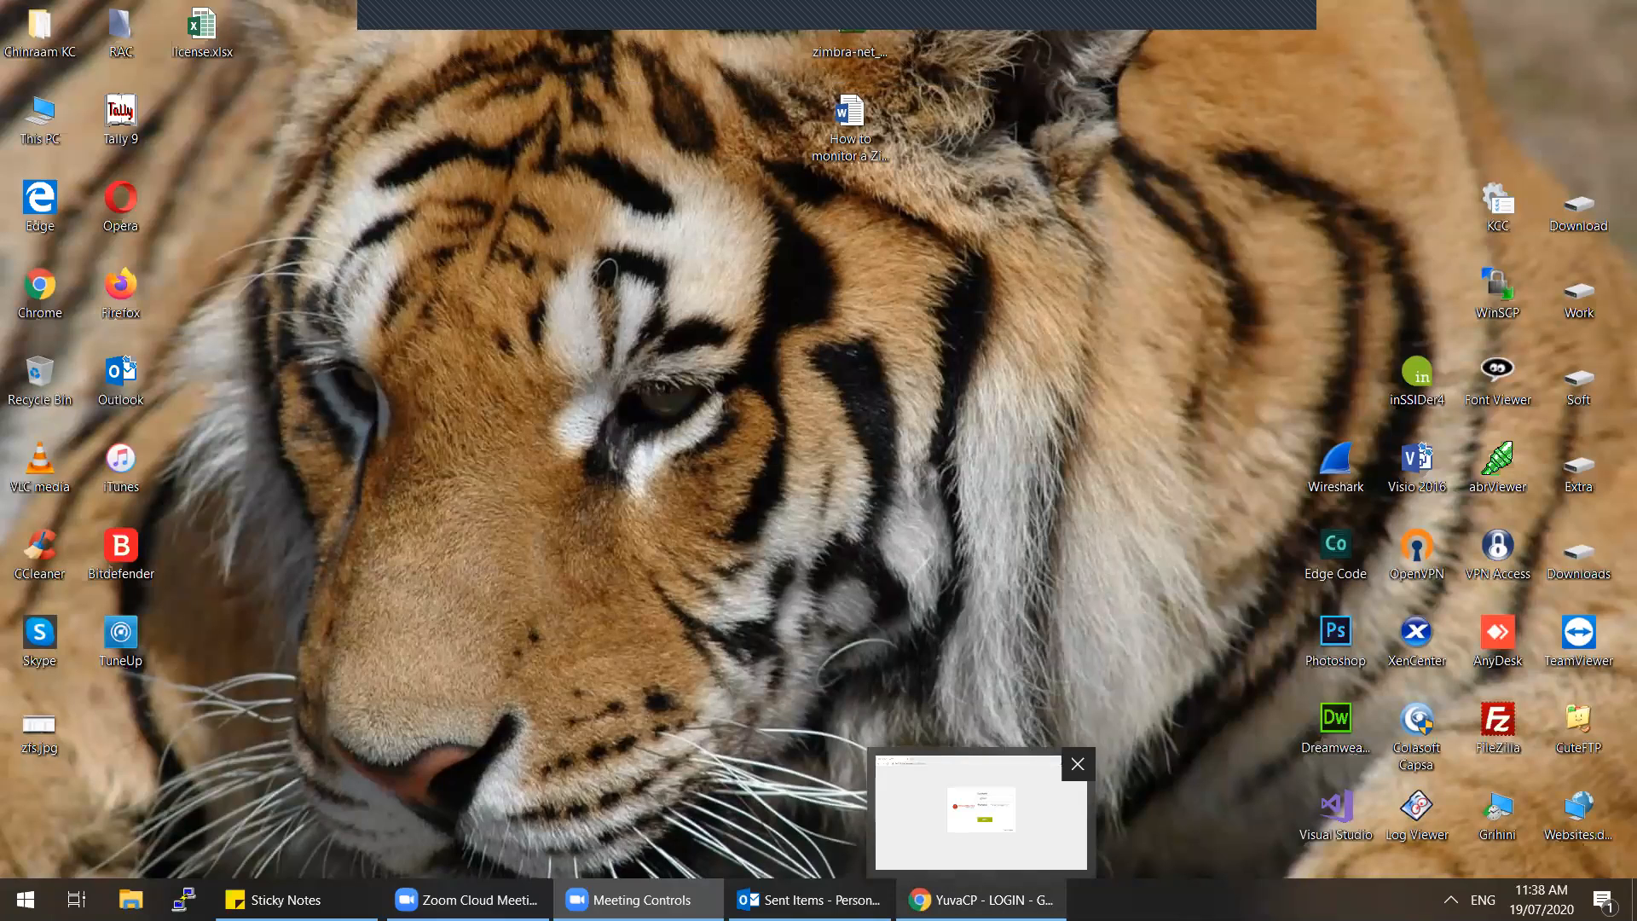
Step: Log in to the YuvaCP control panel with the admin password, declining to save it
left_click(980, 810)
key("ctrl+v")
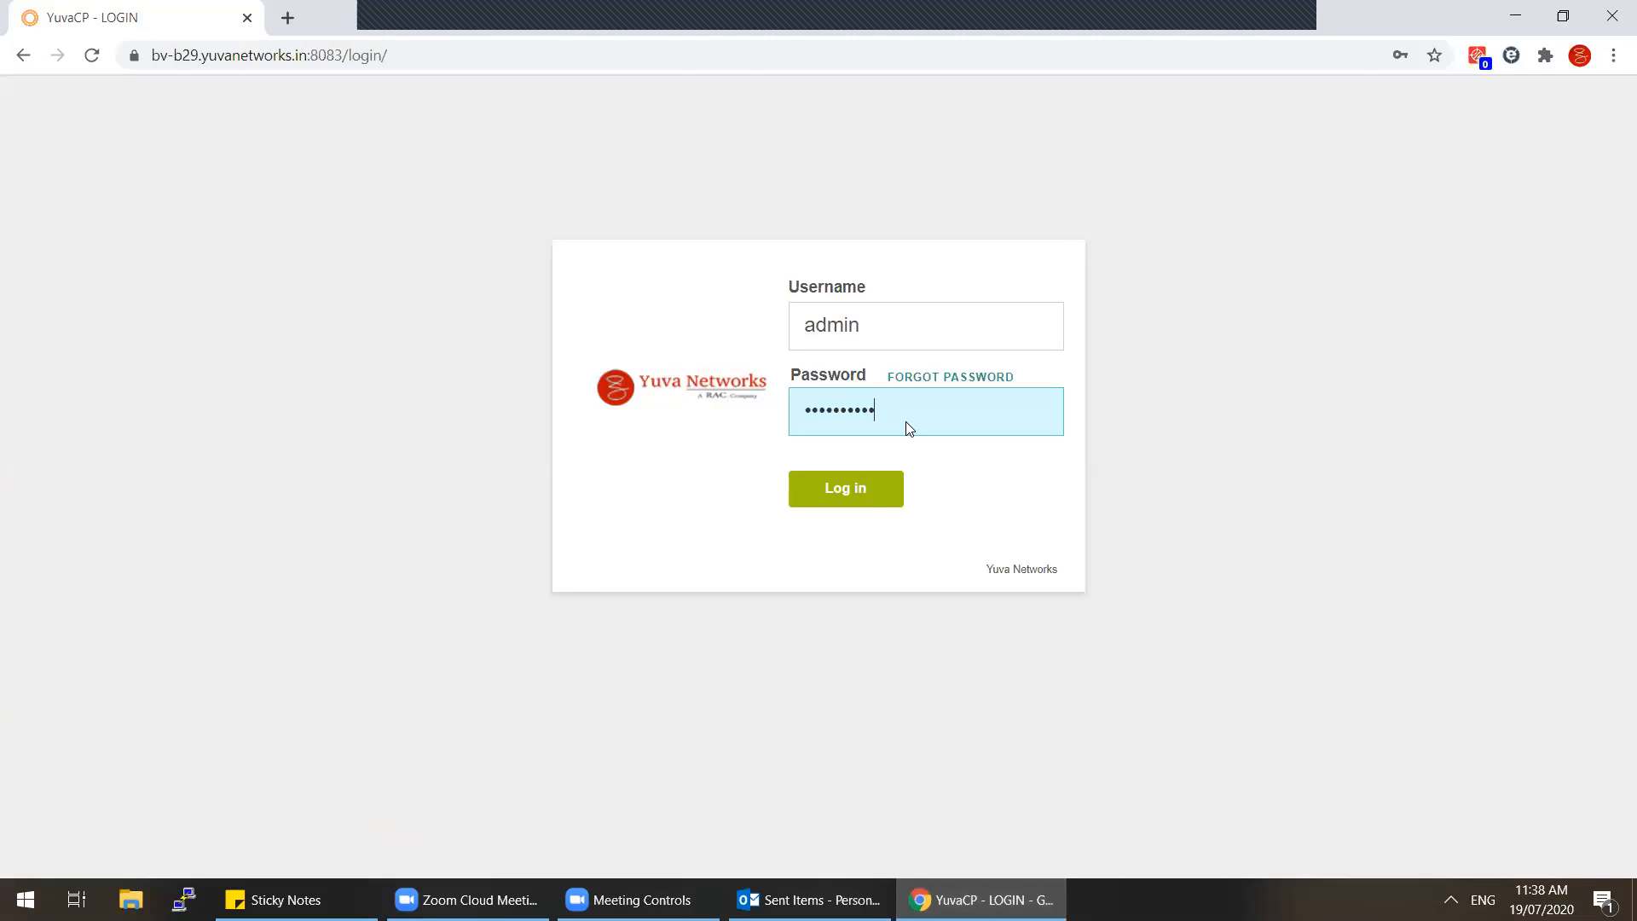
left_click(869, 492)
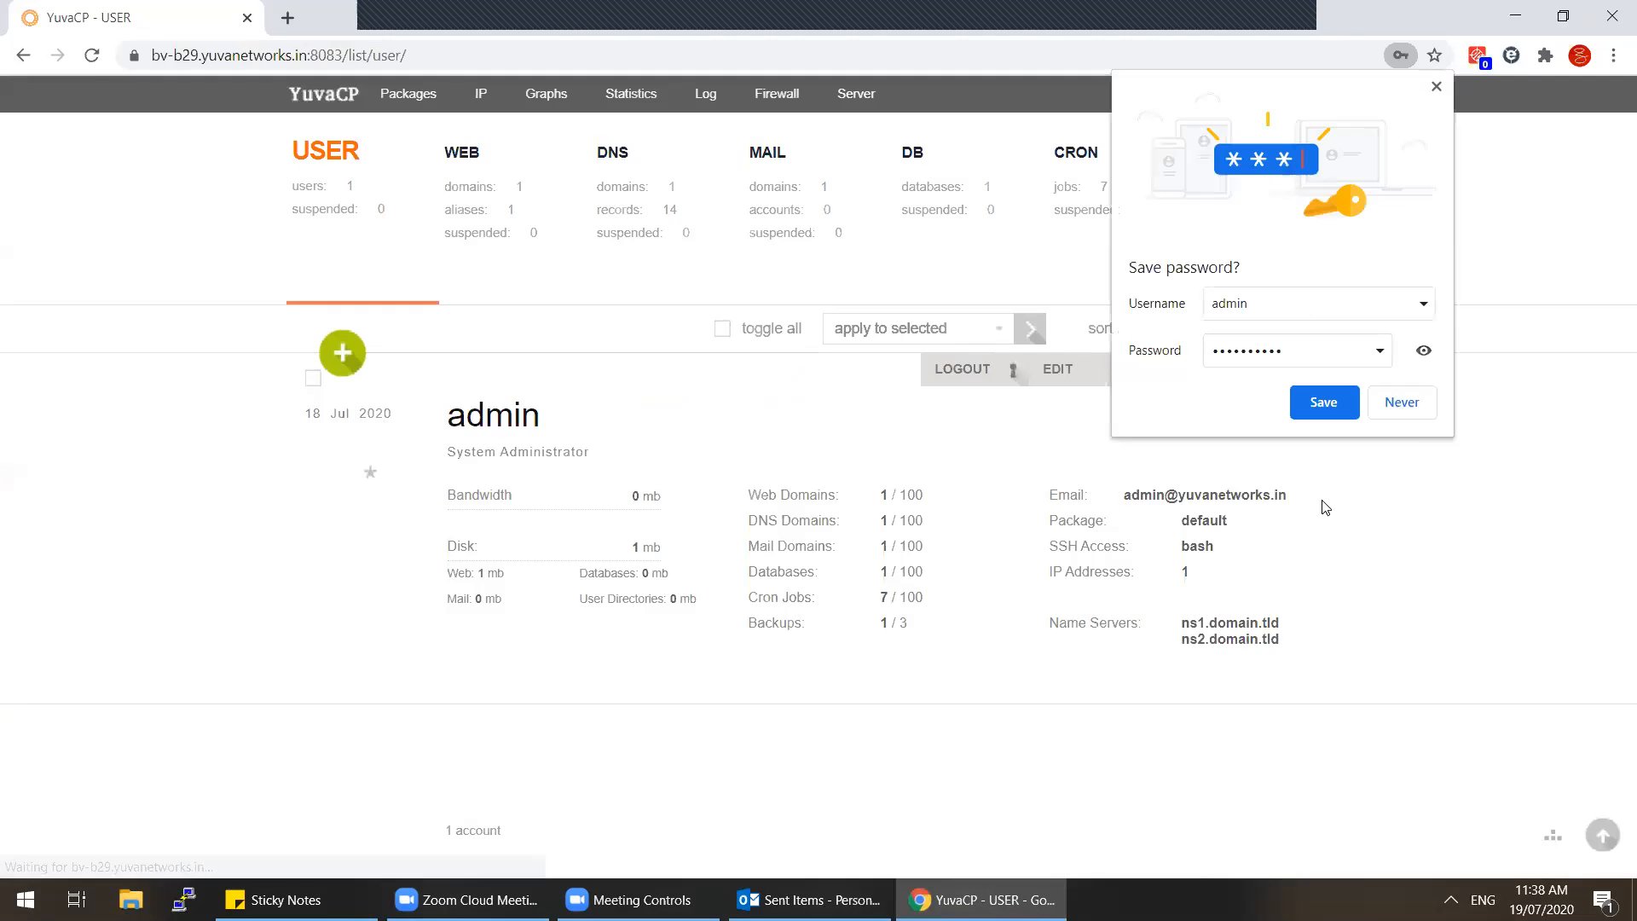
left_click(1406, 413)
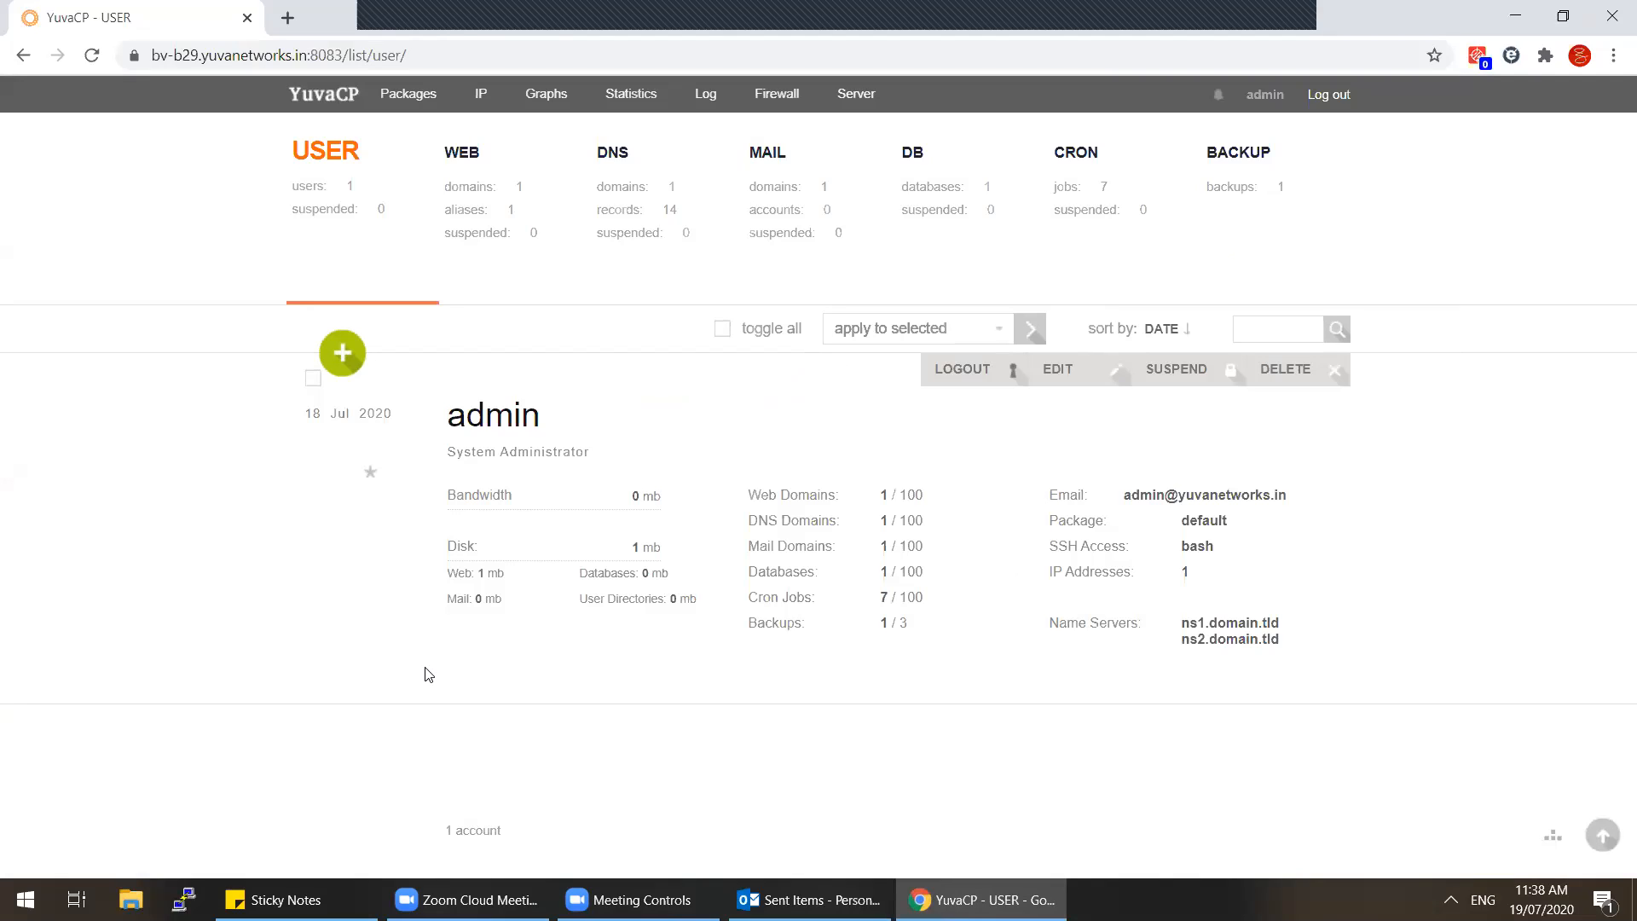
Step: Look over the Adding User form and its hosting packages, then return to the user list unchanged
left_click(342, 352)
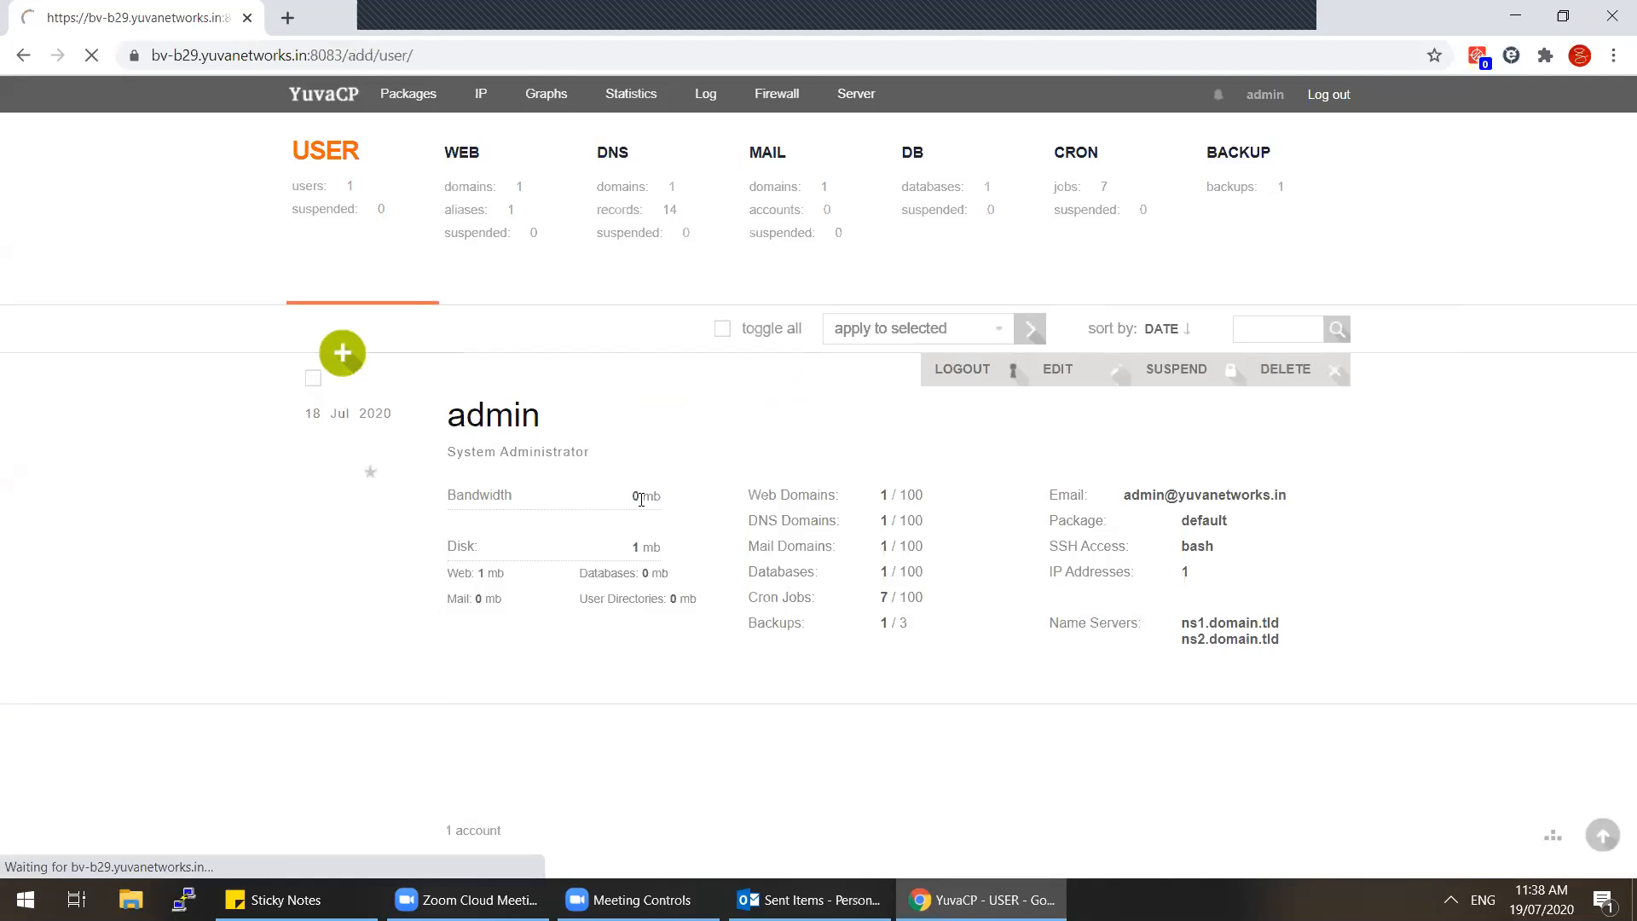
scroll(518, 565, "down", 4)
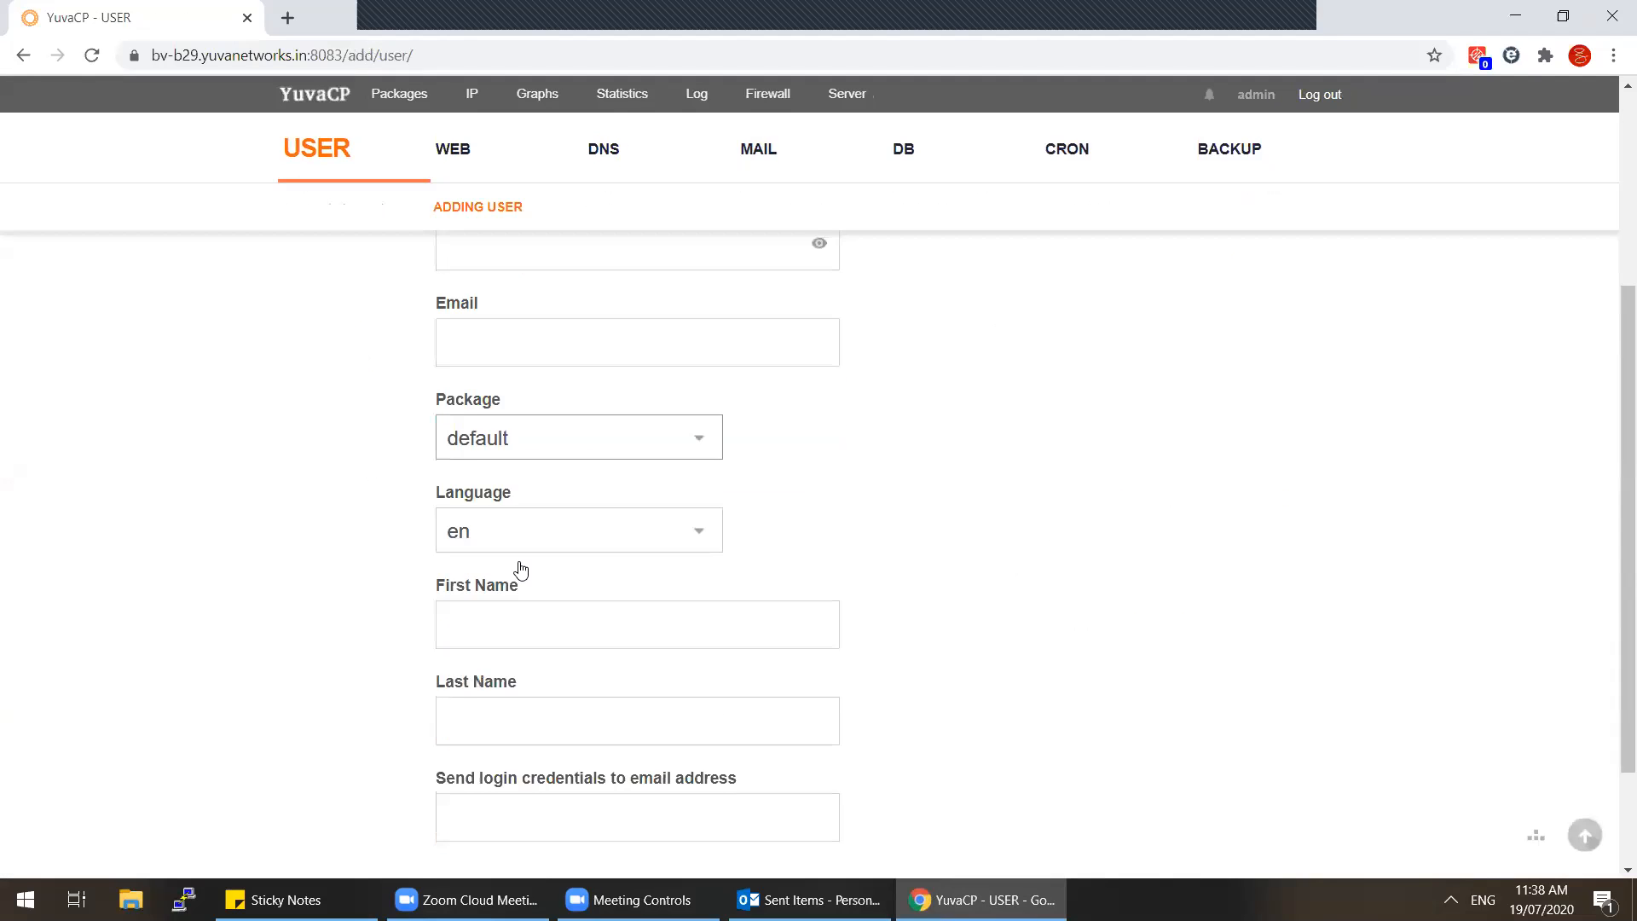
scroll(519, 568, "down", 1)
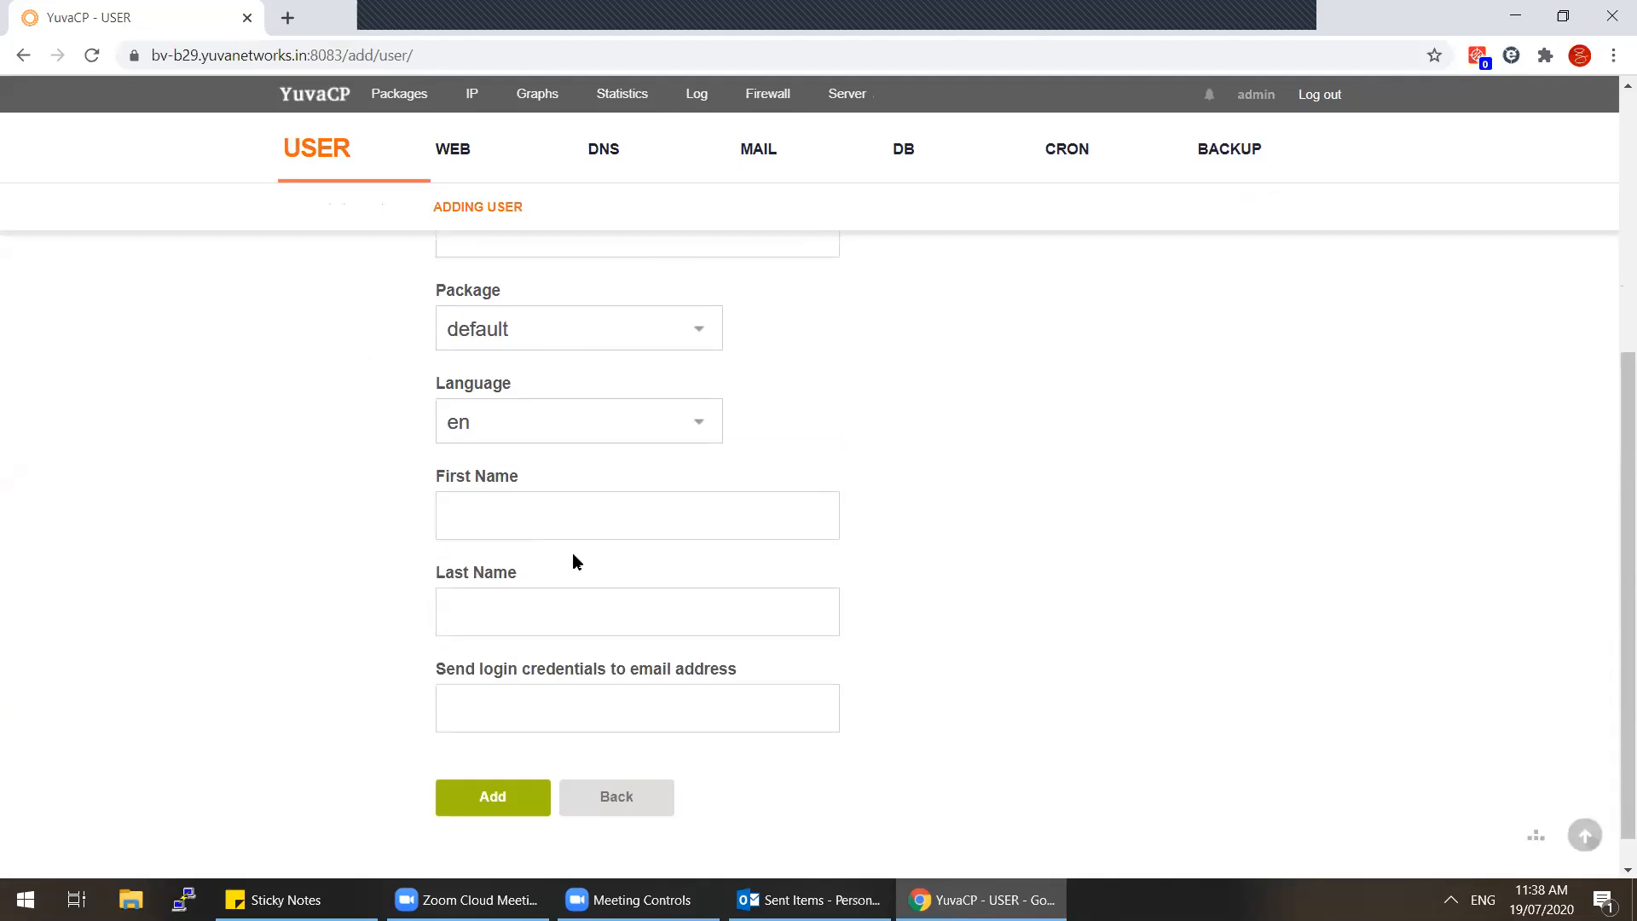
left_click(617, 333)
left_click(662, 332)
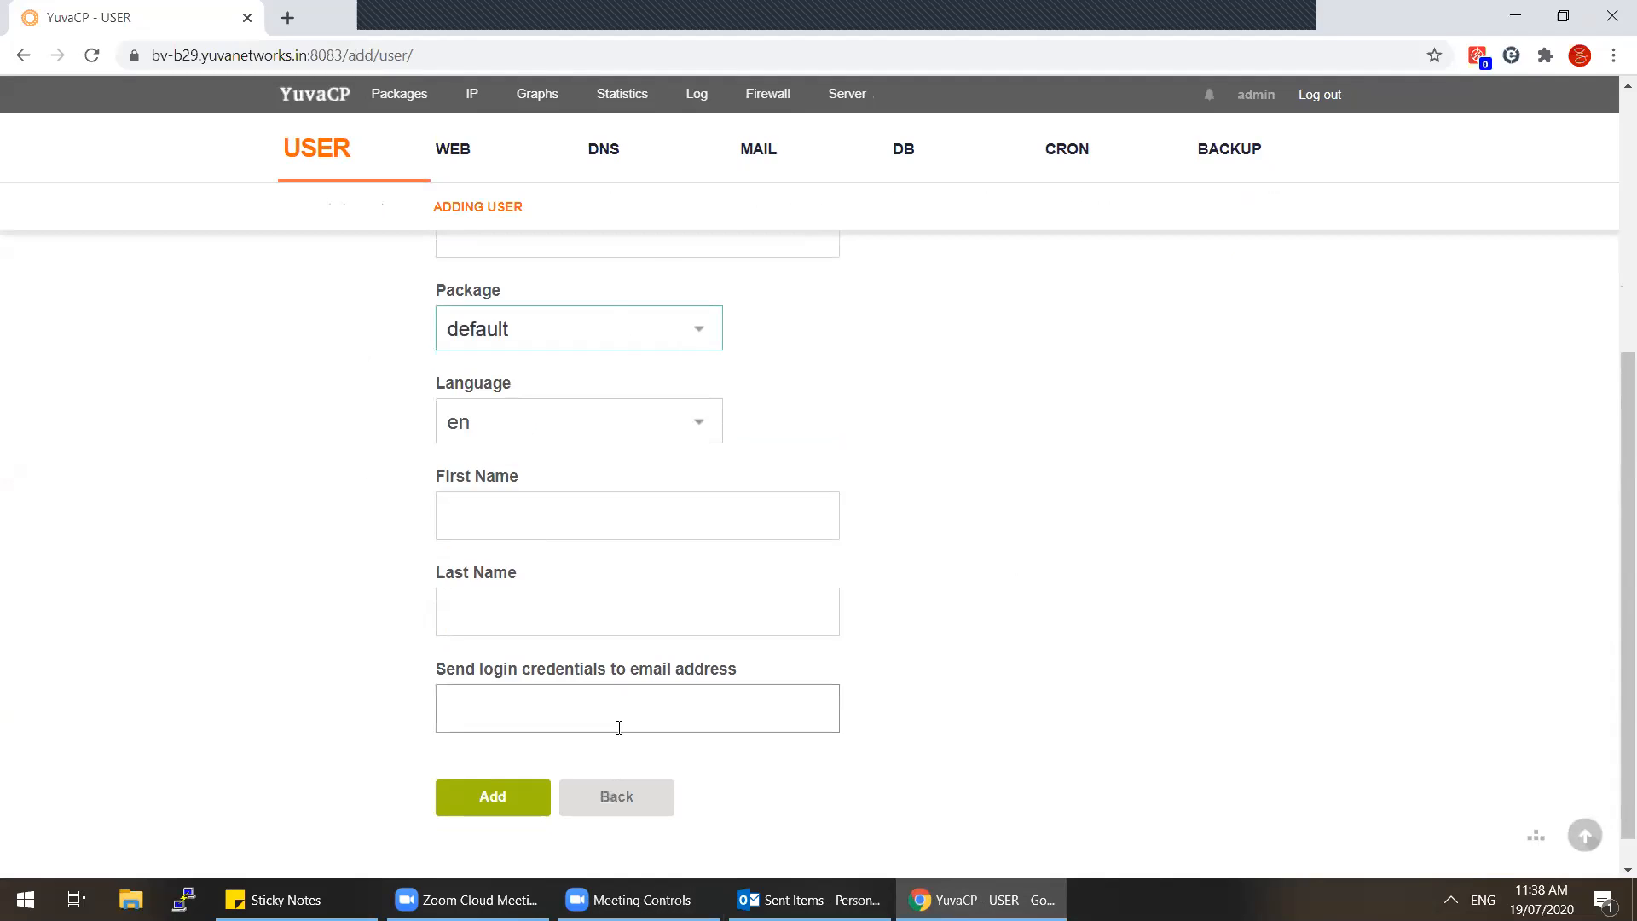
scroll(619, 729, "up", 5)
scroll(621, 729, "down", 5)
left_click(631, 770)
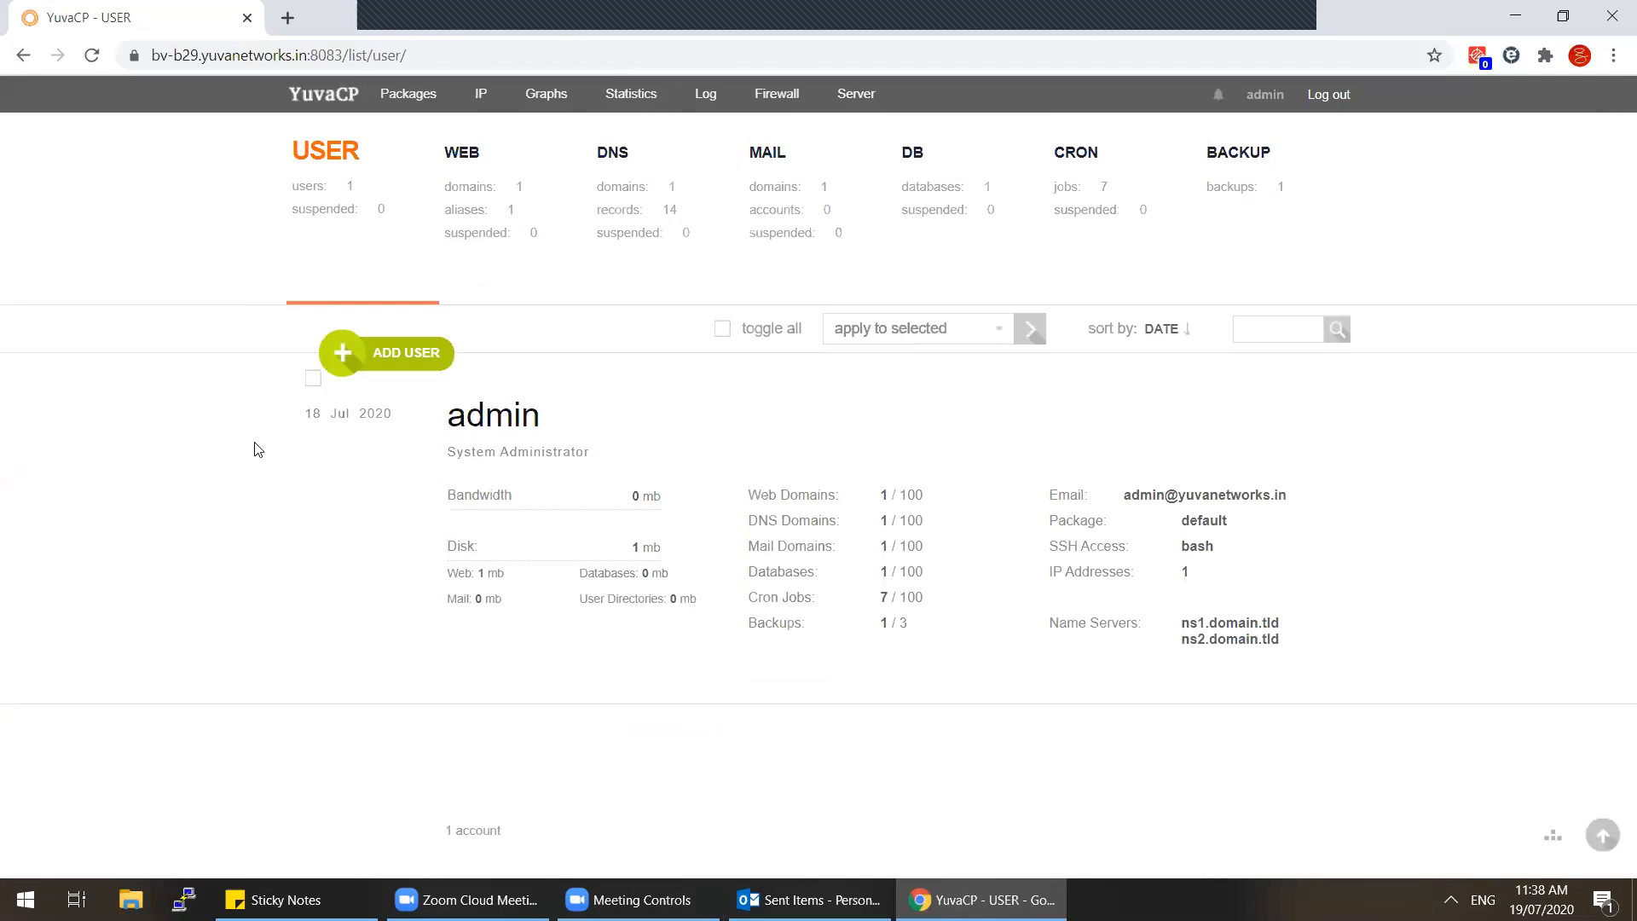
Step: Start a new user with placeholder username 'test' and a randomly generated password
left_click(358, 355)
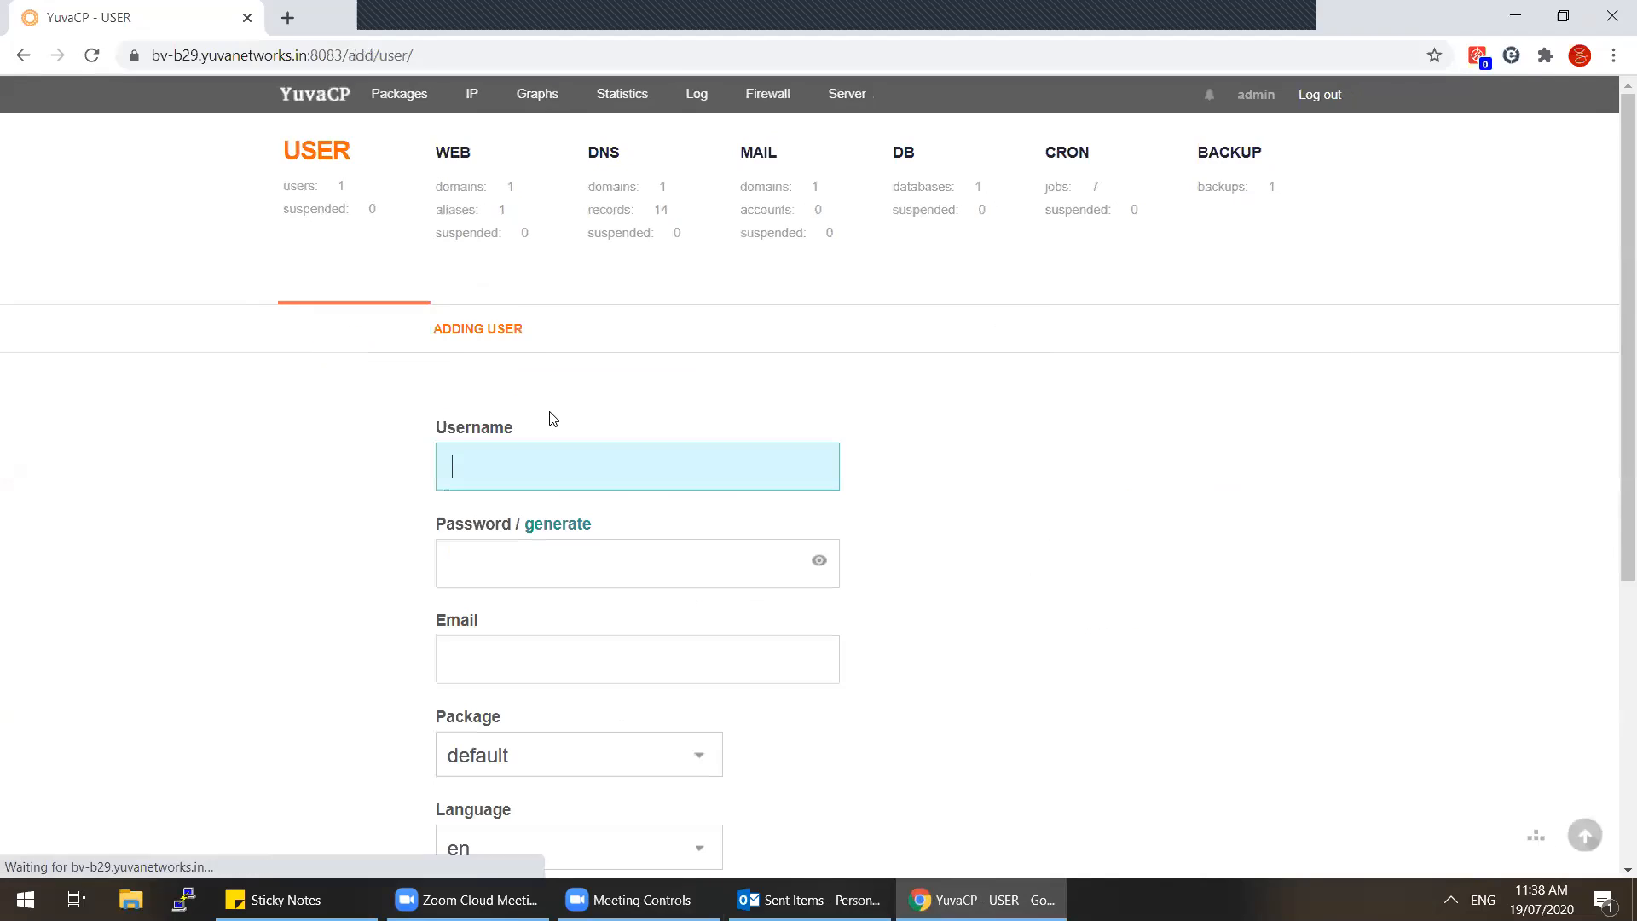
left_click(500, 472)
type("test")
left_click(515, 579)
left_click(556, 524)
left_click(581, 558)
key("ctrl+a")
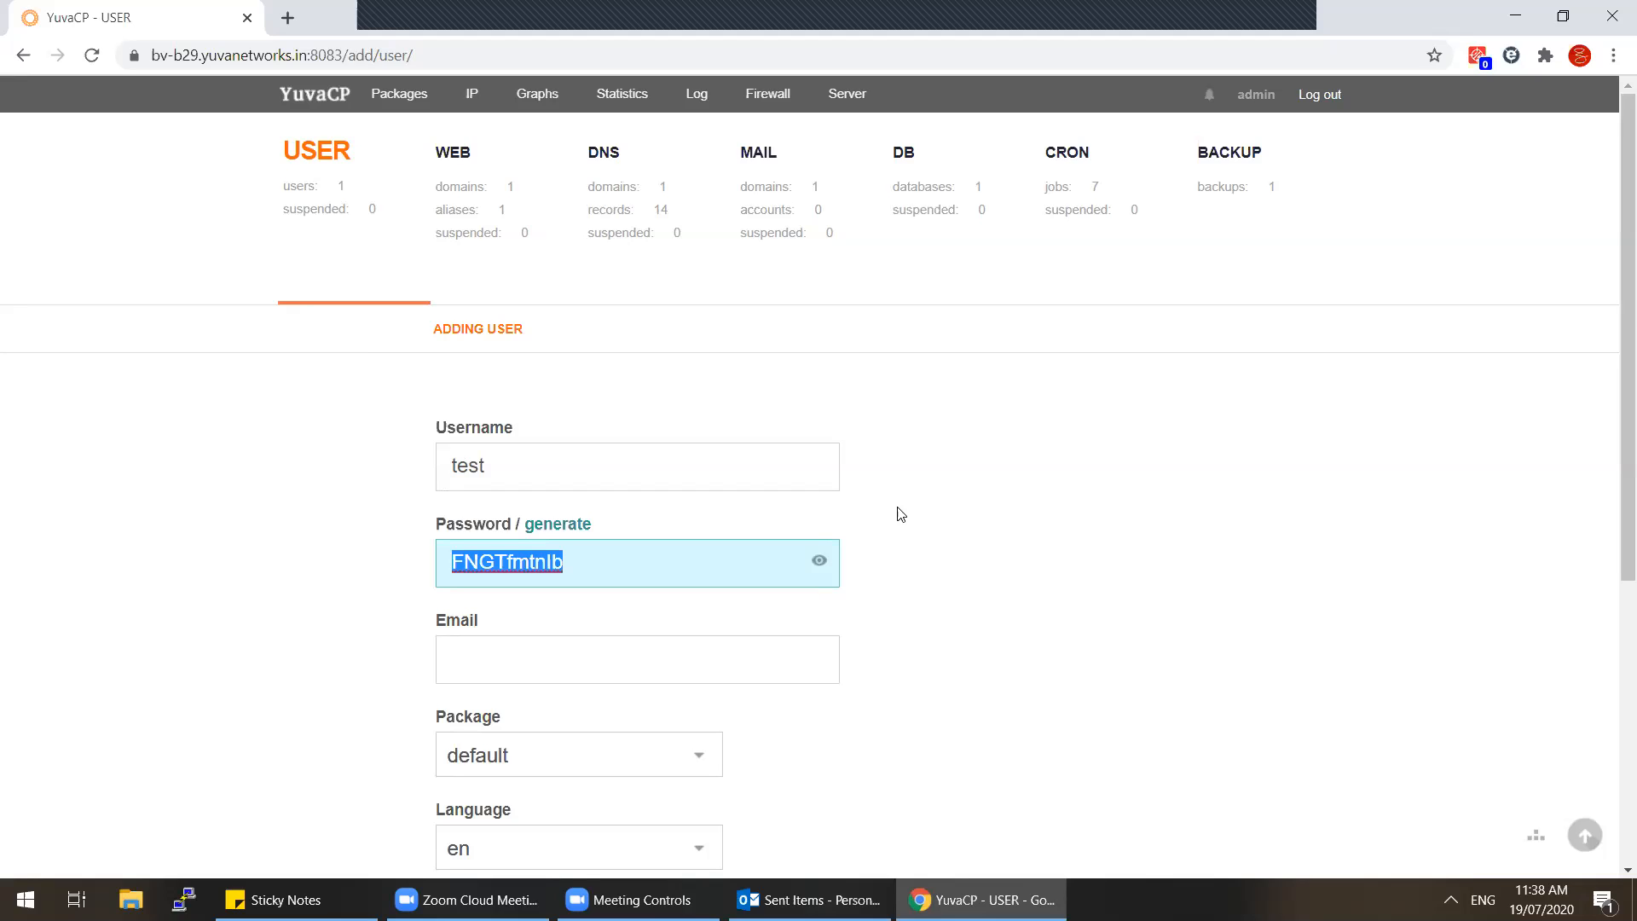
scroll(892, 508, "down", 3)
Step: Begin the e-mail entry and replace the placeholder username with the user's chosen login name
left_click(459, 442)
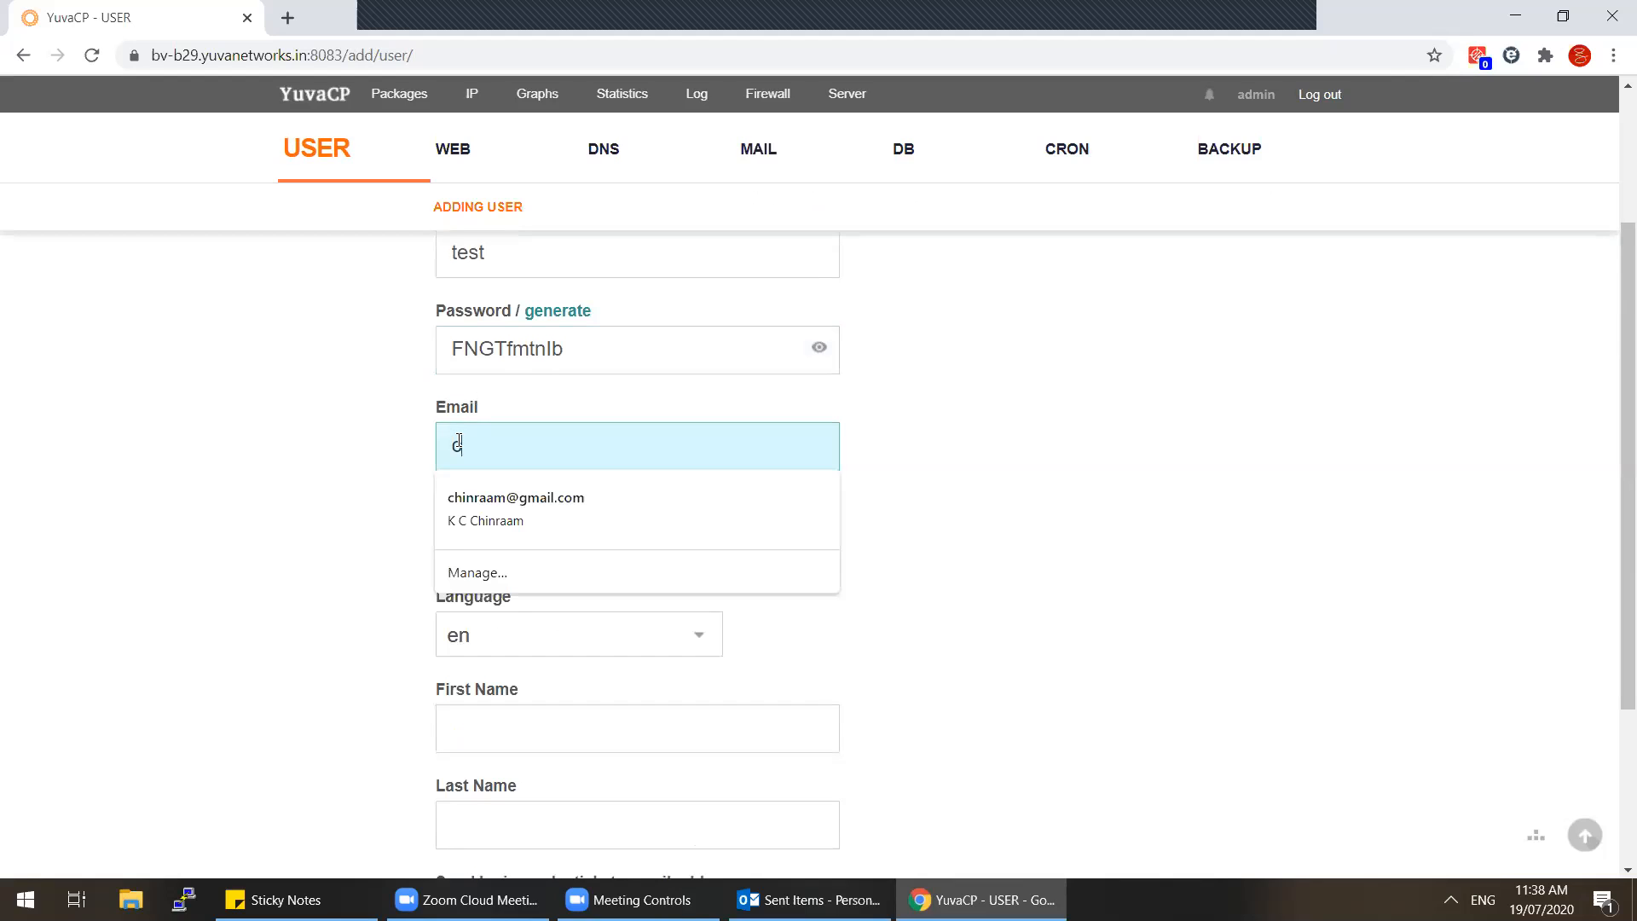
scroll(497, 460, "up", 3)
double_click(496, 461)
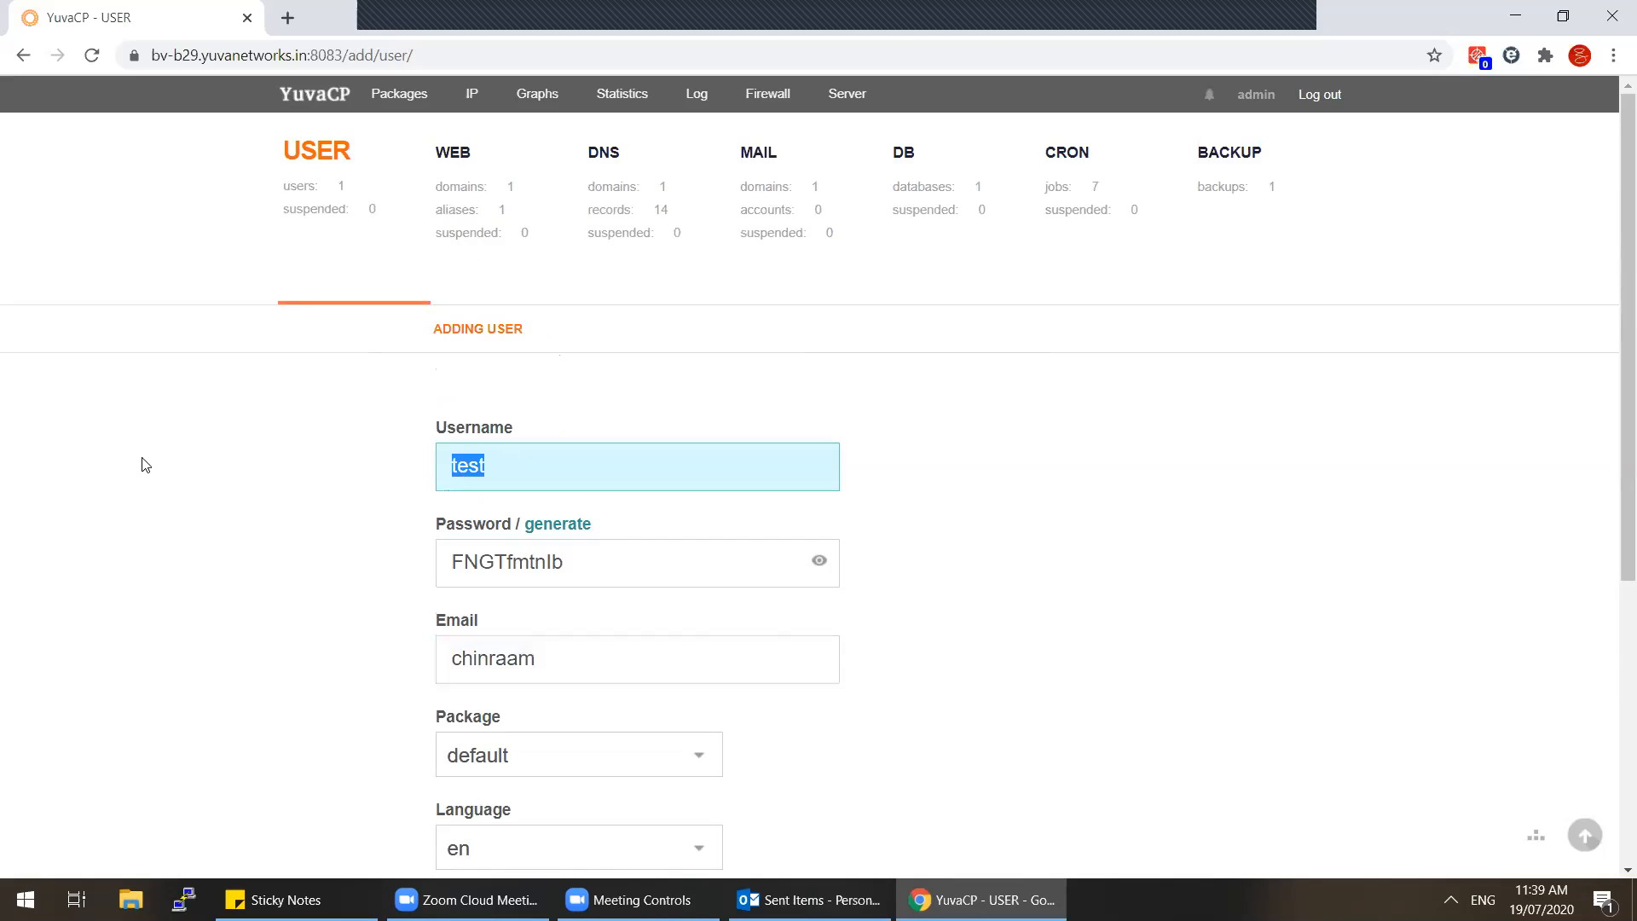
key("BackSpace")
key("BackSpace")
key("BackSpace")
key("BackSpace")
key("BackSpace")
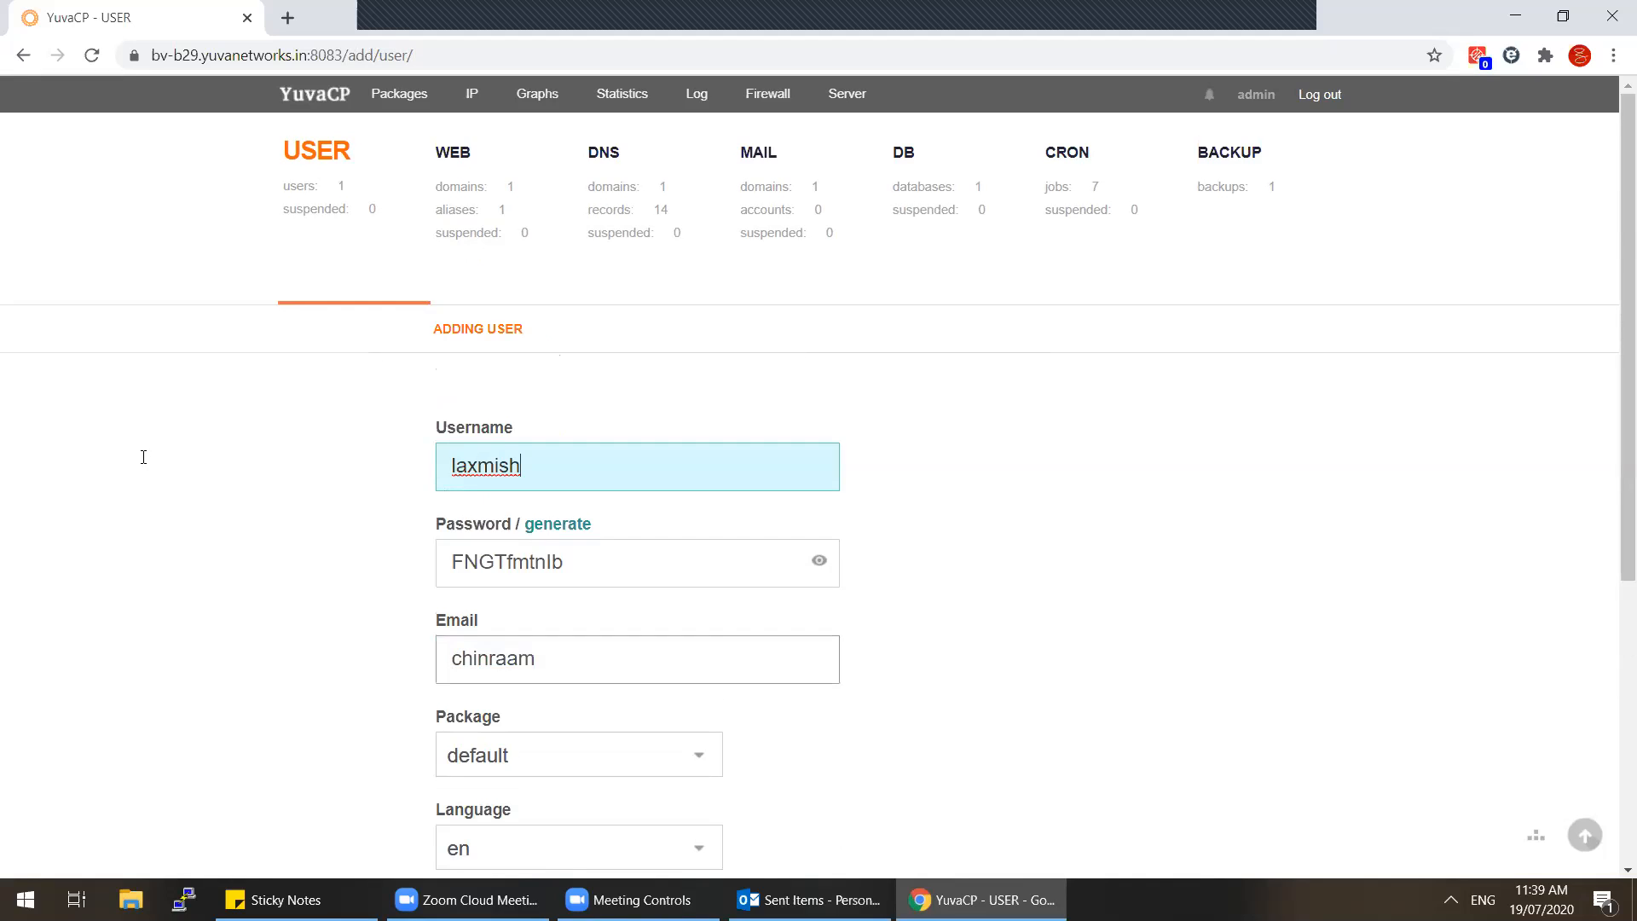
Step: Fix the Email field so it holds the user's full Gmail address
double_click(585, 657)
scroll(1216, 517, "down", 2)
scroll(1216, 517, "up", 1)
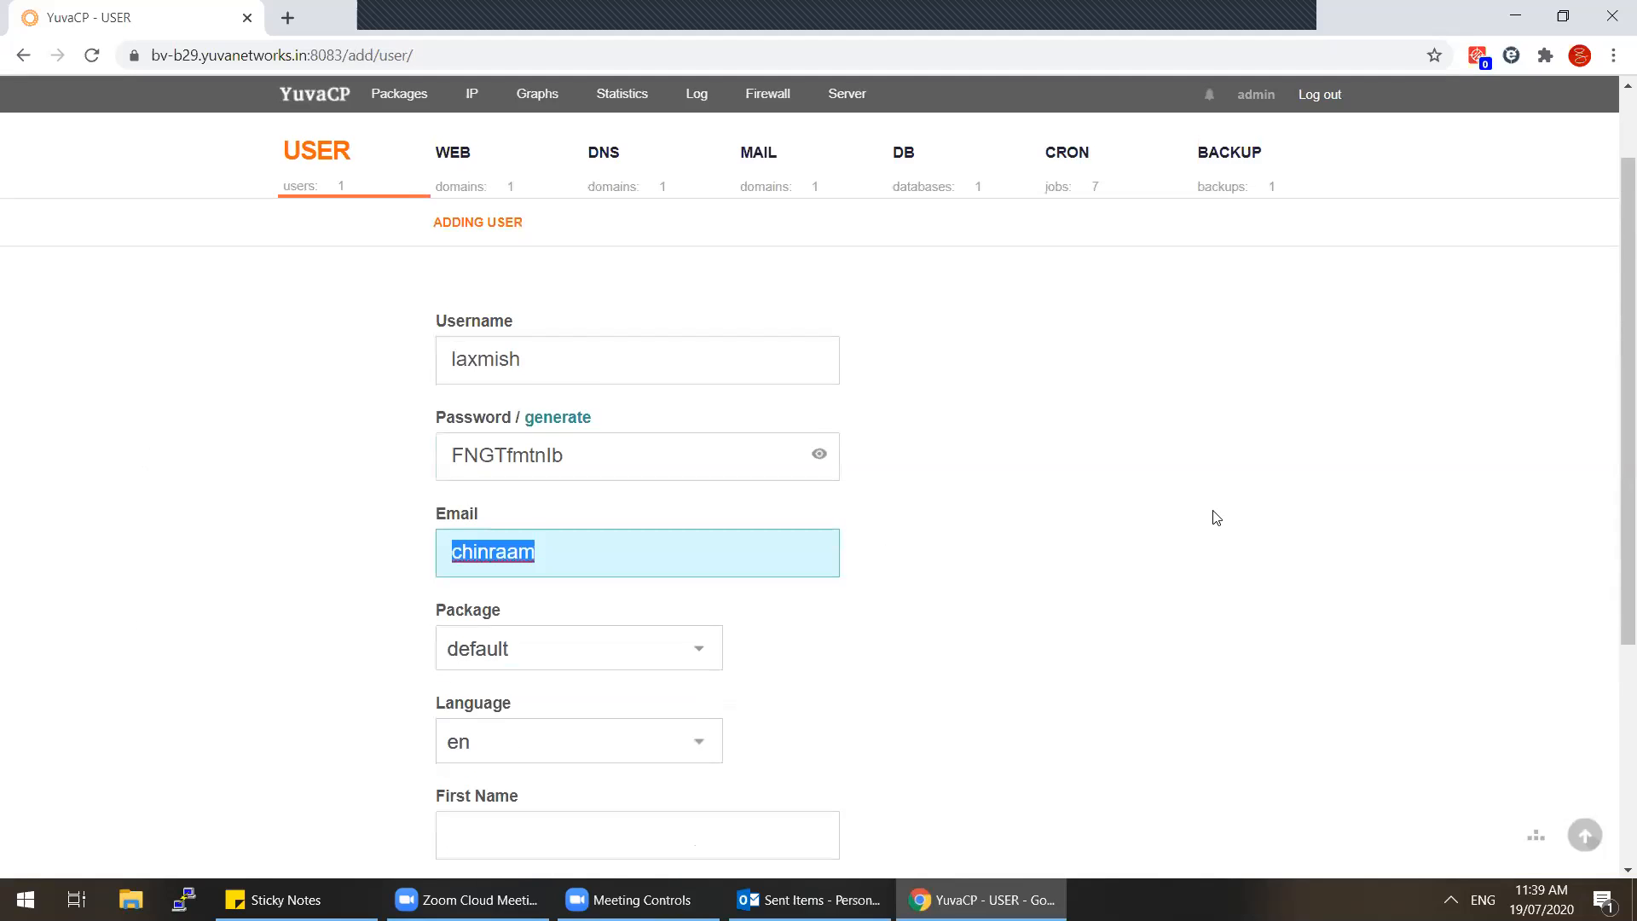
type("laxmish")
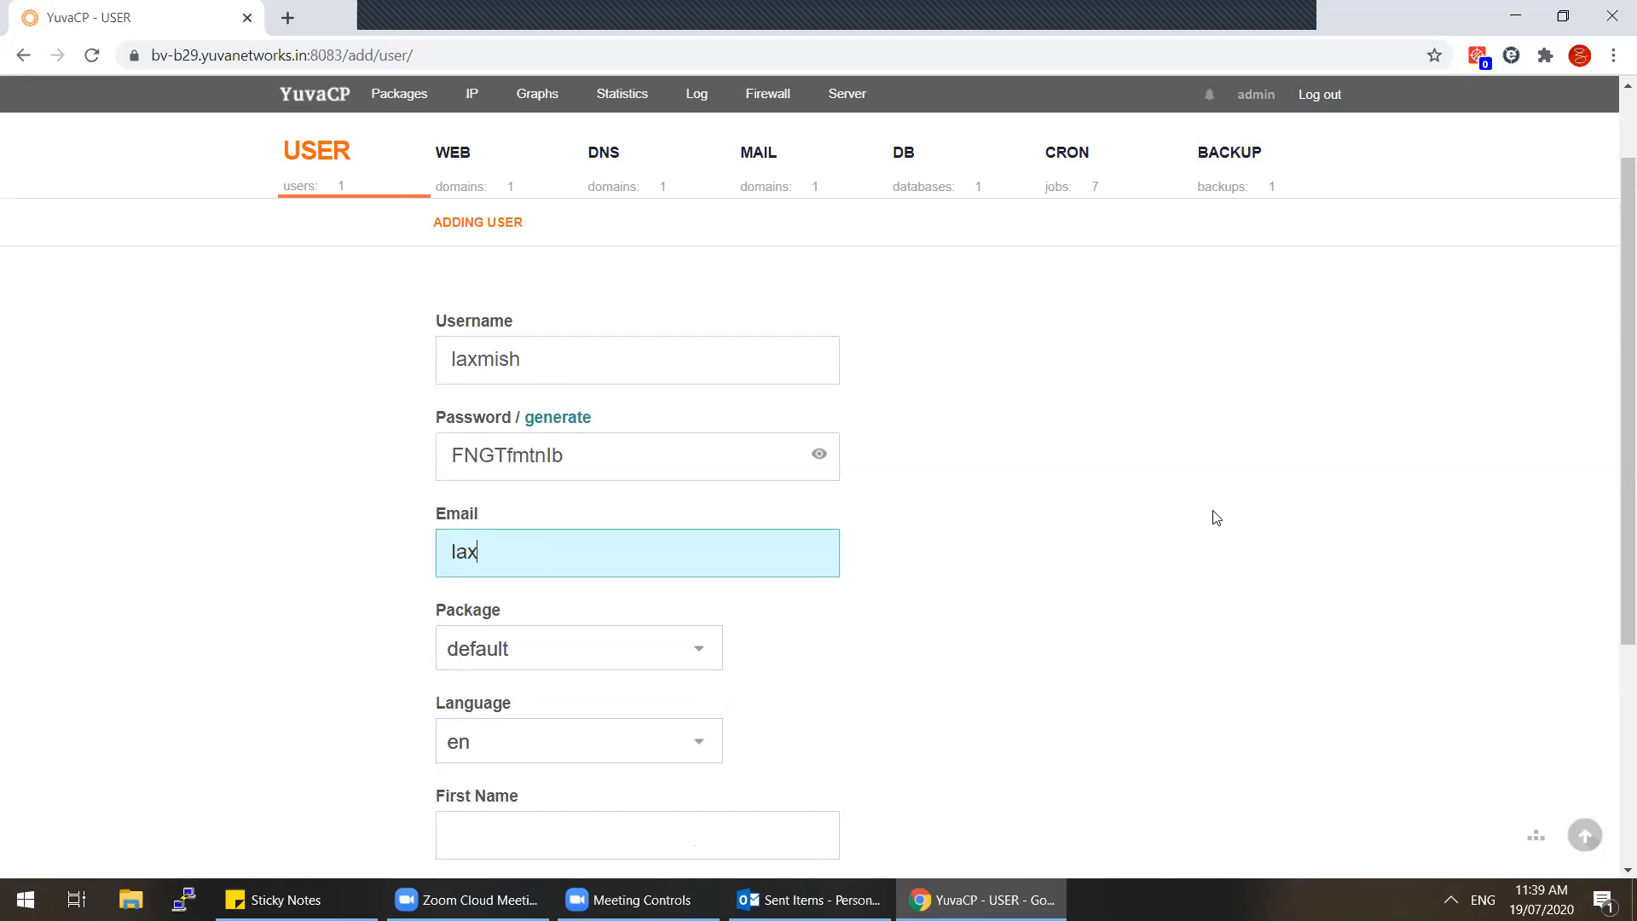
key("BackSpace")
key("BackSpace")
key("BackSpace")
key("BackSpace")
key("BackSpace")
key("BackSpace")
key("BackSpace")
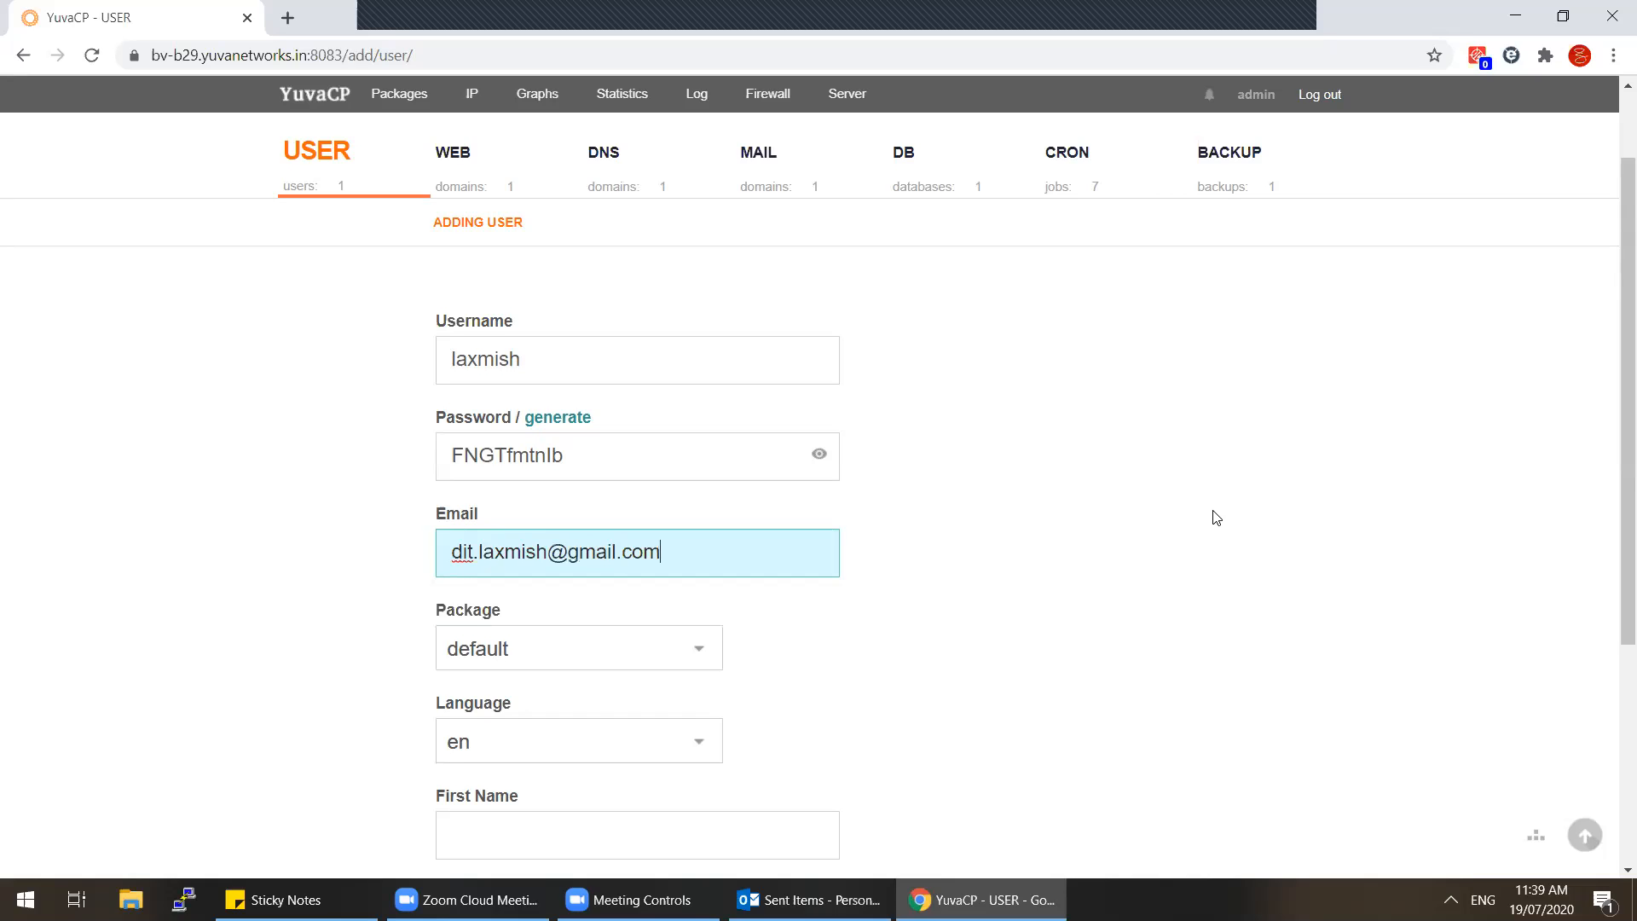
key("Tab")
Step: Fill in the user's first and last name and add the account
scroll(1217, 517, "down", 4)
left_click(789, 479)
scroll(1164, 516, "up", 2)
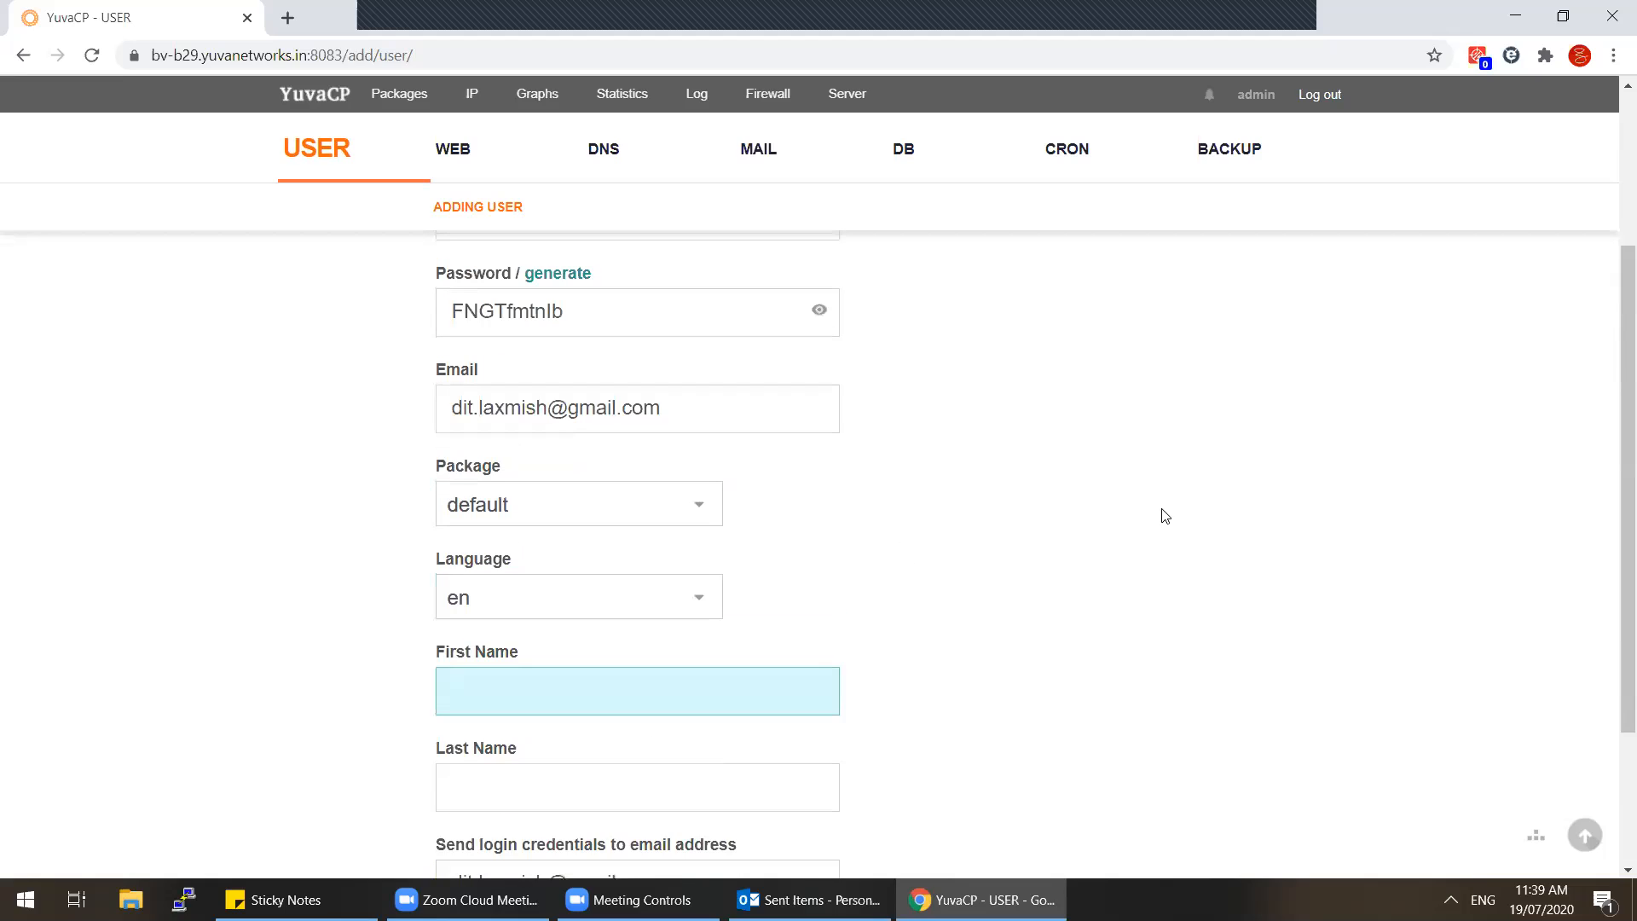
scroll(1151, 516, "down", 3)
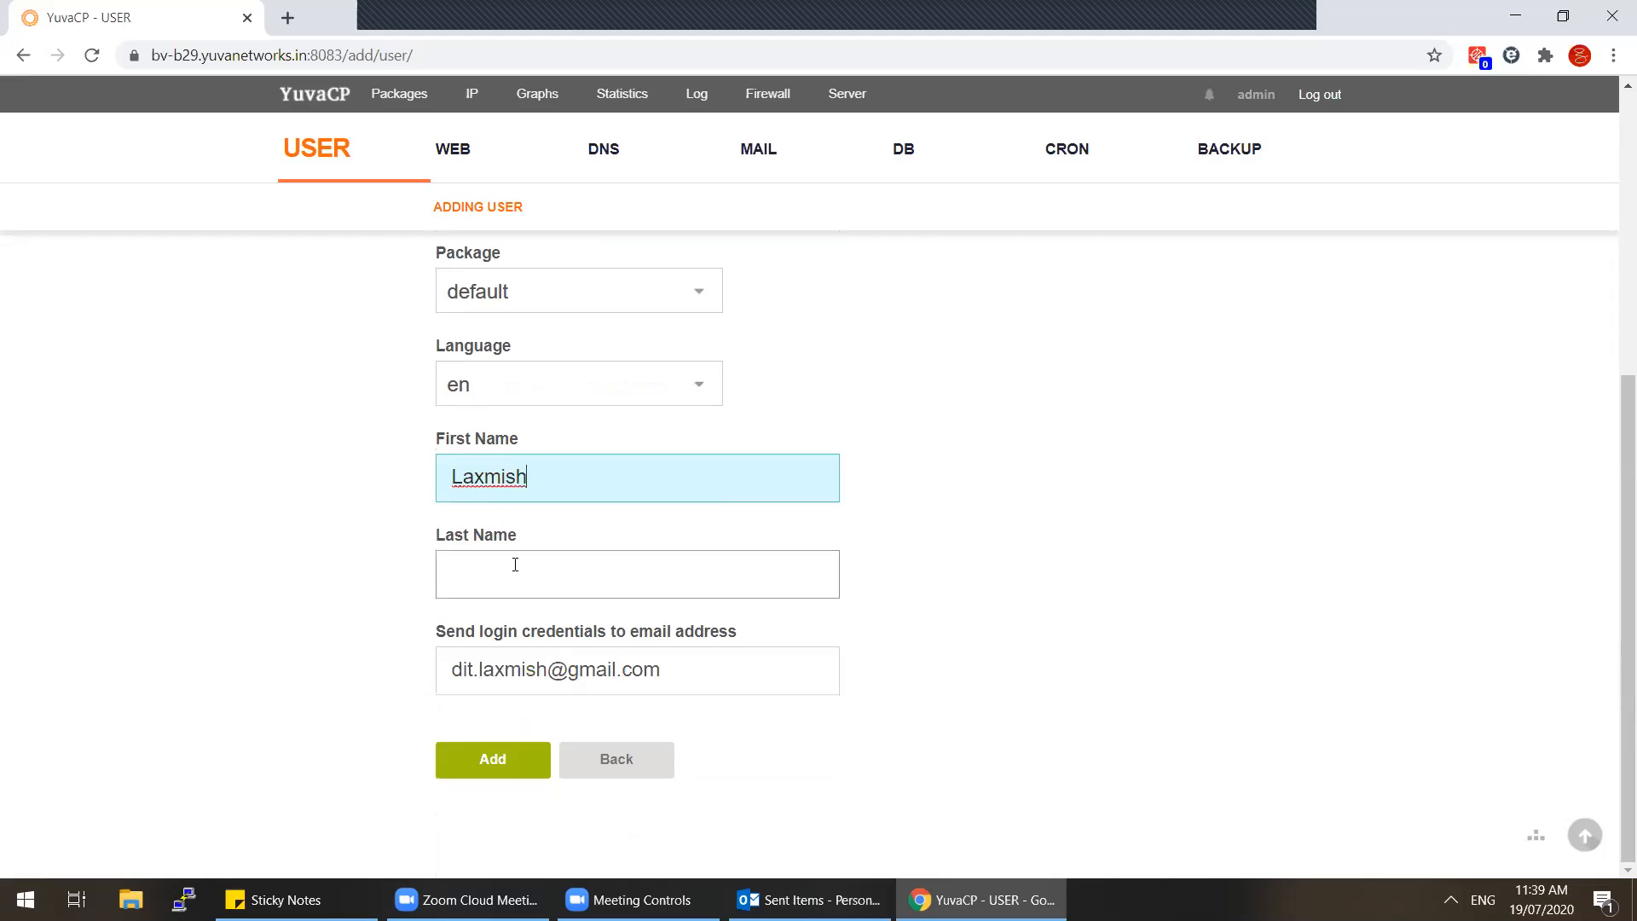
left_click(515, 565)
left_click(1123, 544)
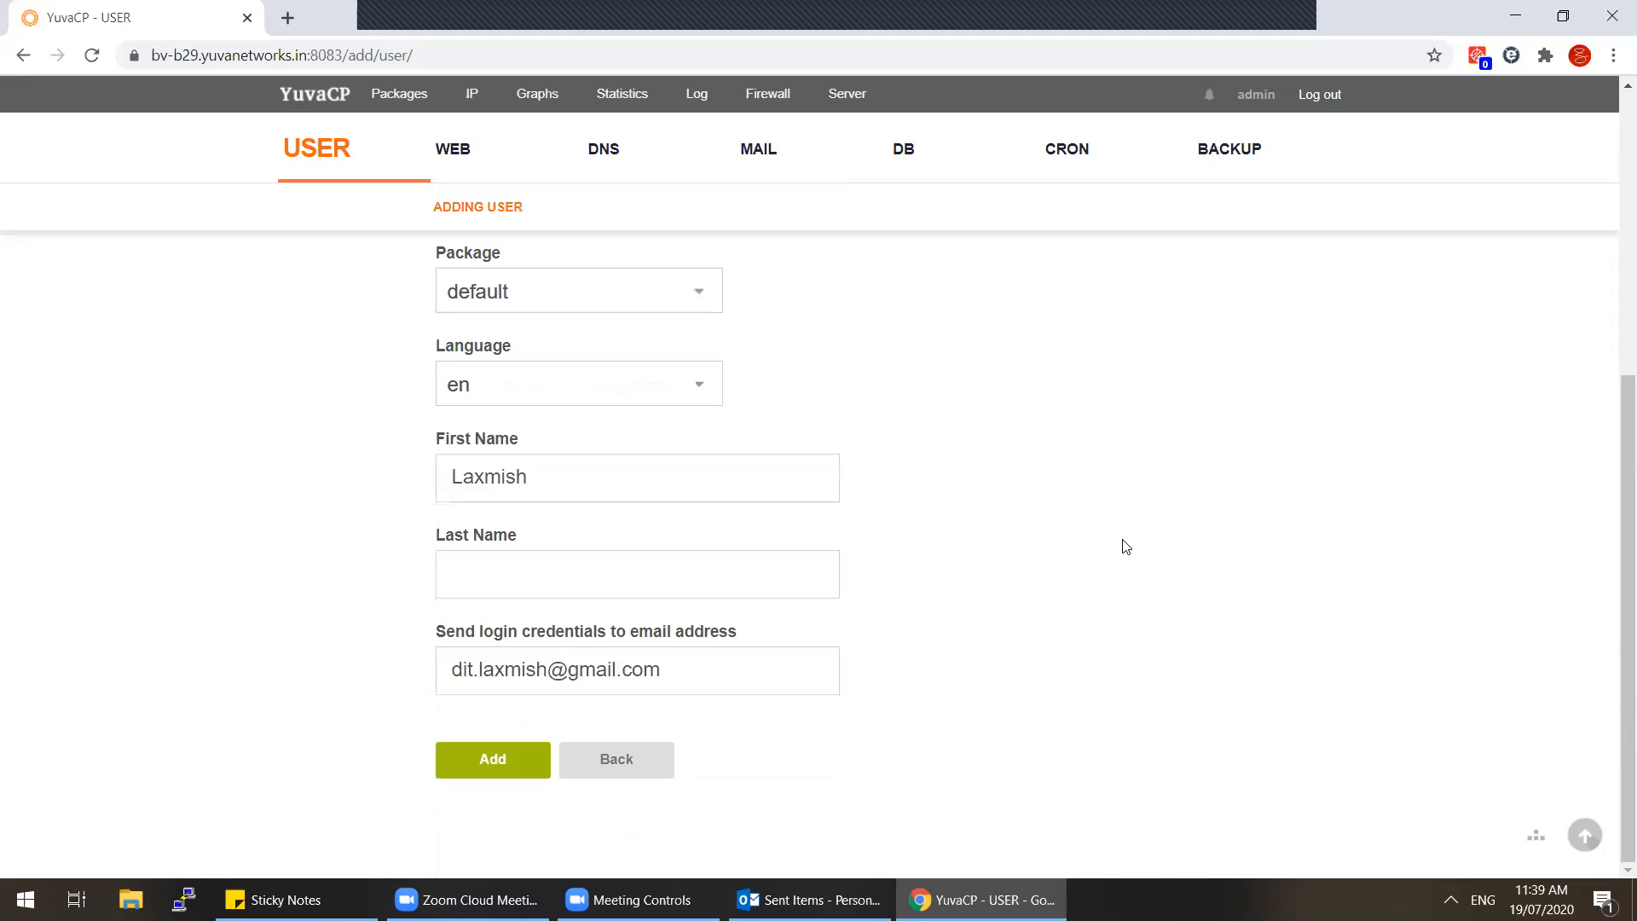
left_click(480, 588)
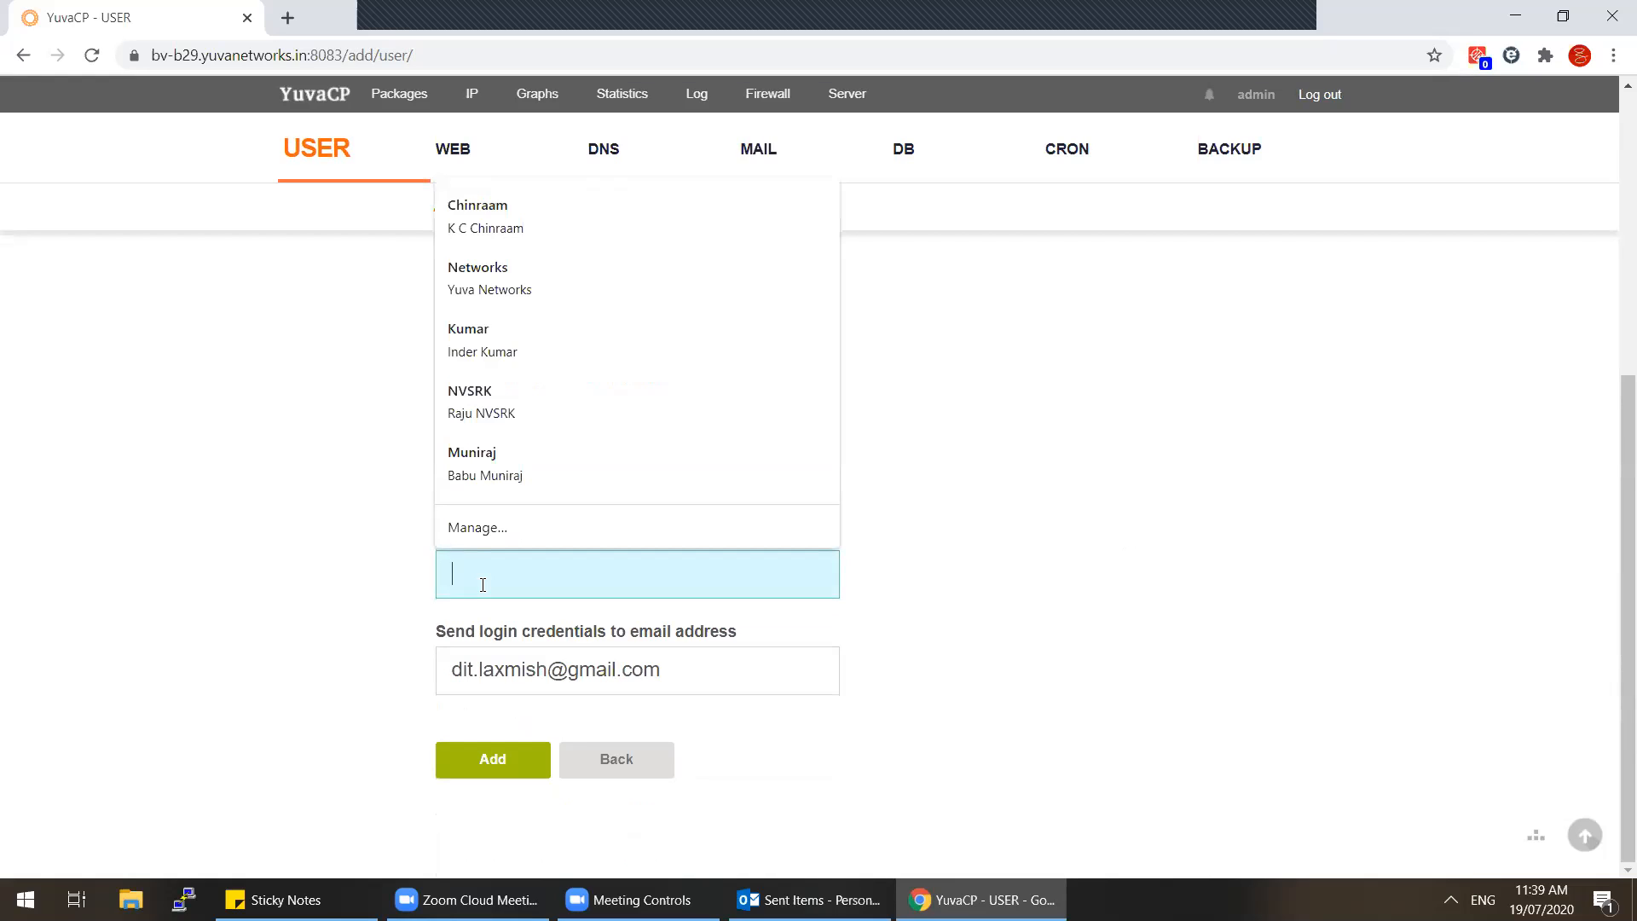
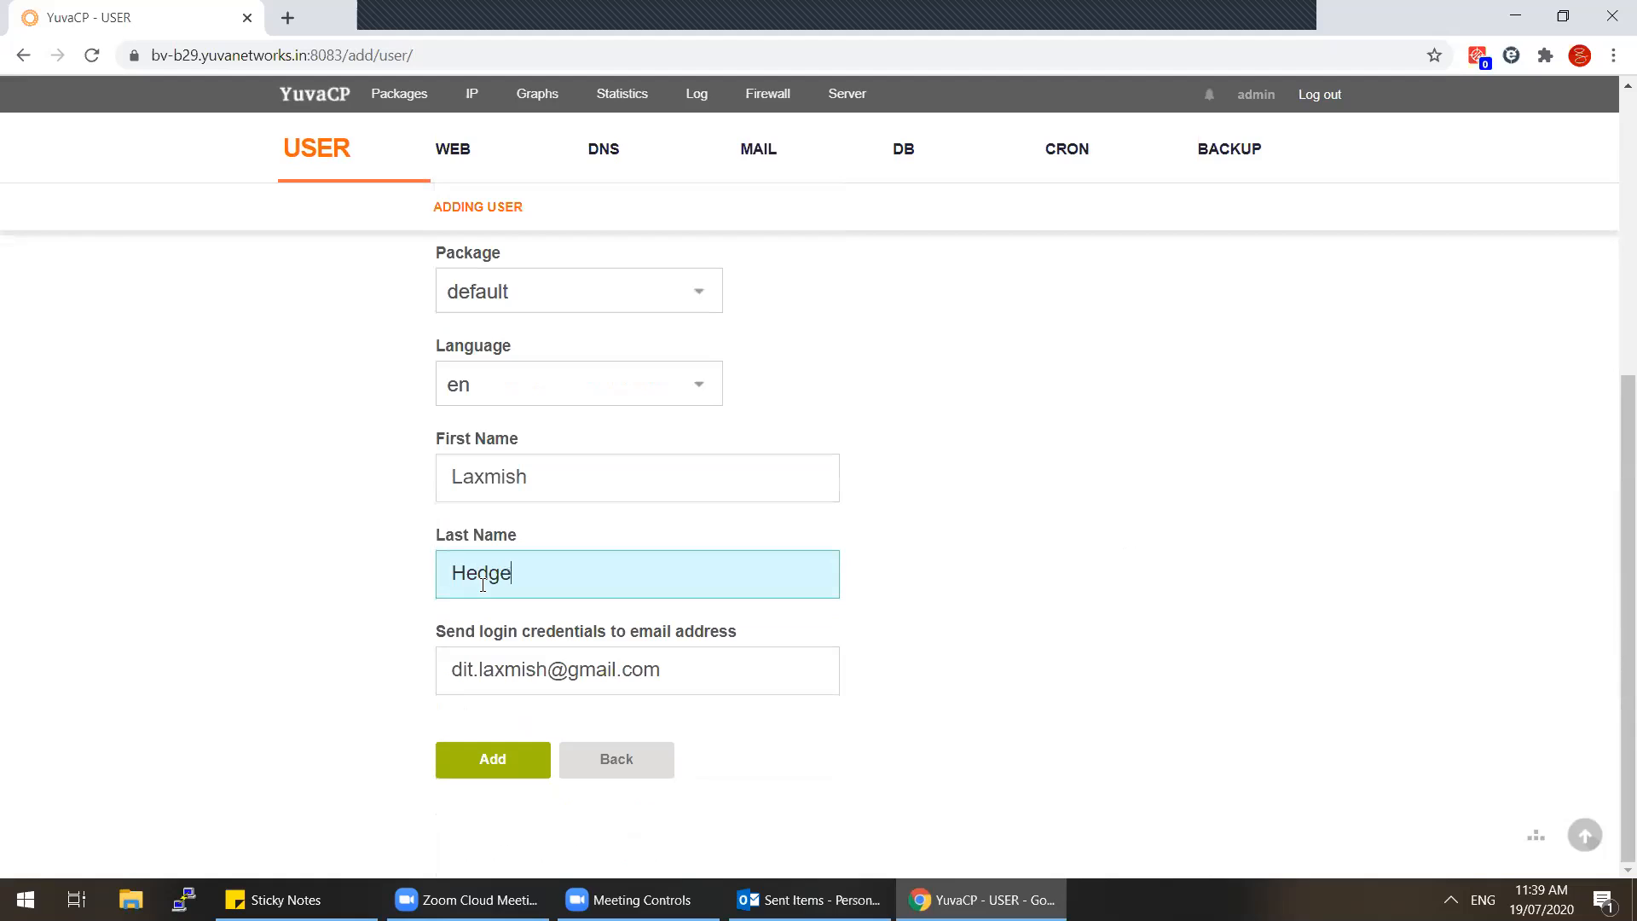
left_click(501, 759)
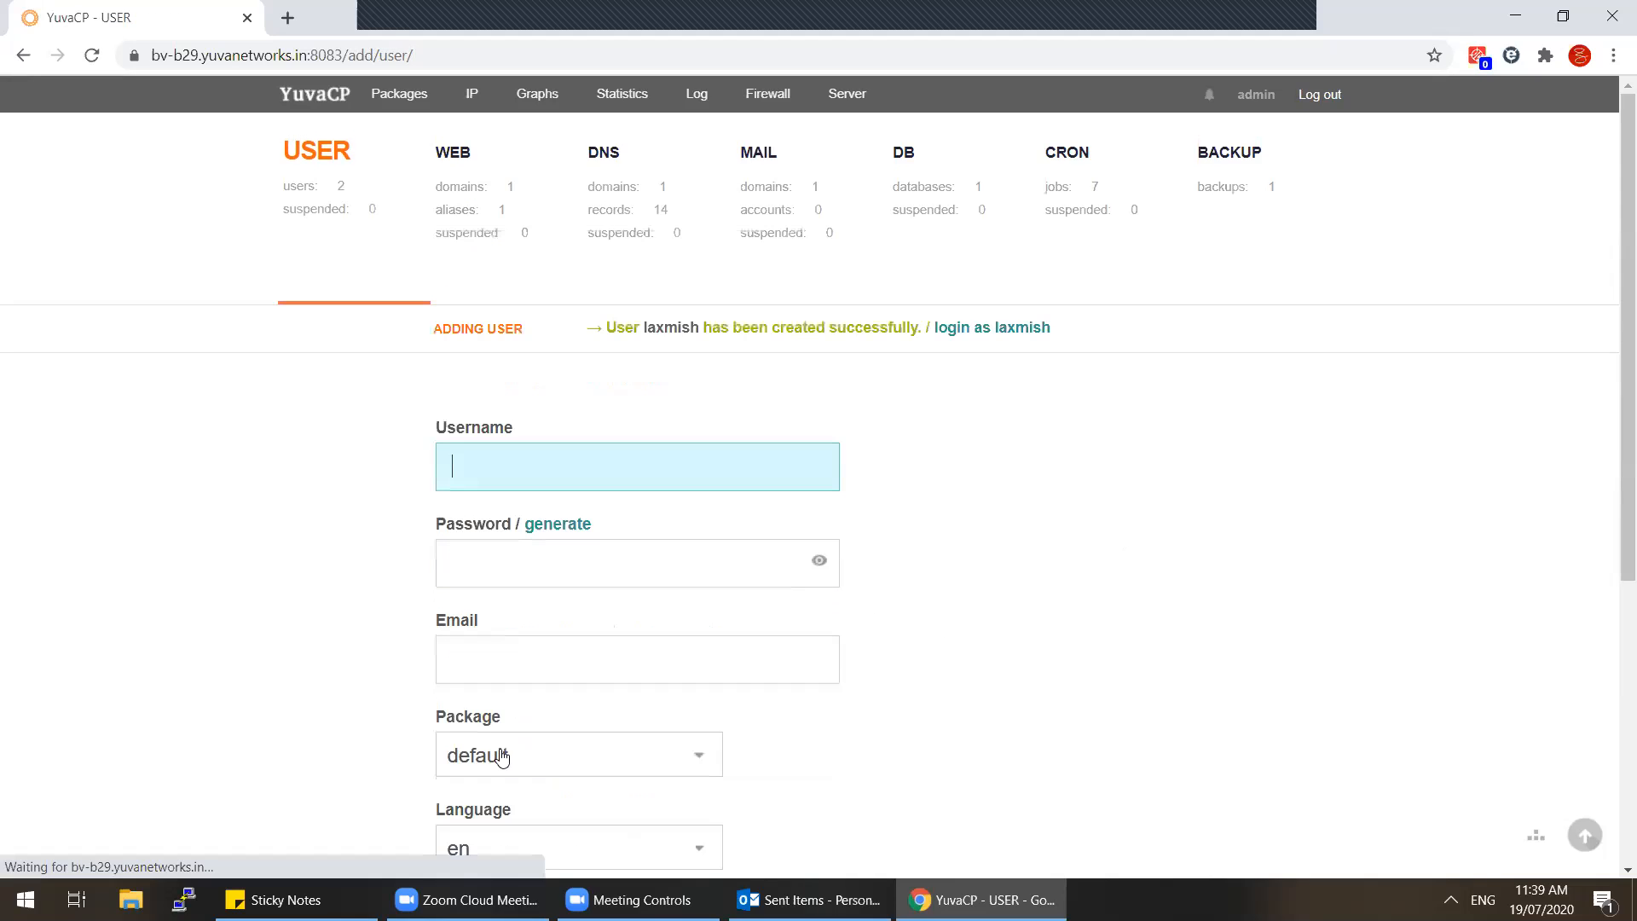
Step: Edit the new user to fix a misplaced letter in the last name, save, and return to users
left_click(316, 212)
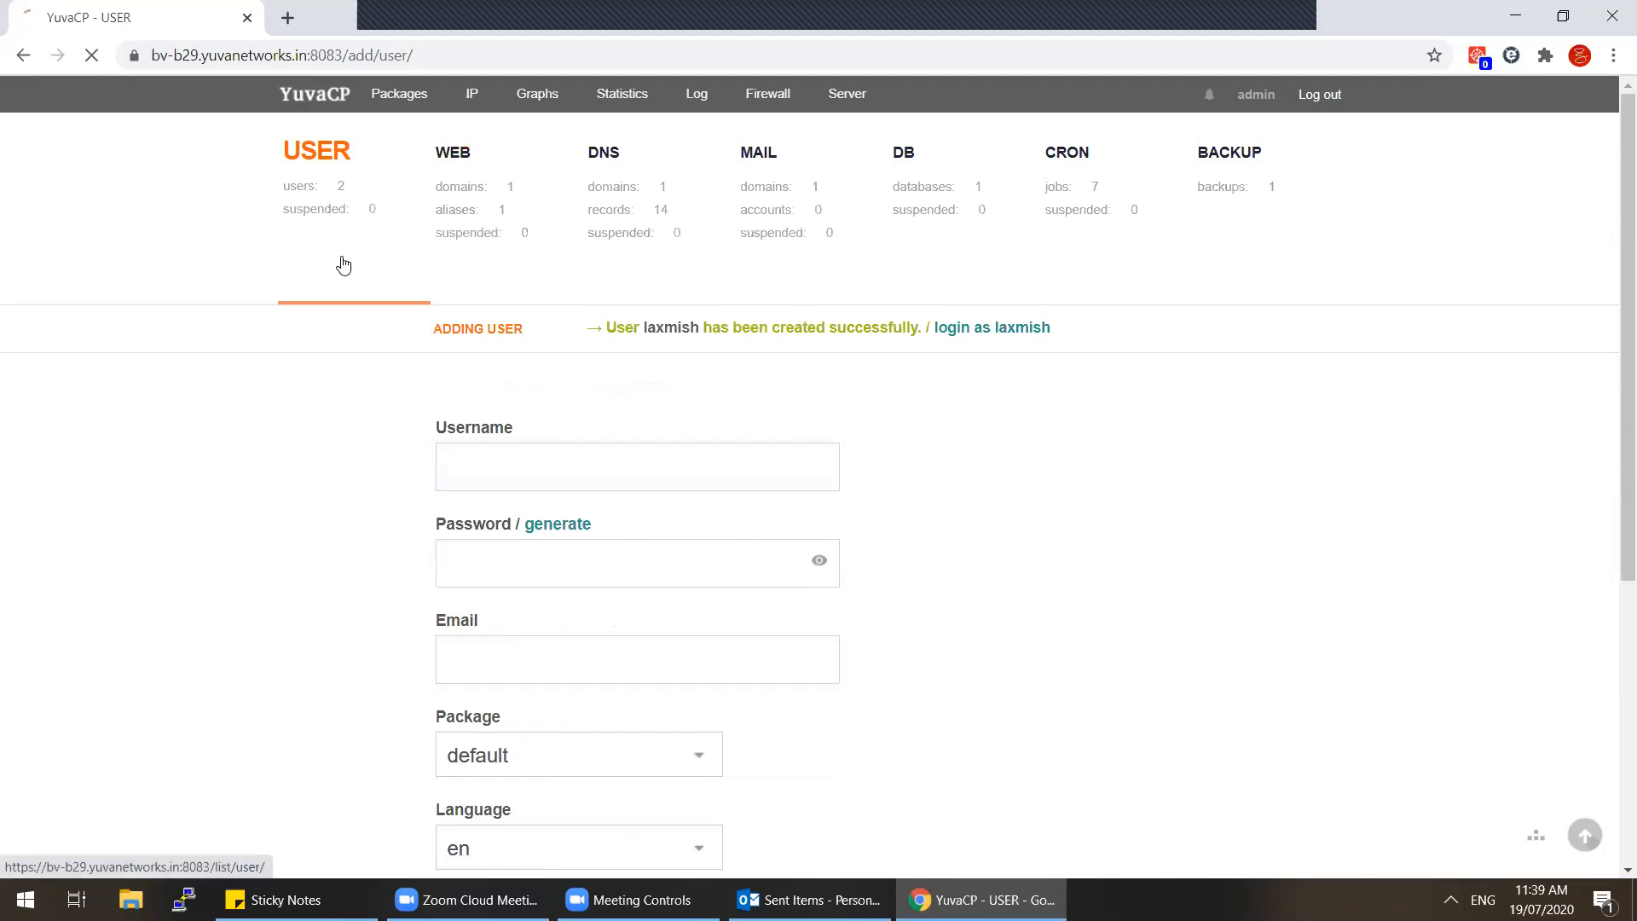
left_click(1047, 373)
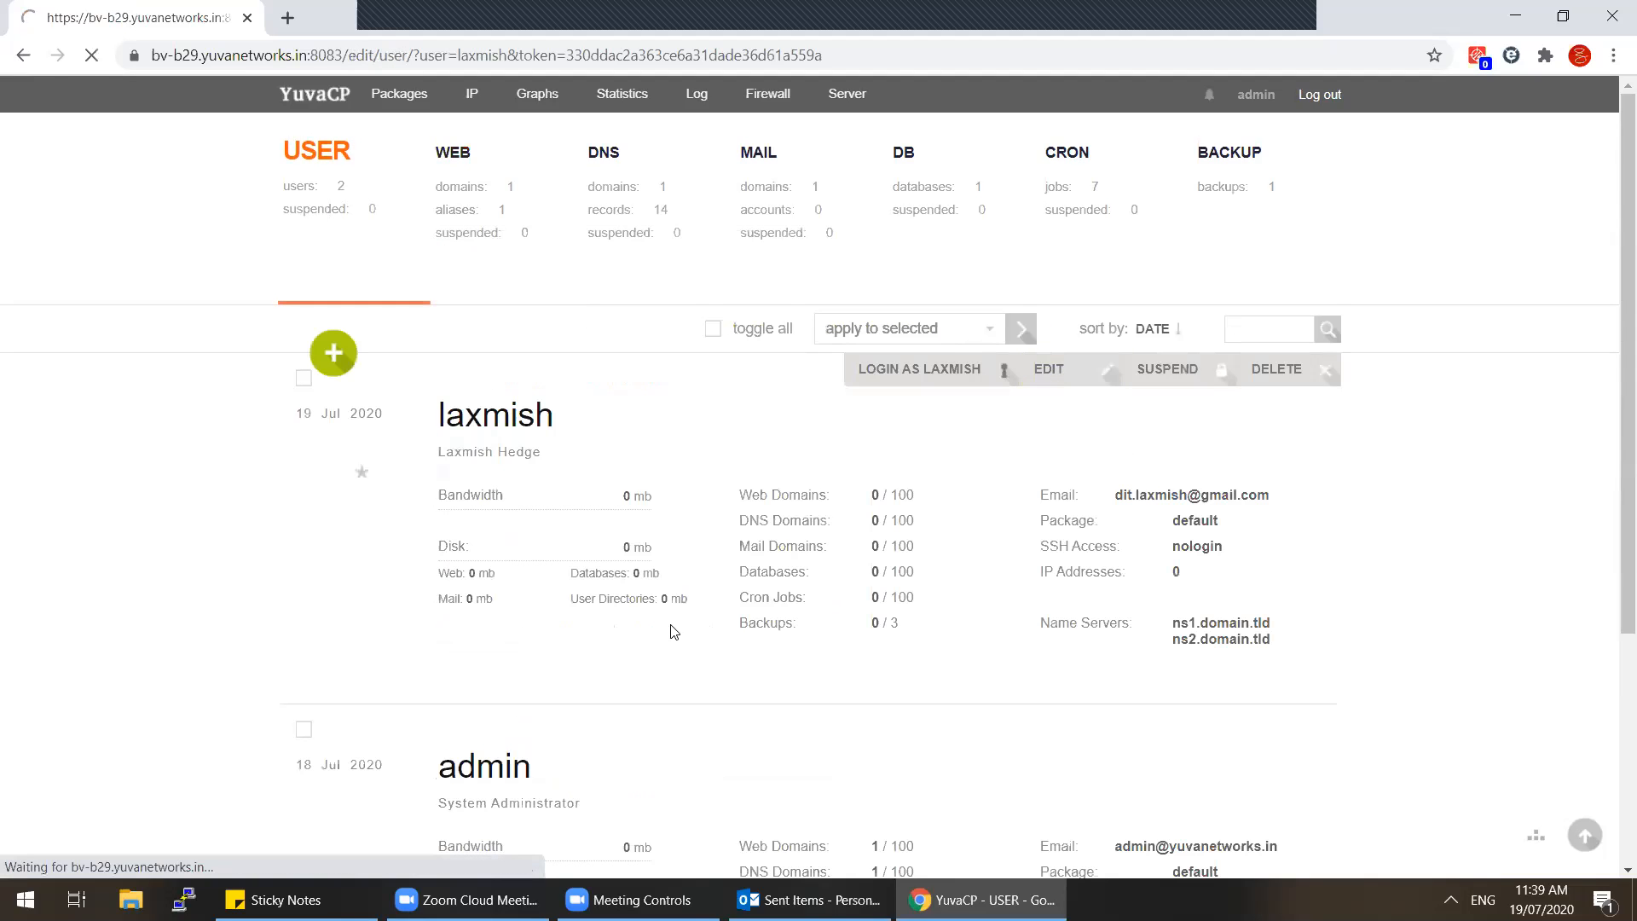
left_click(489, 381)
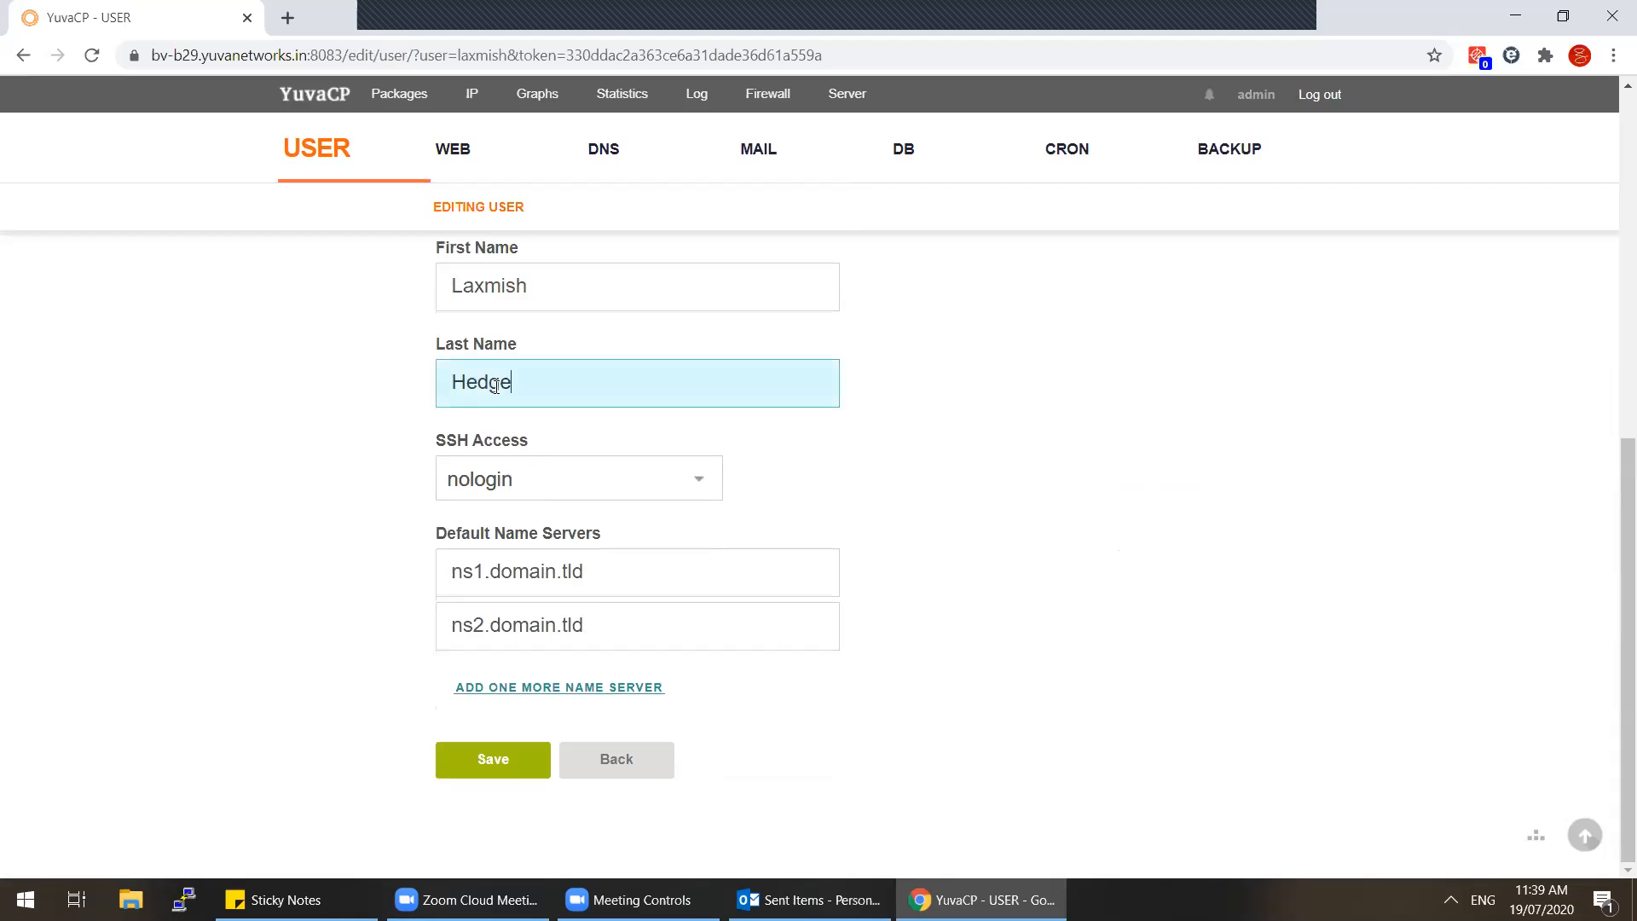
key("BackSpace")
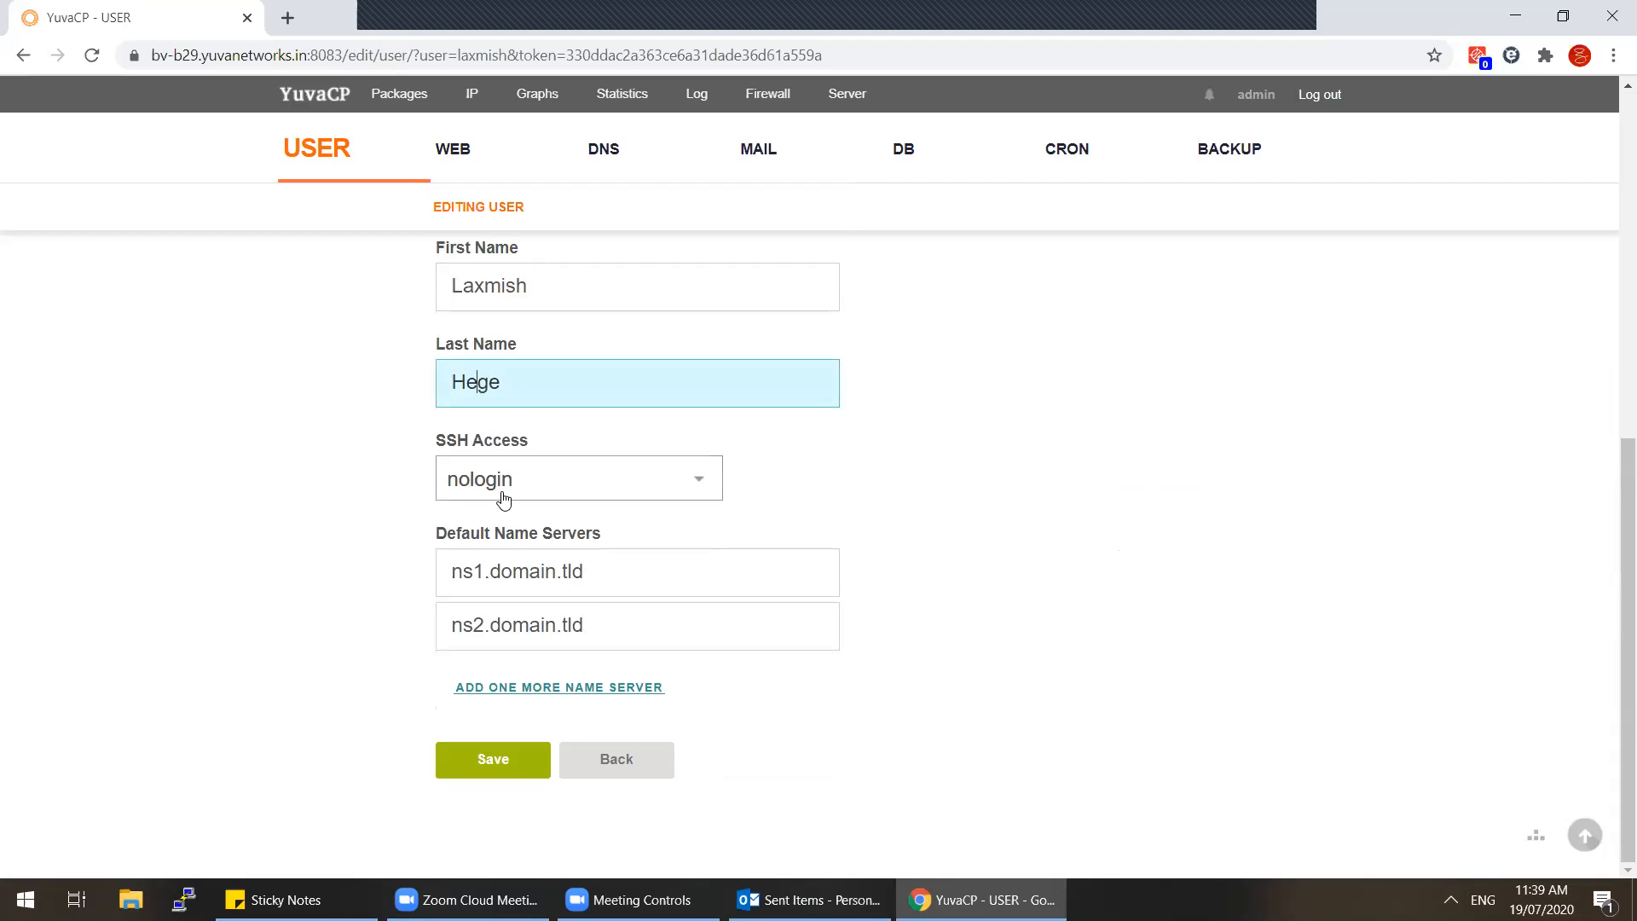
type("d")
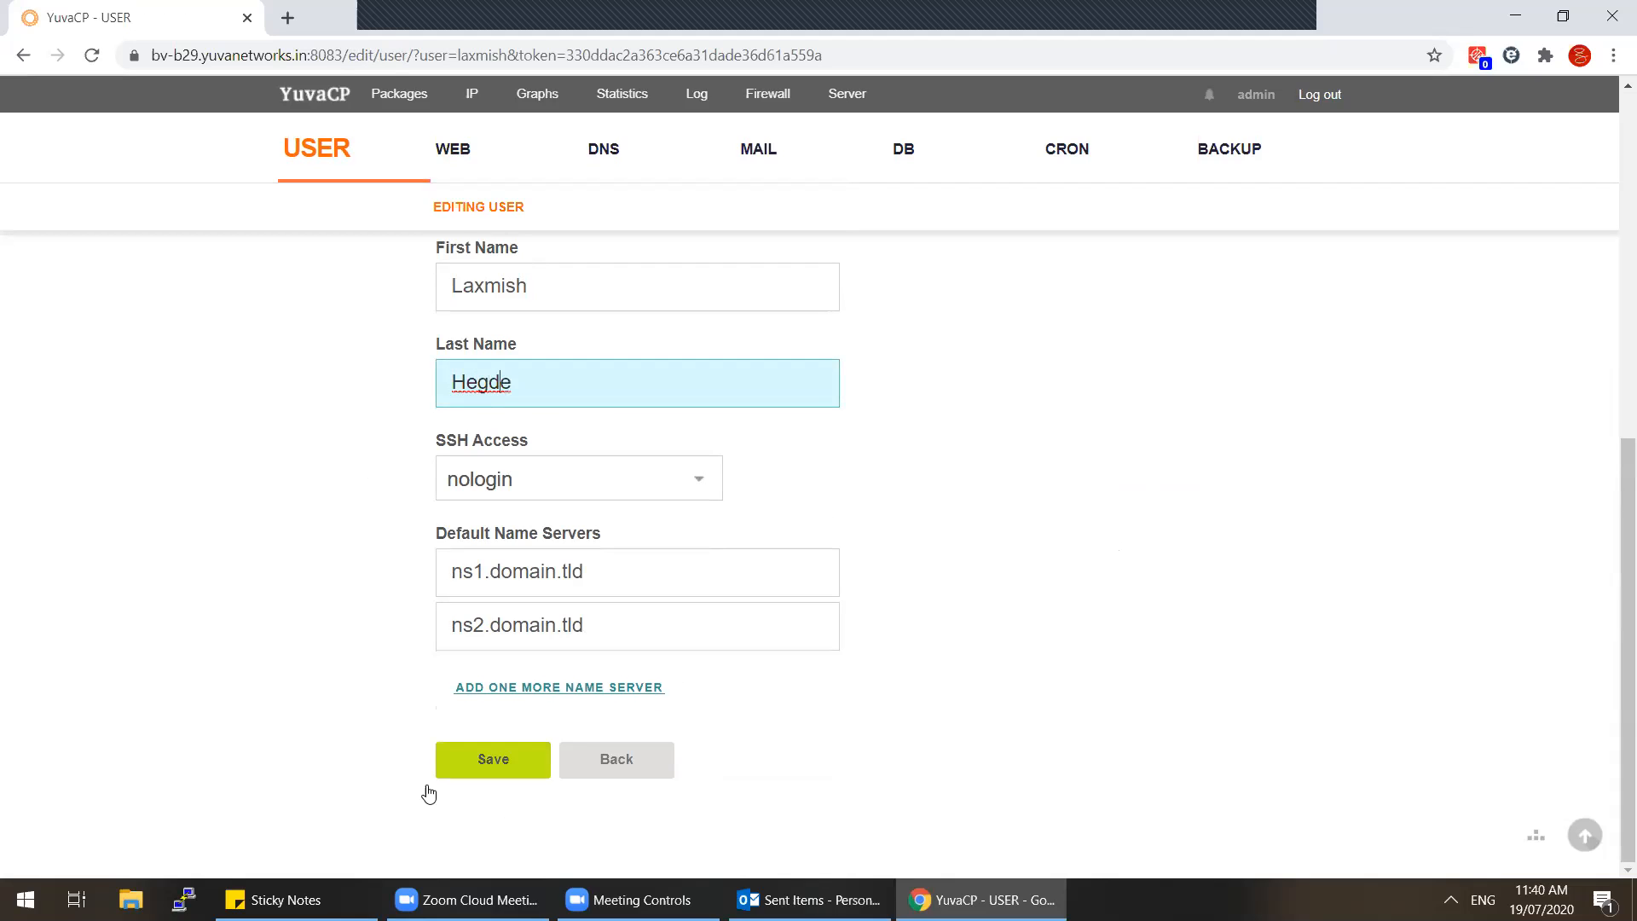
left_click(482, 763)
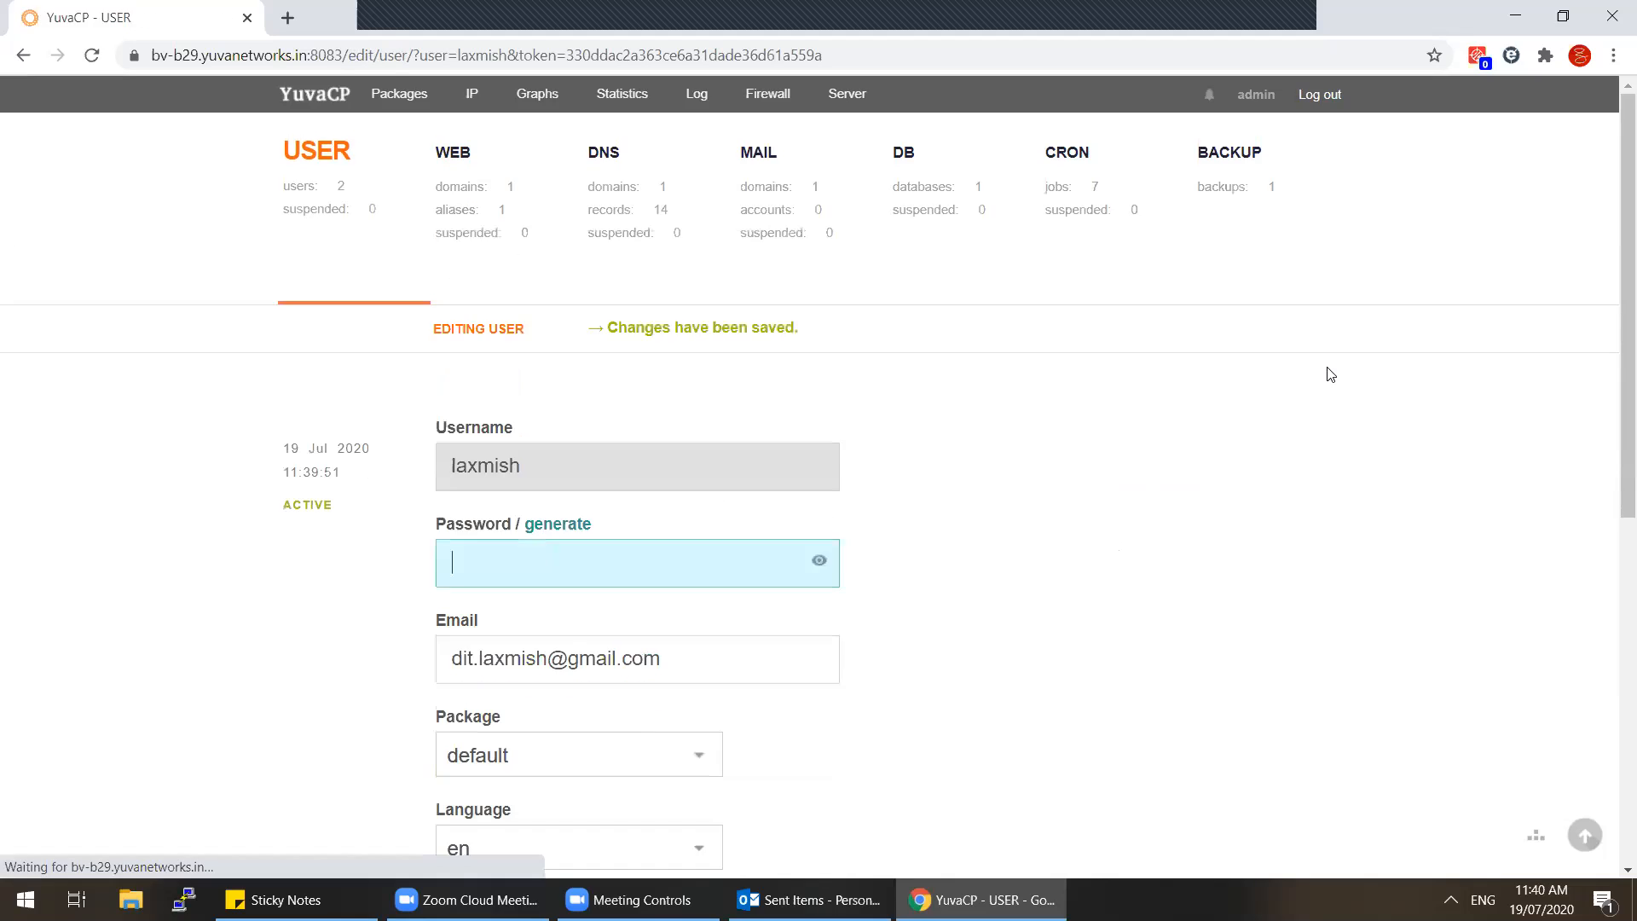
left_click(314, 168)
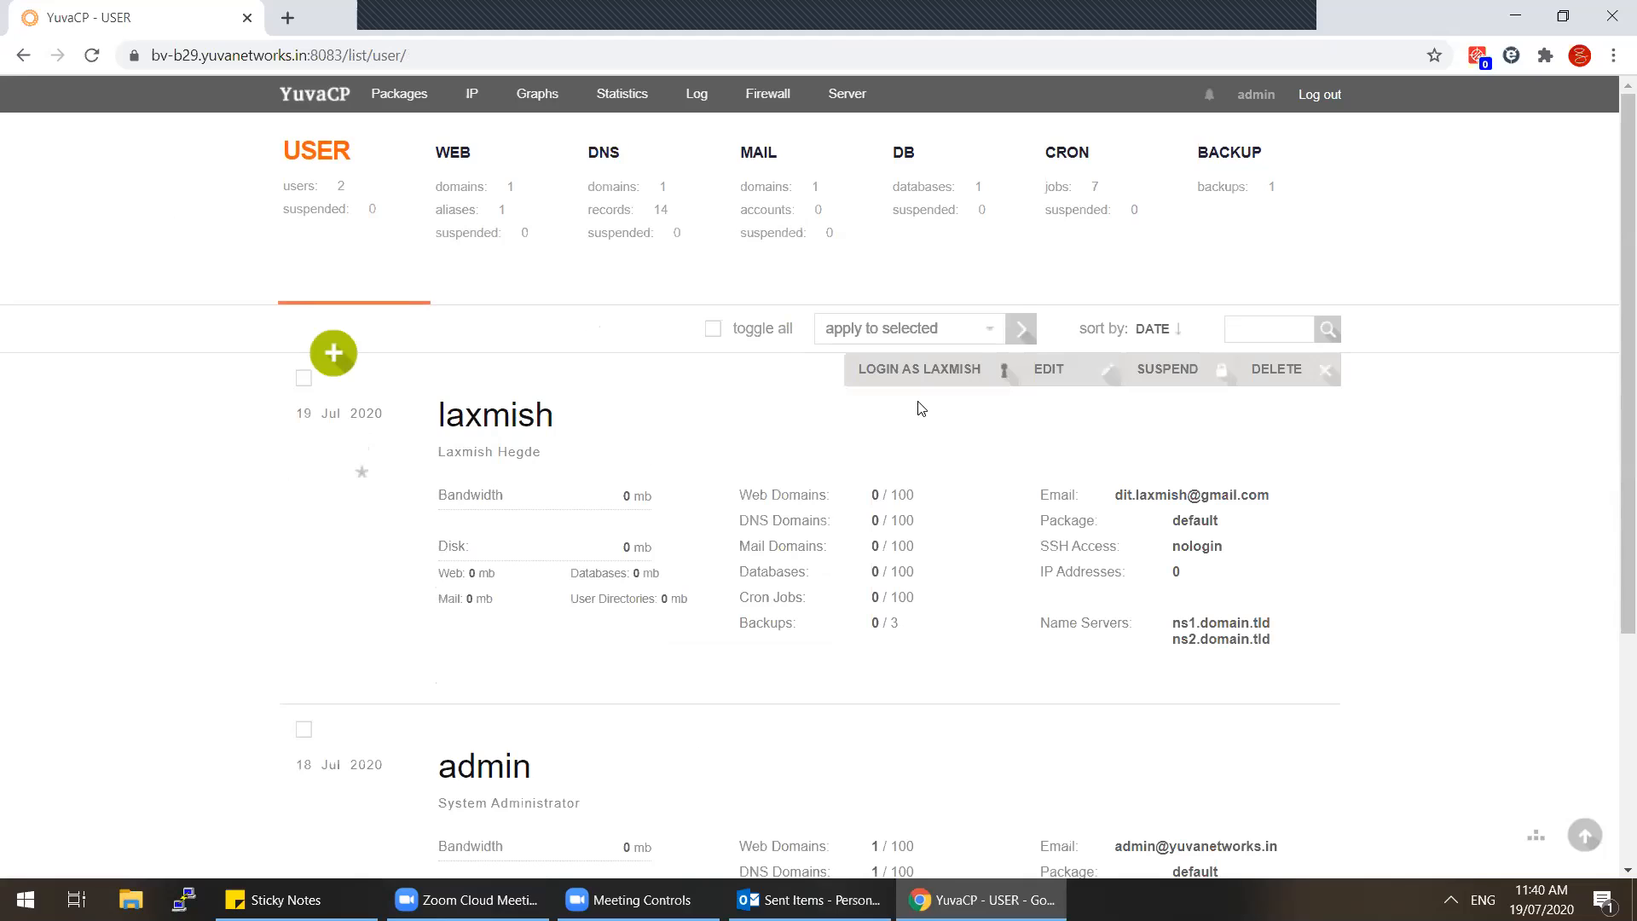
Step: Log in as the new hosting user and bring up the Adding Domain form under WEB
left_click(914, 369)
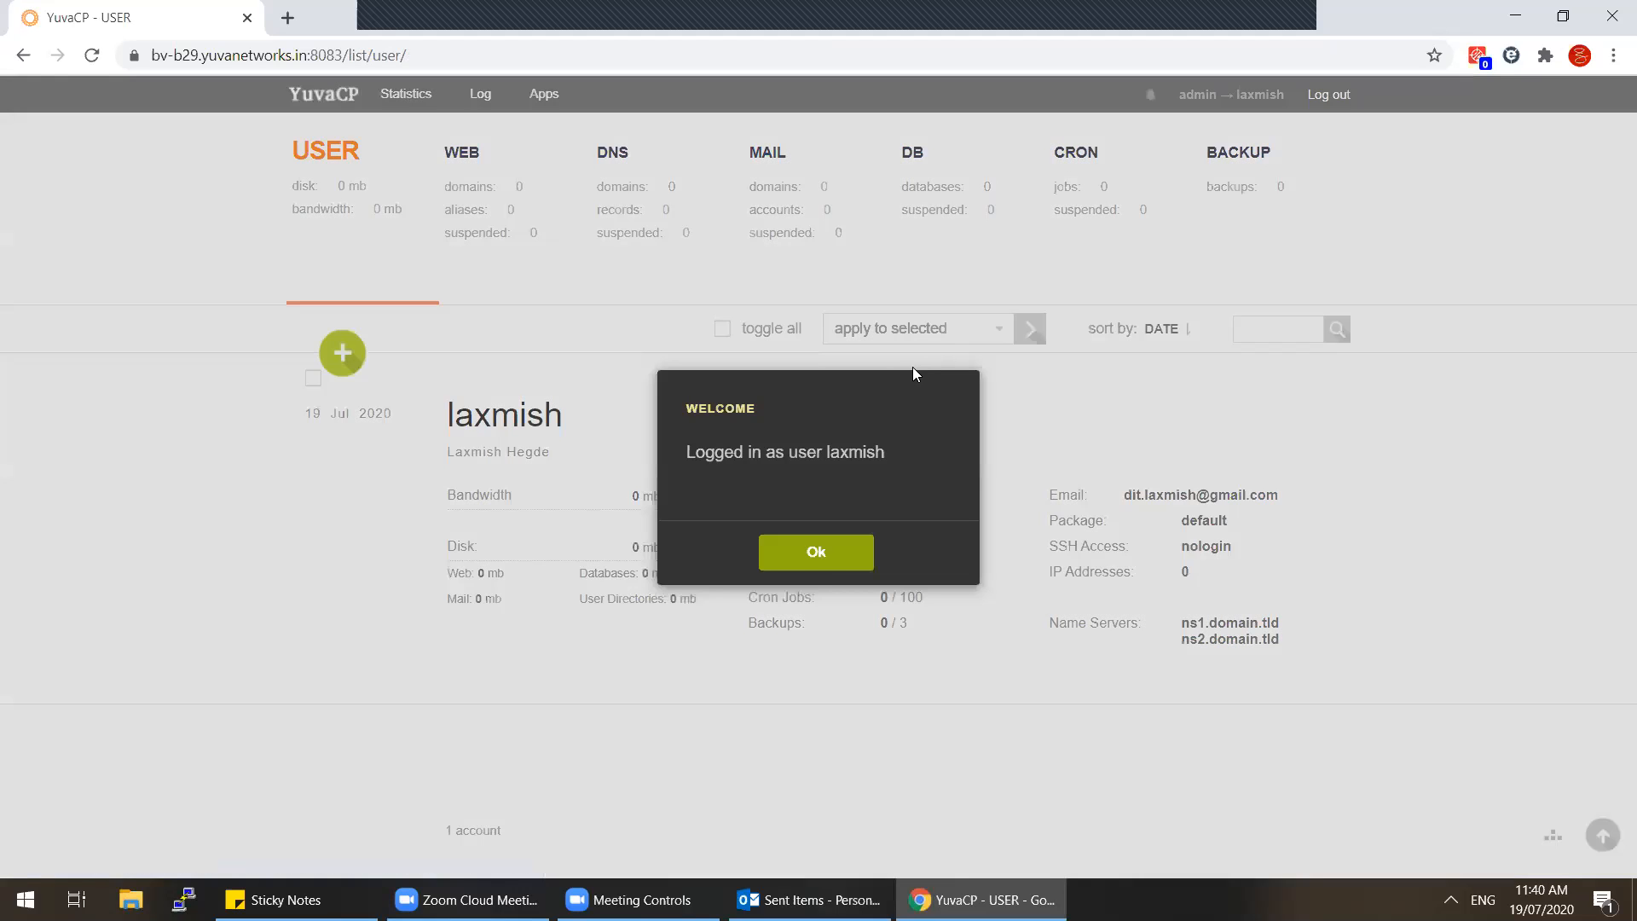
left_click(820, 561)
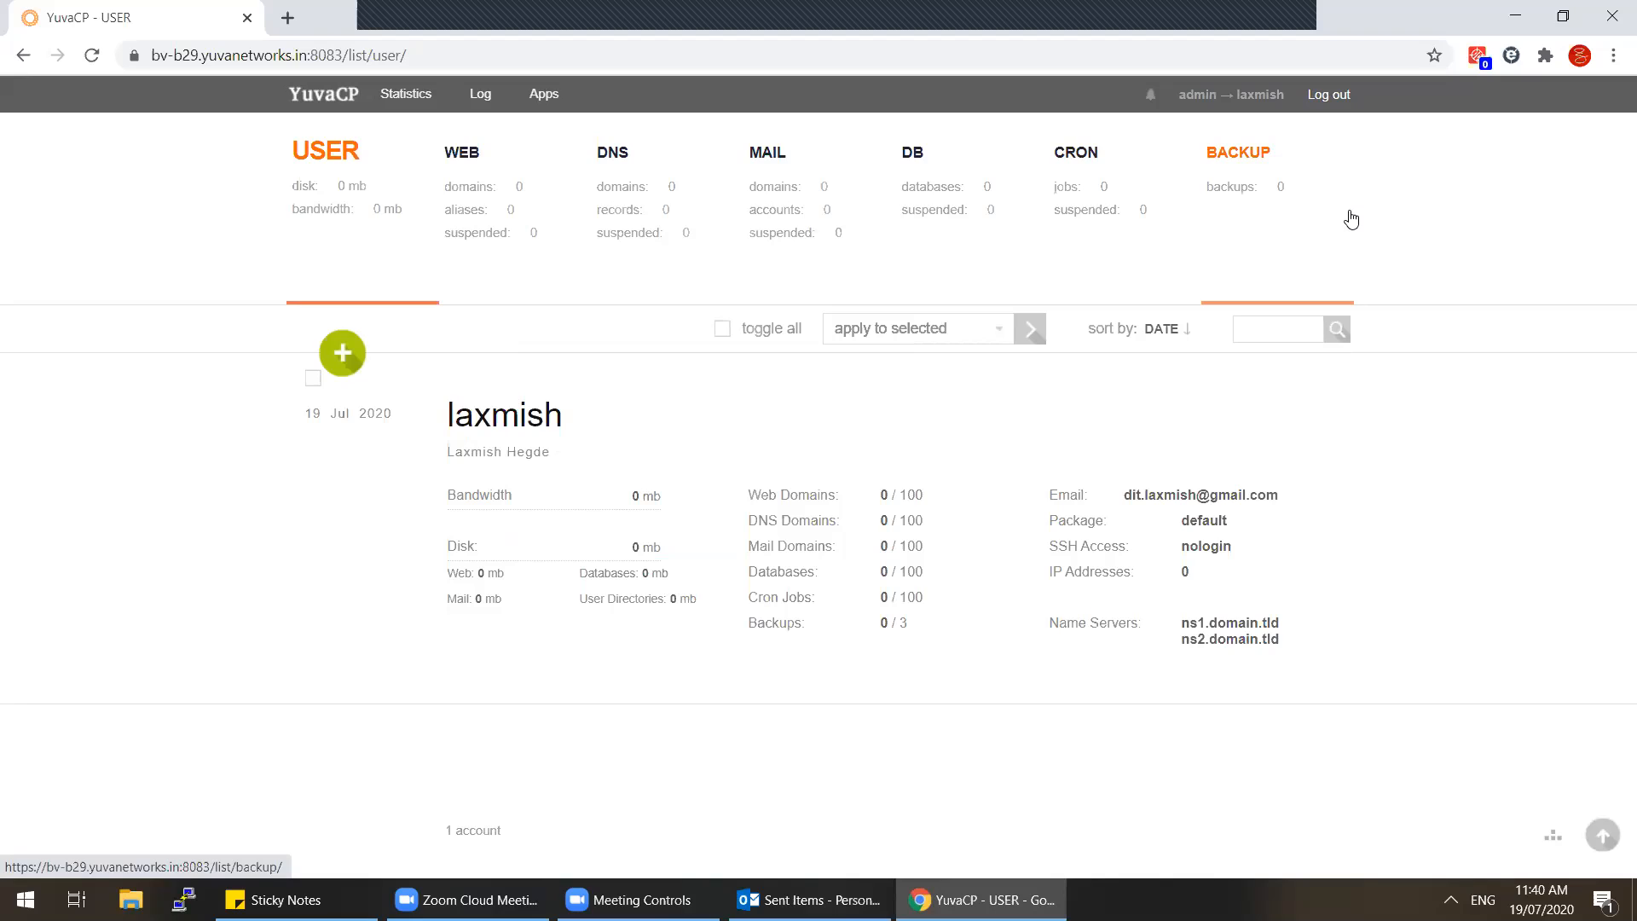
left_click(479, 219)
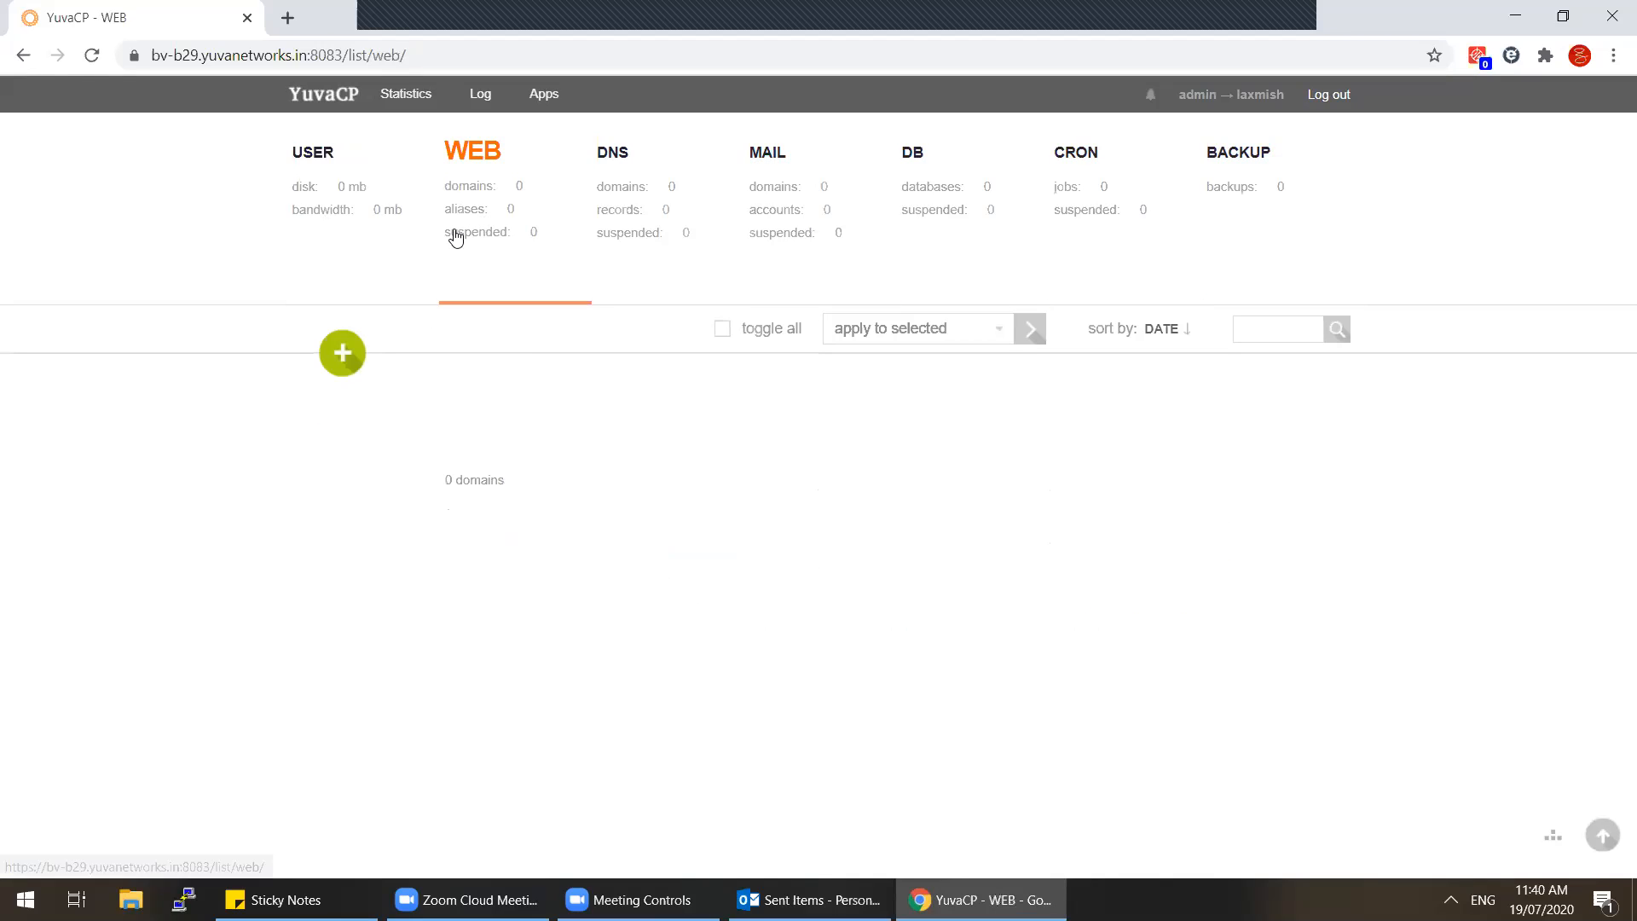
left_click(346, 365)
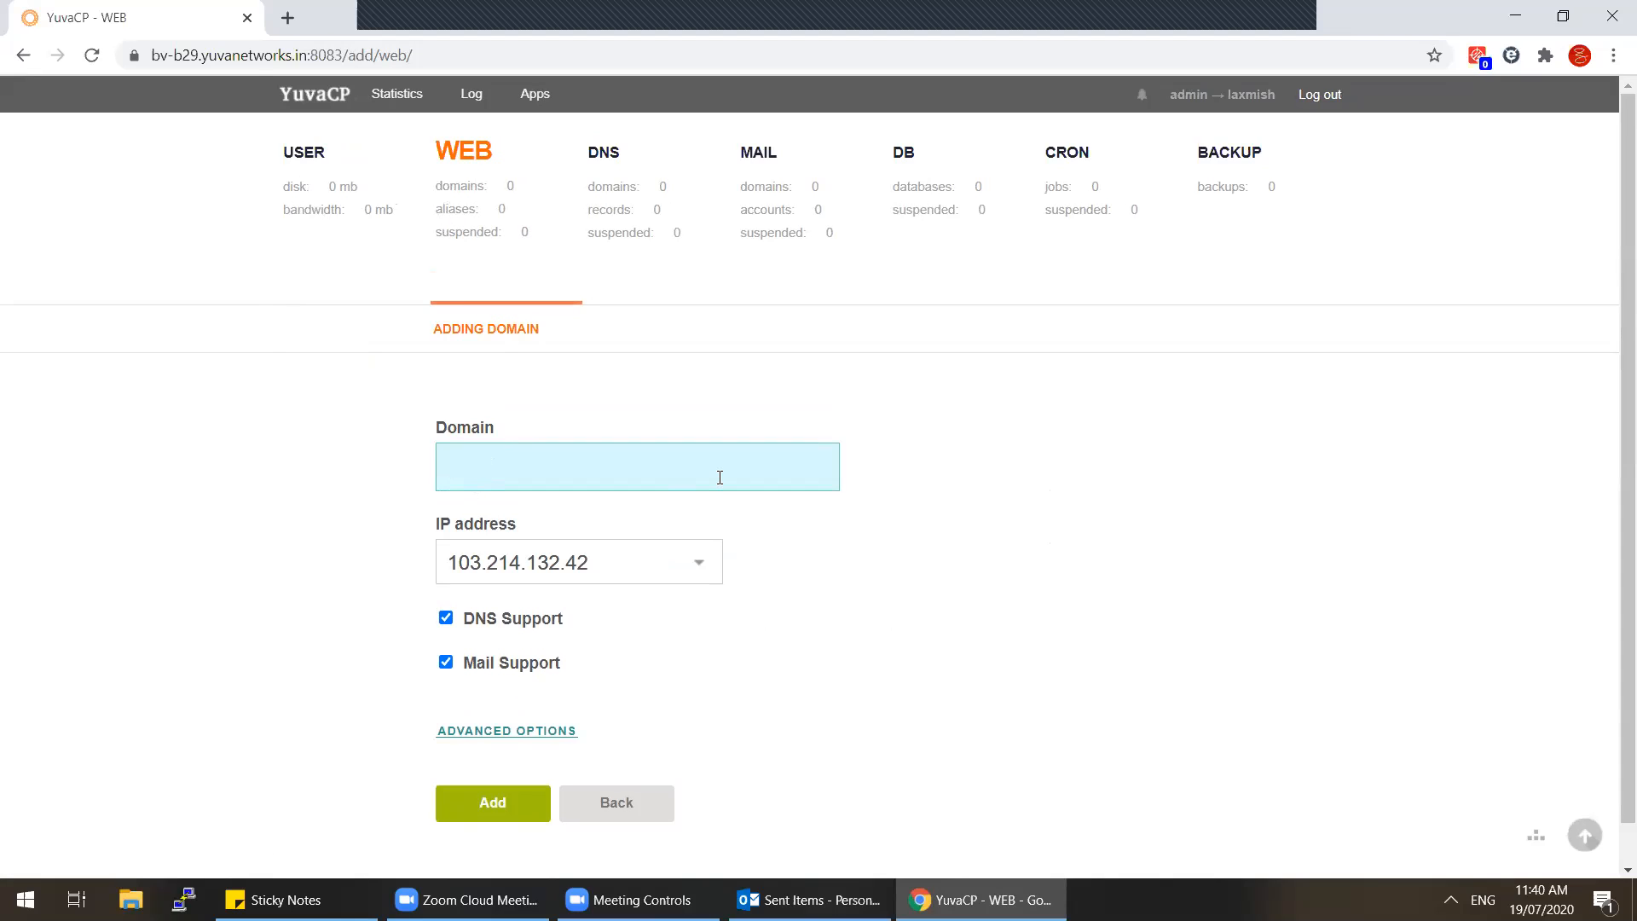
Step: Add the web domain test.com with advanced options shown, then view it in the domain list
left_click(477, 736)
type("test.com")
left_click(474, 806)
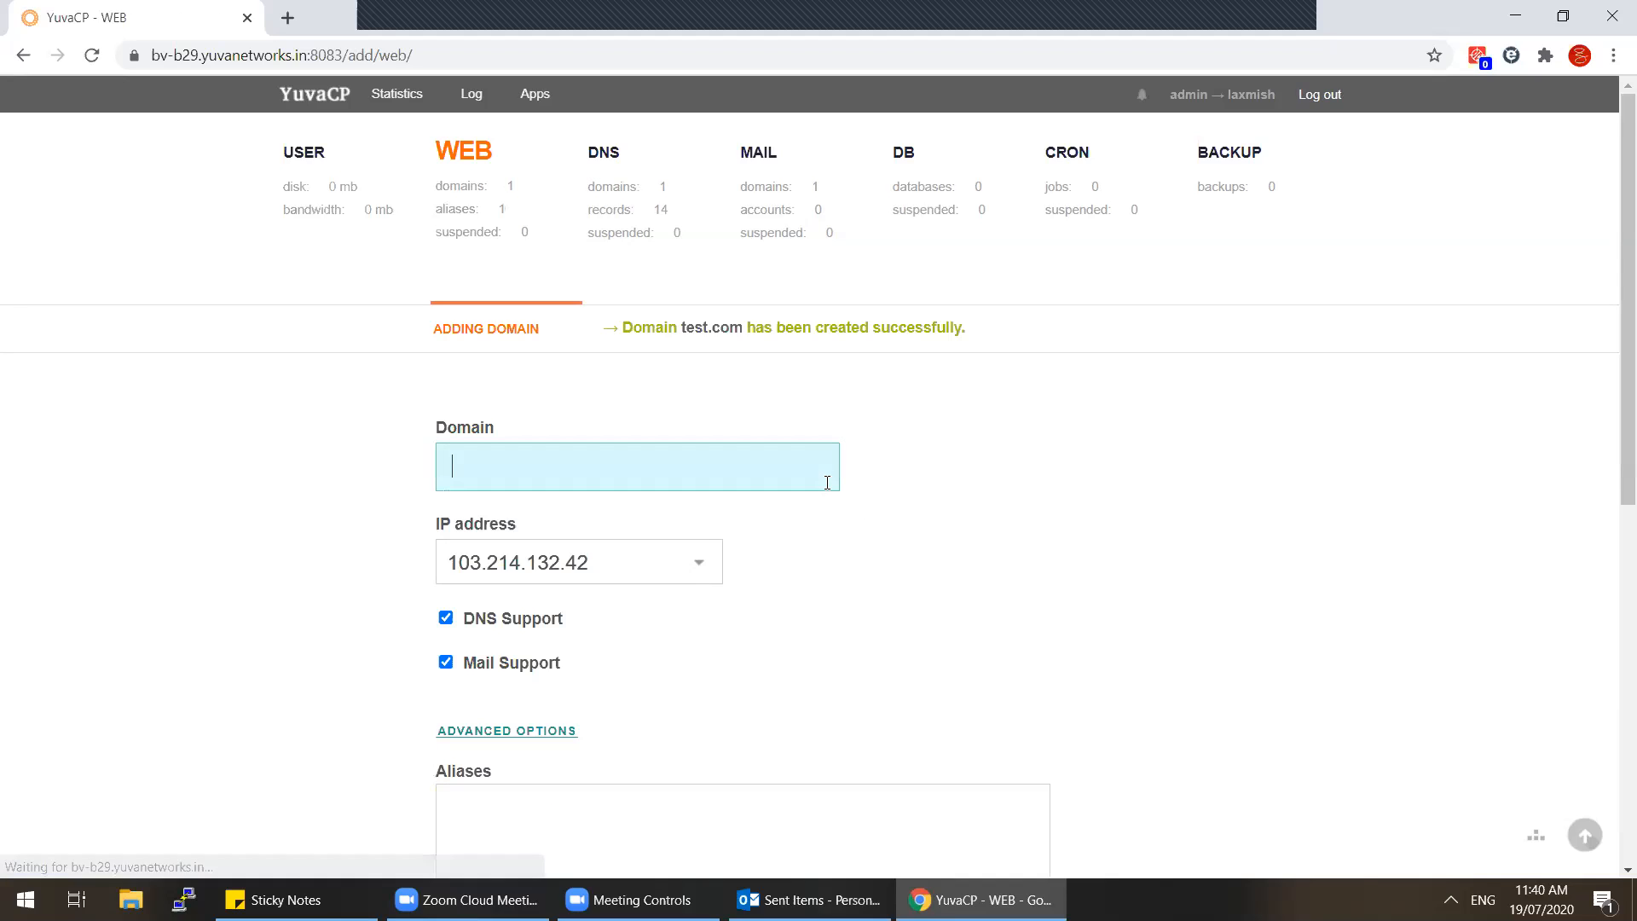
left_click(474, 237)
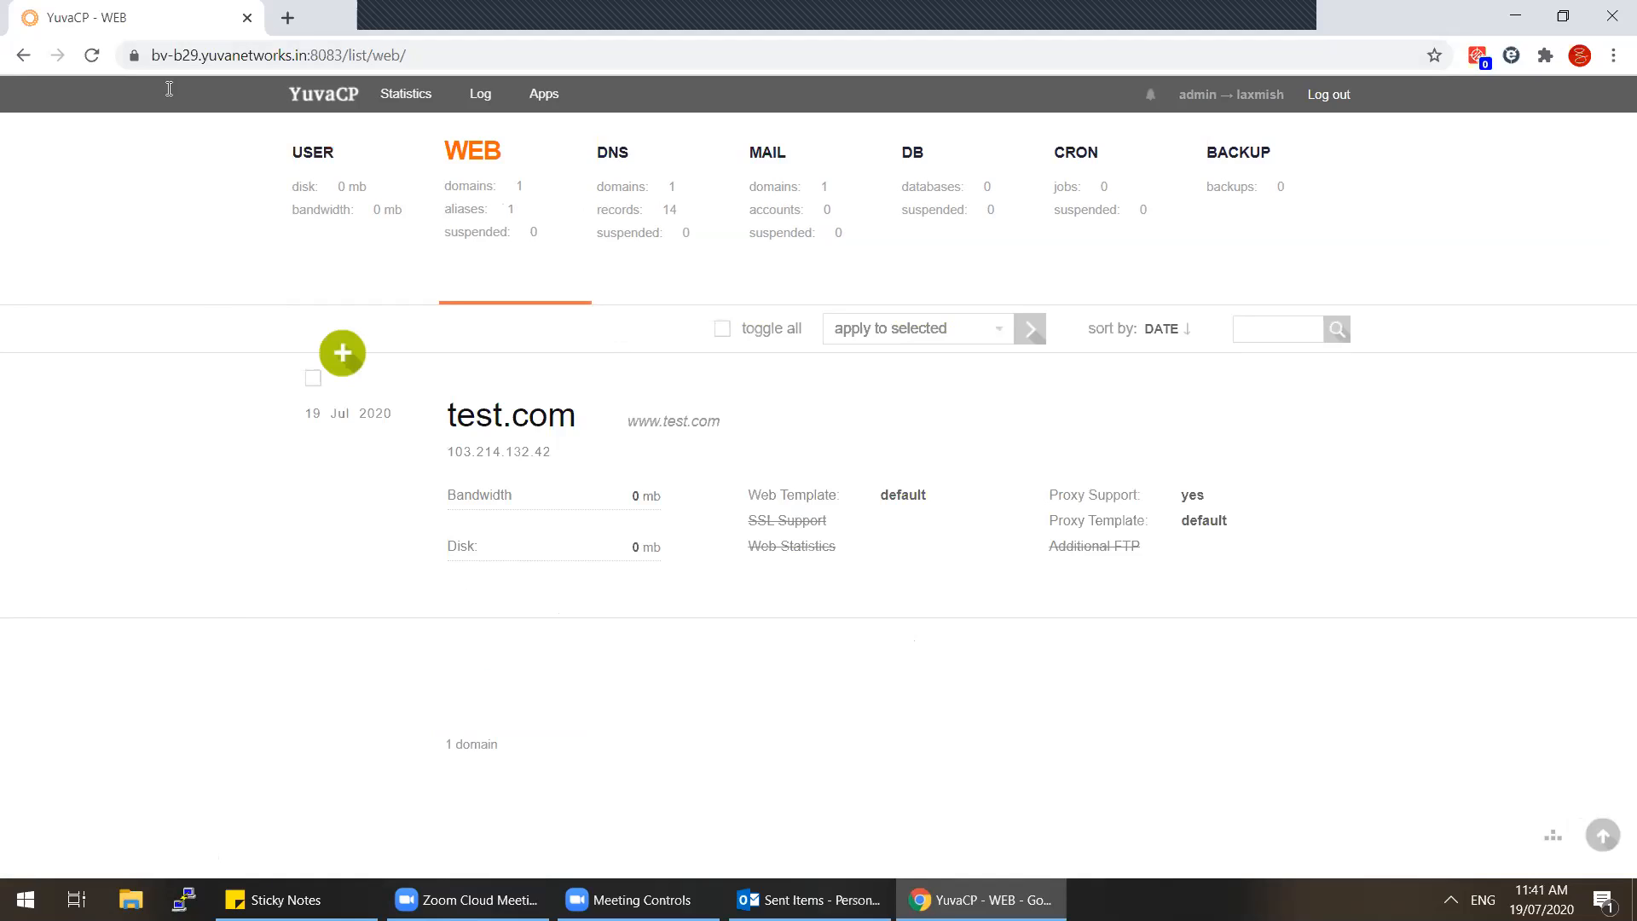
Step: Highlight the server hostname, account name and test.com entry while browsing users and web domains
left_click_drag(153, 53, 294, 52)
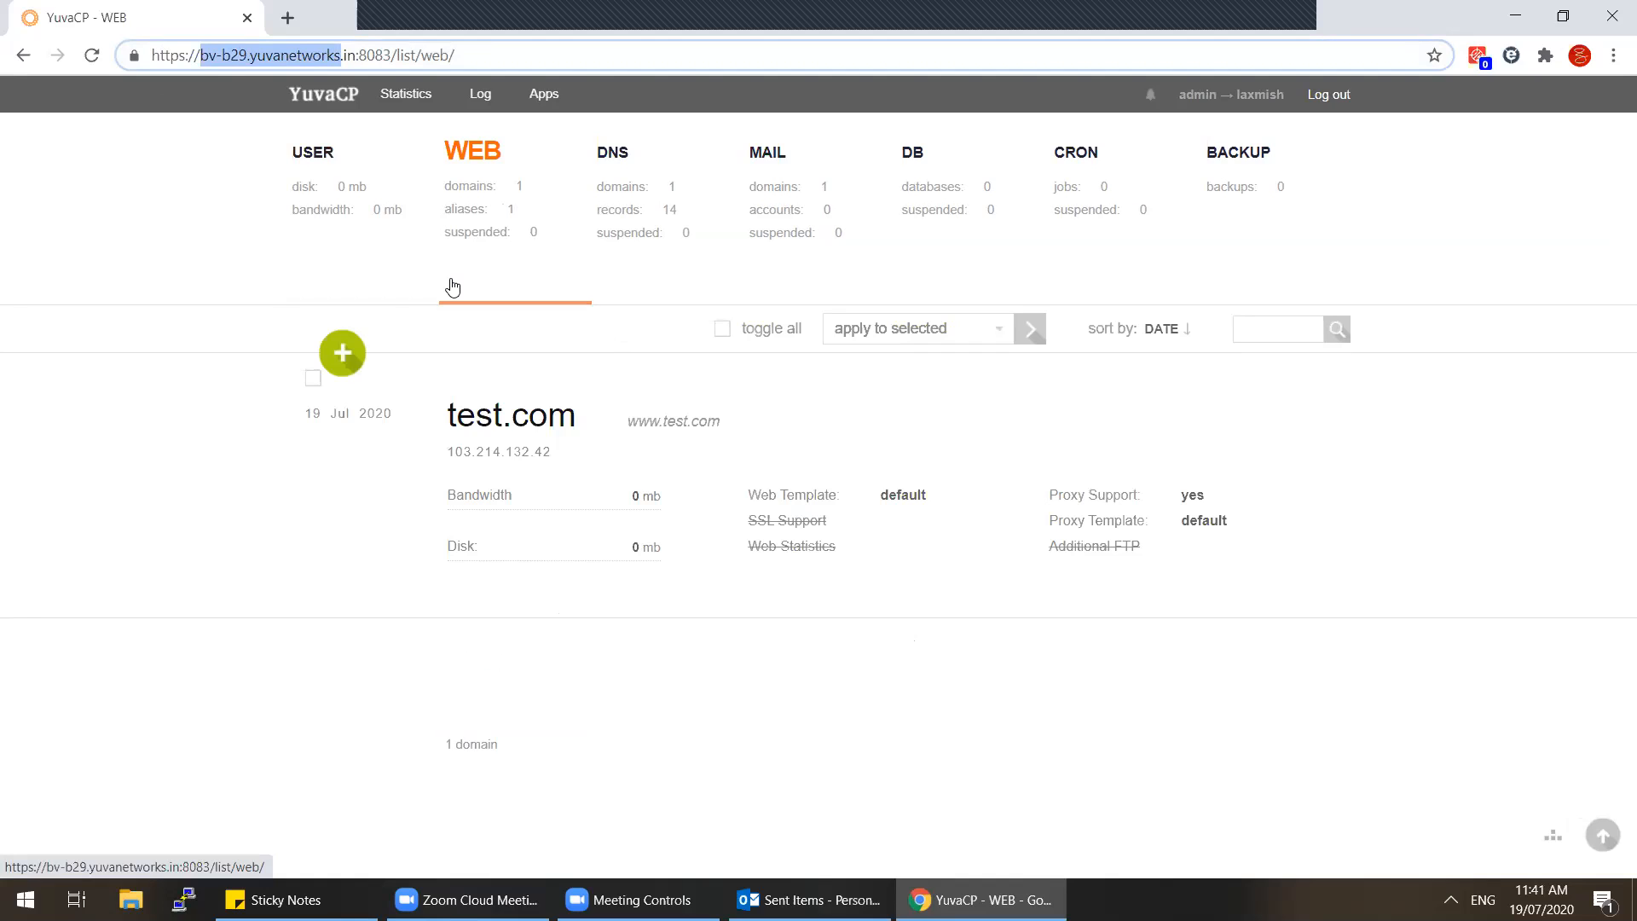
left_click(345, 208)
left_click_drag(446, 414, 560, 418)
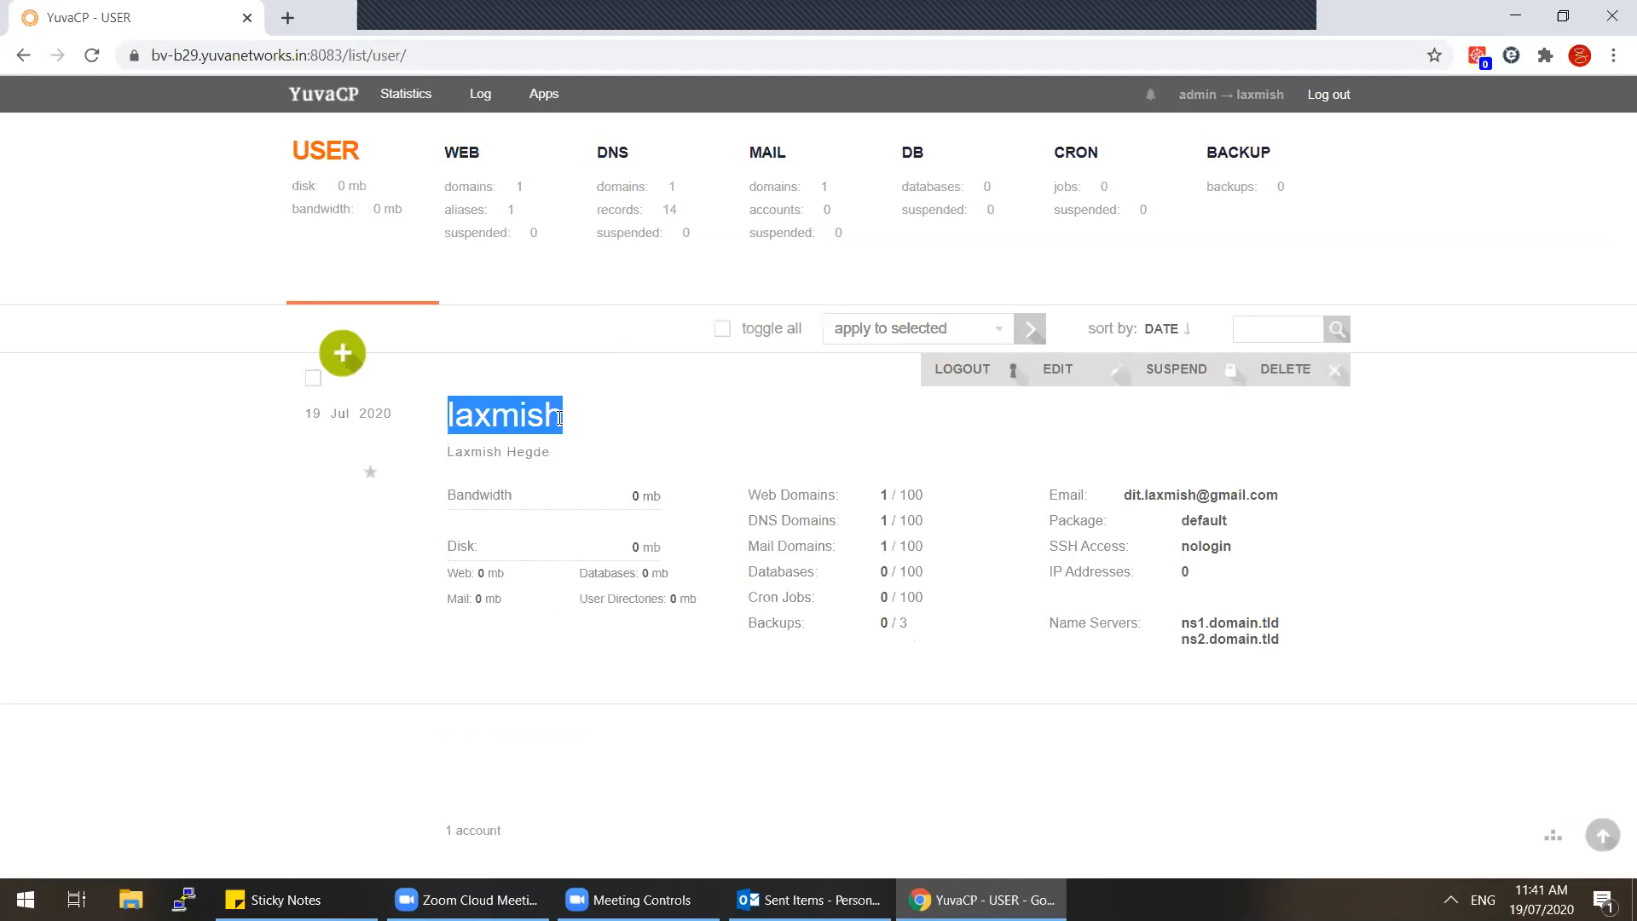
left_click(495, 232)
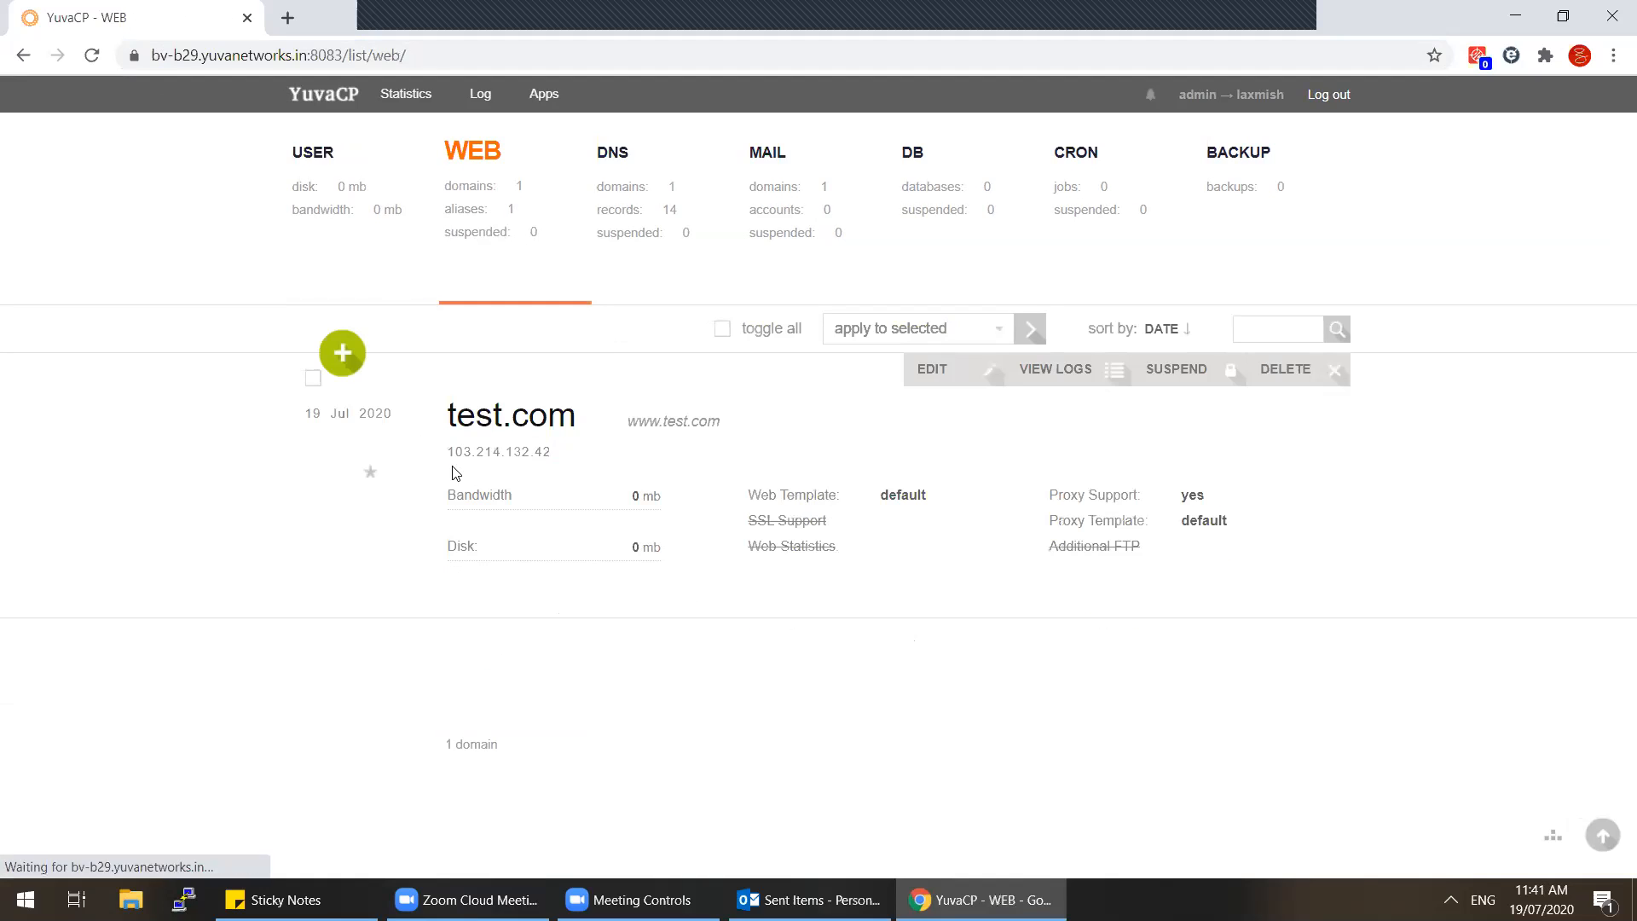
left_click_drag(430, 426, 1118, 481)
left_click_drag(1303, 521, 1327, 560)
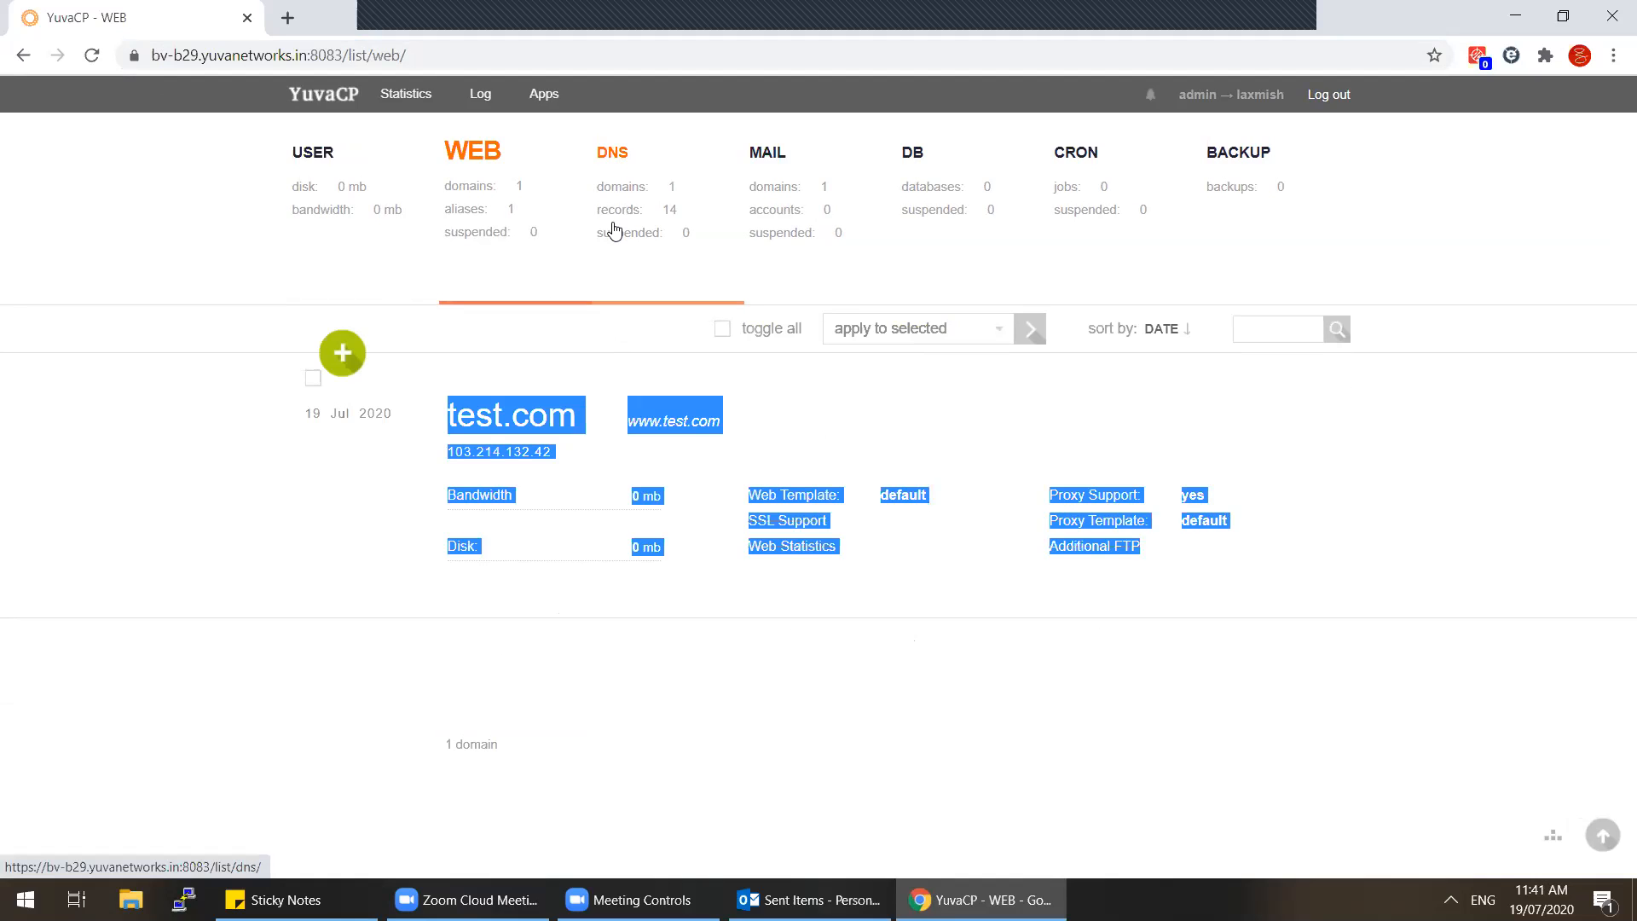
Step: Close FileZilla and CuteFTP from the desktop and return to YuvaCP in Chrome
key("super+d")
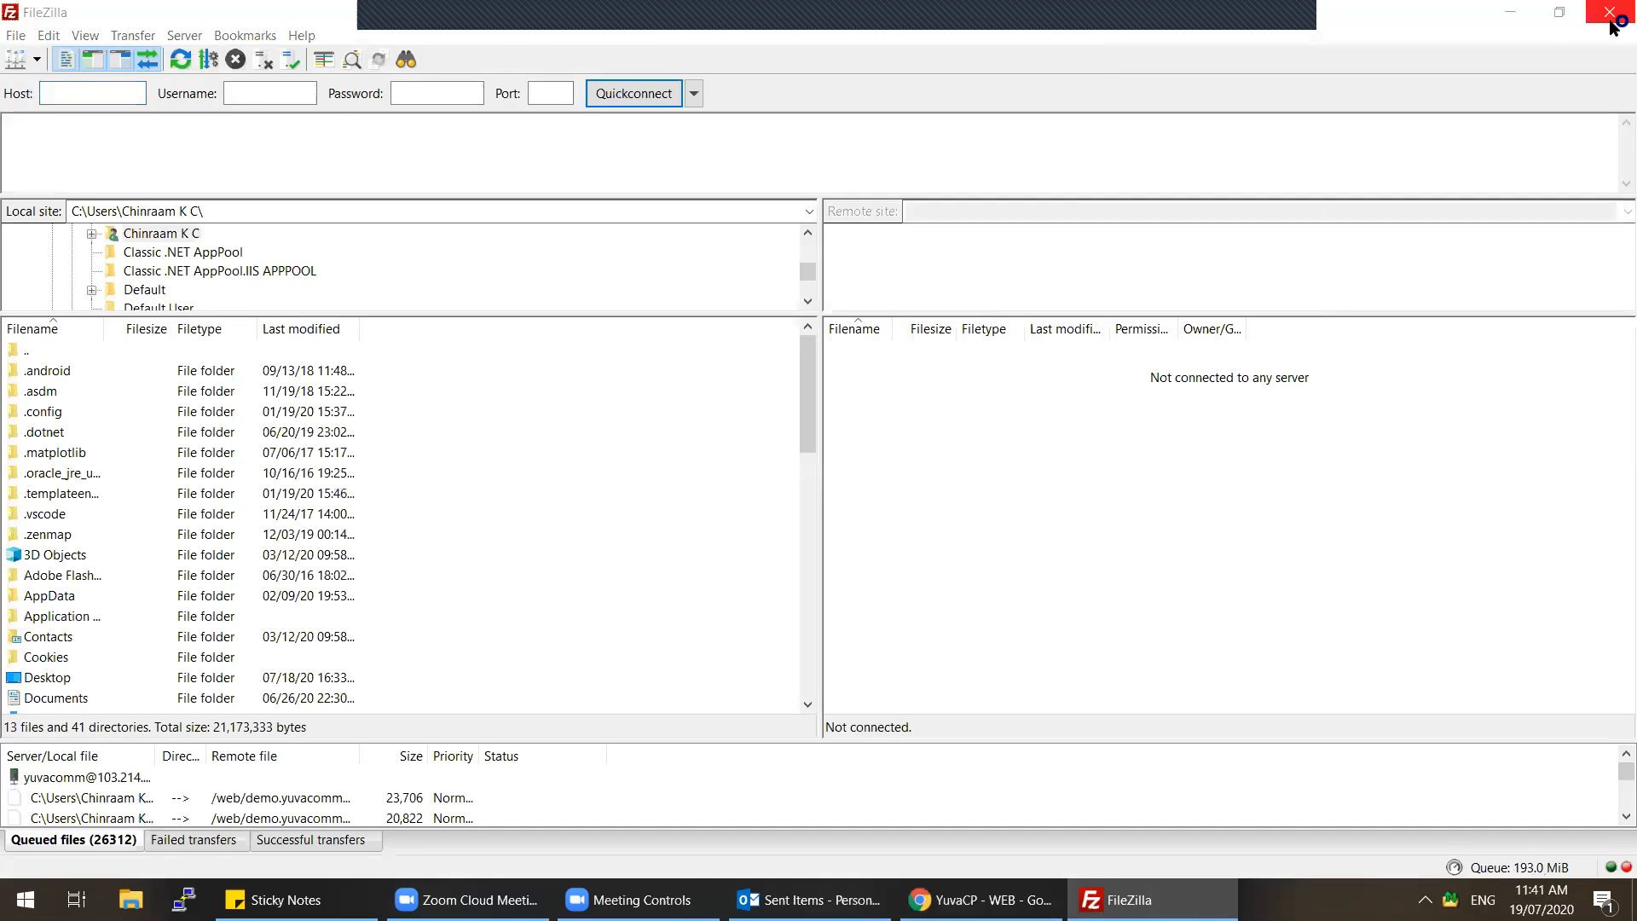
left_click(1610, 18)
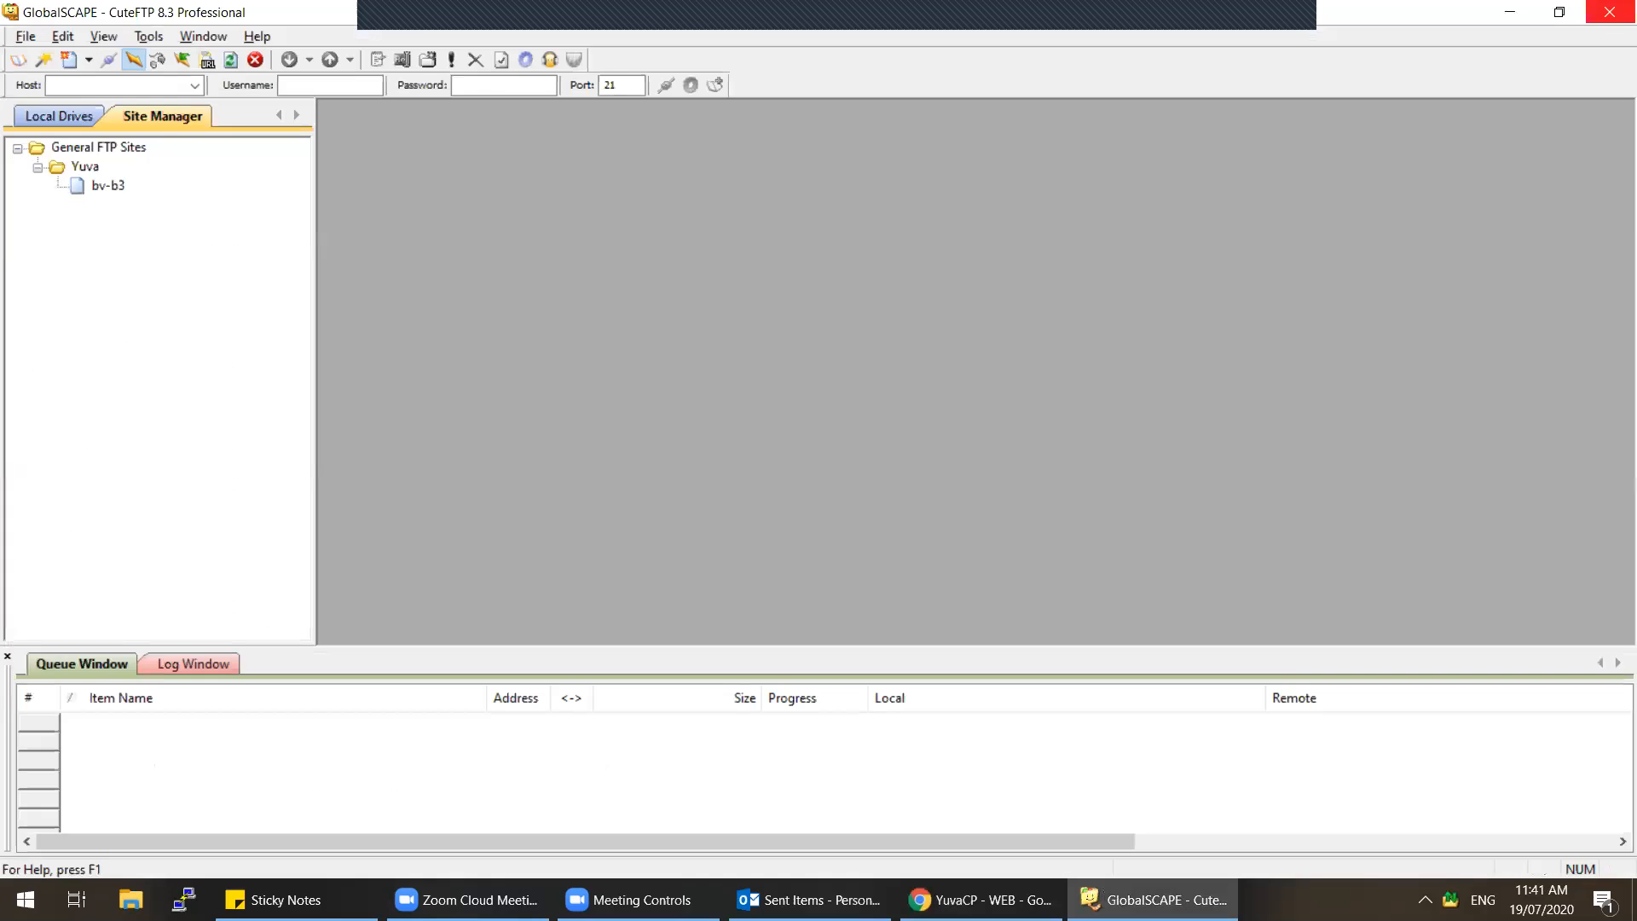
left_click(1610, 12)
left_click(981, 900)
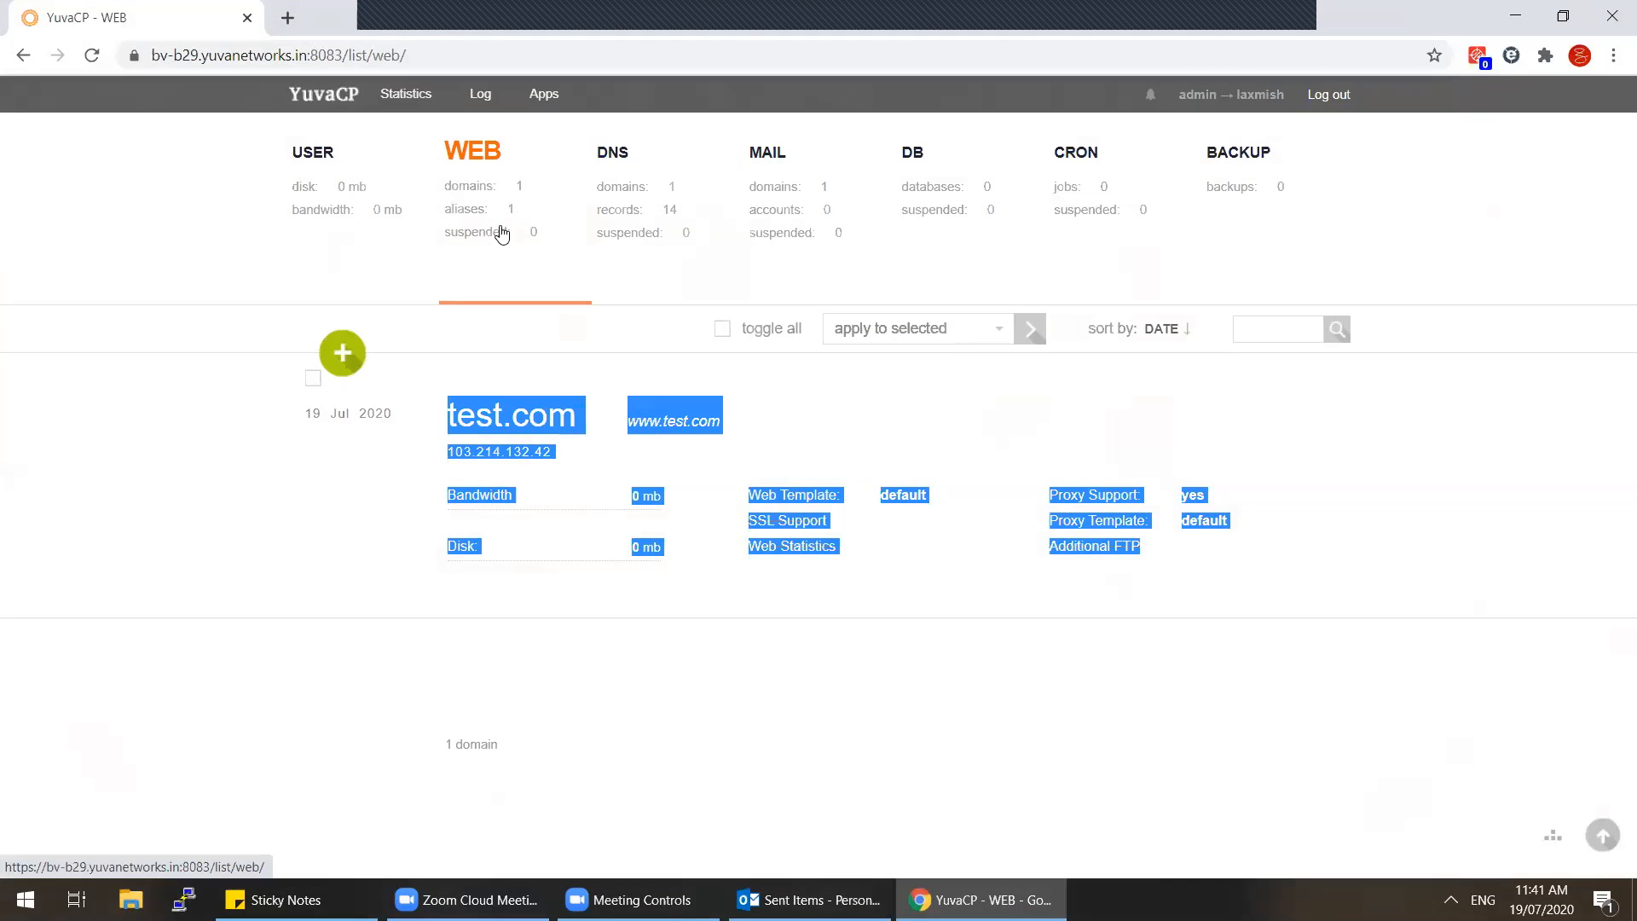
Step: Revisit the user list, highlighting the account name, then go back to the web domains
left_click(615, 710)
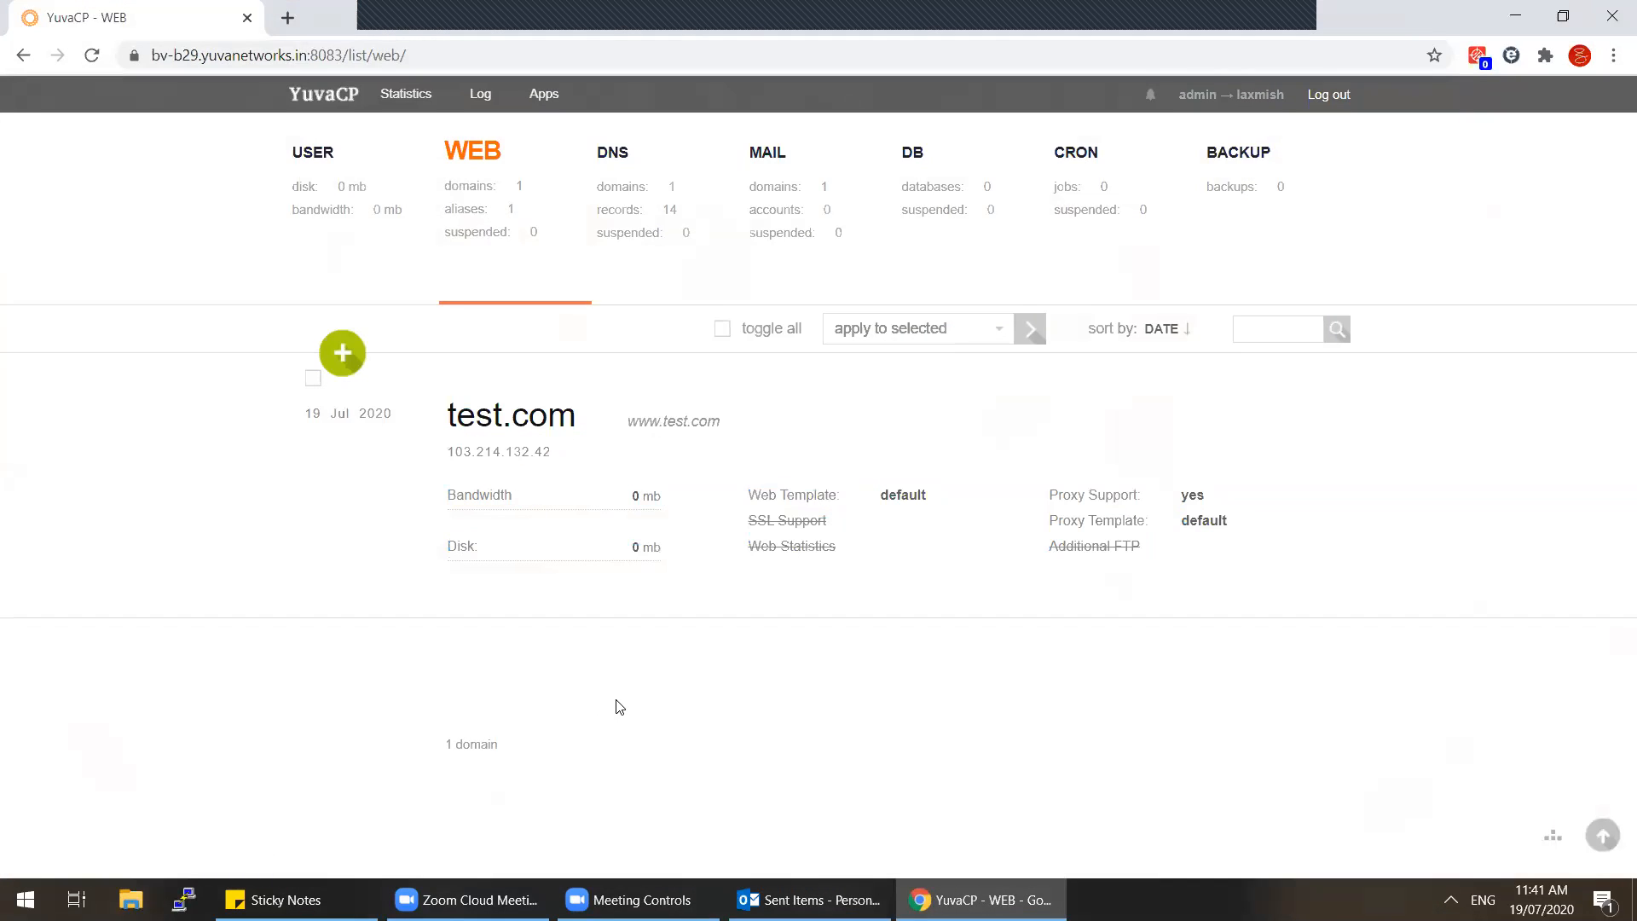
left_click(321, 208)
left_click_drag(447, 417, 563, 424)
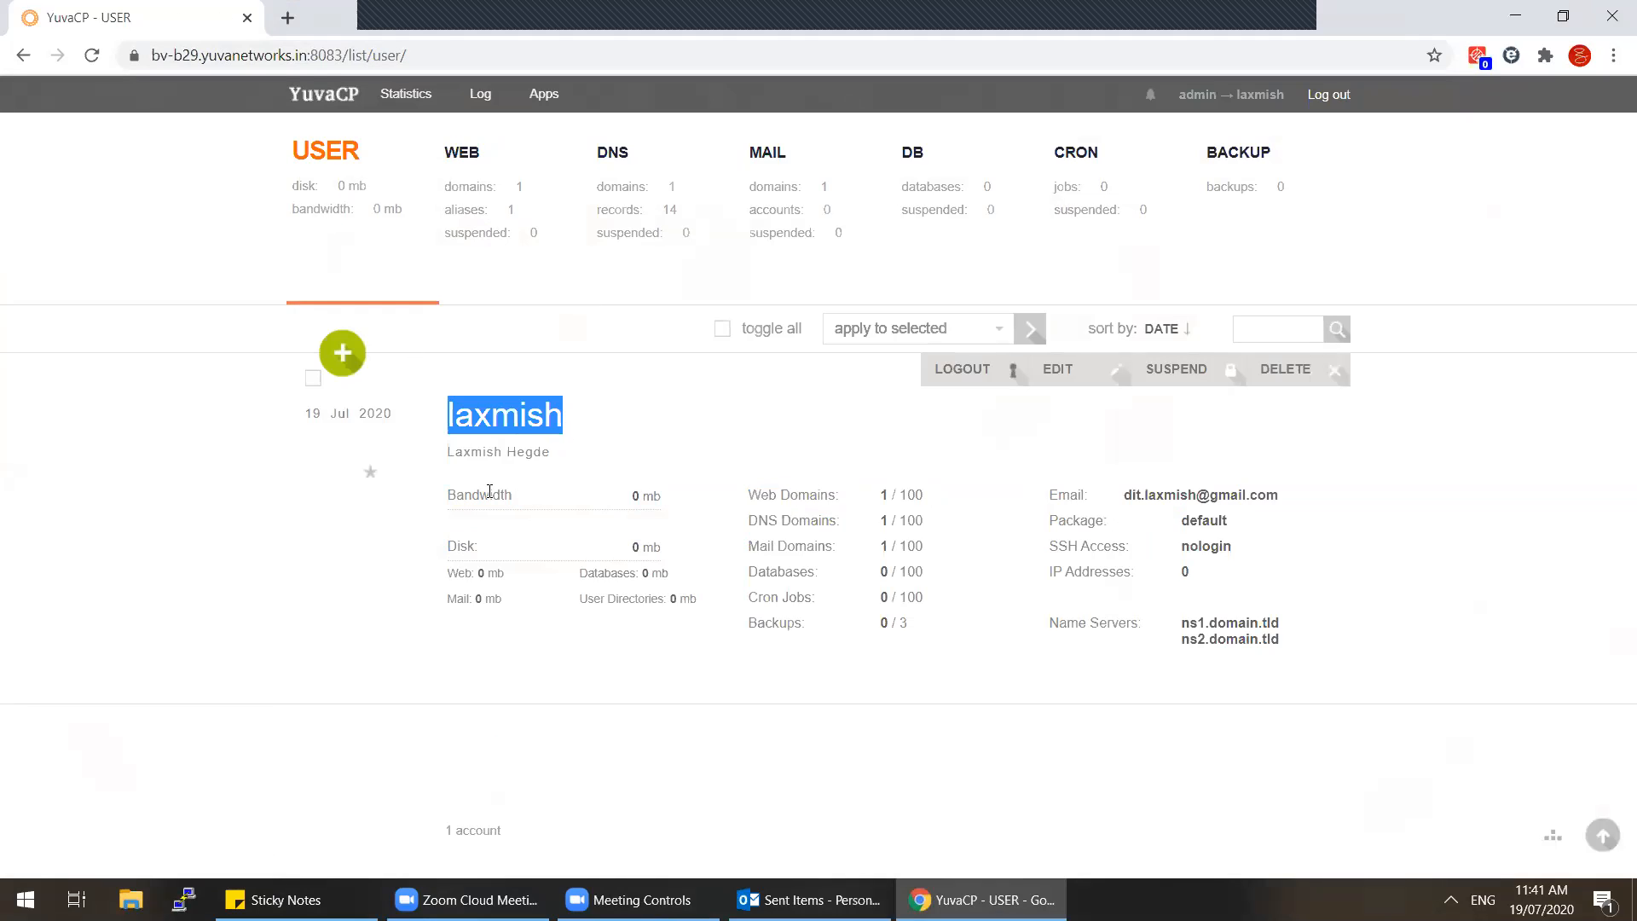
left_click(497, 171)
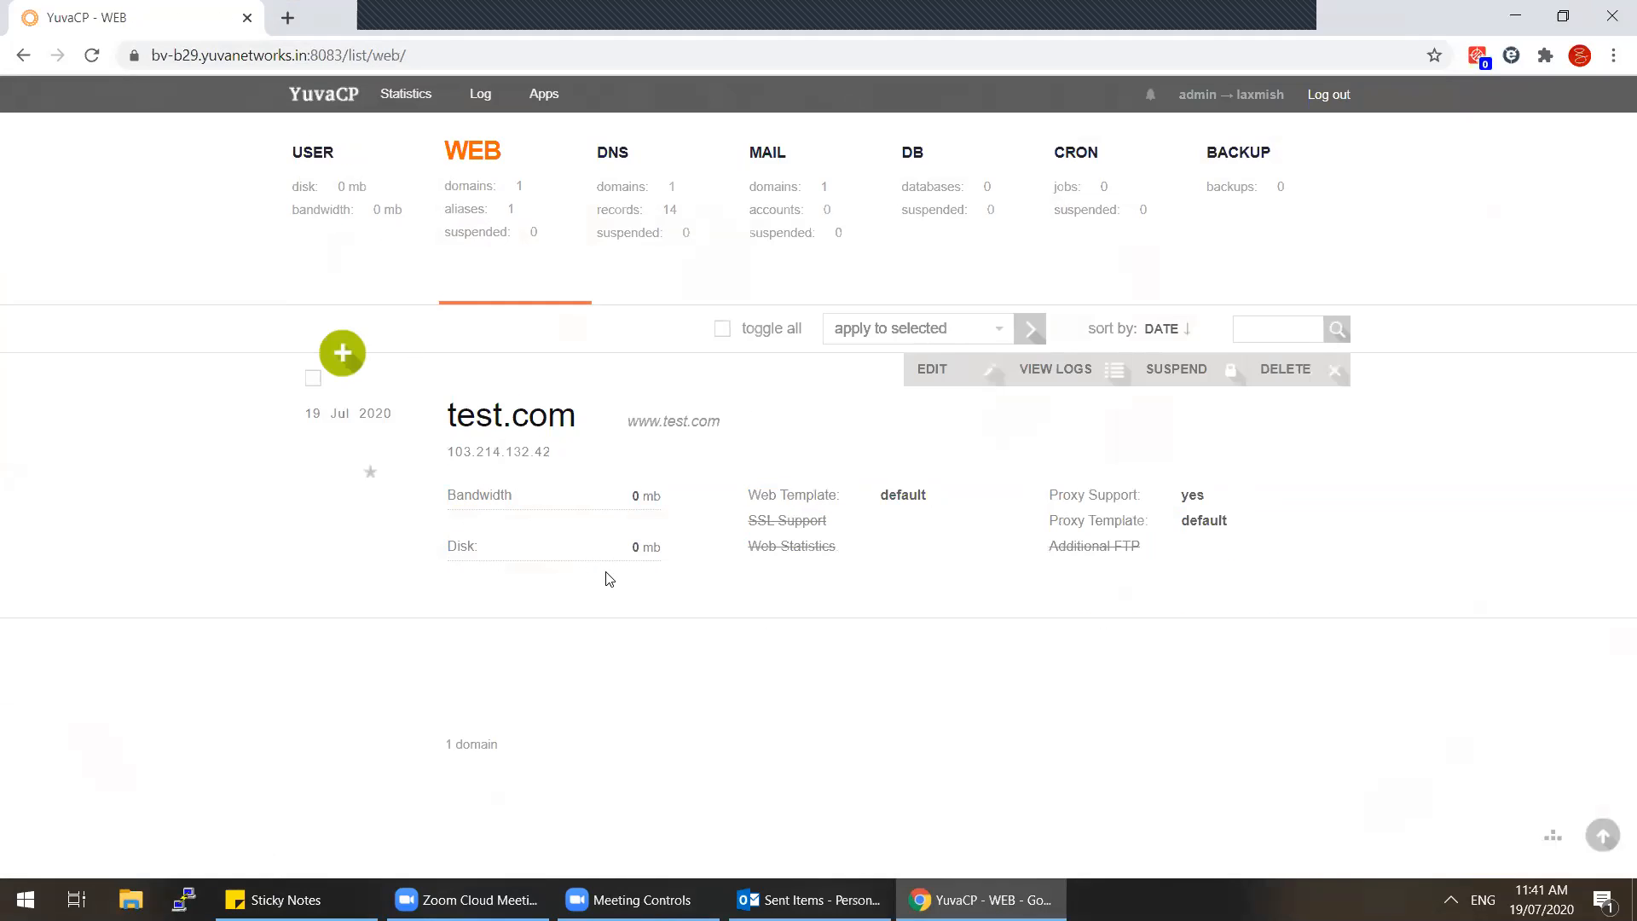
Step: Enable Additional FTP in test.com's settings to view its username field, leaving without saving
left_click(927, 379)
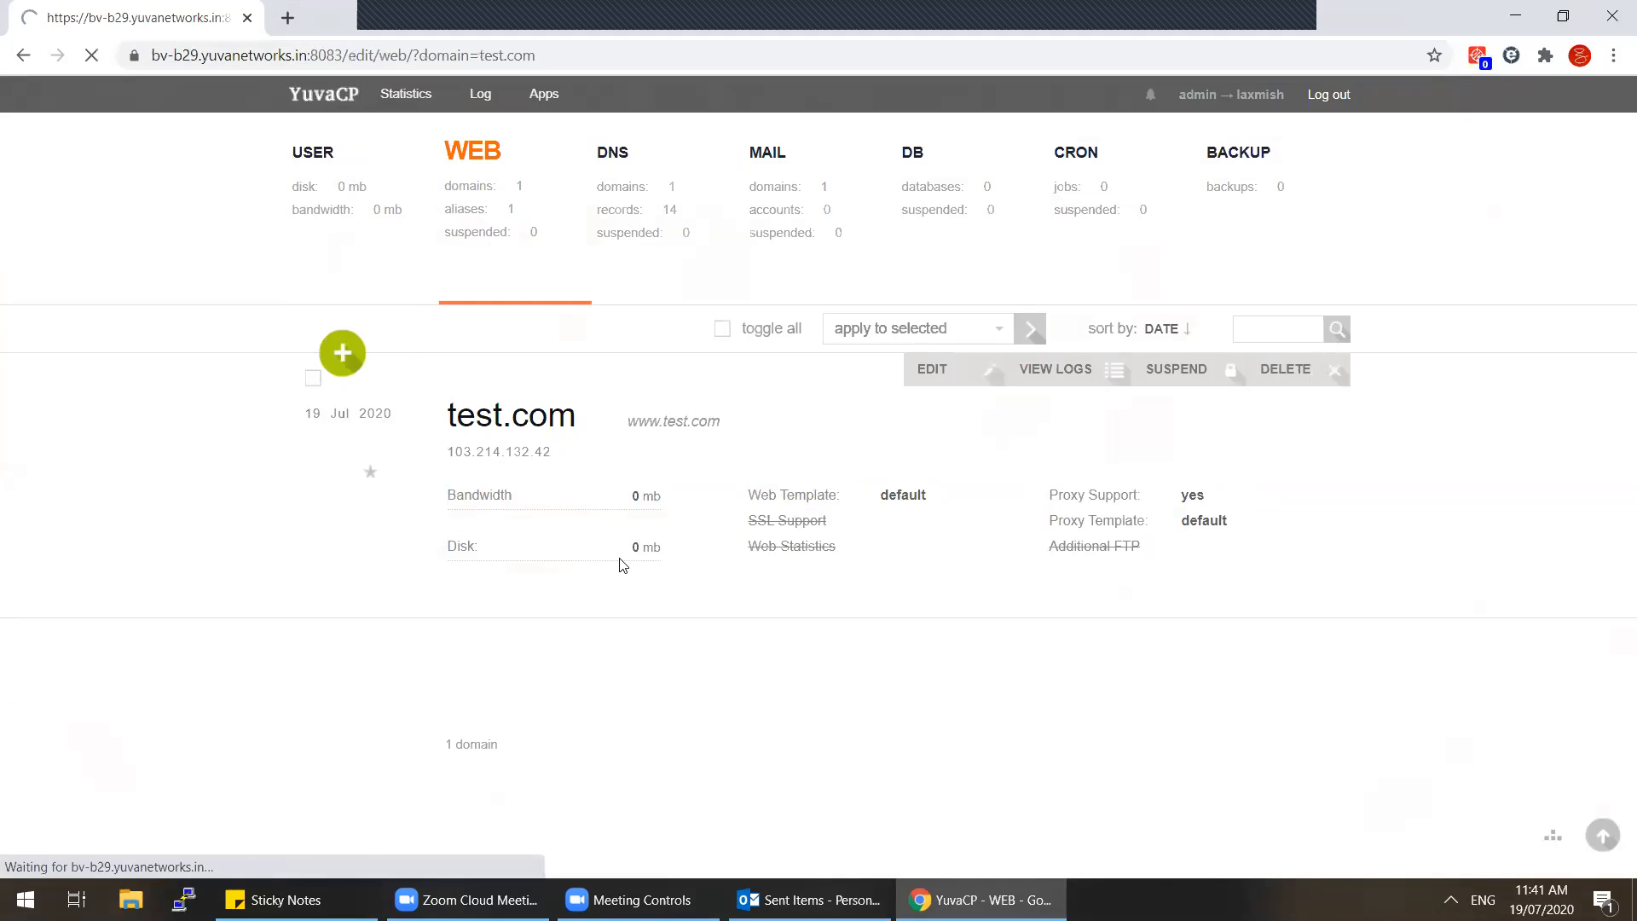
scroll(623, 563, "down", 10)
scroll(627, 656, "down", 1)
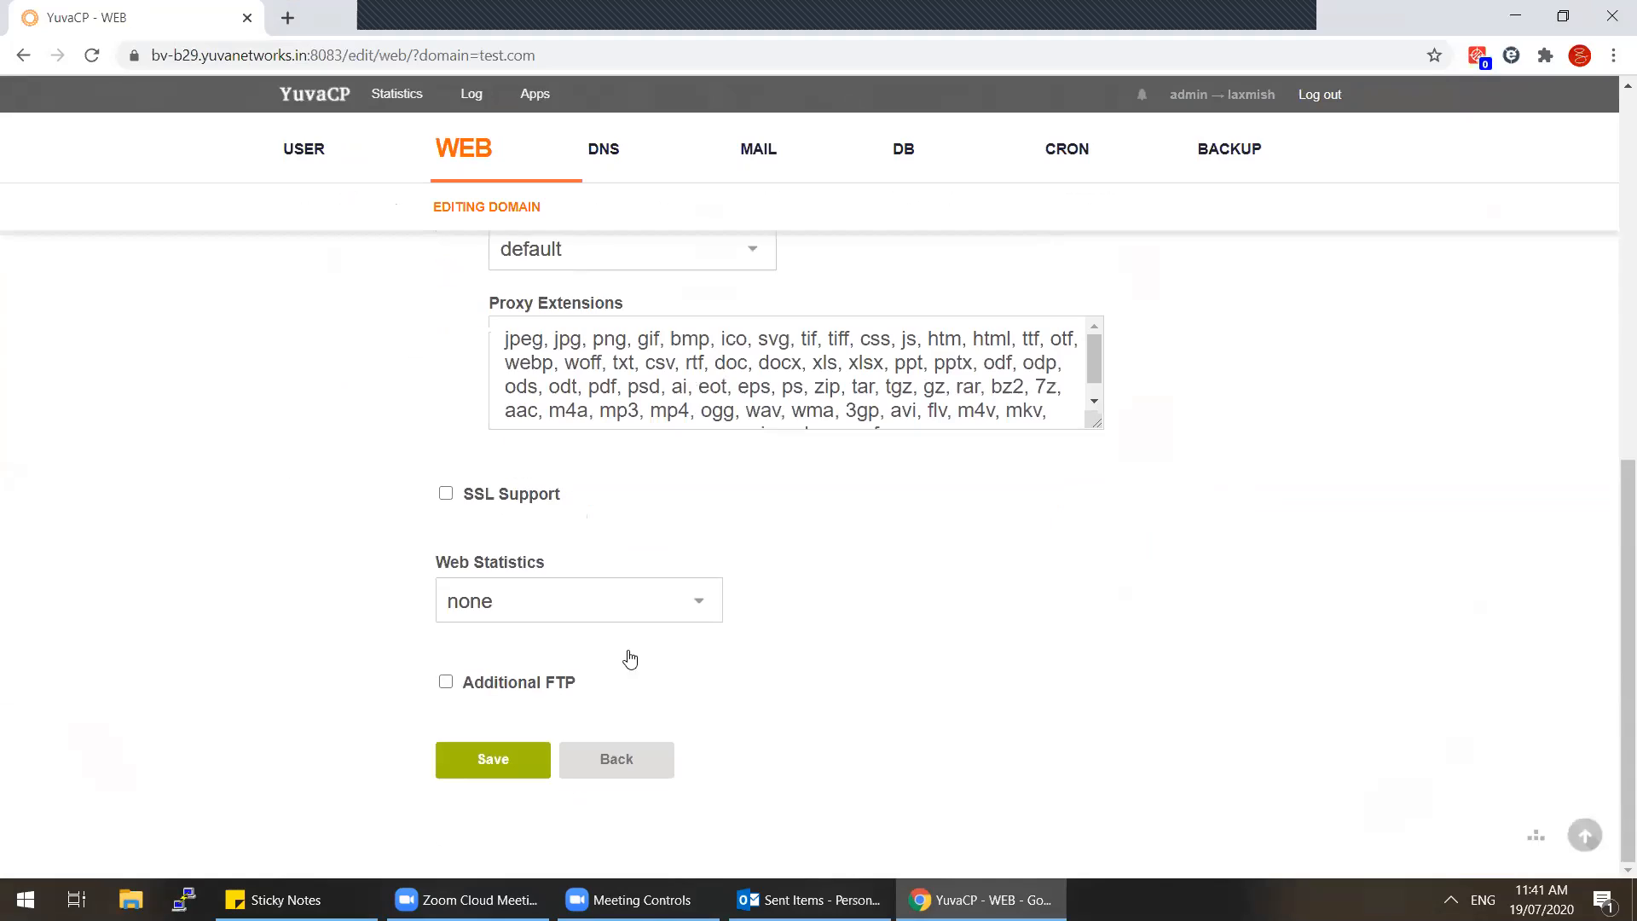
left_click(445, 682)
scroll(631, 646, "down", 5)
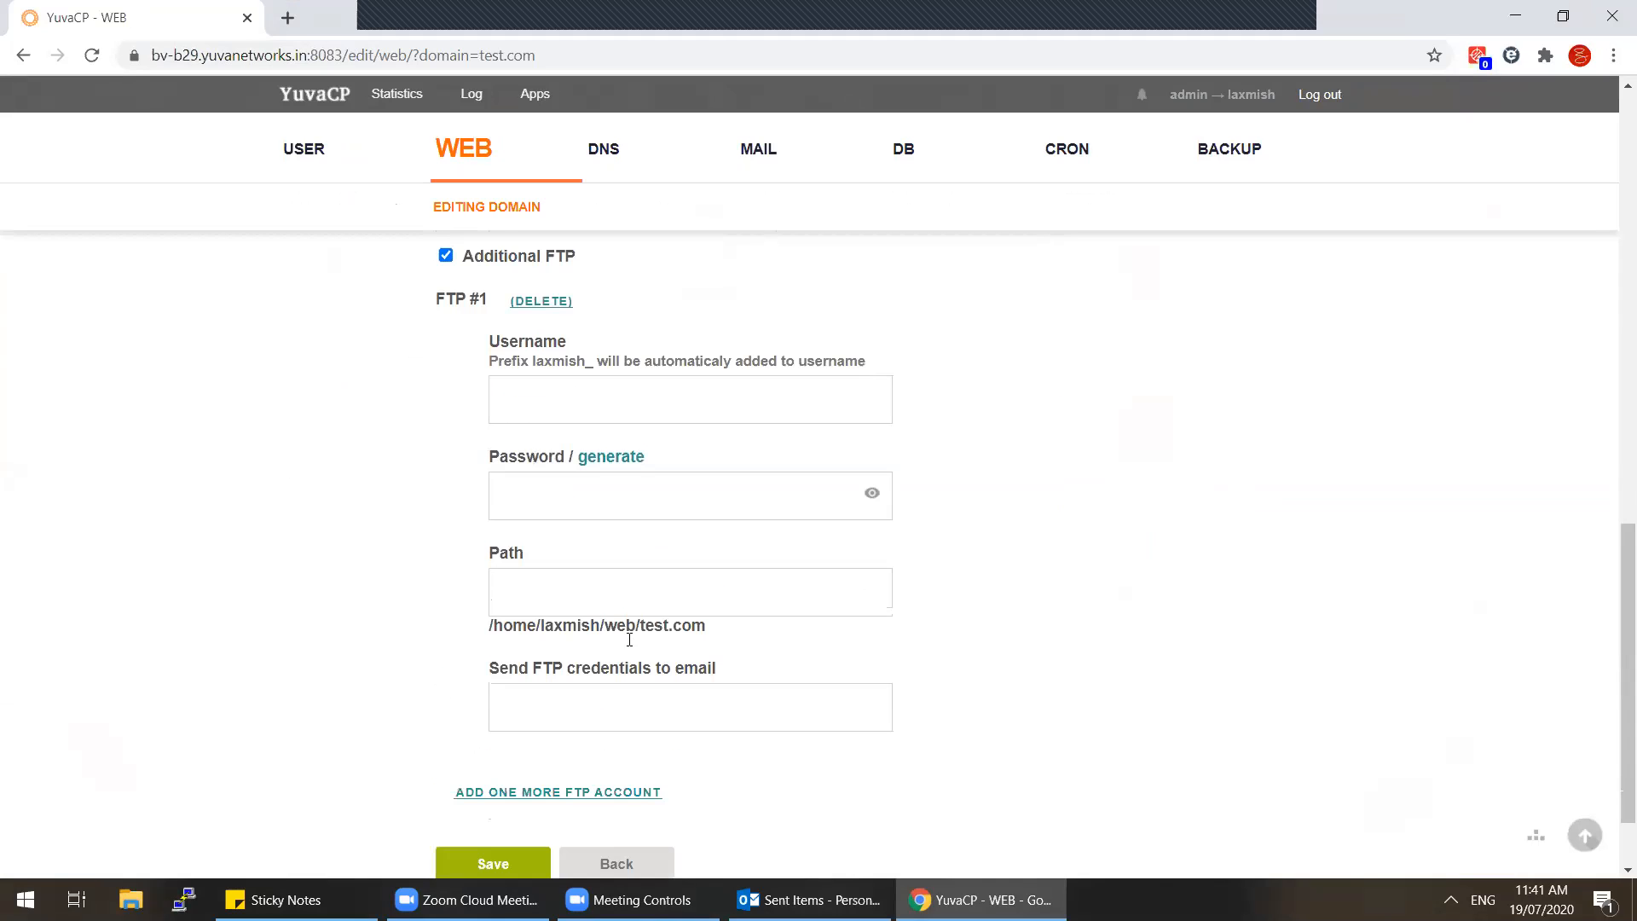
left_click(779, 413)
scroll(815, 581, "down", 1)
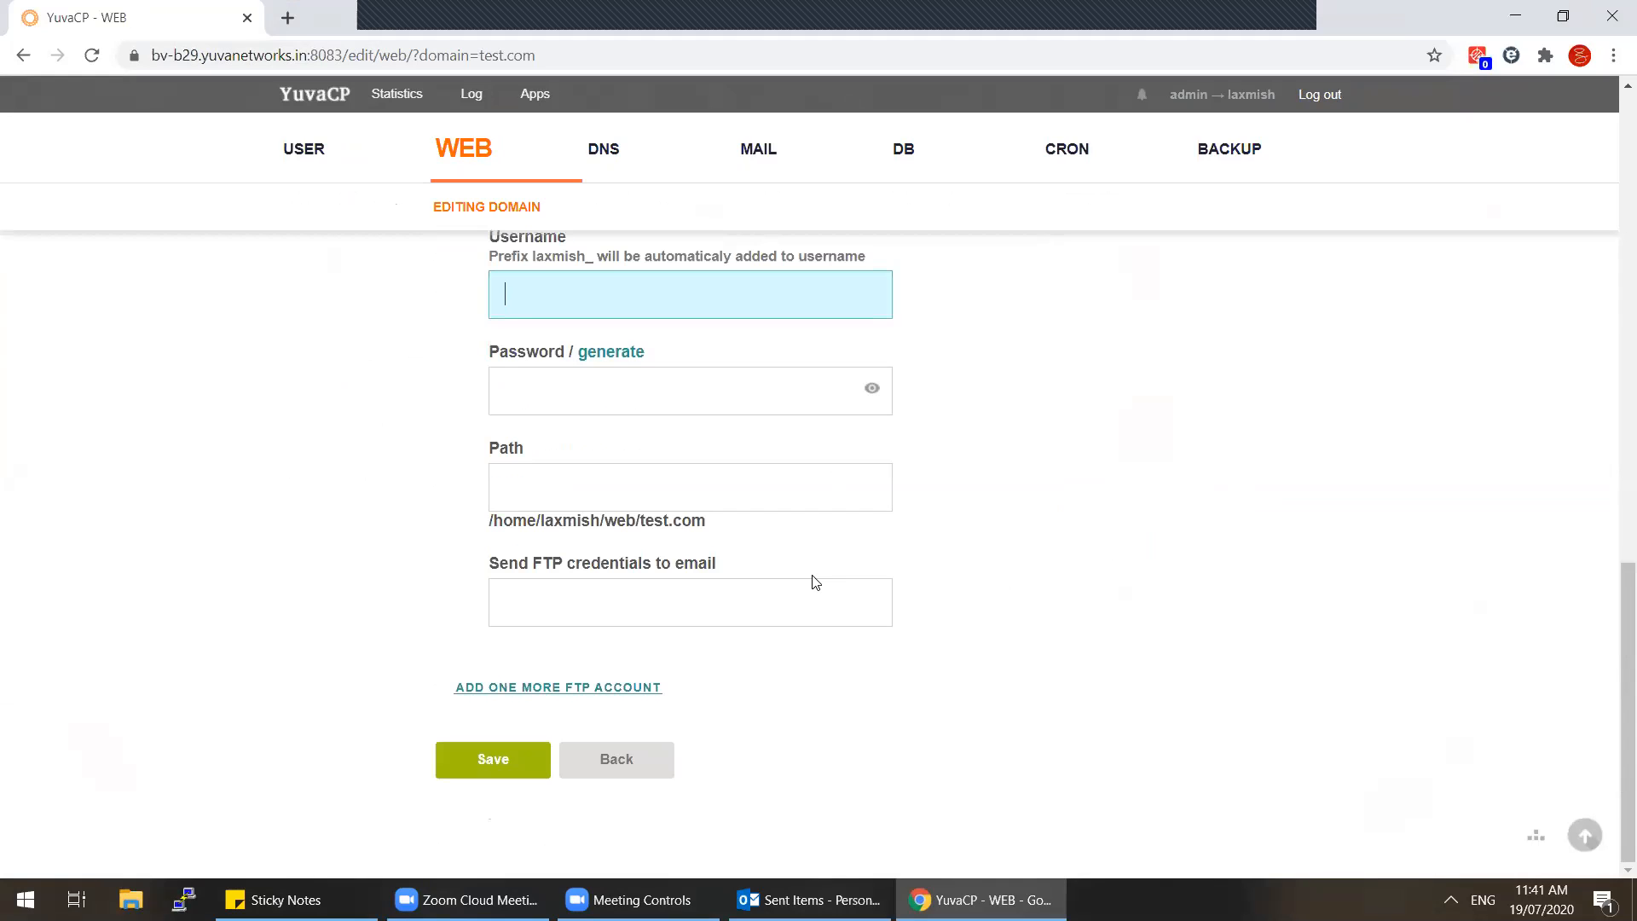
scroll(771, 670, "up", 1)
scroll(772, 670, "down", 1)
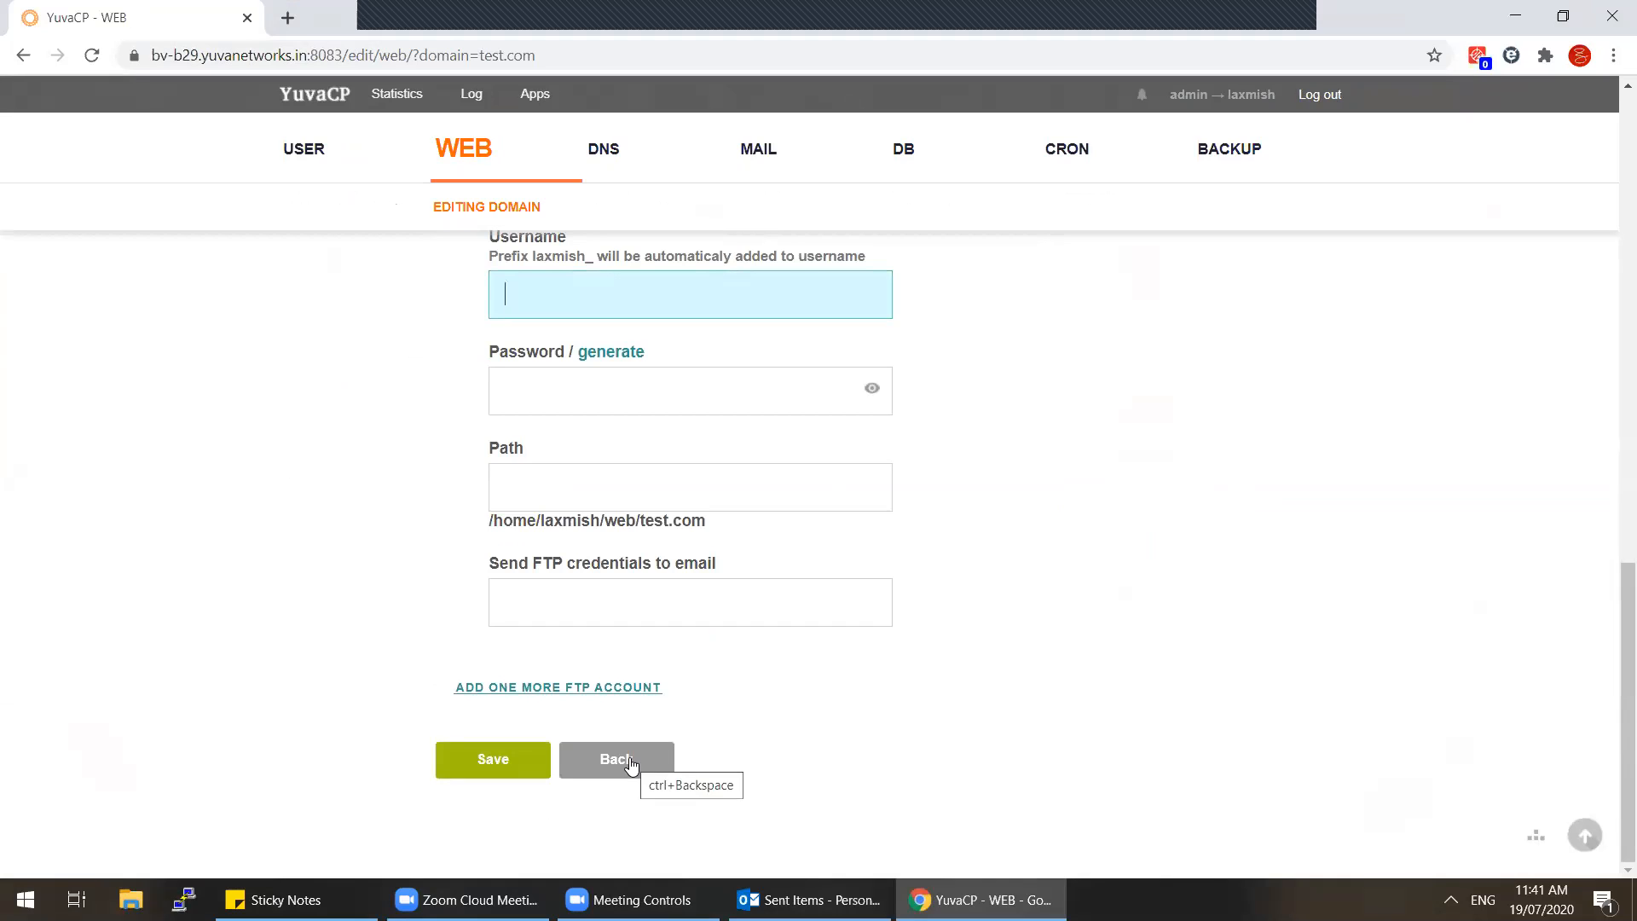
left_click(290, 162)
left_click_drag(452, 426, 564, 424)
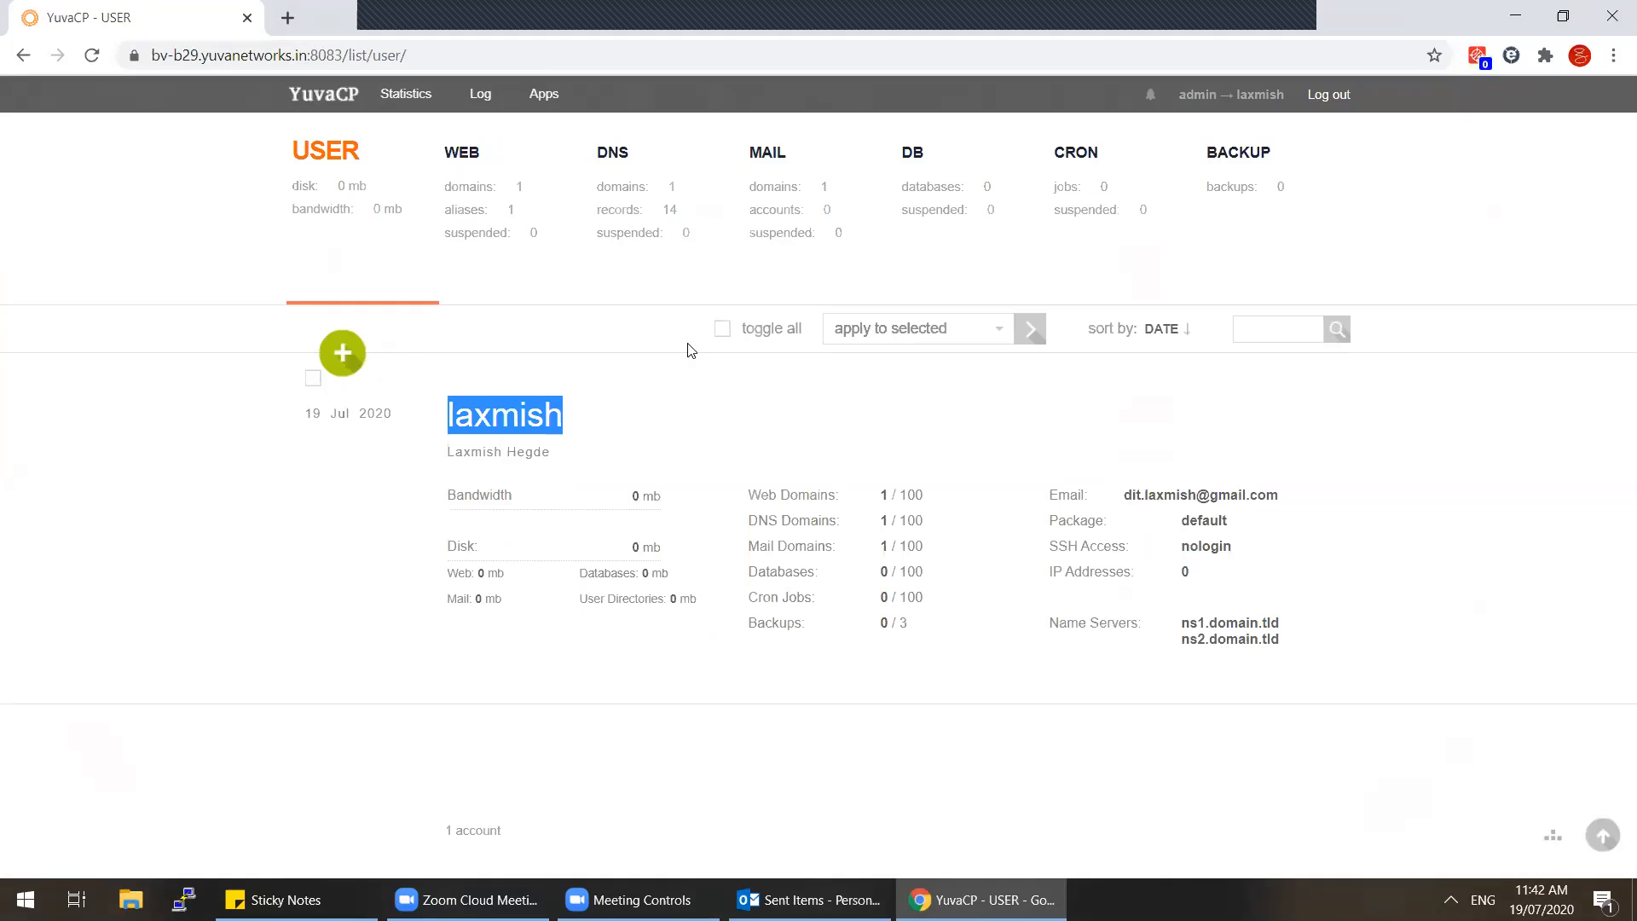
Step: Review the 14 DNS records of test.com in the DNS section
left_click(490, 226)
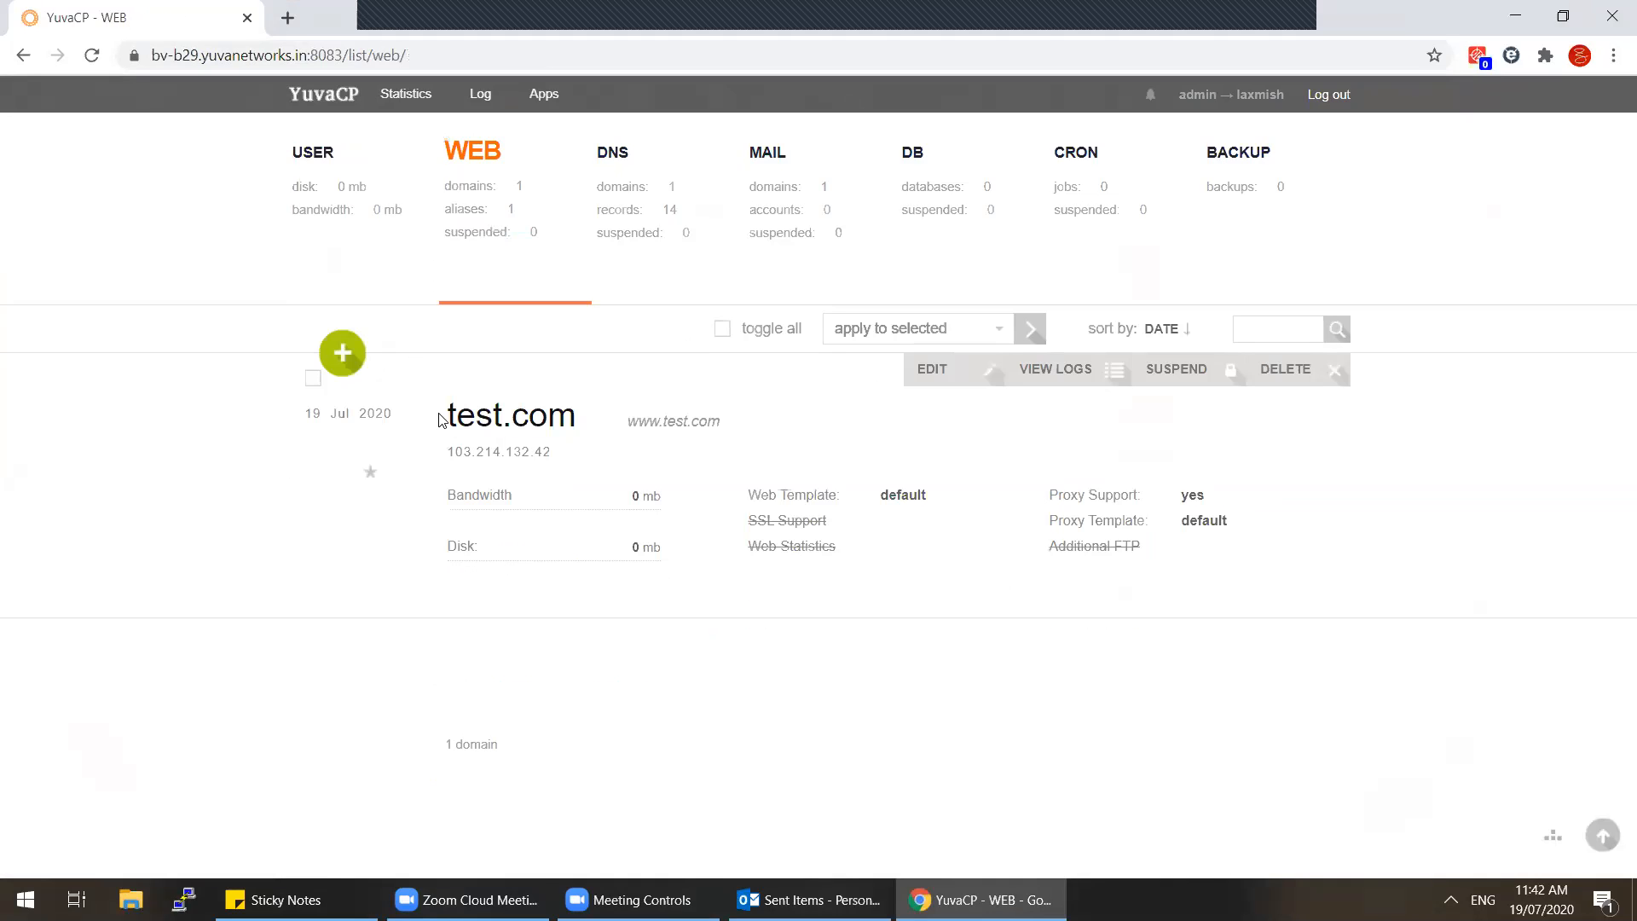
left_click(642, 212)
left_click(789, 371)
scroll(505, 602, "down", 10)
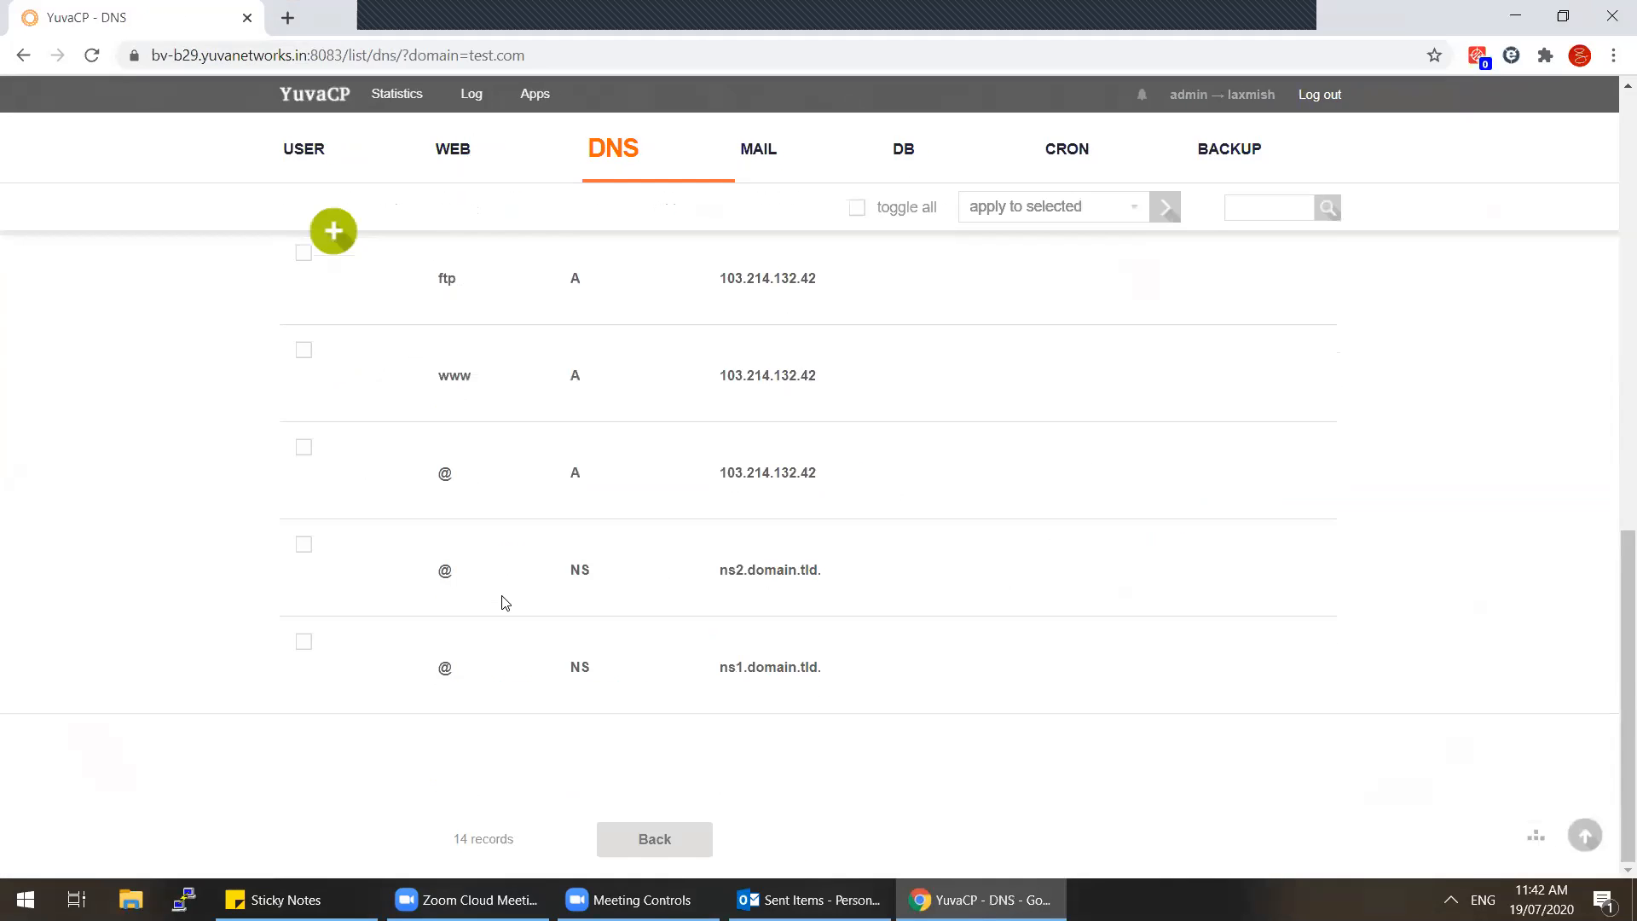
scroll(505, 602, "up", 10)
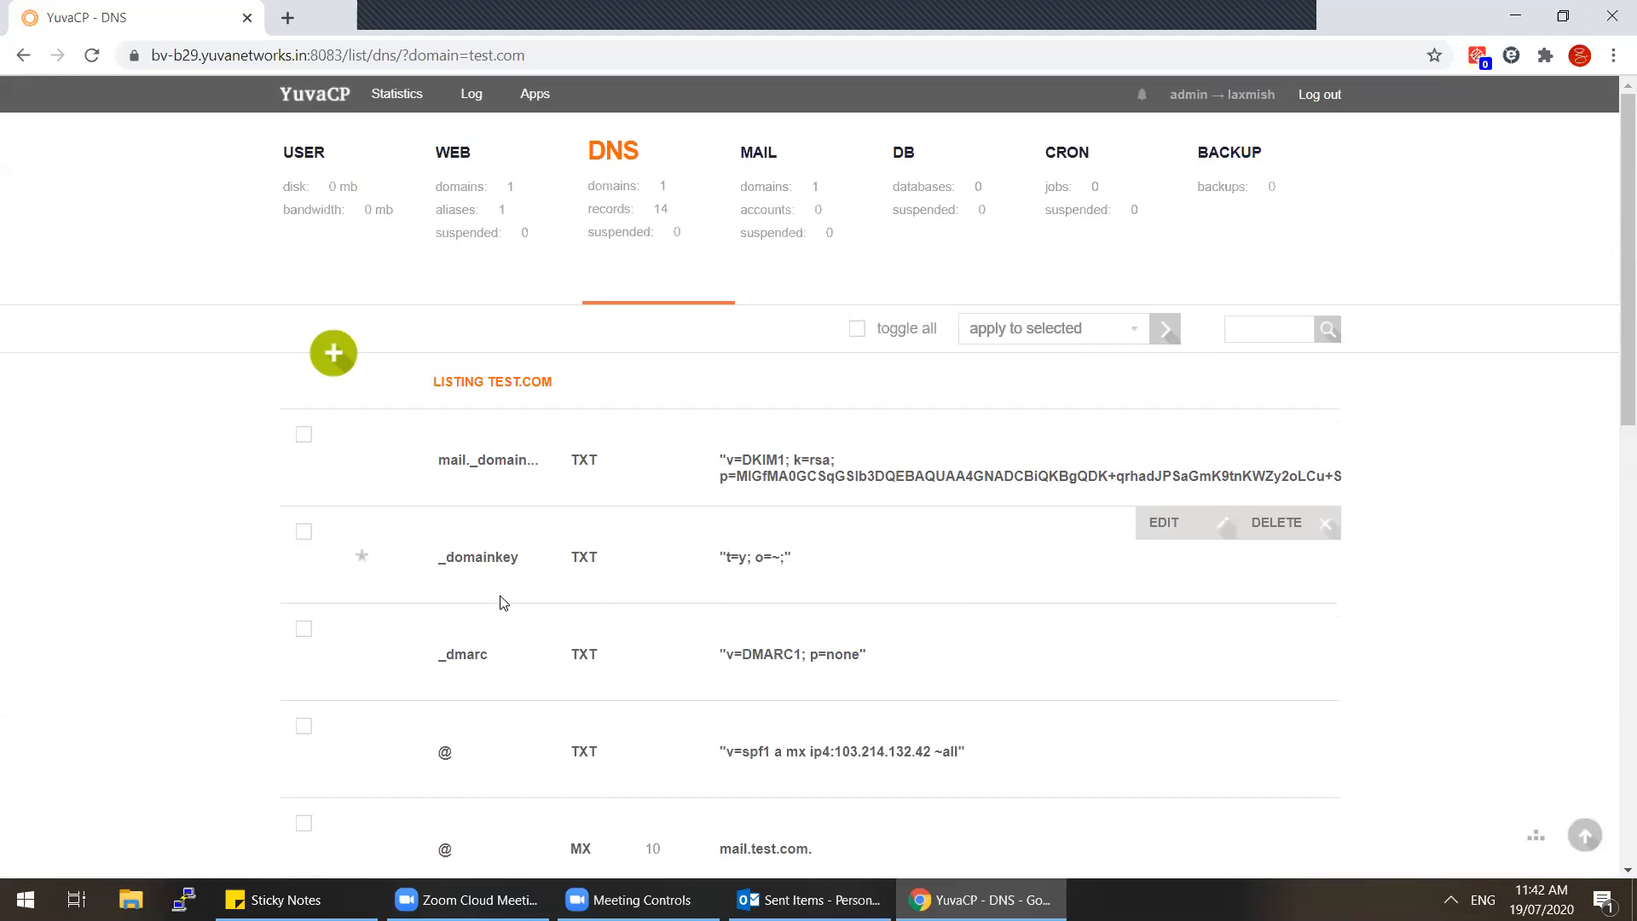
mouse_move(819, 534)
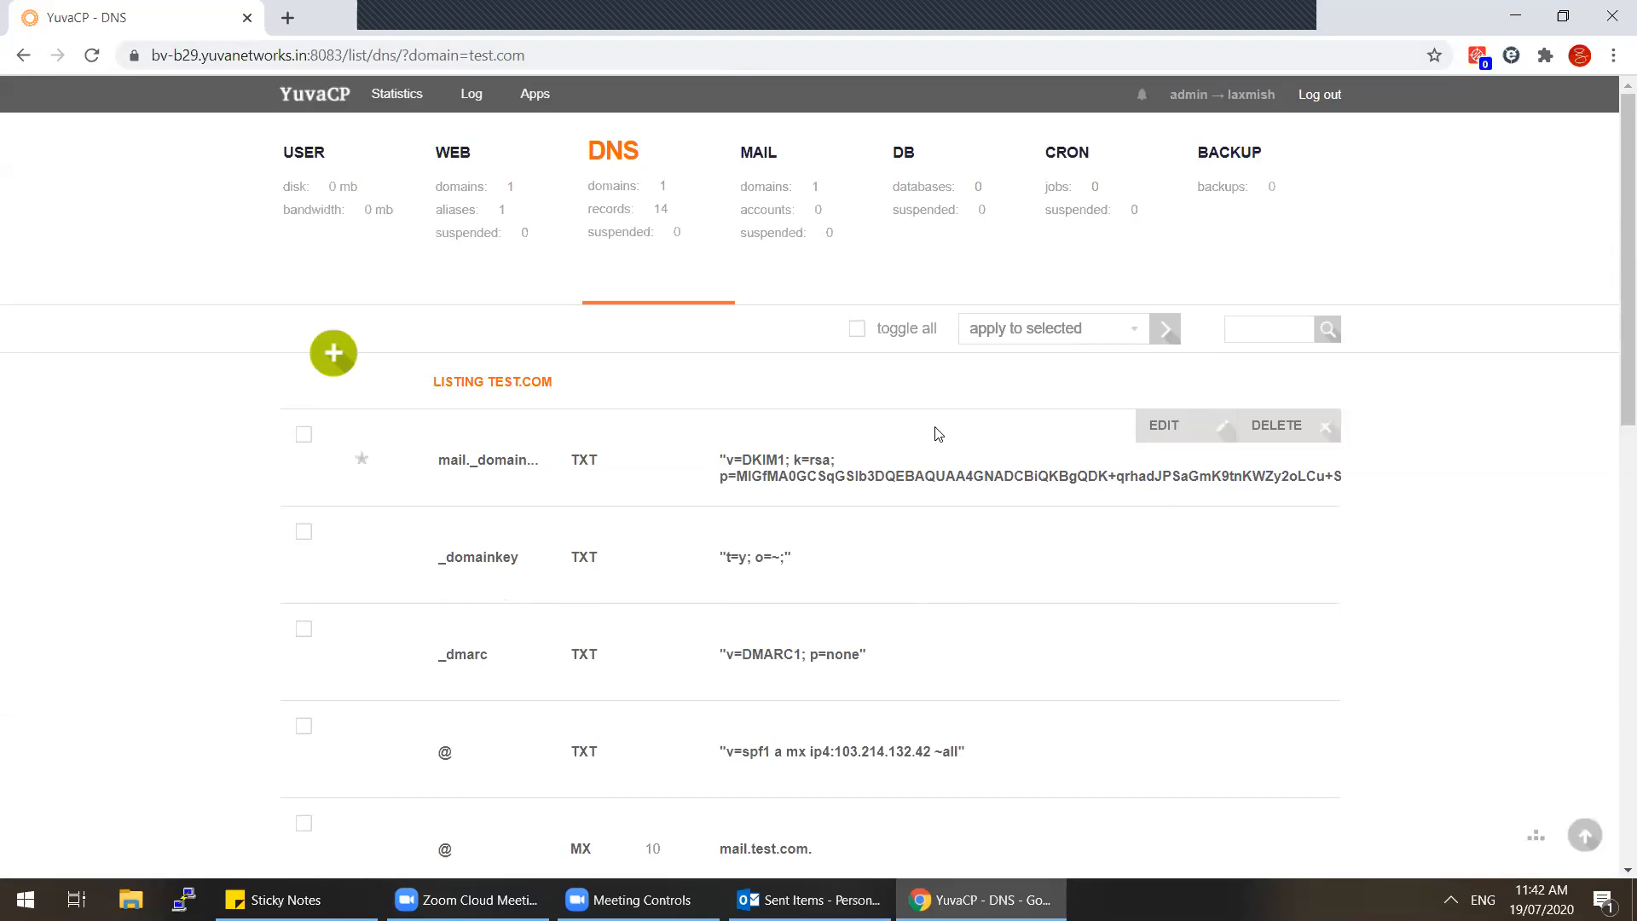
left_click(728, 208)
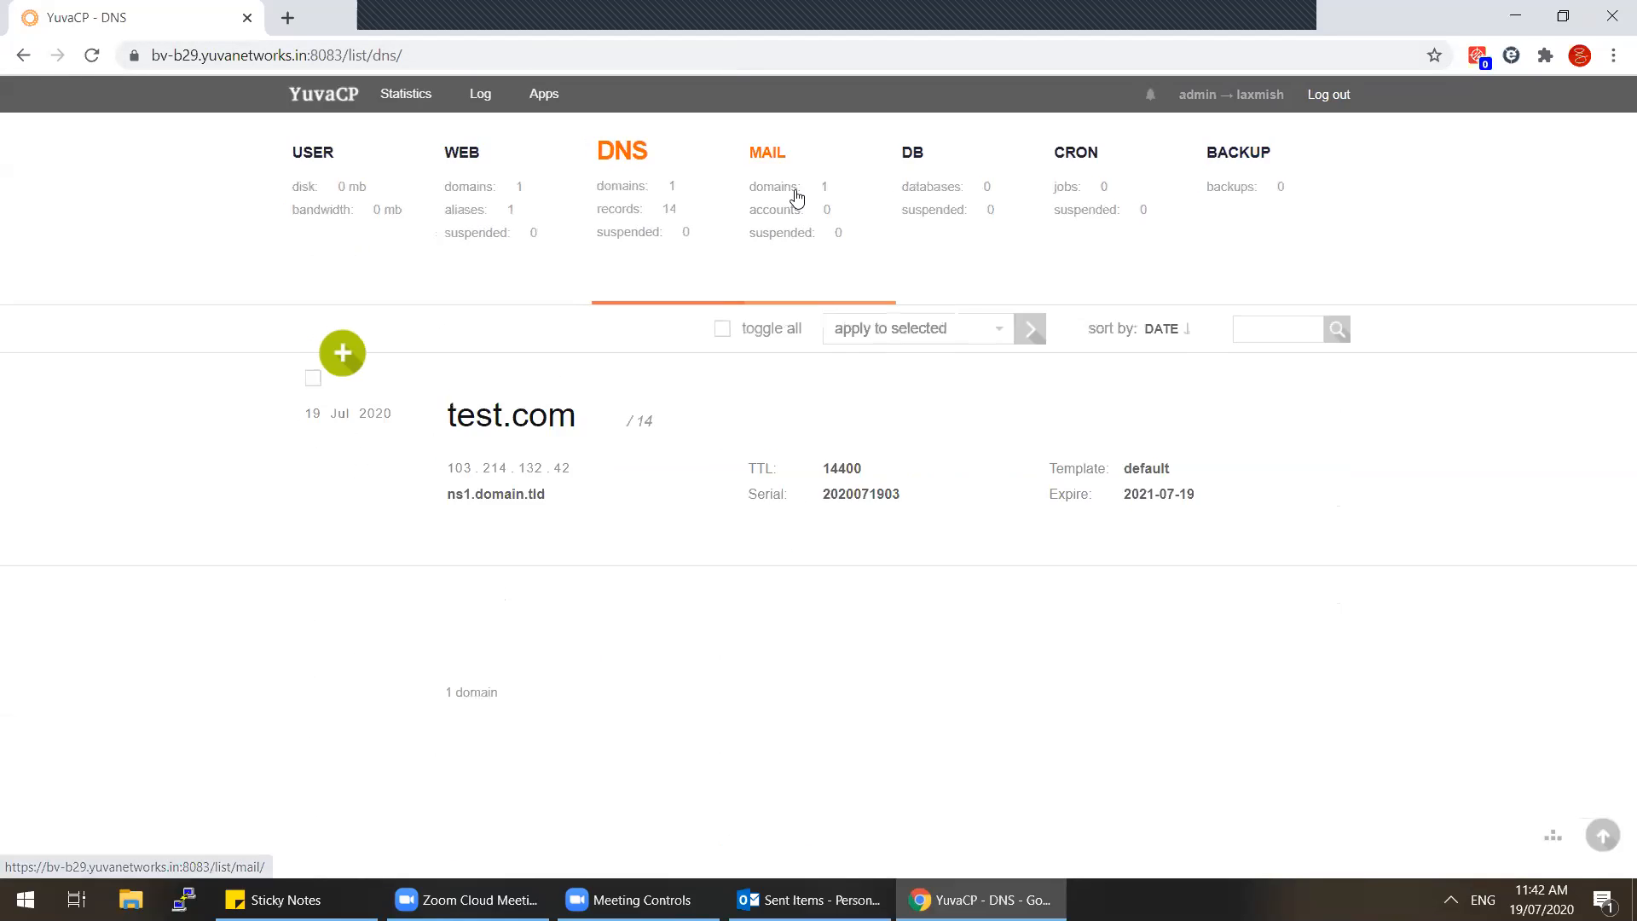
Step: Open the mail domain's Roundcube webmail login in a new tab, then show the empty database list
left_click(811, 231)
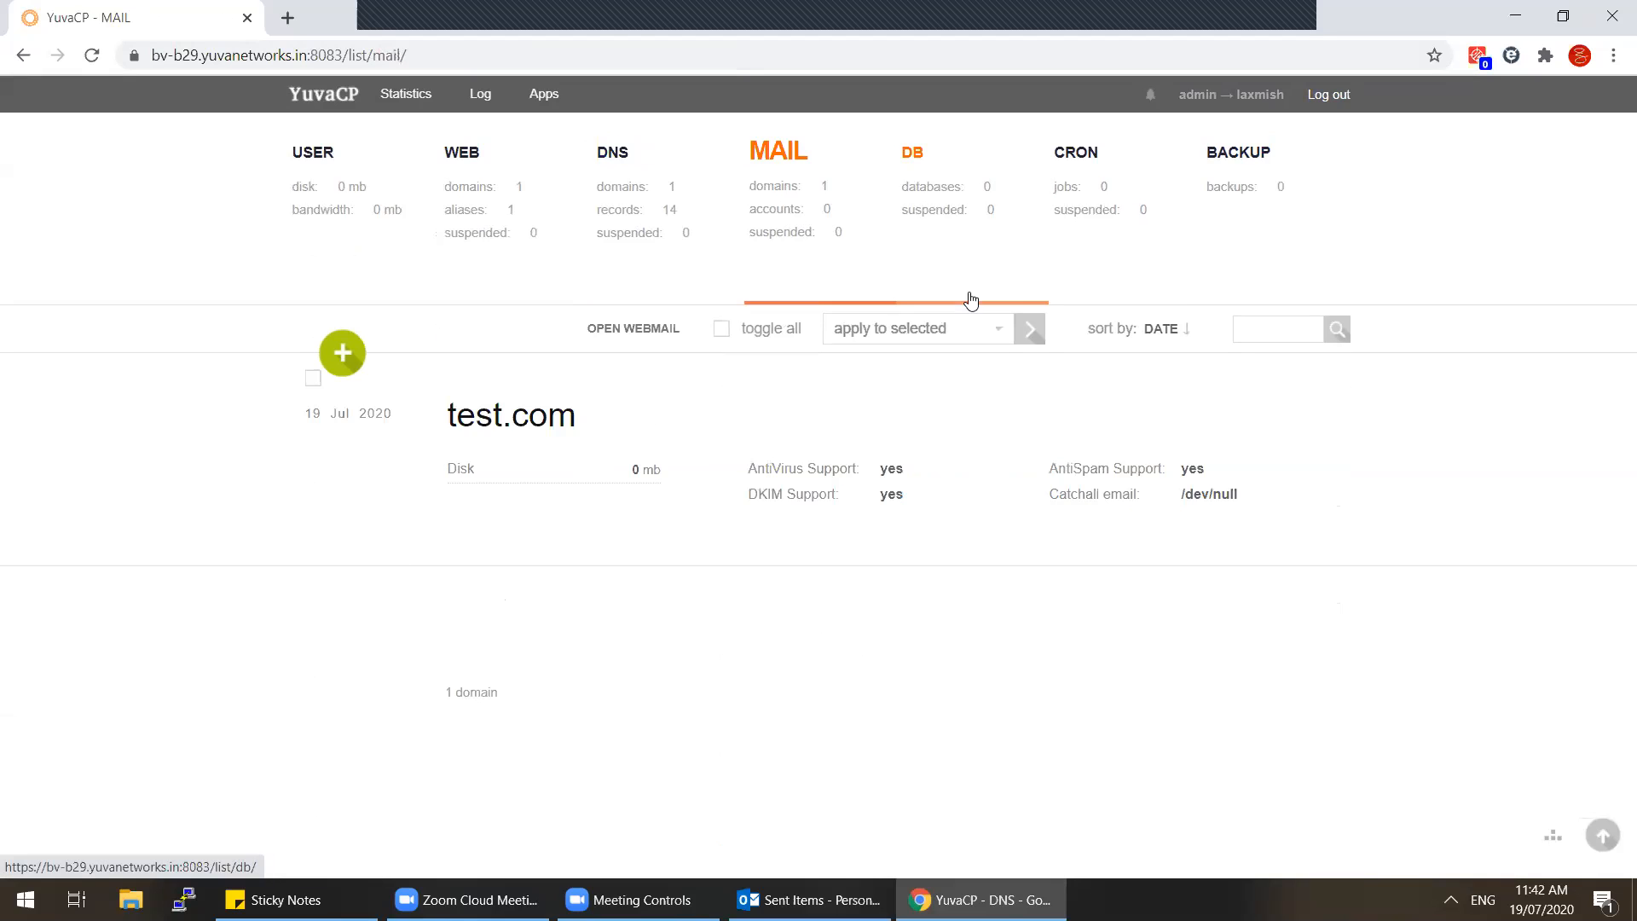
mouse_move(811, 366)
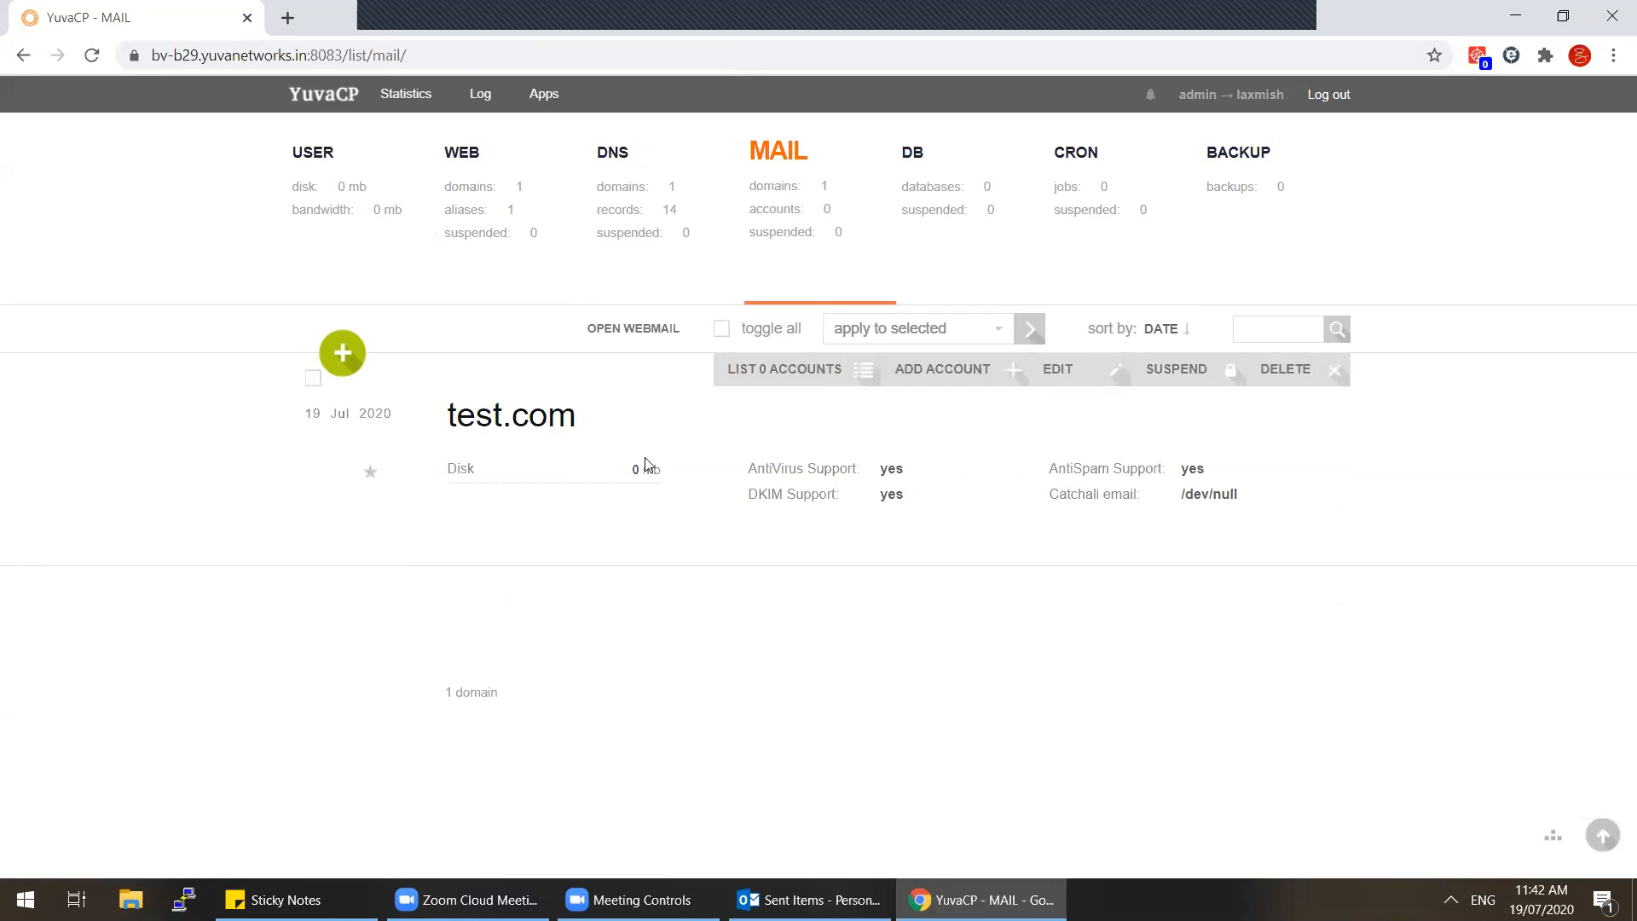
left_click(628, 334)
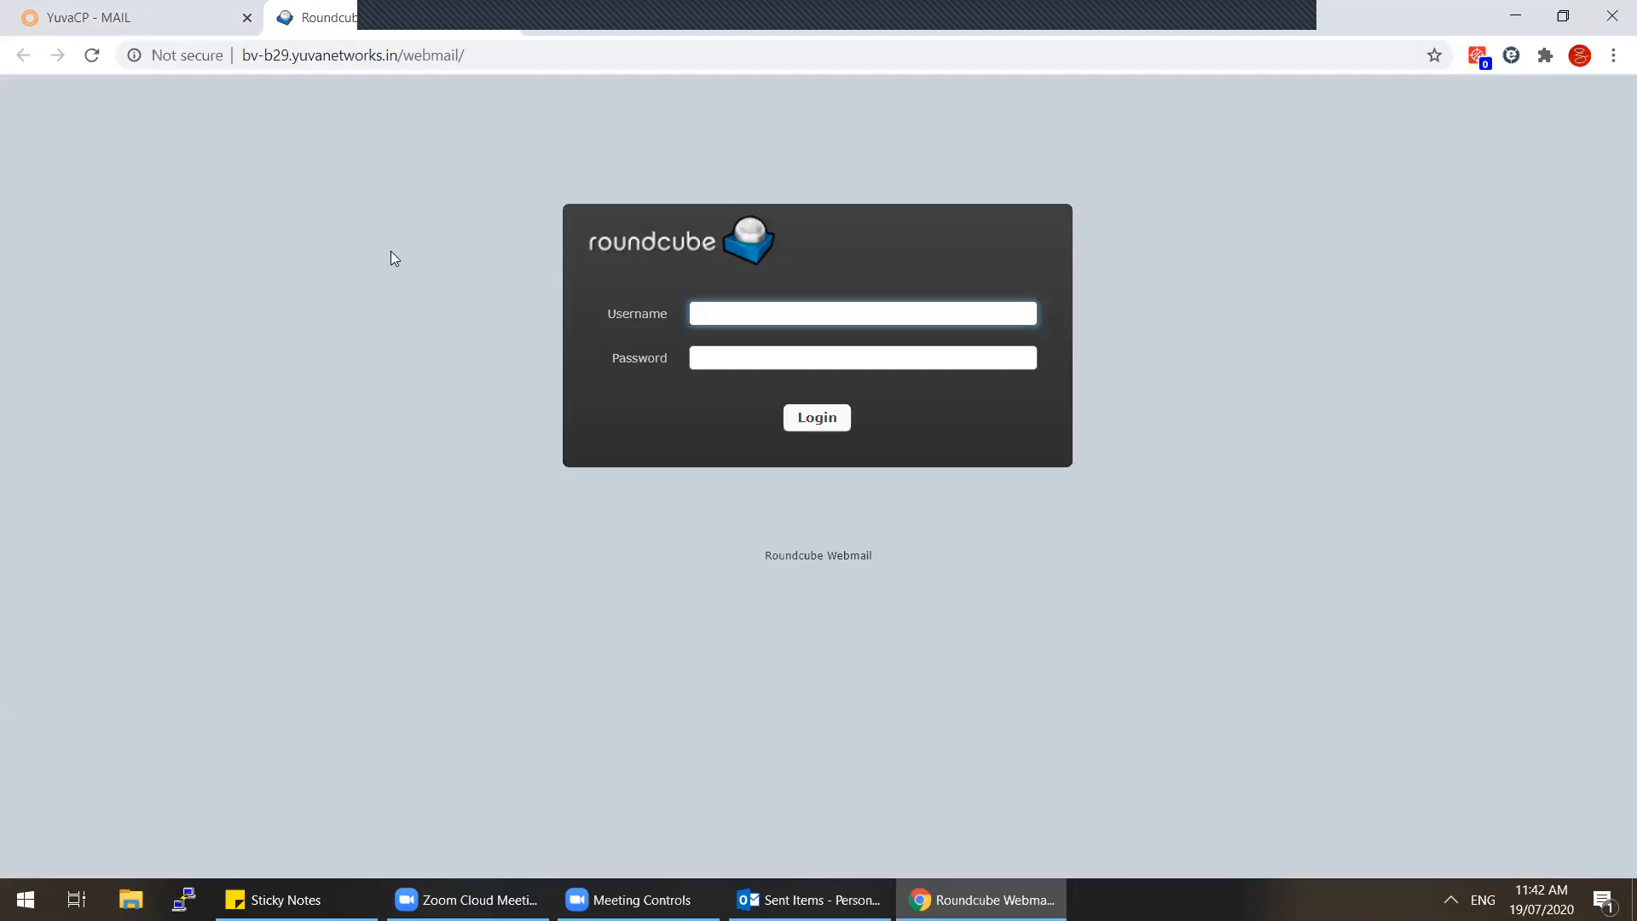
left_click(36, 12)
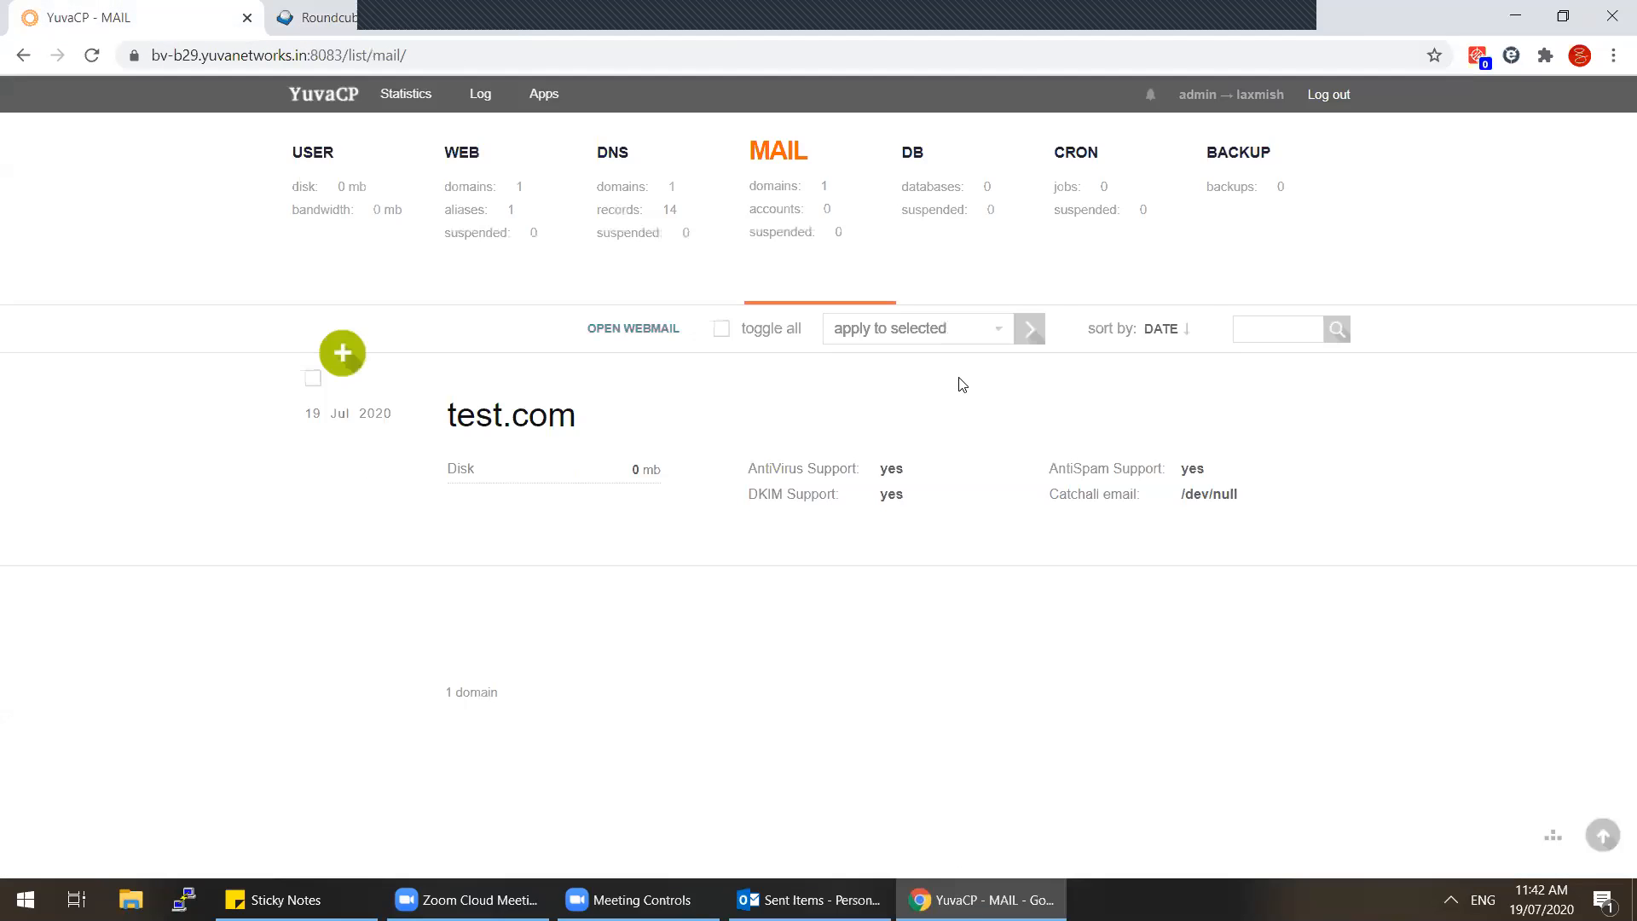
left_click(940, 209)
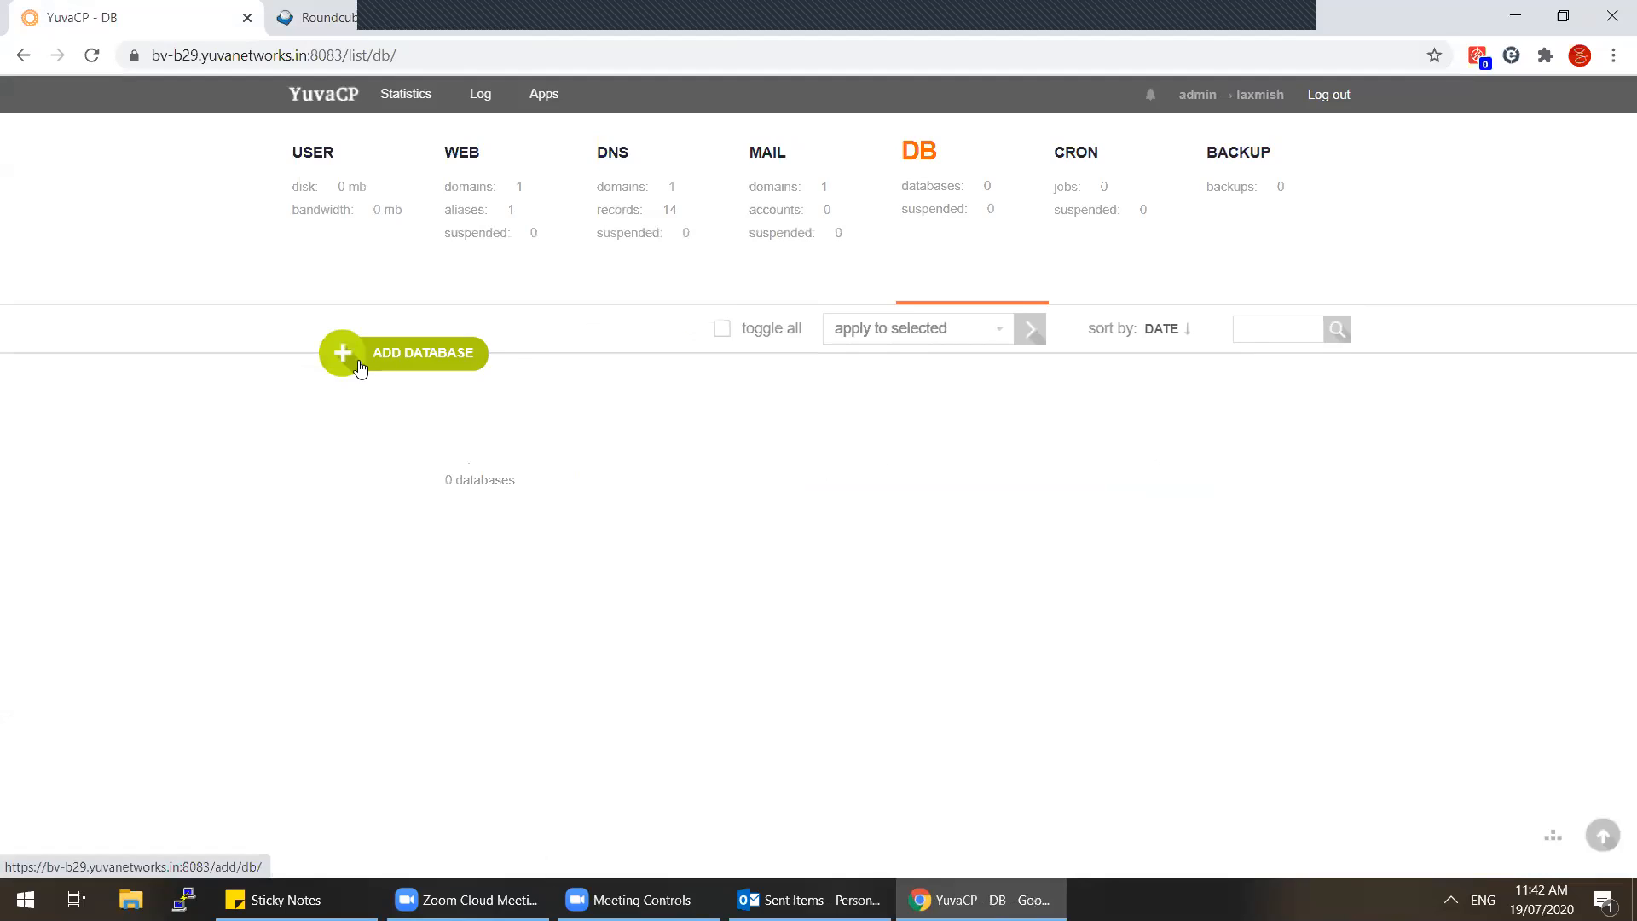
Step: Create database 'test' with user 'test' and a generated password
type("test")
left_click(523, 600)
type("teswt")
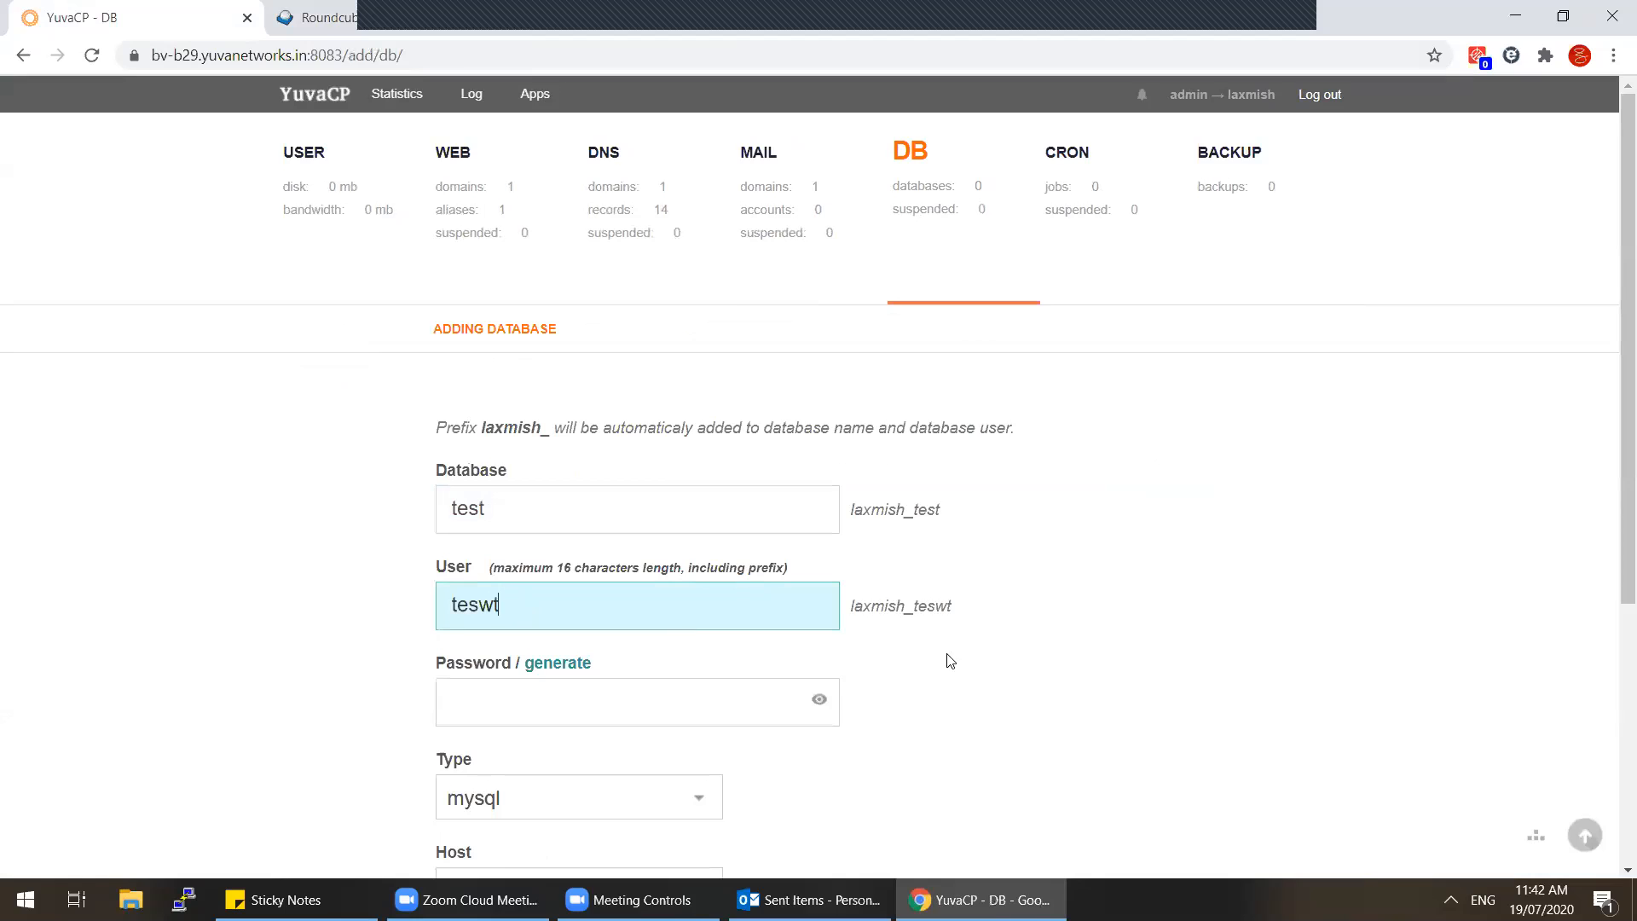
key("BackSpace")
key("BackSpace")
type("t")
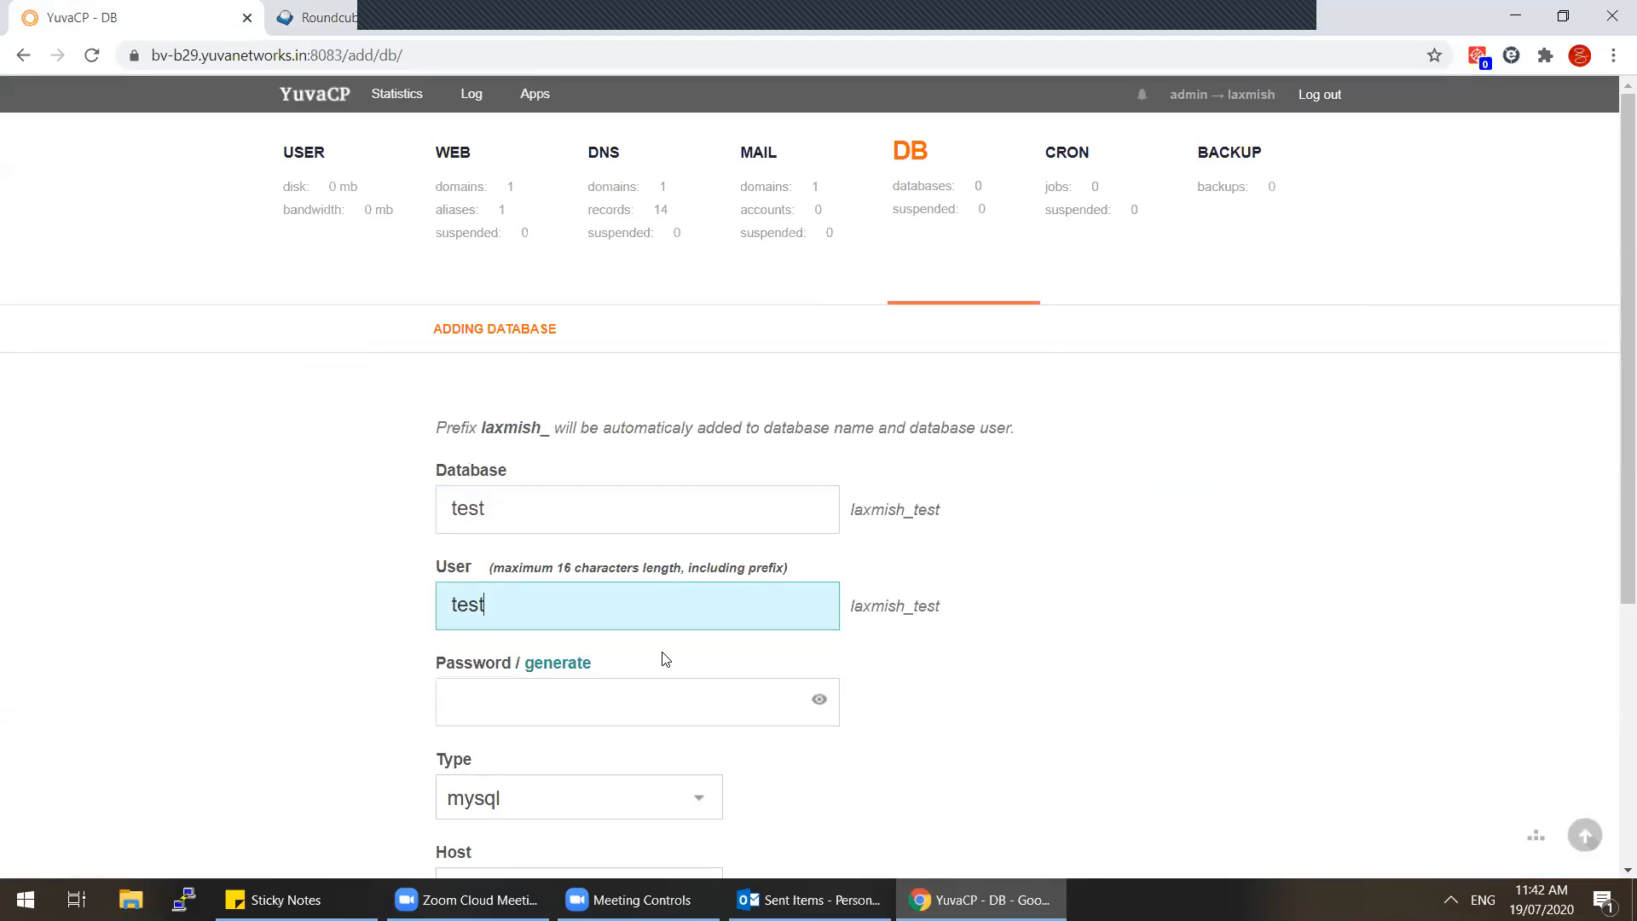
left_click(570, 669)
scroll(136, 680, "down", 5)
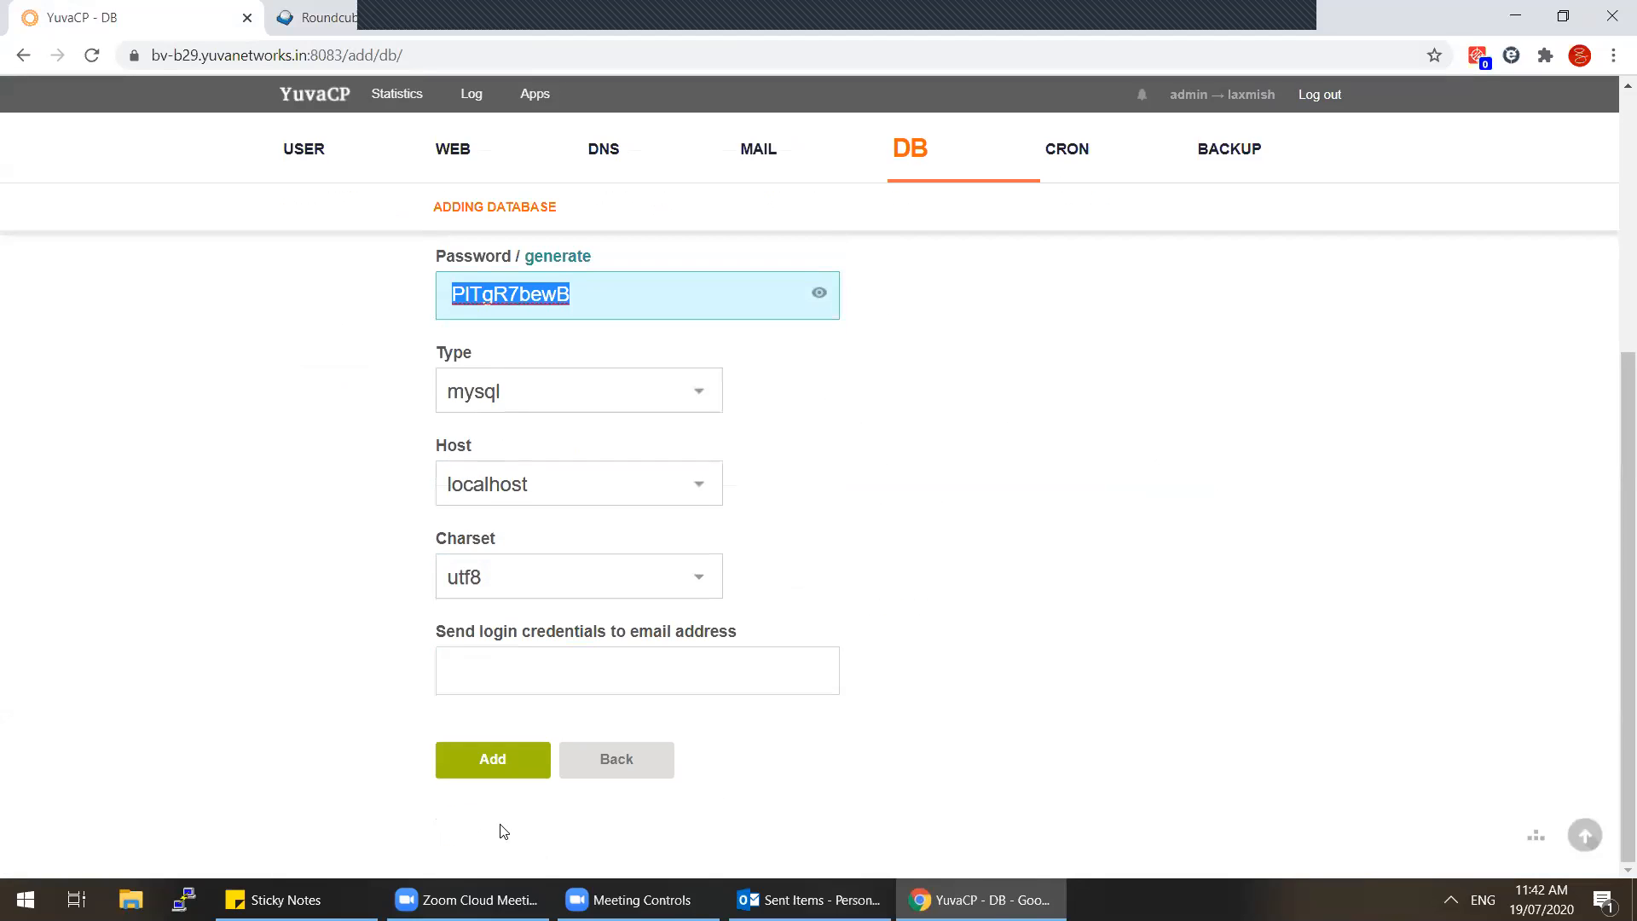
left_click(479, 762)
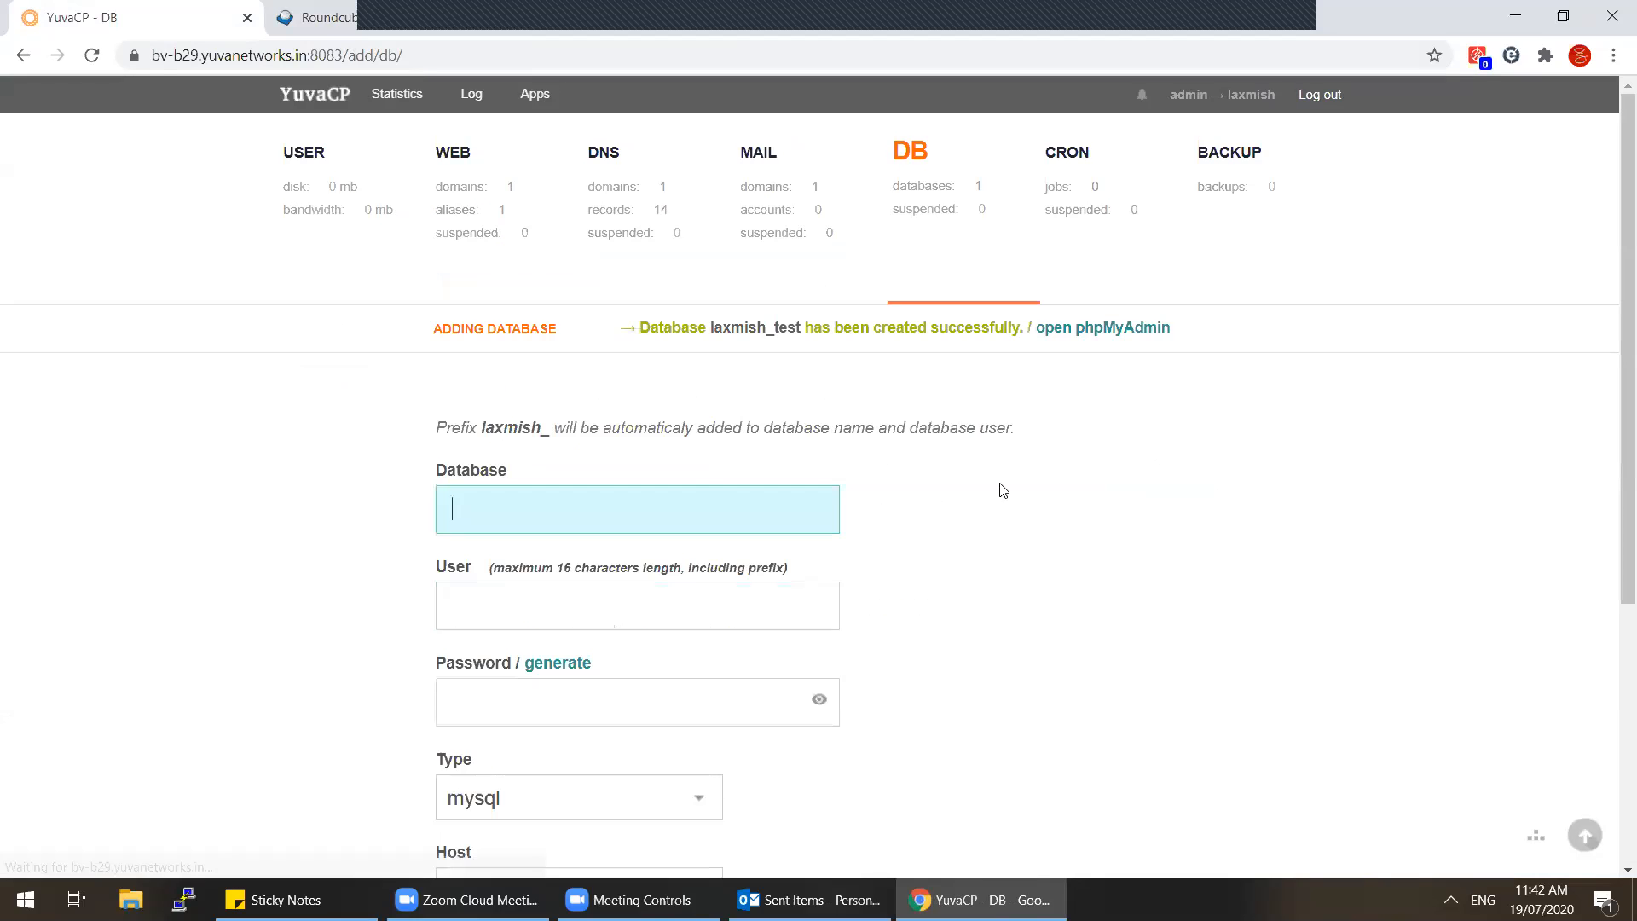
Step: Open phpMyAdmin and paste the new database's password and user name into its login
left_click(1132, 331)
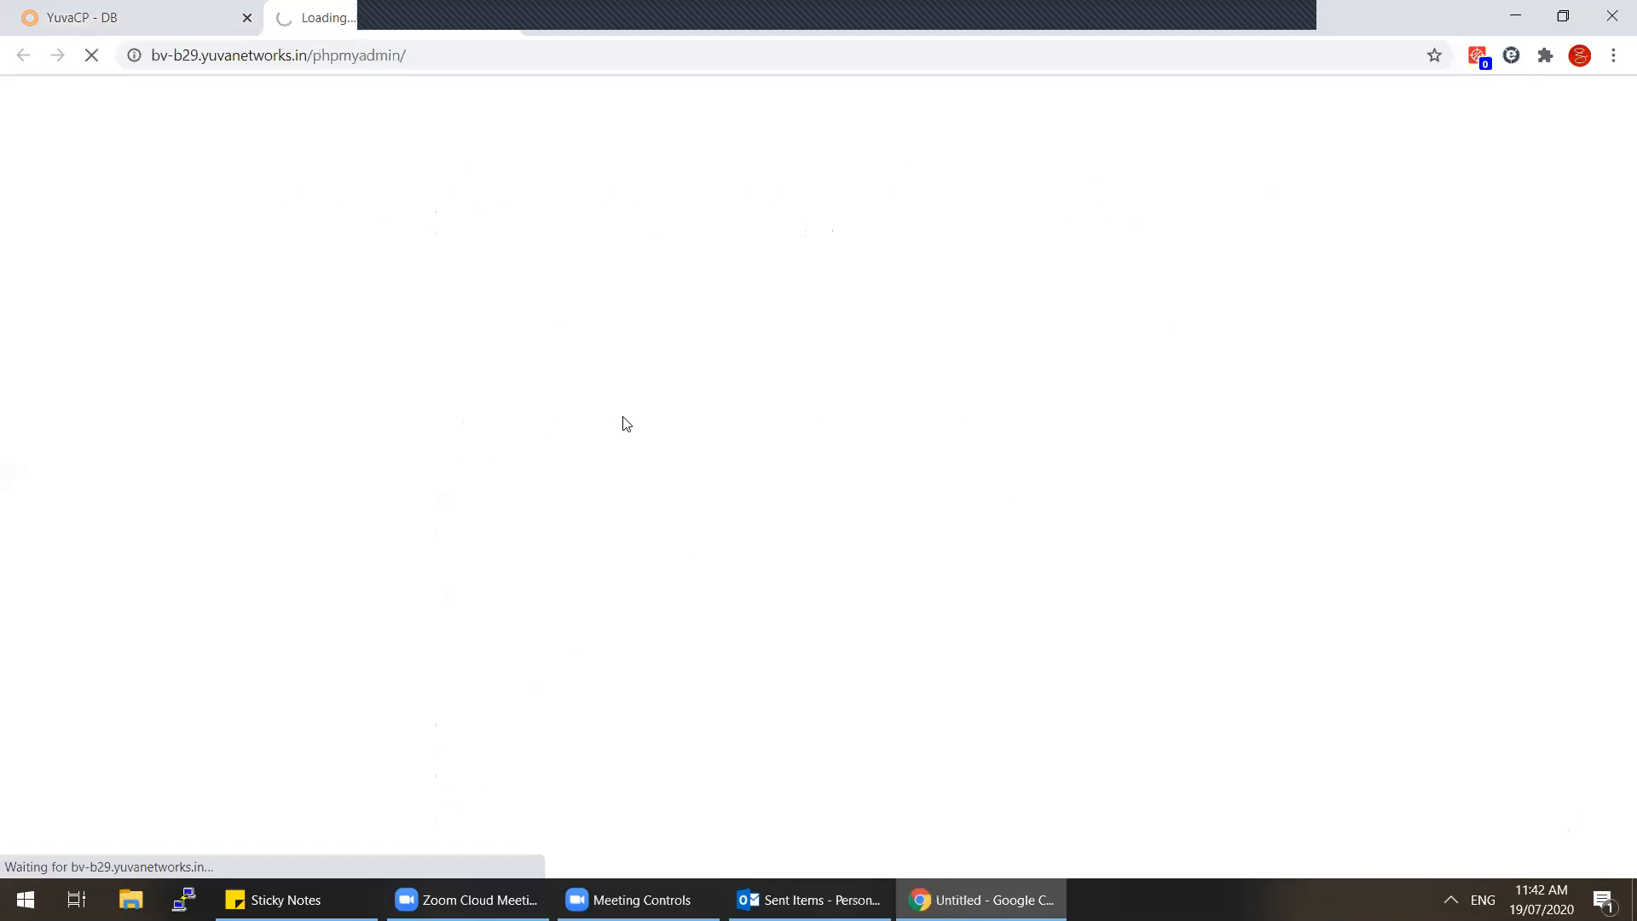
left_click(92, 10)
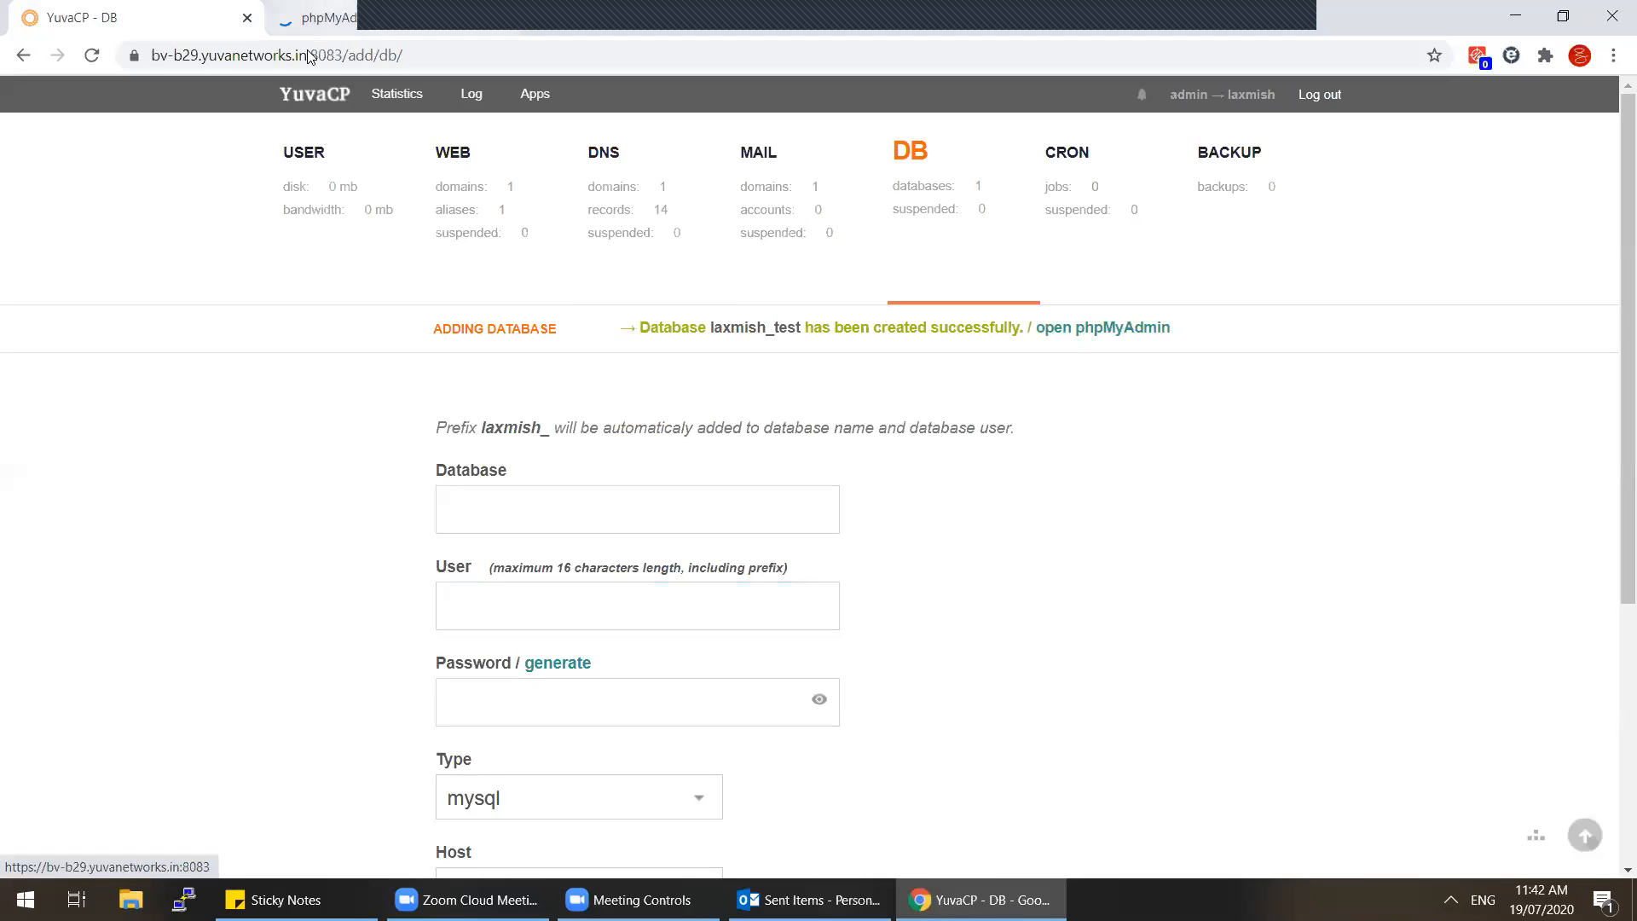
left_click(317, 17)
left_click(835, 484)
key("ctrl+v")
left_click(60, 10)
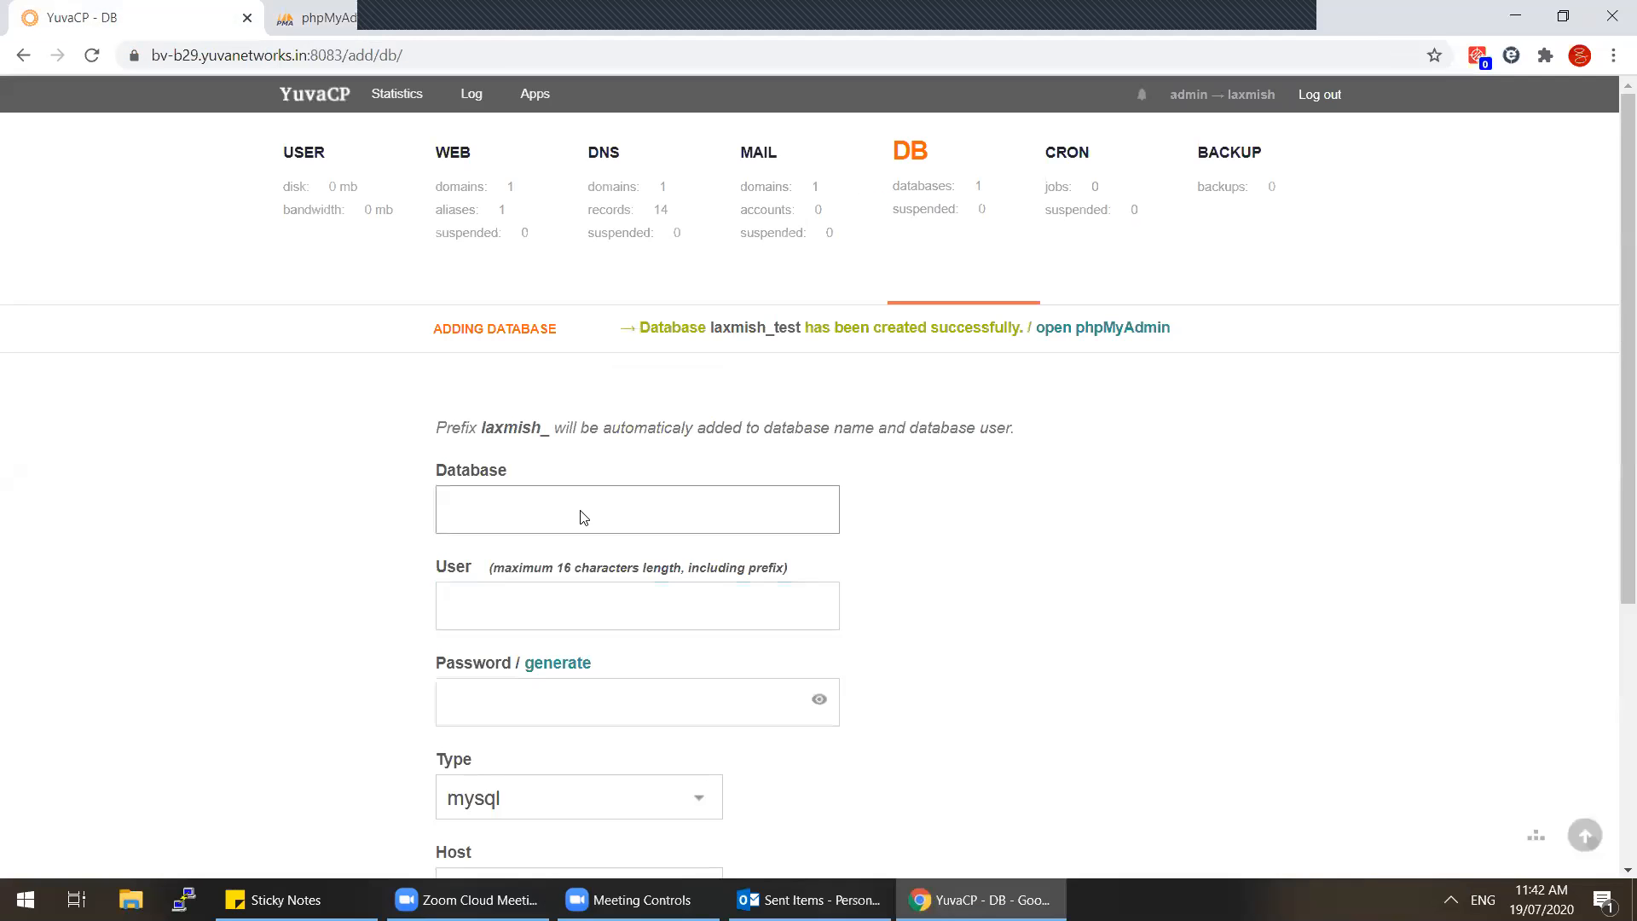
left_click(946, 201)
left_click_drag(642, 416, 452, 414)
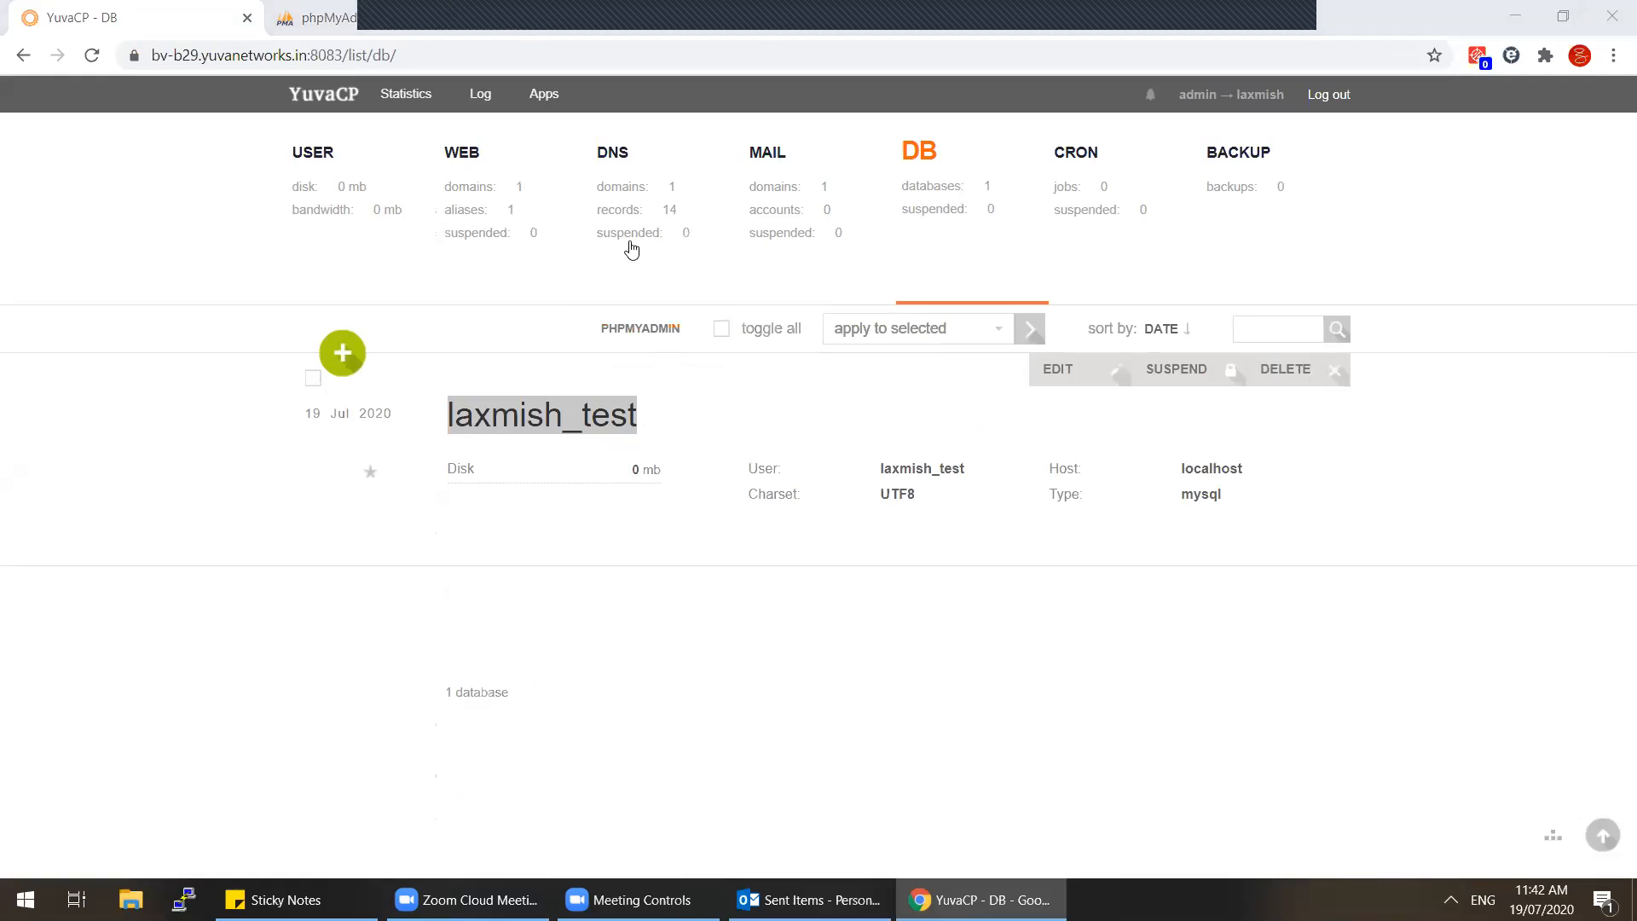
left_click(321, 18)
left_click(891, 438)
type("laxmish_test")
Step: Log into phpMyAdmin, open the empty test database, then view YuvaCP's cron jobs list (0 jobs)
left_click(999, 533)
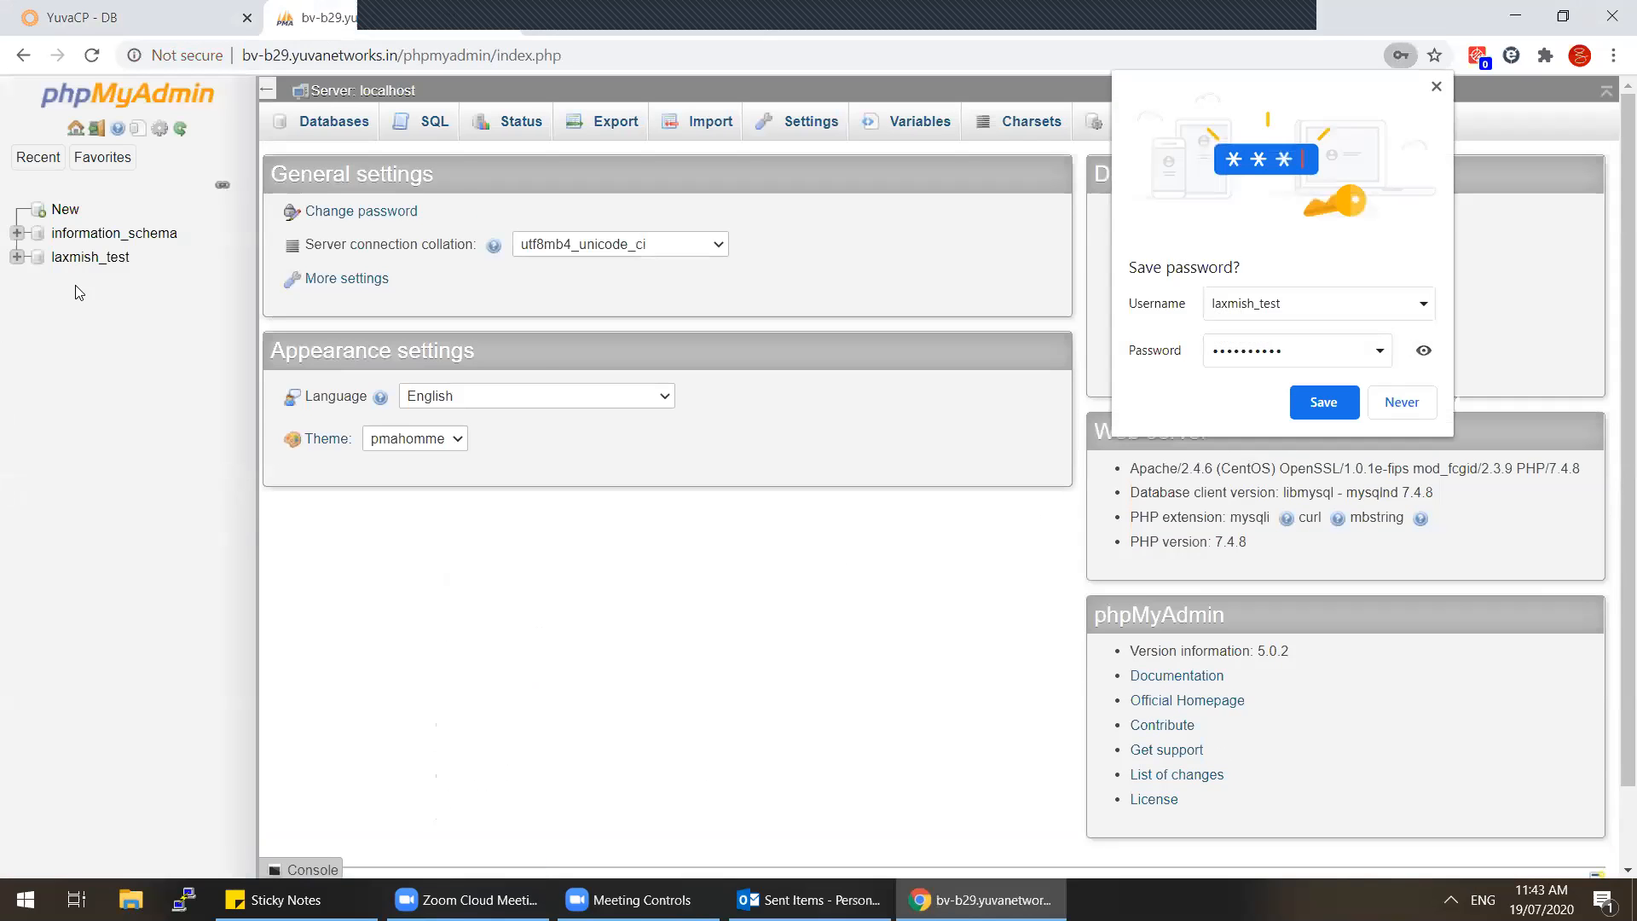
left_click(89, 260)
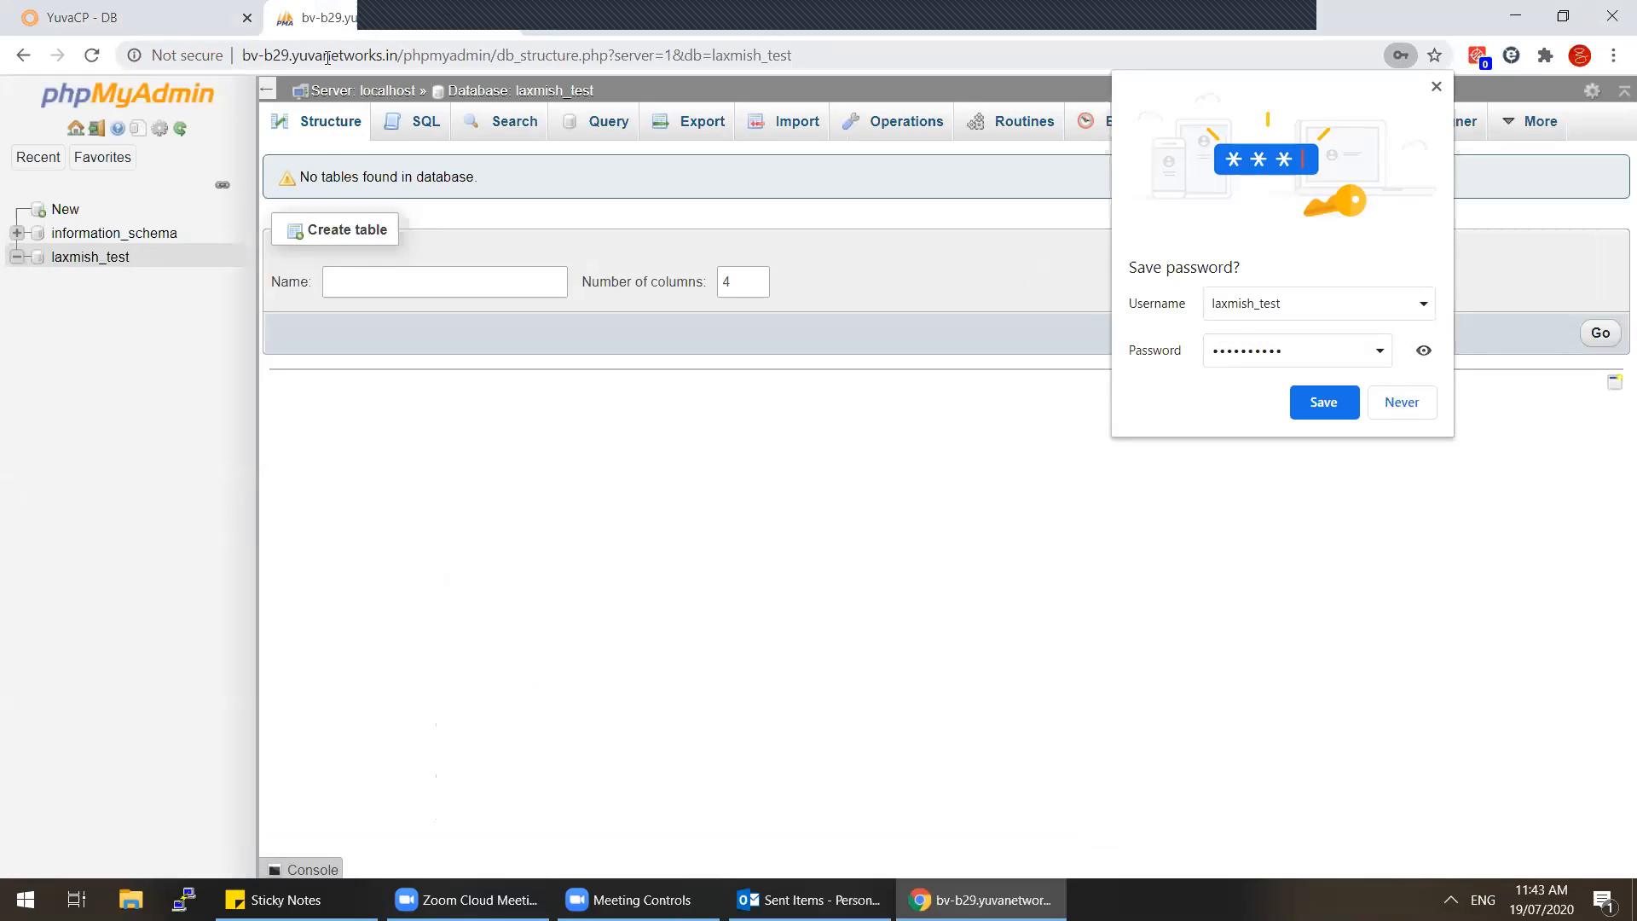
left_click_drag(243, 56, 397, 58)
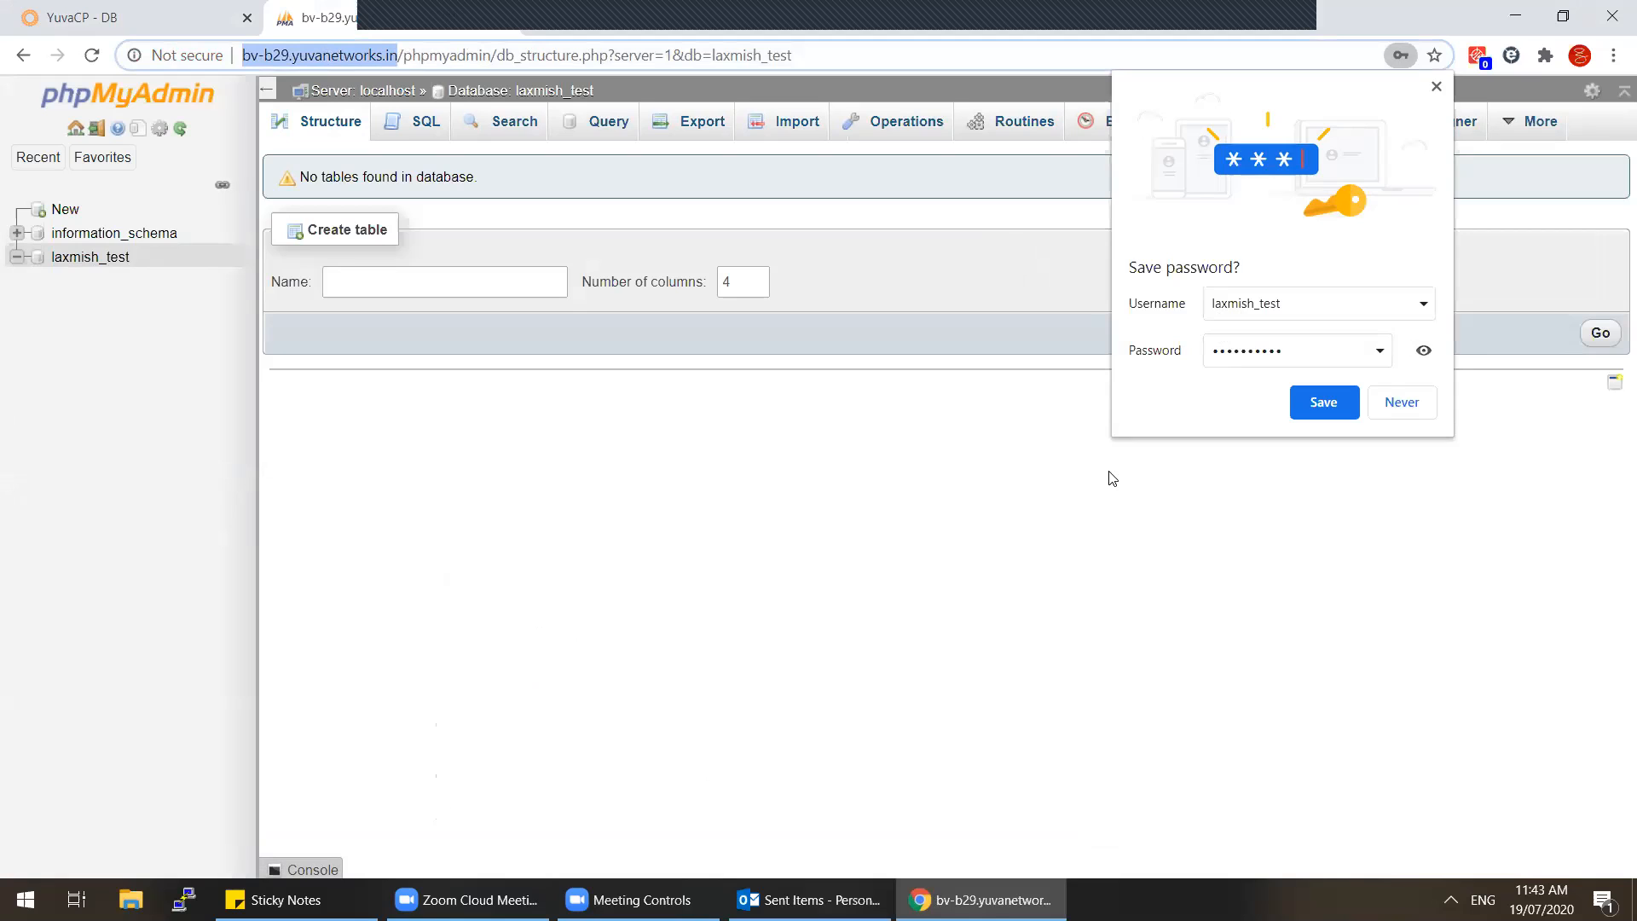
left_click(1430, 406)
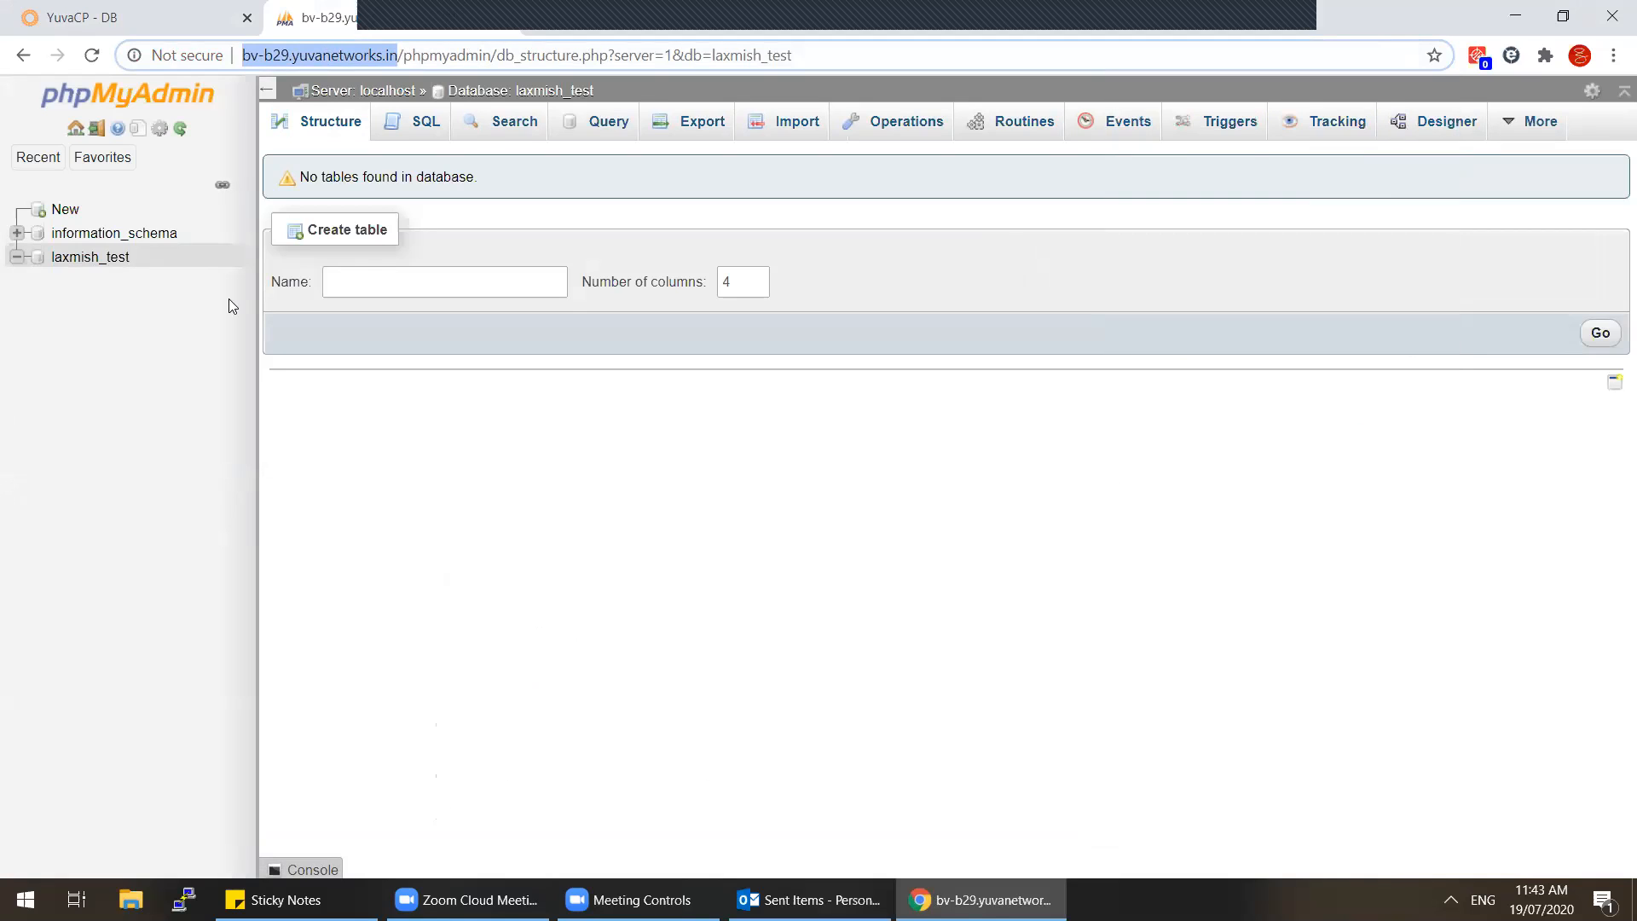
left_click(160, 23)
left_click(1065, 225)
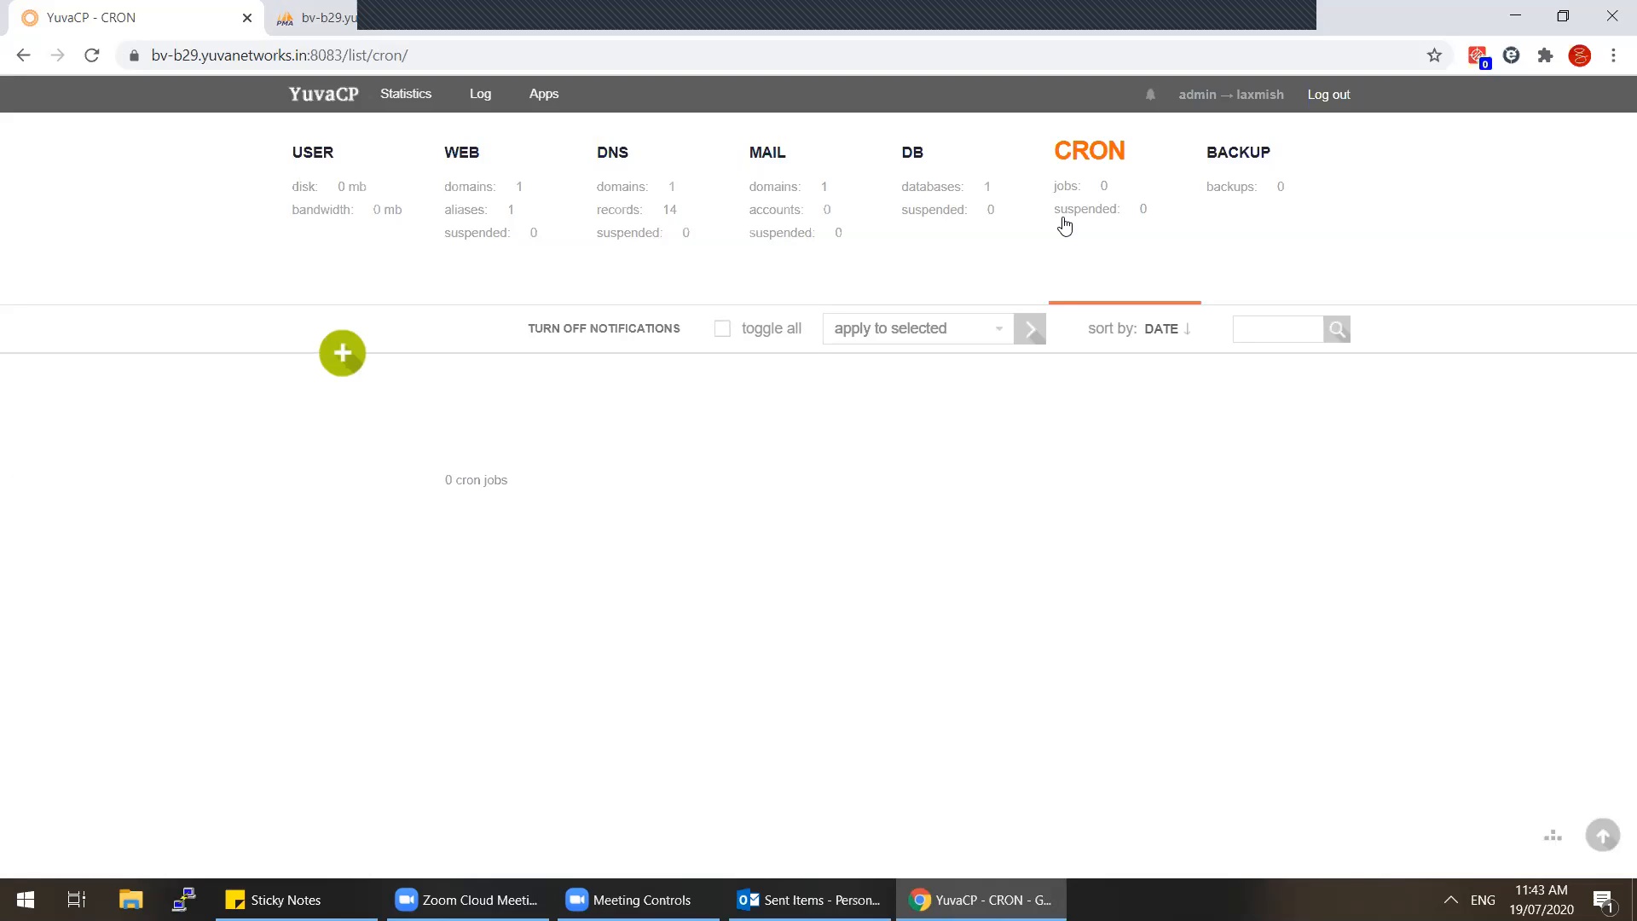
Step: Check the hosting user's backups, then log out back to the administrator's user list
left_click(1273, 195)
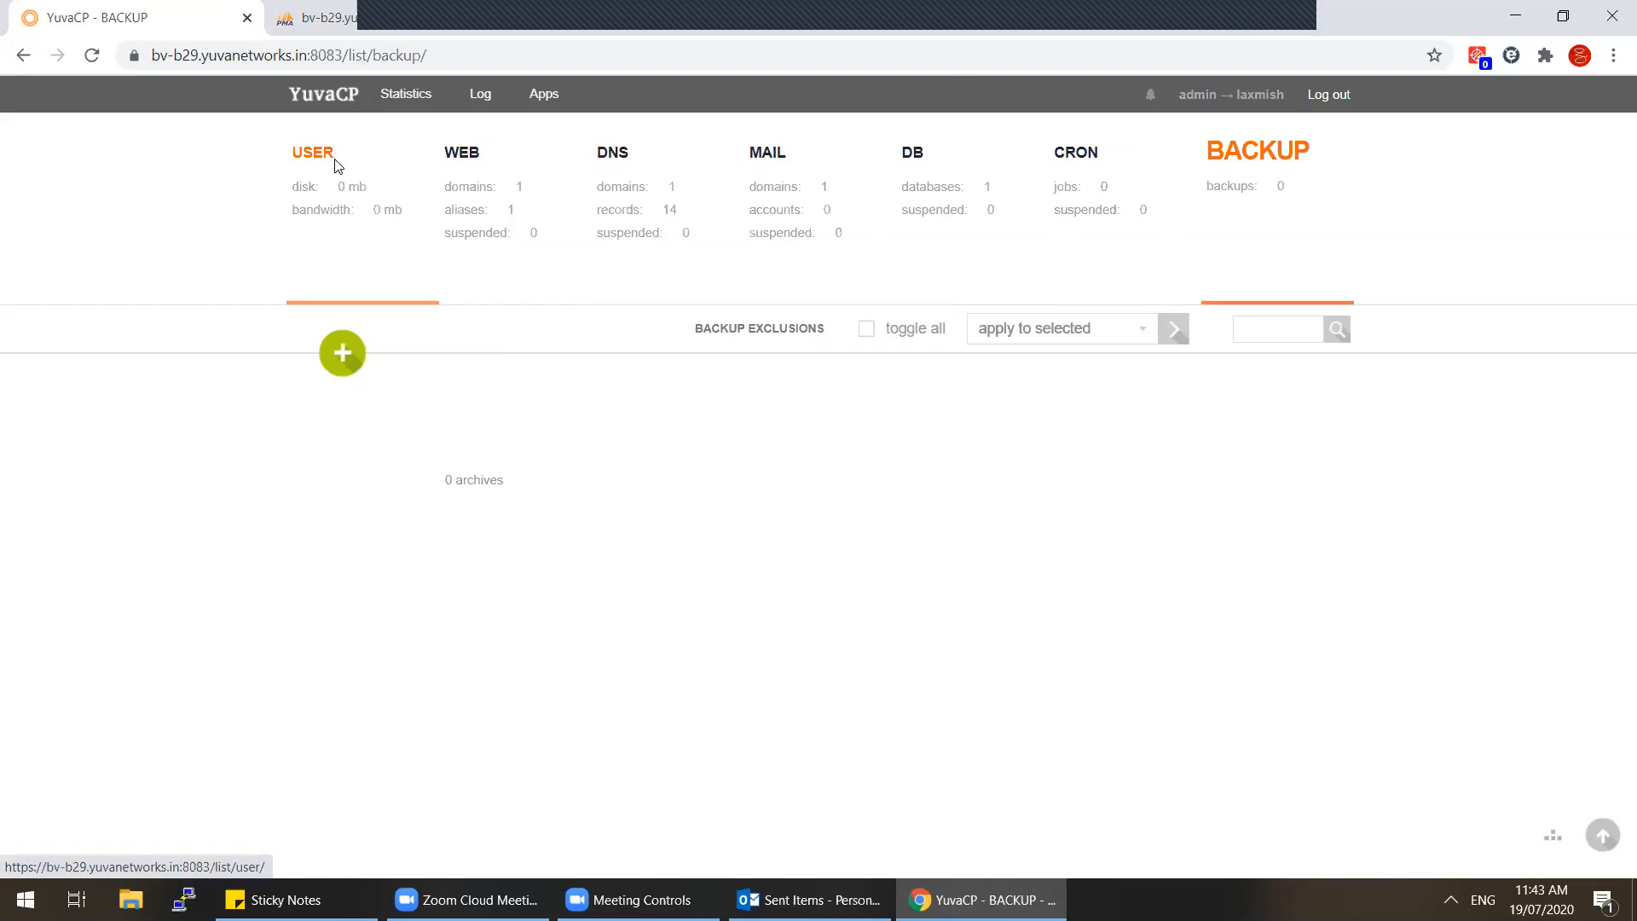
left_click(1321, 100)
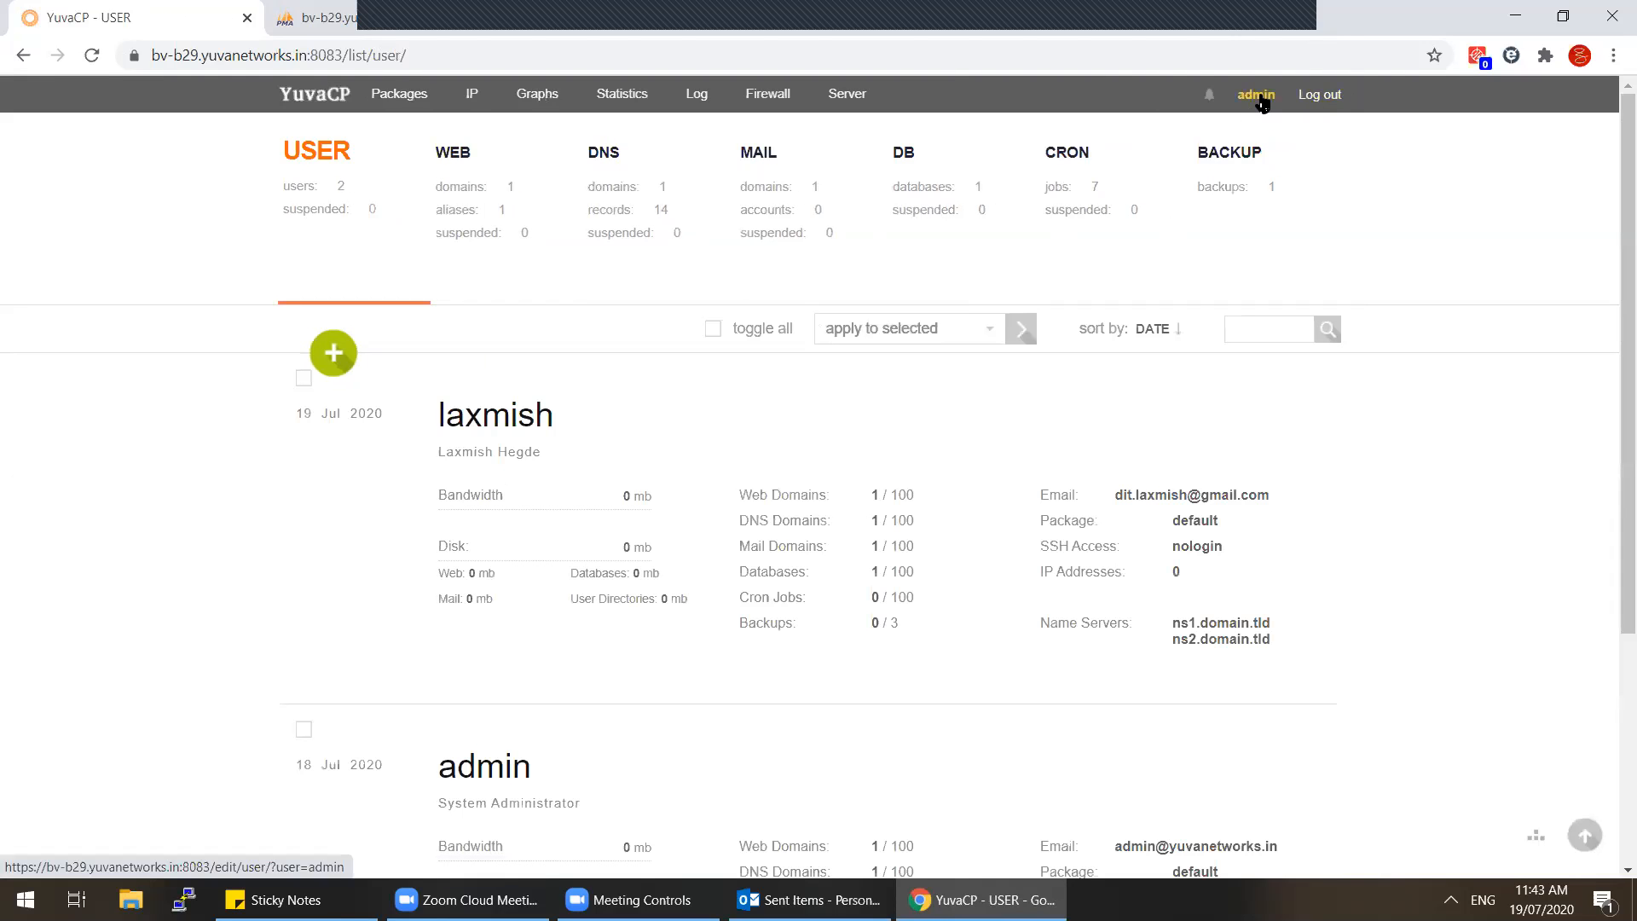
mouse_move(626, 465)
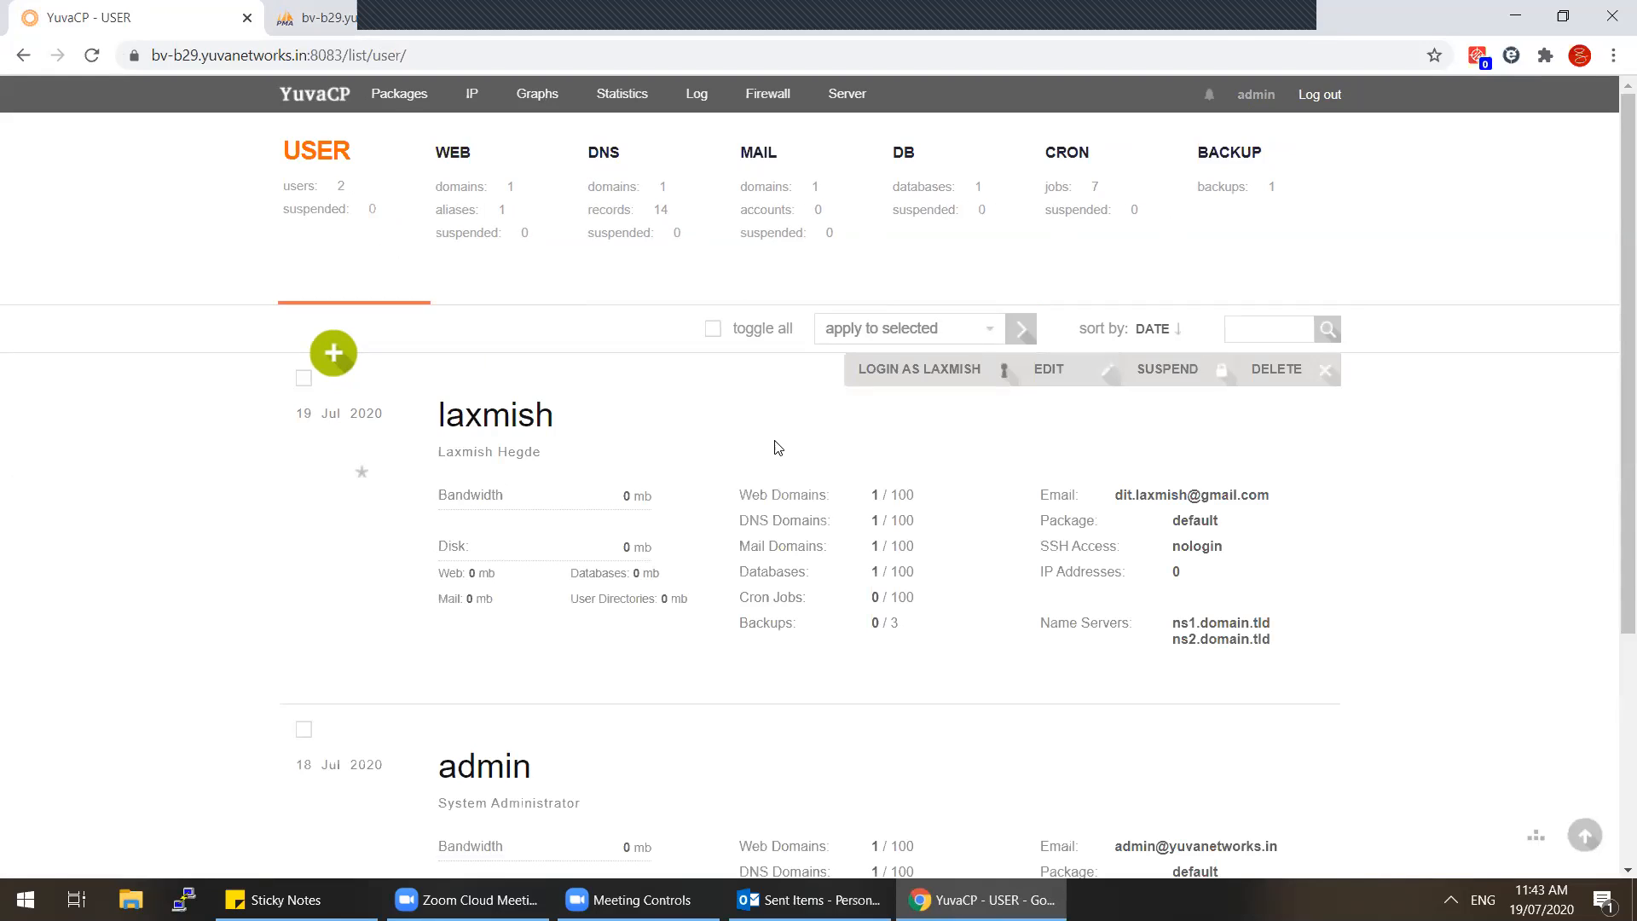
Step: Log in as the hosting user and open the web domains list
left_click(872, 377)
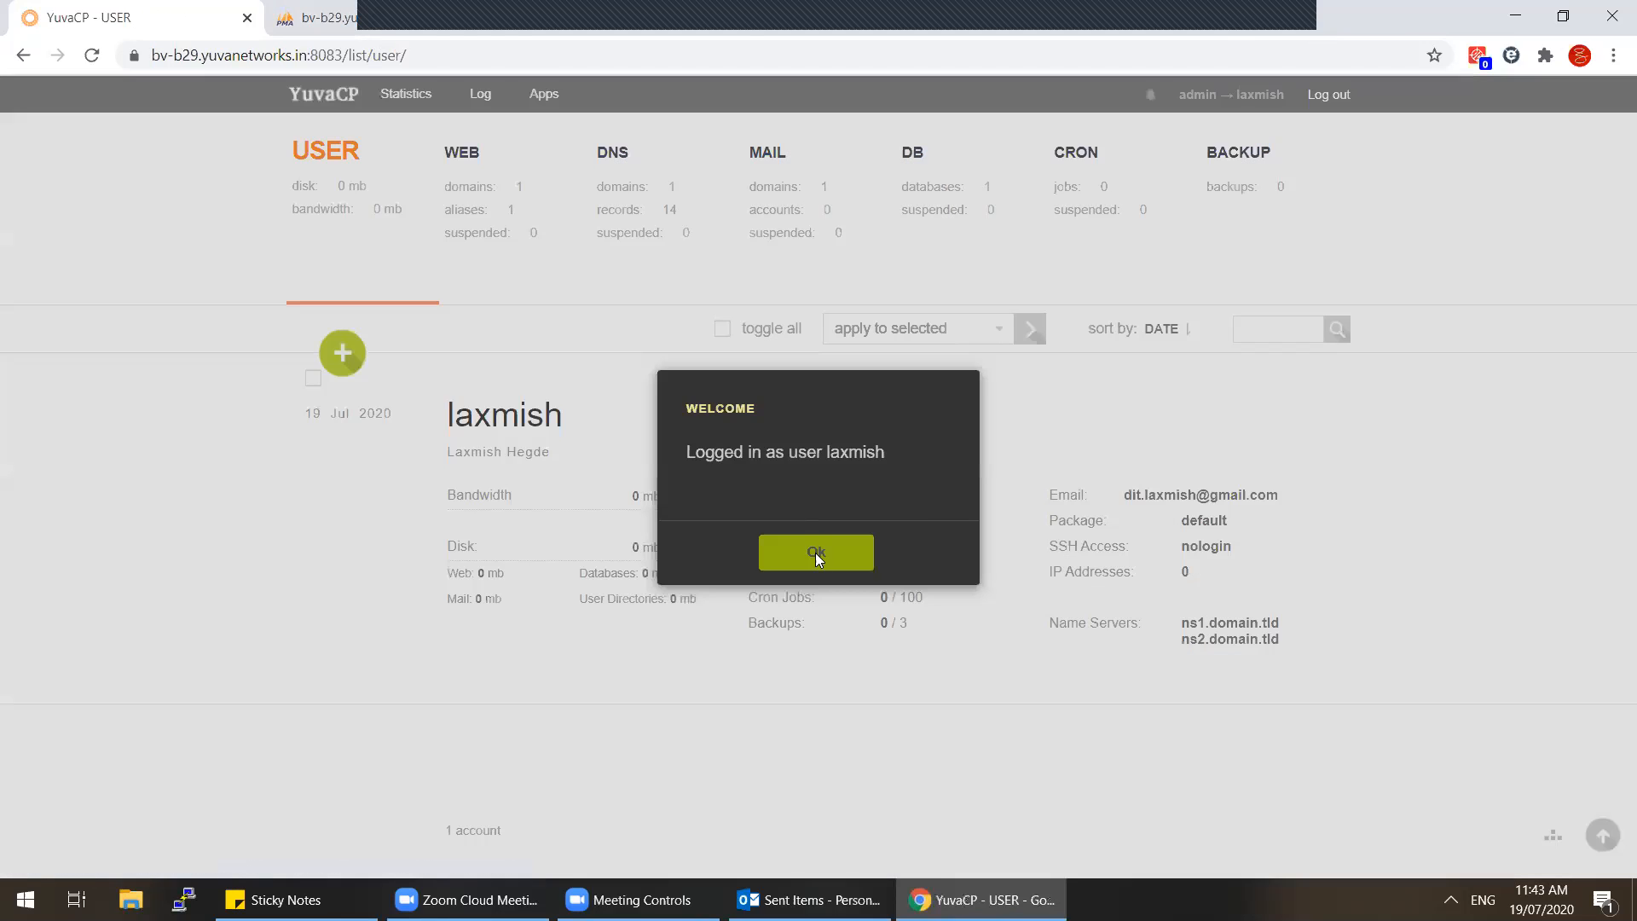
left_click(815, 552)
left_click(460, 196)
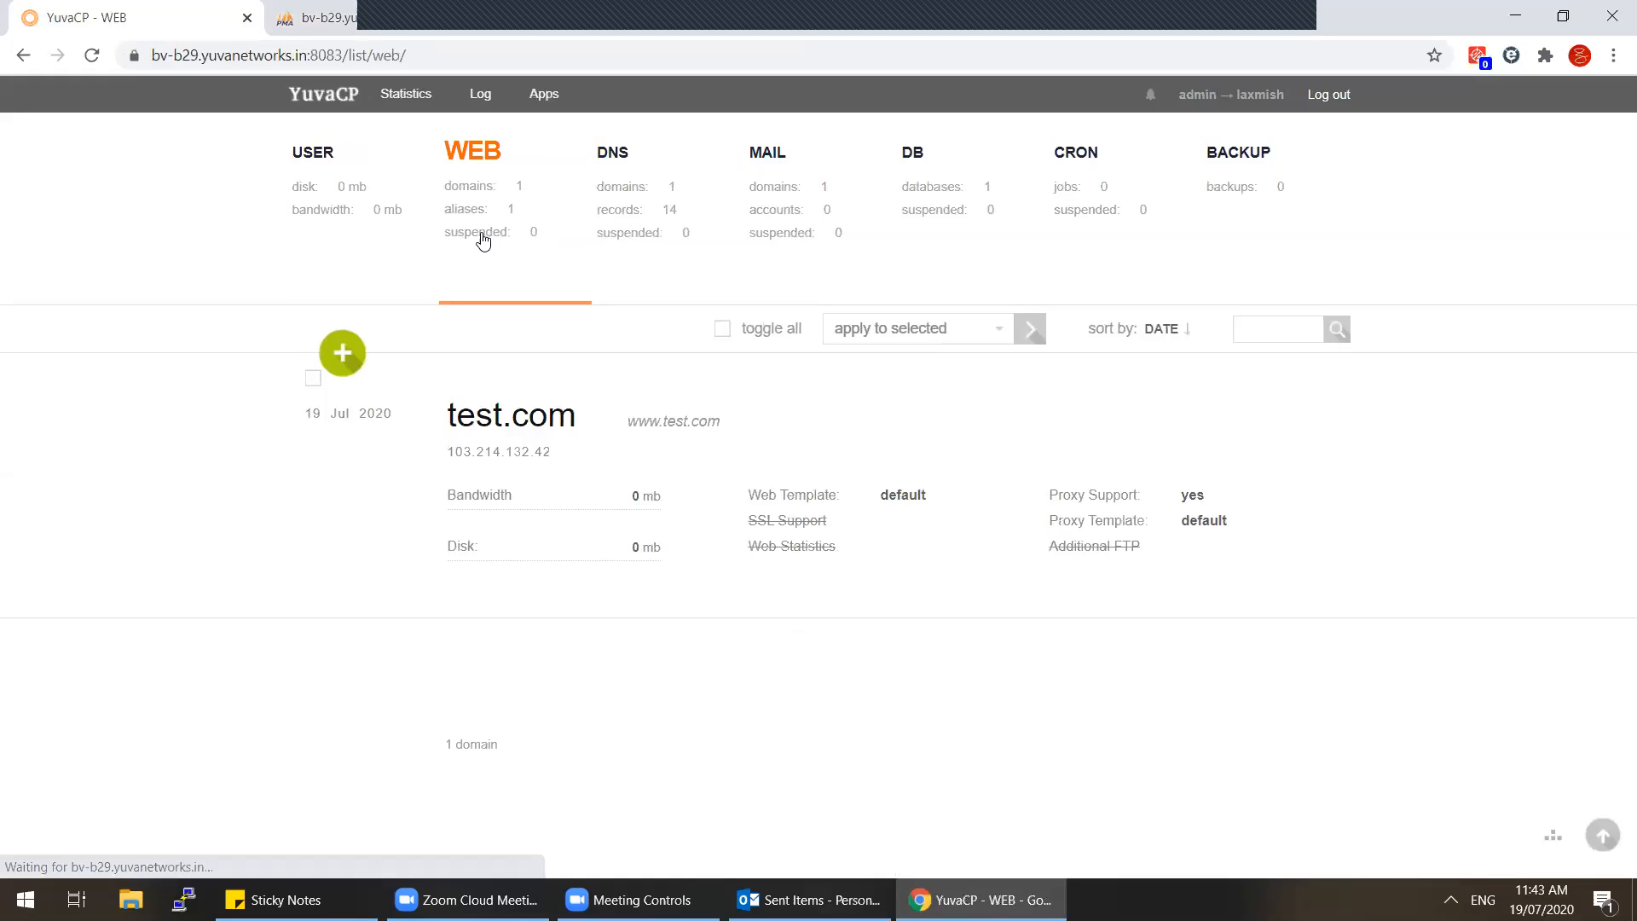
Step: Add web domain a.test.com with DNS and mail support off, then list test.com's DNS records
left_click(333, 362)
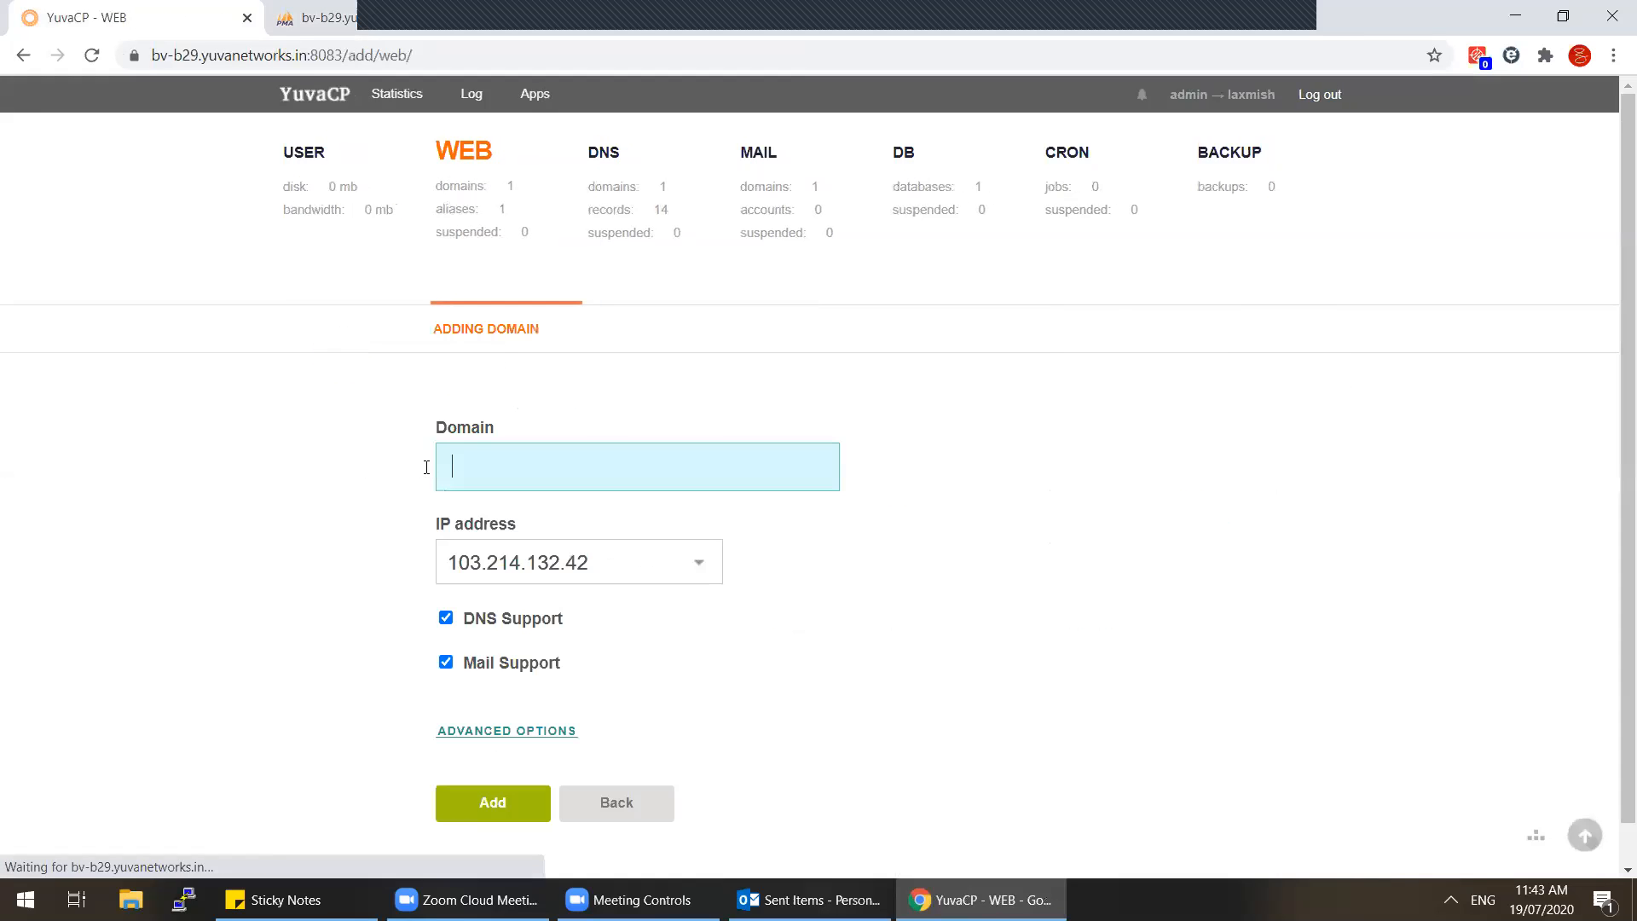
type("a.test.com")
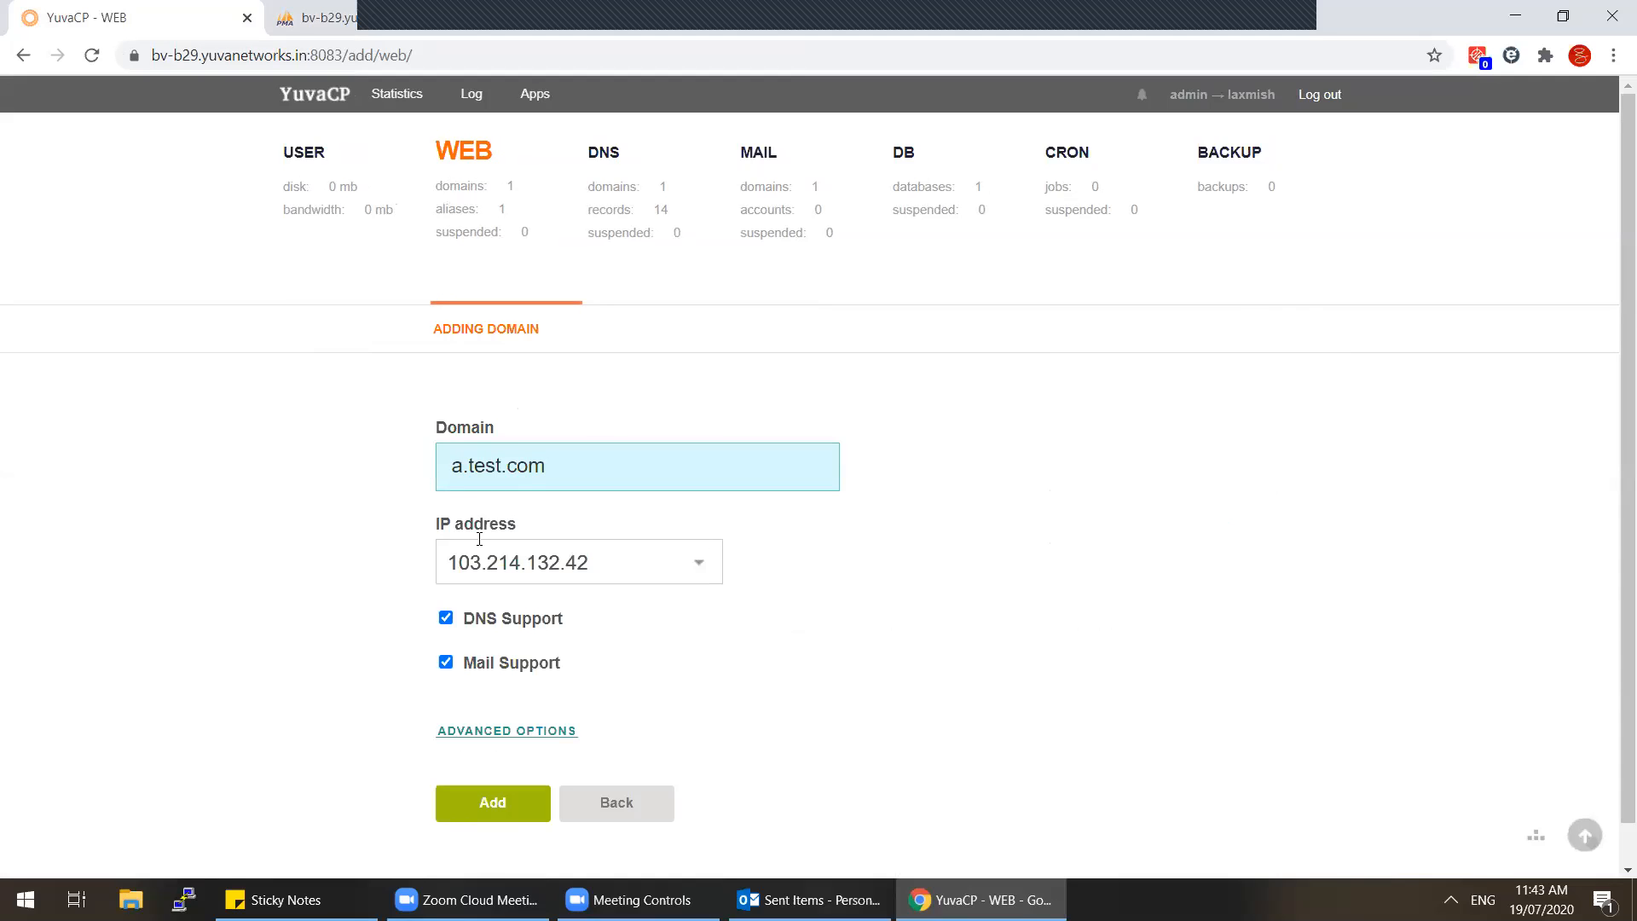
left_click(446, 618)
left_click(446, 663)
left_click(491, 804)
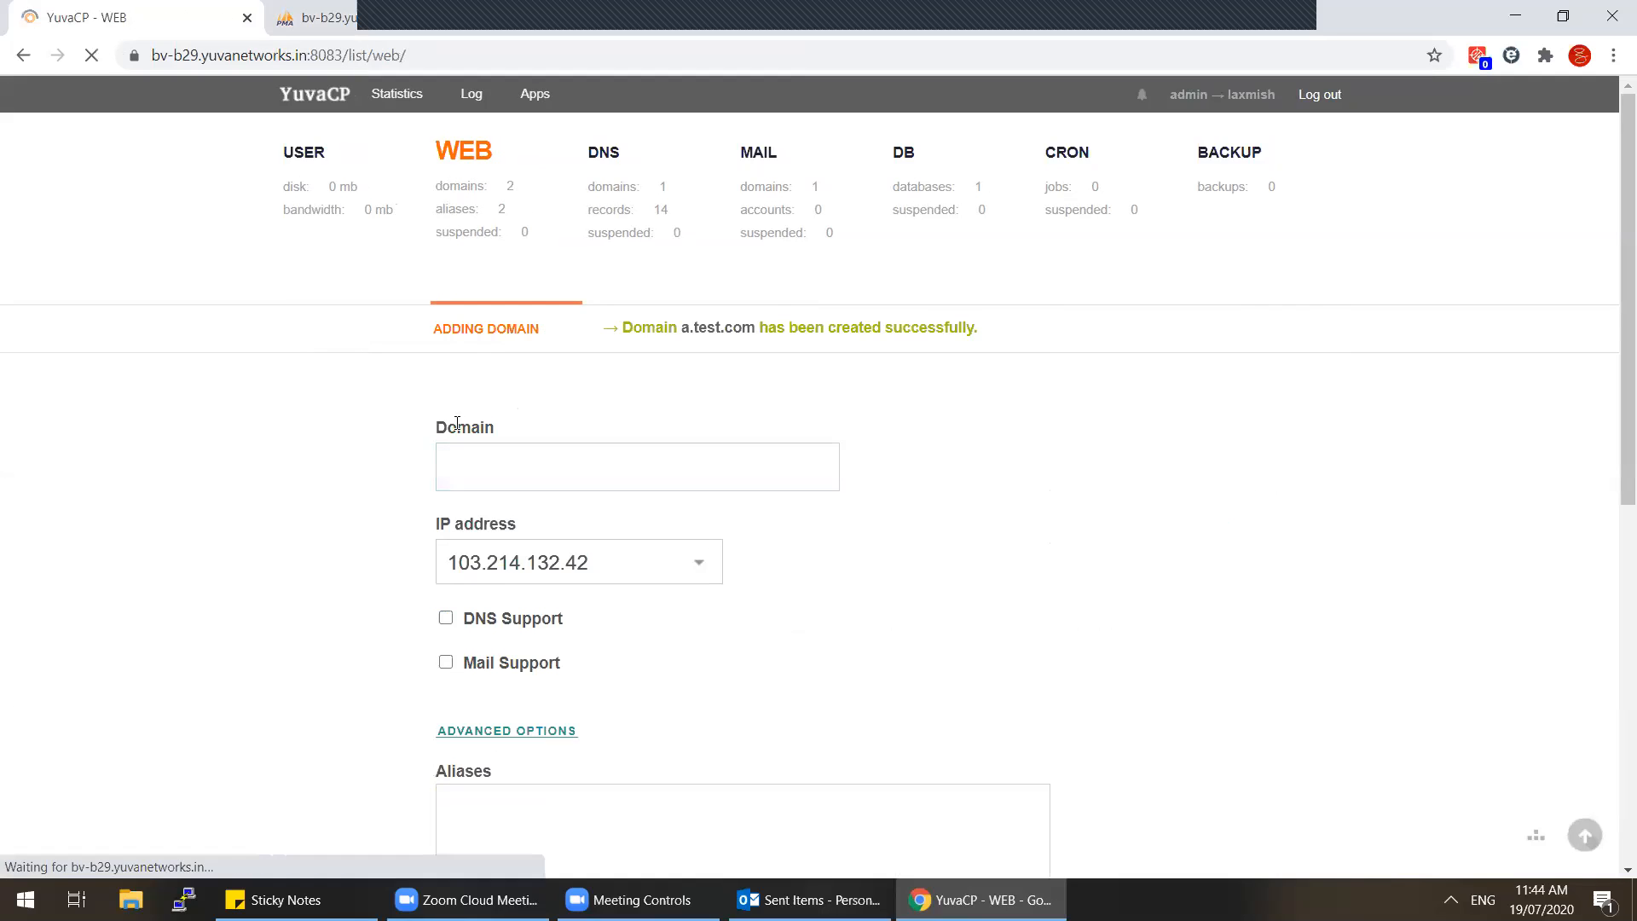
left_click(658, 212)
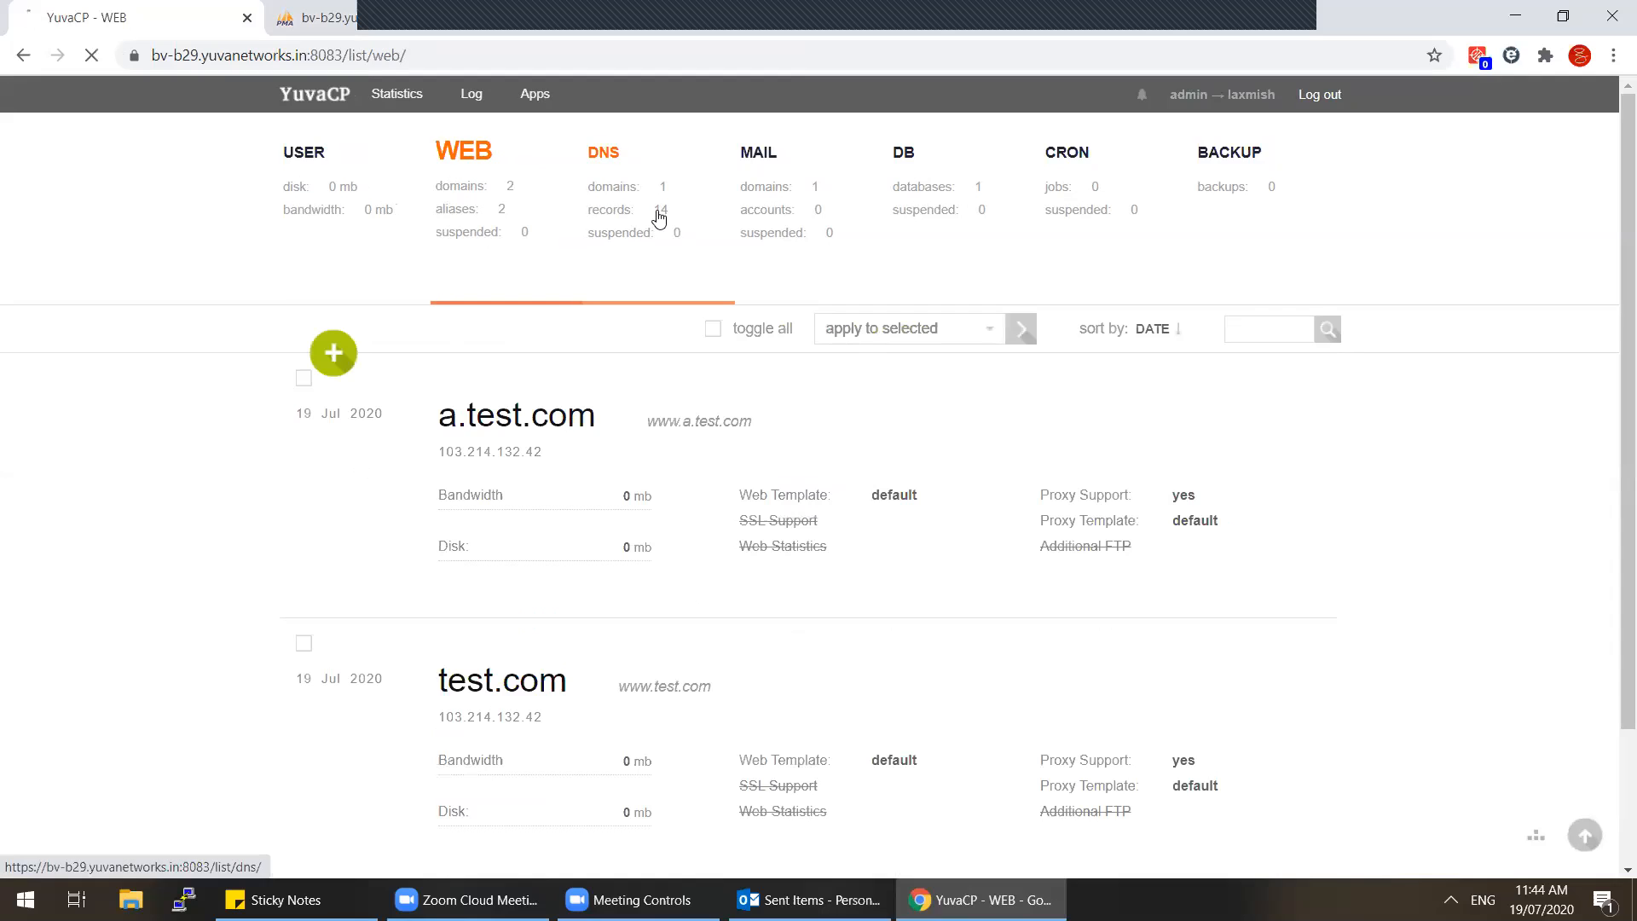
left_click(820, 373)
Step: Add an A record 'a' to test.com with value 103.214.132.42, copied from the server e-mail
left_click(332, 356)
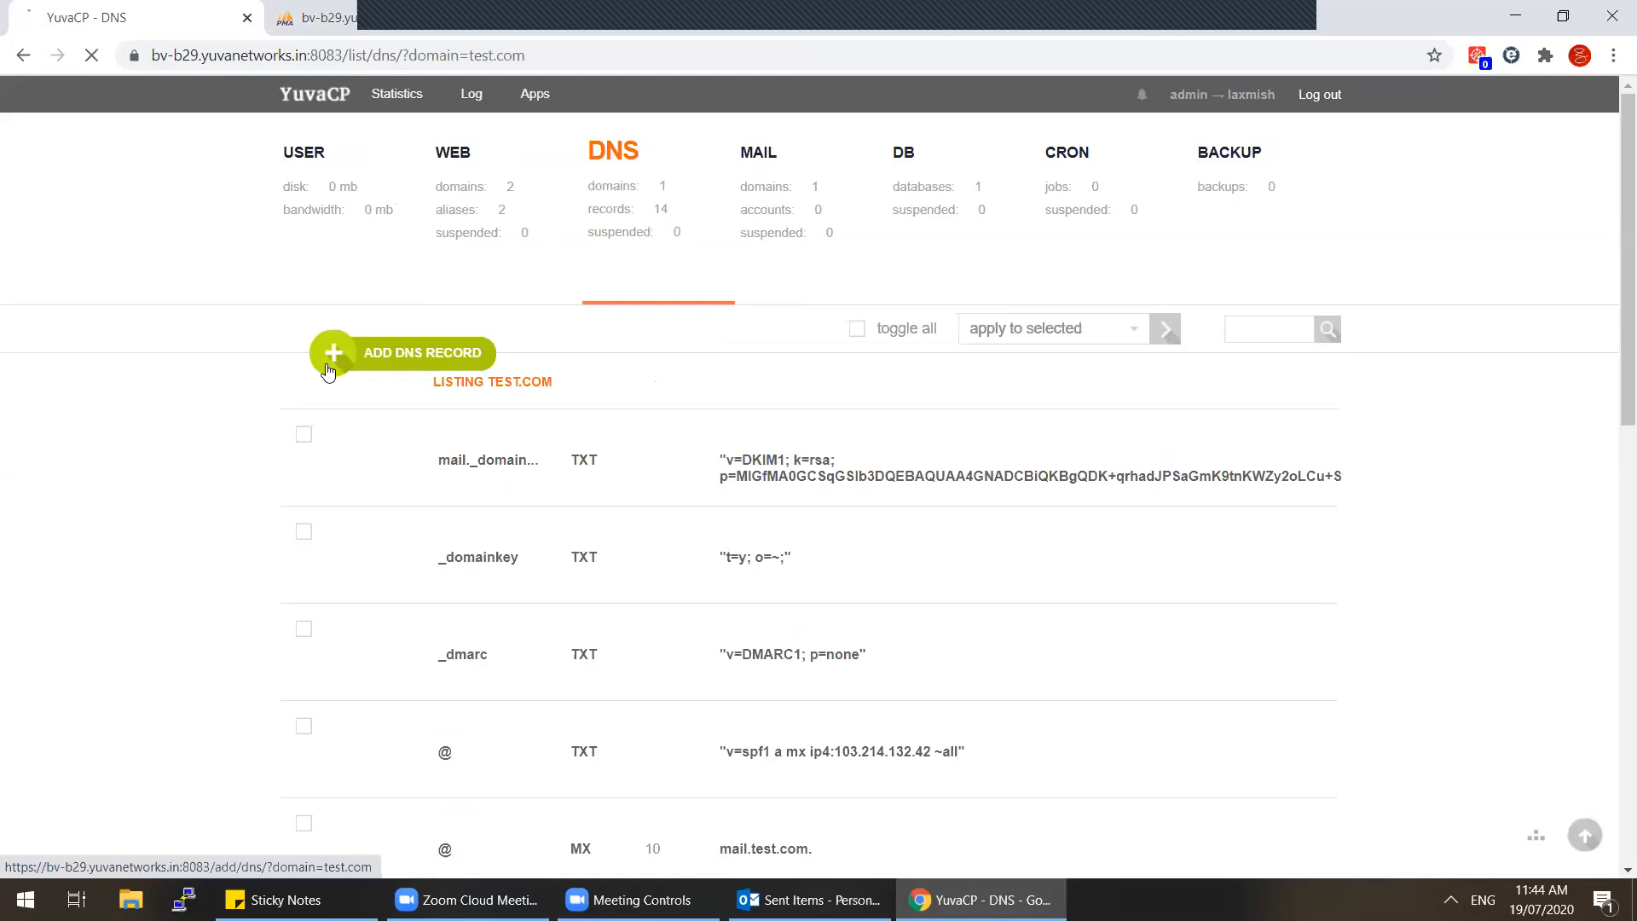
type("a")
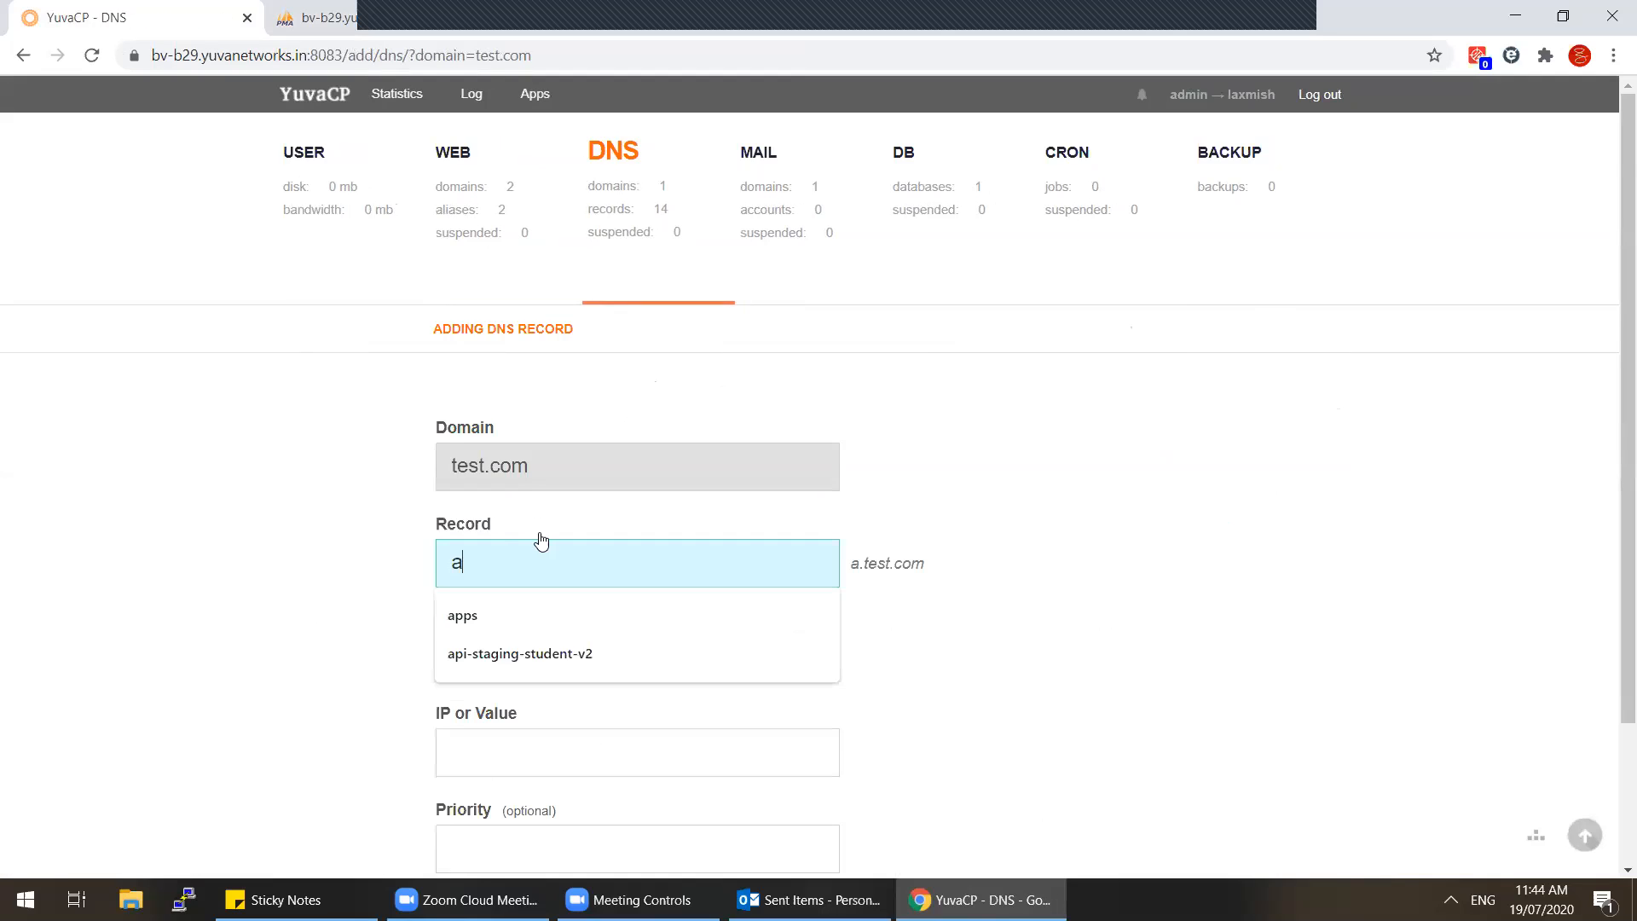
scroll(539, 537, "down", 2)
left_click(493, 574)
left_click(482, 486)
left_click(483, 486)
left_click(450, 573)
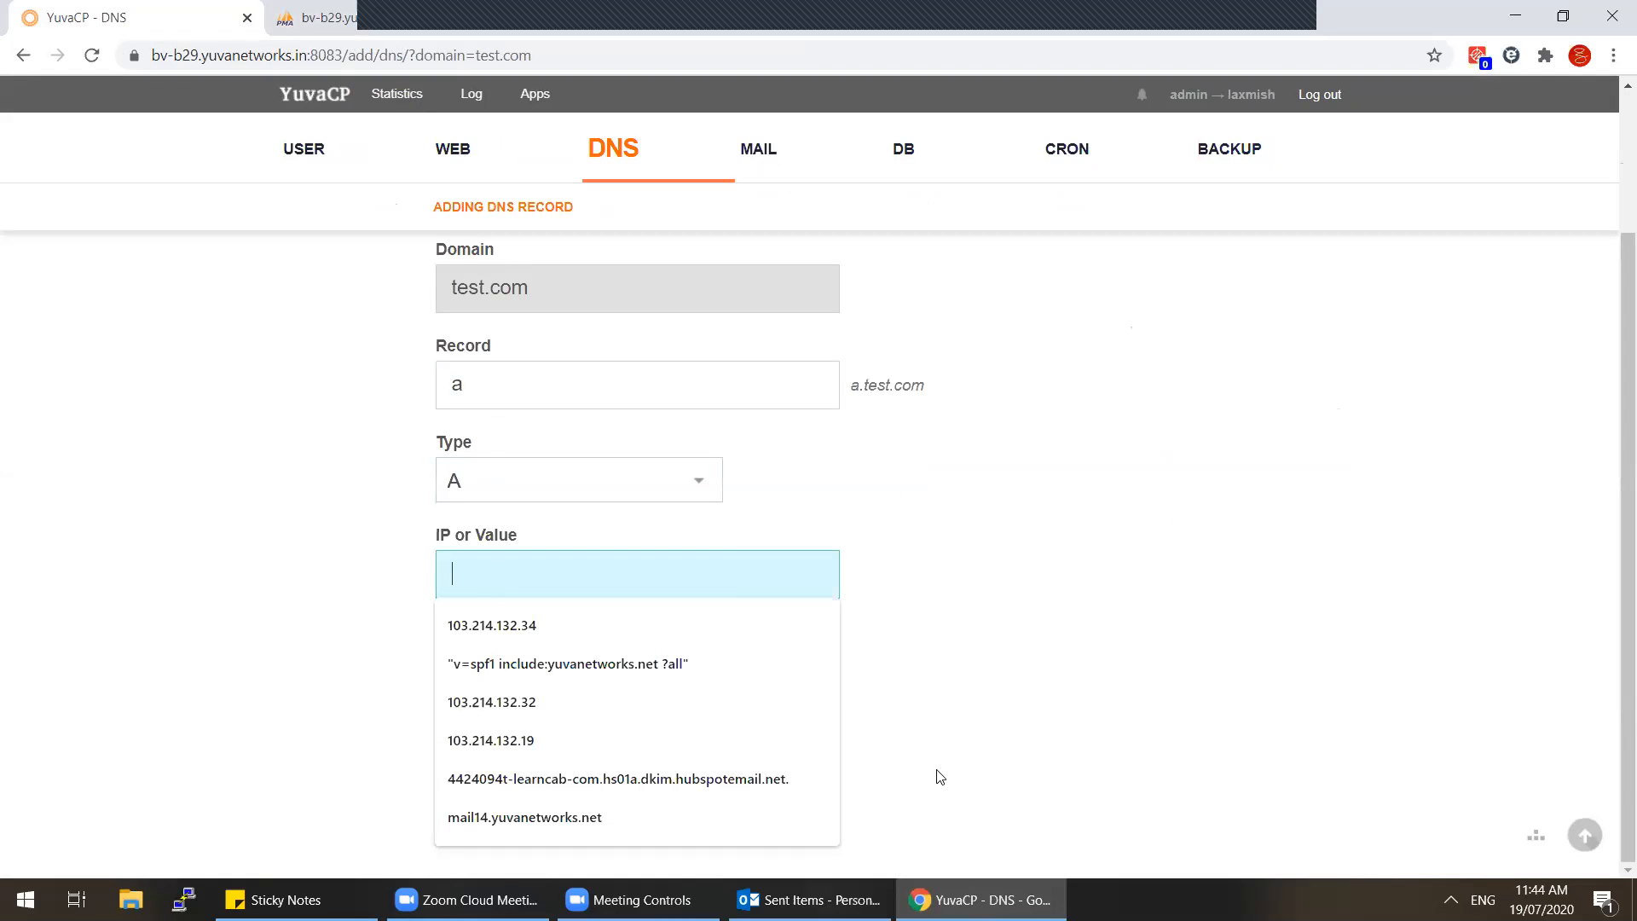
left_click(743, 899)
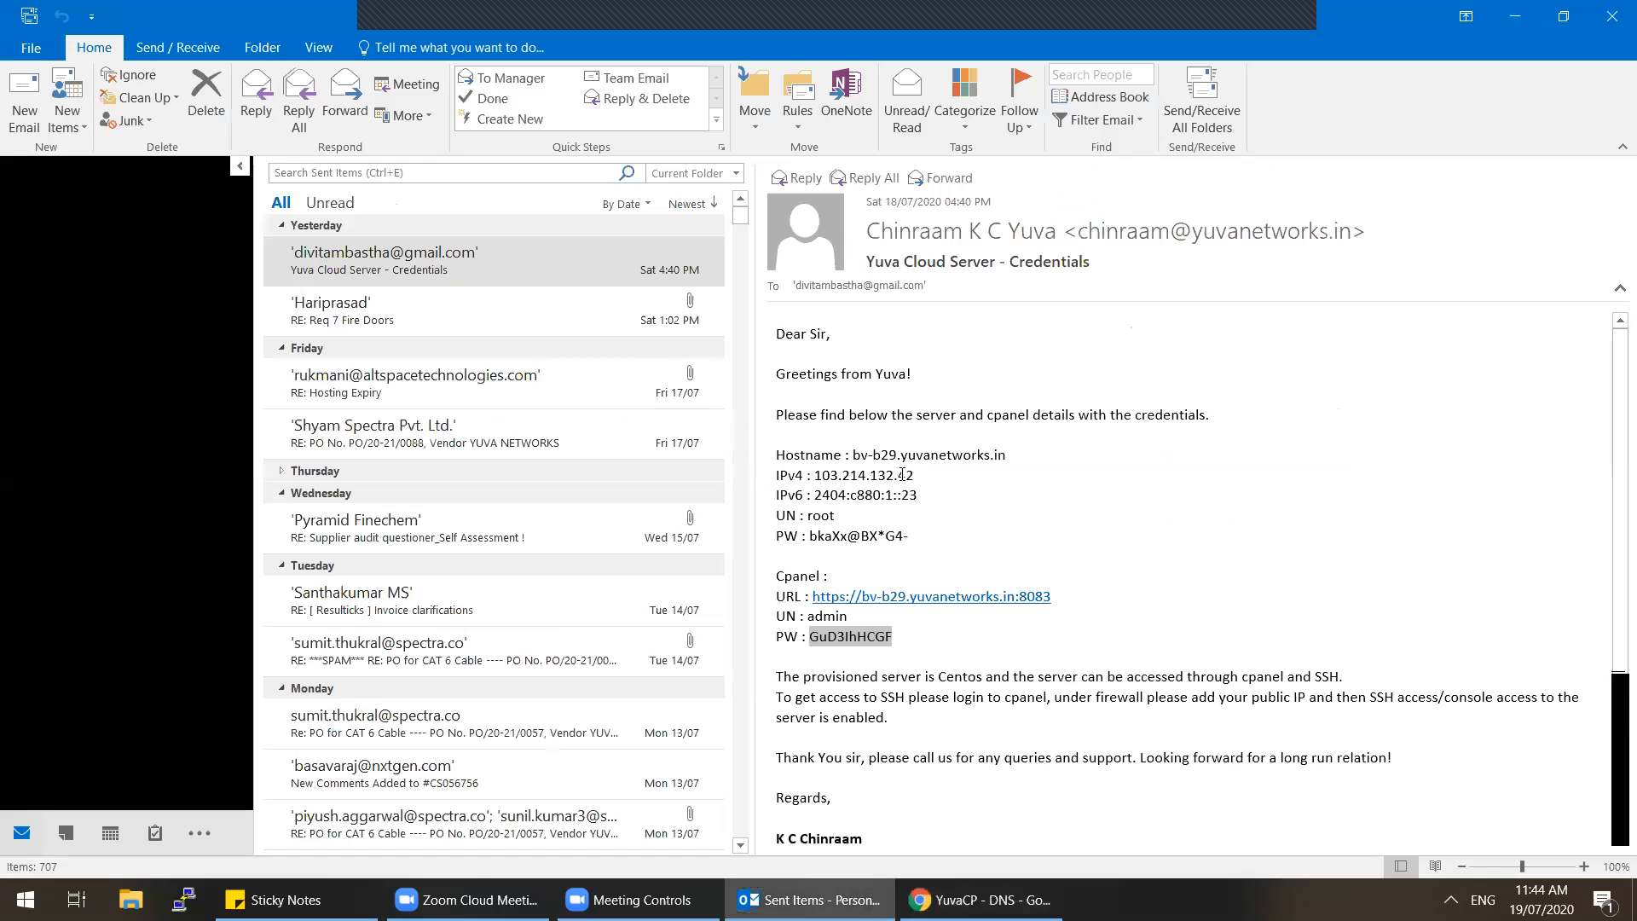
left_click_drag(902, 474, 807, 475)
key("ctrl+c")
key("alt+Tab")
key("ctrl+v")
left_click(493, 759)
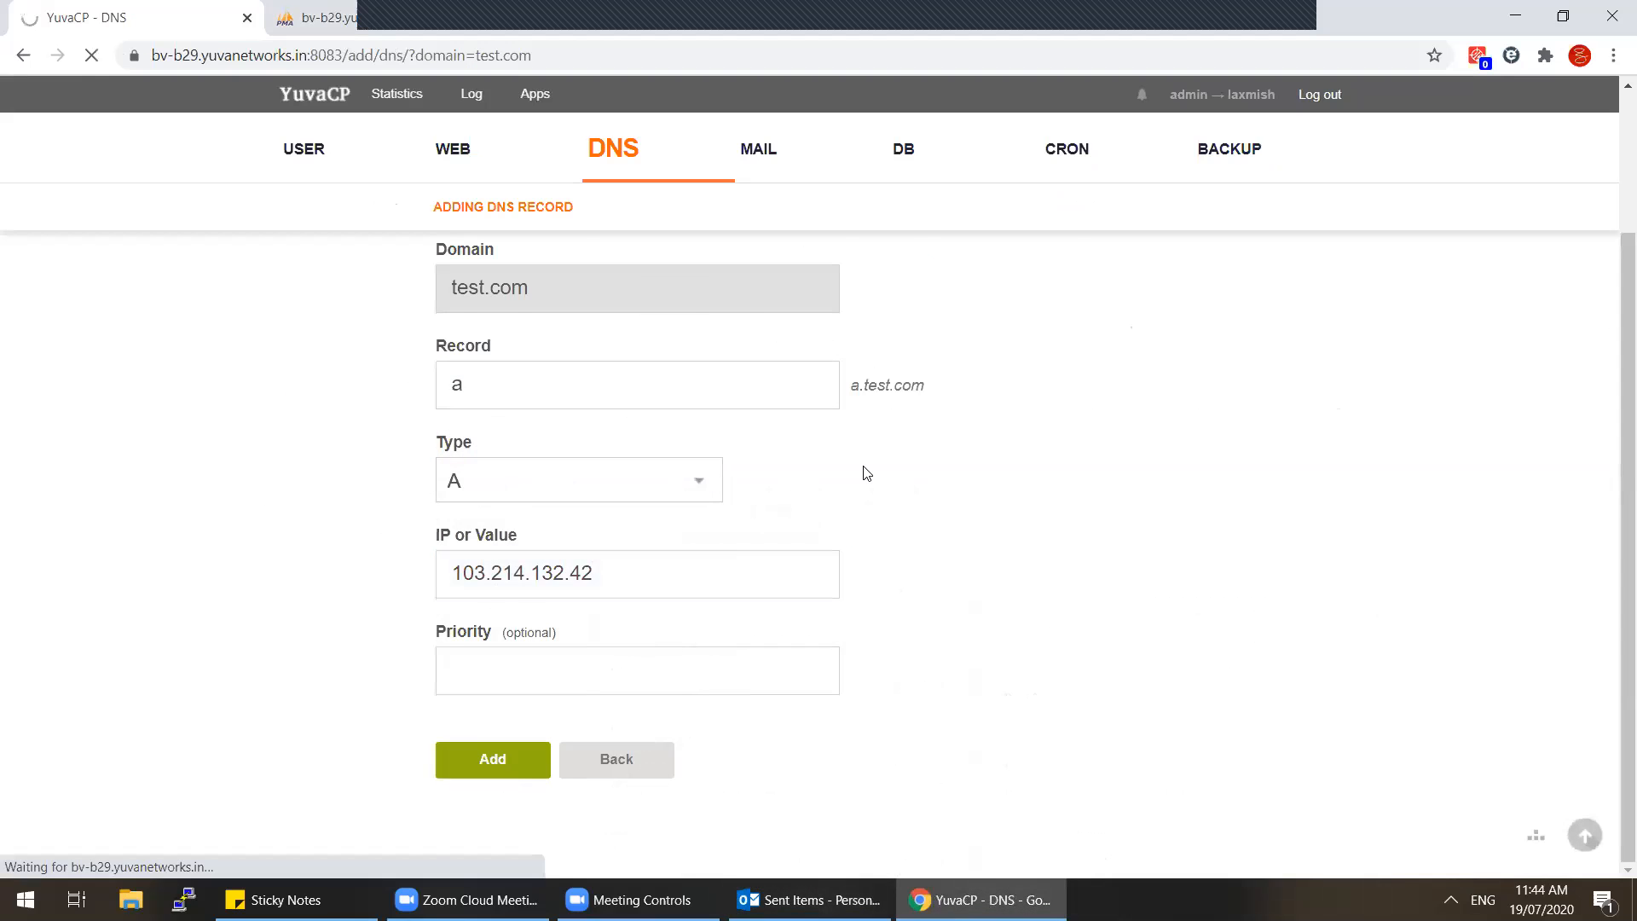
Step: Show the web domains list and select the a.test.com entry's details
left_click(607, 224)
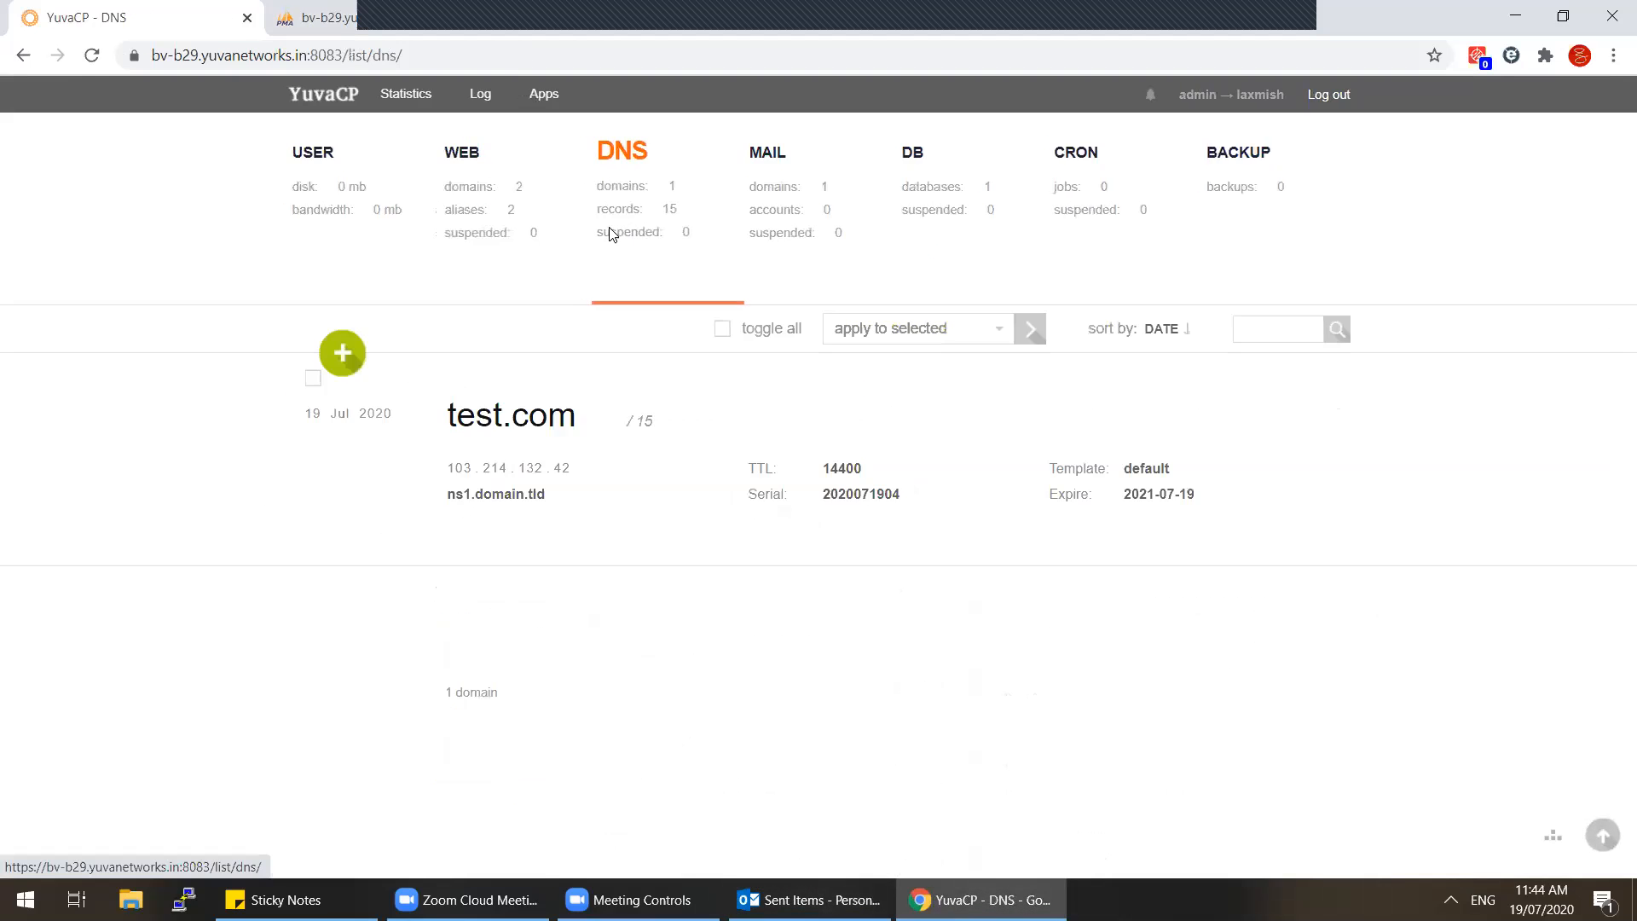
left_click(505, 186)
left_click_drag(437, 425, 1169, 626)
Step: Open the hosting user's overview and select the name servers ns1.domain.tld and ns2.domain.tld
left_click(1283, 527)
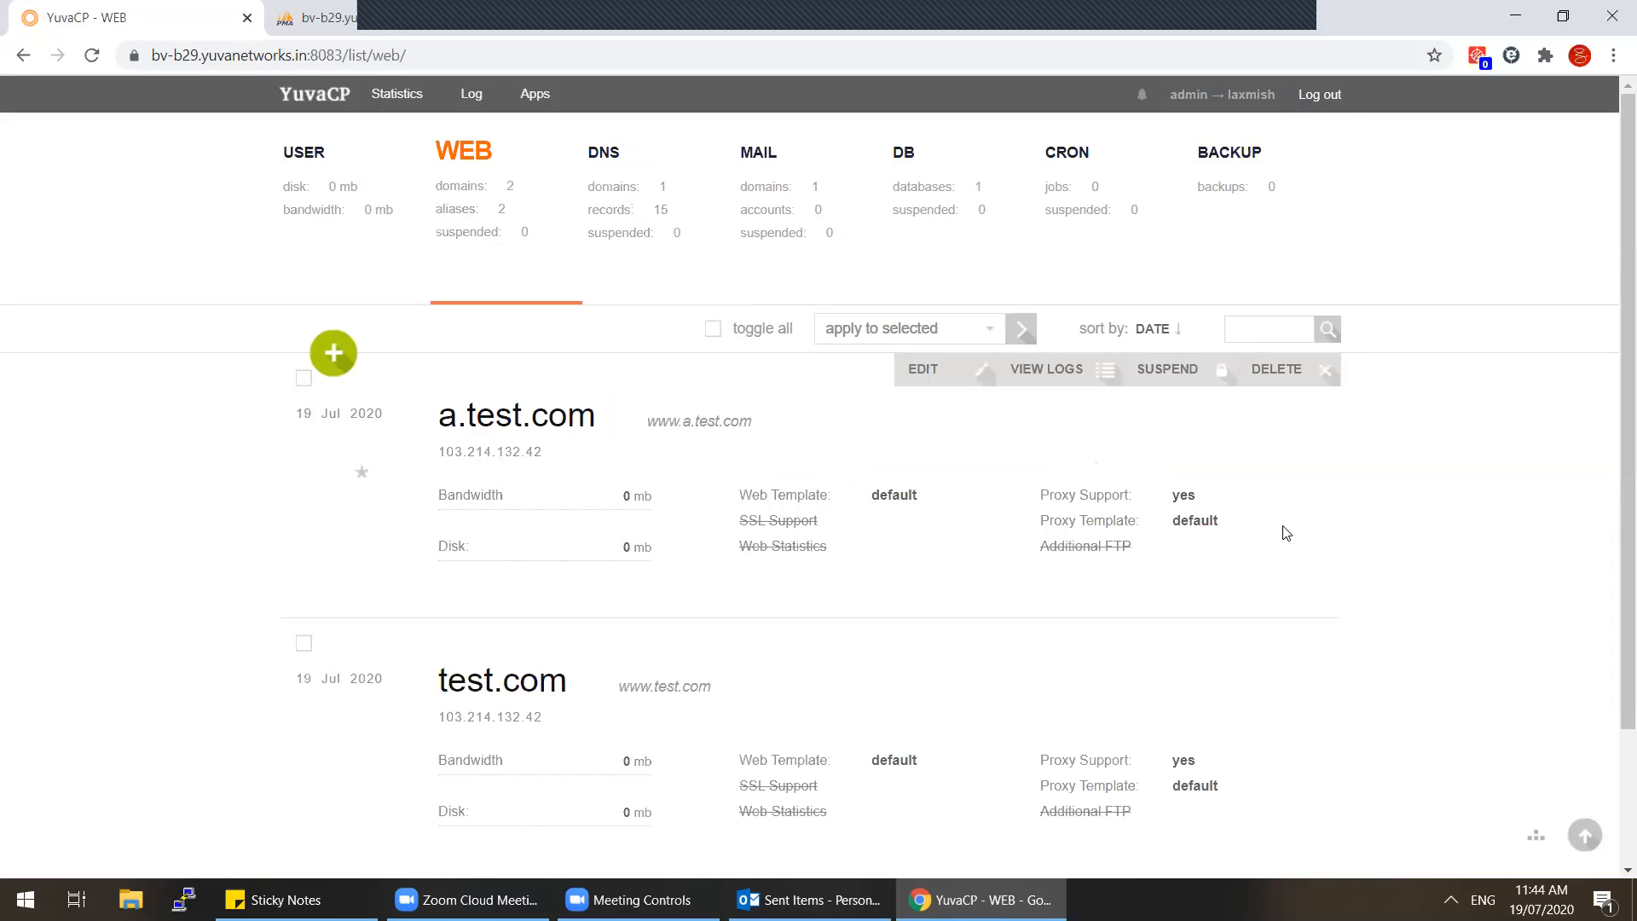
left_click(364, 220)
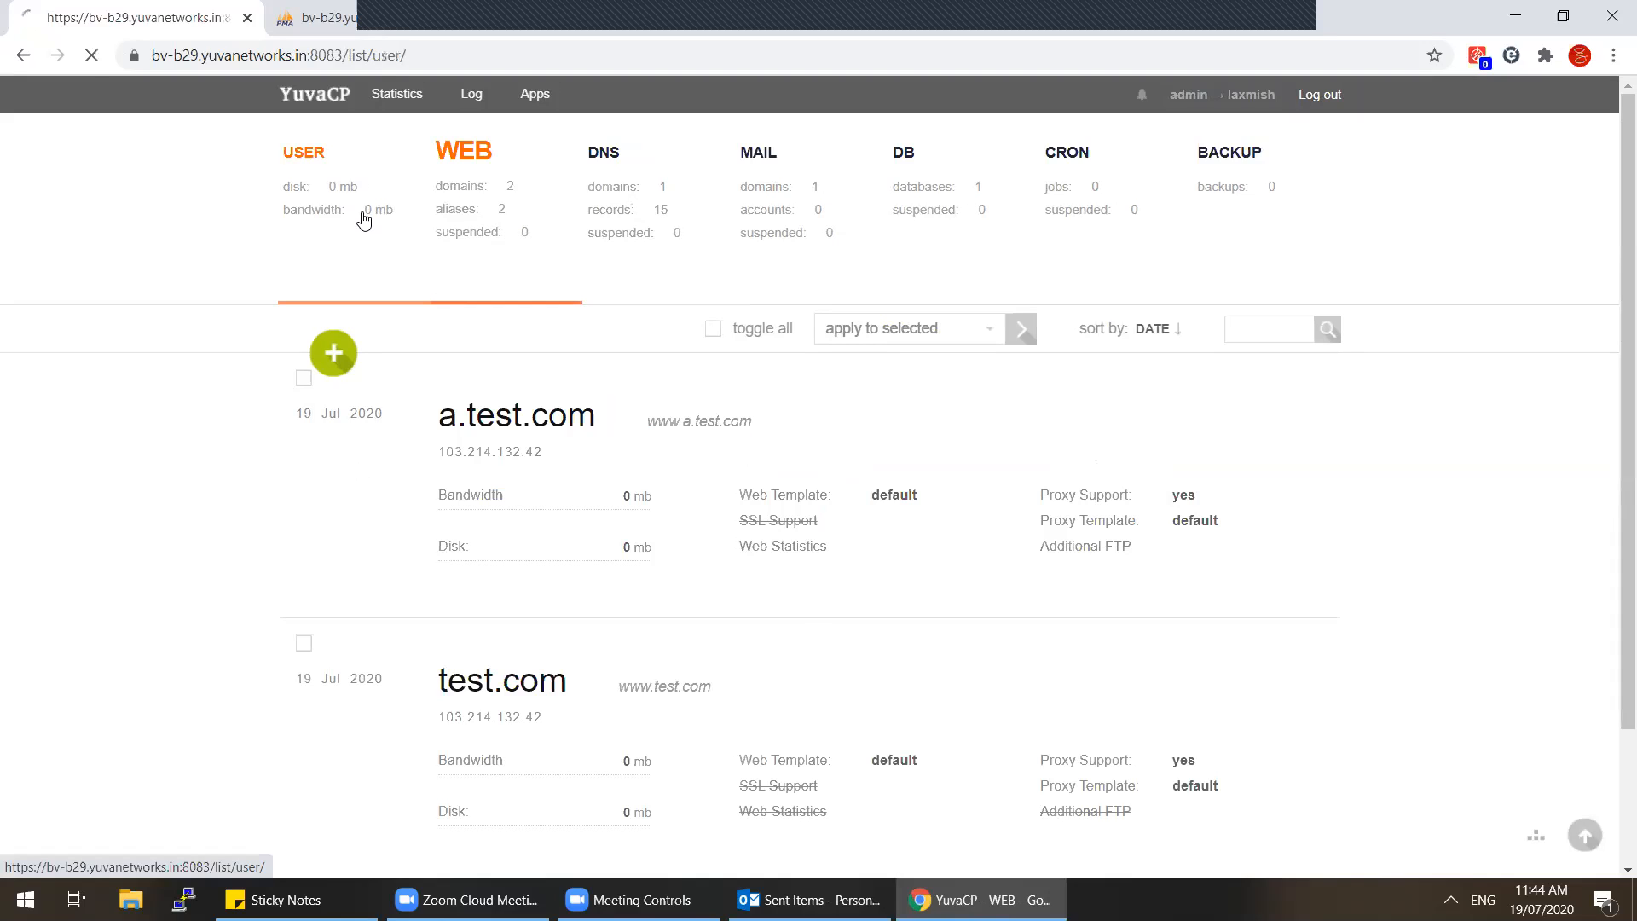
left_click_drag(1288, 646, 1182, 630)
triple_click(1196, 623)
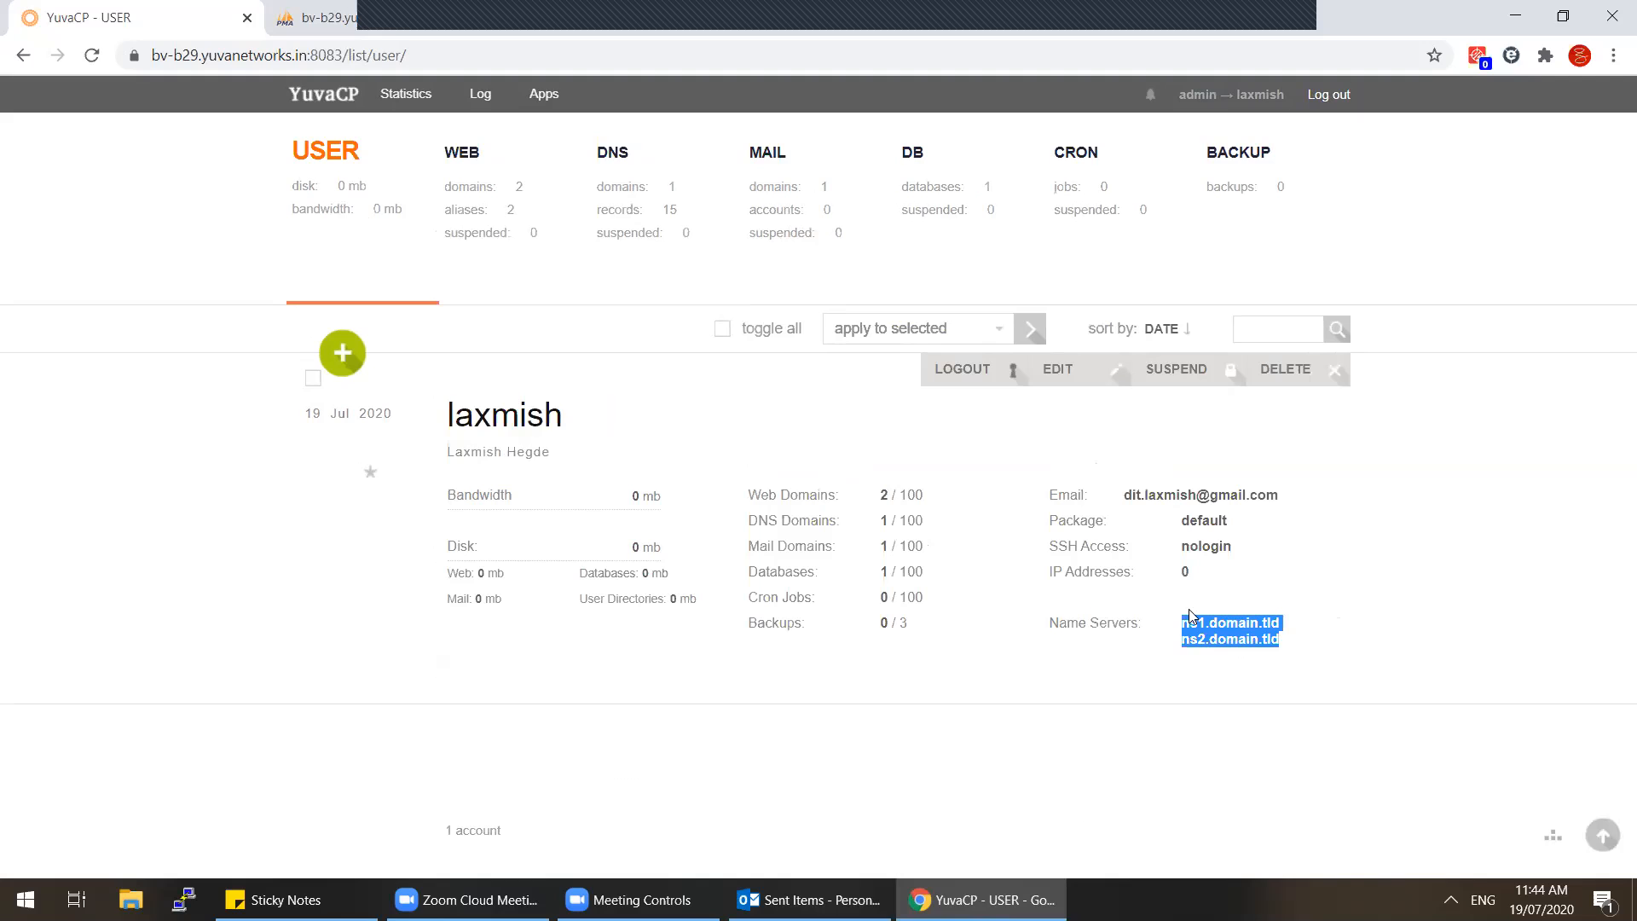
Step: Delete the web domains a.test.com and test.com
left_click(503, 249)
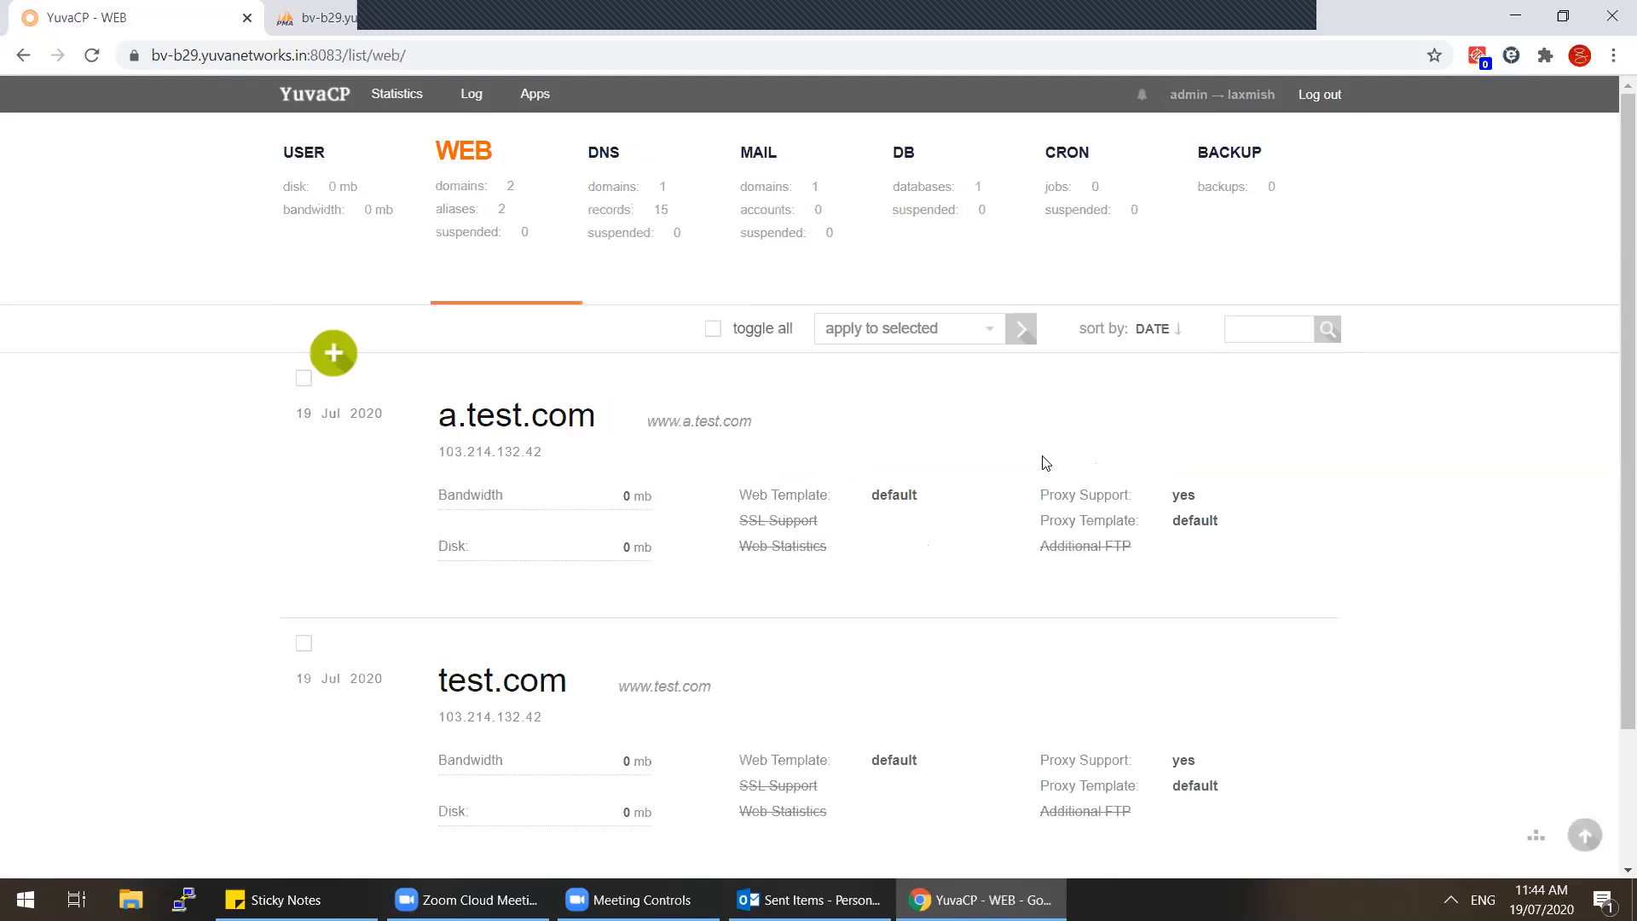
left_click(1287, 384)
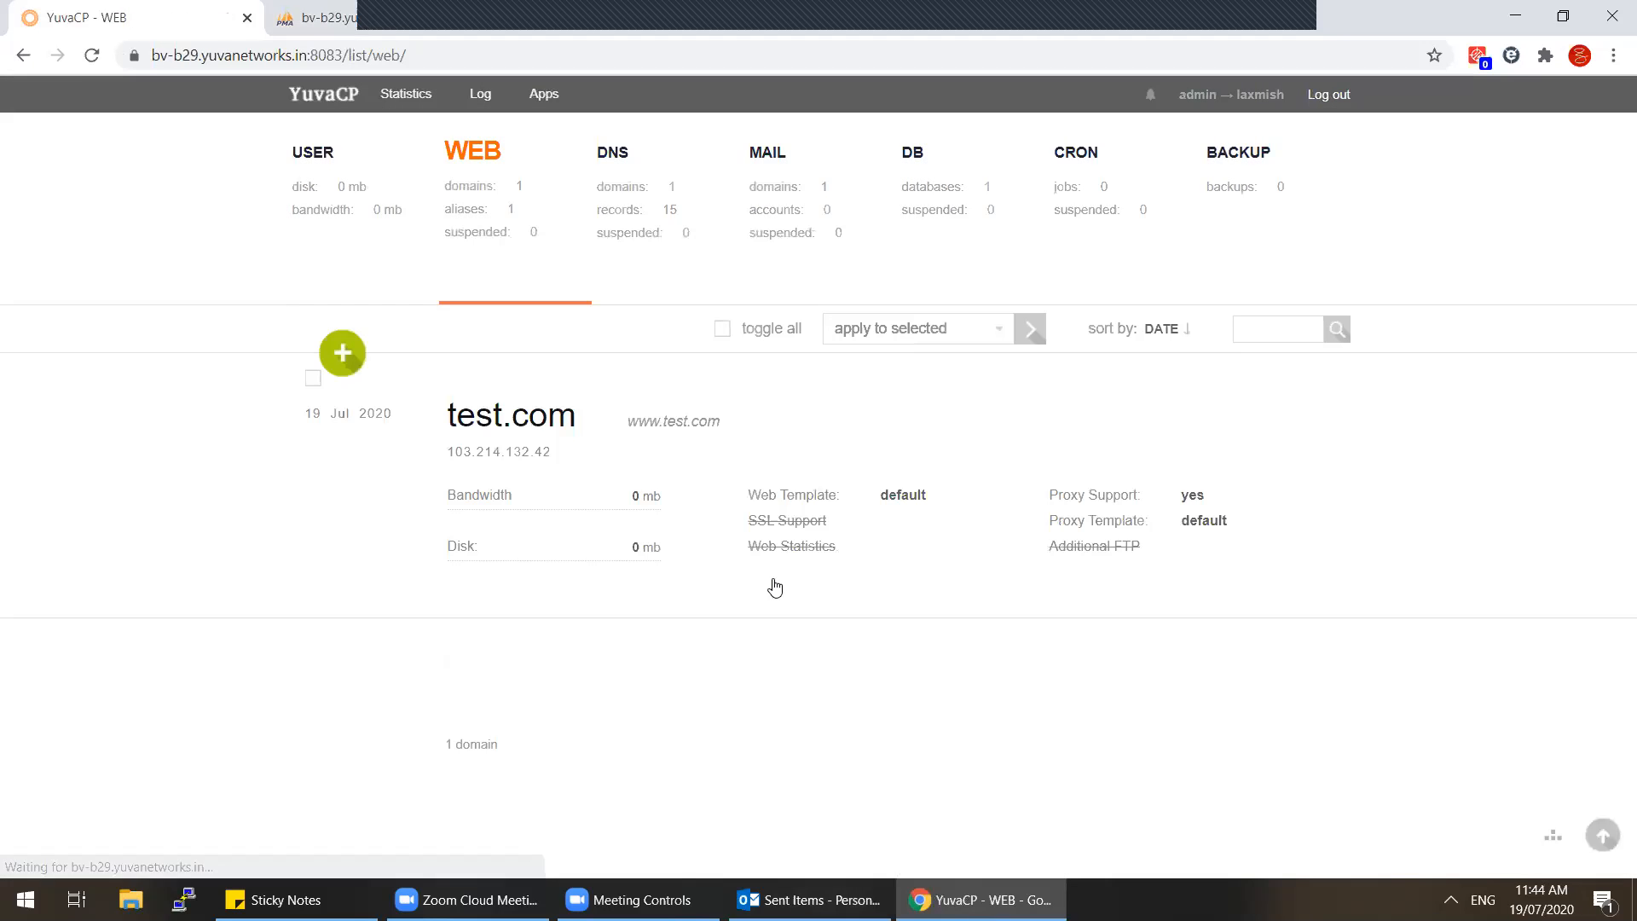
left_click(1306, 373)
left_click(746, 568)
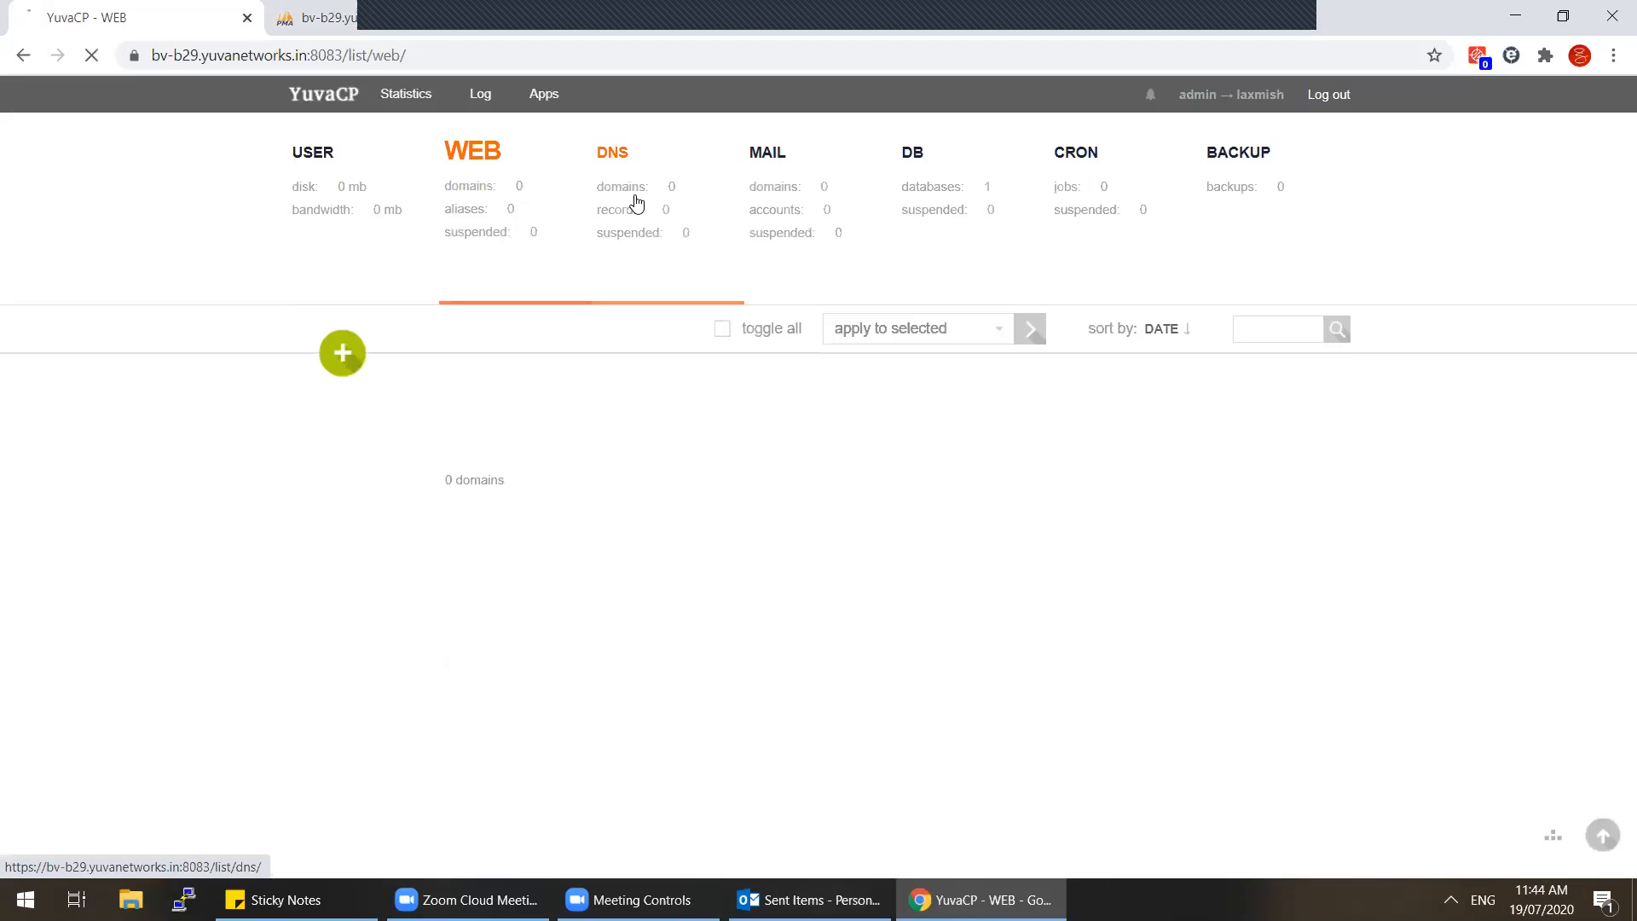
Step: Delete the test database, confirm no web domains remain, and log out to admin
left_click(635, 202)
left_click(930, 184)
left_click(1306, 374)
left_click(741, 560)
left_click(483, 233)
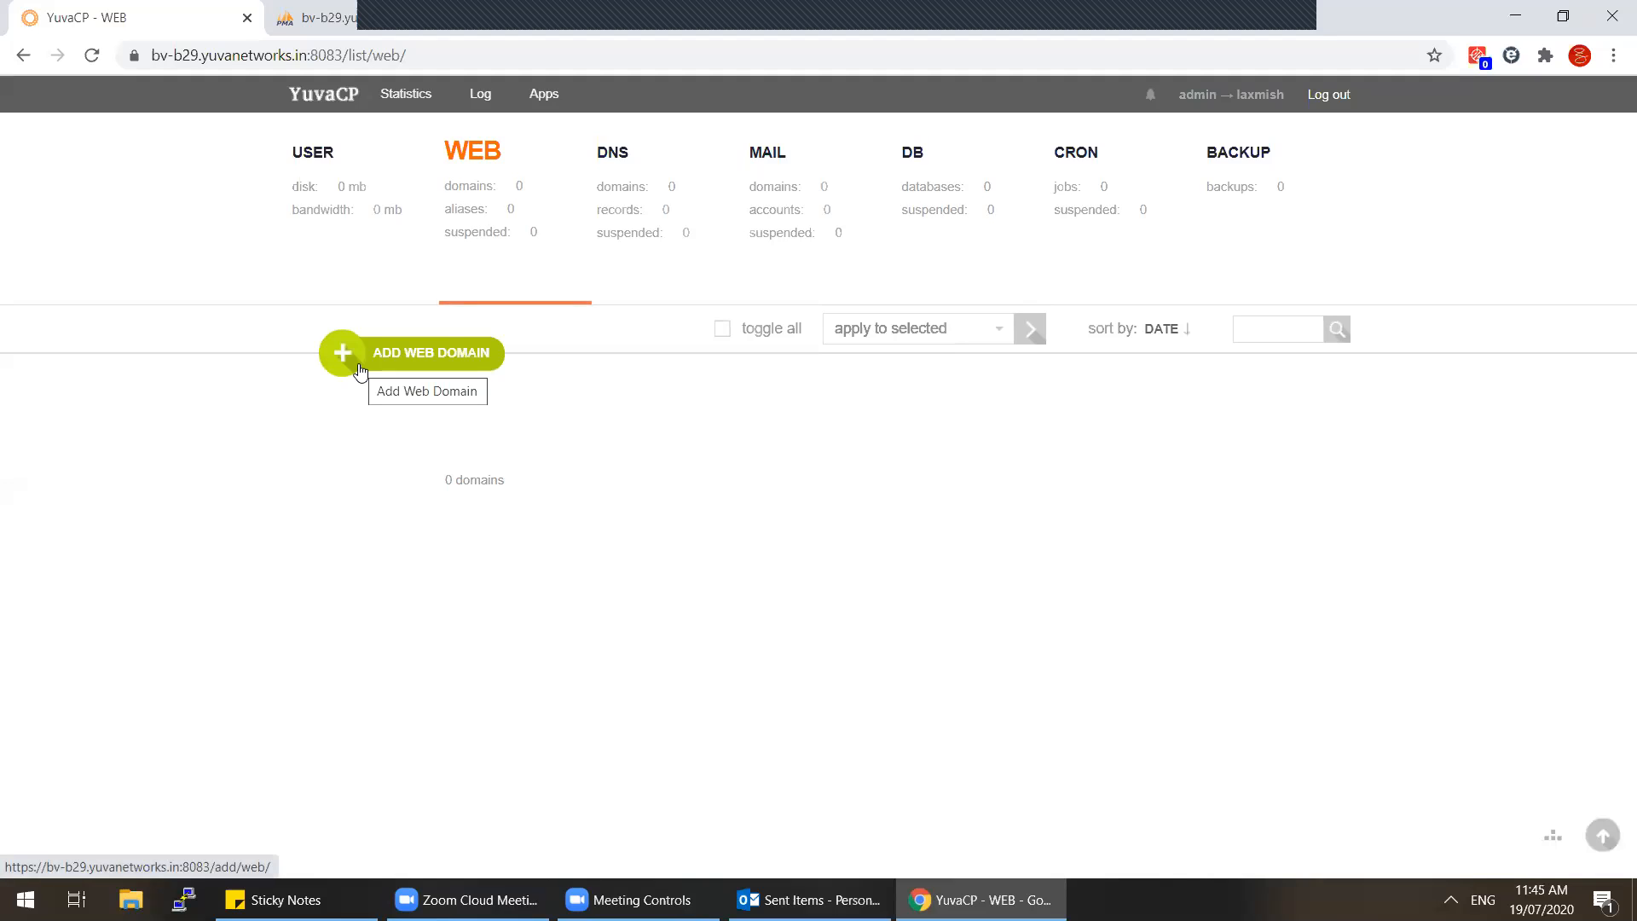
left_click(1330, 95)
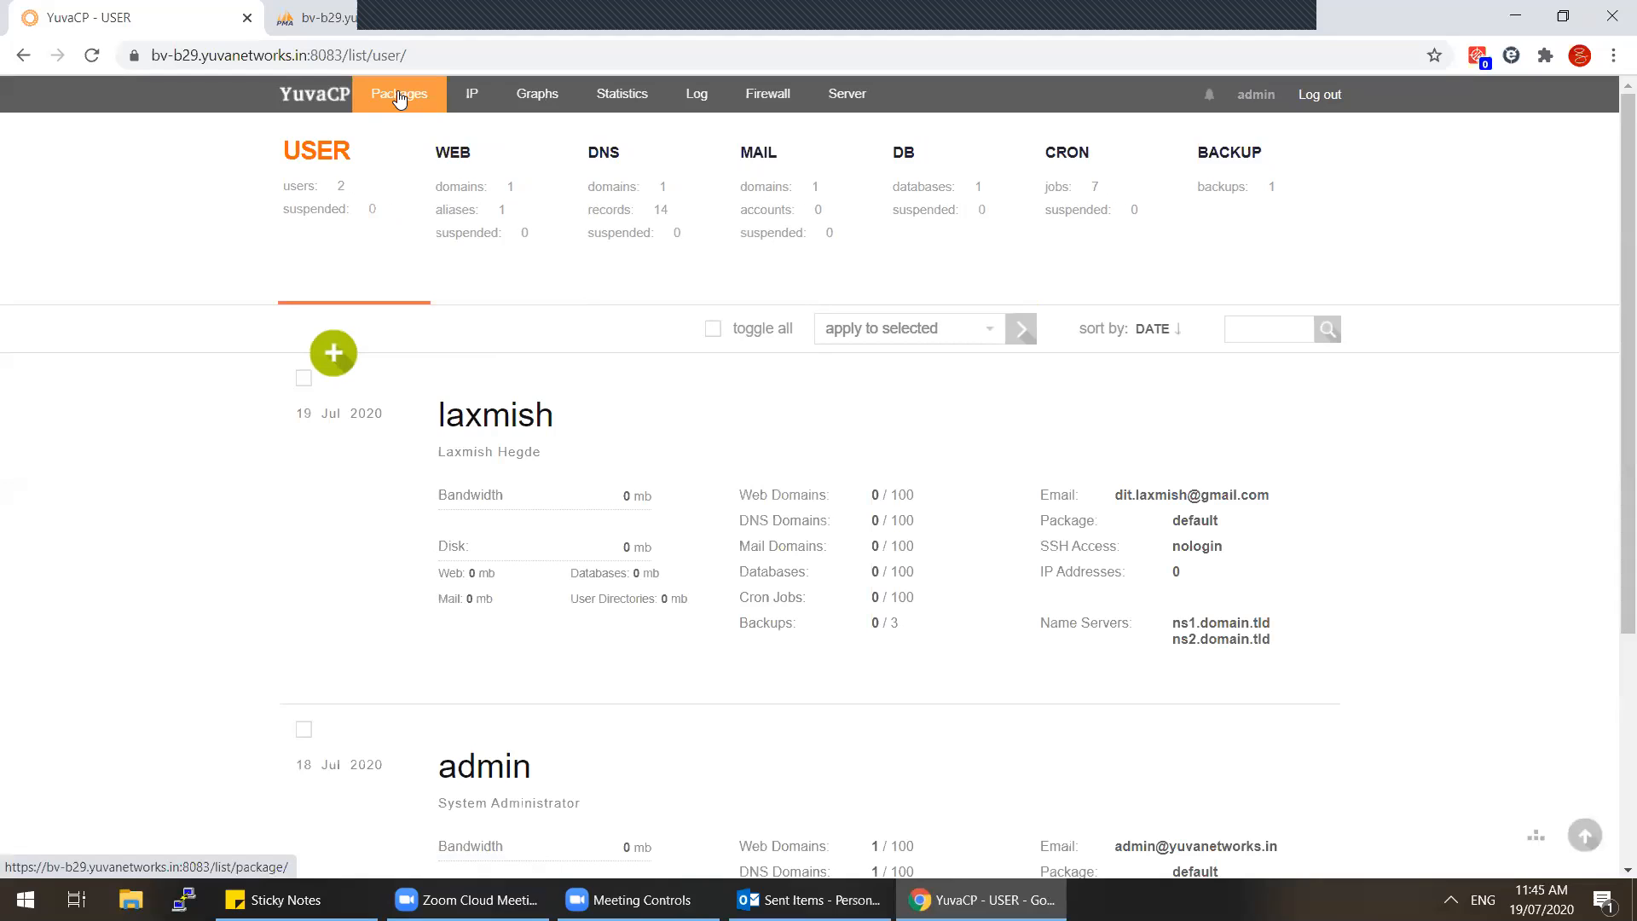
Step: Open the hosting user's settings down to default name servers ns1.domain.tld and ns2.domain.tld
left_click(1067, 376)
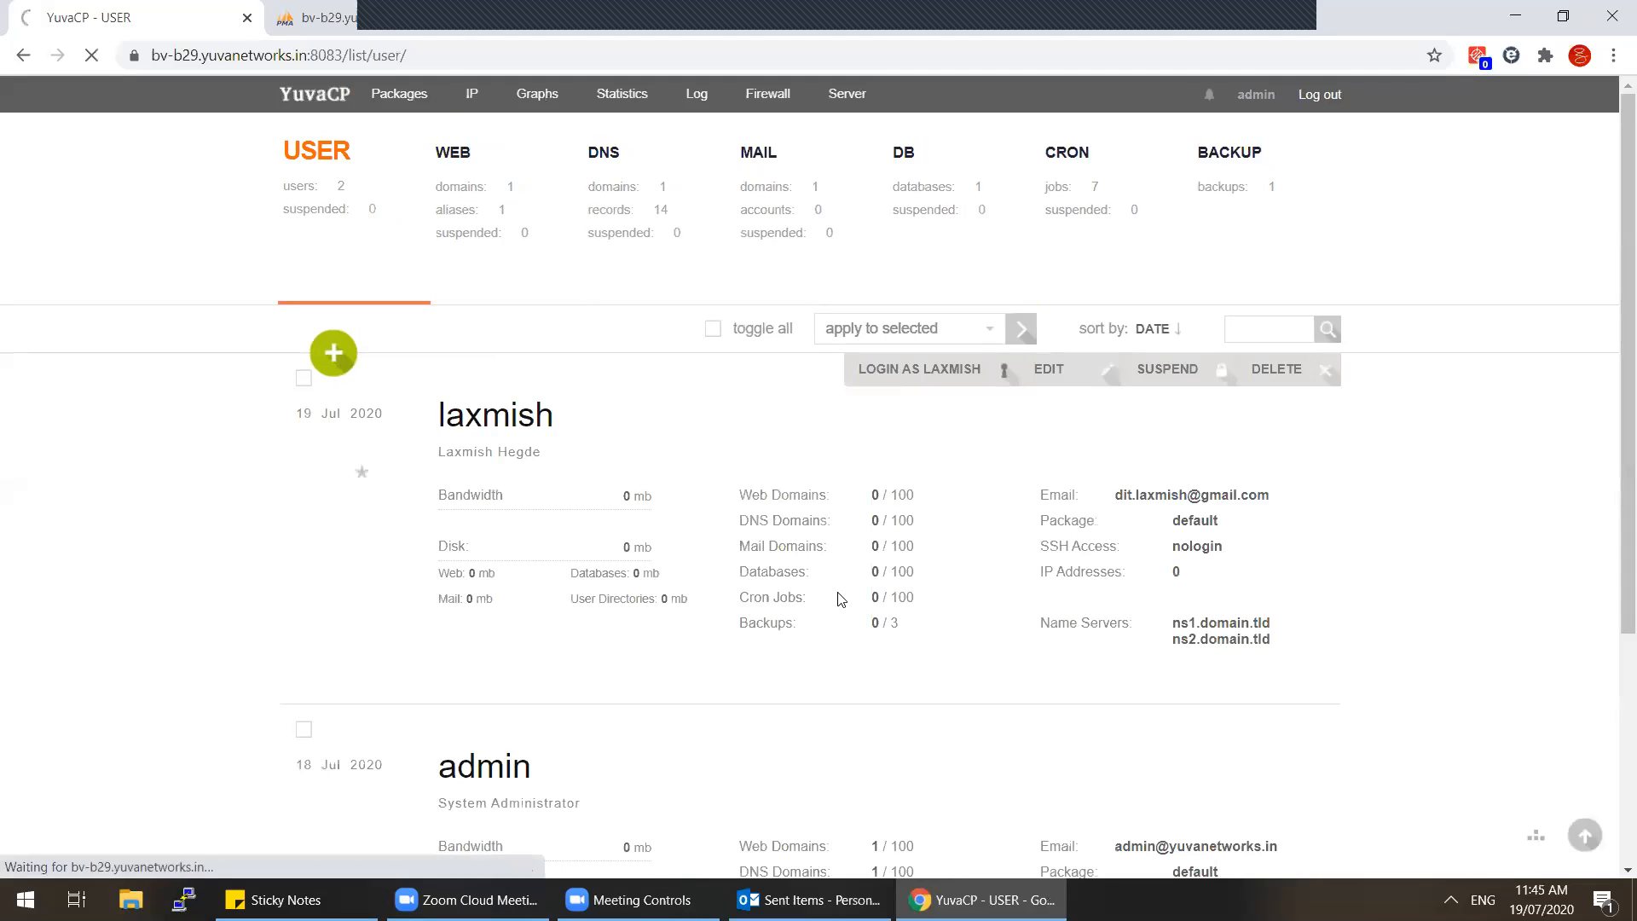
scroll(838, 596, "down", 7)
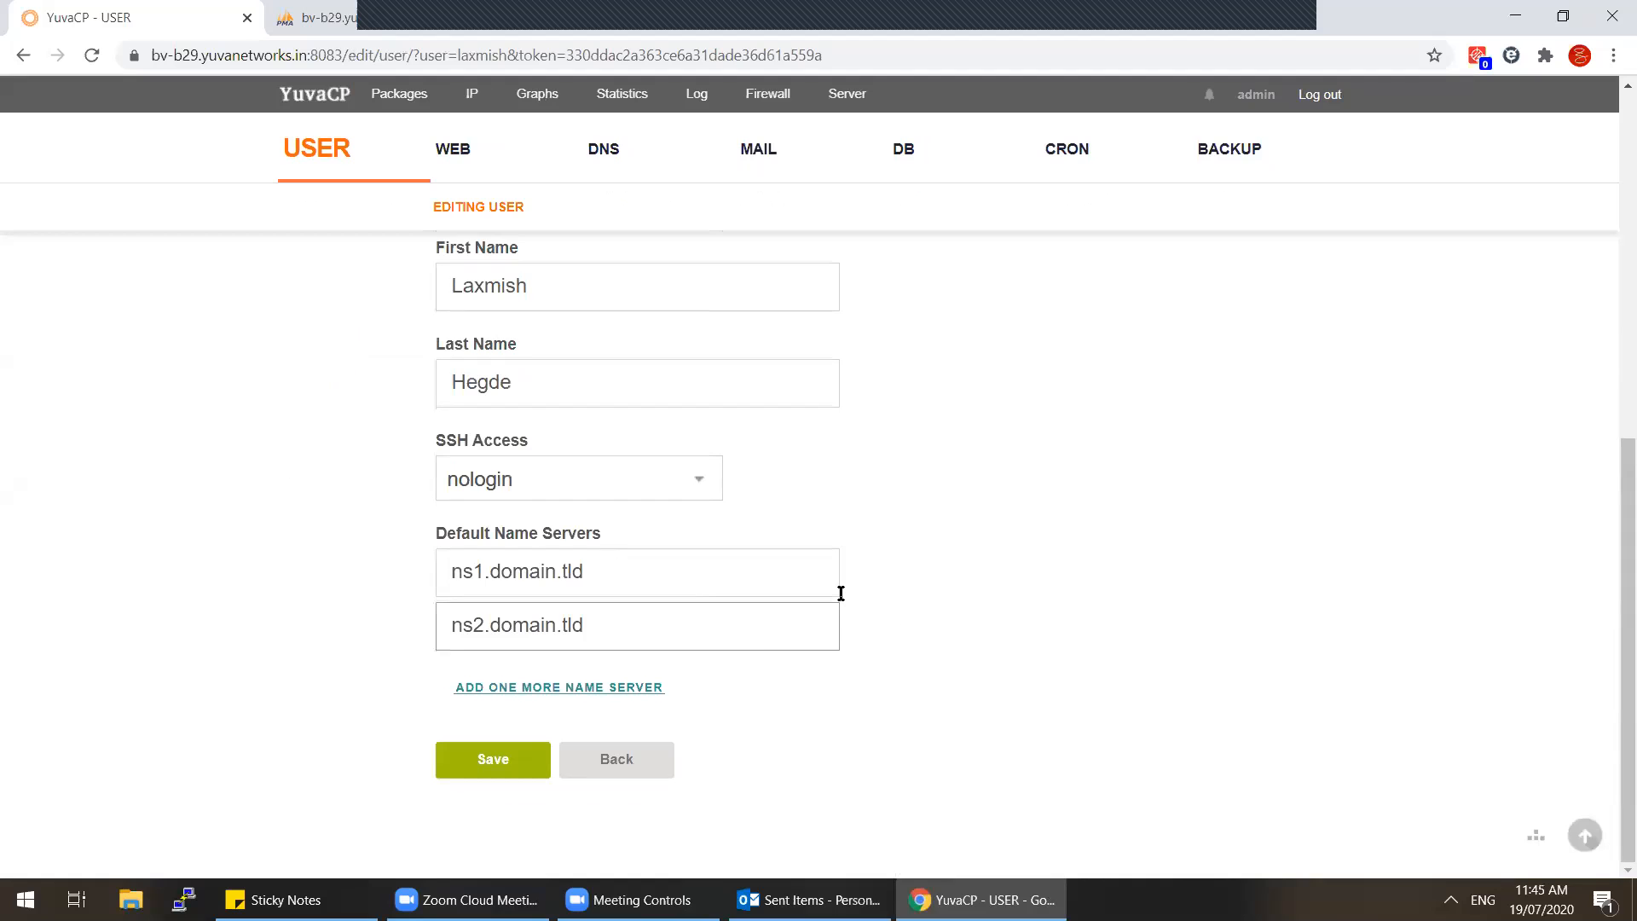
left_click(674, 899)
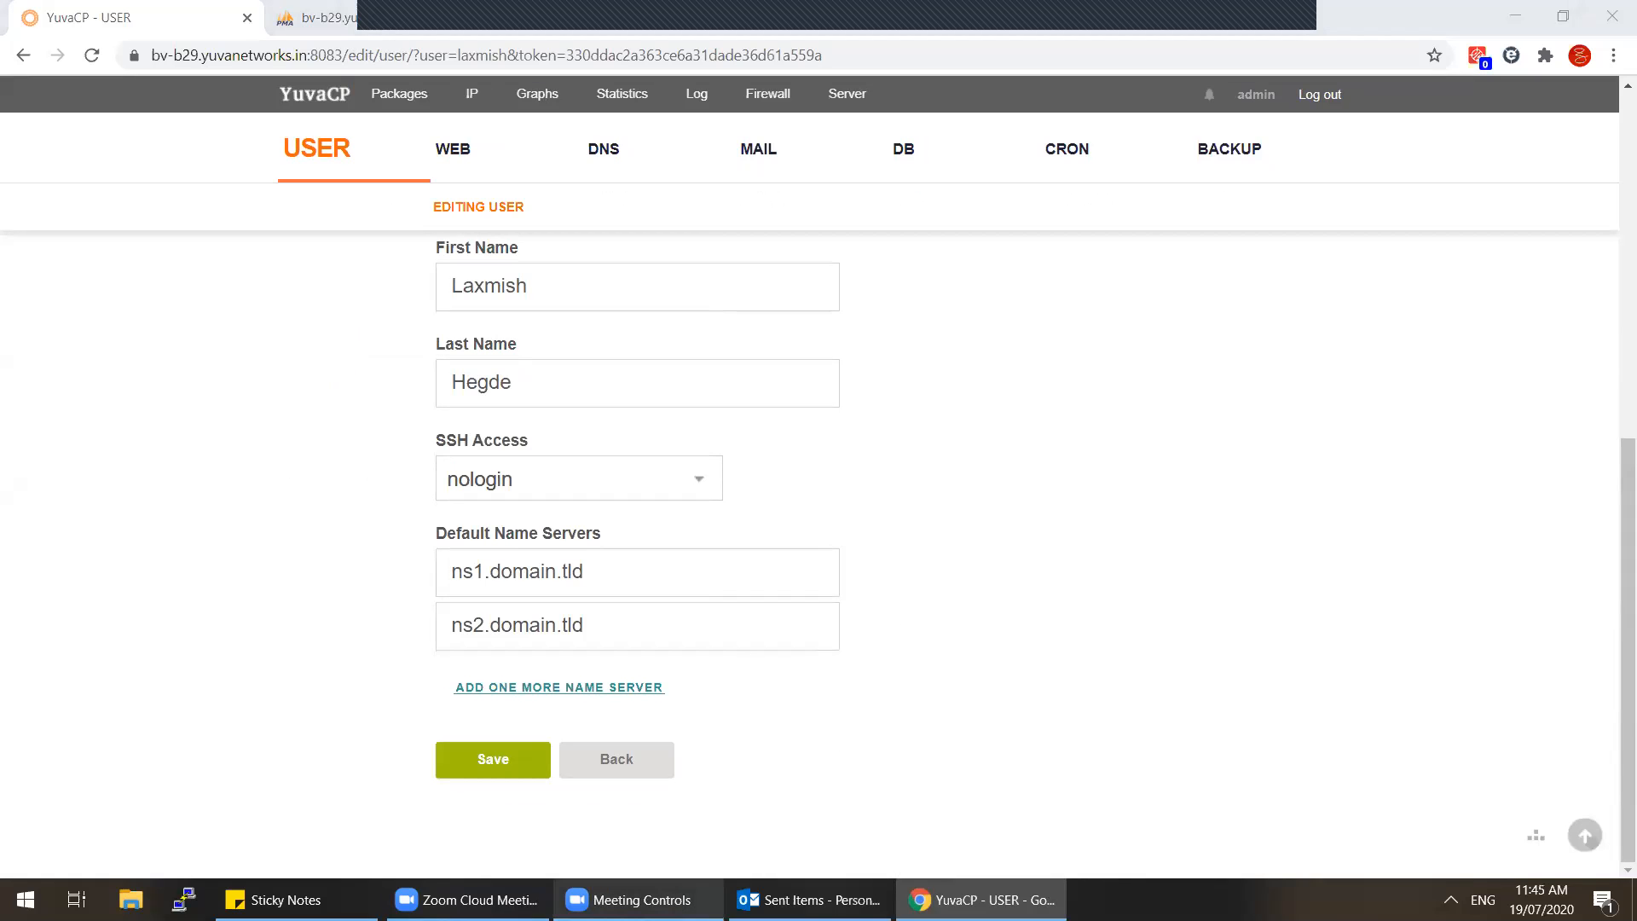
left_click(477, 900)
left_click(477, 899)
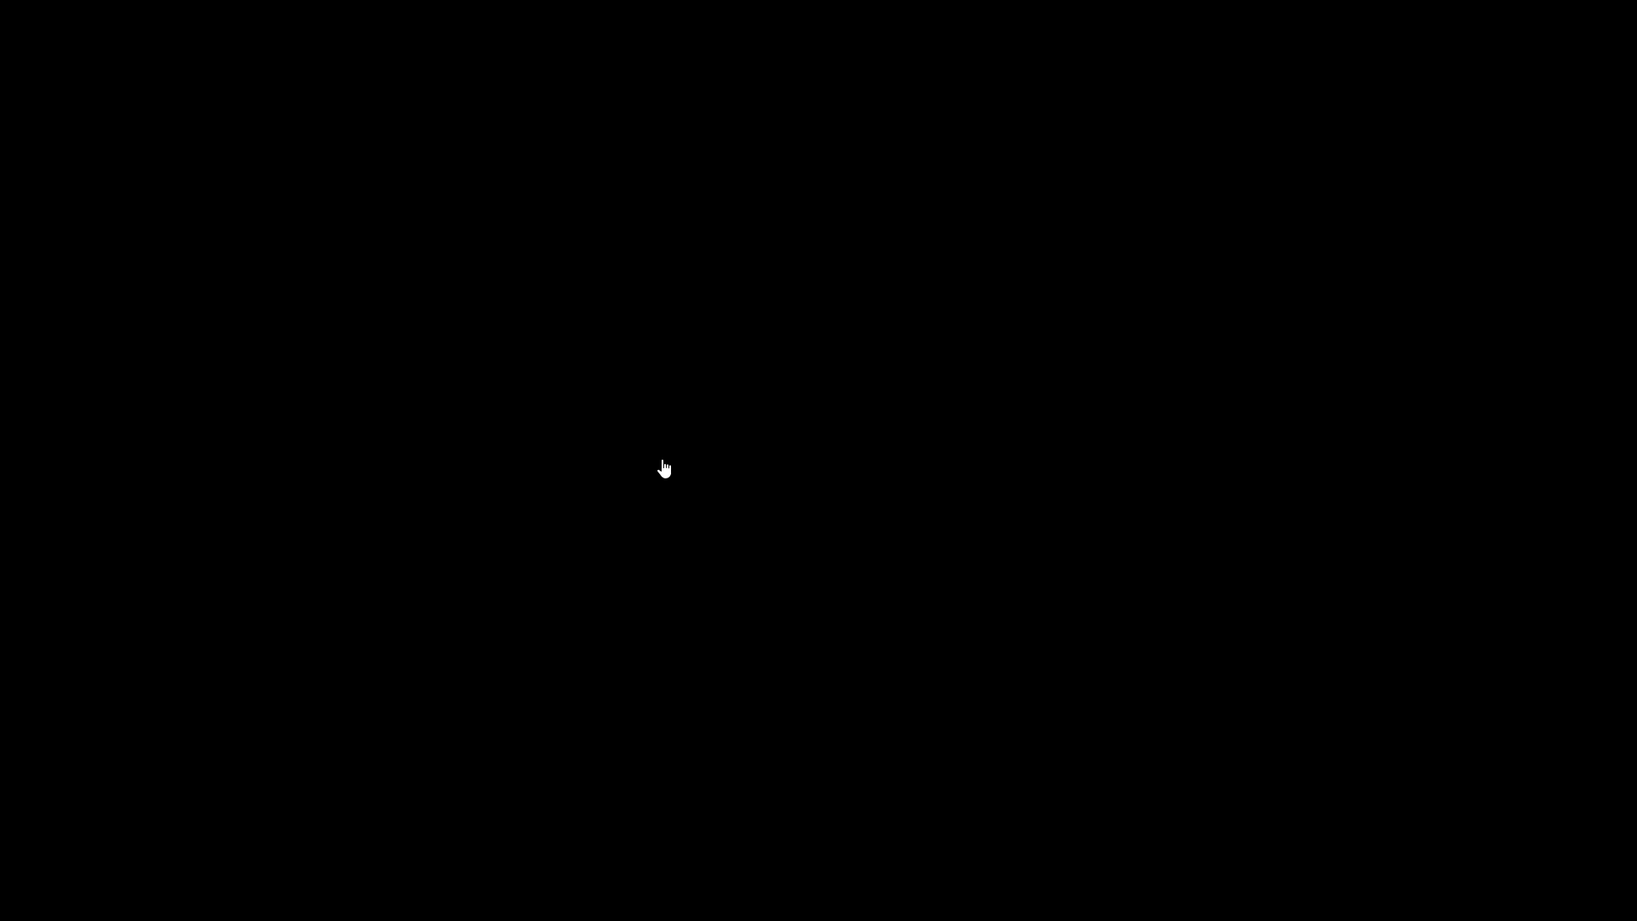
Step: Log out of the bv-b3 YuvaCP control panel
left_click(1325, 95)
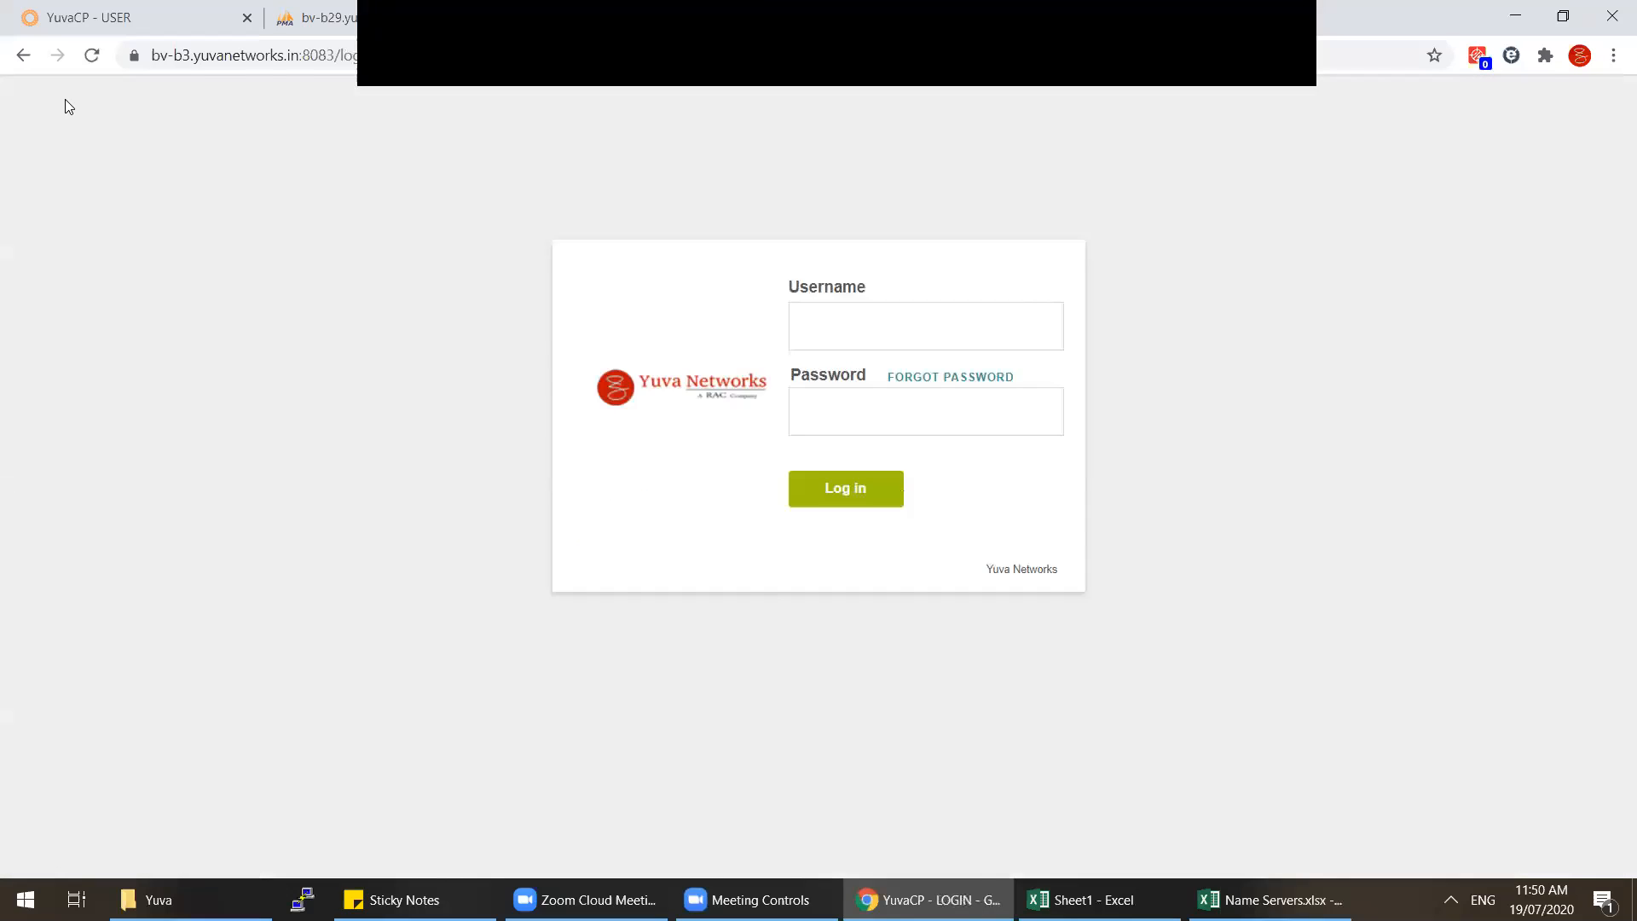
Step: On the bv-b29 user list, select the customer's name server ns34.yuvanetworks.in
left_click(158, 18)
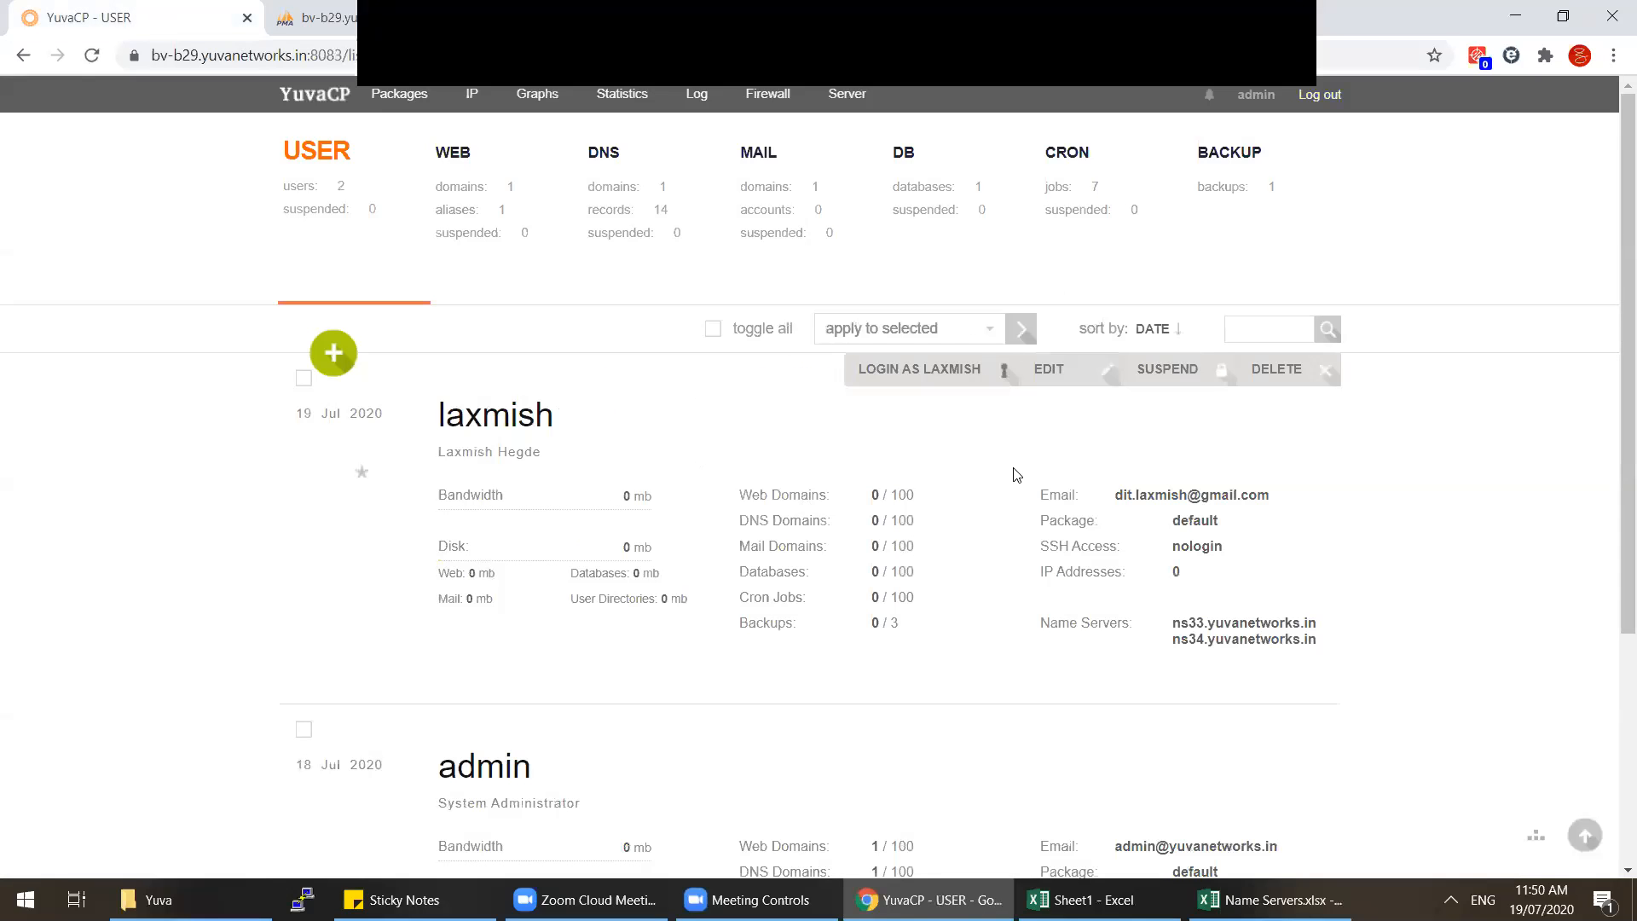
left_click_drag(1321, 641, 1157, 631)
triple_click(1190, 623)
double_click(1180, 640)
triple_click(1180, 641)
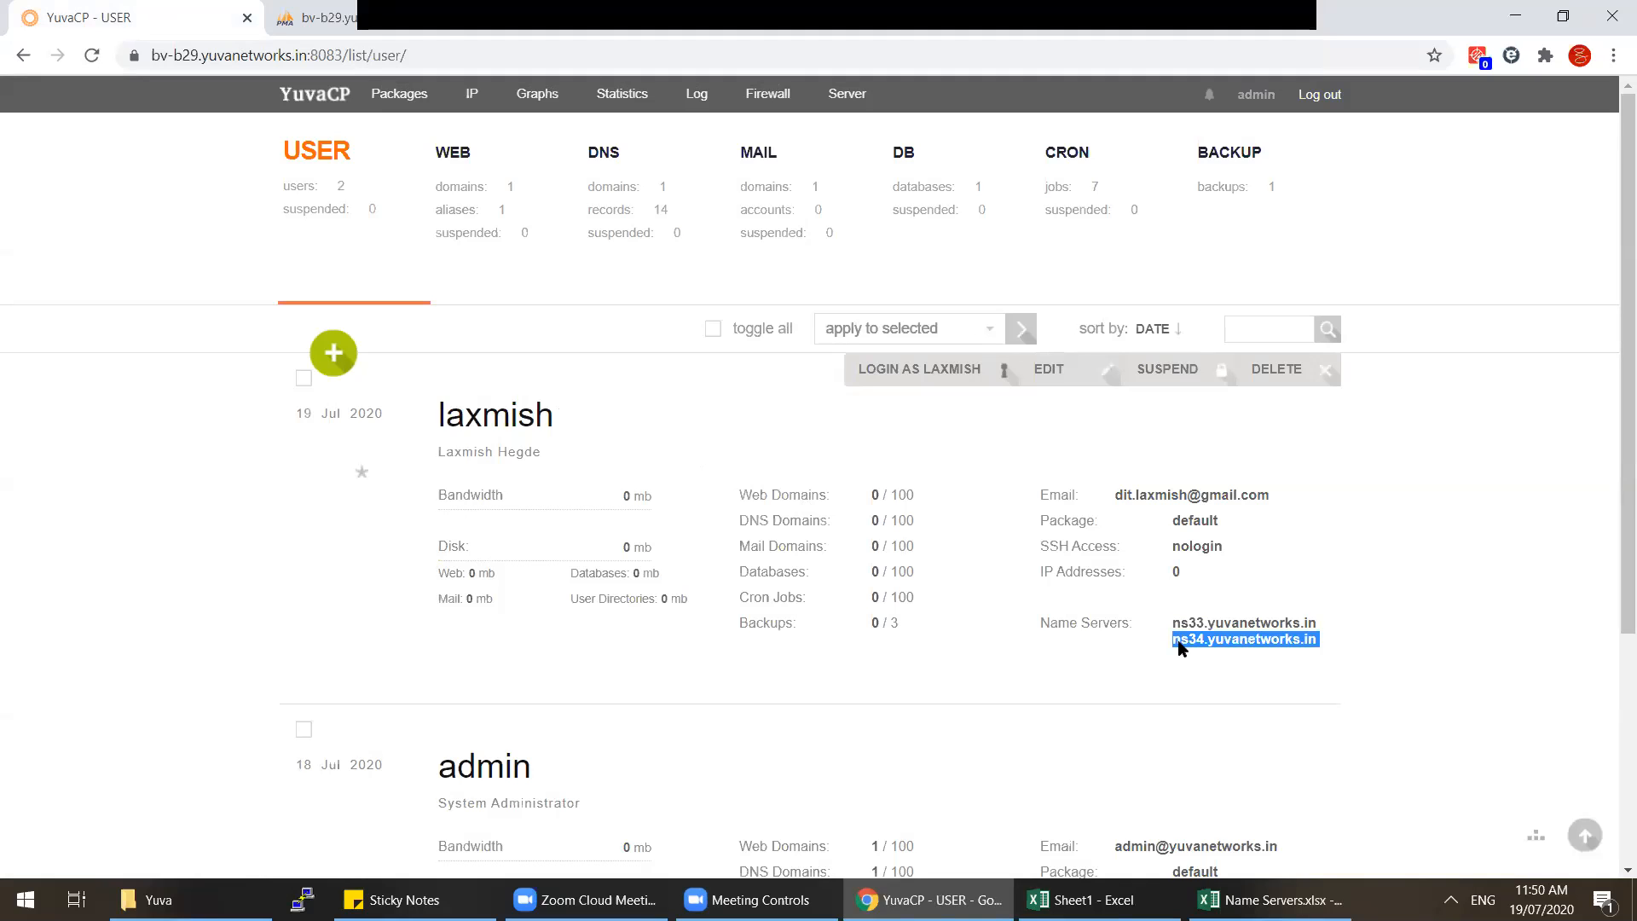
Step: Log in as the customer's user, start a new web domain, and restore the browser window
left_click(862, 369)
left_click(763, 555)
left_click(529, 234)
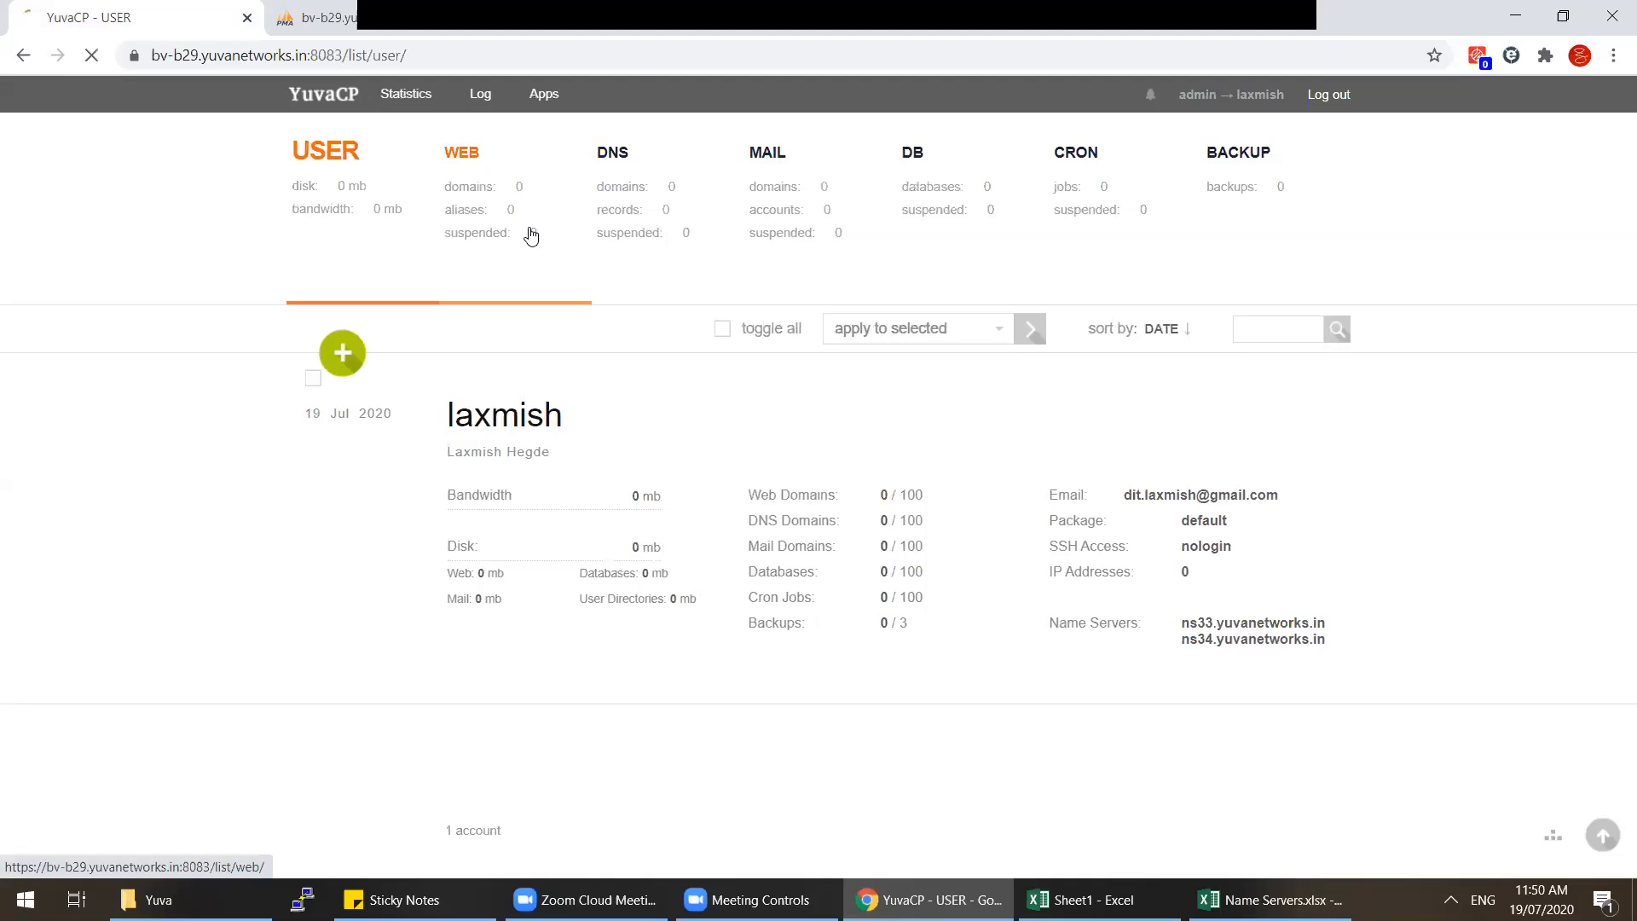
left_click(350, 357)
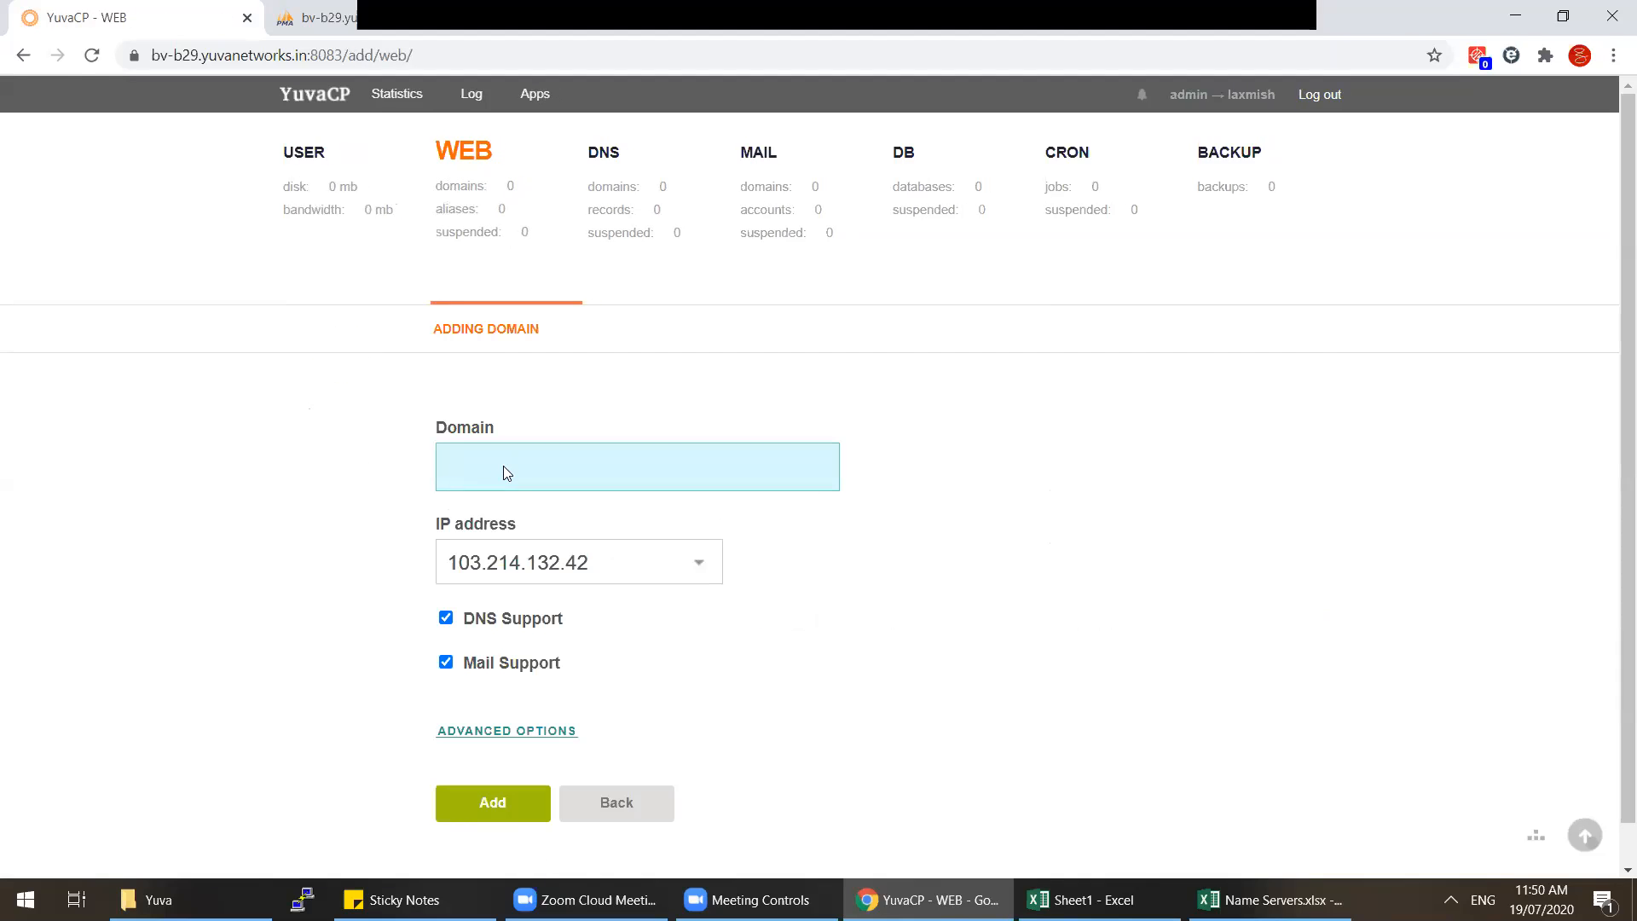
left_click(1548, 19)
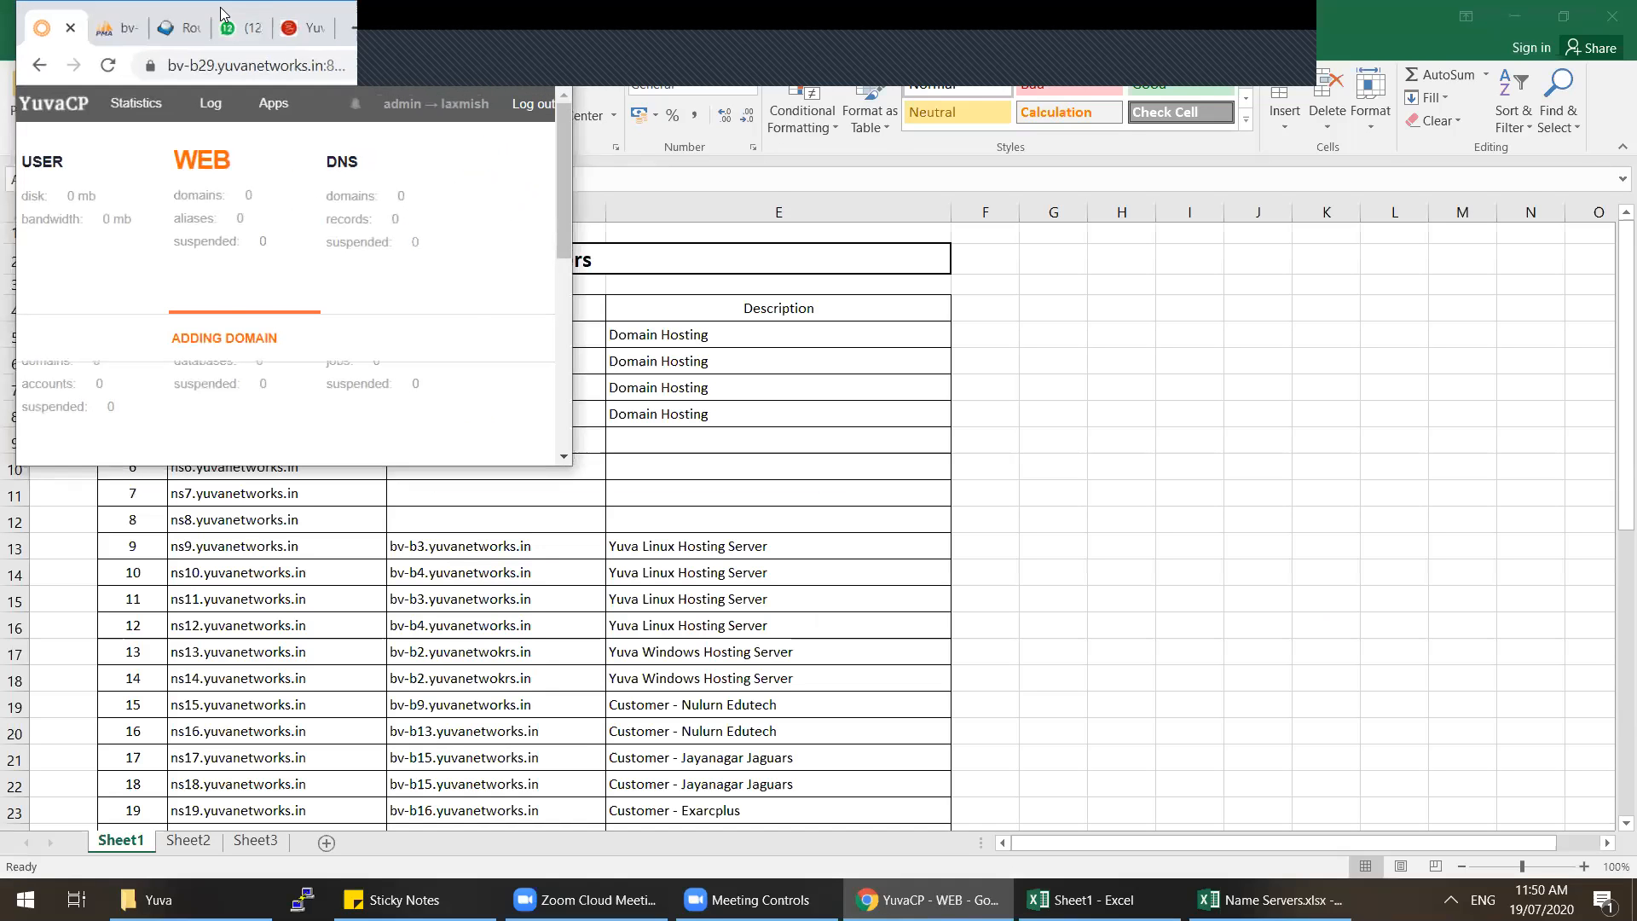
left_click_drag(224, 5, 592, 256)
Step: Copy divit-tech.com from the customer's WhatsApp chat into the new domain's Domain field
left_click(605, 278)
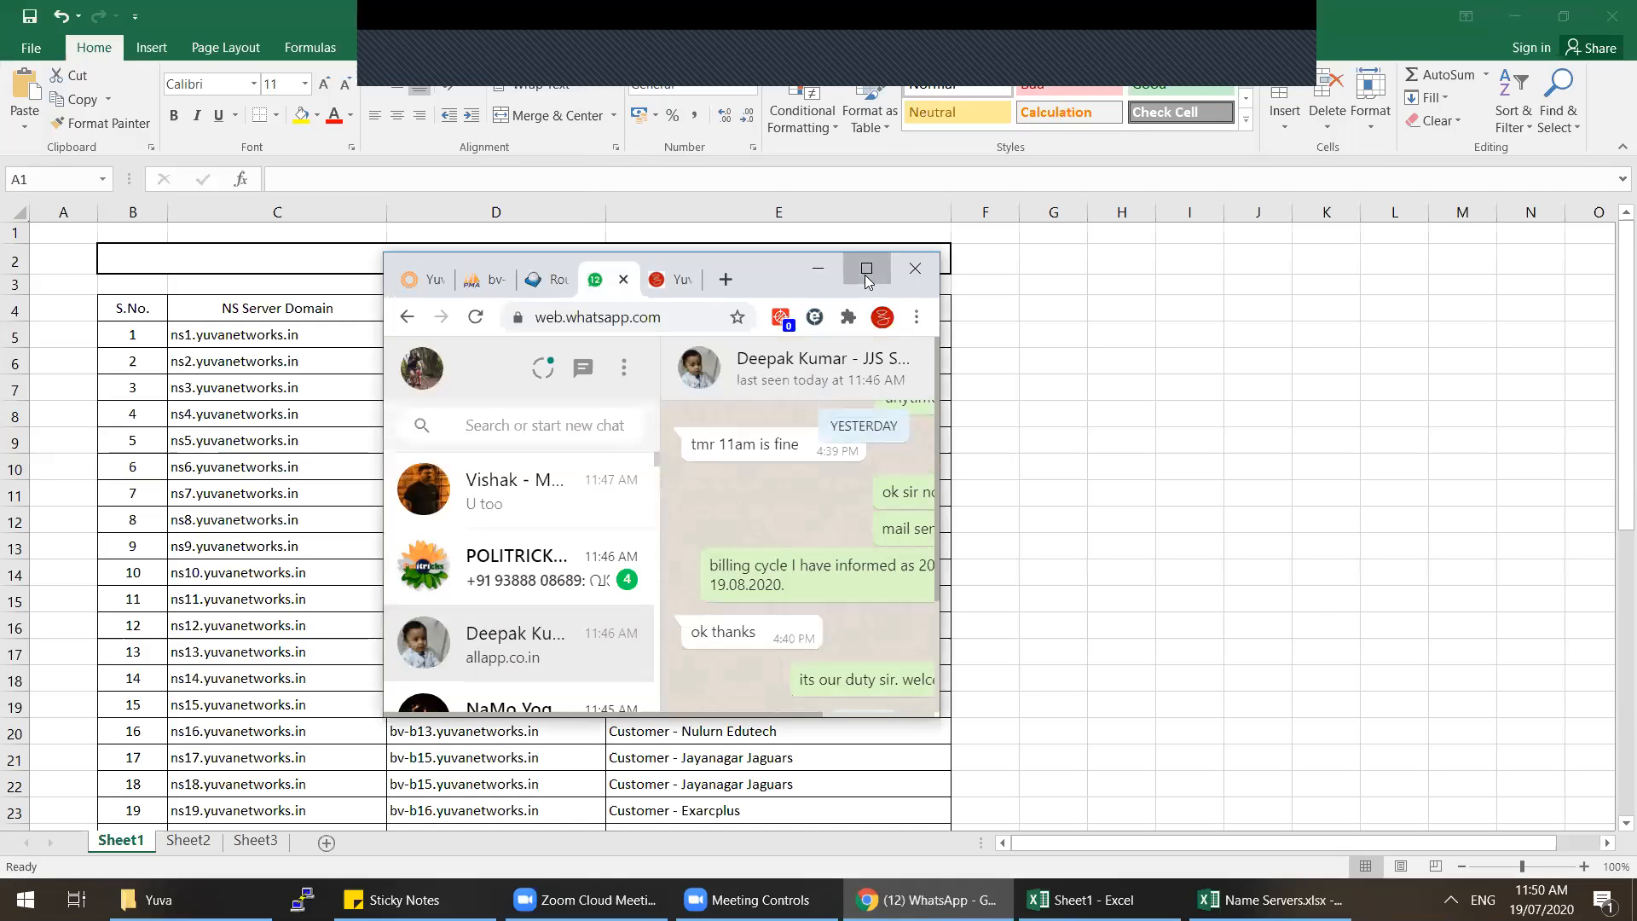
left_click(869, 278)
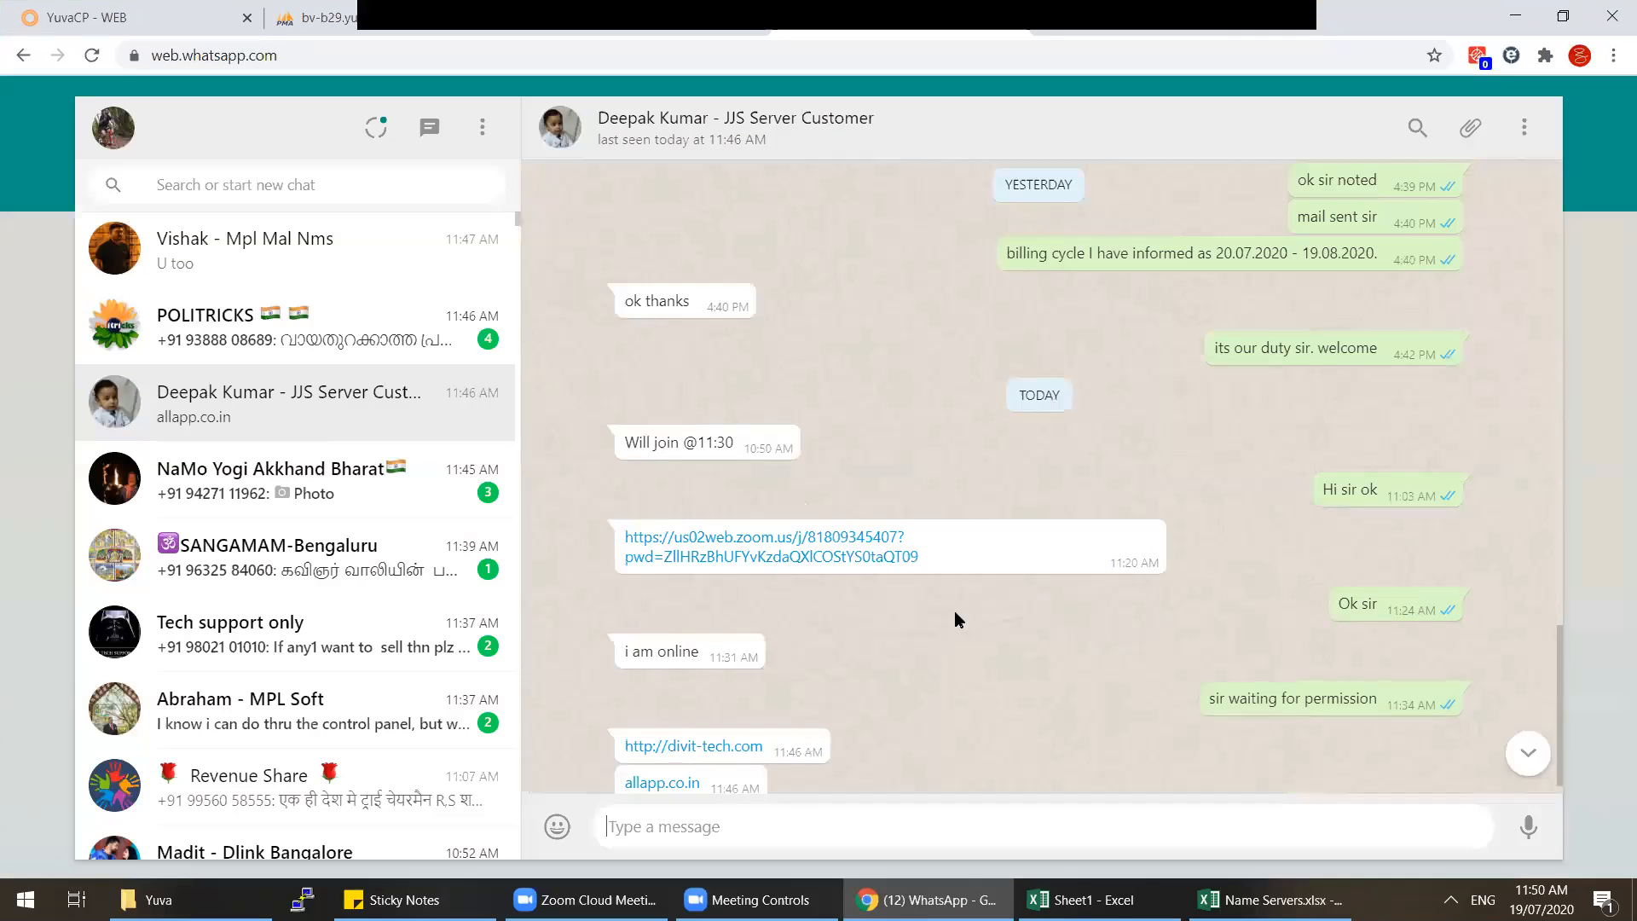
left_click_drag(762, 721, 667, 722)
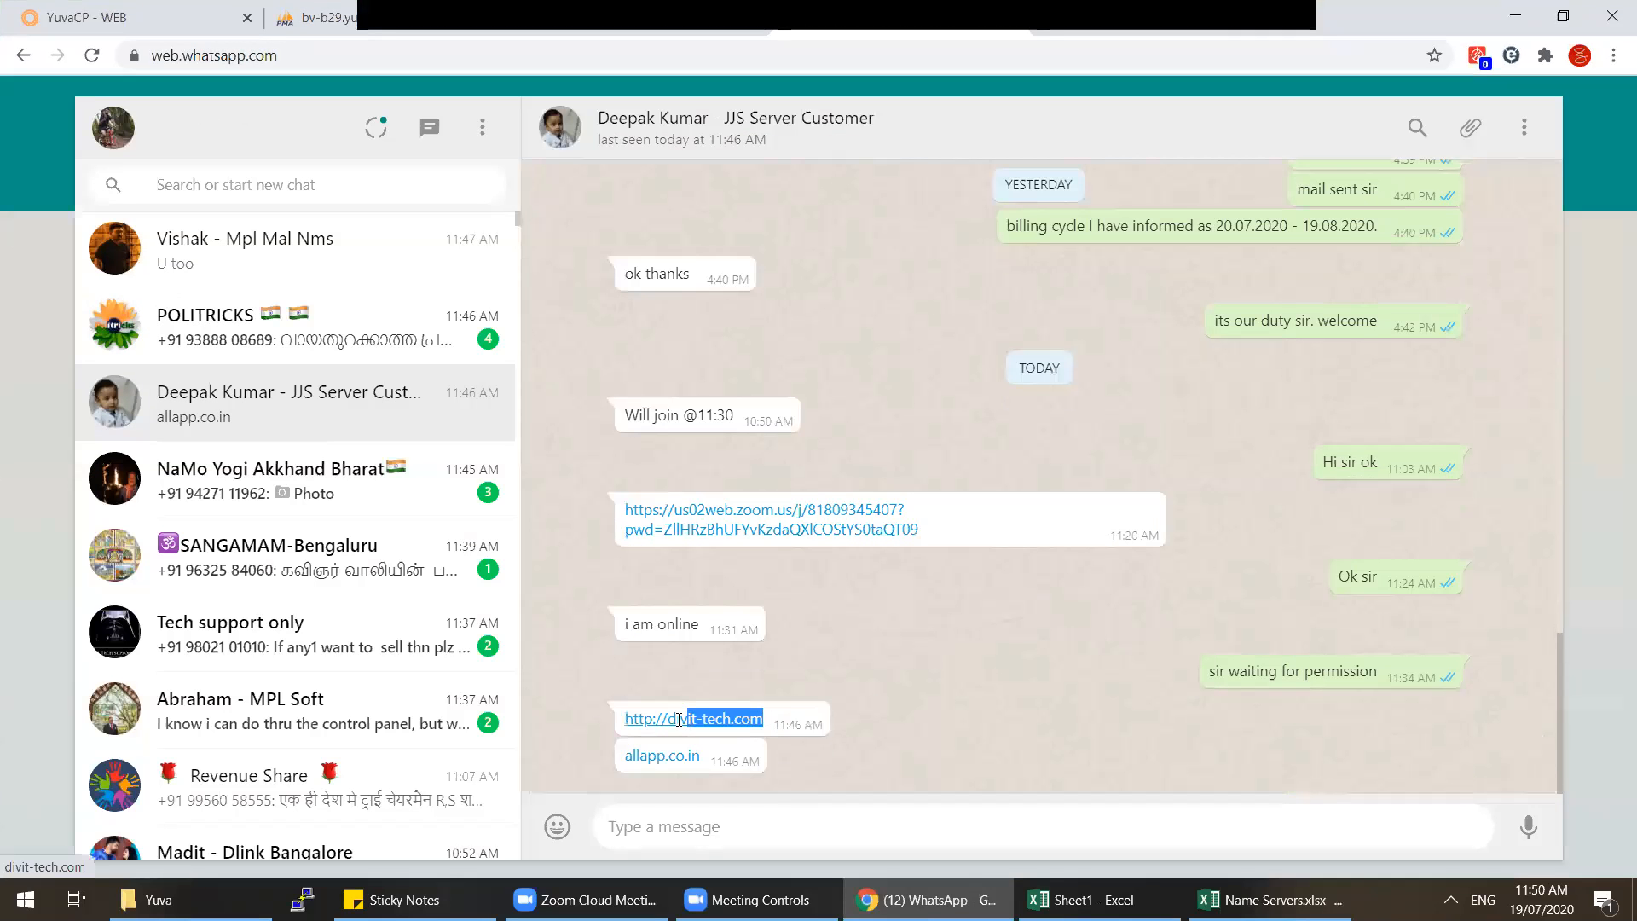
key("ctrl+c")
left_click(194, 11)
key("ctrl+v")
Step: Set Web Statistics to awstats and create the divit-tech.com web domain
left_click(534, 732)
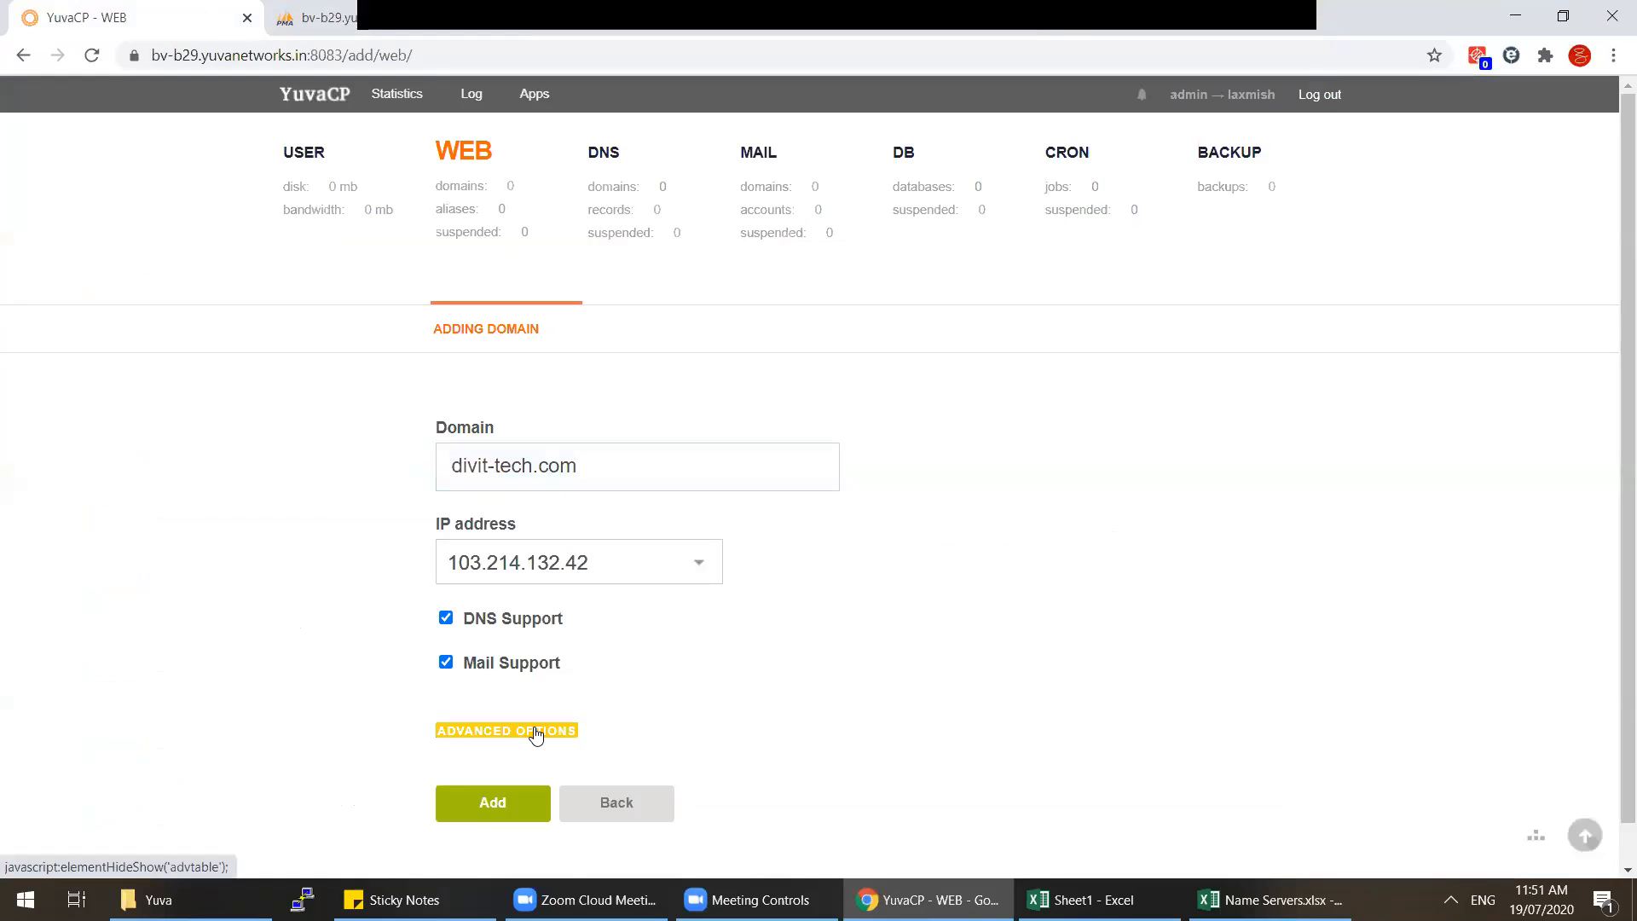
scroll(669, 672, "down", 6)
scroll(672, 671, "down", 2)
left_click(571, 608)
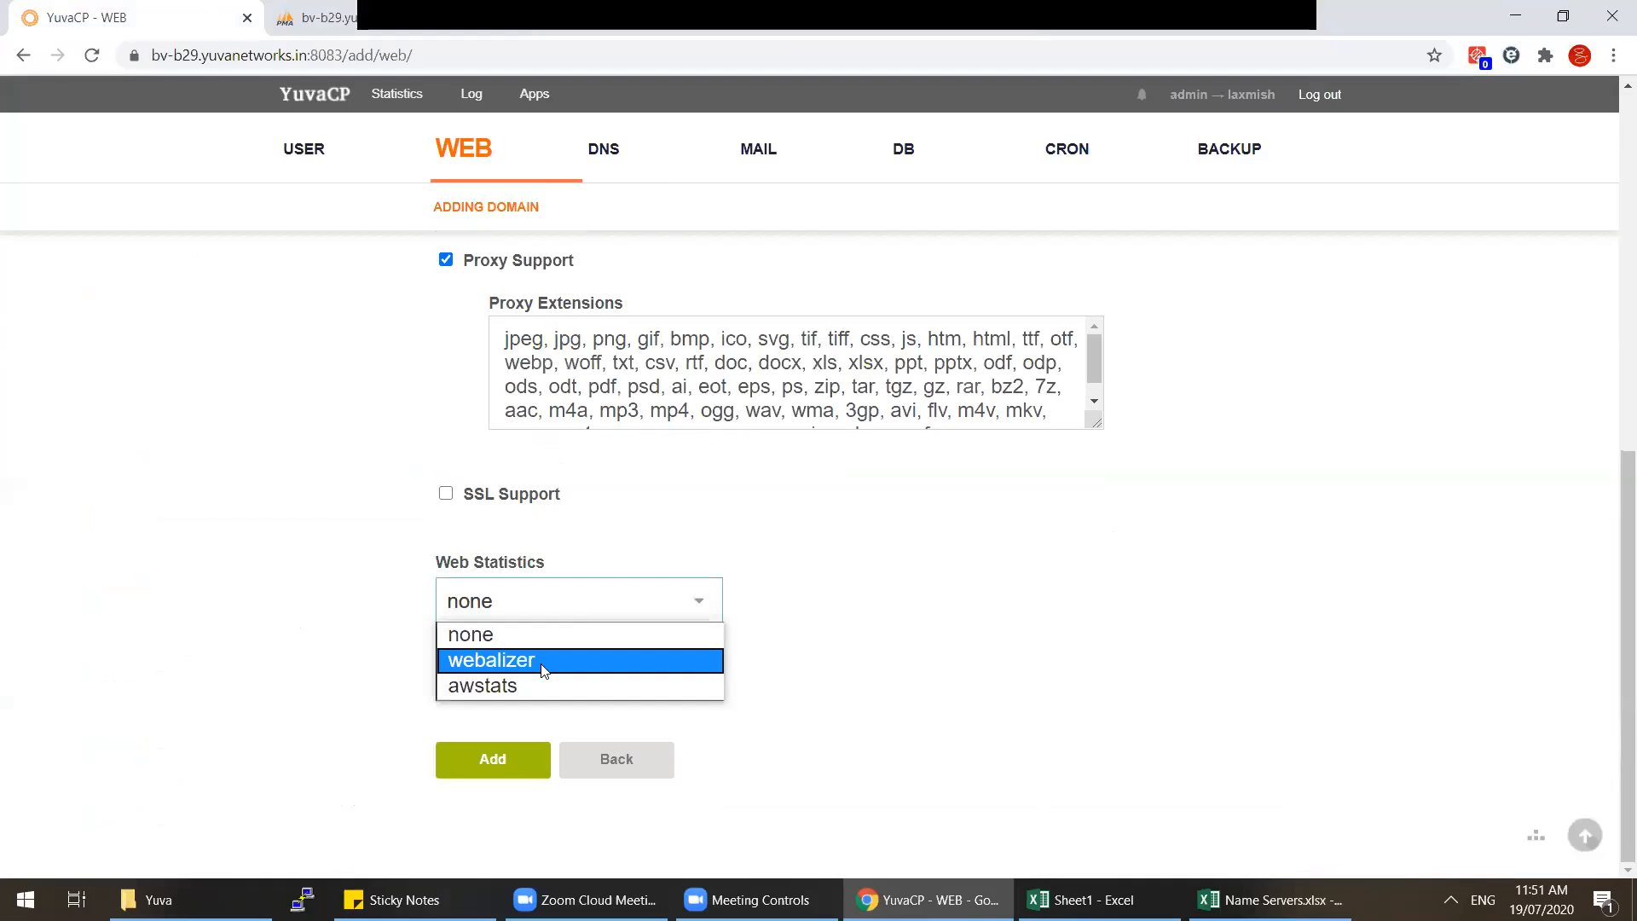
left_click(559, 682)
scroll(575, 678, "down", 1)
scroll(577, 674, "up", 7)
scroll(580, 661, "down", 7)
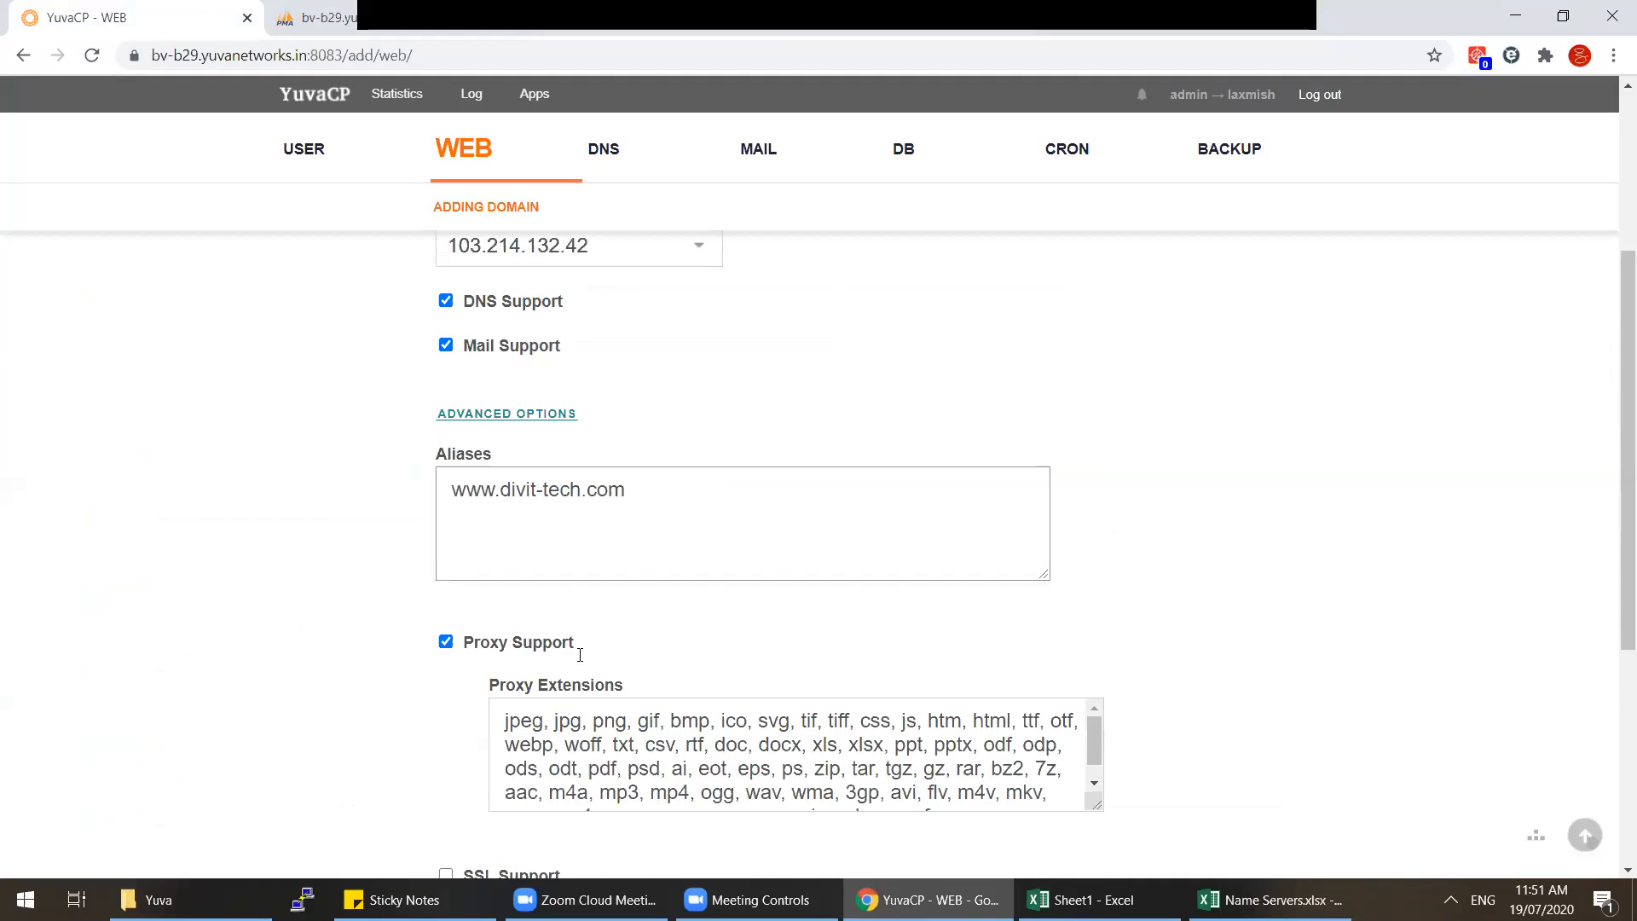
left_click(528, 761)
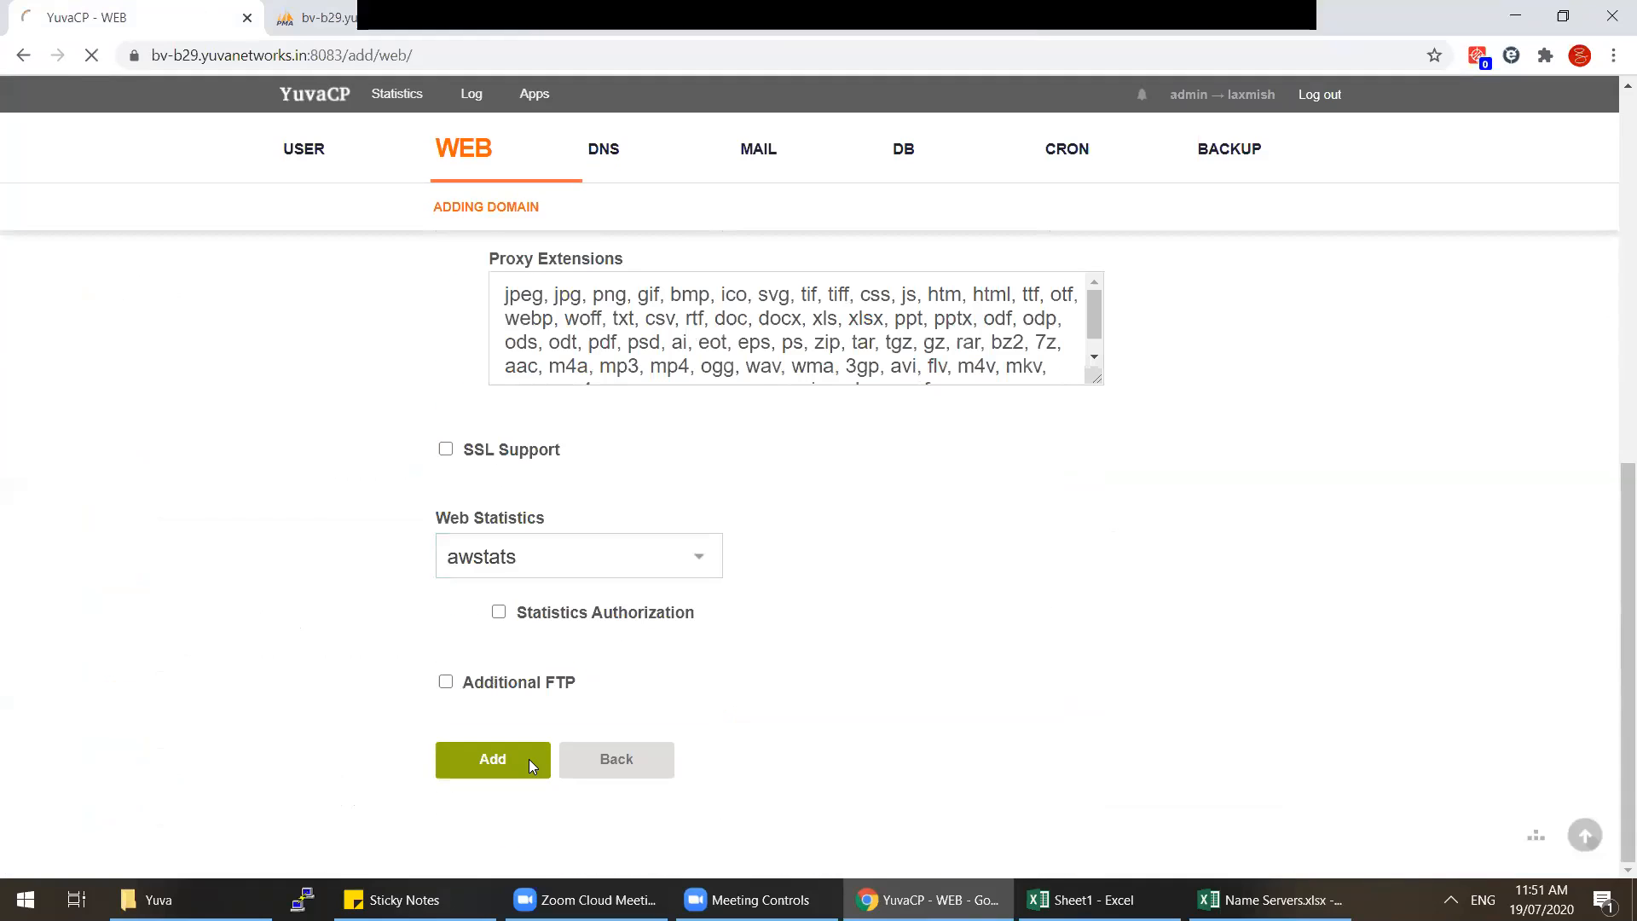
scroll(1072, 525, "up", 8)
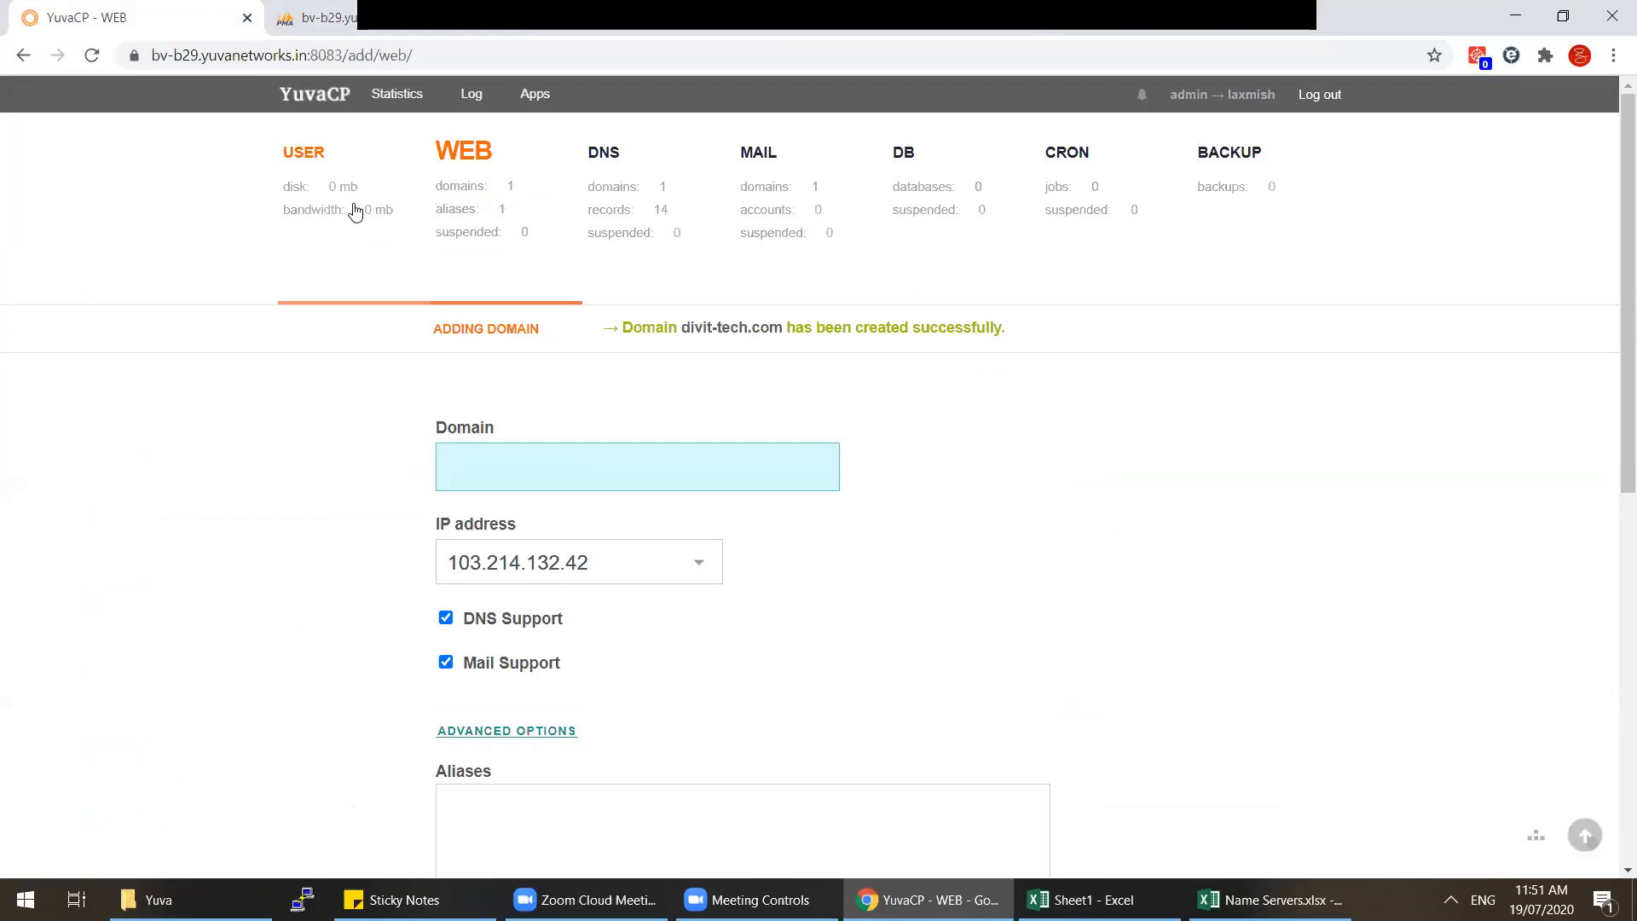
left_click(355, 212)
Step: Highlight the account's ns33 and ns34.yuvanetworks.in name-server lines on the USER page
left_click_drag(1342, 643, 1187, 624)
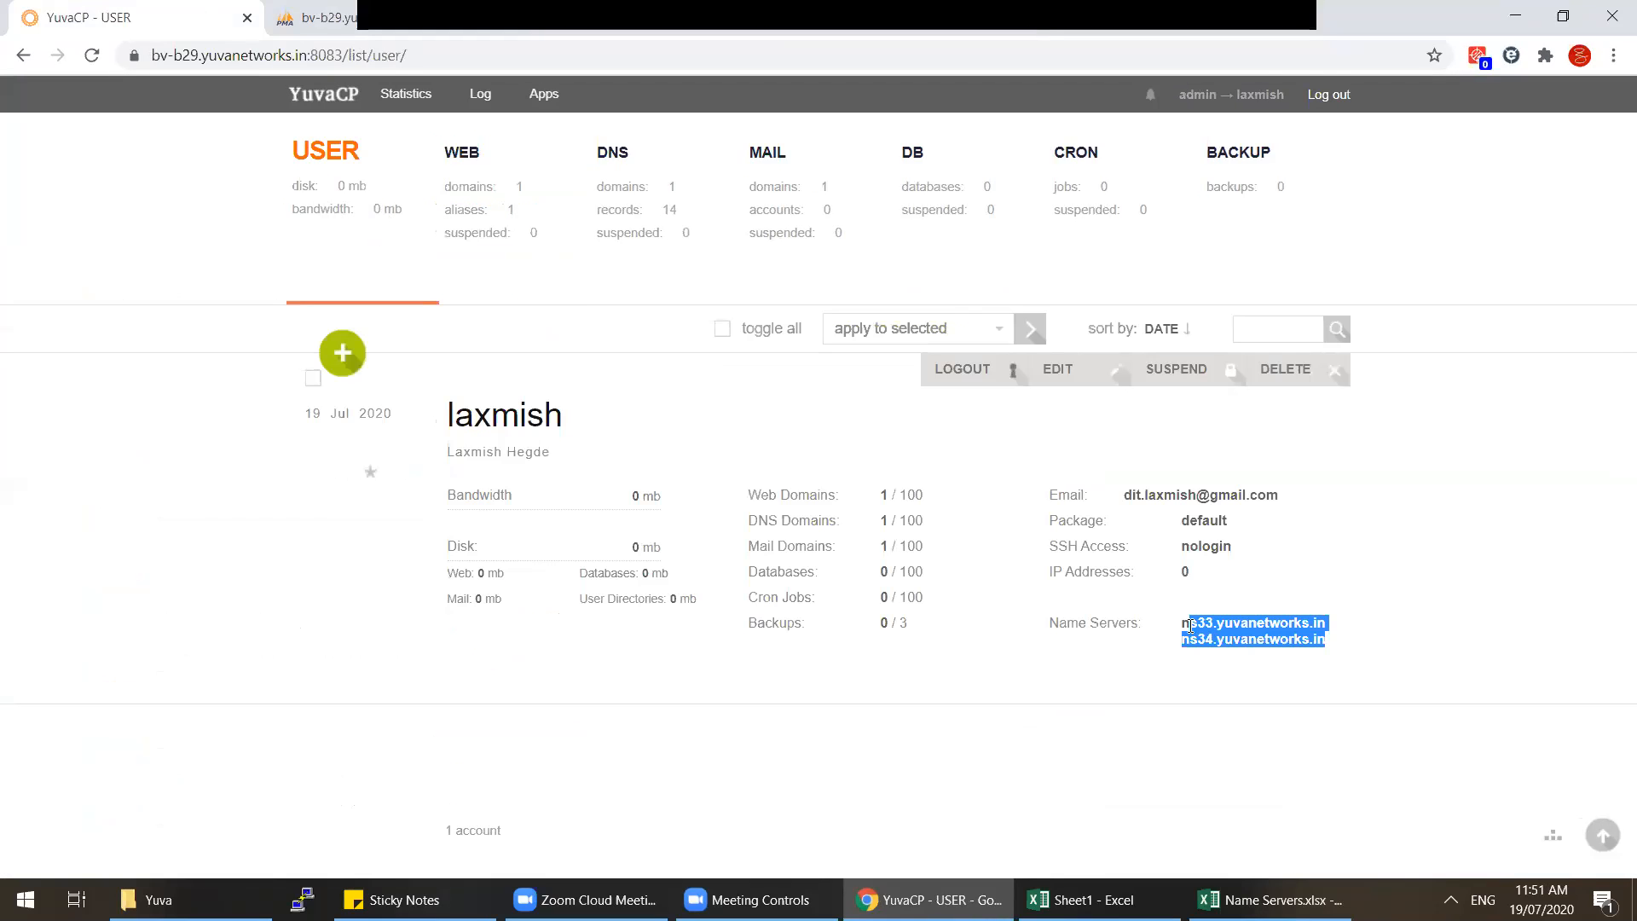
left_click(1221, 654)
triple_click(1187, 624)
left_click(1345, 641)
left_click_drag(1335, 650, 1122, 627)
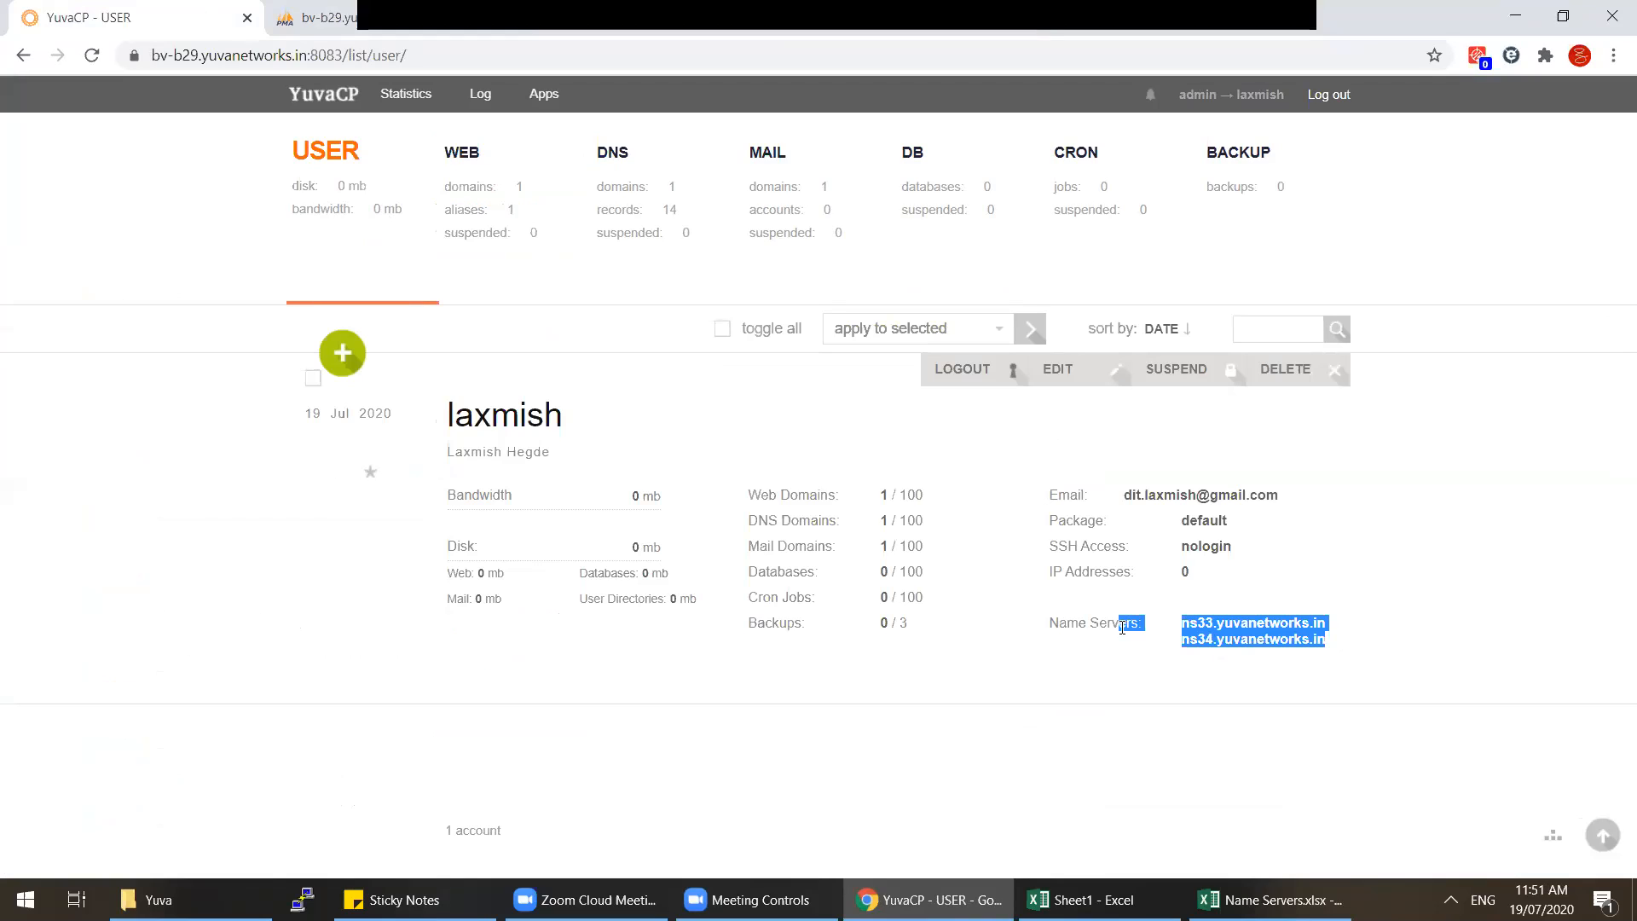
left_click(1181, 631)
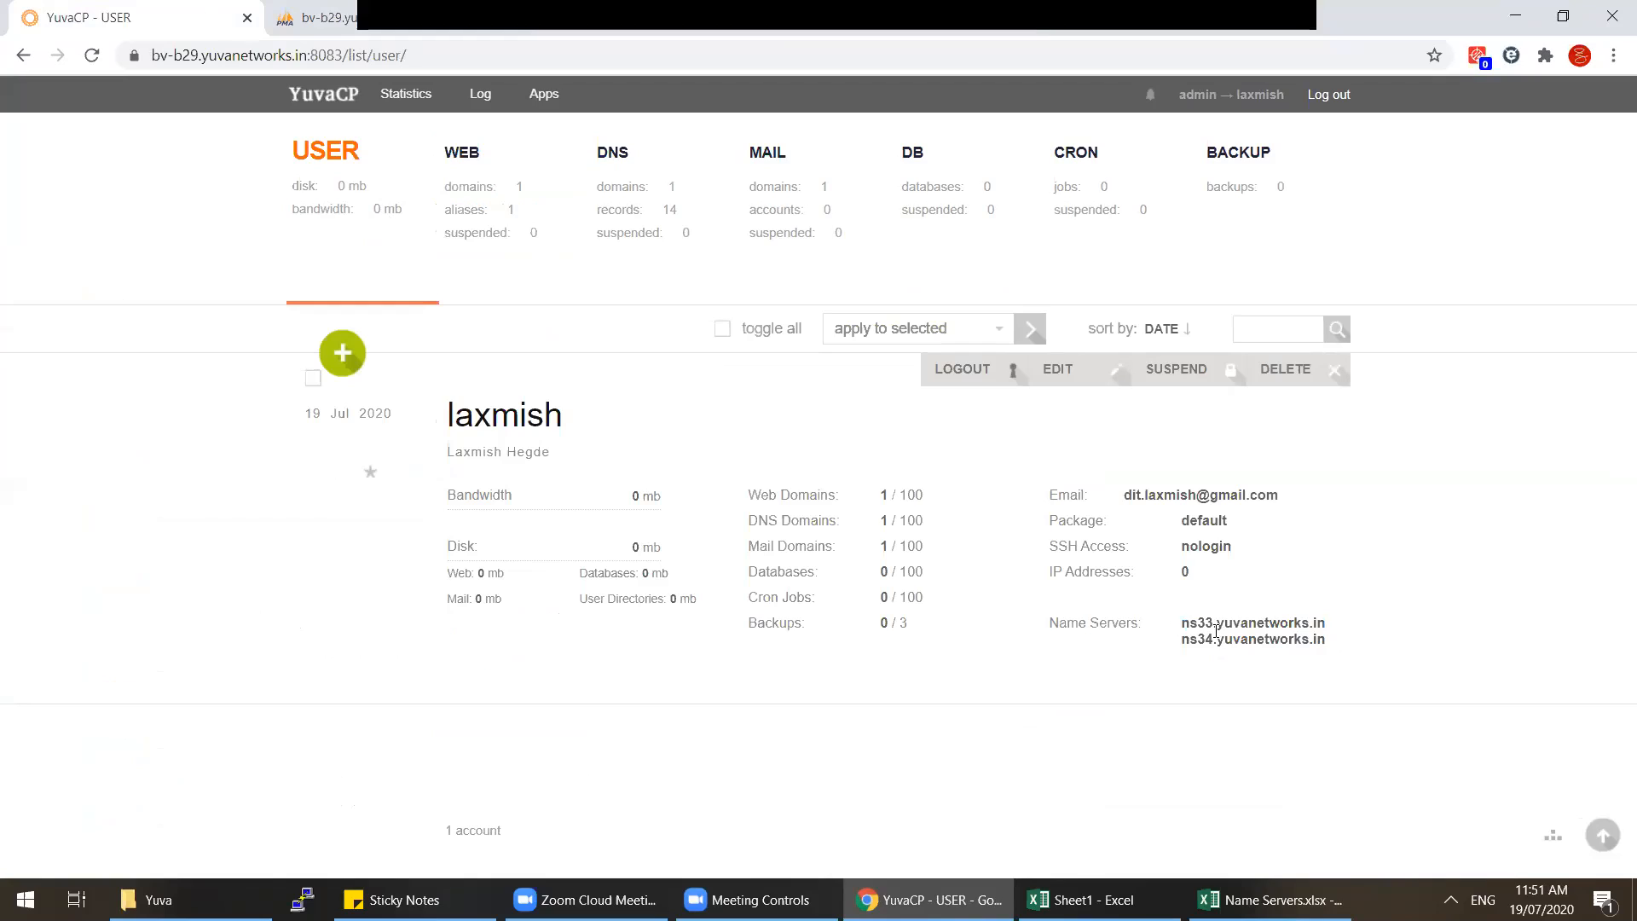
triple_click(1217, 631)
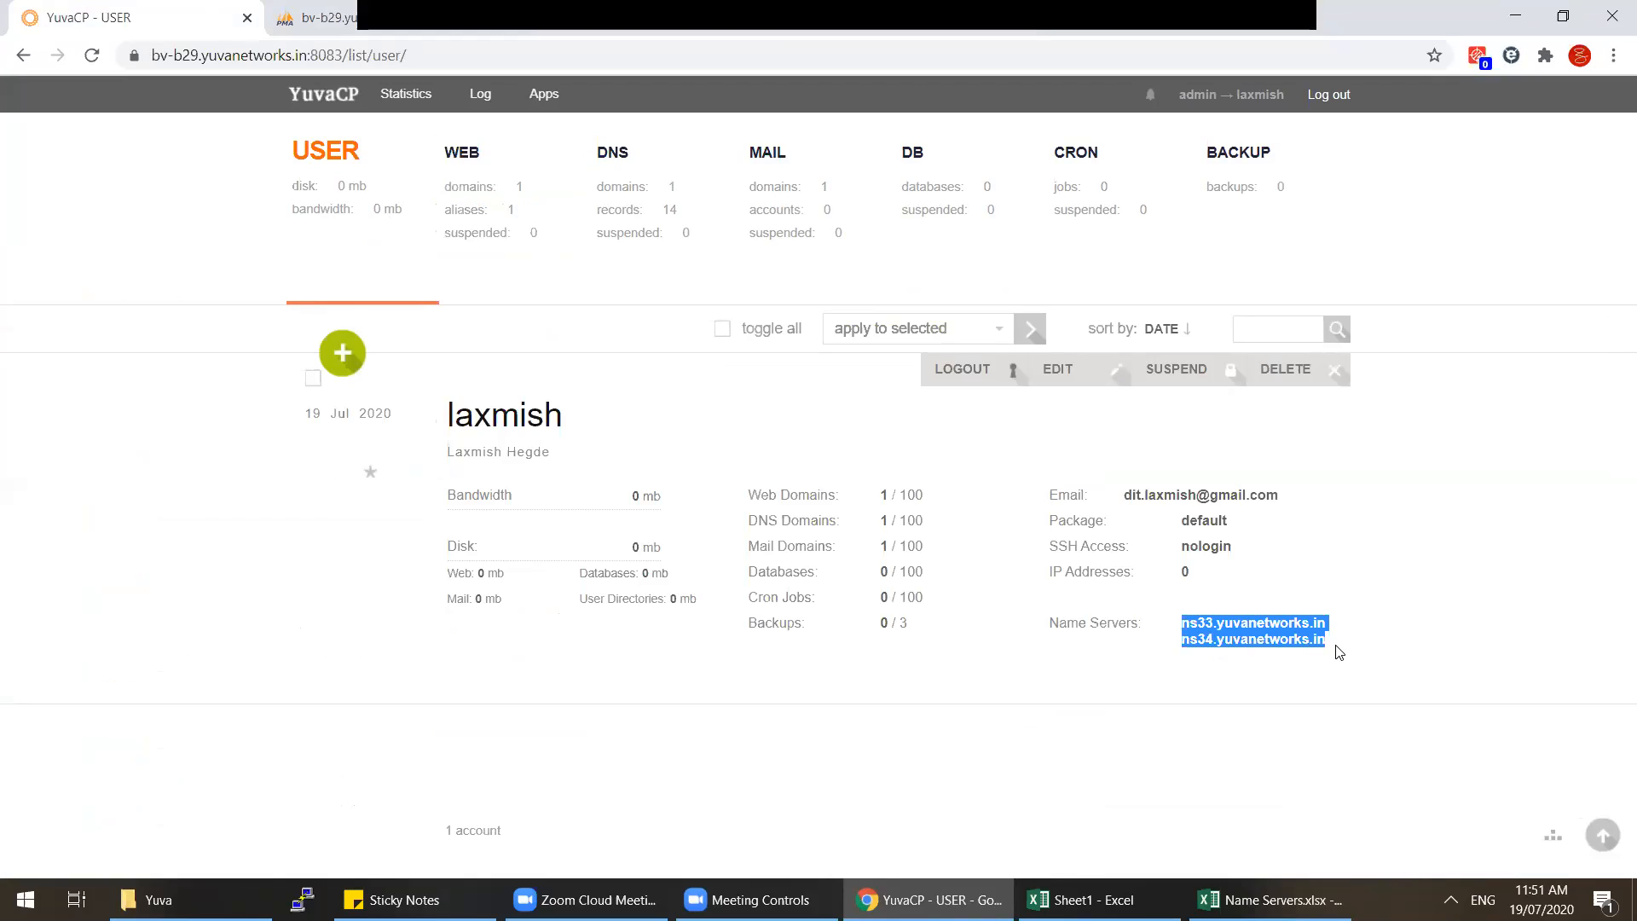
left_click(1340, 653)
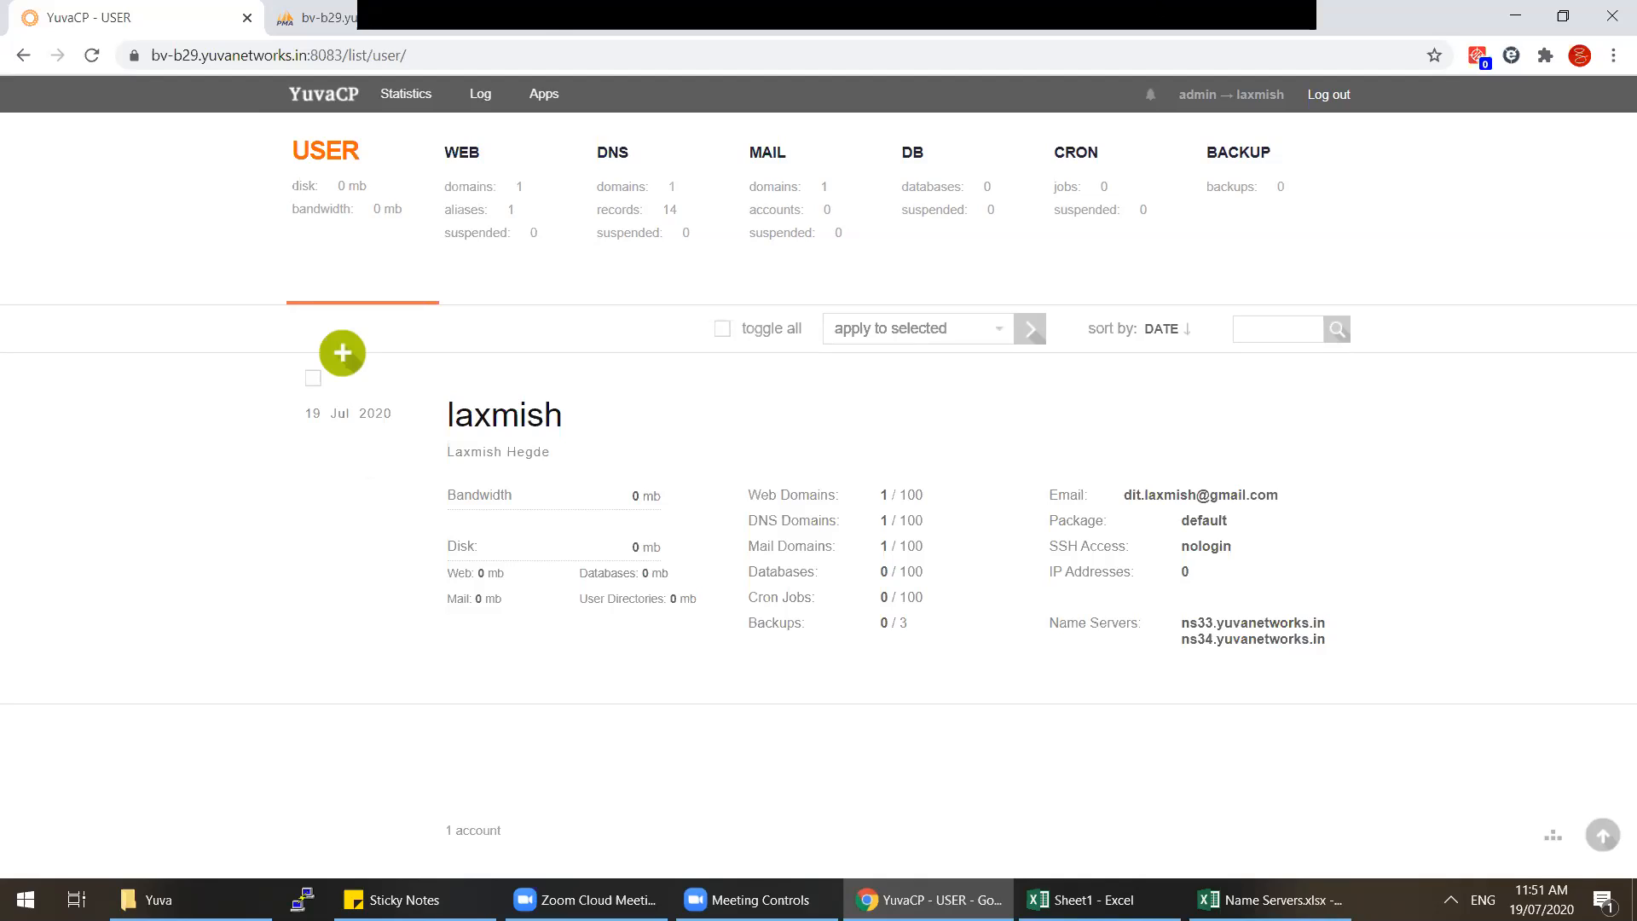
Step: Switch to phpMyAdmin, close the Name Servers.xlsx workbook, and log out of phpMyAdmin
left_click(442, 23)
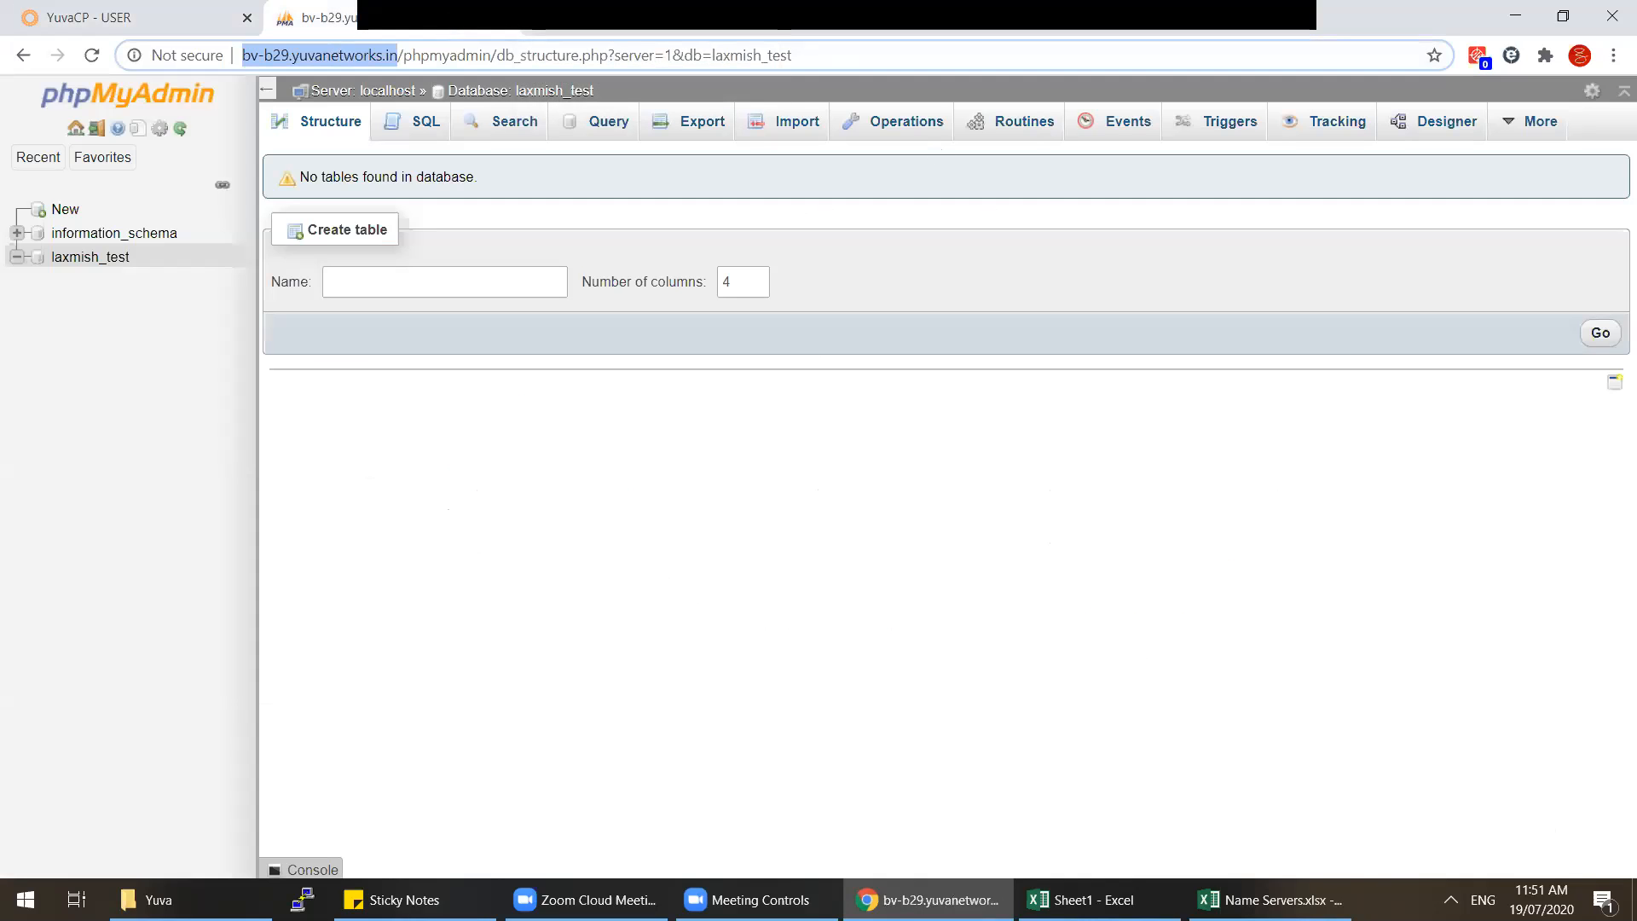
right_click(1270, 897)
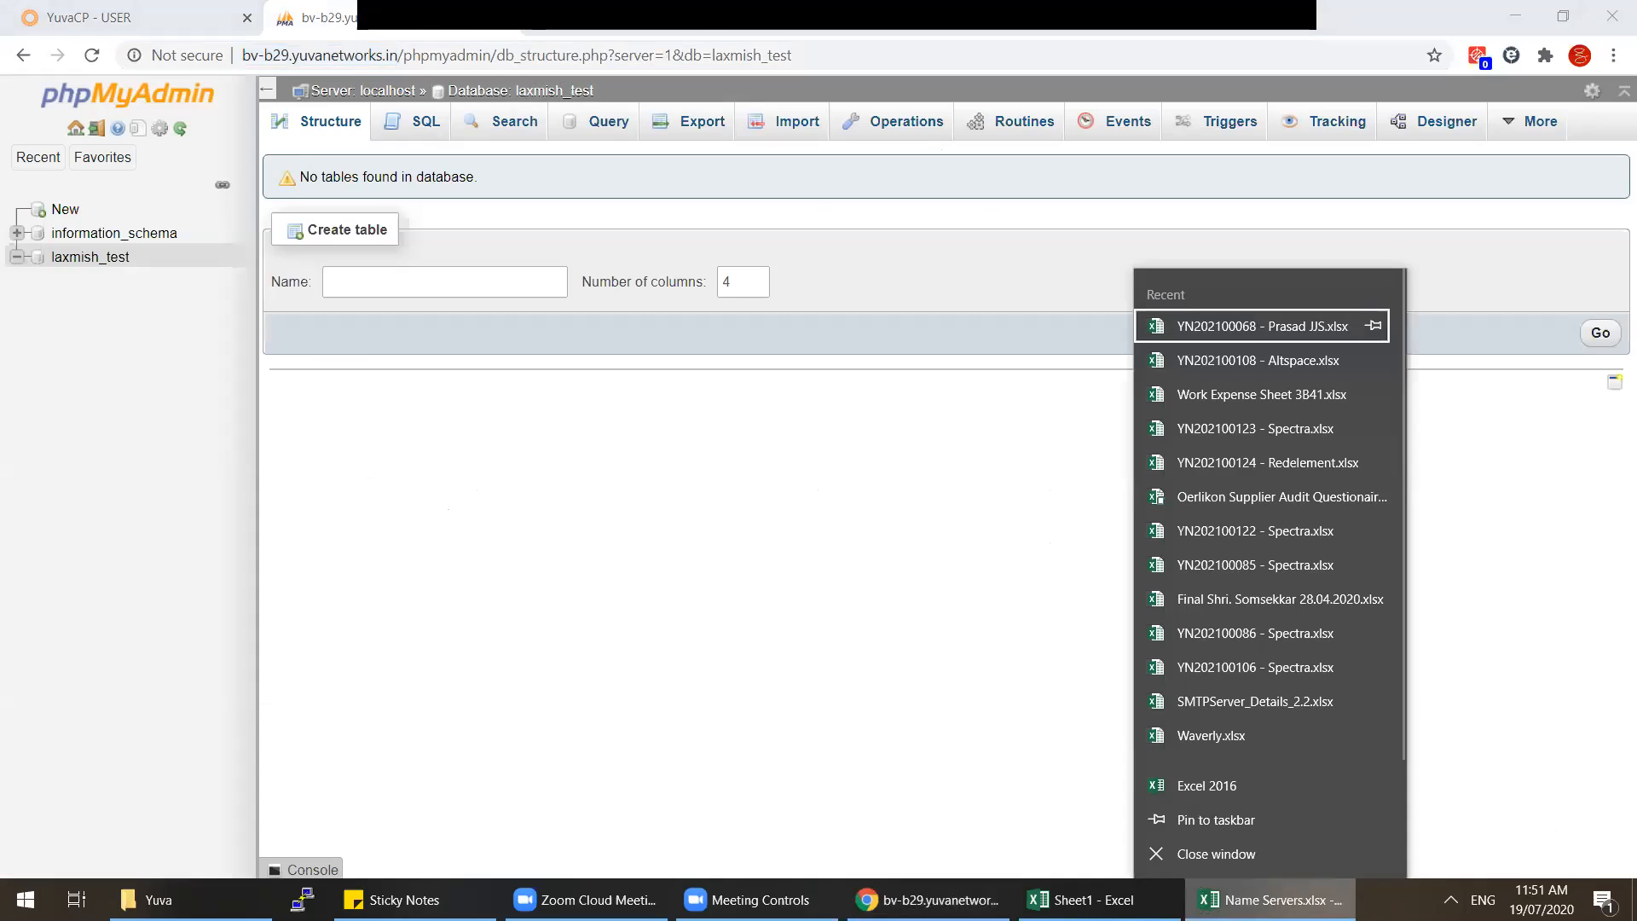
left_click(1275, 856)
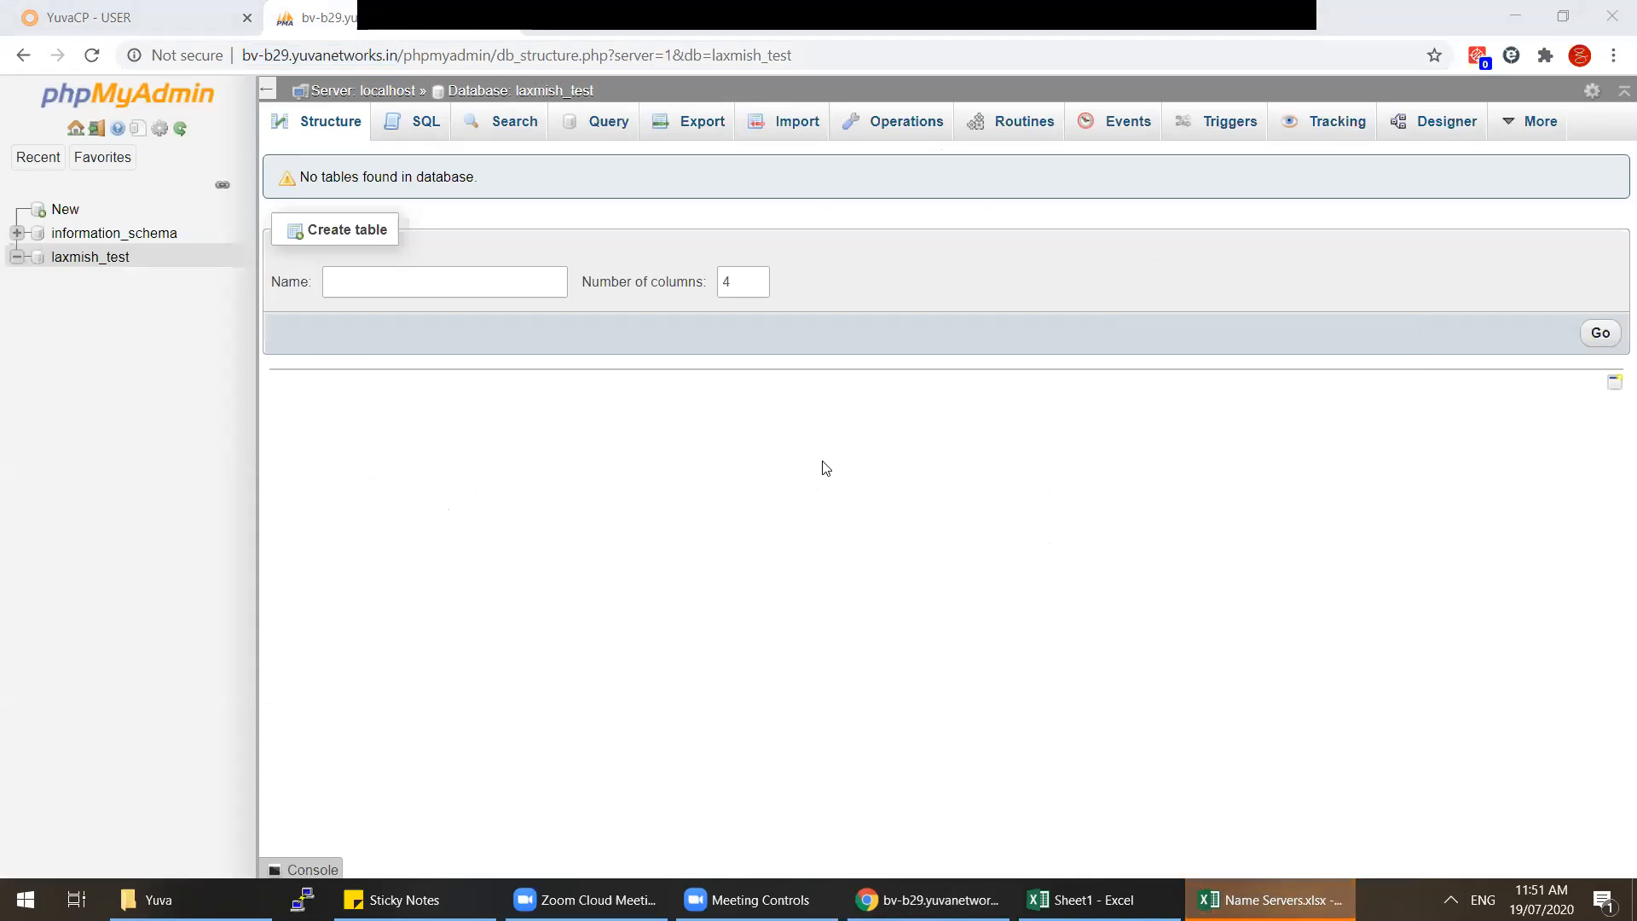
left_click(96, 128)
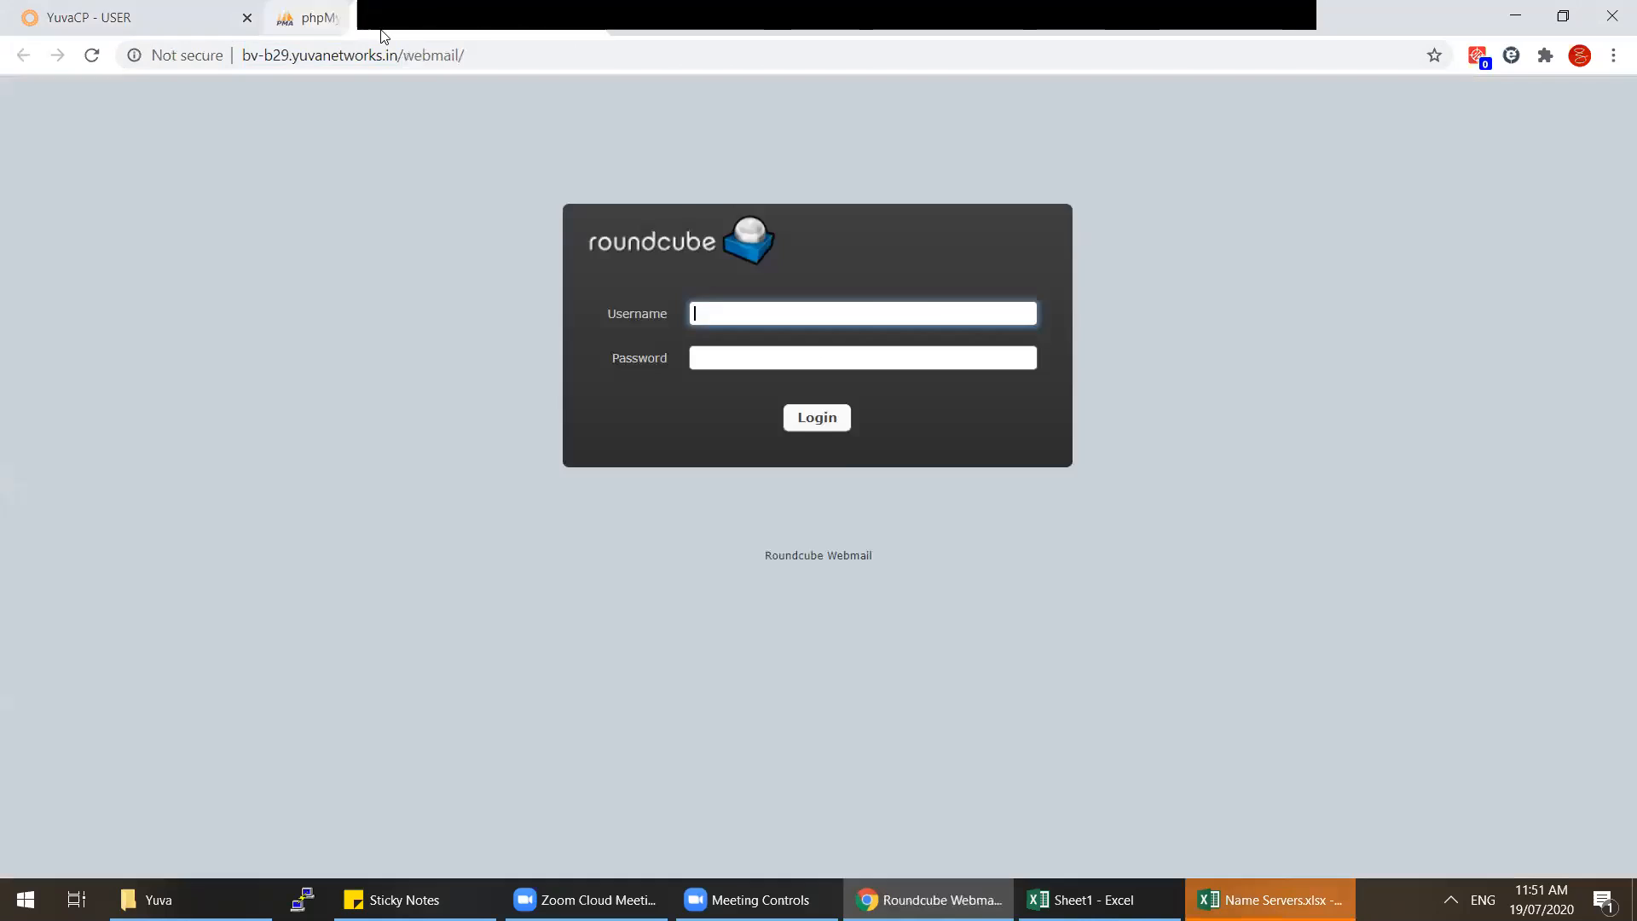
Step: Back on the YuvaCP user list, select the ns33 and ns34.yuvanetworks.in name-server lines
left_click(127, 17)
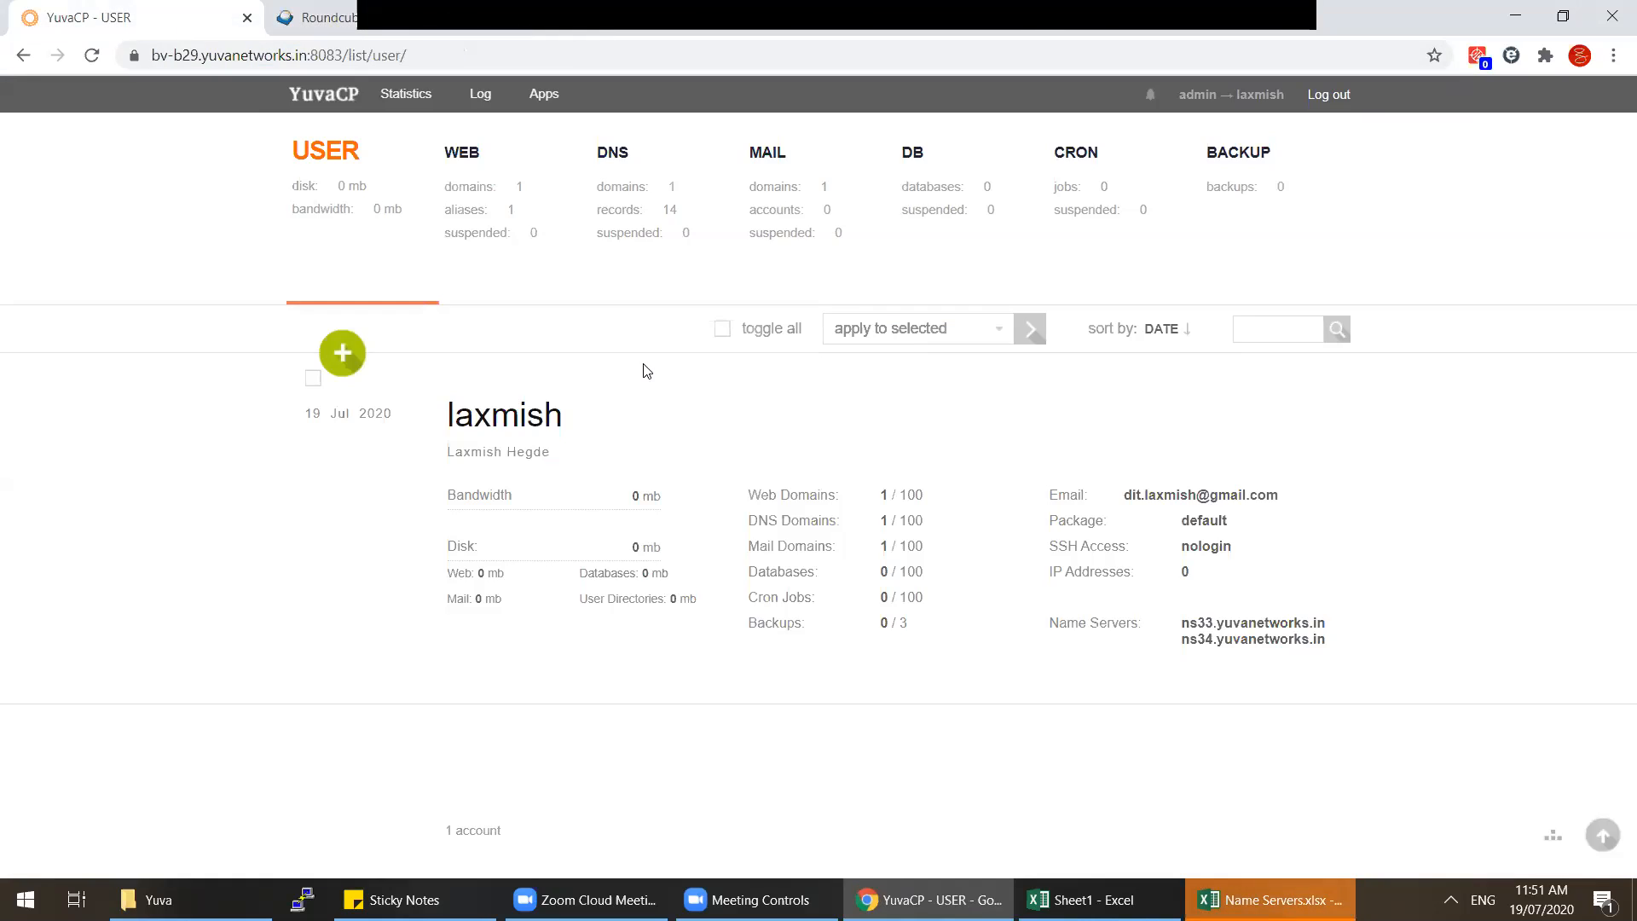
left_click_drag(1329, 641, 1192, 627)
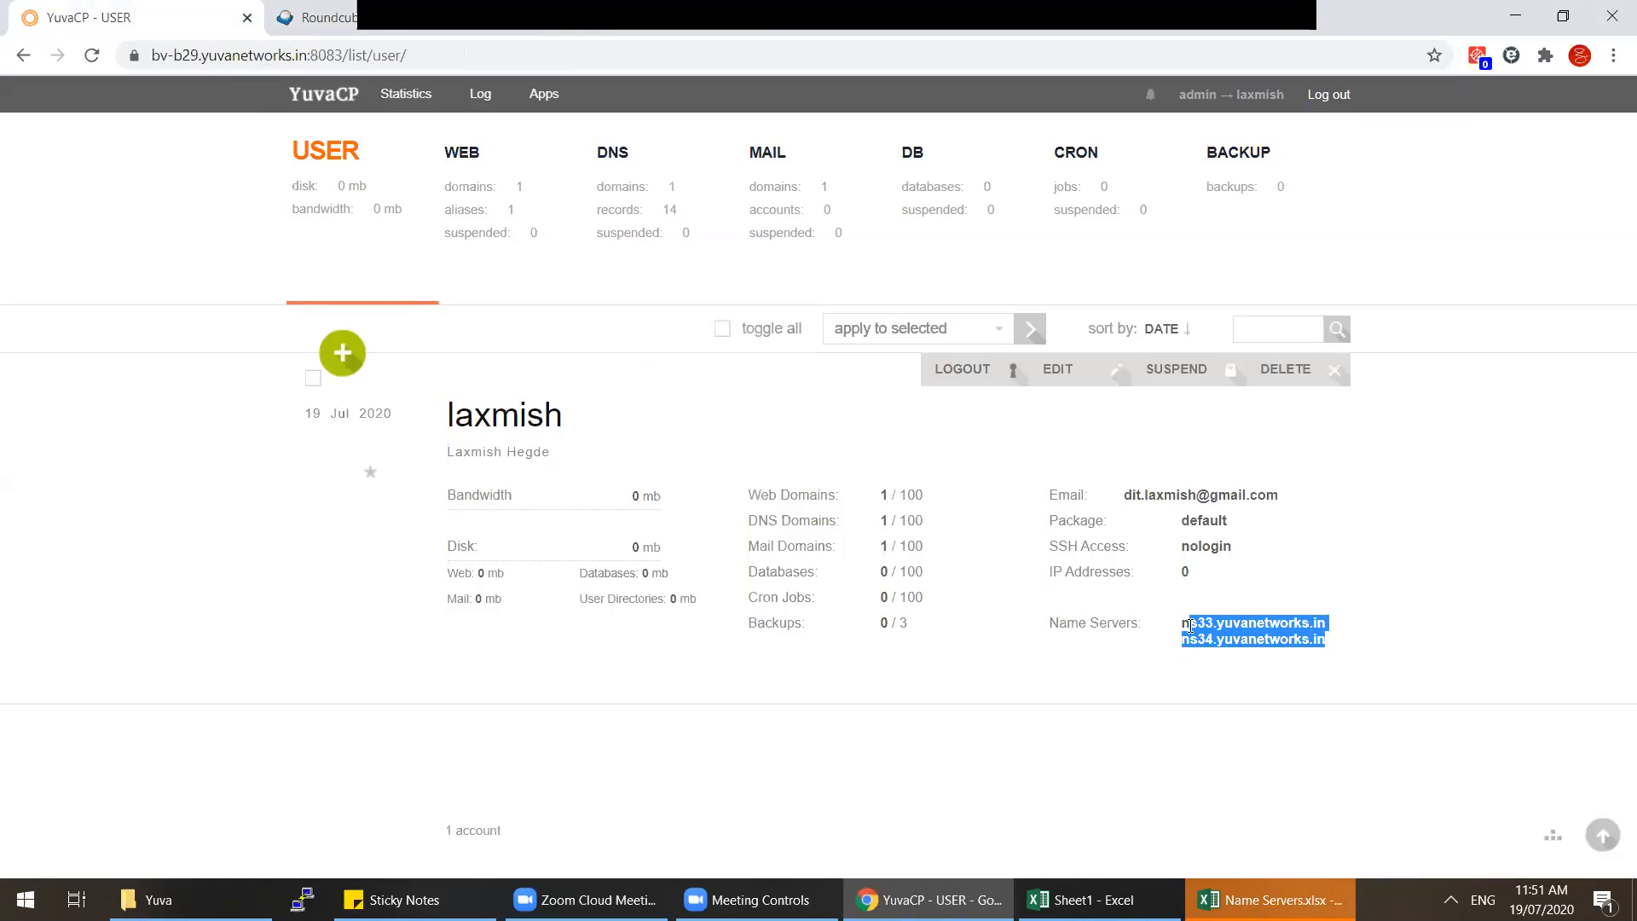
triple_click(1192, 627)
double_click(1192, 641)
triple_click(1191, 640)
left_click(1327, 641)
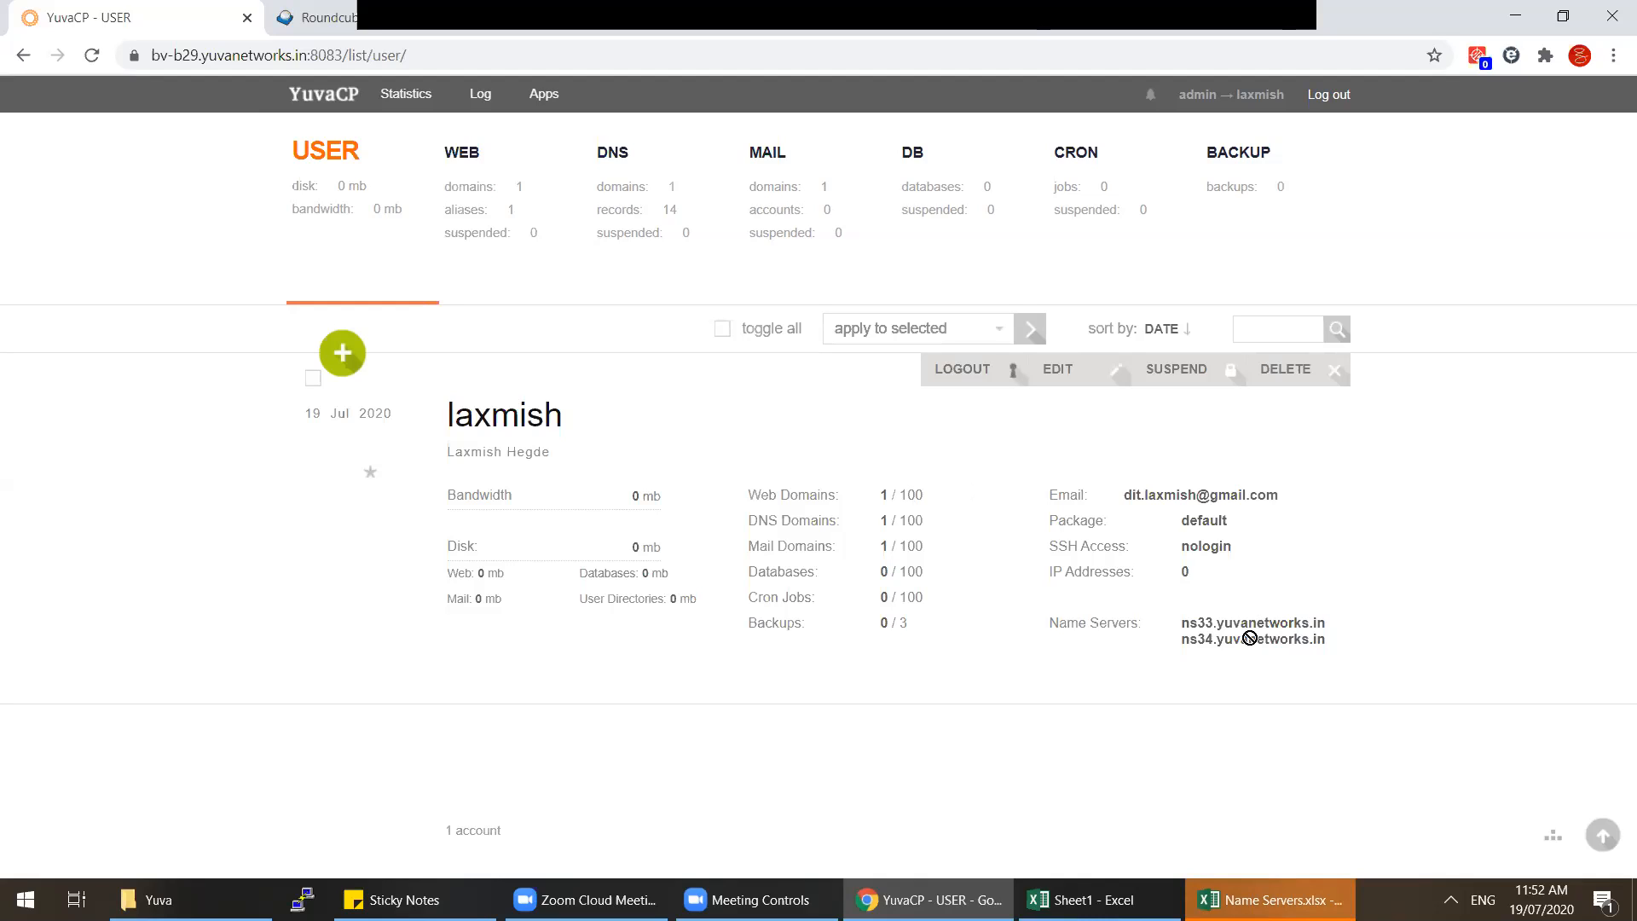
left_click_drag(1184, 624, 1333, 648)
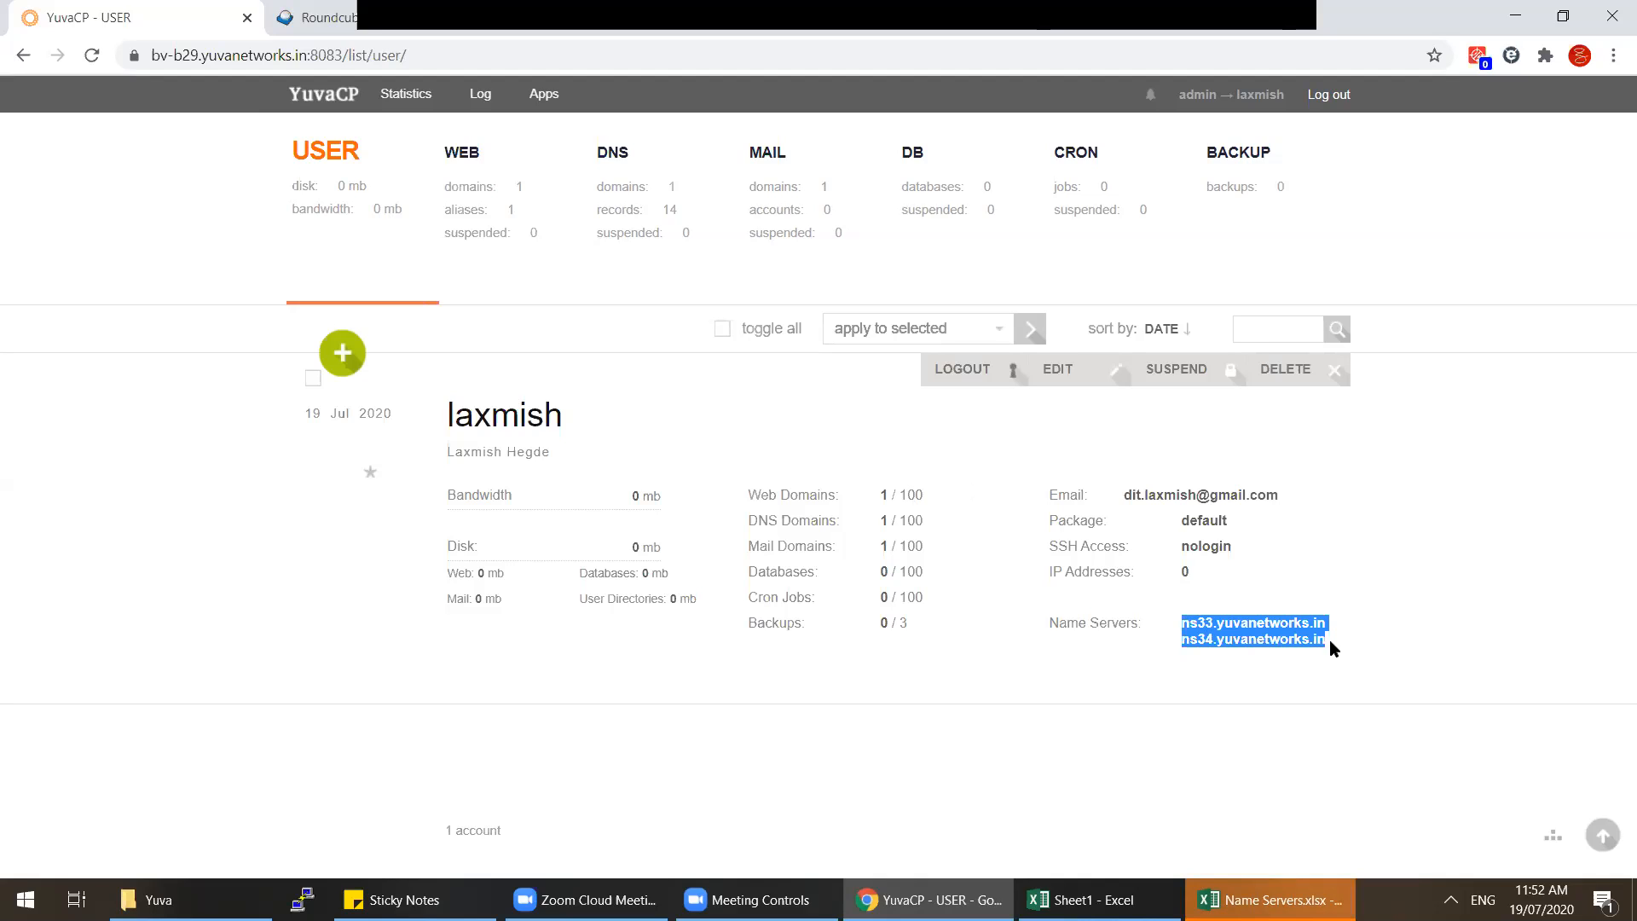
Step: From the DNS domain list, copy divit-tech.com to the clipboard
left_click(655, 213)
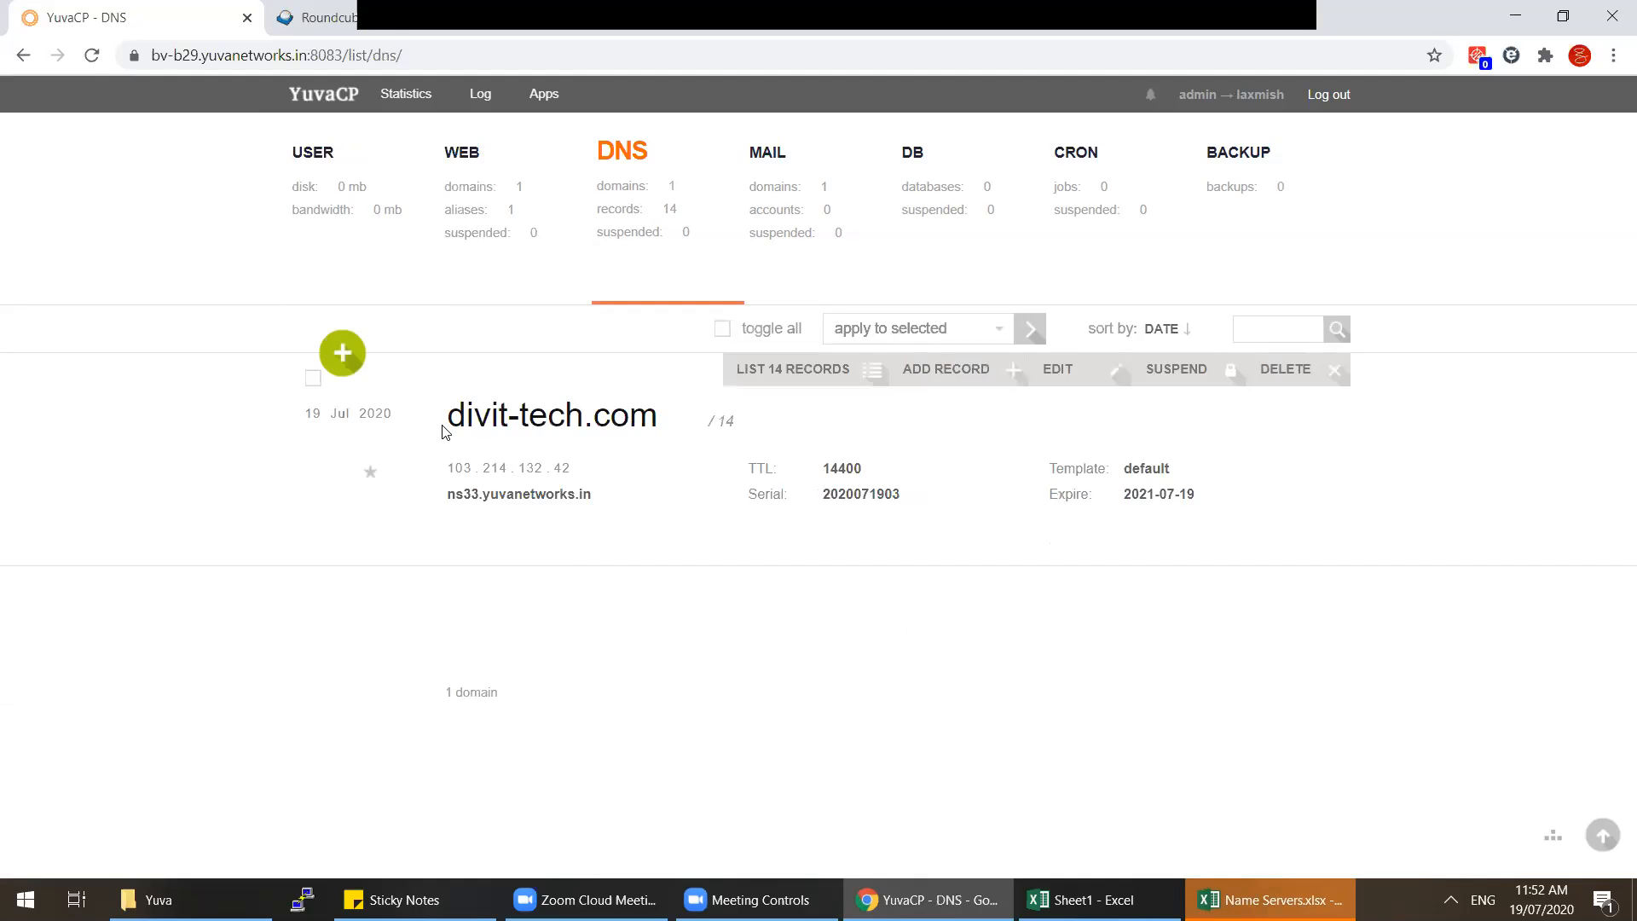
left_click_drag(443, 431, 591, 438)
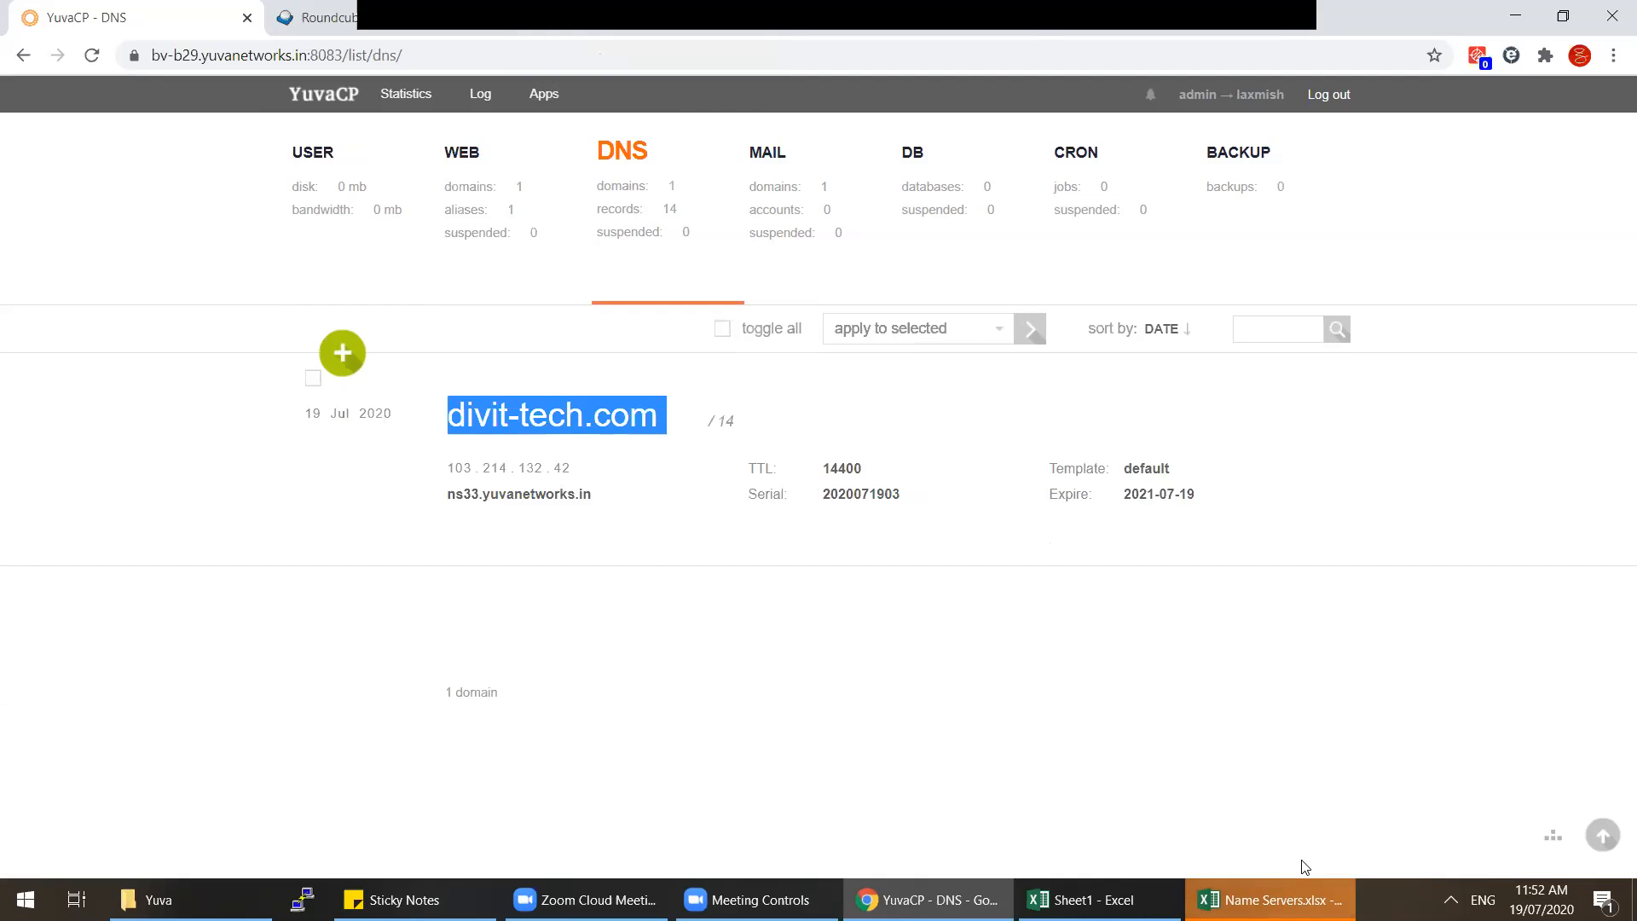
mouse_move(506, 465)
left_click_drag(445, 417, 662, 423)
right_click(648, 424)
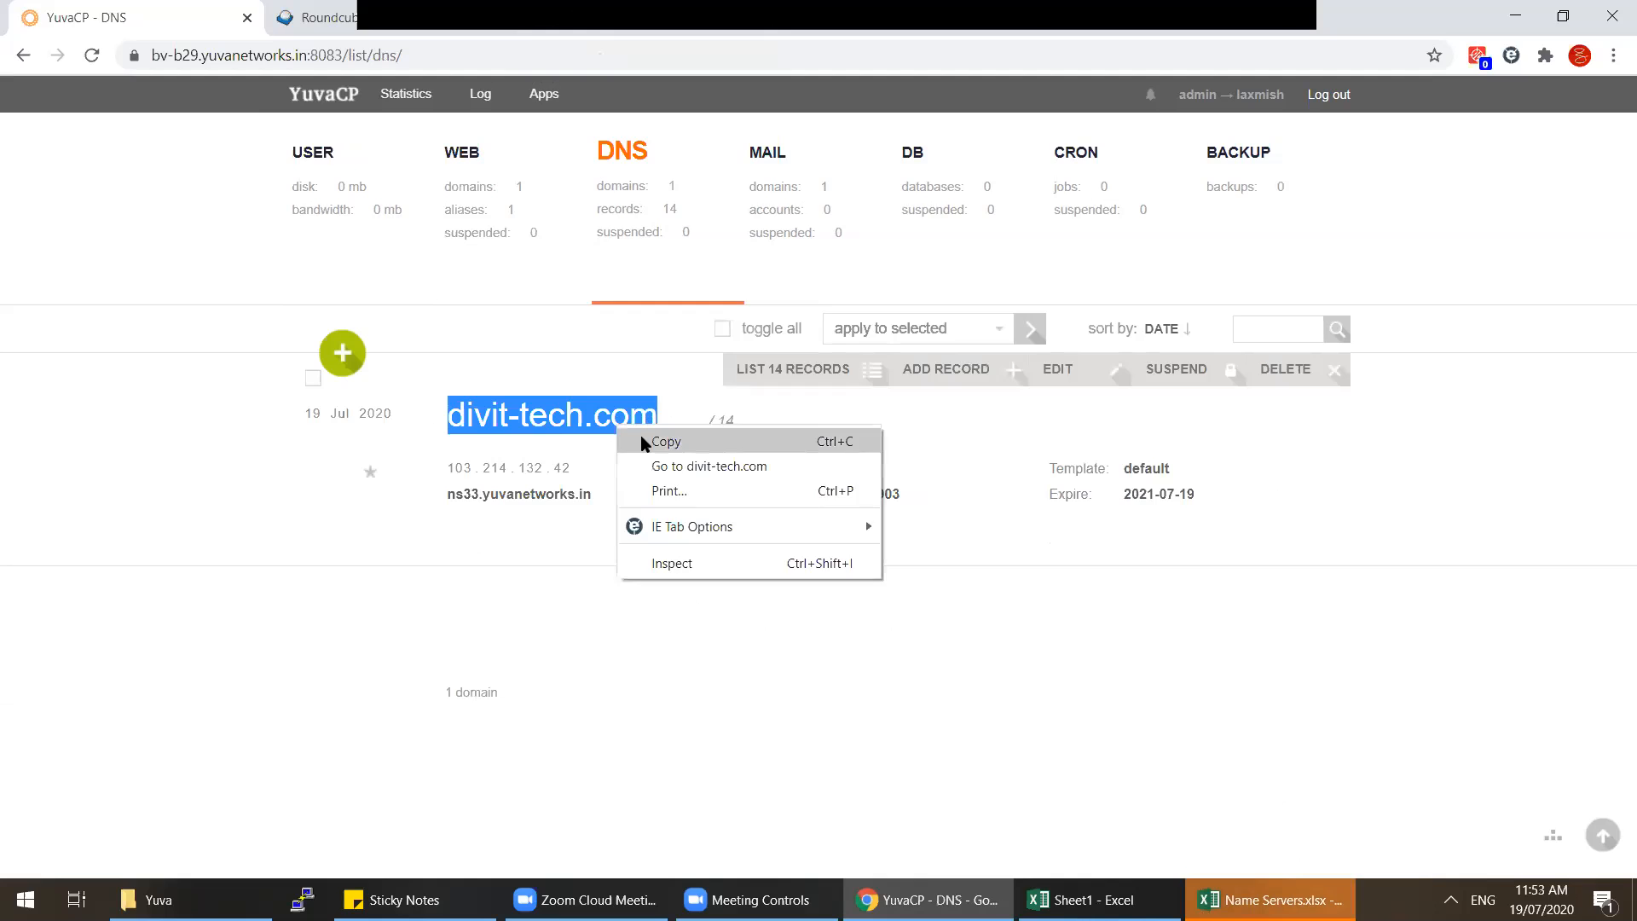
left_click(650, 439)
Step: Resolve divit-tech.com's A record on dnswatch.info in a new tab, then return to YuvaCP
left_click(1053, 15)
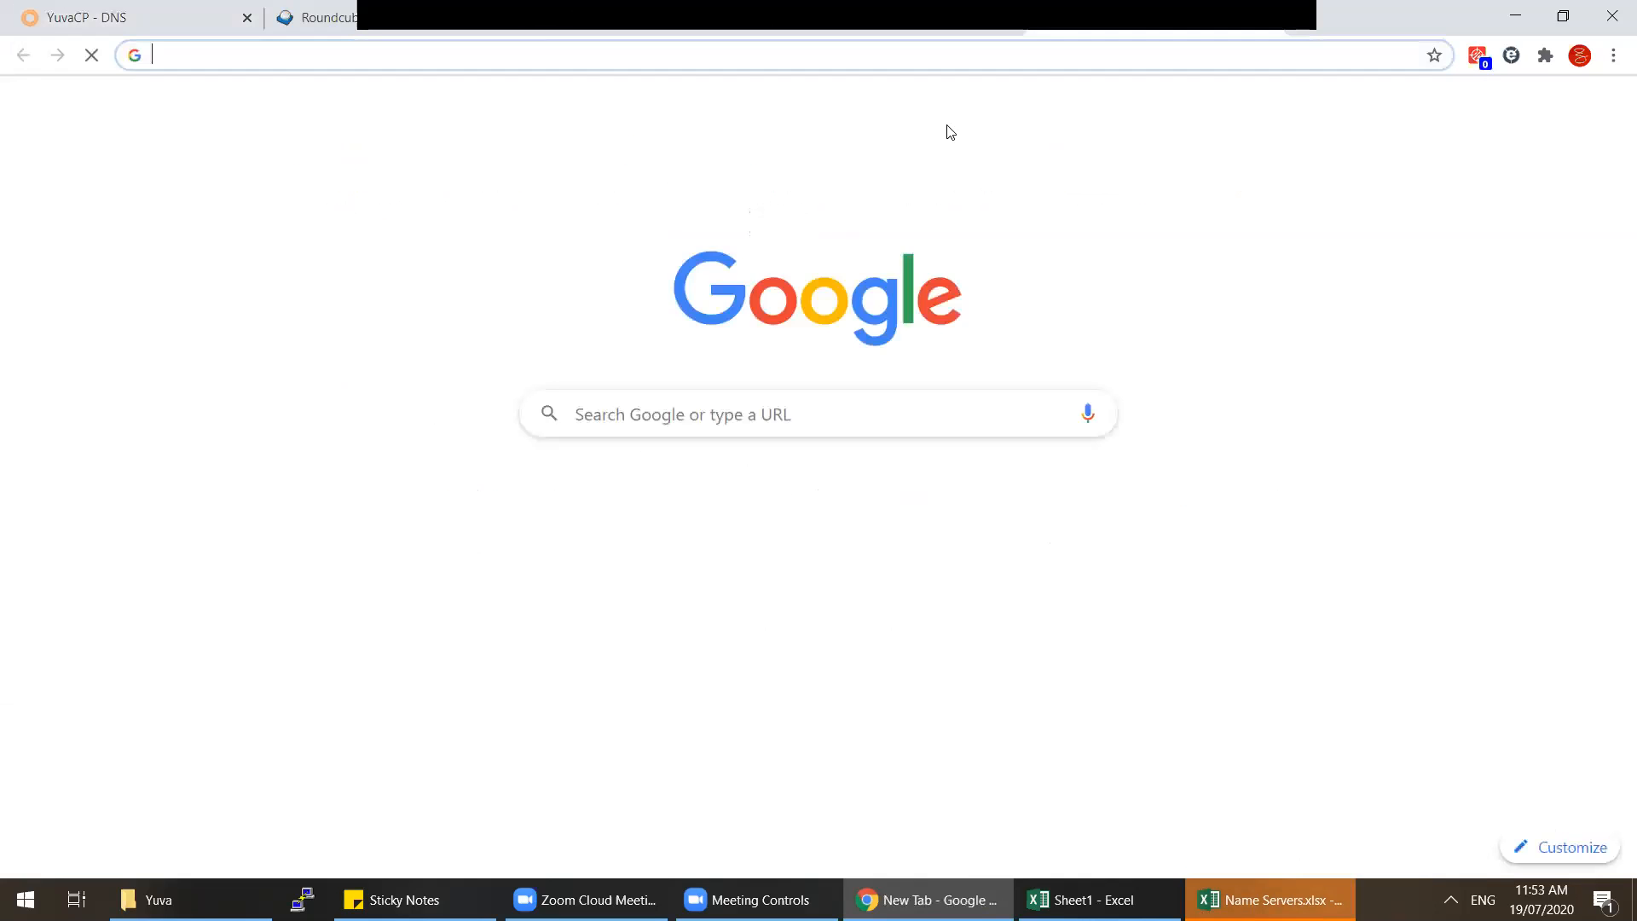
type("dnswatch.info")
key("Return")
key("ctrl+v")
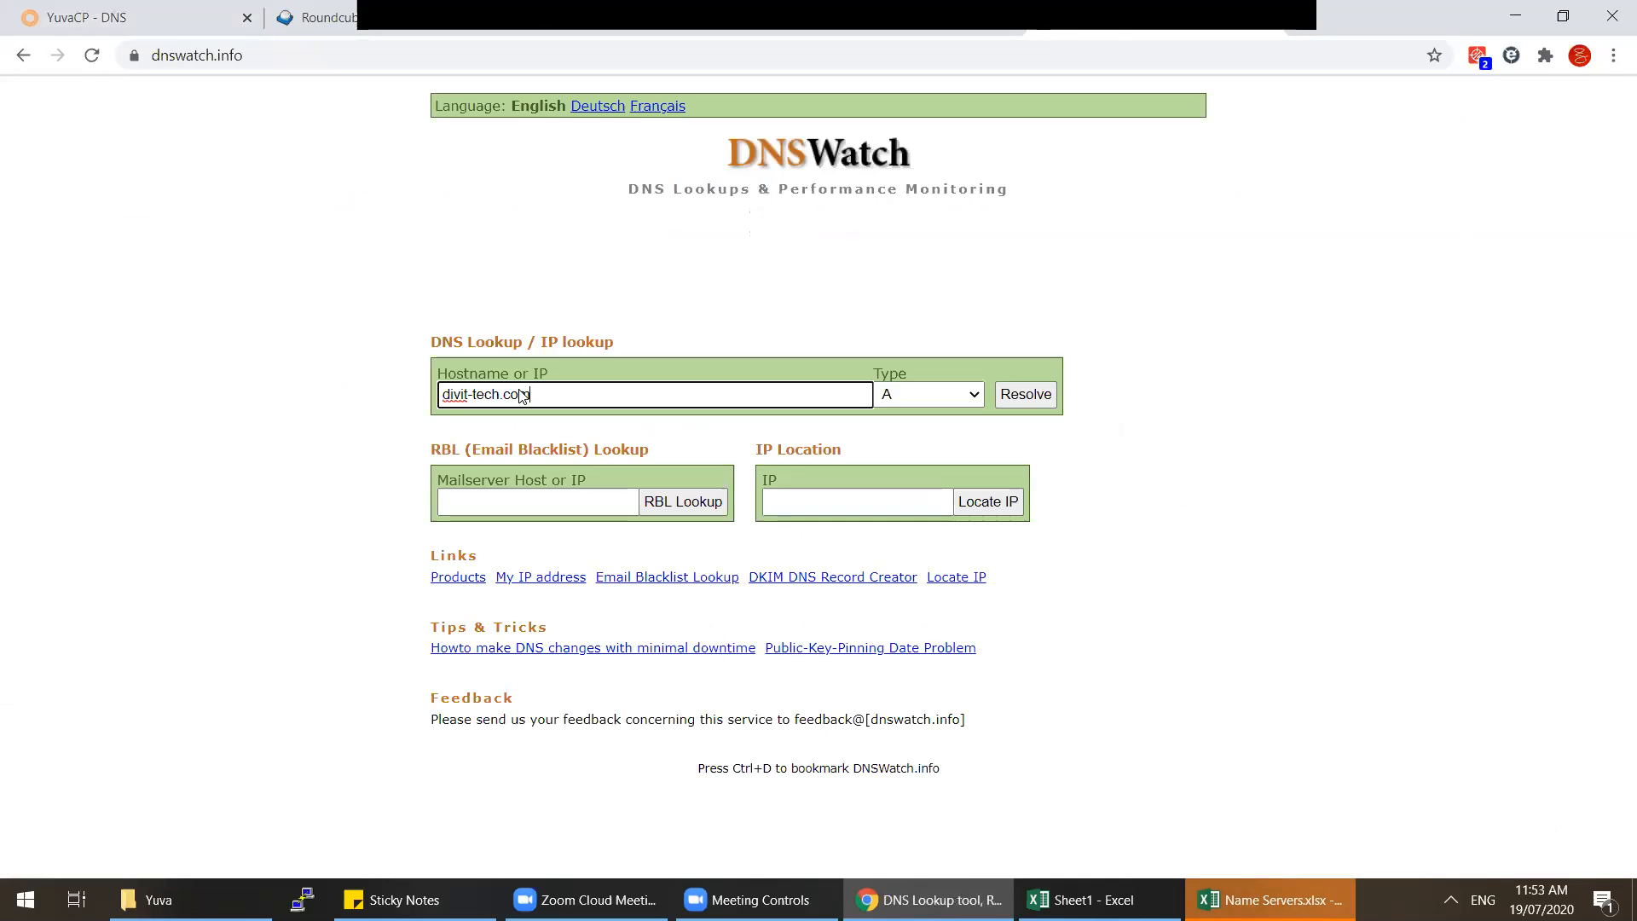
key("Return")
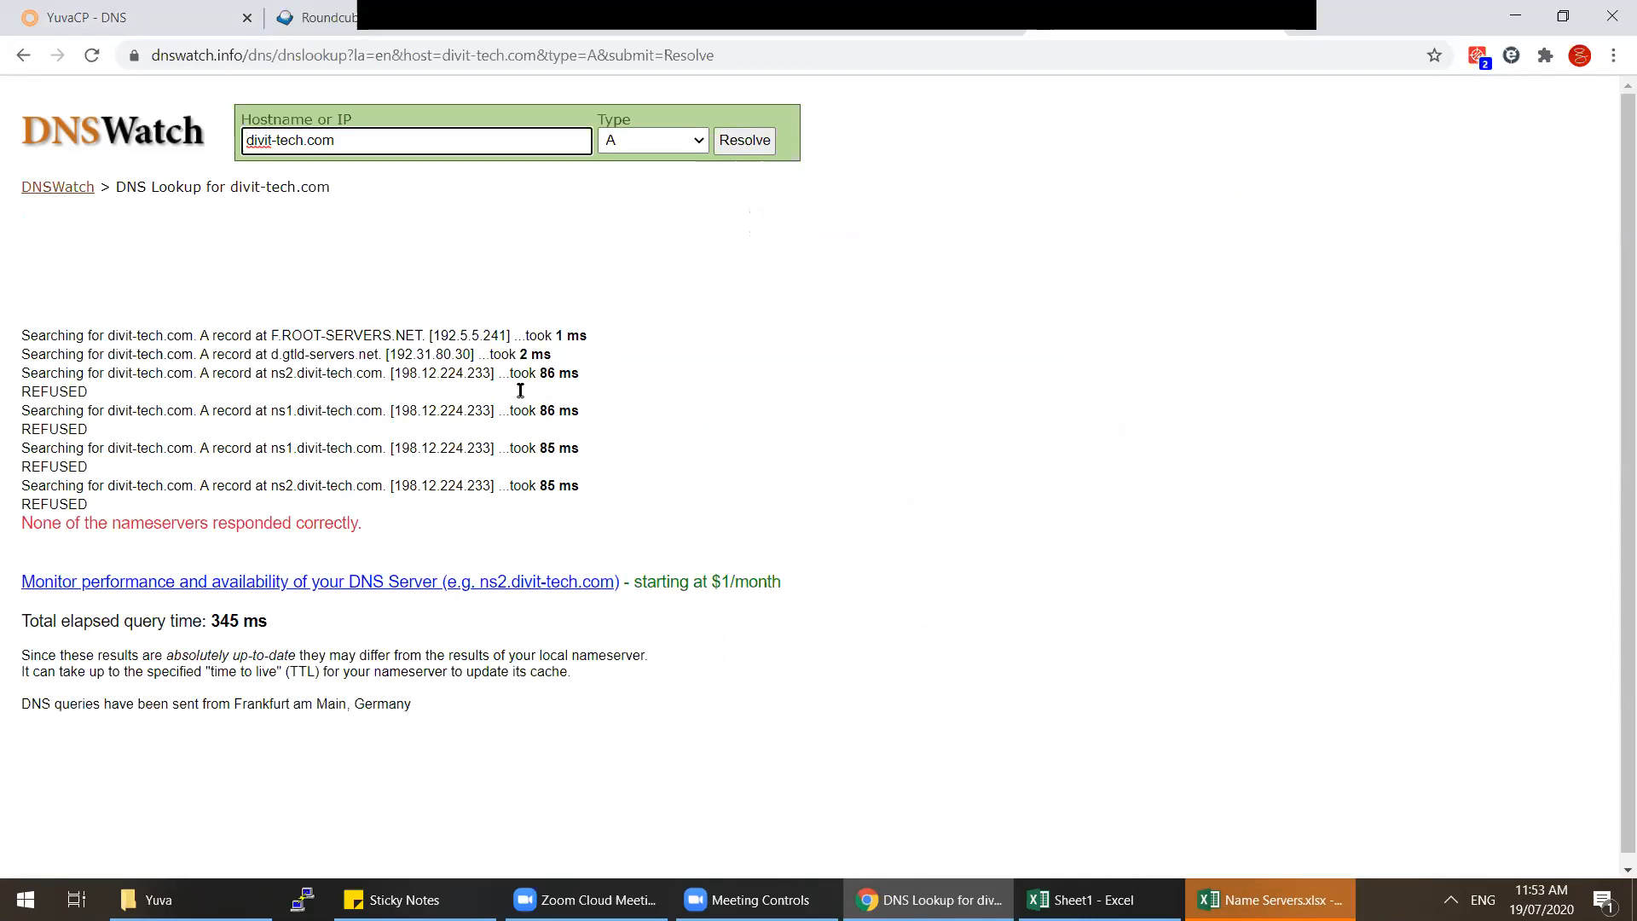
key("ctrl+1")
mouse_move(774, 390)
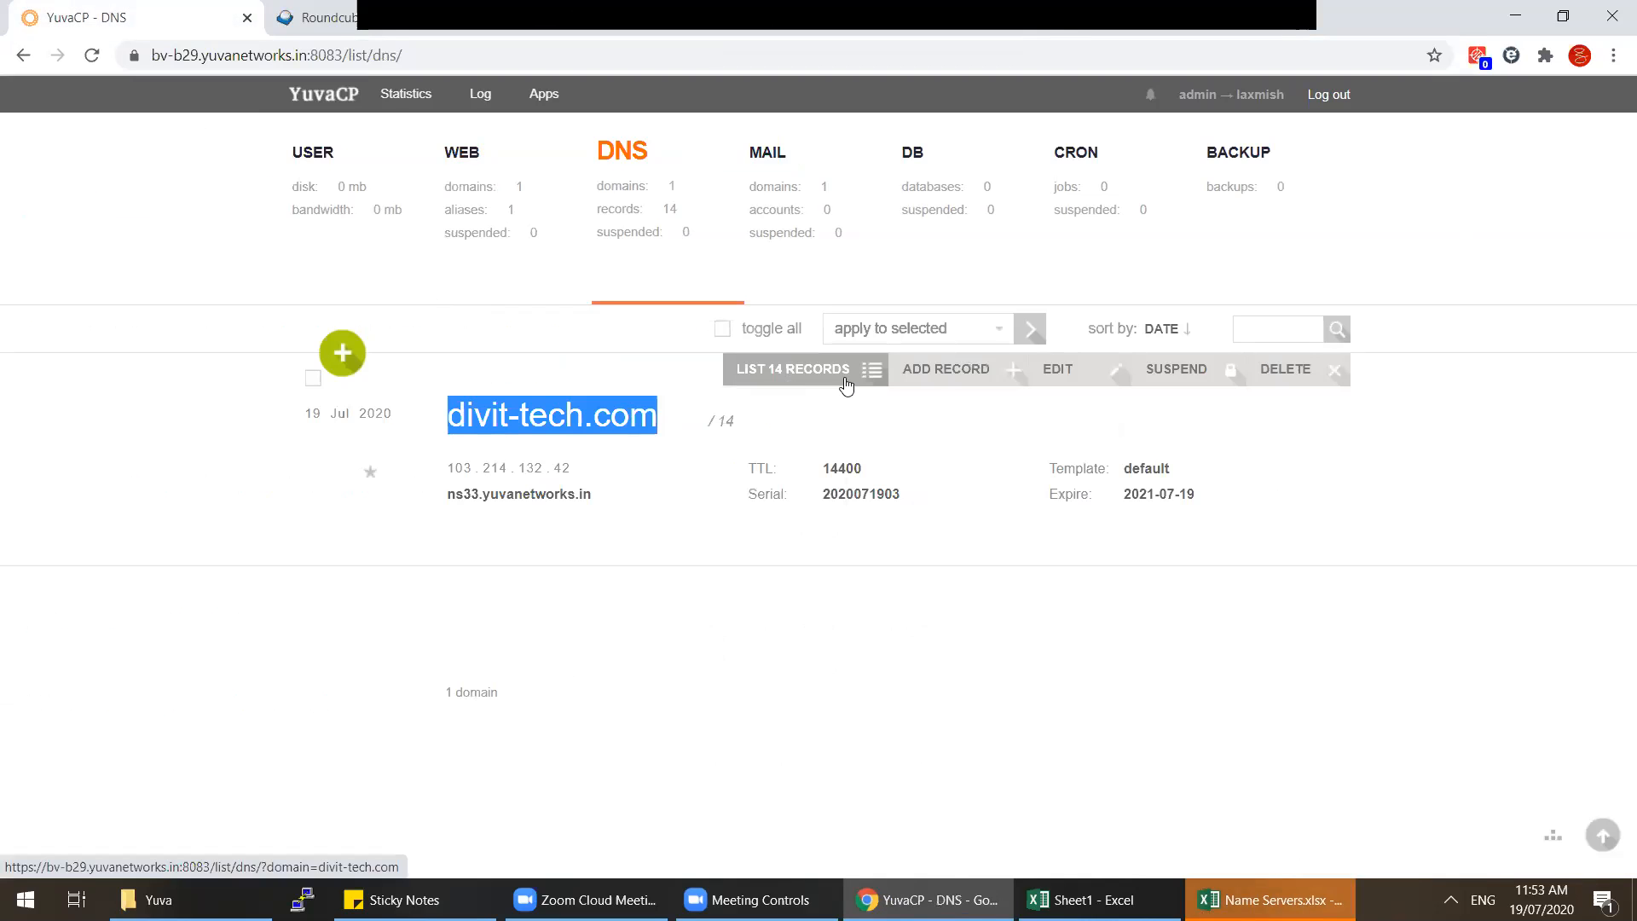
Step: Start a new divit-tech.com DNS record named ns1, then launch Outlook from the desktop
left_click(786, 385)
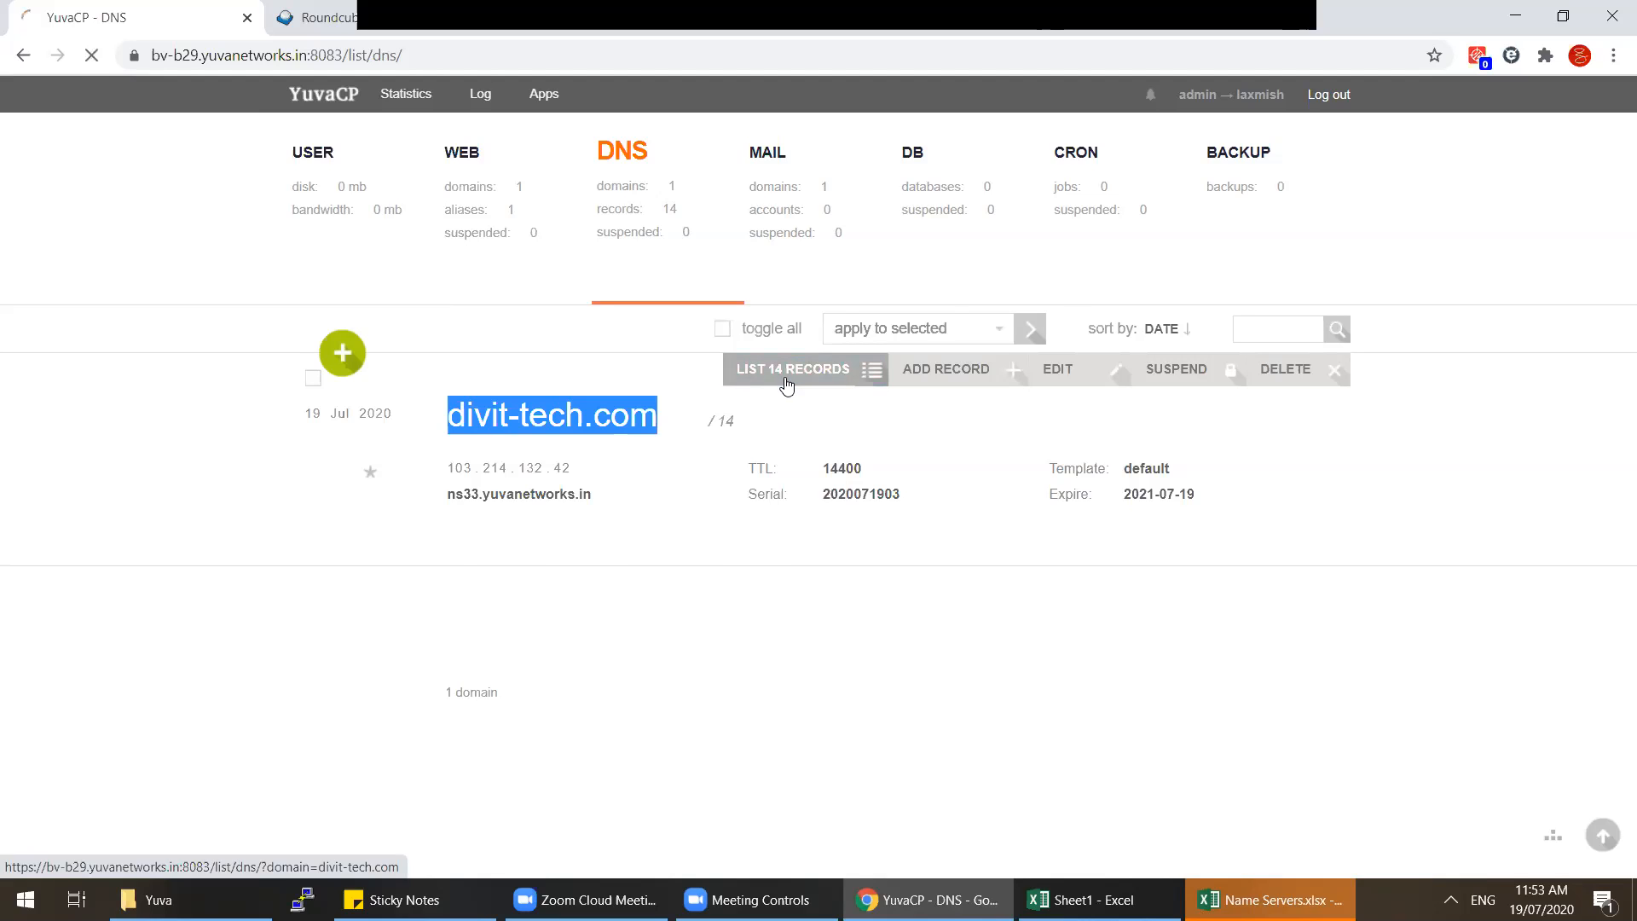
left_click(338, 358)
type("ns1")
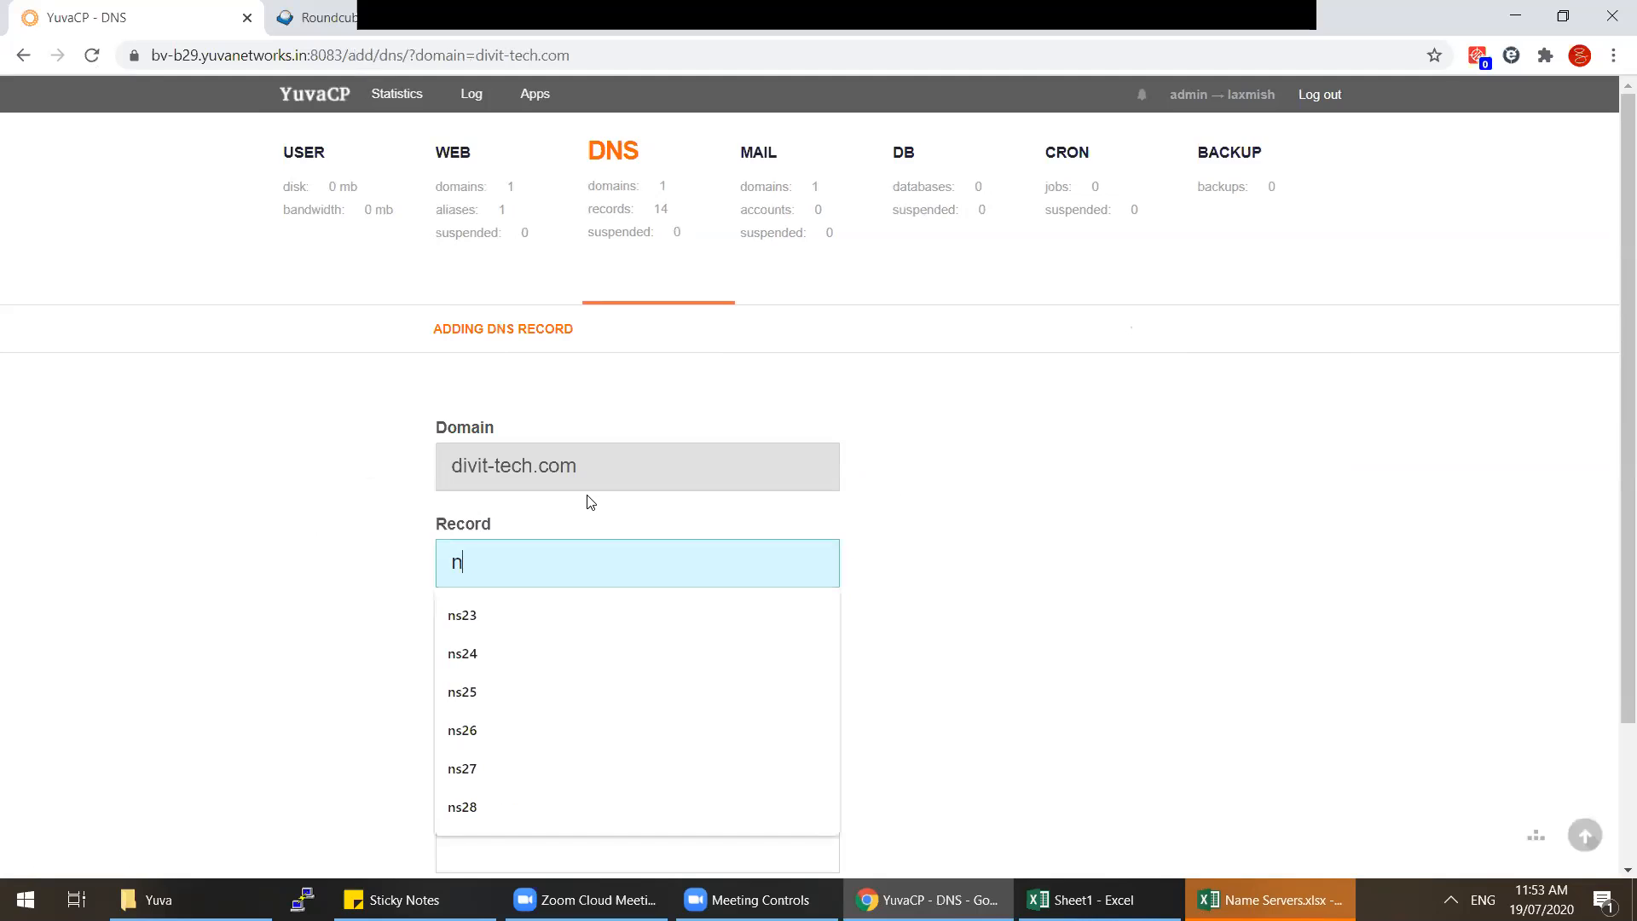
key("Tab")
key("Tab")
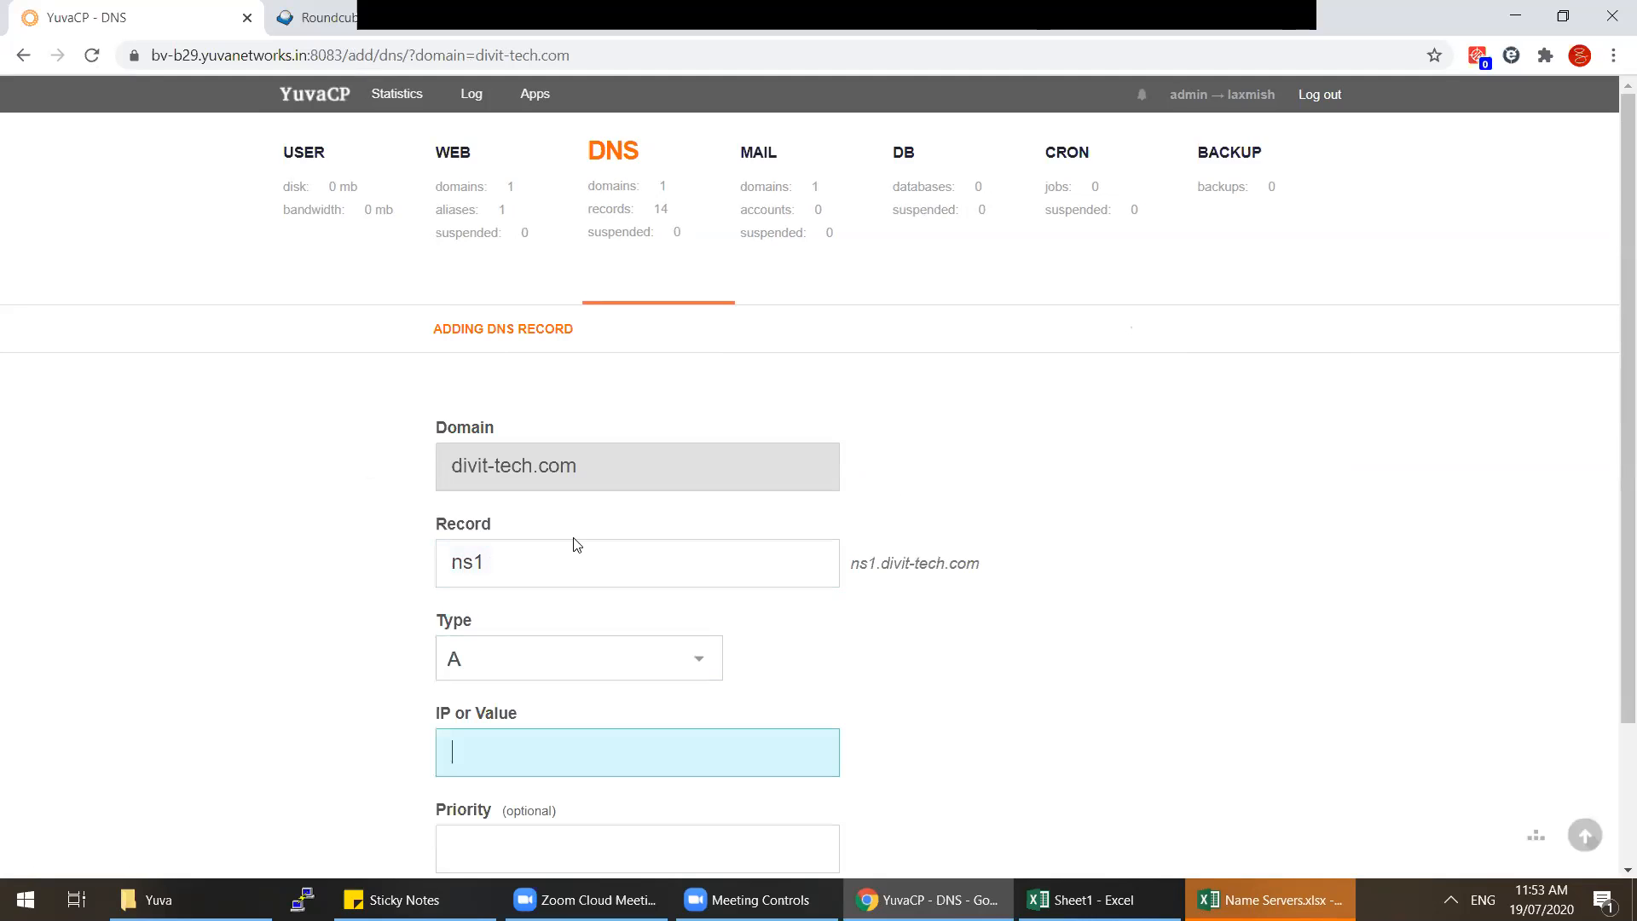
scroll(668, 670, "down", 1)
scroll(668, 669, "down", 1)
scroll(673, 665, "up", 1)
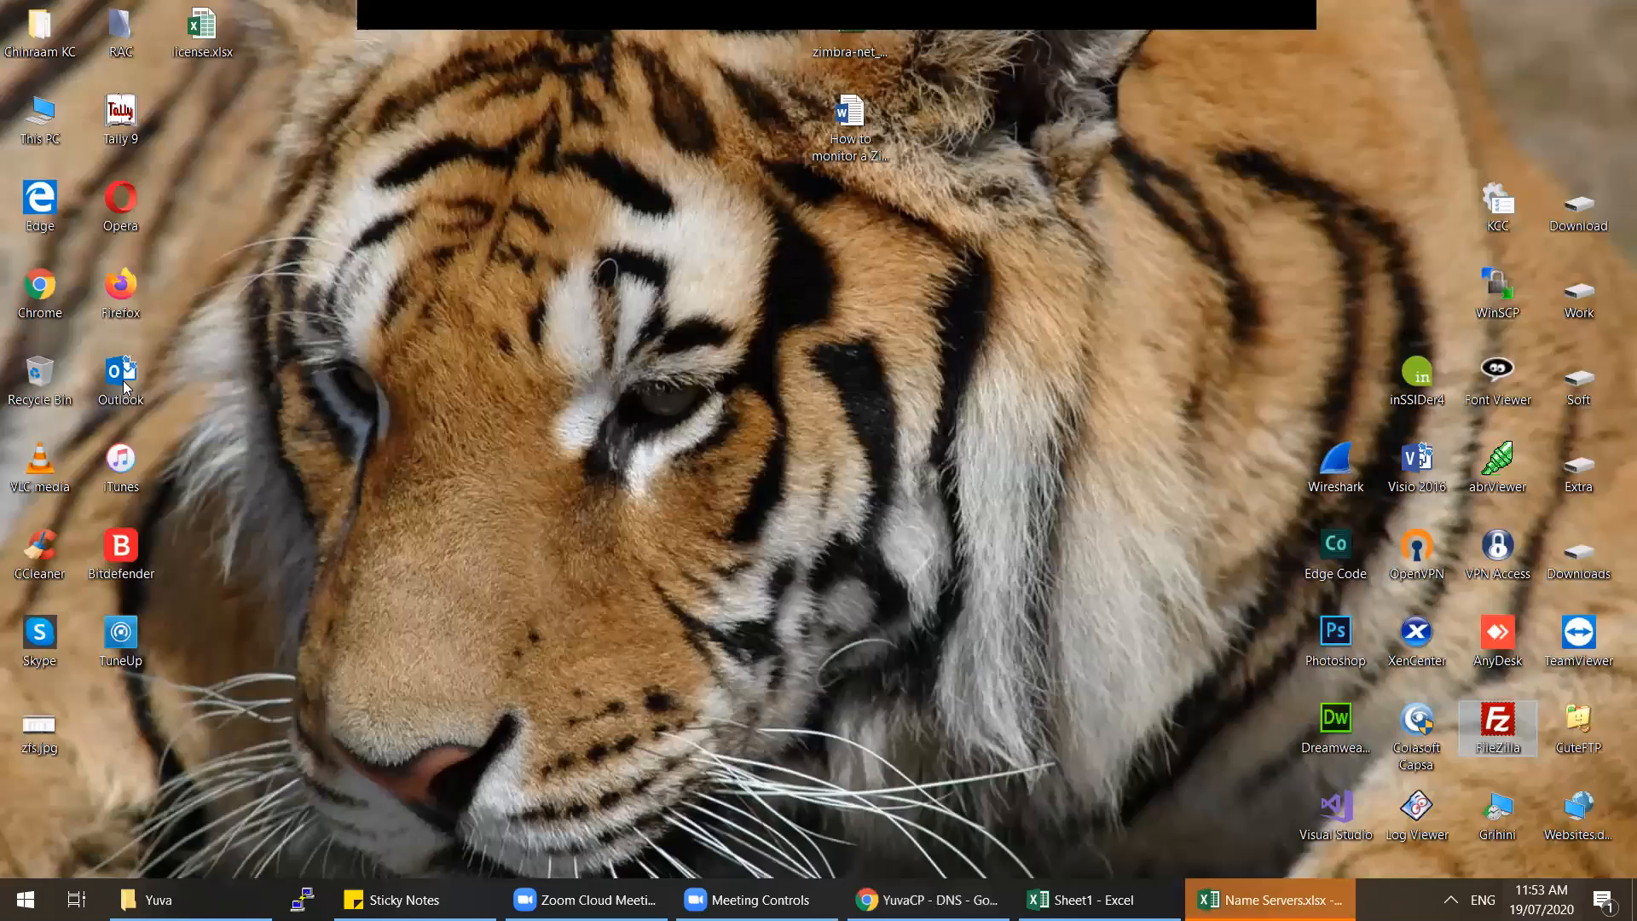
key("super+d")
double_click(123, 384)
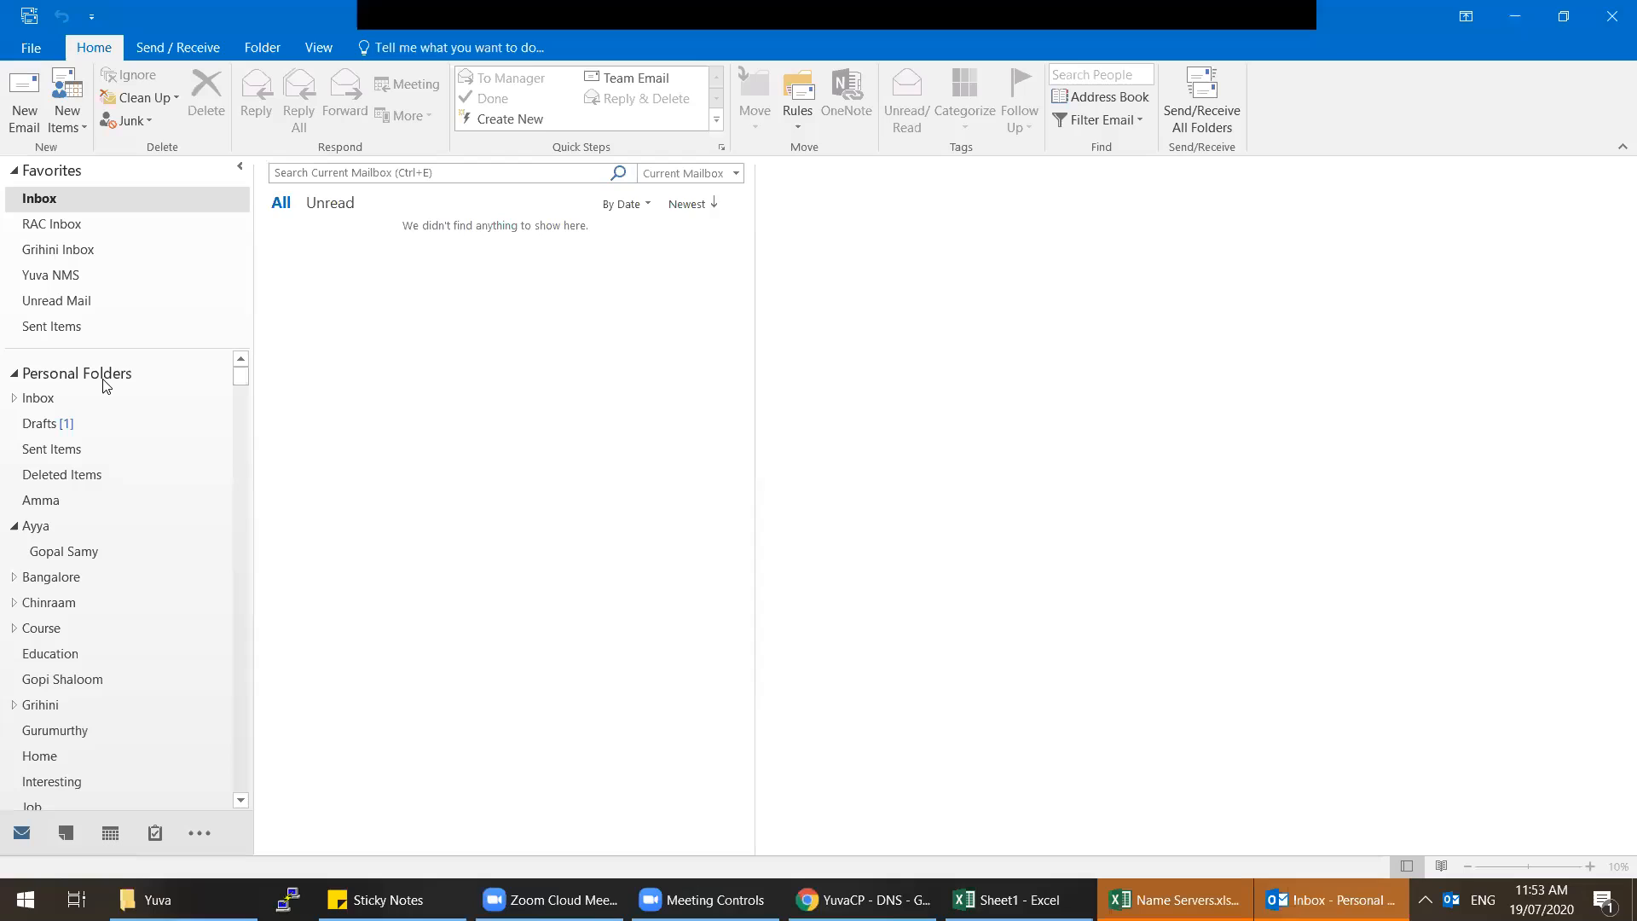
Step: Copy 103.214.132.42 from the Sent Items credentials e-mail into the ns1 record's value
left_click(54, 327)
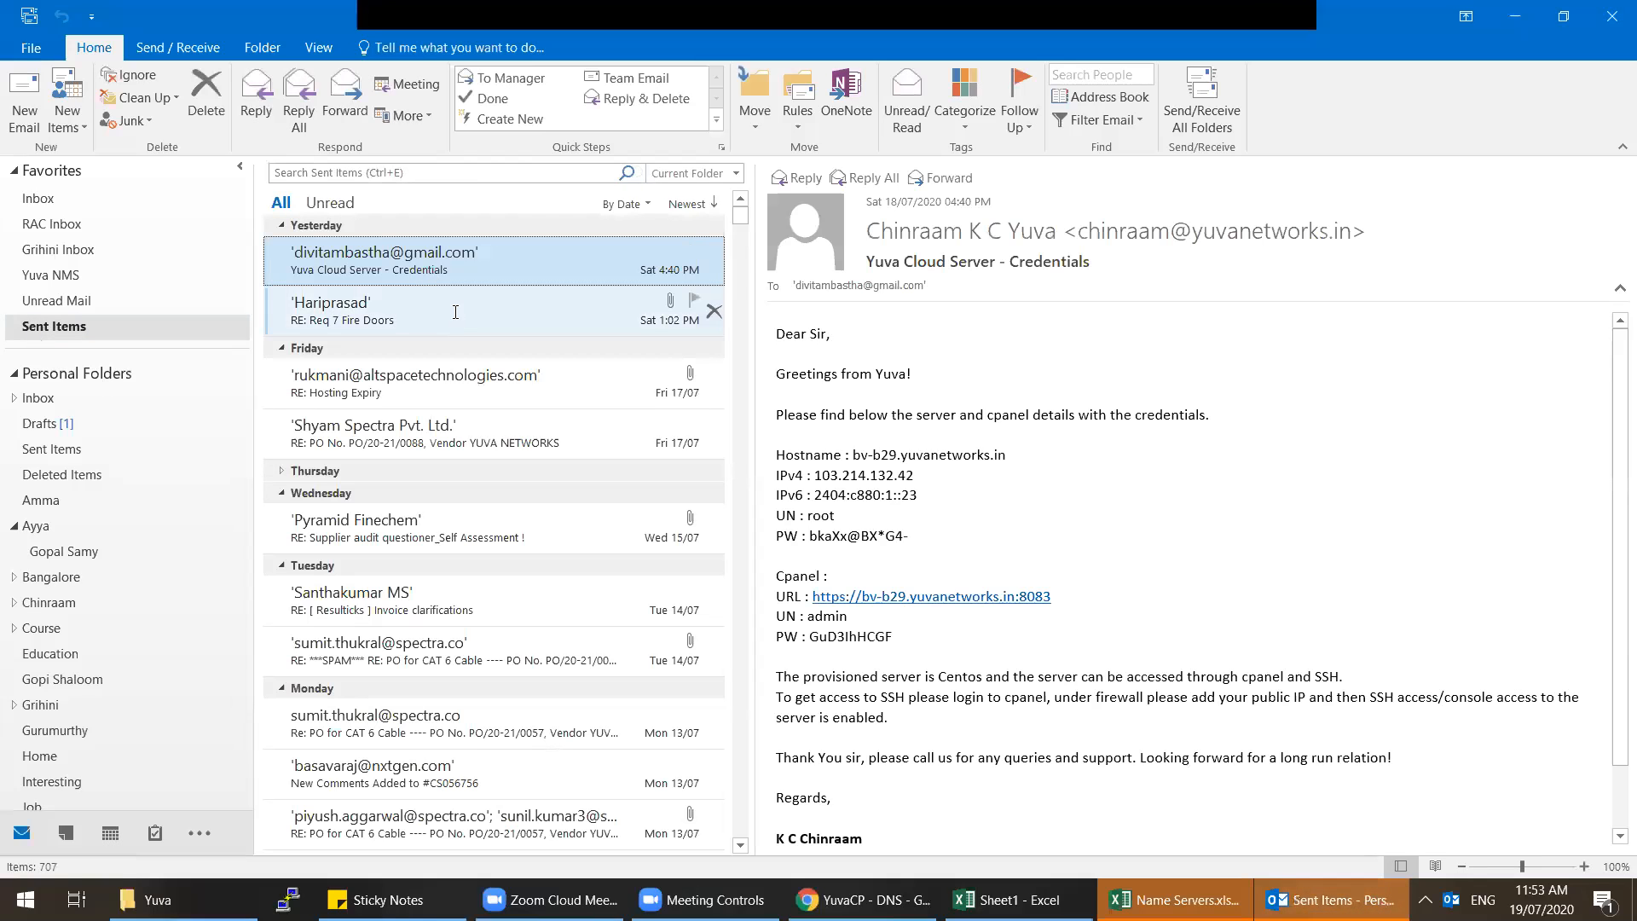
left_click_drag(915, 475, 815, 475)
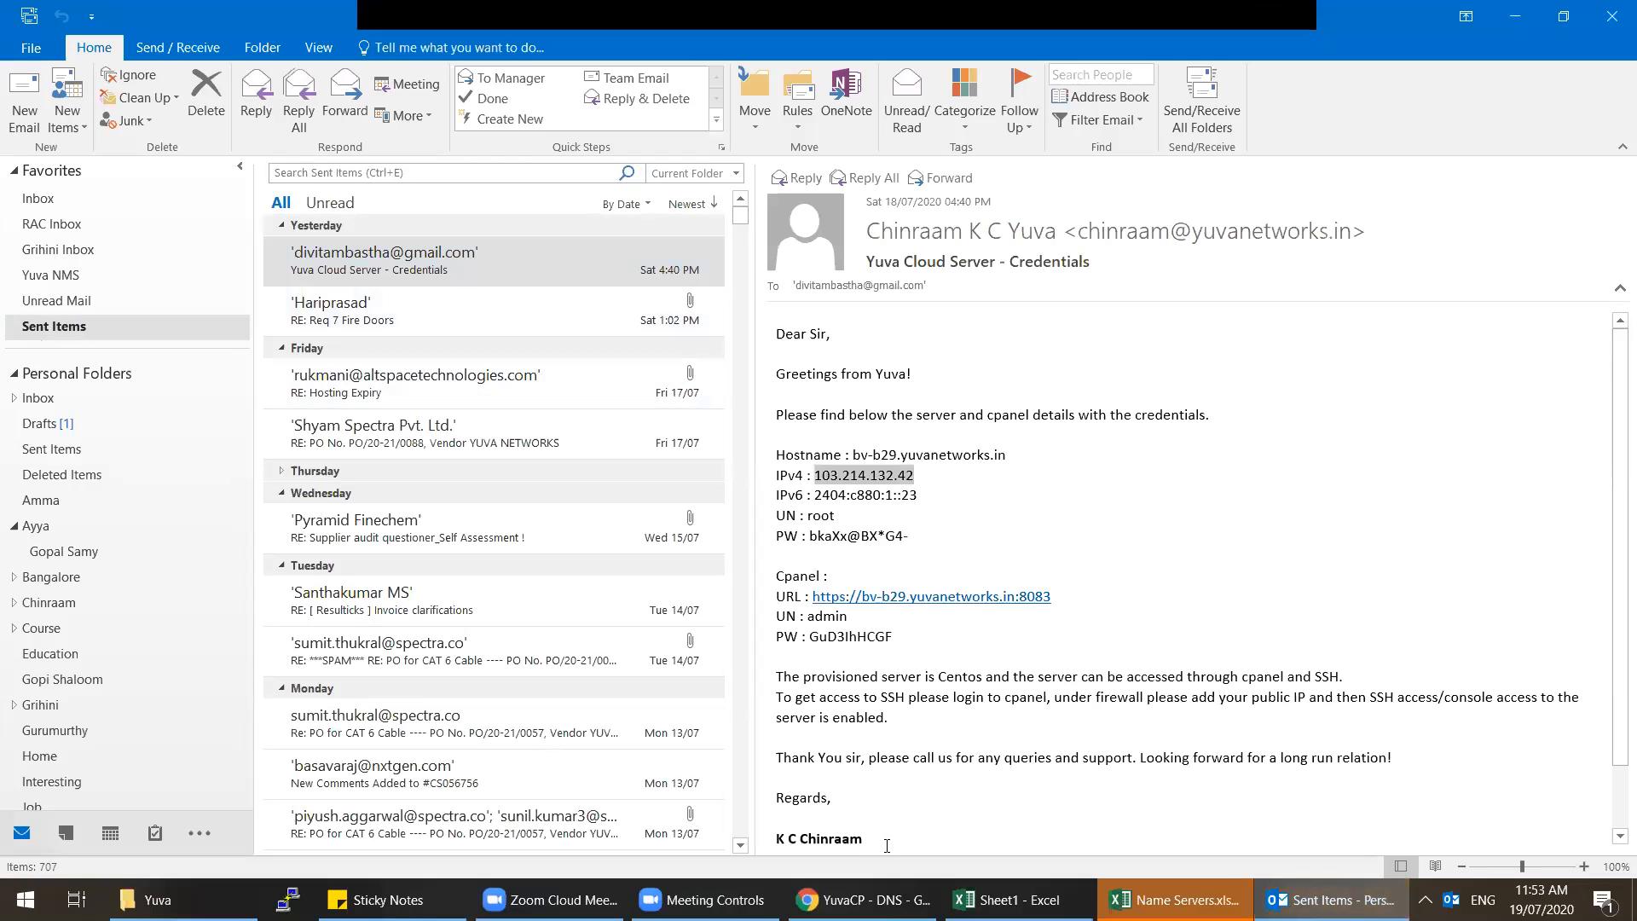
key("ctrl+c")
key("alt+Tab")
key("ctrl+v")
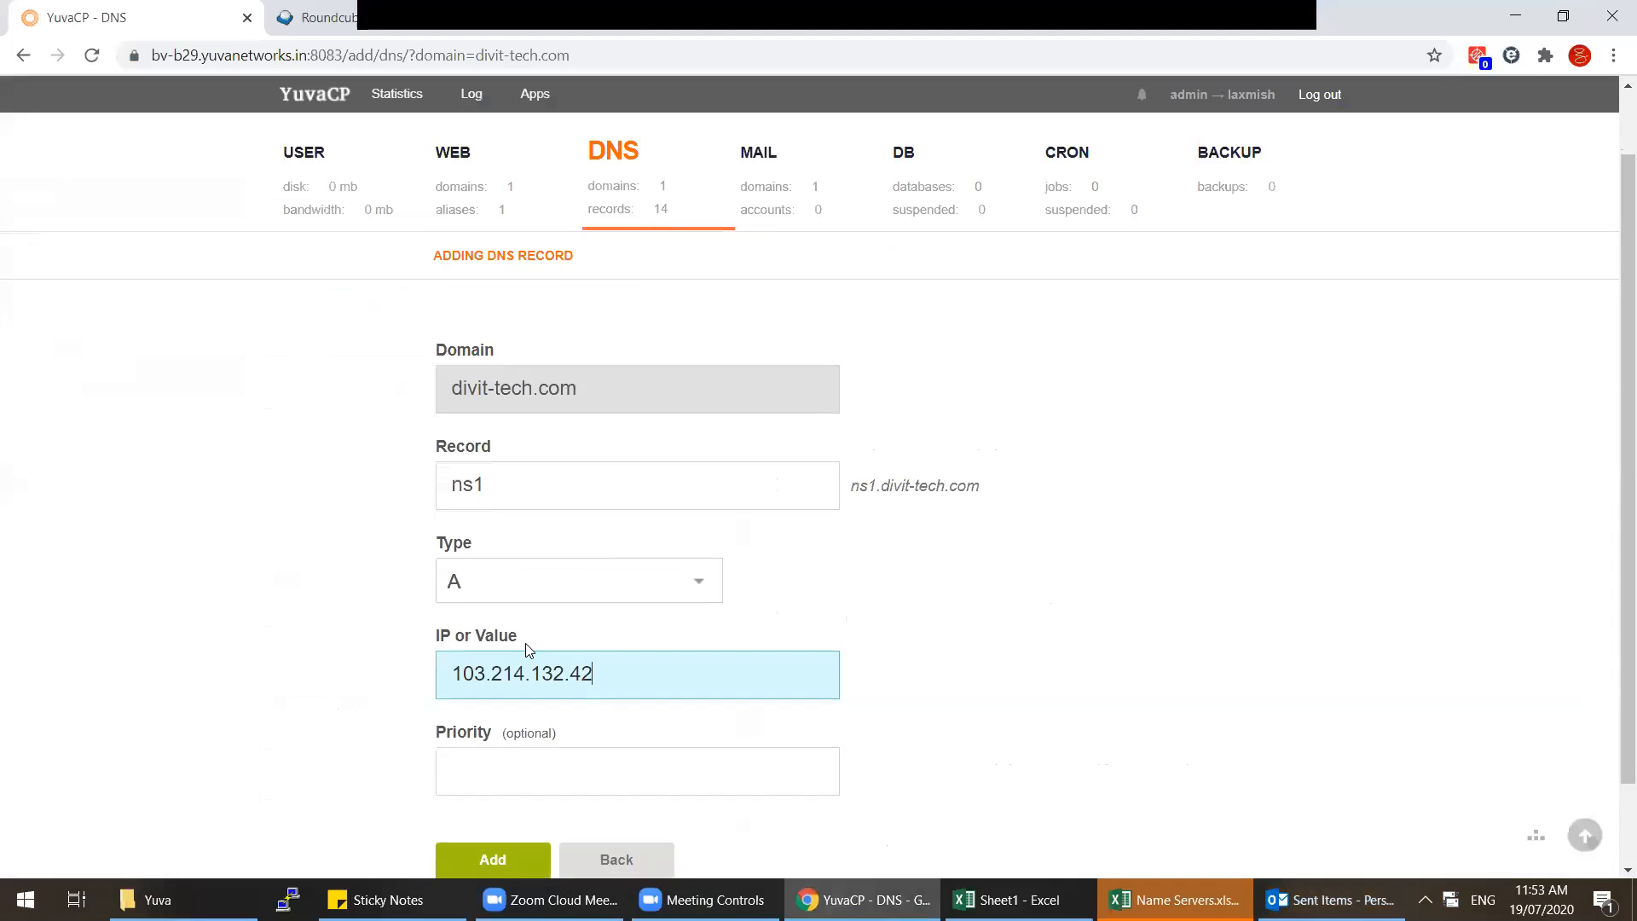
Step: Make ns1 an NS record and add it
left_click(529, 481)
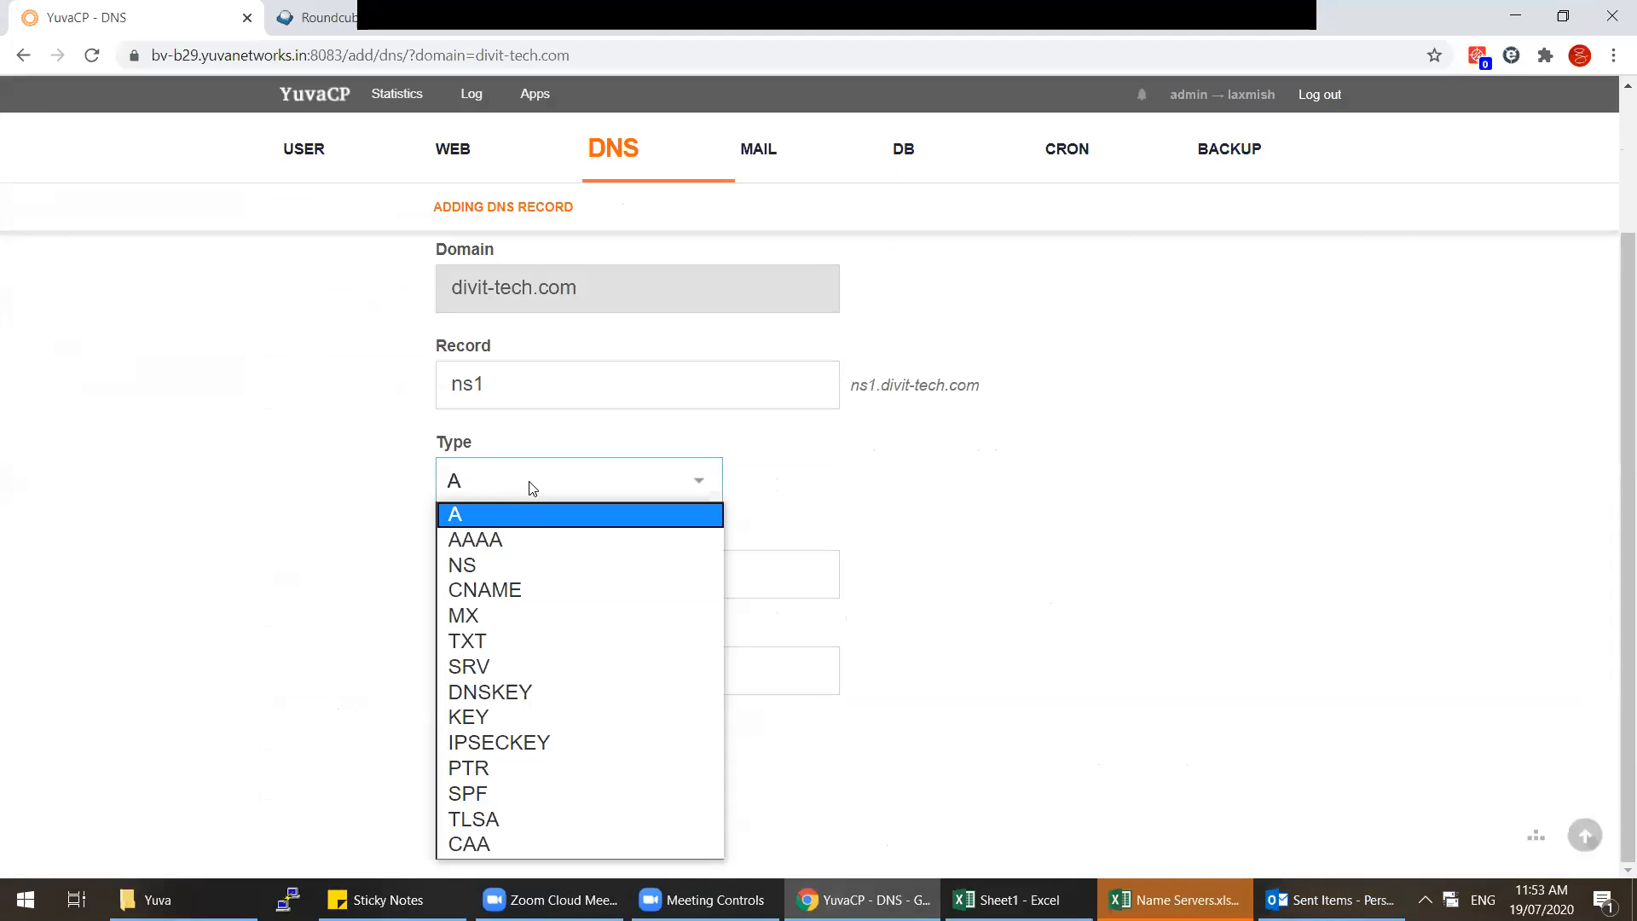
left_click(544, 564)
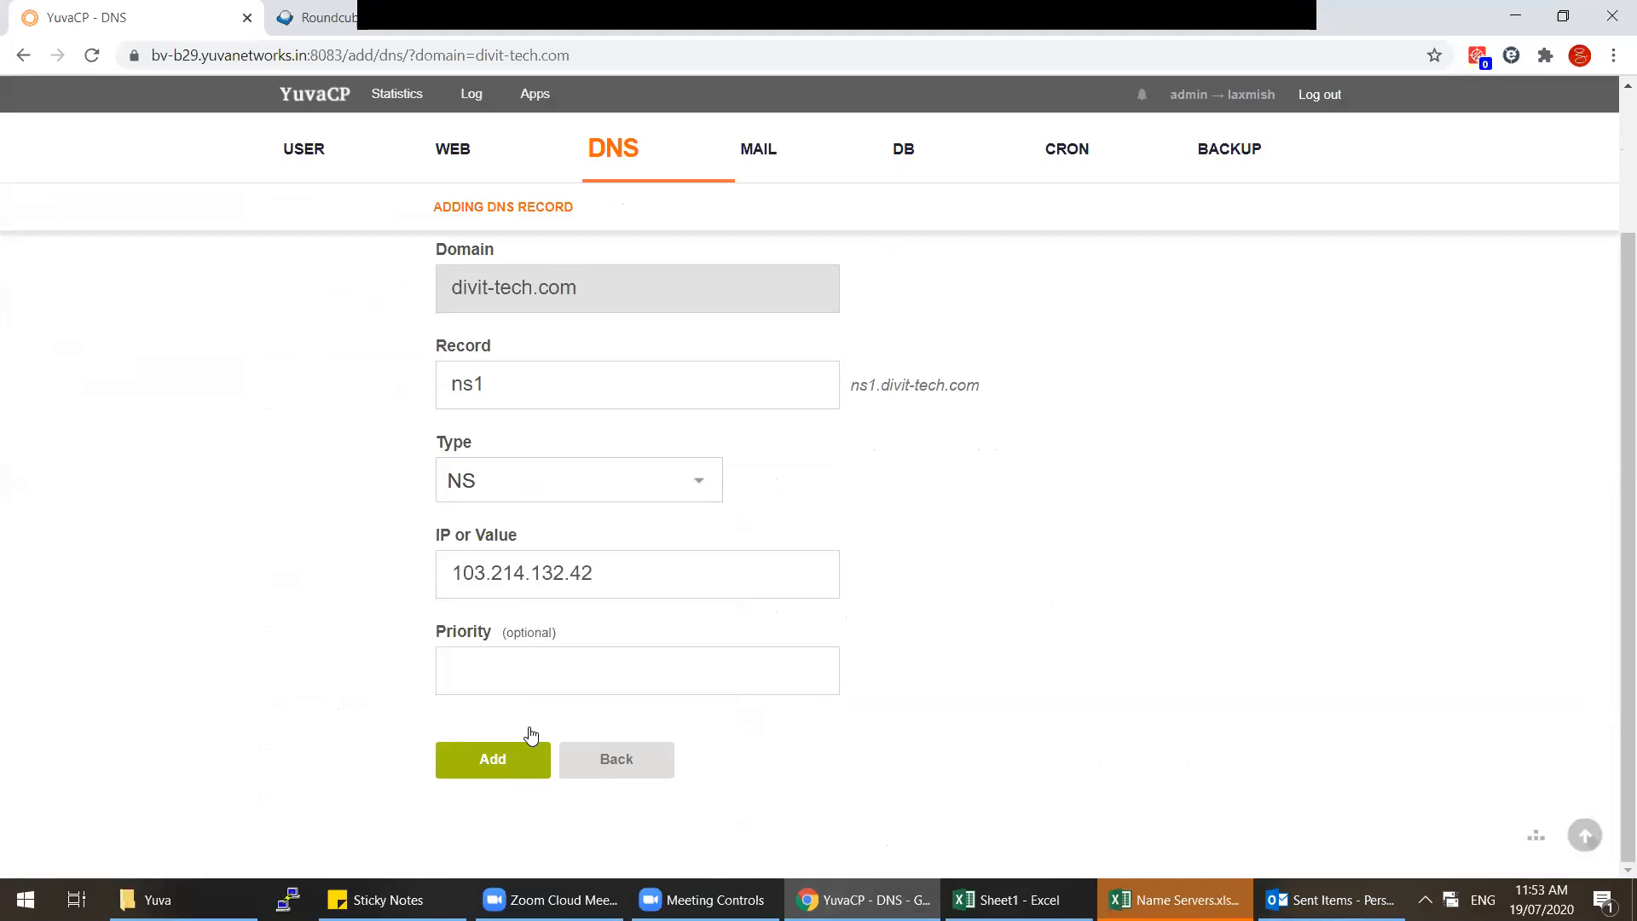
left_click(520, 758)
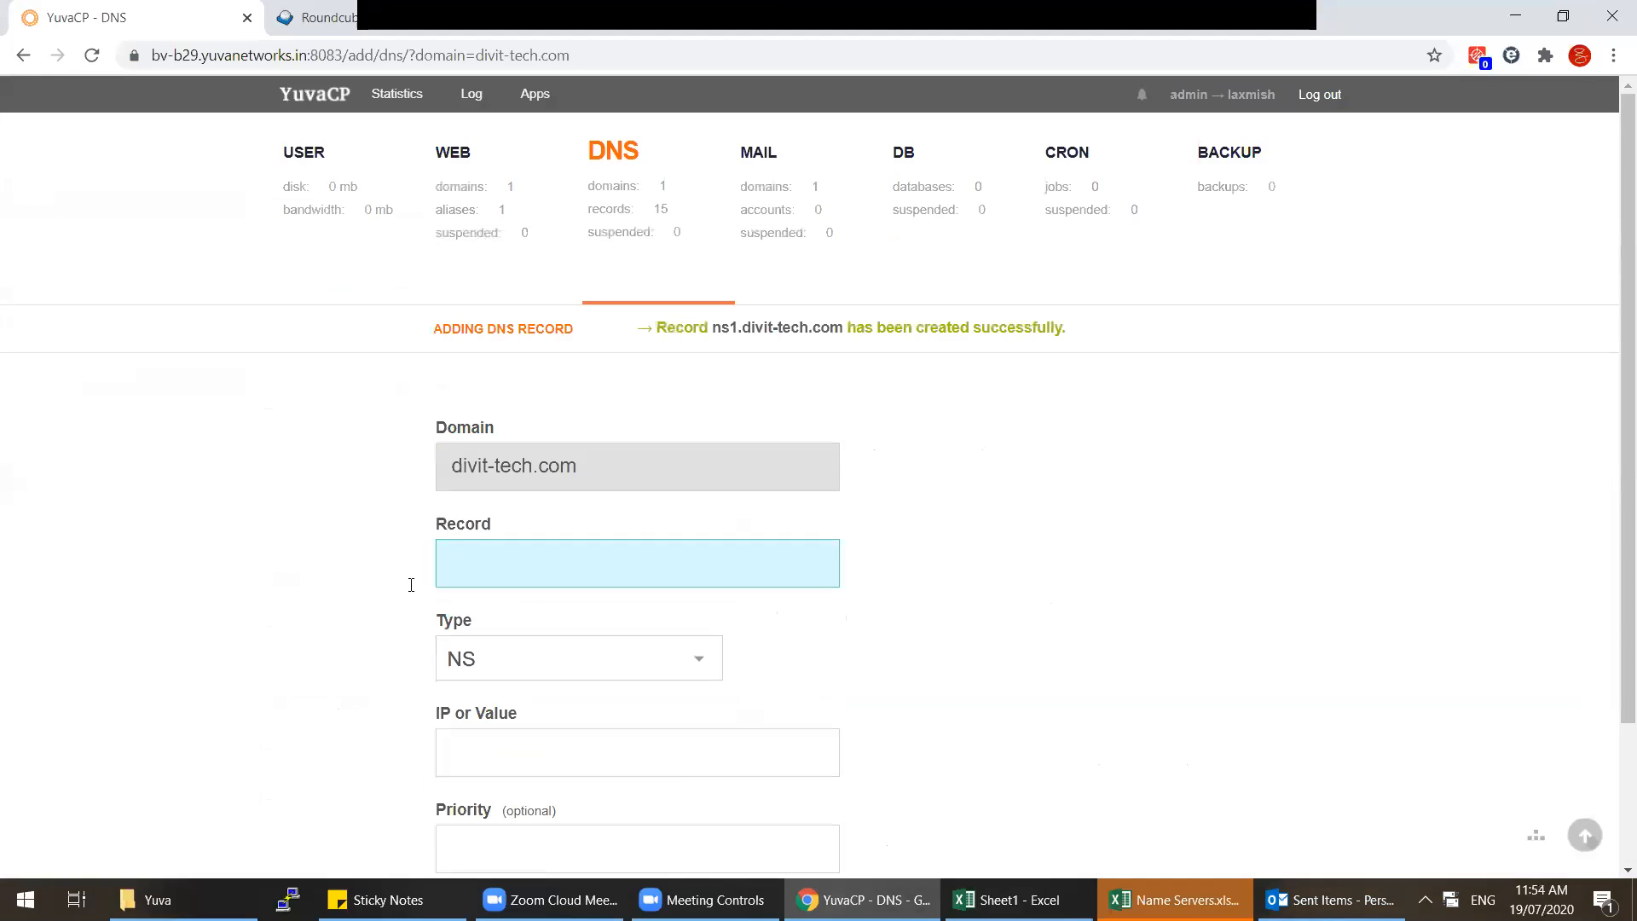
Step: Add an ns2 record with value 103.214.132.42
type("ns2")
key("Tab")
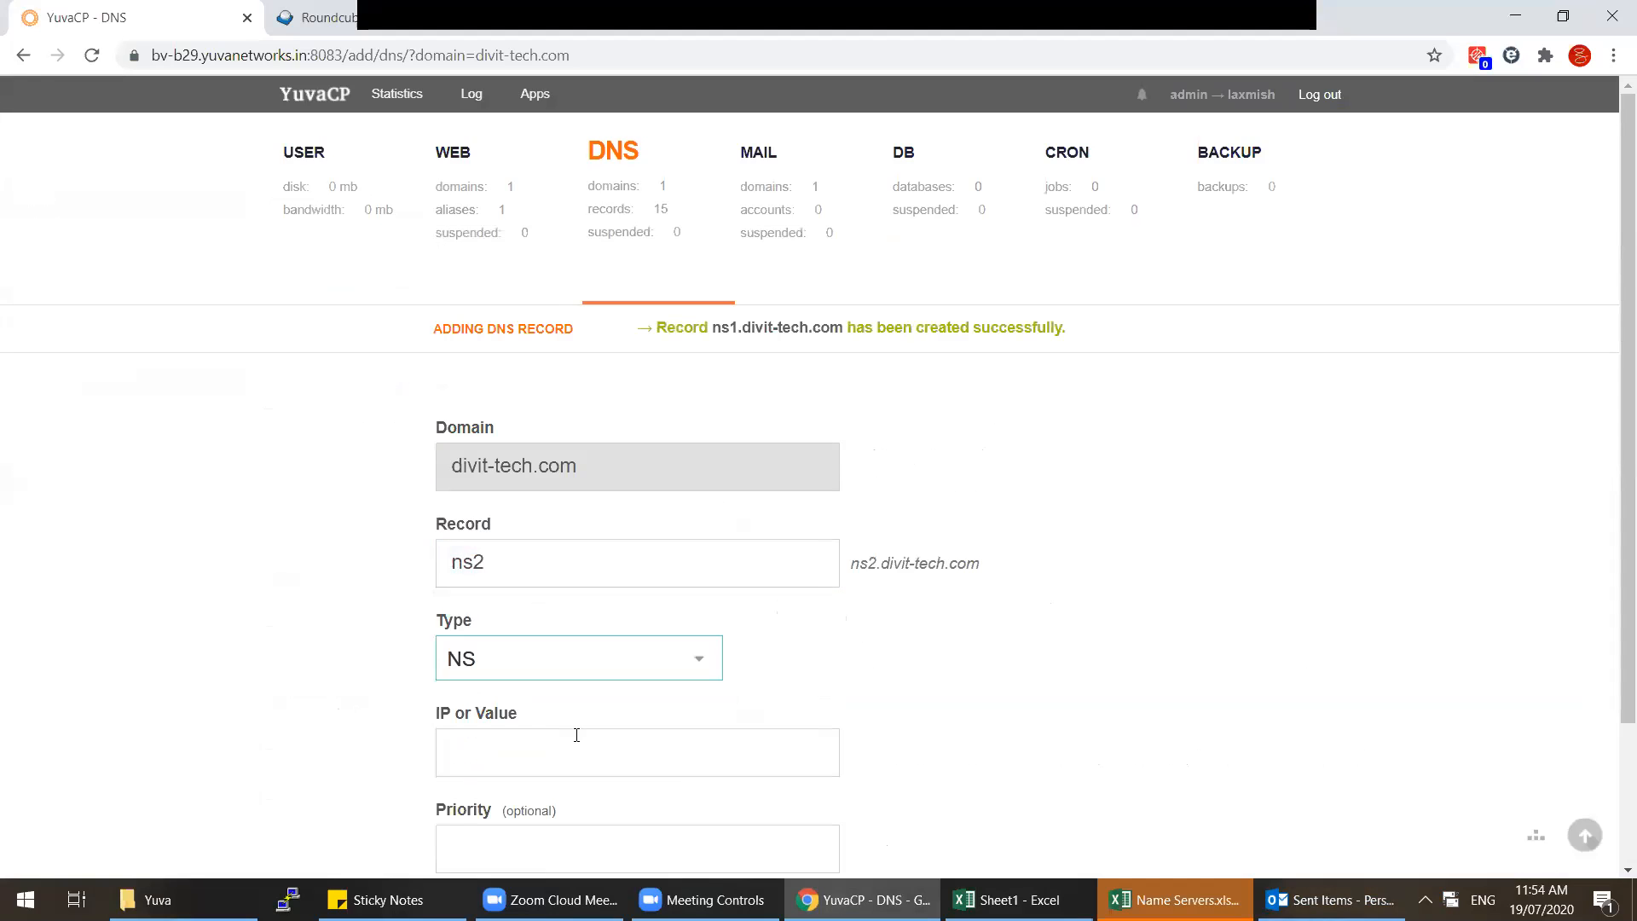
left_click(568, 749)
key("ctrl+v")
scroll(565, 750, "down", 2)
left_click(504, 764)
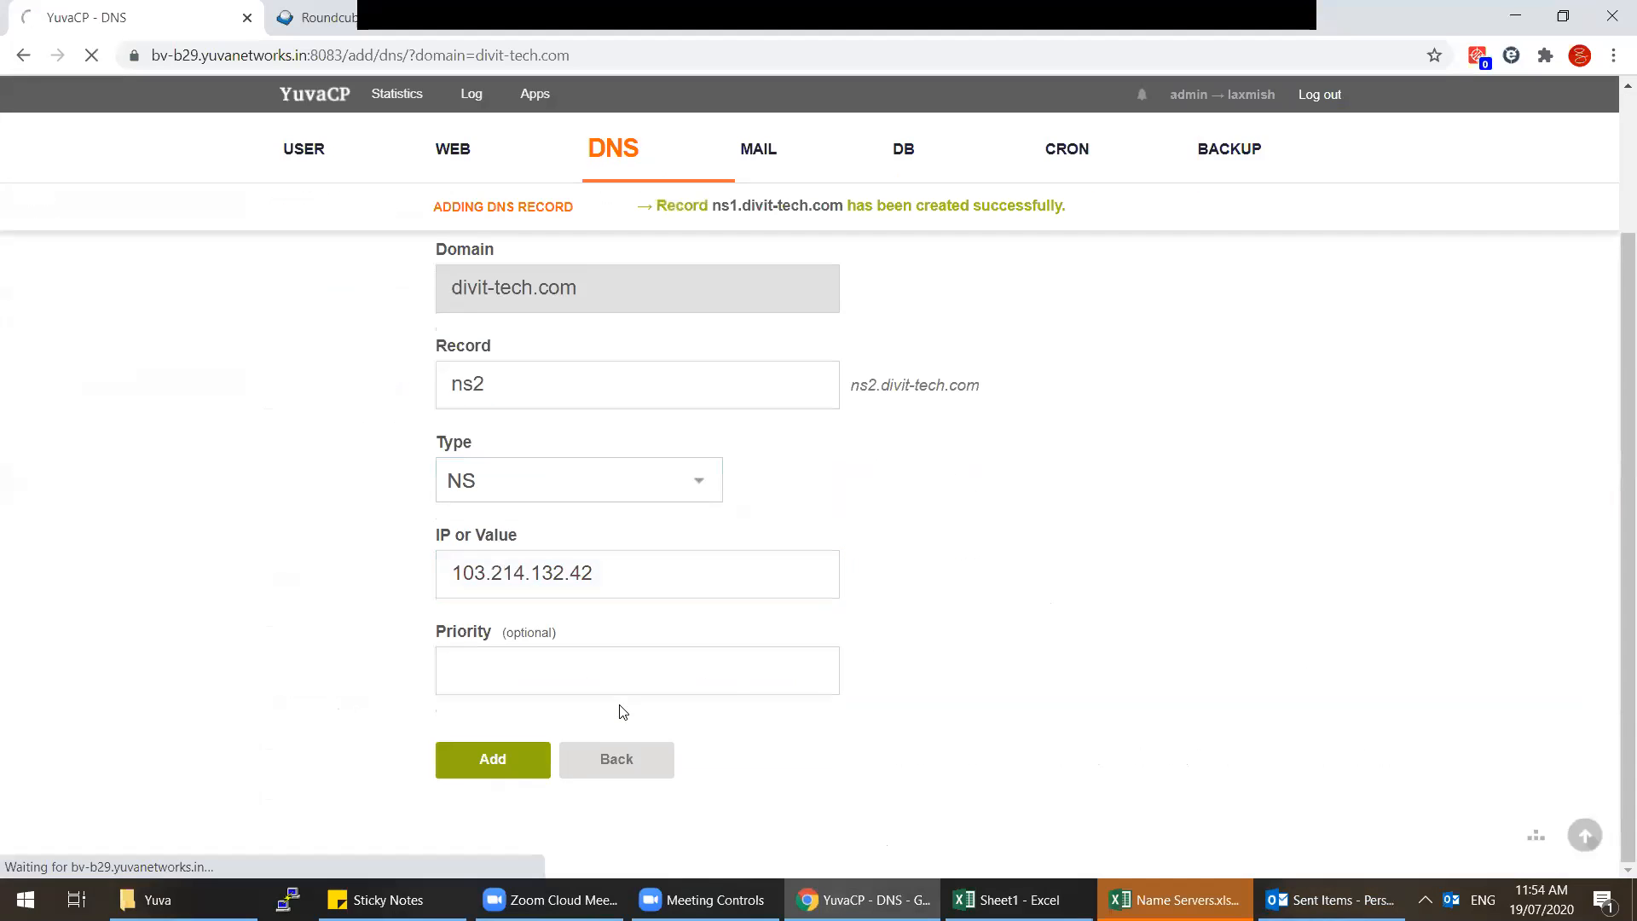
Step: Show all records of divit-tech.com from the DNS domain list
left_click(647, 198)
left_click(756, 367)
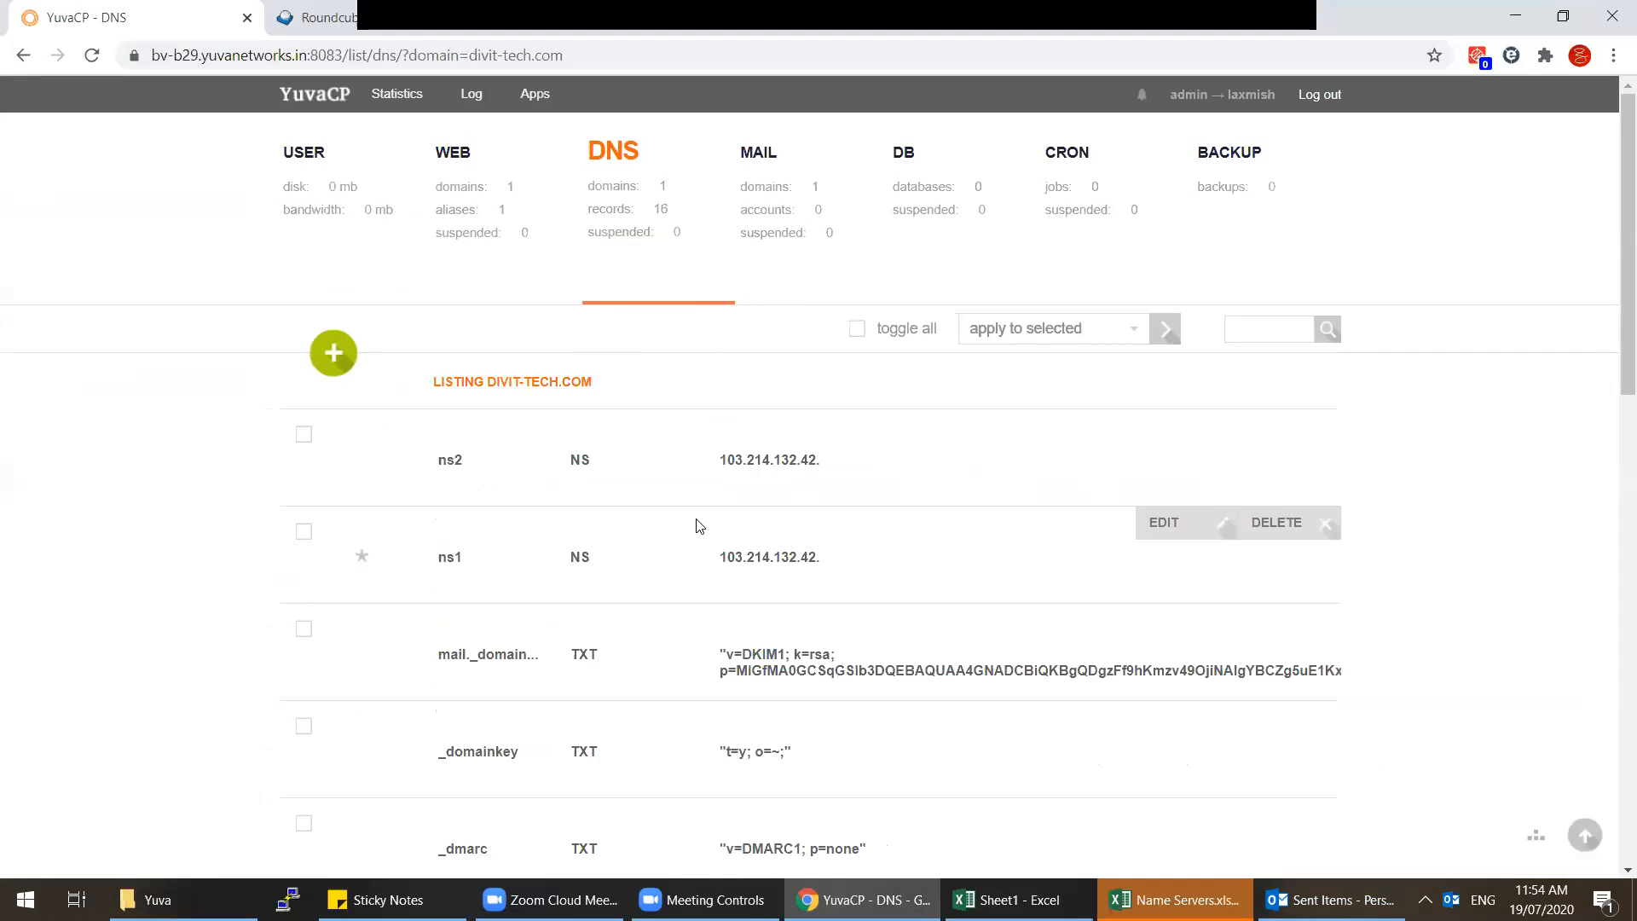
scroll(697, 526, "down", 1)
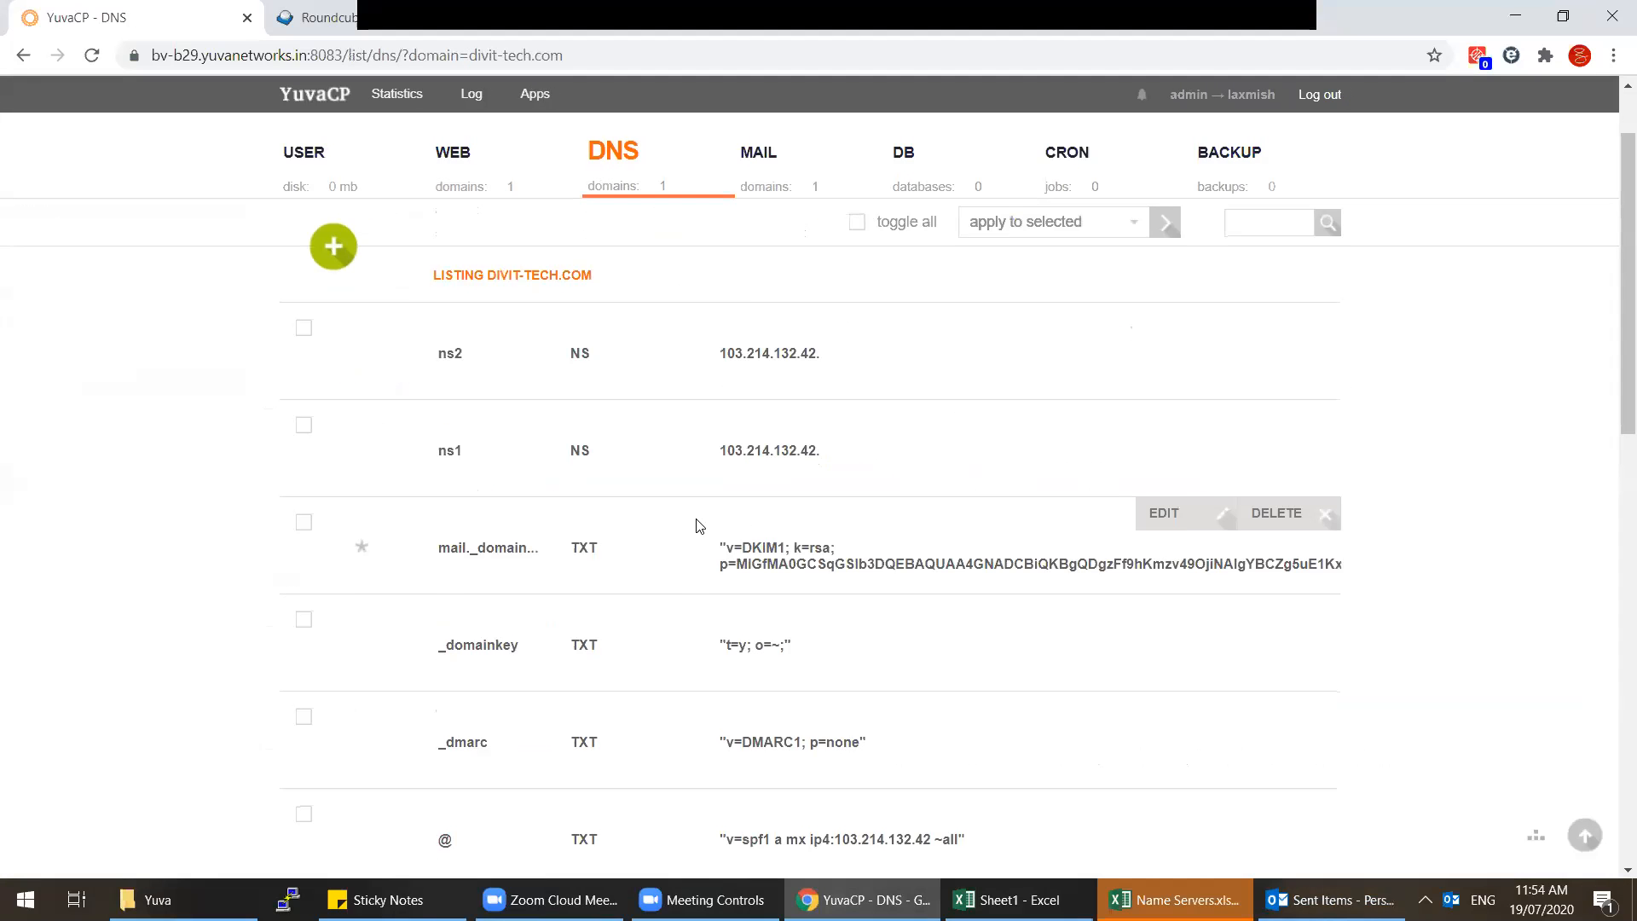
scroll(697, 526, "down", 10)
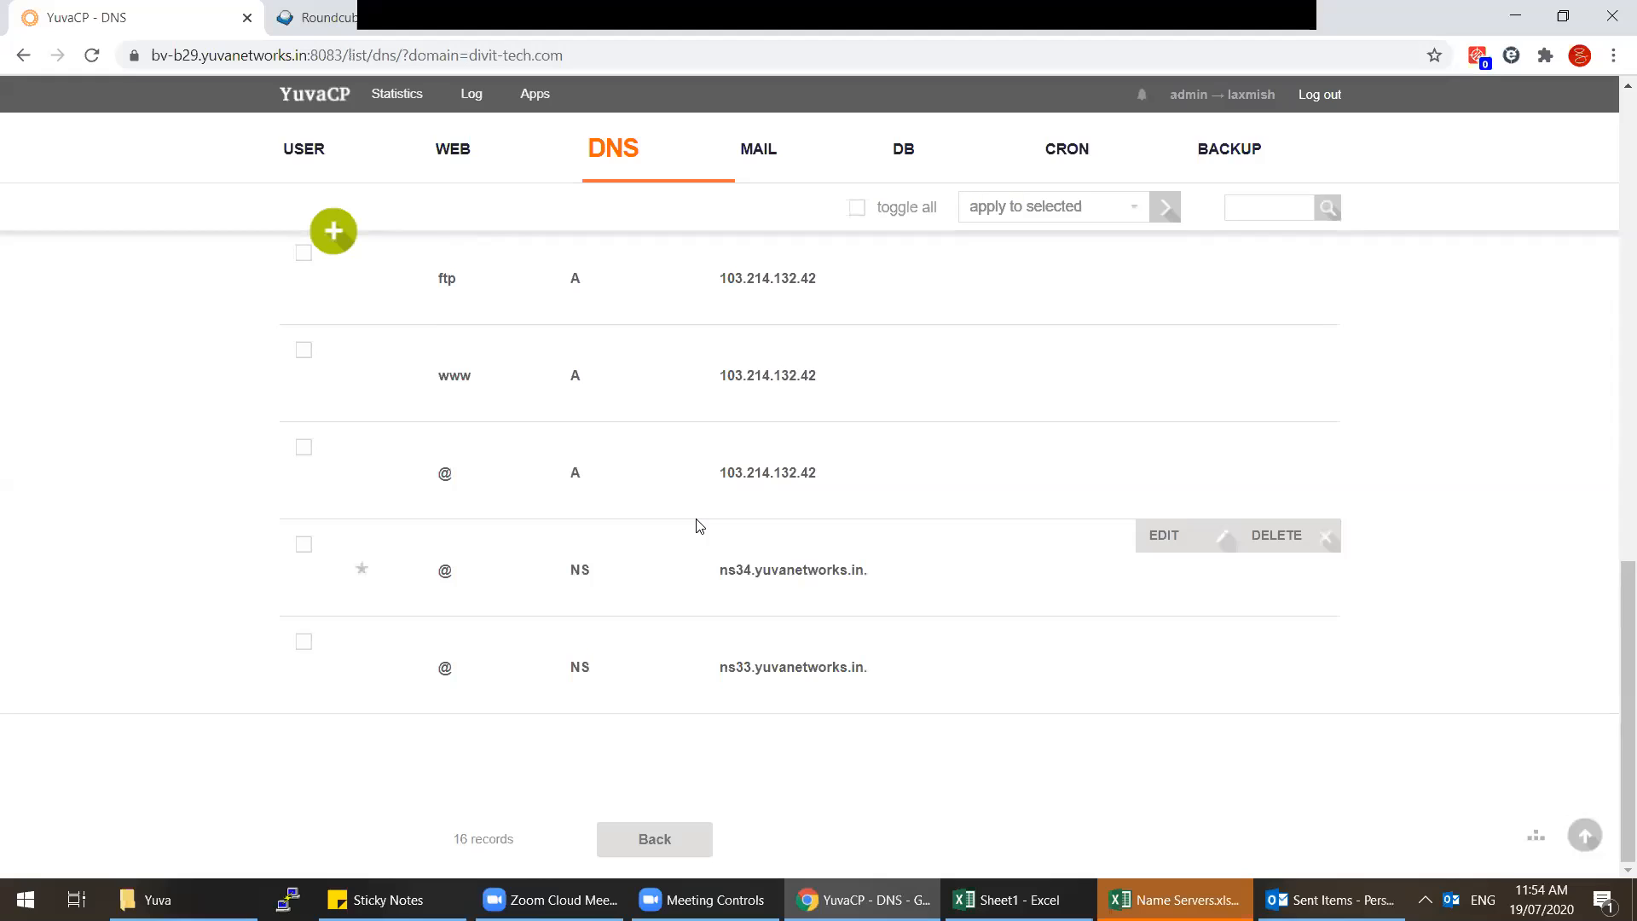
scroll(699, 525, "up", 10)
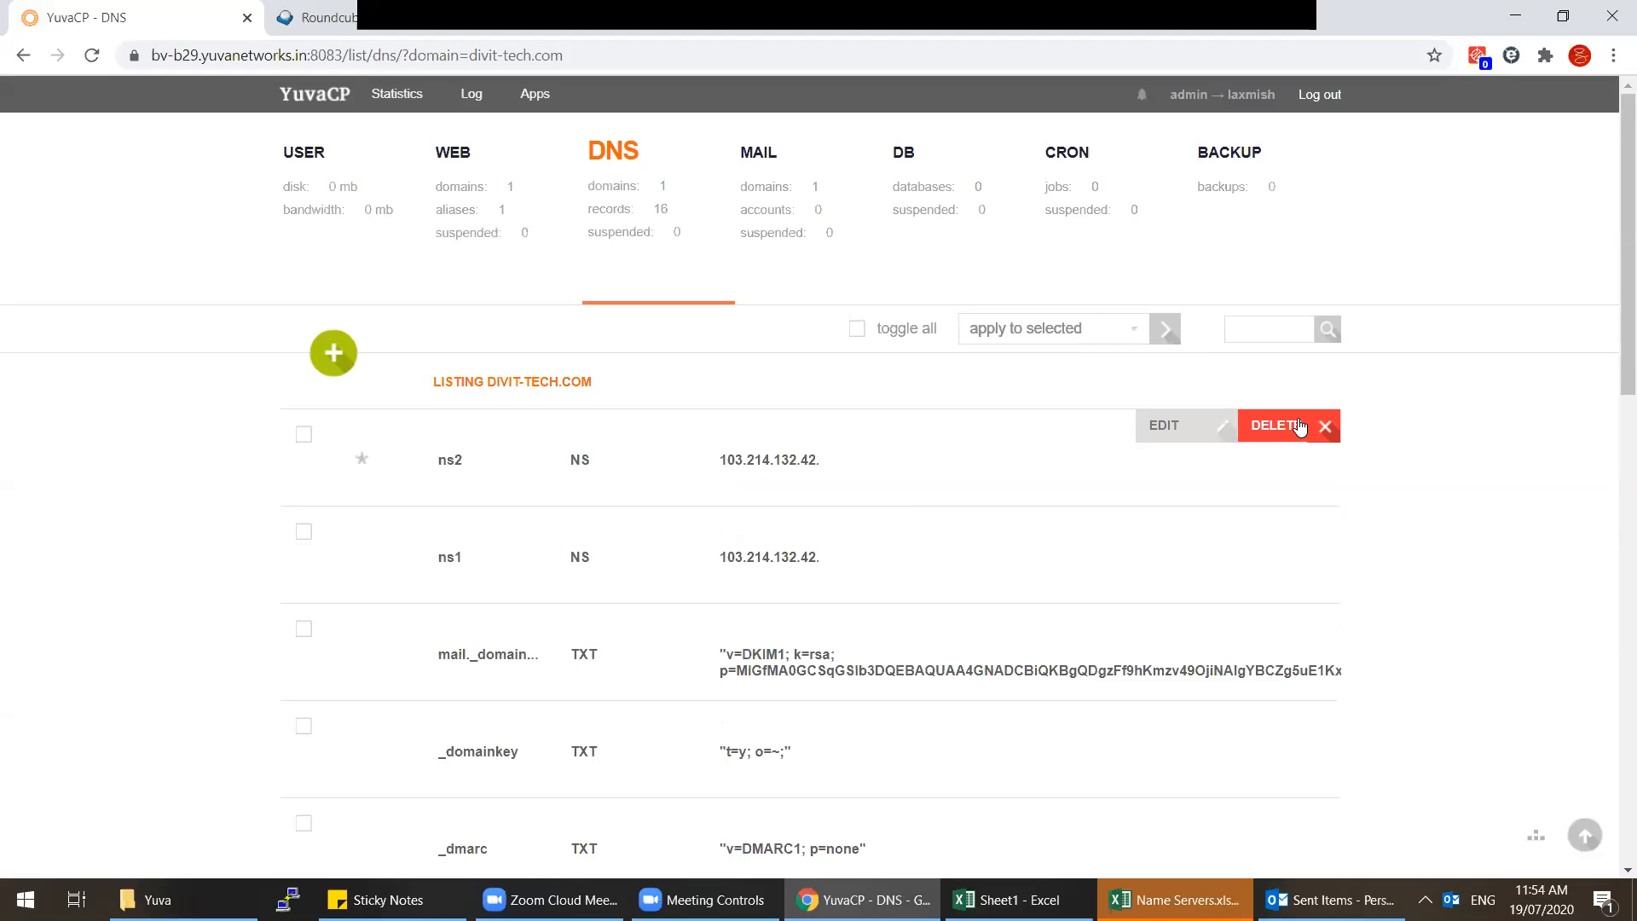
Step: Delete the ns2 and ns1 DNS records
left_click(1297, 425)
left_click(745, 560)
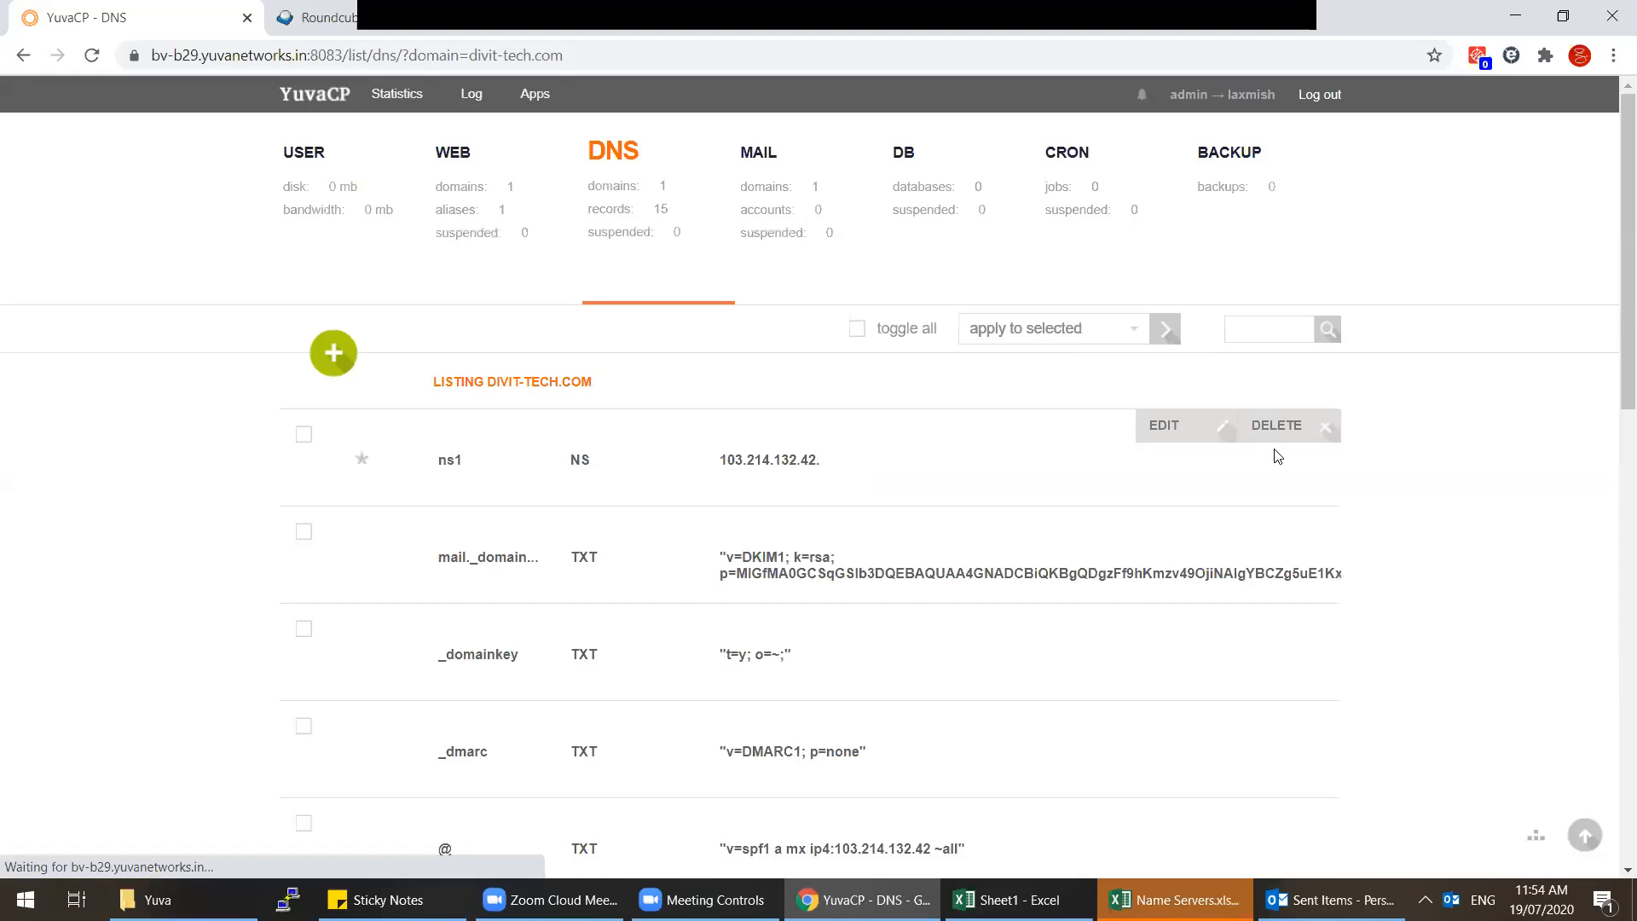
left_click(1296, 422)
left_click(761, 570)
scroll(1036, 628, "down", 14)
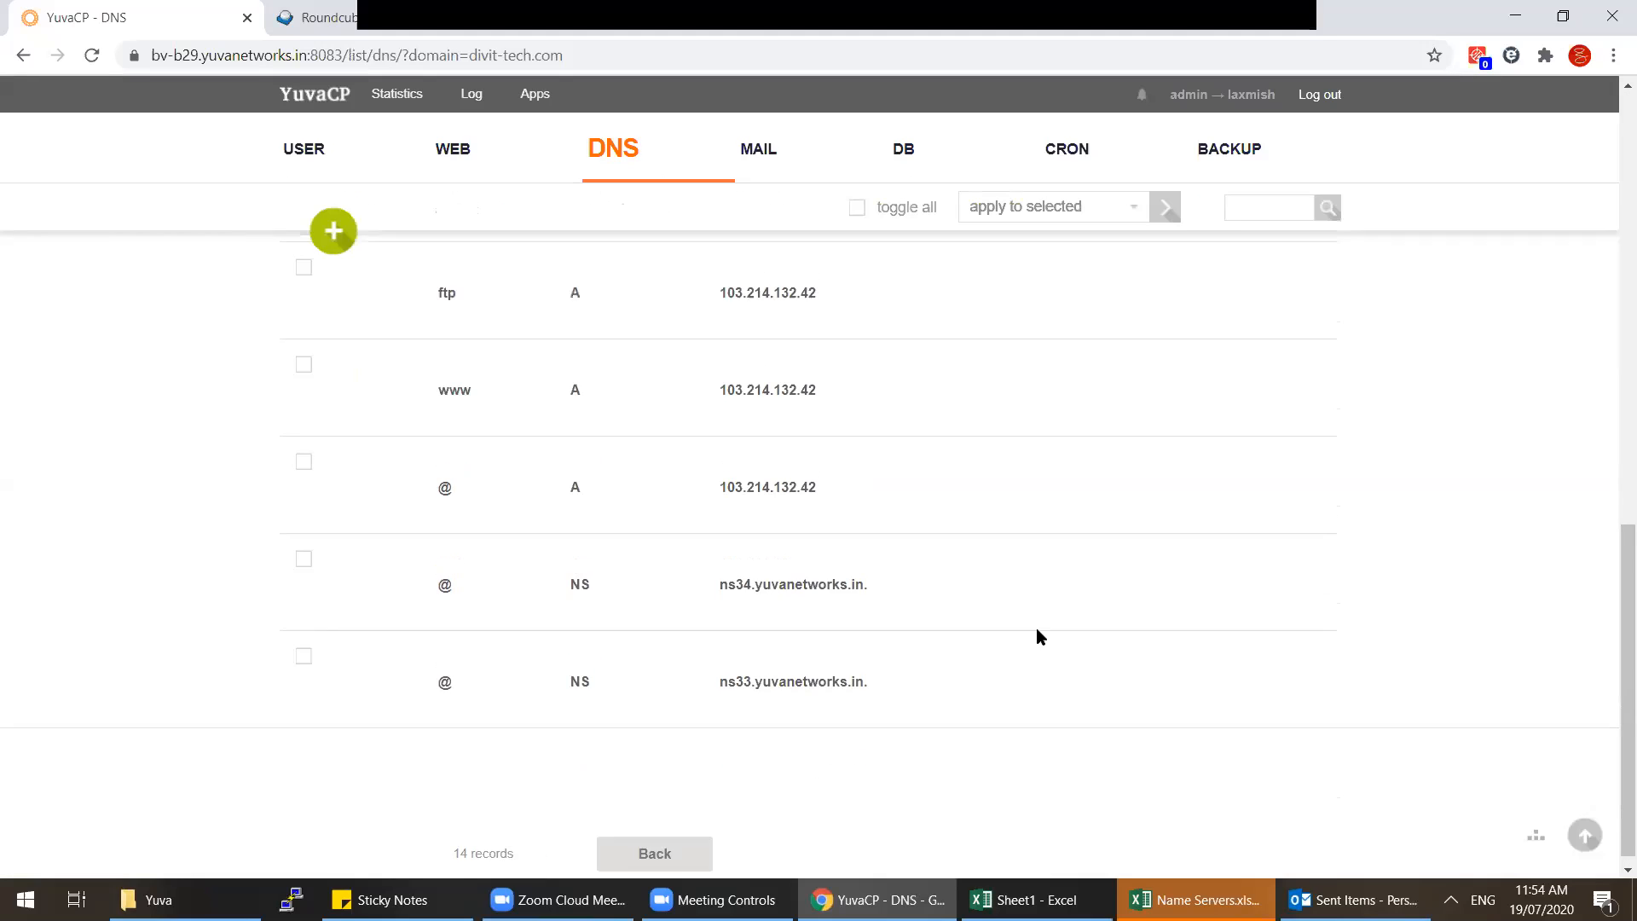
scroll(1036, 628, "up", 5)
scroll(1037, 627, "up", 5)
Step: Delete the divit-tech.com web domain, log out to the admin, and open Packages
left_click(458, 189)
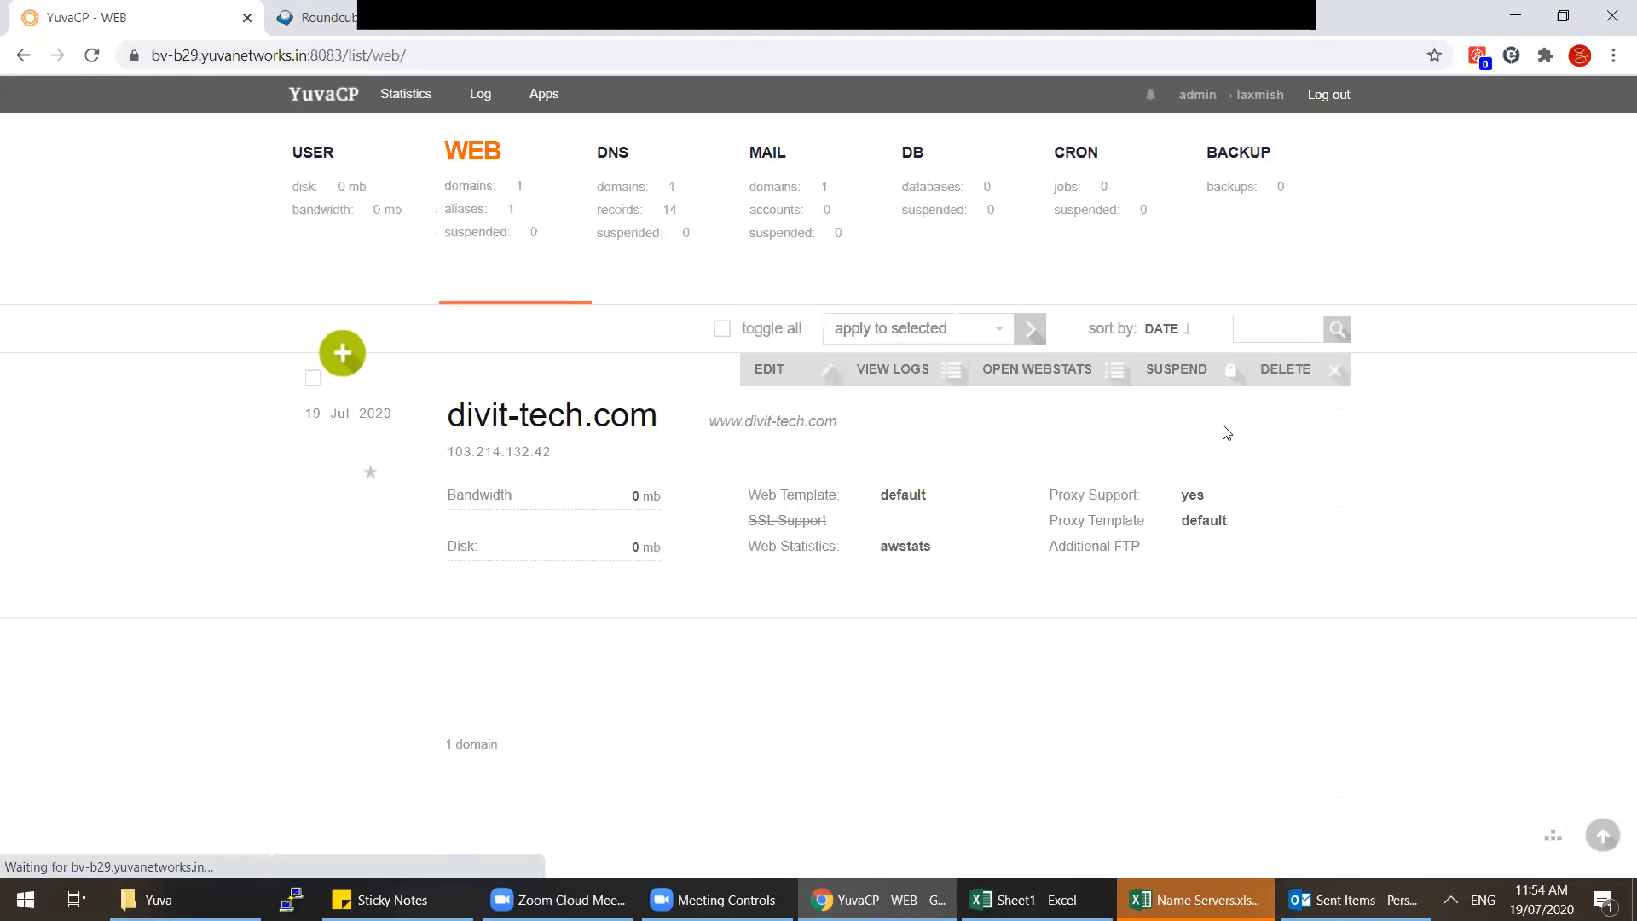
left_click(1278, 372)
left_click(749, 565)
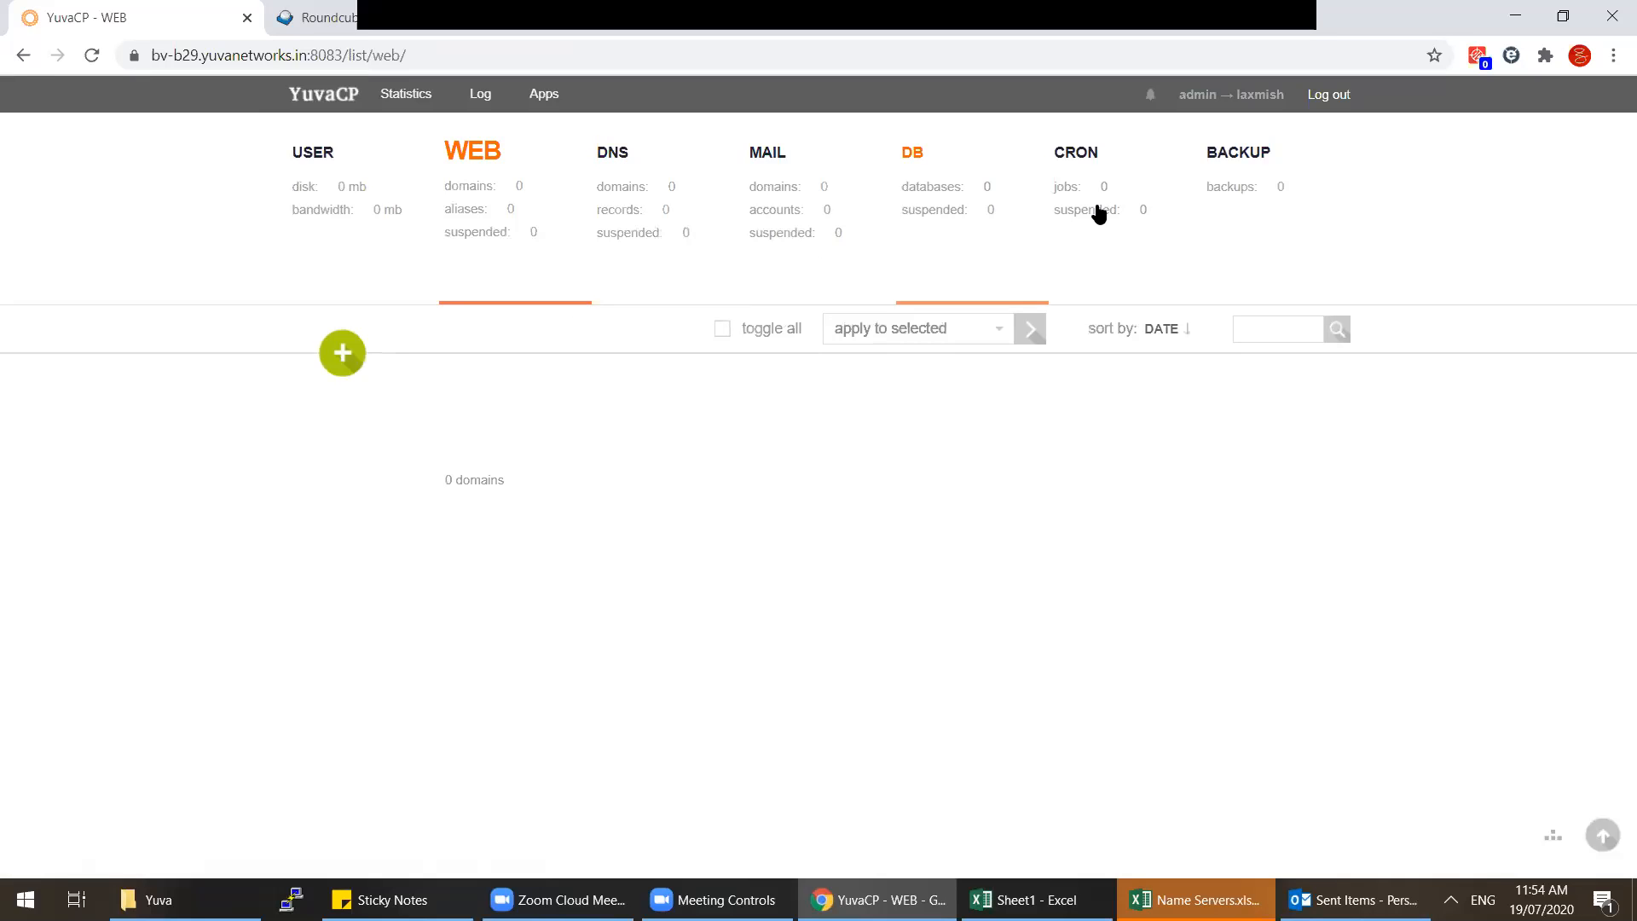
left_click(1315, 96)
left_click(399, 96)
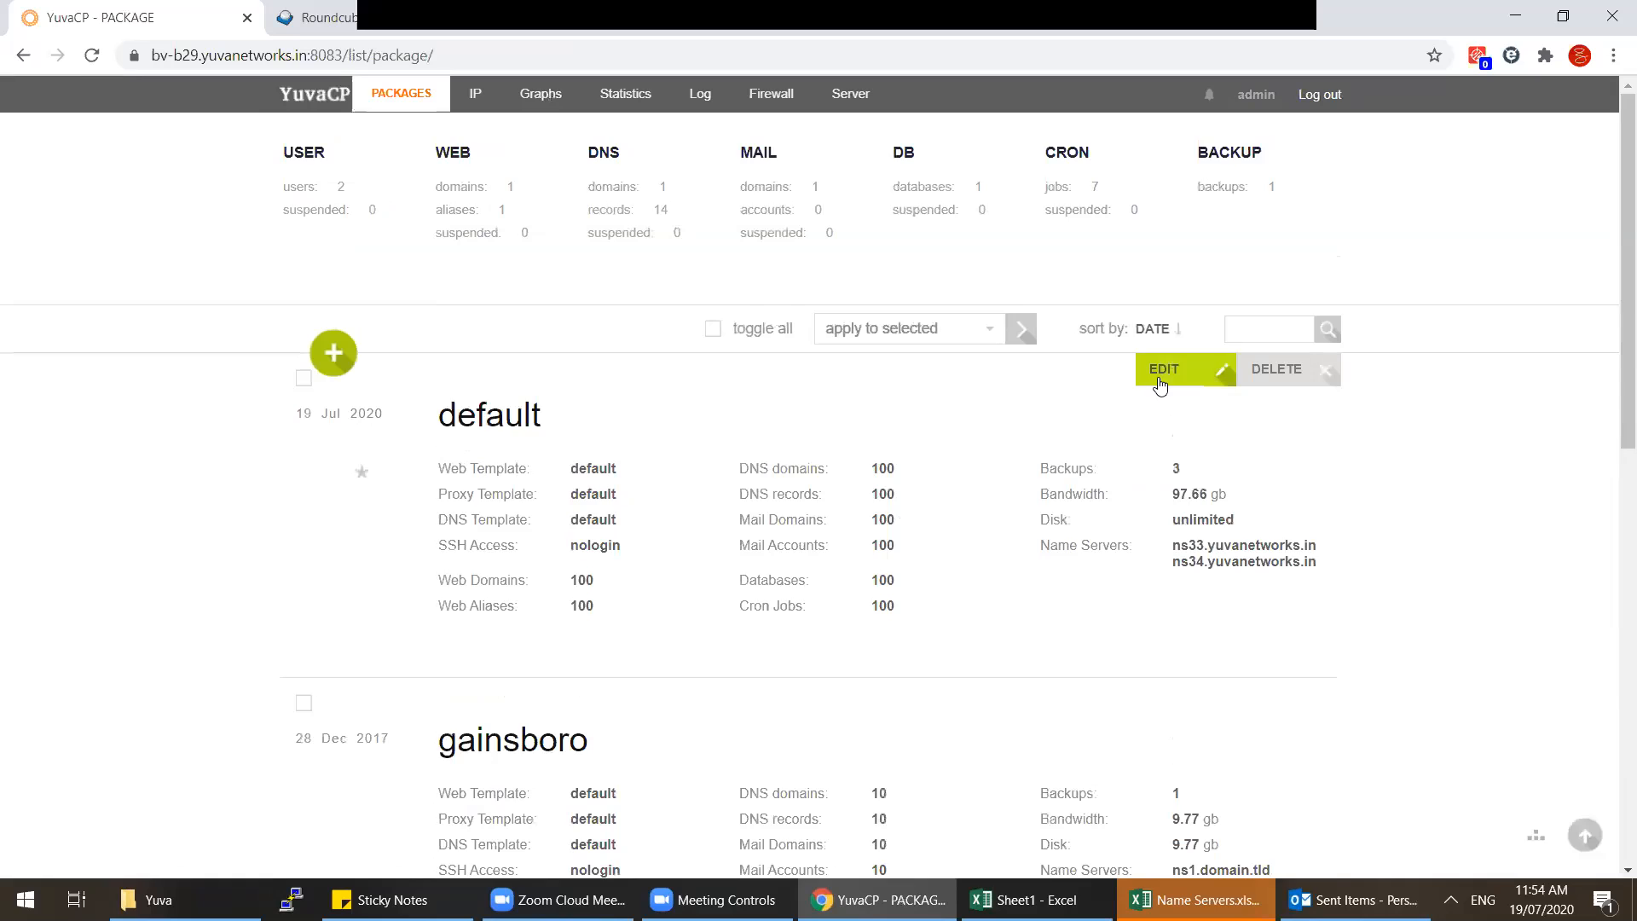
Step: Edit the default package's first name server to ns1.divit-tech.com
left_click(754, 532)
scroll(753, 534, "down", 15)
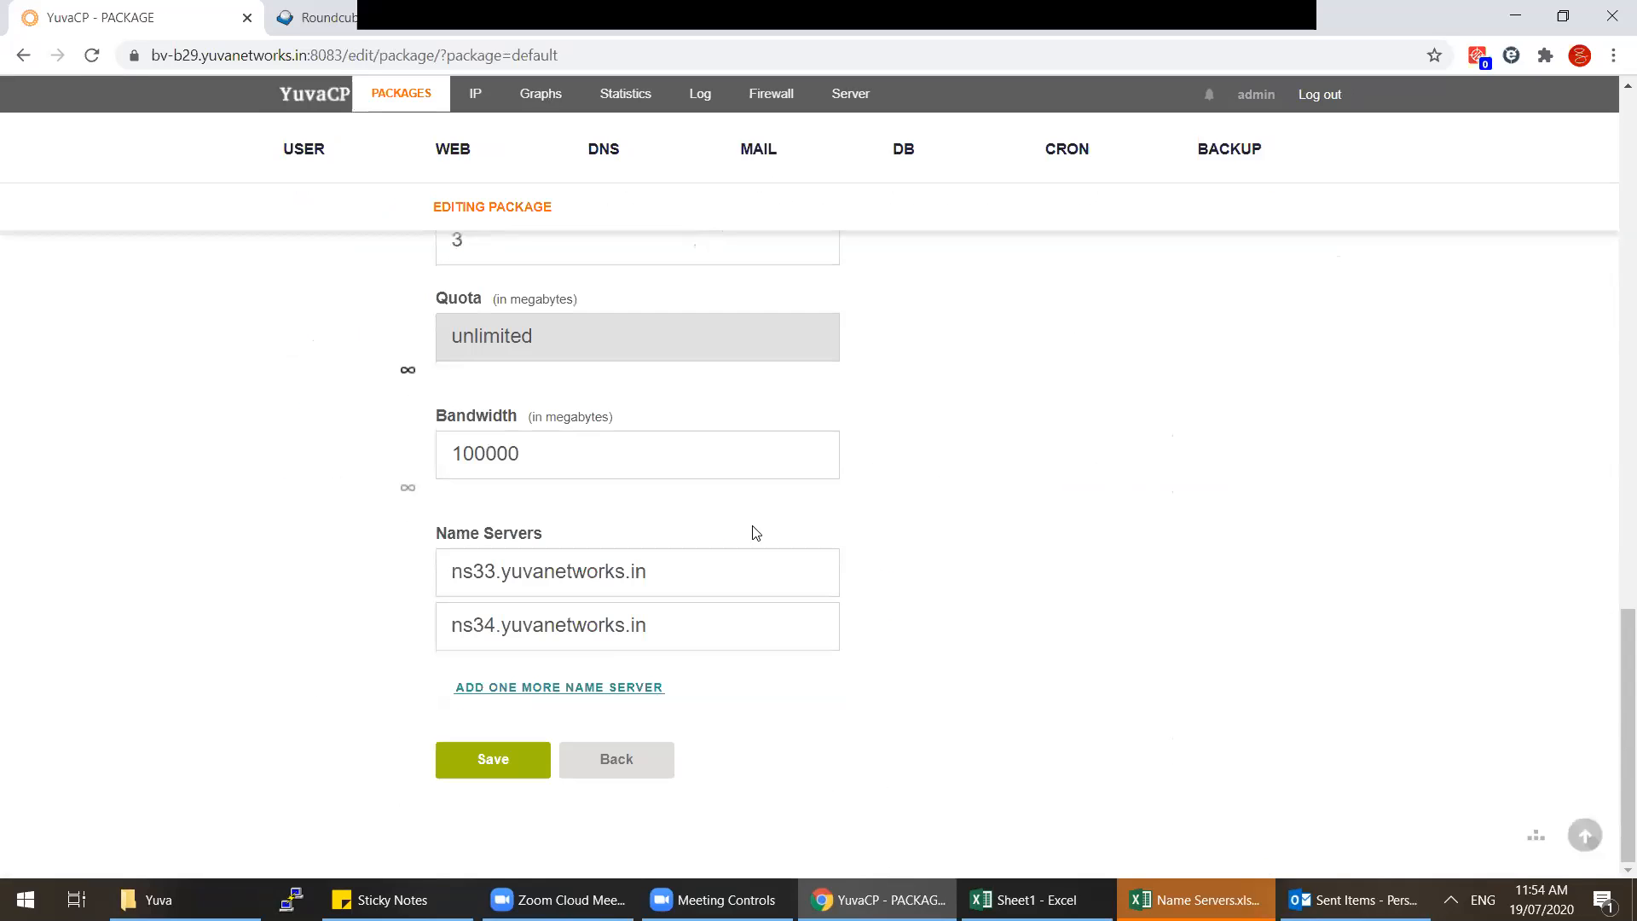
left_click_drag(719, 561, 376, 550)
type("103.214.132.42")
key("ctrl+z")
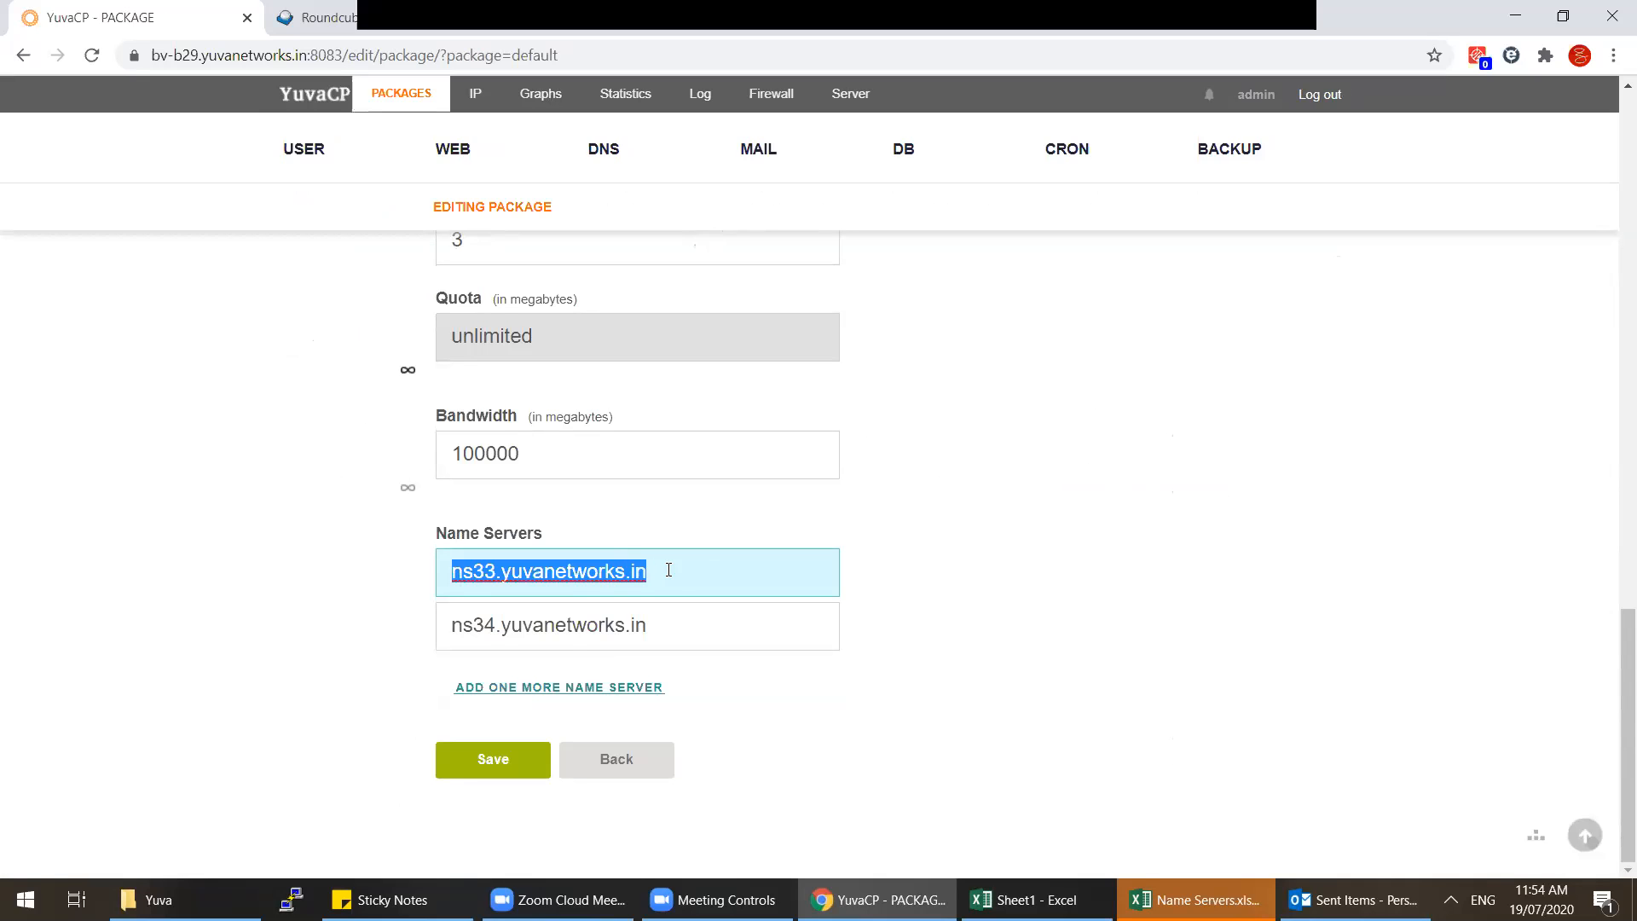
type("ns1.")
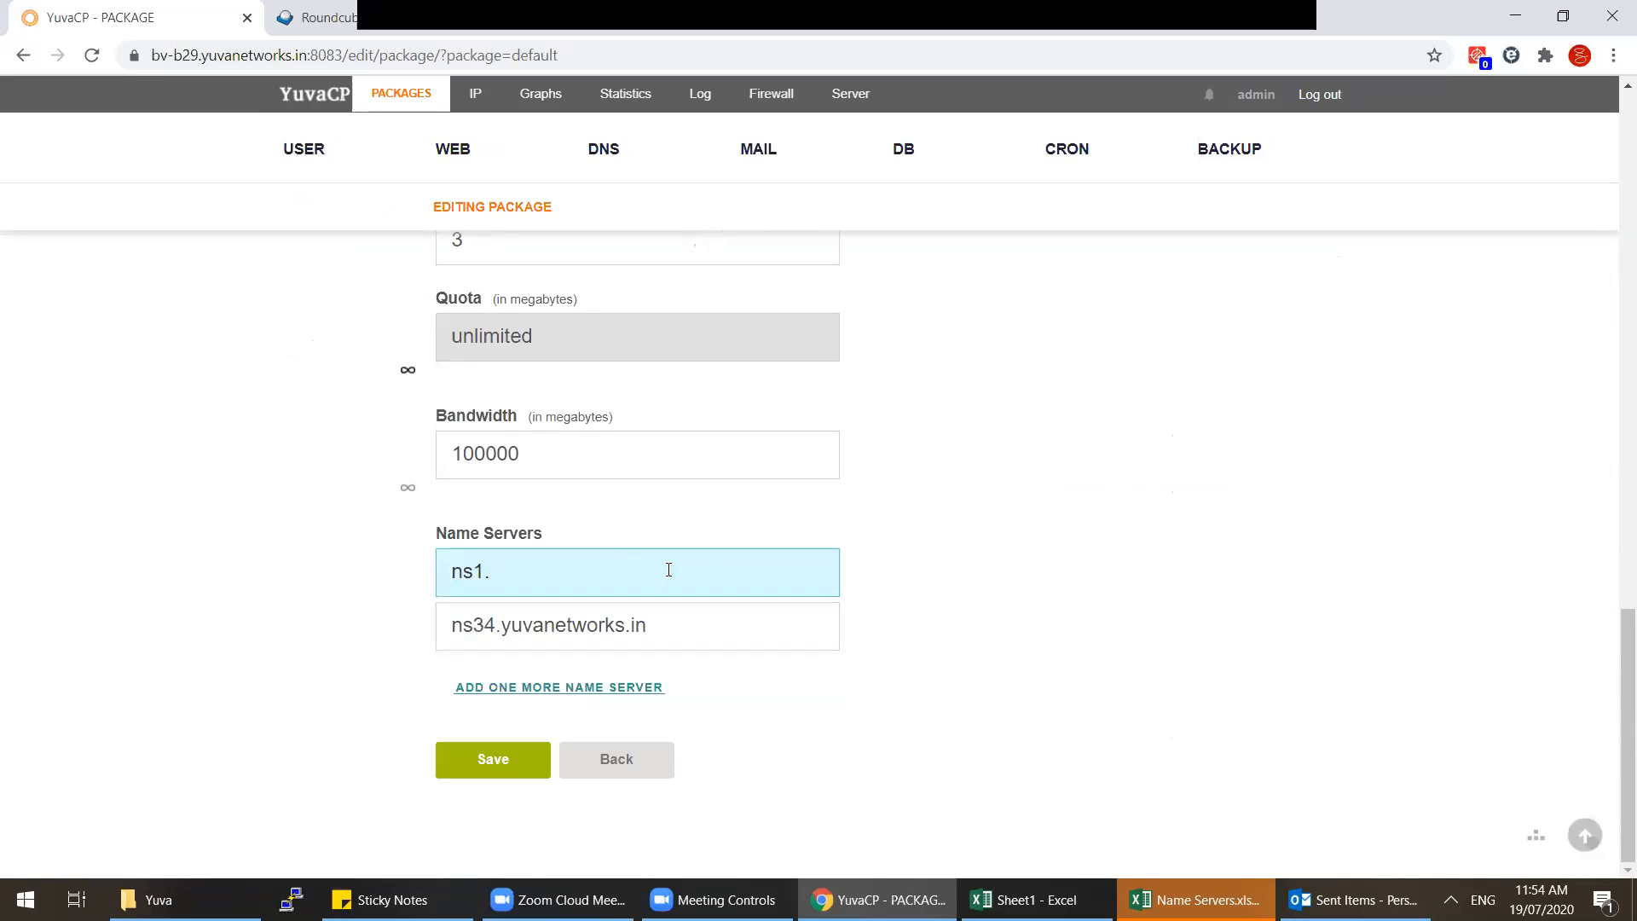
left_click(647, 32)
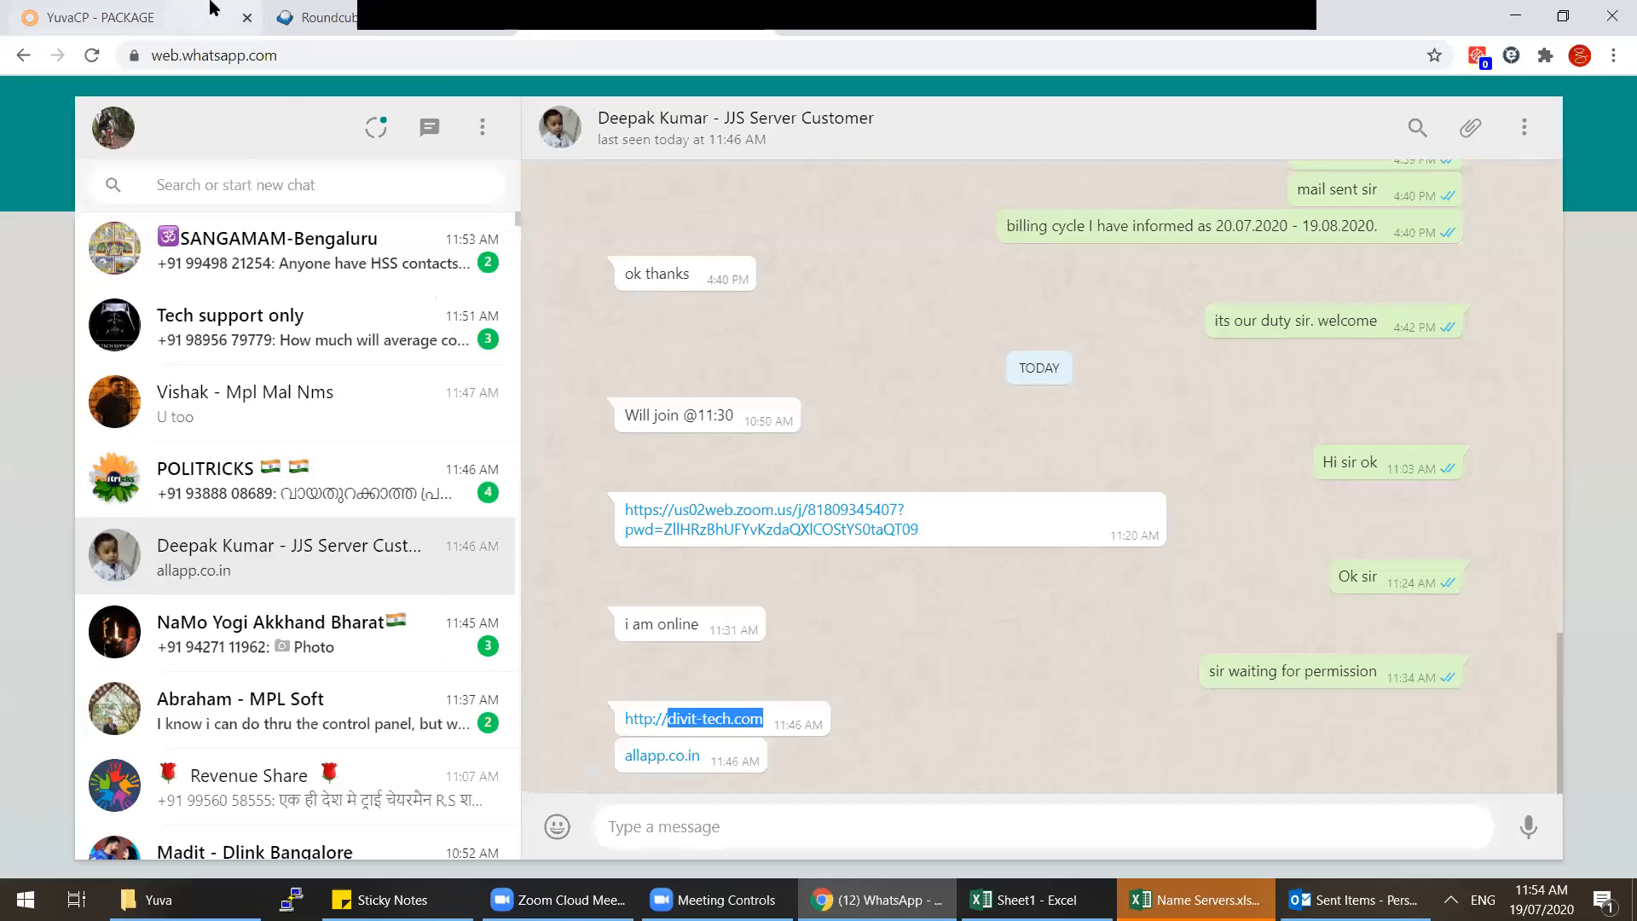
left_click(213, 10)
type("divit-tech.com")
left_click_drag(617, 571, 212, 545)
Step: Set the second name server to ns2.divit-tech.com, save the package, and show the users
left_click(692, 638)
key("ctrl+a")
type("ns1.divit-tech.com")
left_click_drag(480, 626, 471, 626)
type("2")
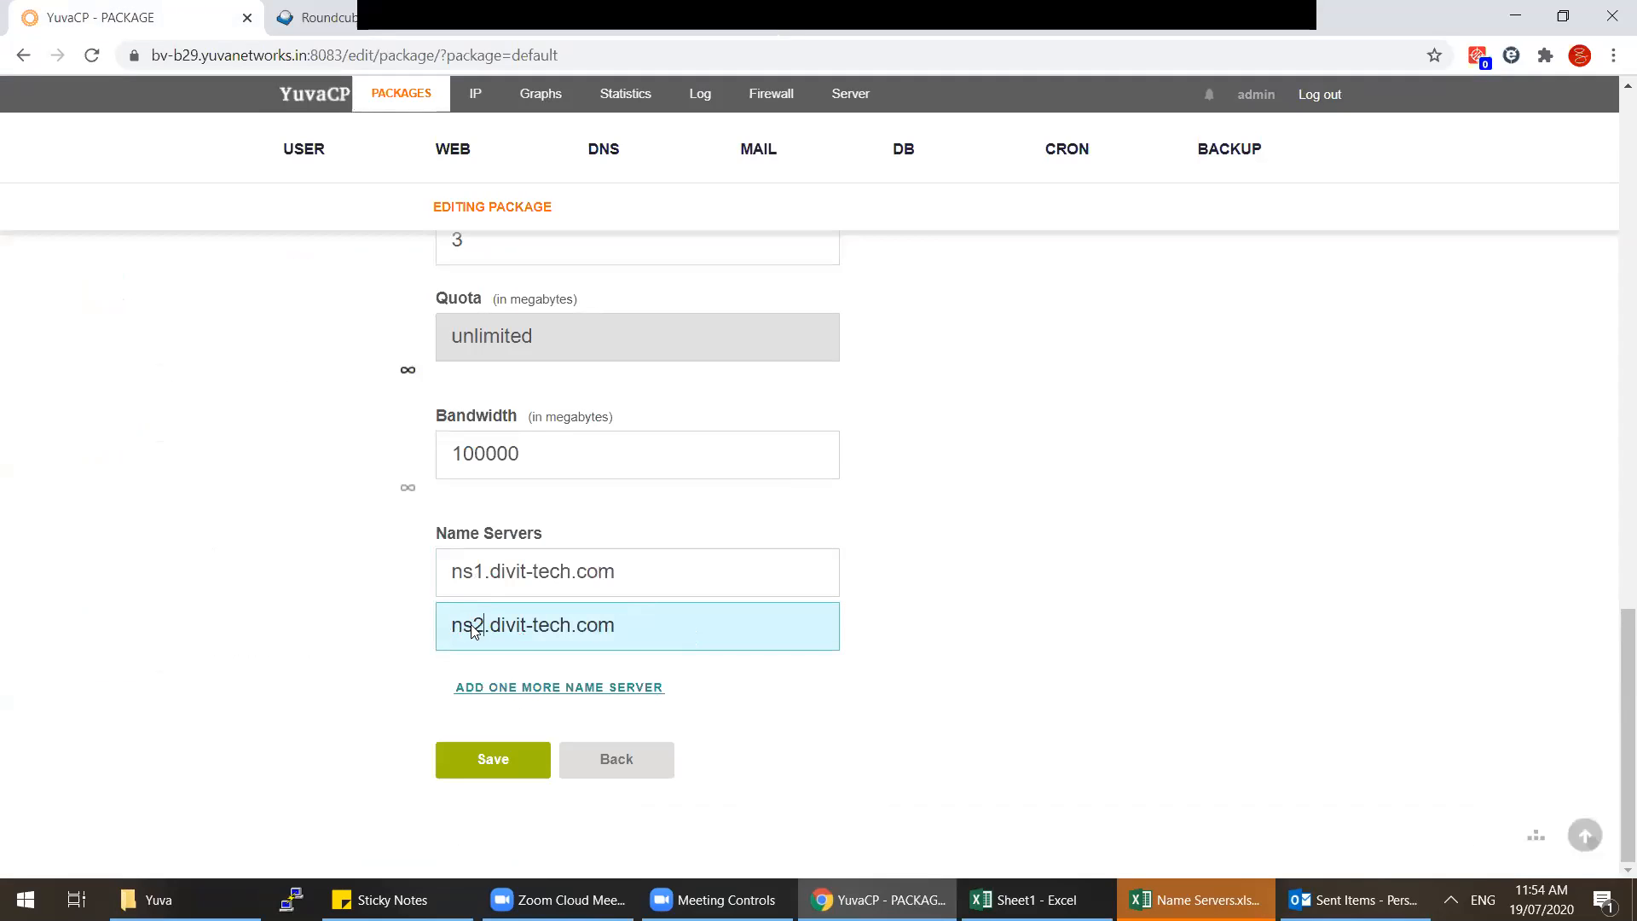
left_click(493, 759)
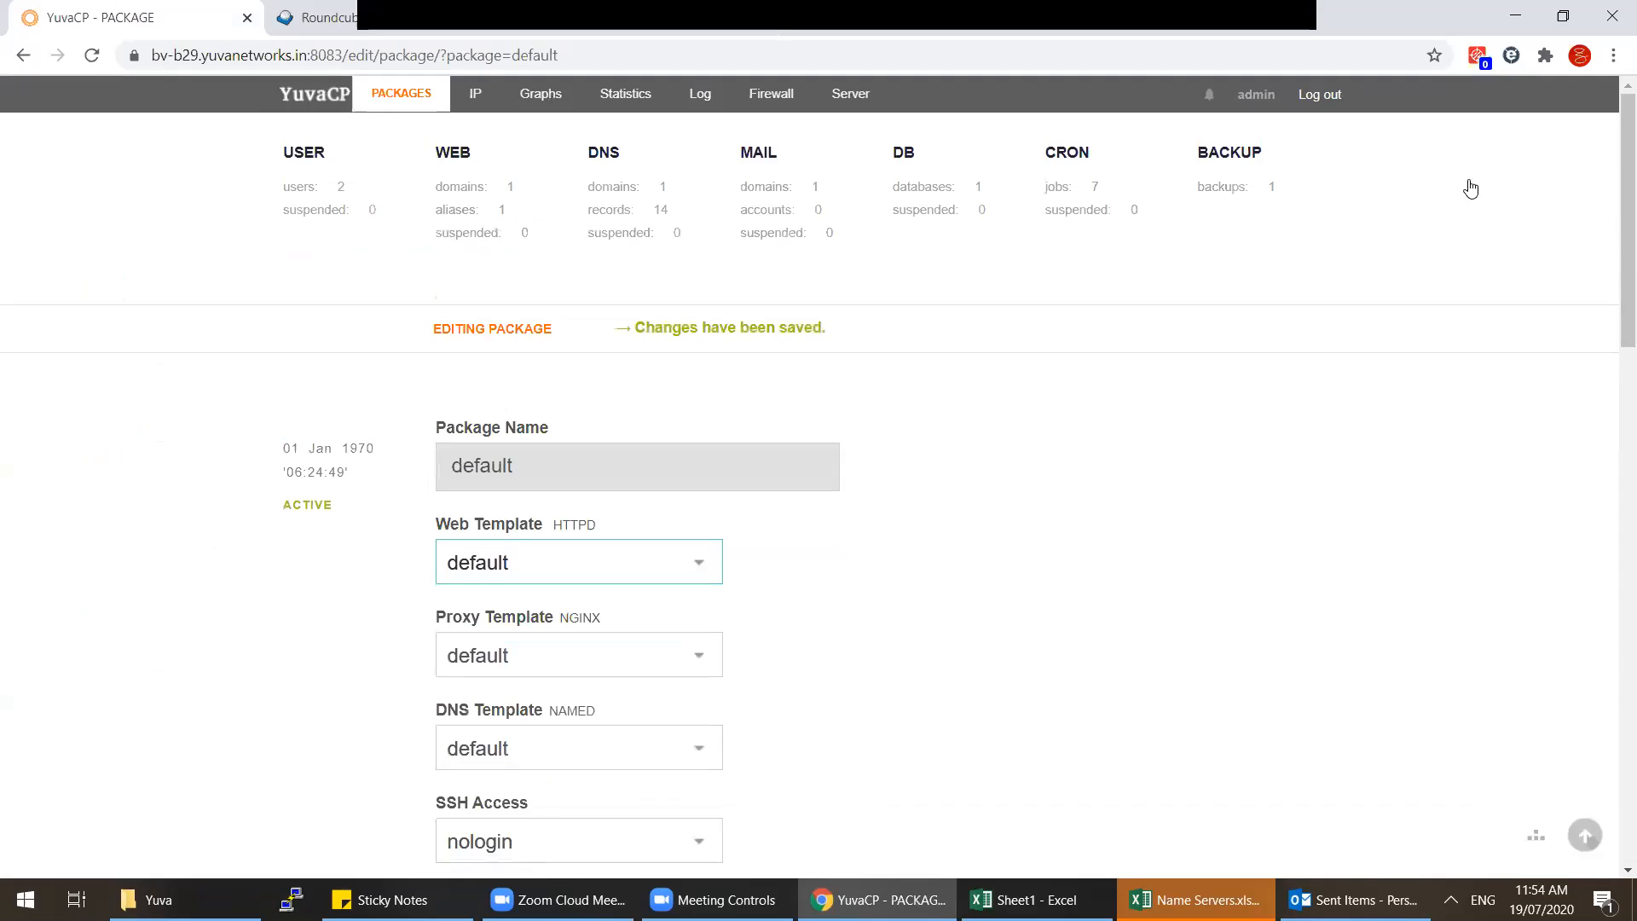
left_click(344, 189)
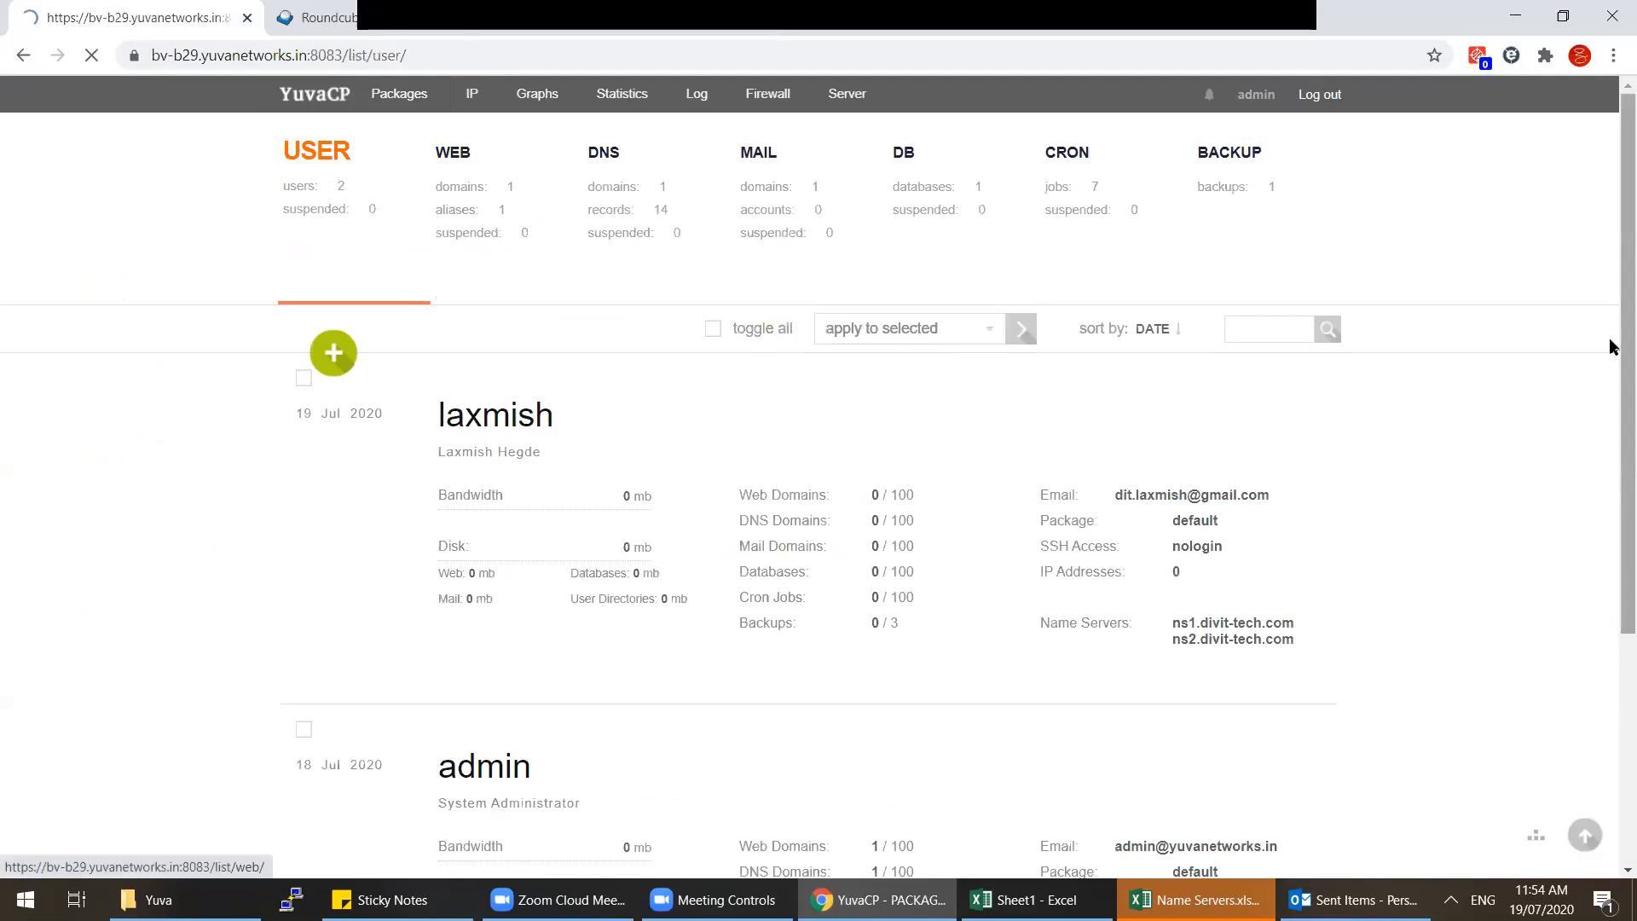
left_click_drag(1623, 344, 1608, 442)
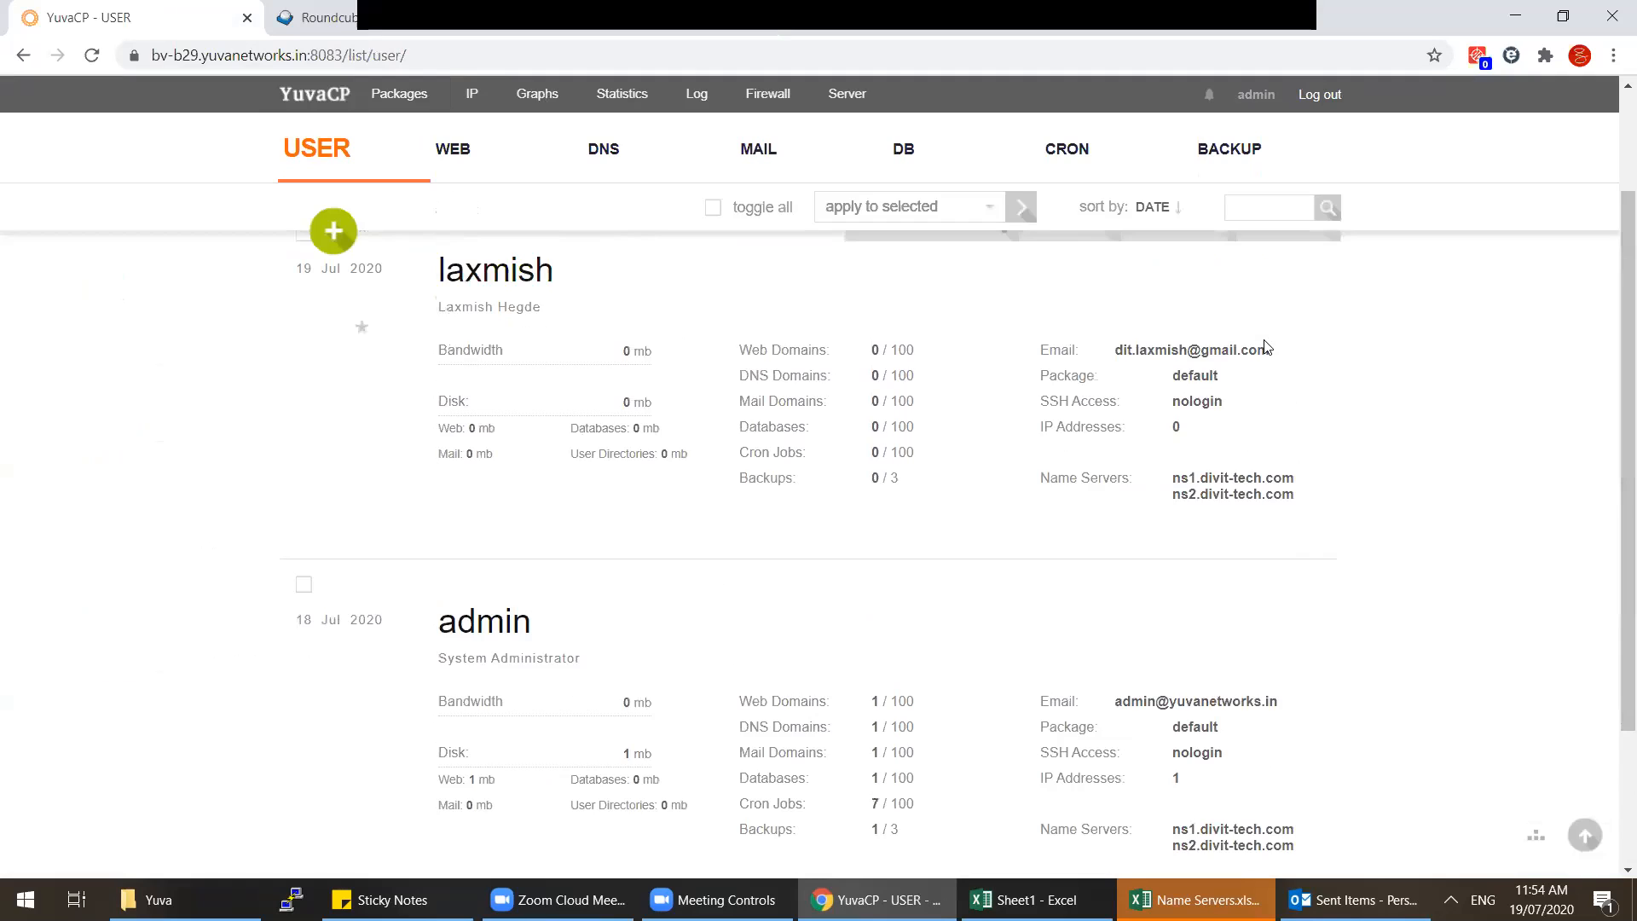
Step: Save the first user's account with name servers ns1/ns2.divit-tech.com, then reopen the user list
left_click(1056, 332)
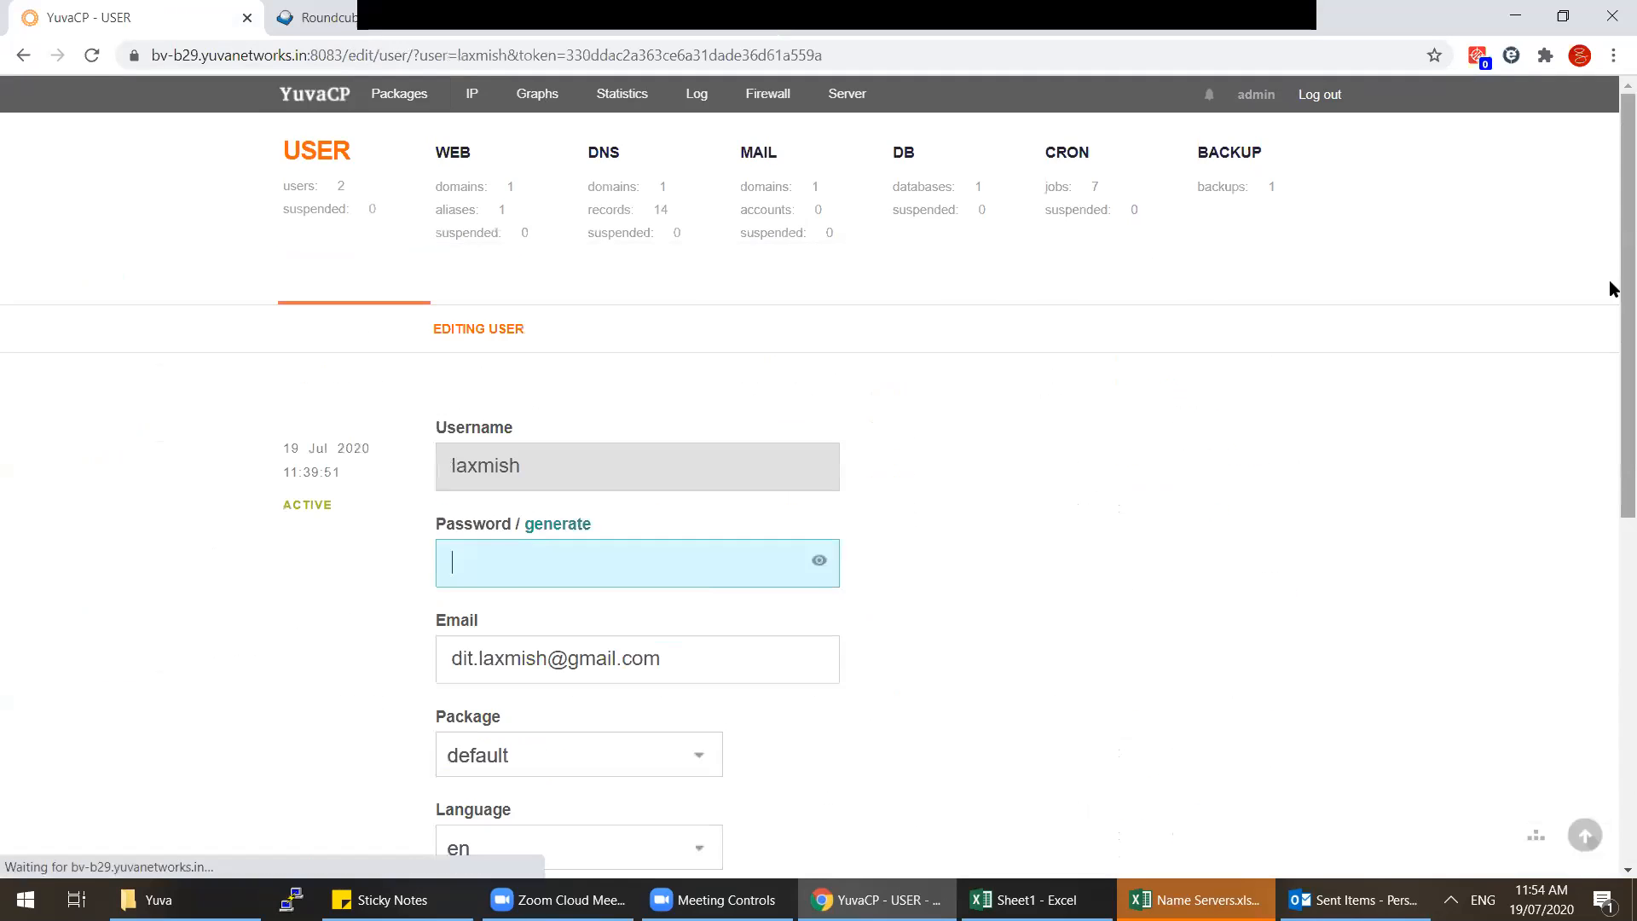
scroll(1612, 288, "down", 5)
left_click(547, 752)
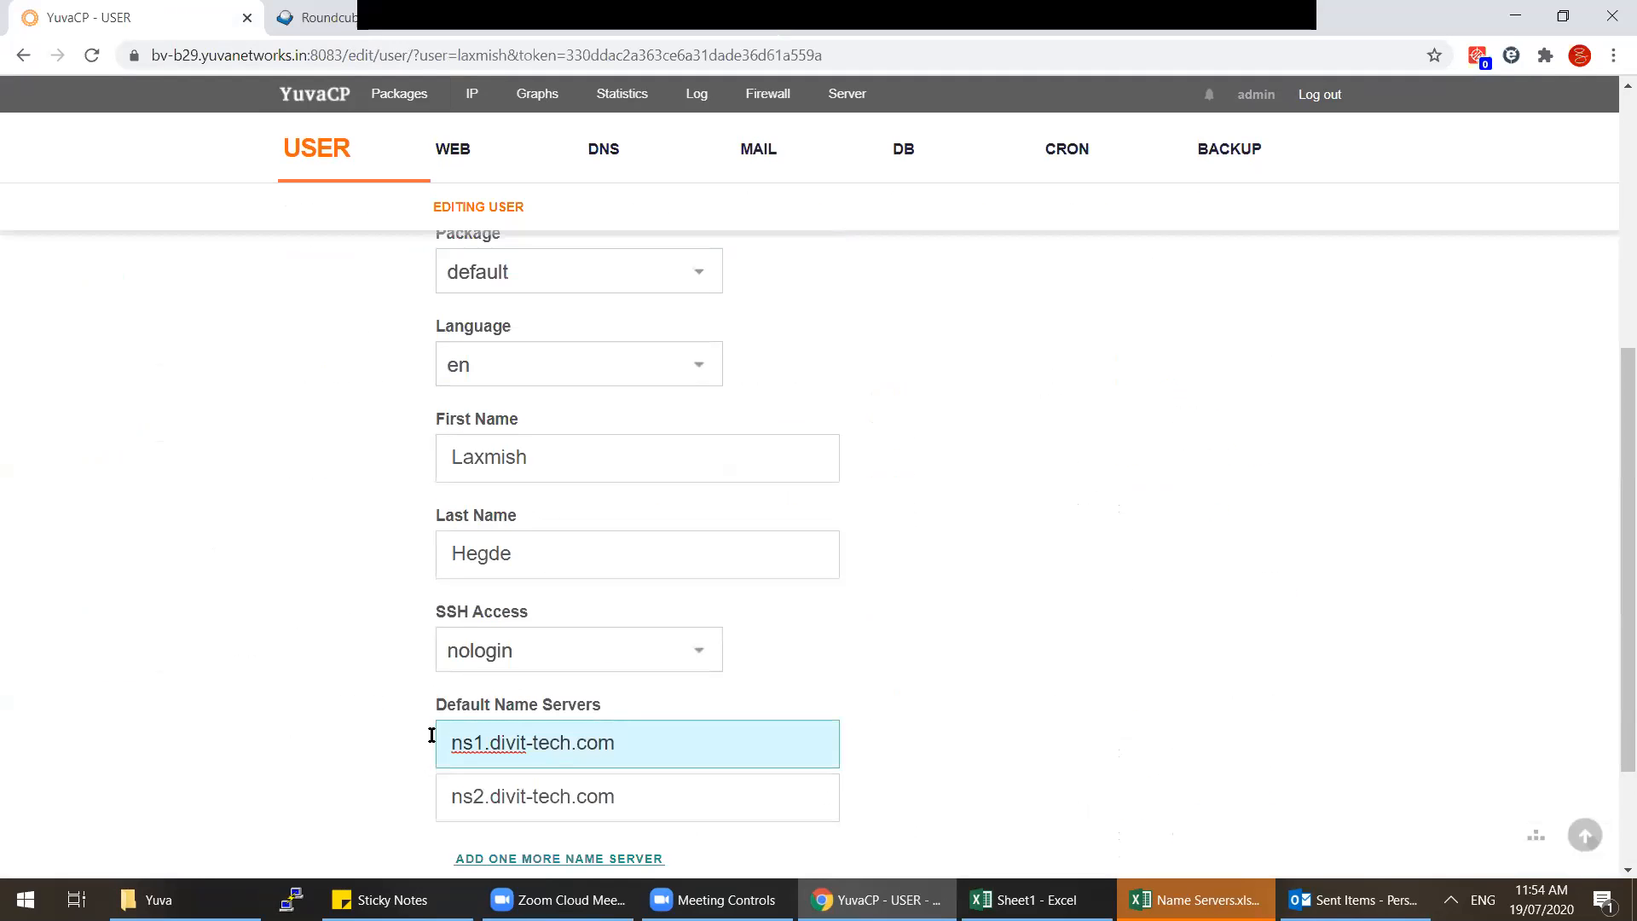
left_click(641, 818)
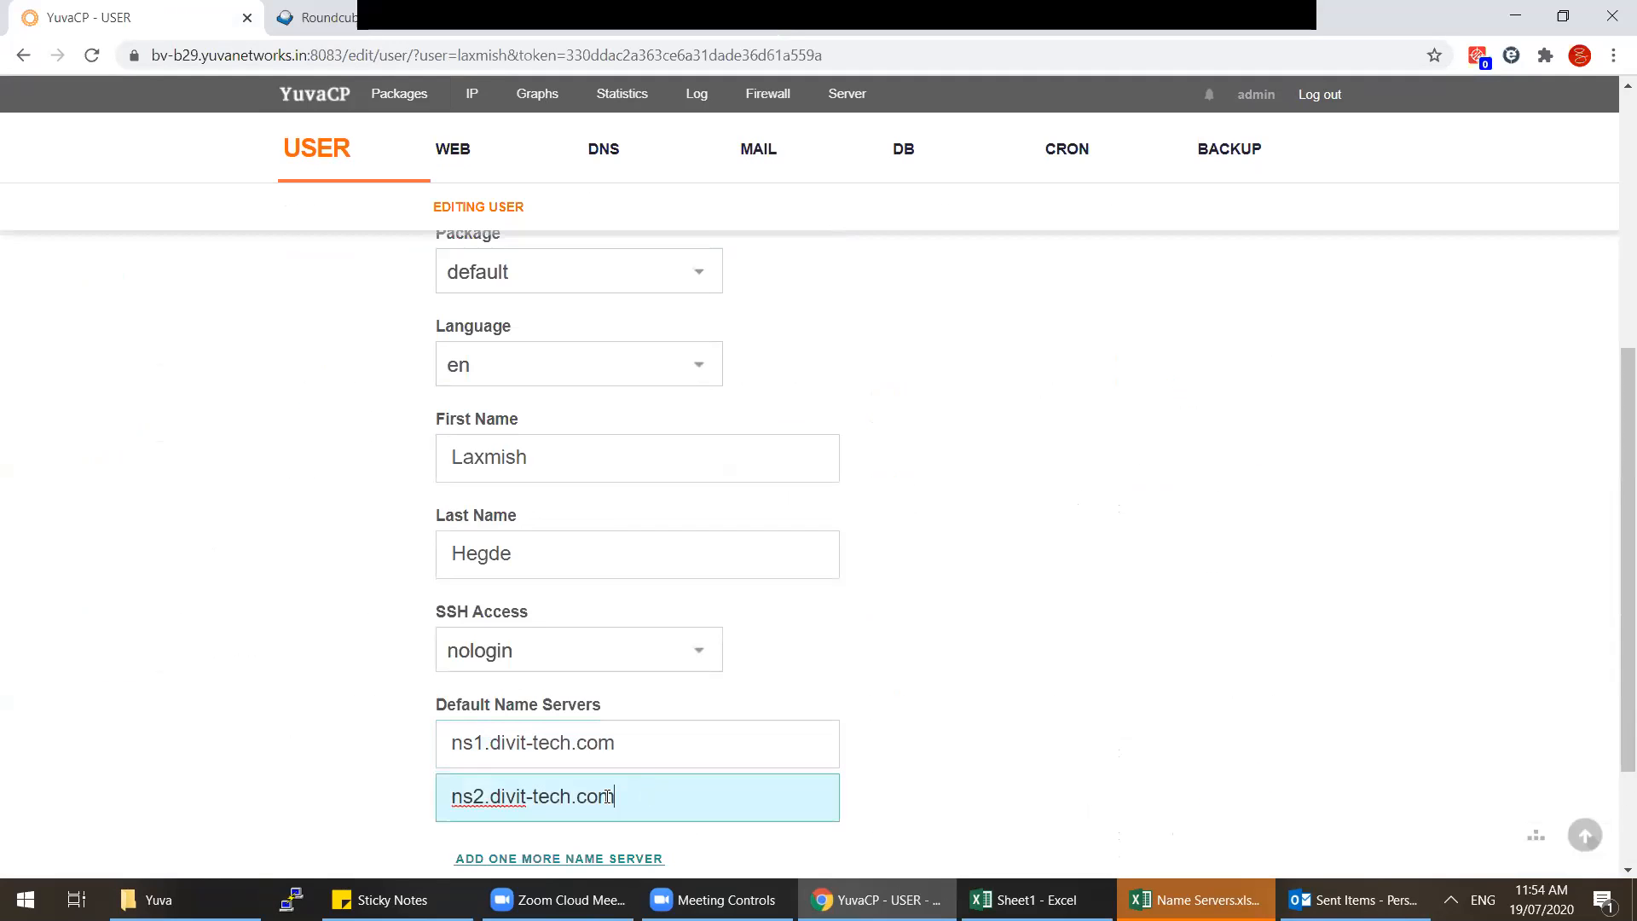
key("ctrl+a")
scroll(546, 818, "down", 2)
left_click(515, 760)
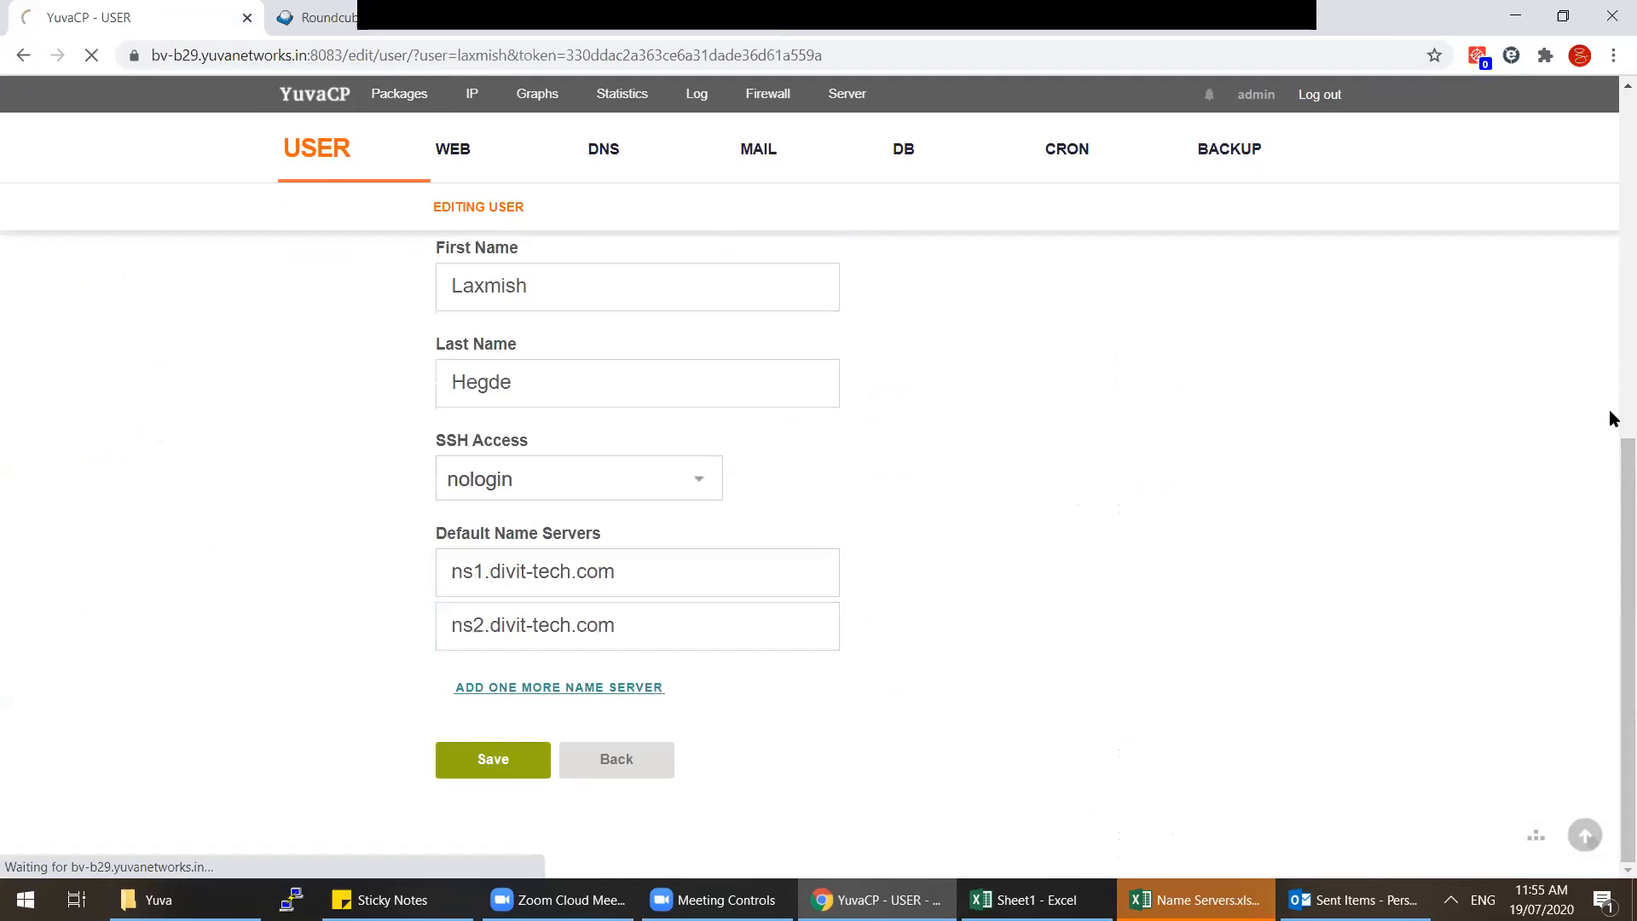
left_click(361, 200)
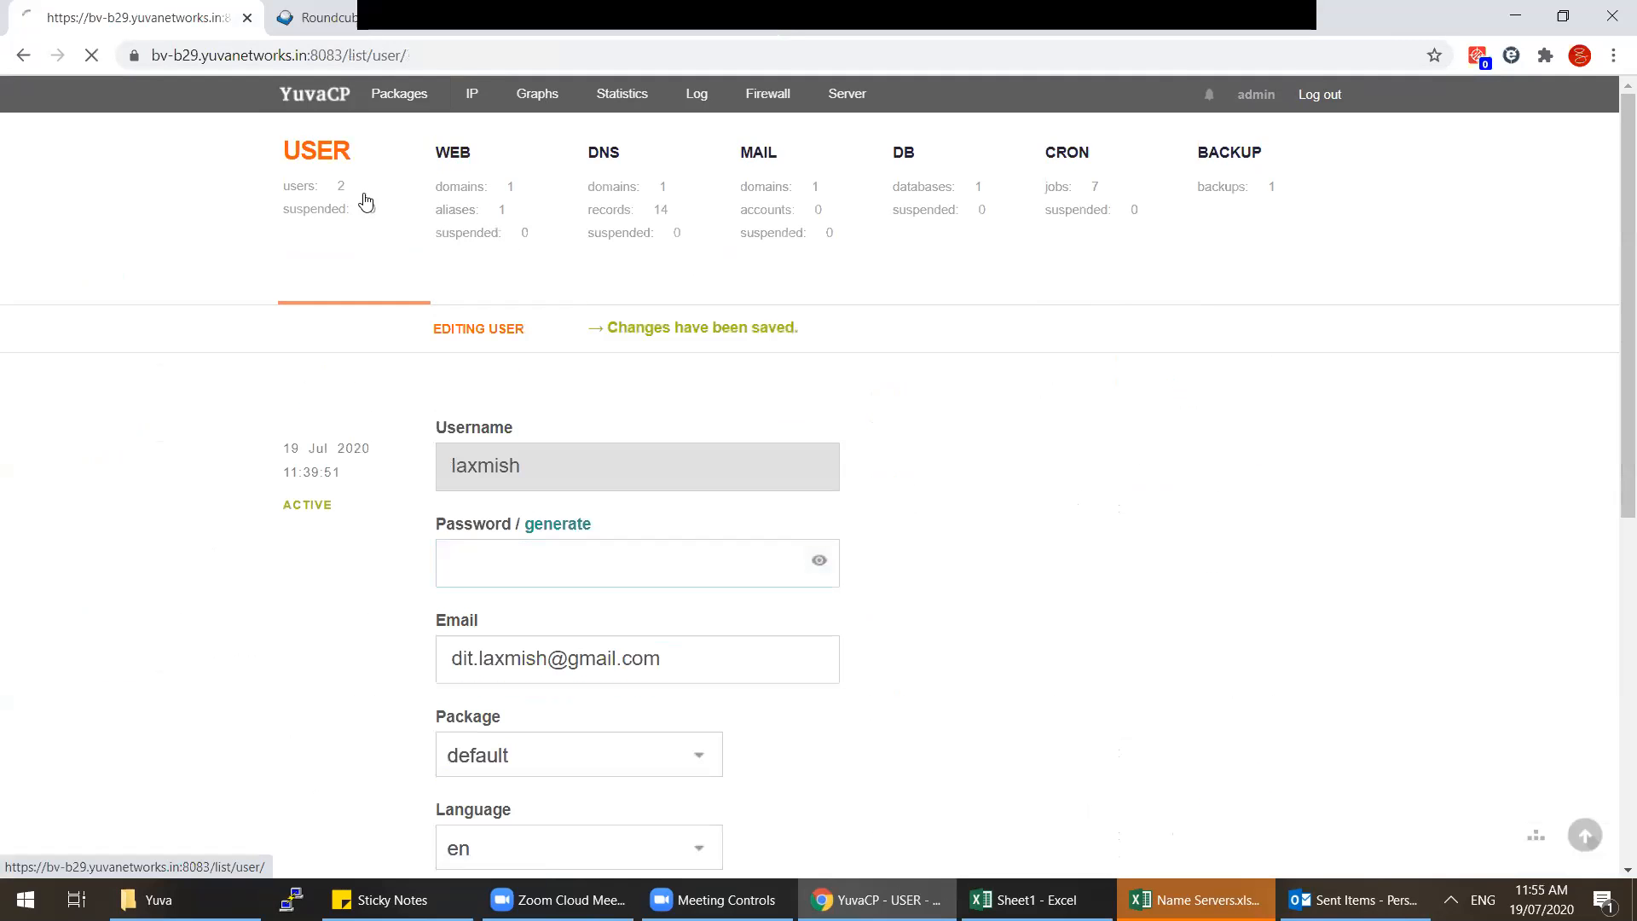
left_click_drag(1609, 219, 1612, 635)
scroll(293, 274, "up", 5)
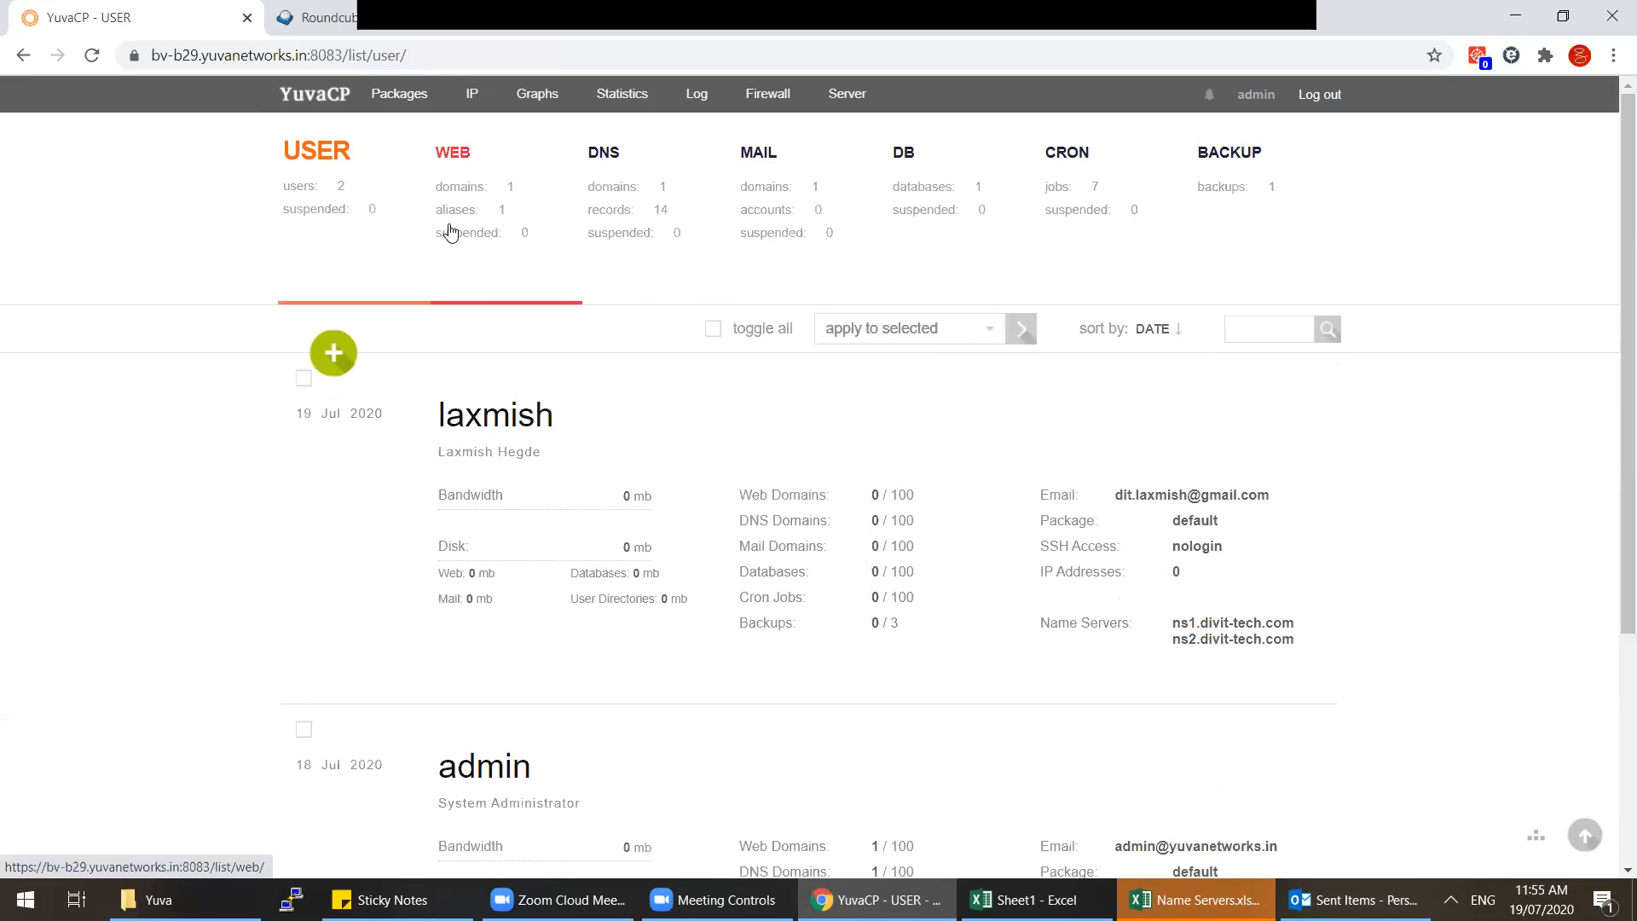
Step: Log in to YuvaCP as the customer's user account from the user list
left_click(450, 228)
left_click(691, 229)
left_click(480, 223)
left_click(310, 220)
left_click(887, 369)
left_click(811, 555)
Step: Add web domain divit-tech.com with awstats web statistics, then view the web domain list
left_click(475, 190)
left_click(341, 353)
type("ns1.divit-tech.com")
key("shift+Home")
key("BackSpace")
left_click(501, 731)
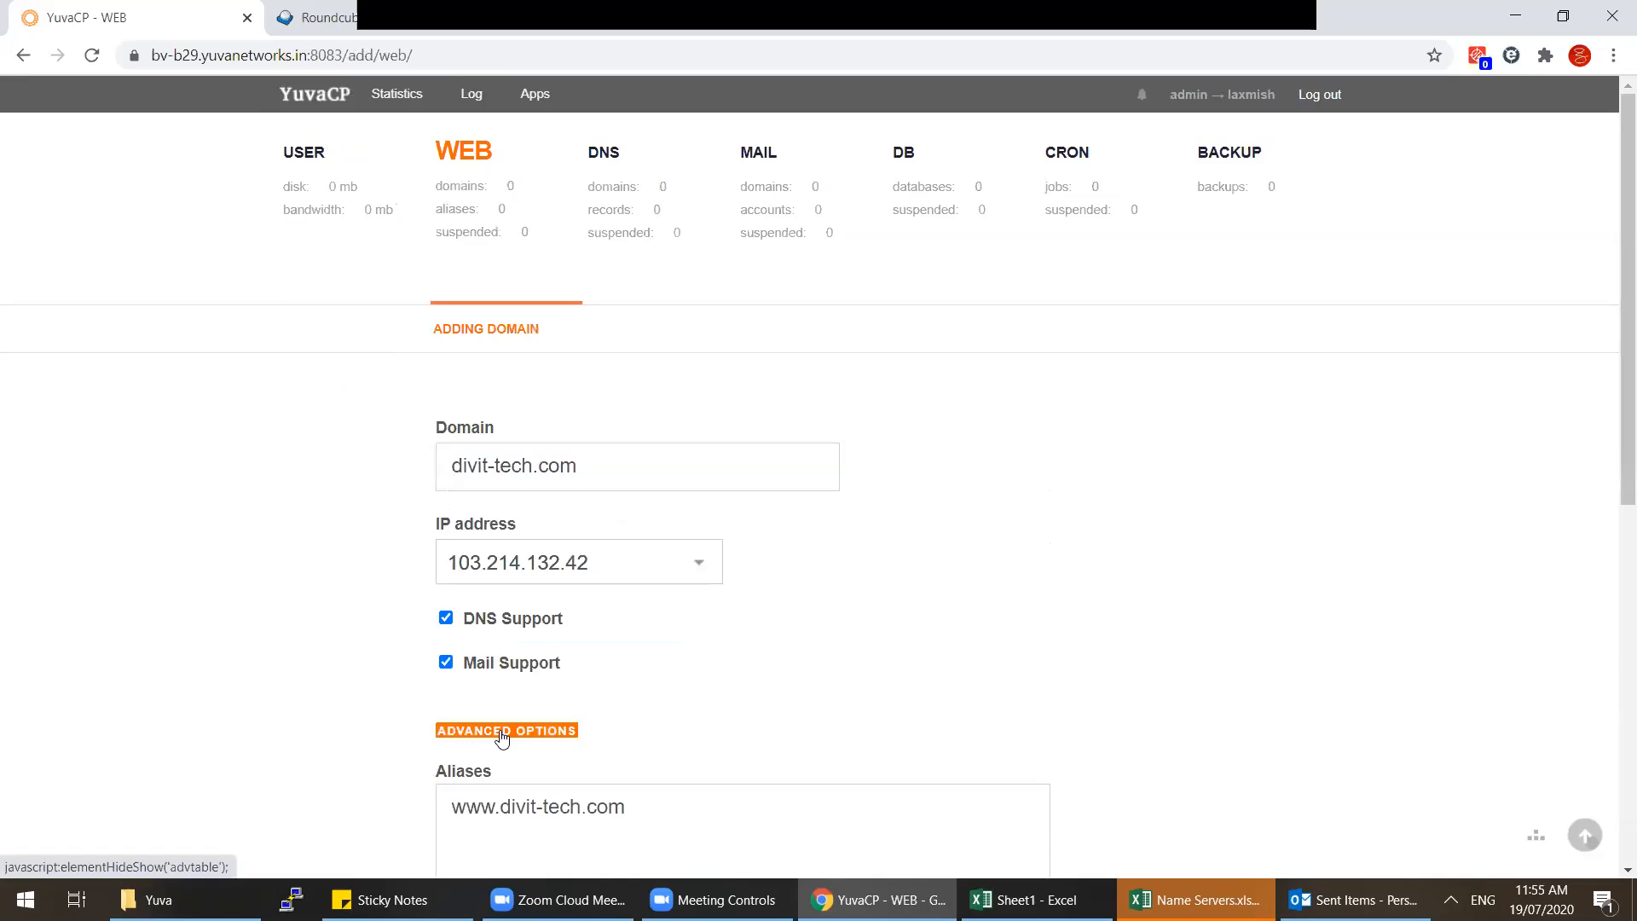
scroll(497, 734, "down", 5)
left_click(501, 606)
key("Down")
key("Down")
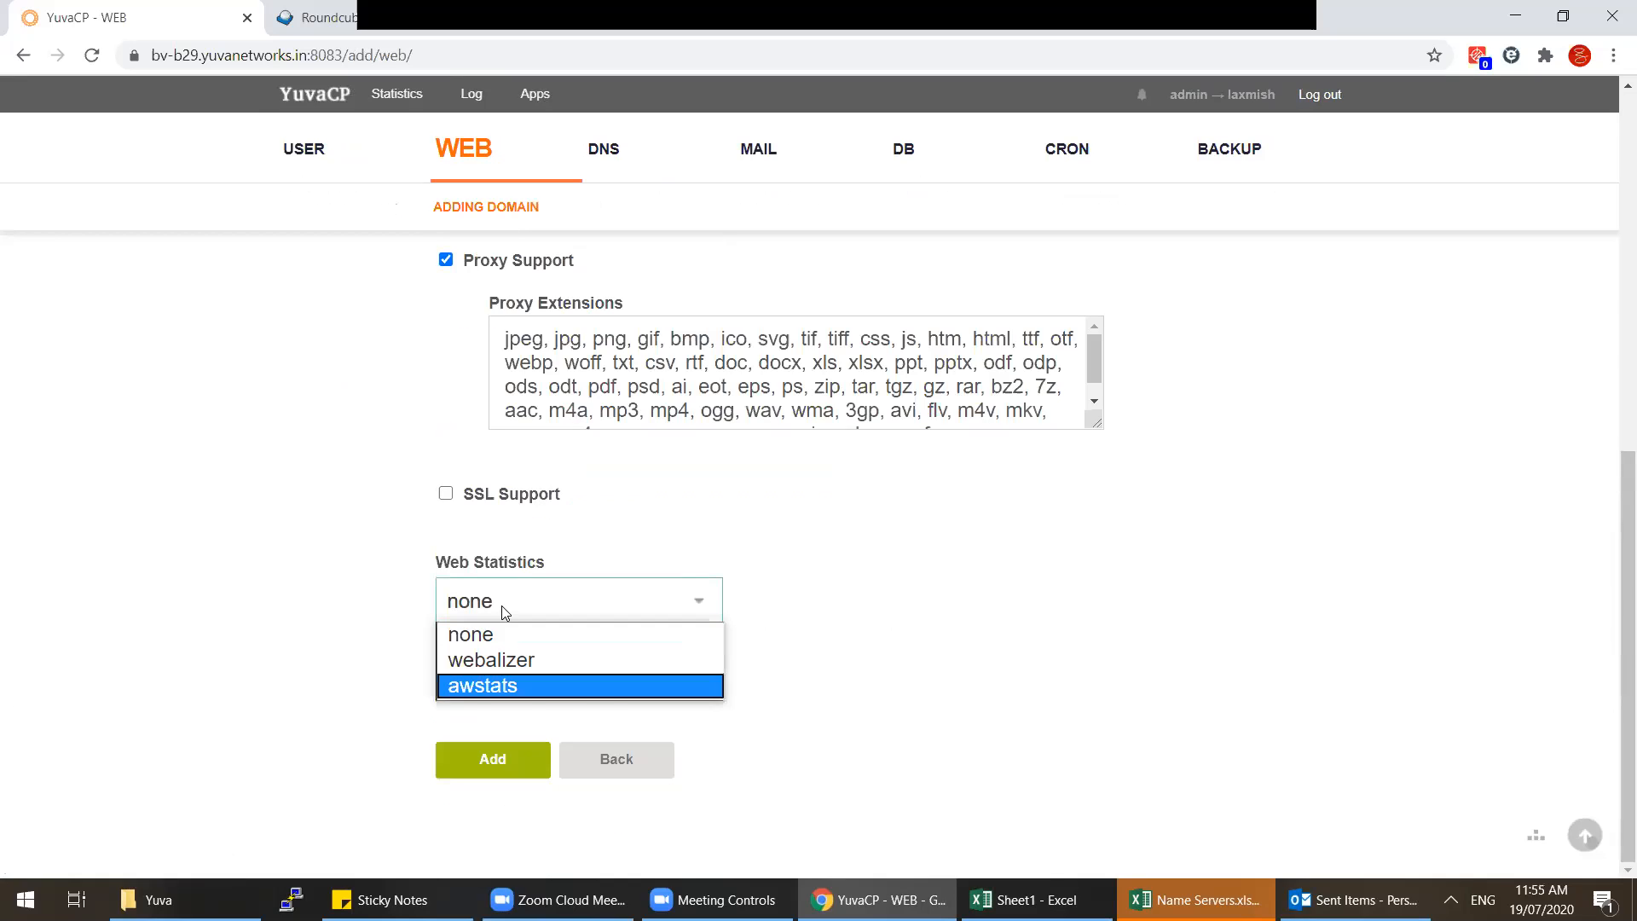
key("Return")
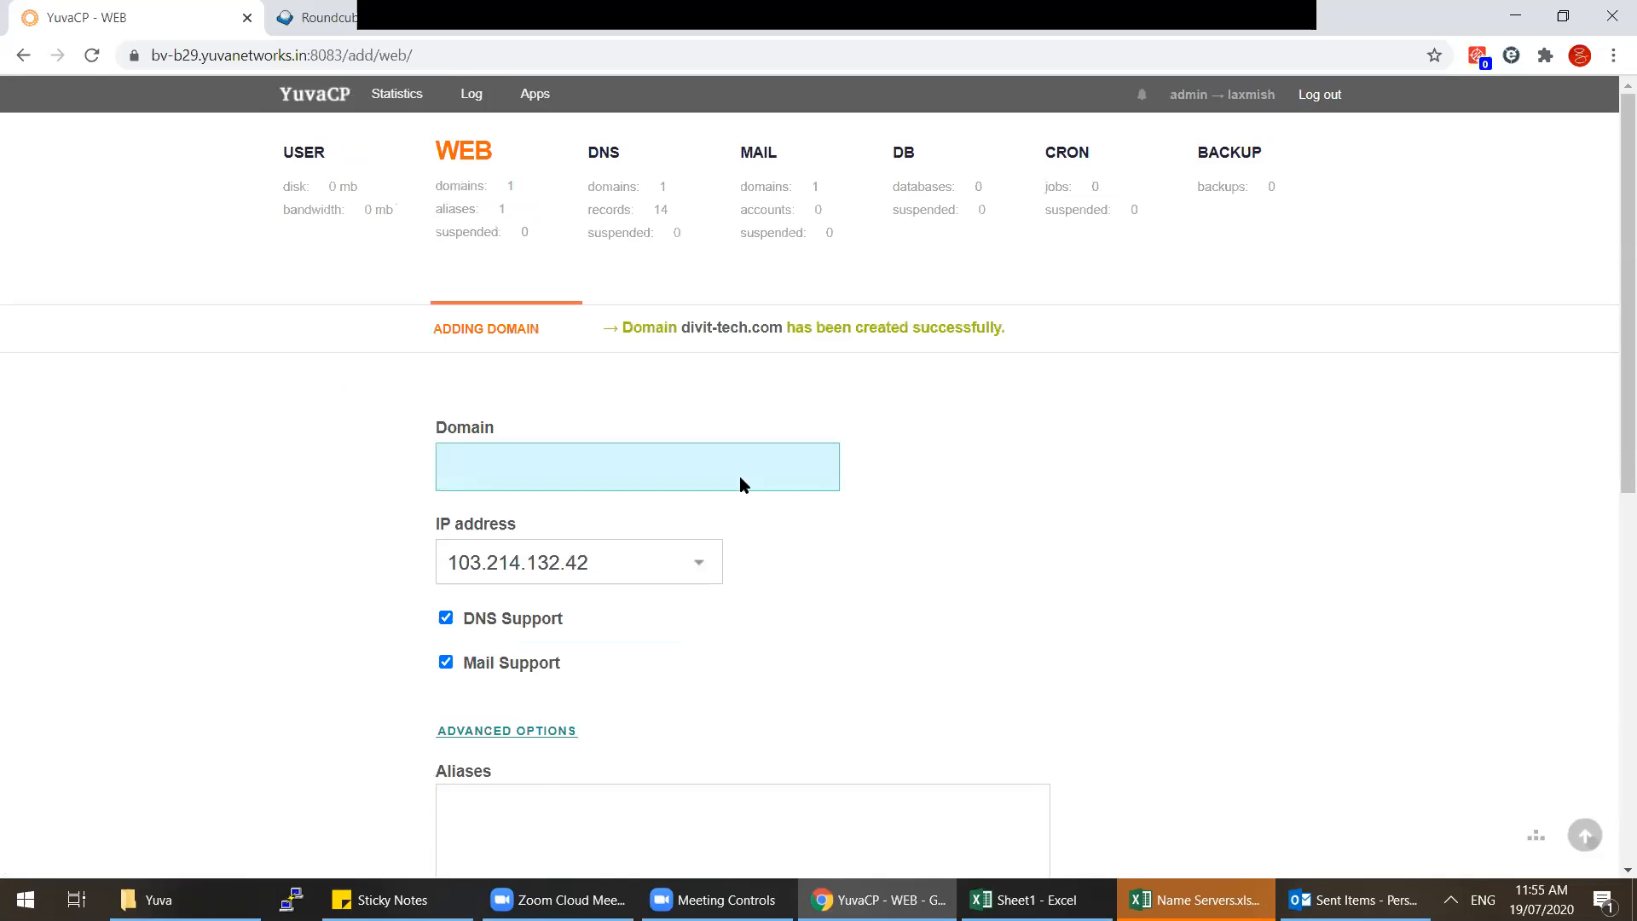
left_click(494, 219)
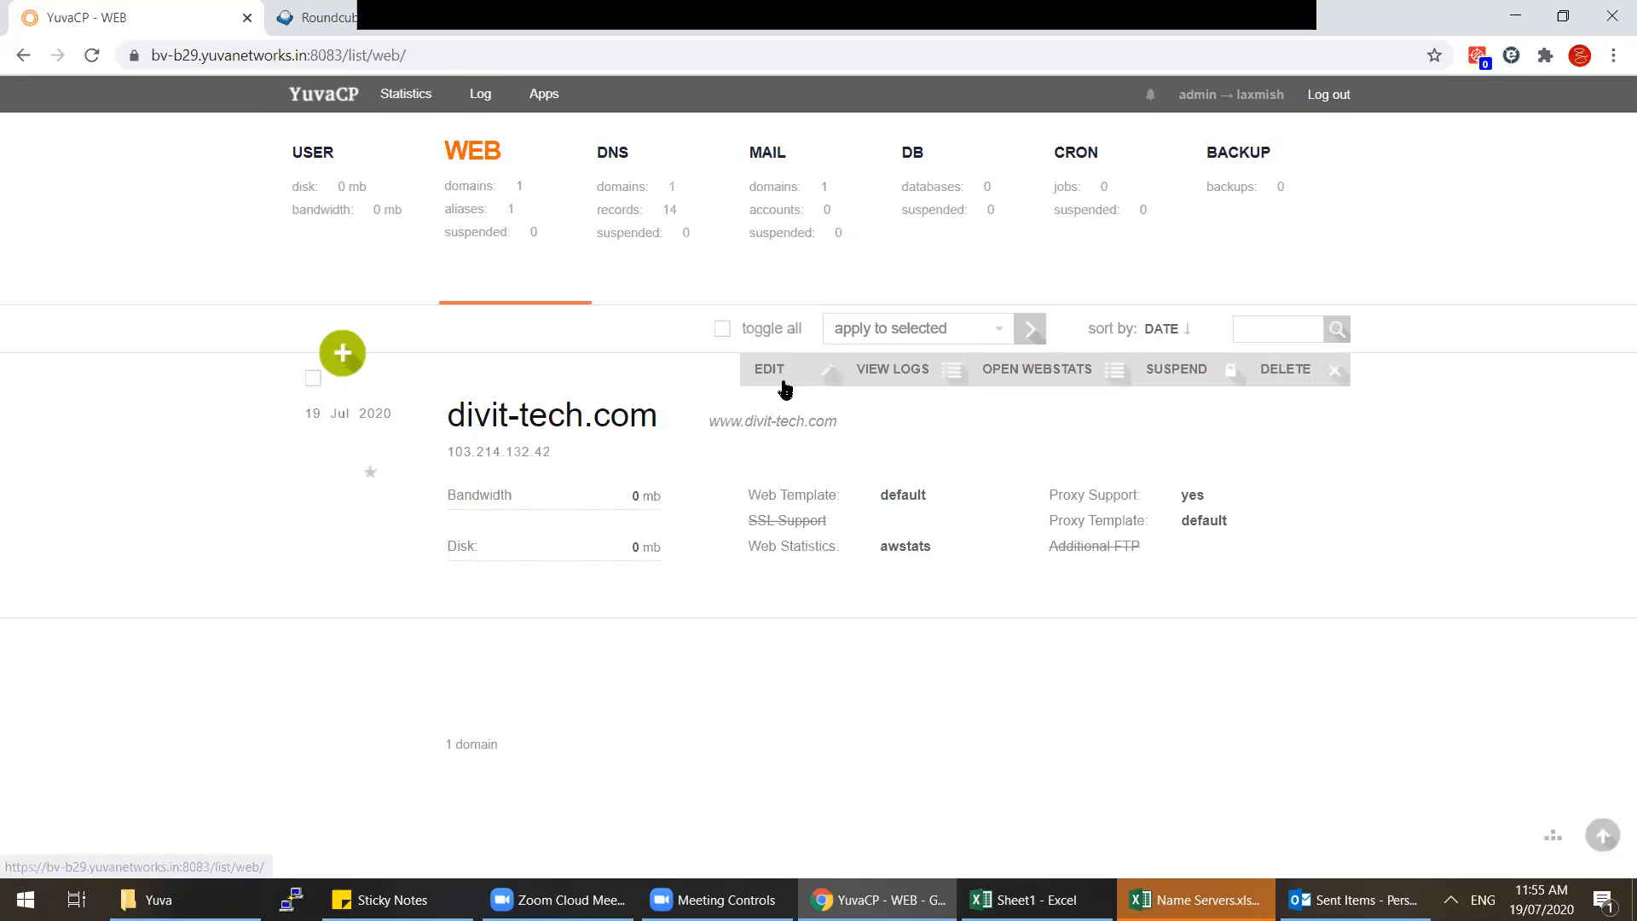
Step: Add an A record ns1 to divit-tech.com pointing to 103.214.132.42
left_click(635, 243)
left_click(452, 241)
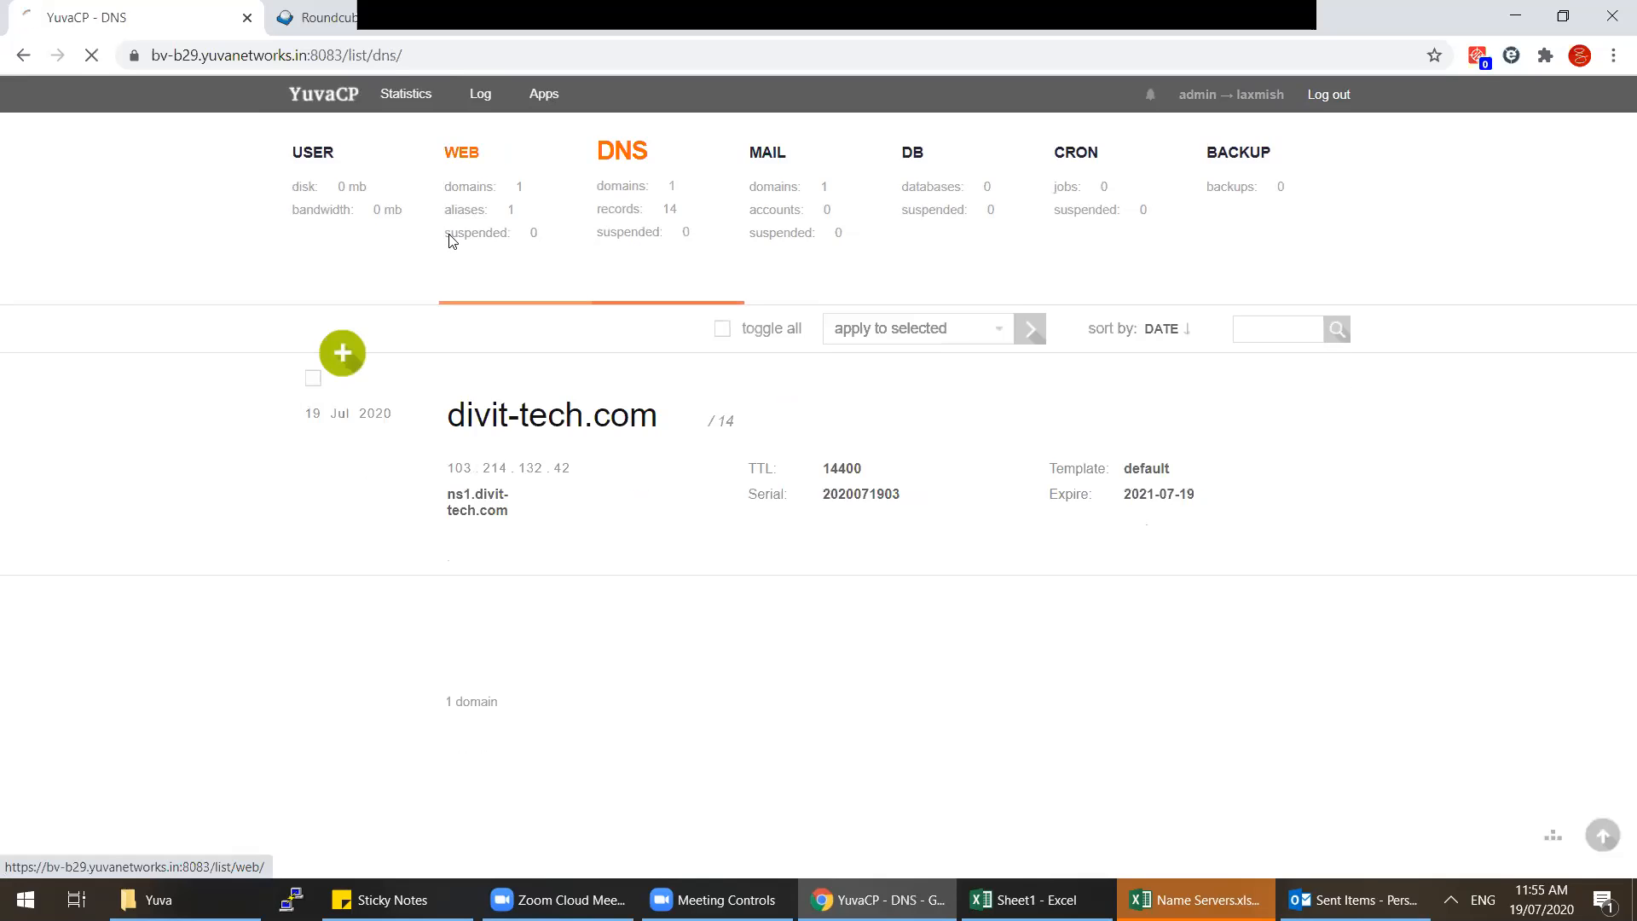
key("3")
left_click(794, 369)
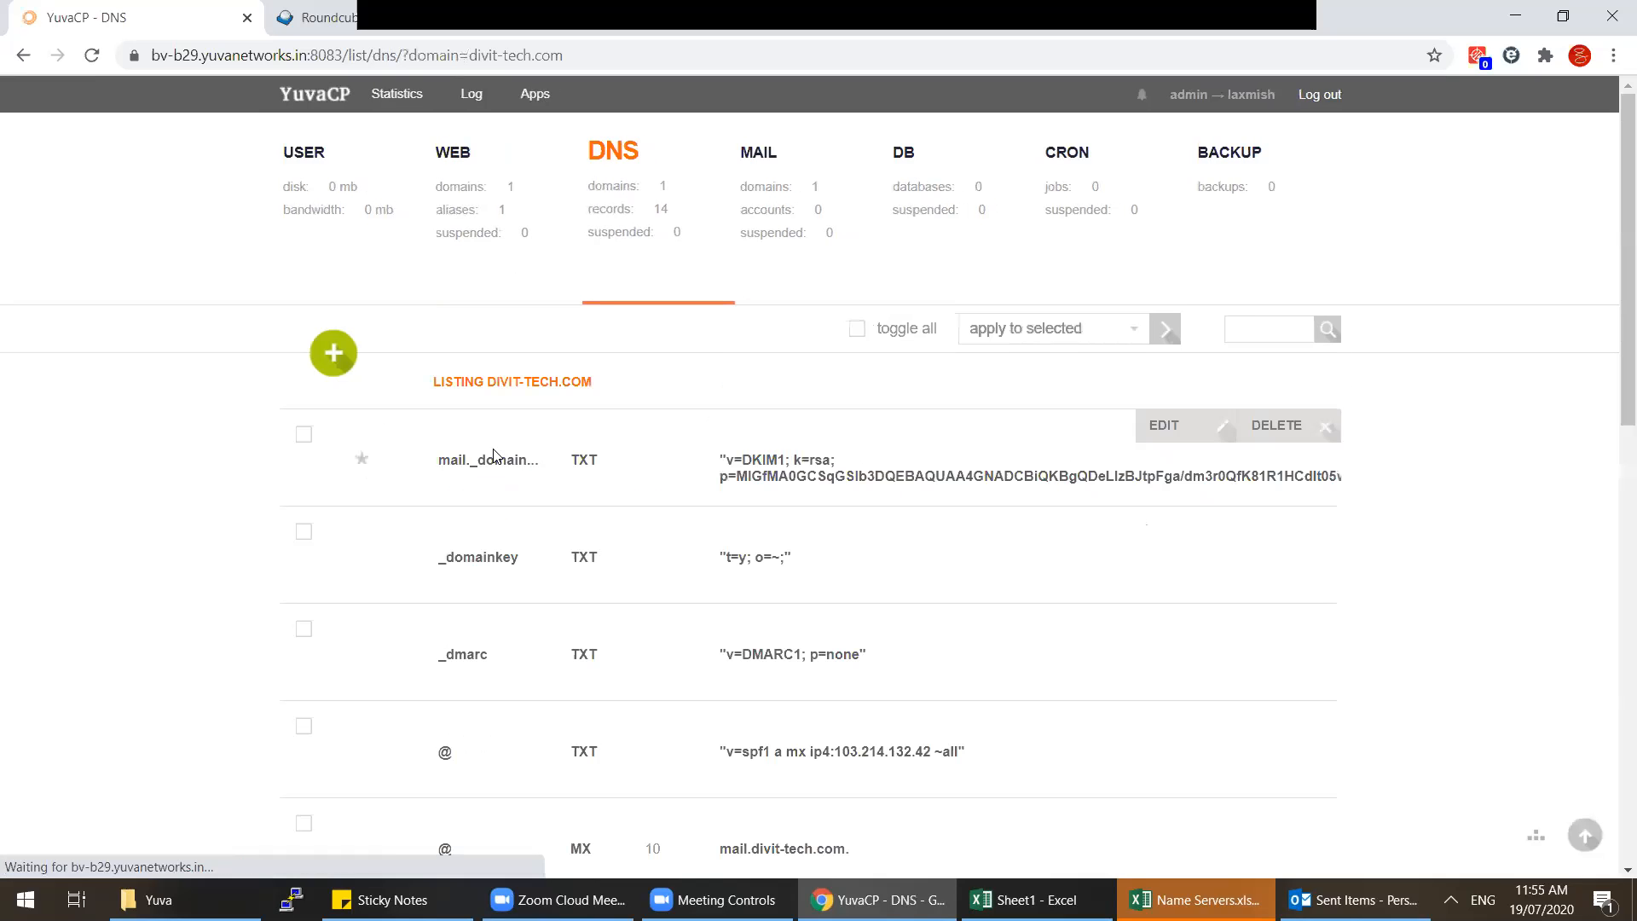
left_click(320, 367)
type("ns1")
key("Tab")
key("Tab")
key("Tab")
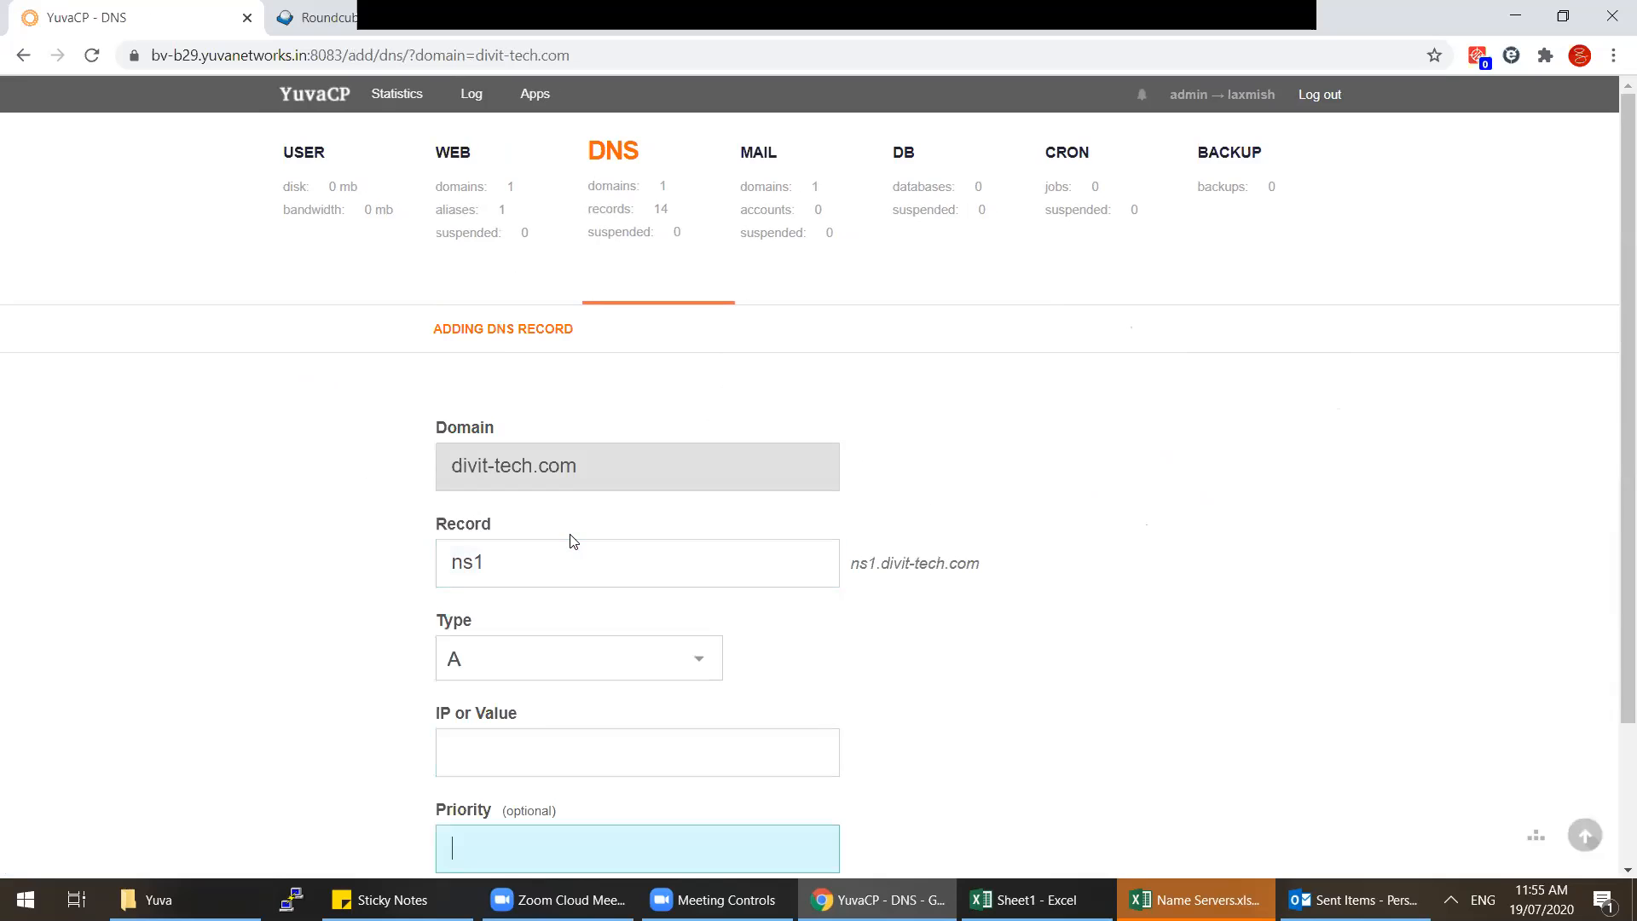
left_click(506, 762)
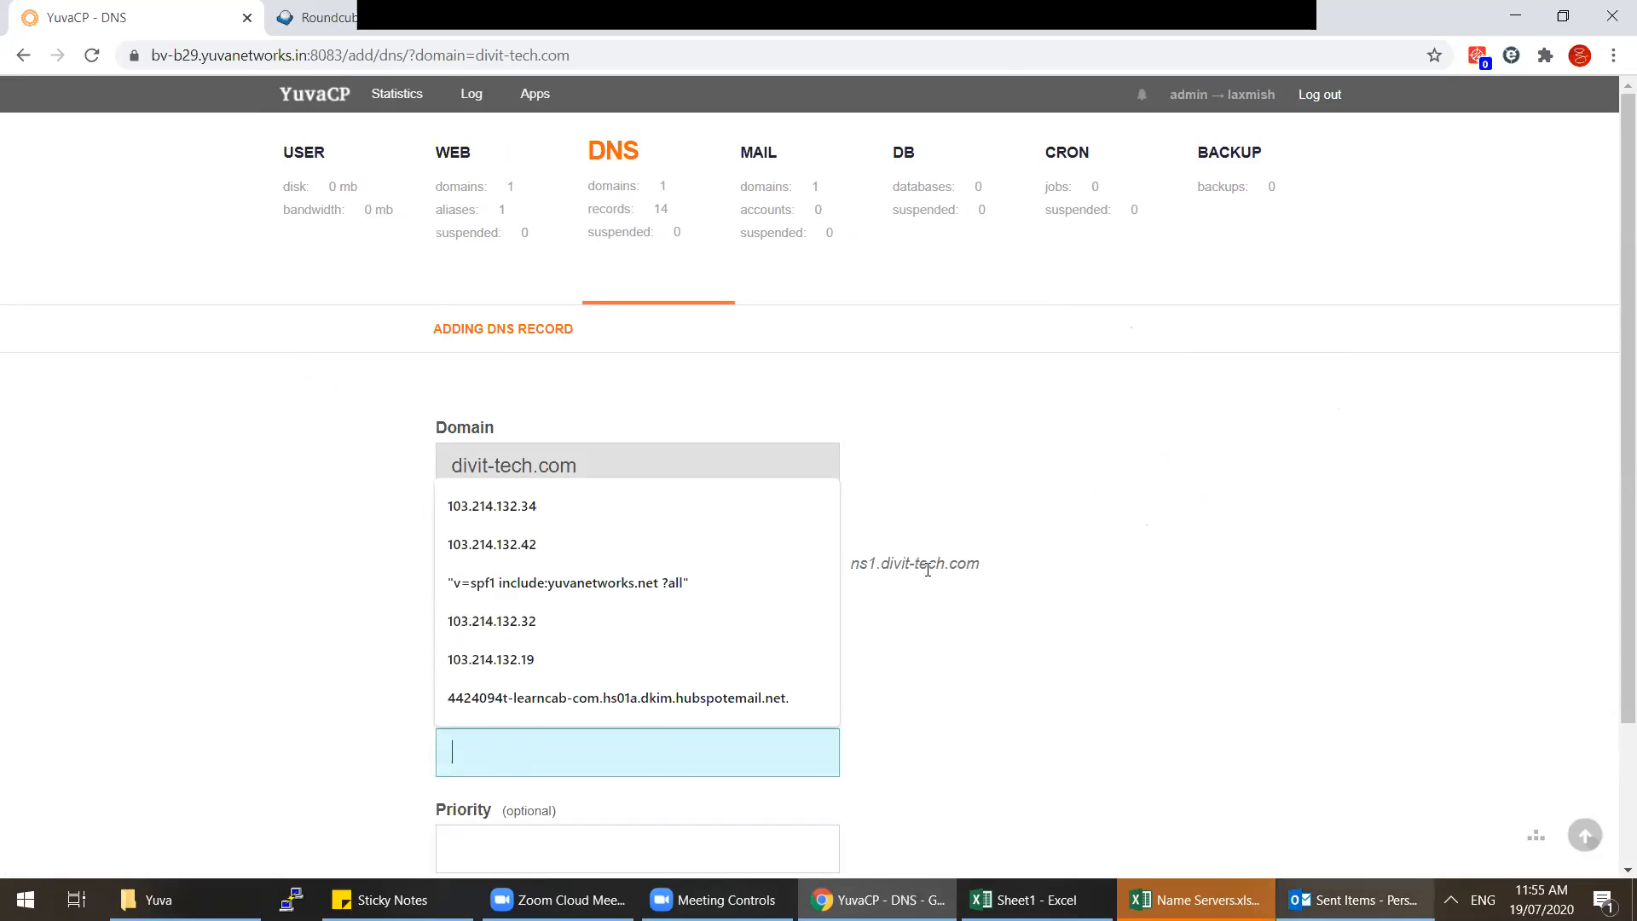
key("alt+Tab")
key("alt+Tab")
type("103.214.132.42")
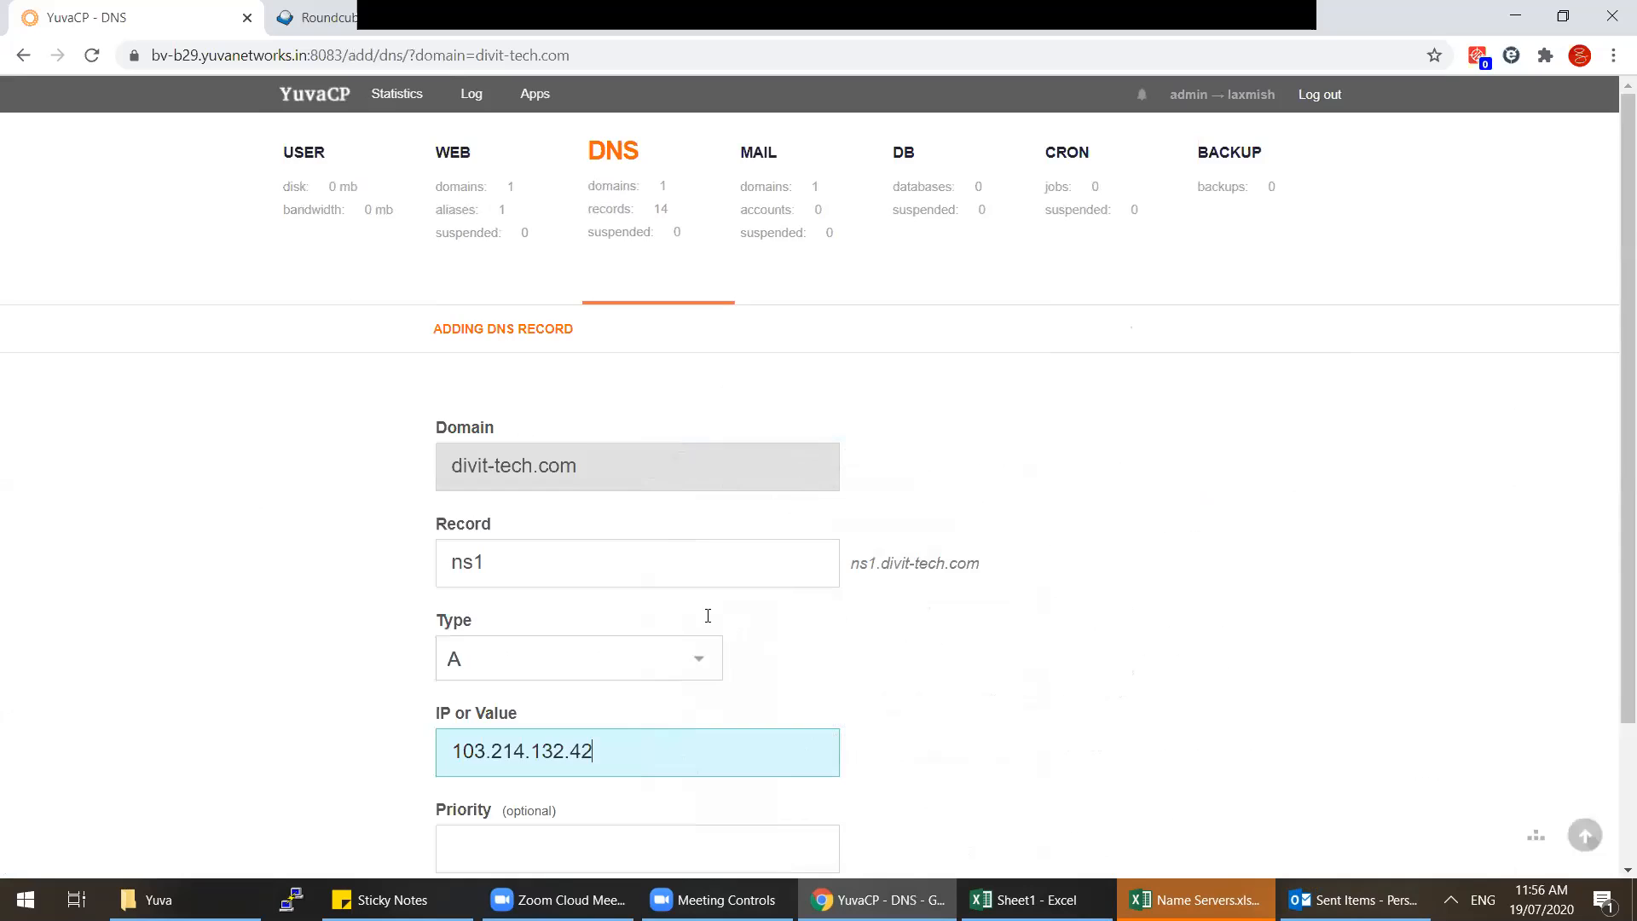
scroll(707, 616, "down", 2)
left_click(504, 757)
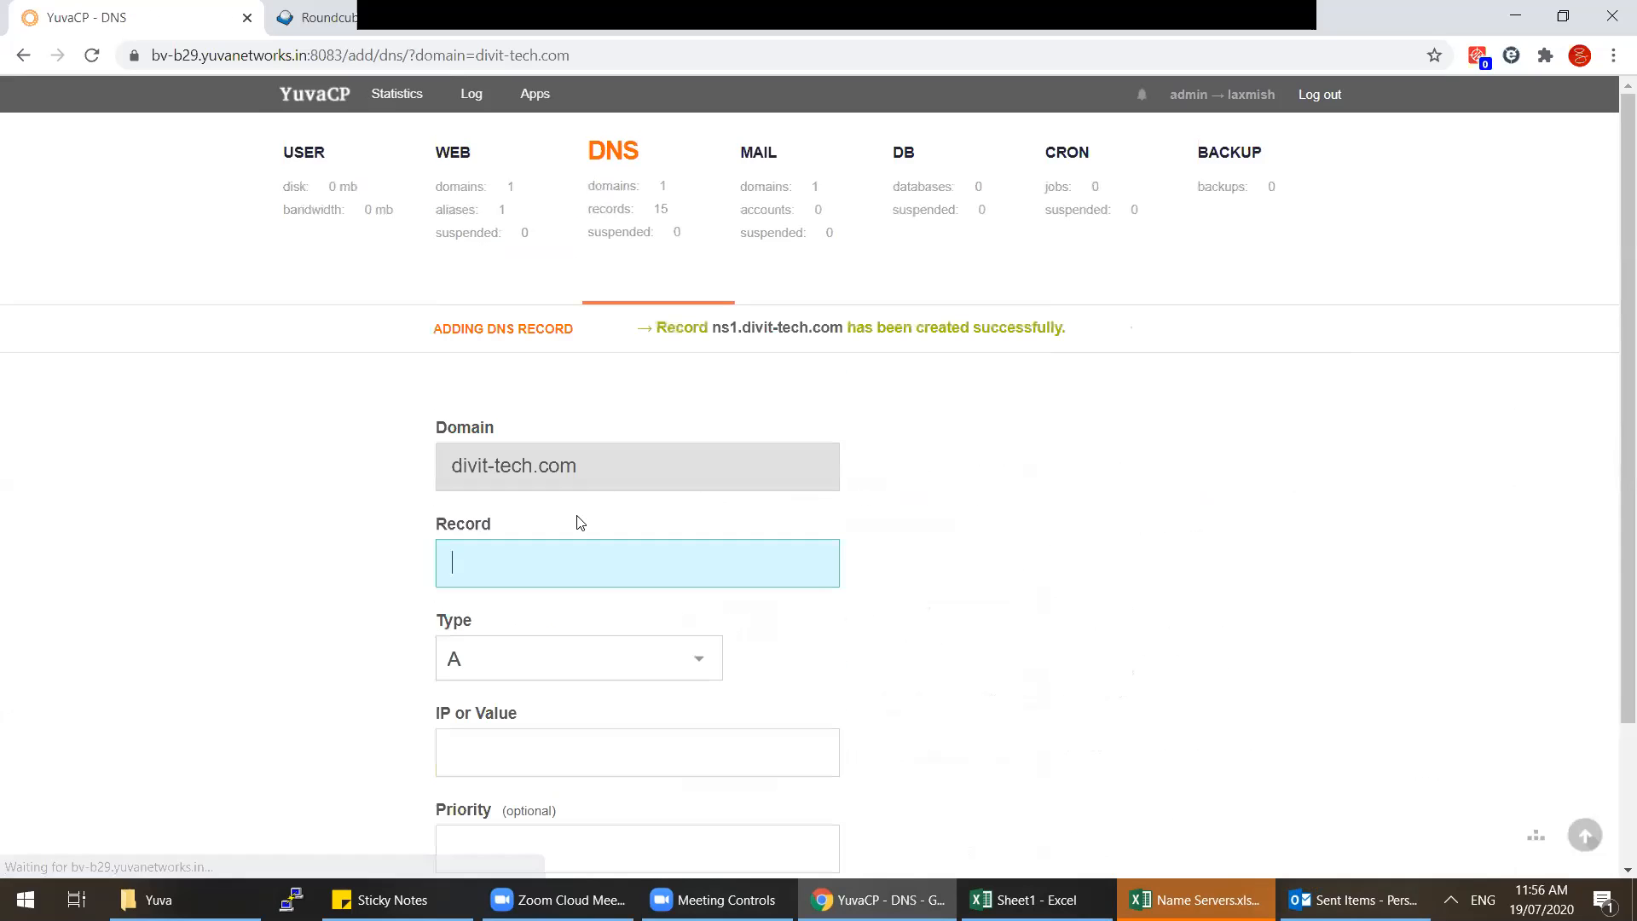
Step: Add a second A record ns2 with the same value 103.214.132.42
type("ns2")
key("Tab")
scroll(573, 520, "down", 2)
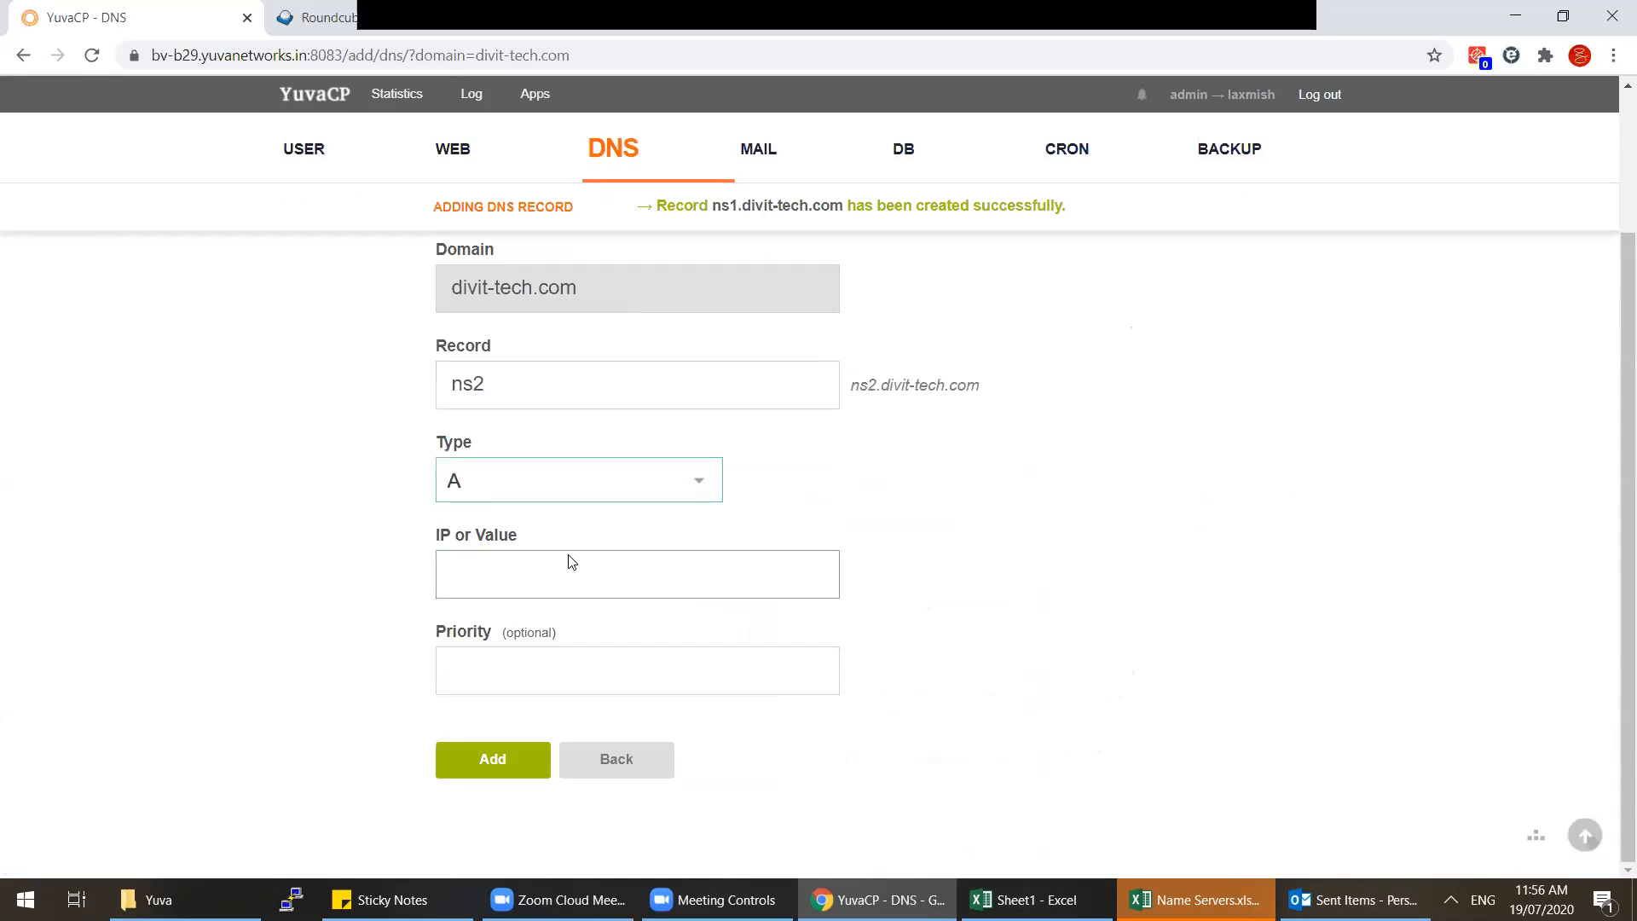
left_click(572, 561)
key("Down")
key("Return")
left_click(498, 762)
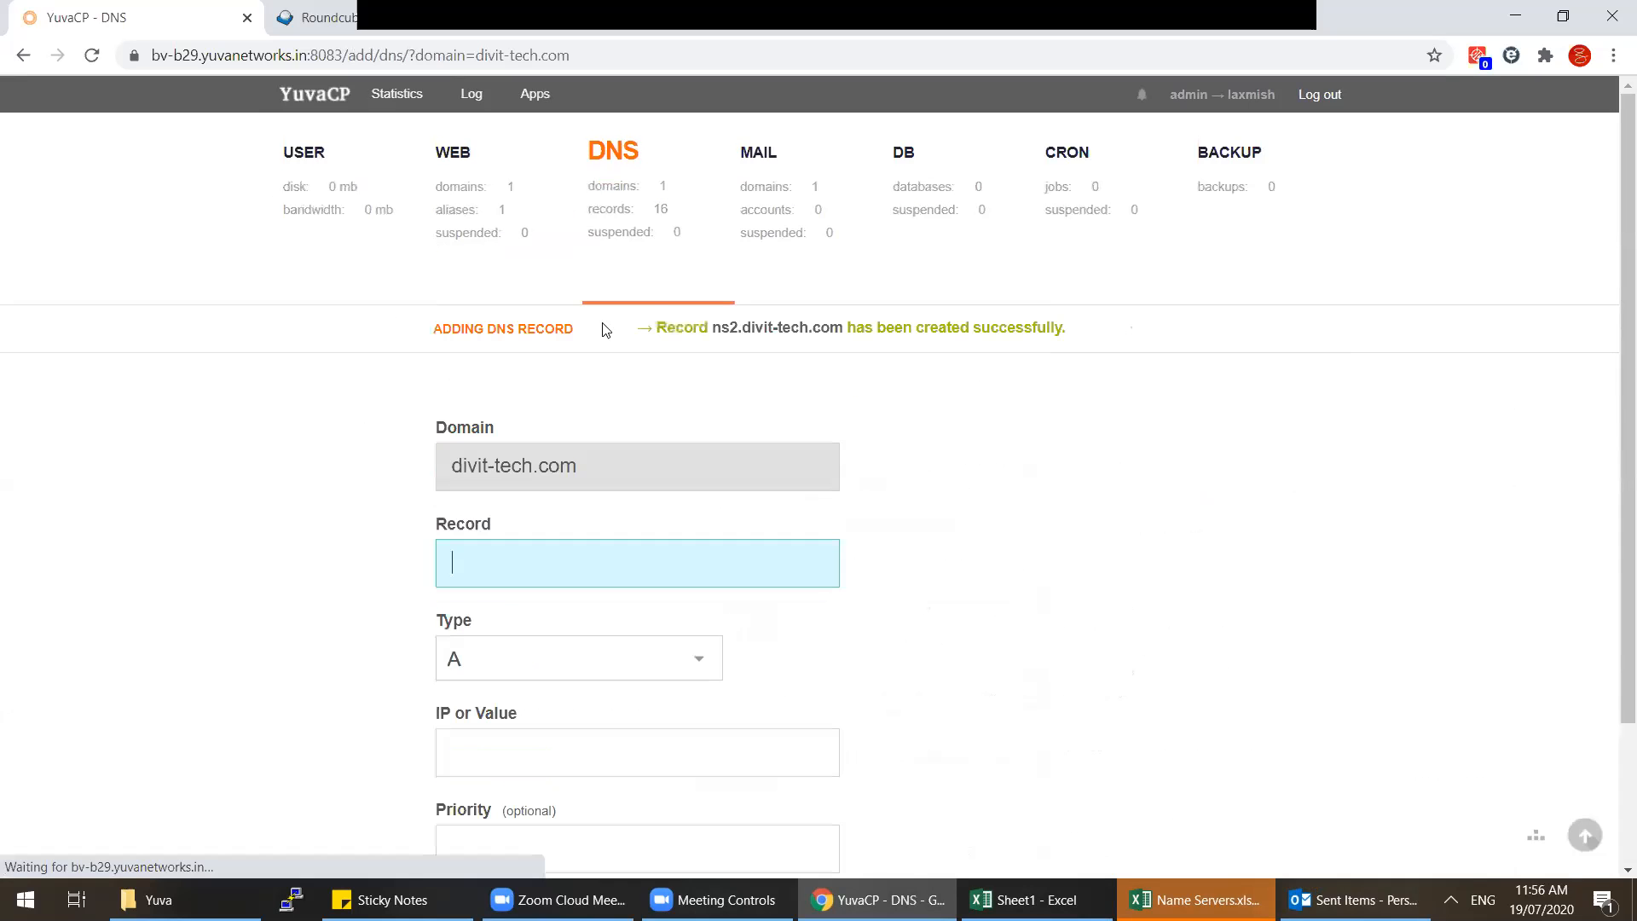
Step: Copy allapp.co.in from WhatsApp and add it as a web domain with awstats statistics
left_click(601, 10)
left_click_drag(702, 757, 623, 758)
key("ctrl+c")
left_click(80, 12)
left_click(505, 238)
left_click(350, 376)
key("ctrl+v")
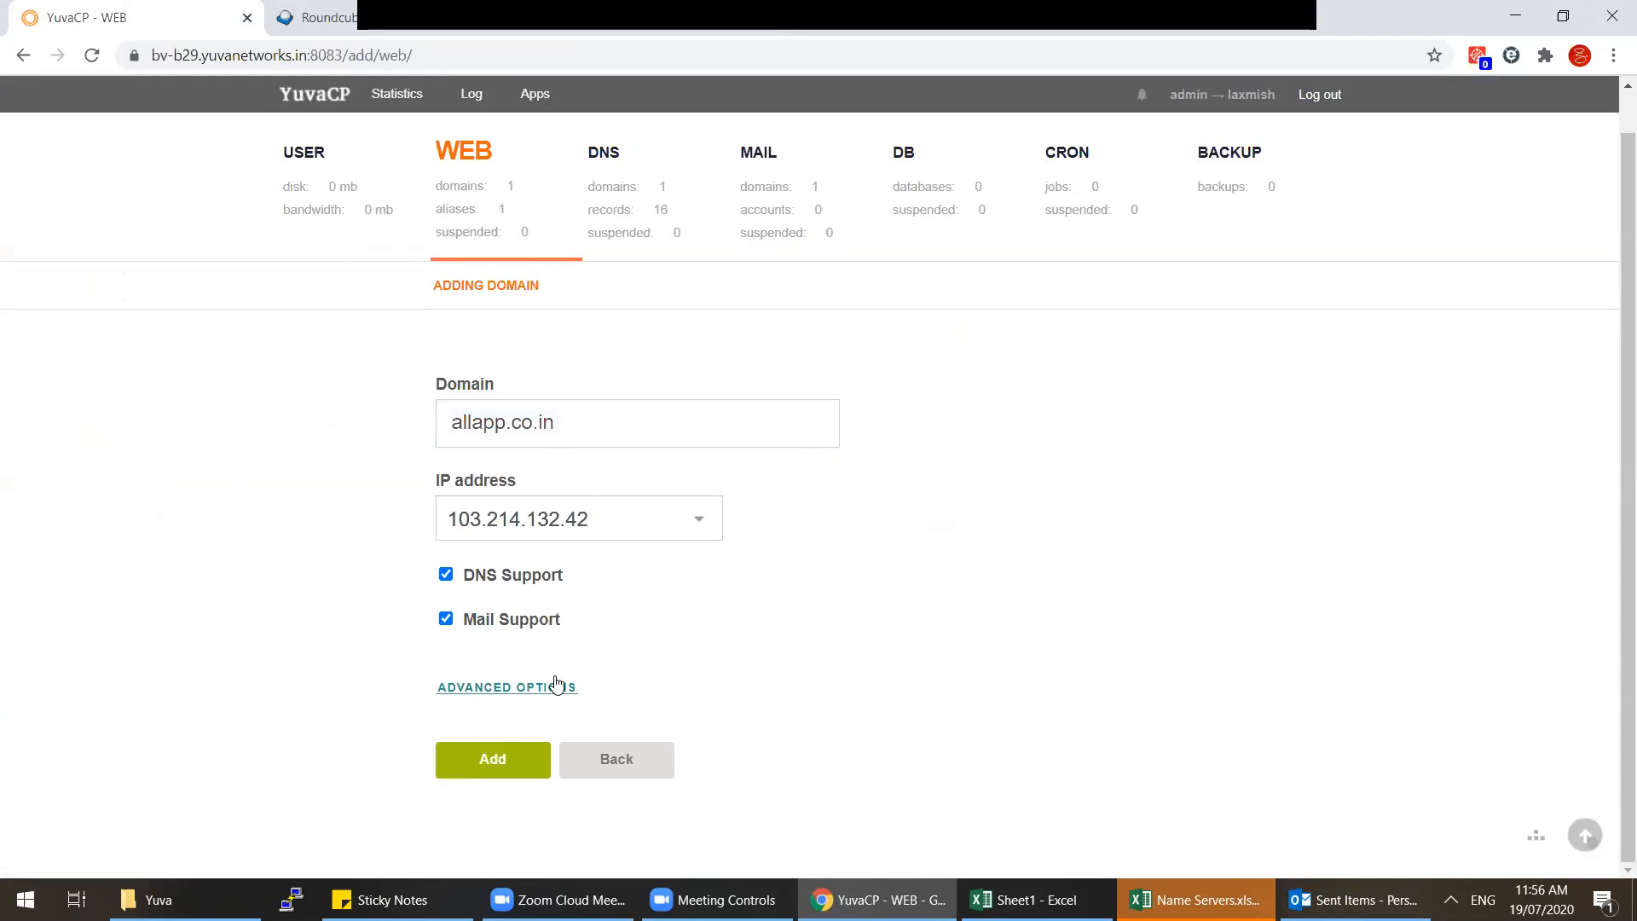
left_click(556, 686)
scroll(673, 647, "down", 6)
left_click(558, 708)
left_click(541, 790)
scroll(534, 742, "down", 2)
left_click(495, 763)
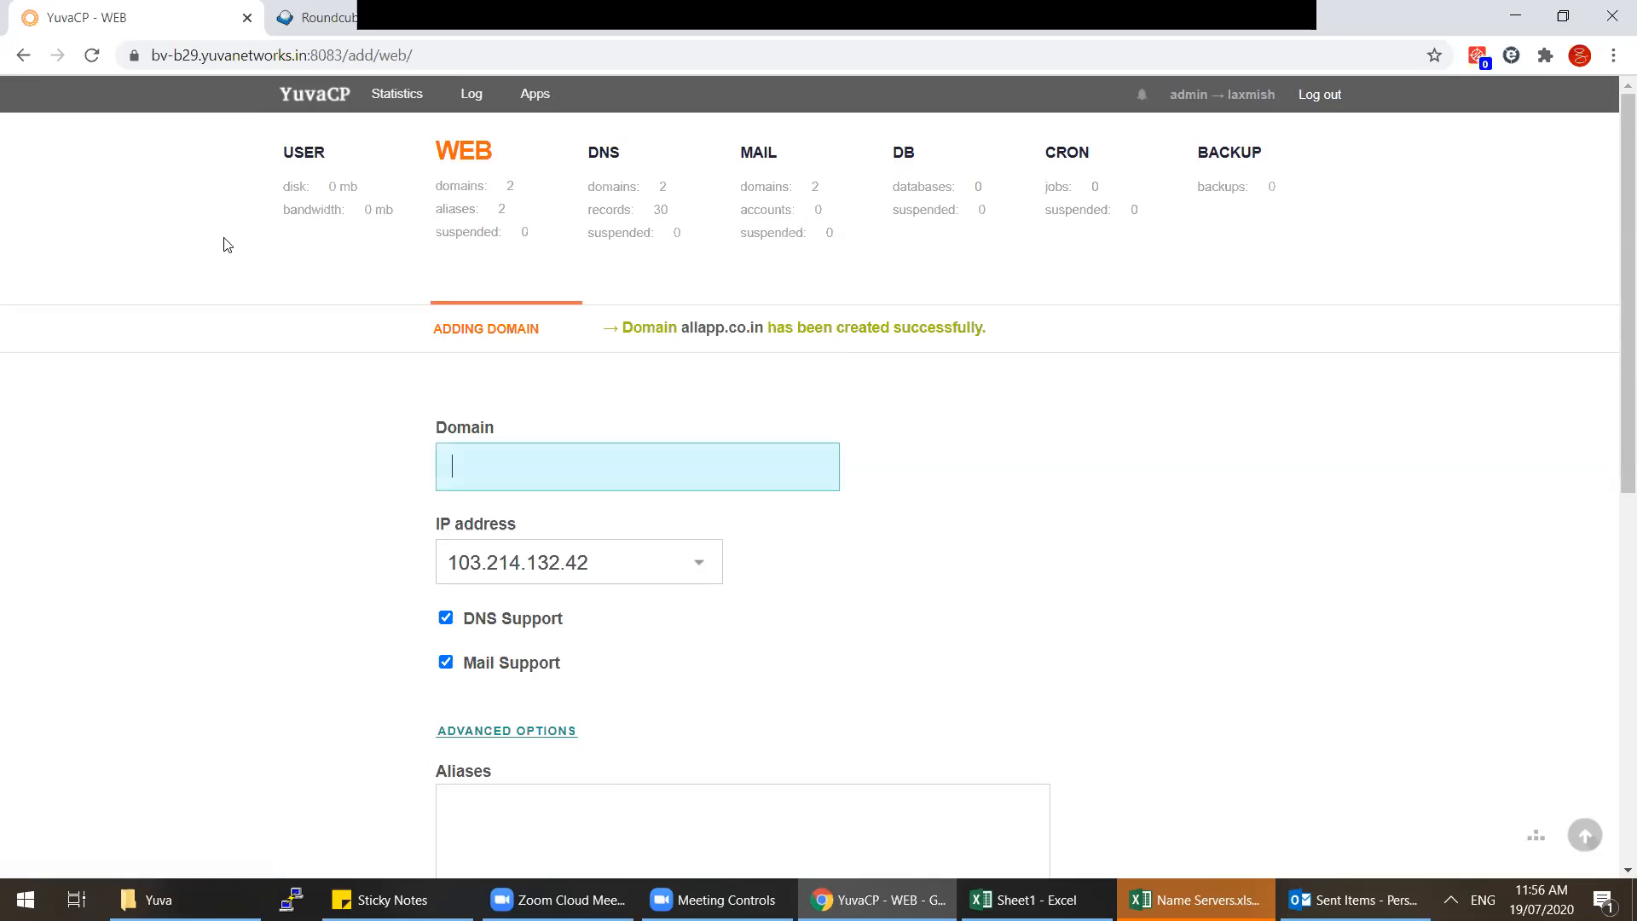
Step: Review the web domains list, then show the user accounts list
left_click(468, 226)
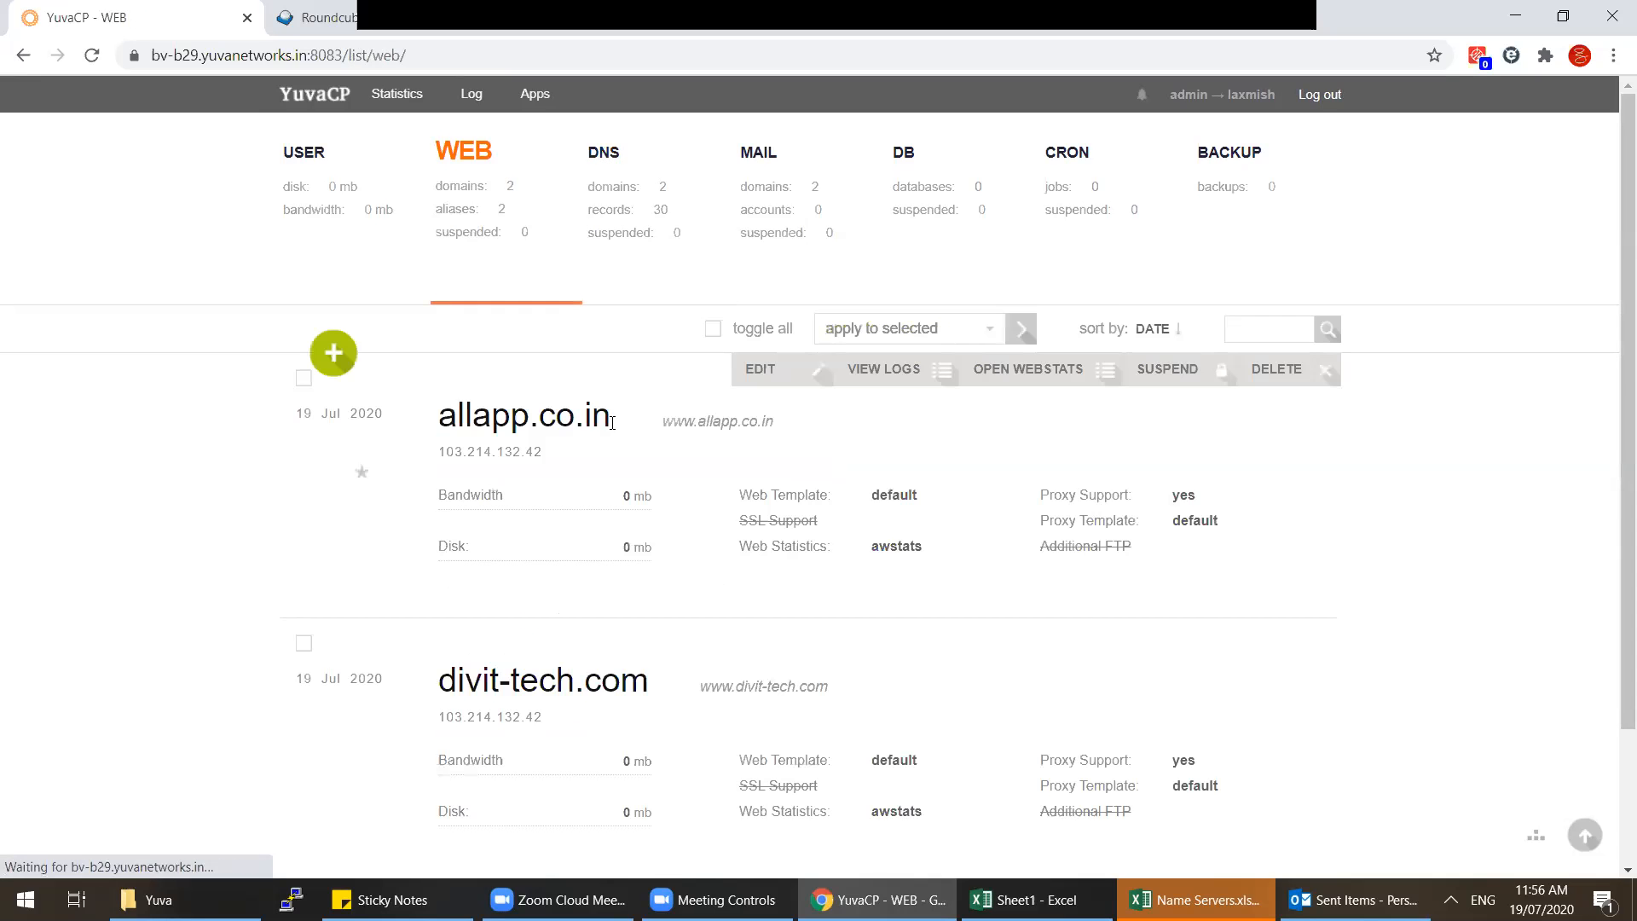
scroll(611, 422, "down", 2)
scroll(611, 421, "up", 2)
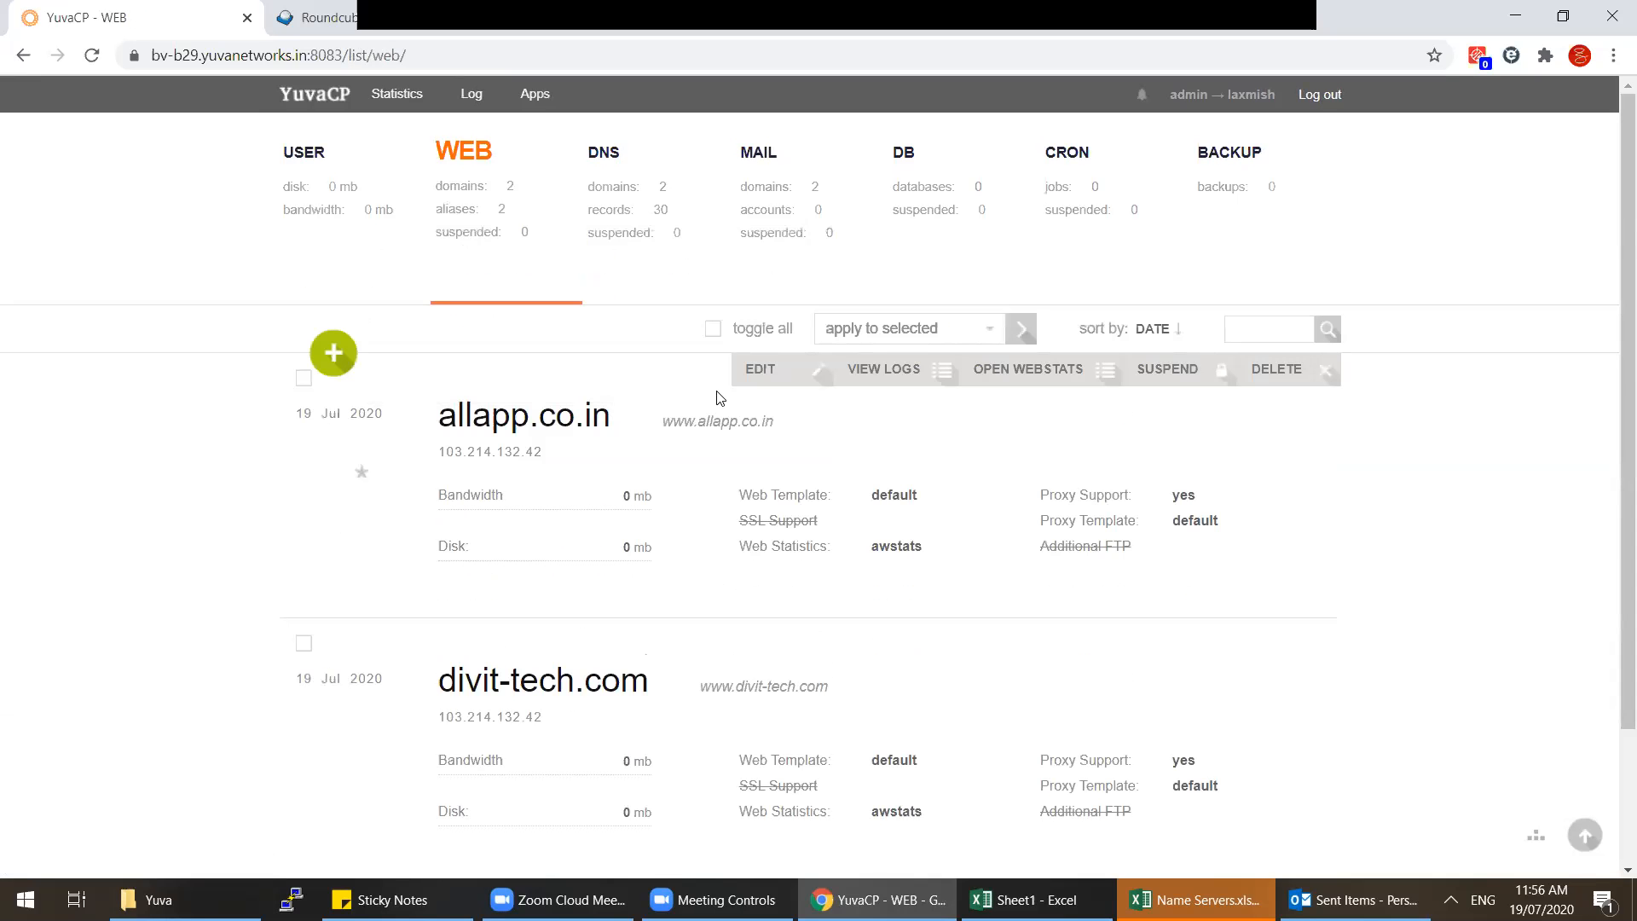
left_click(322, 197)
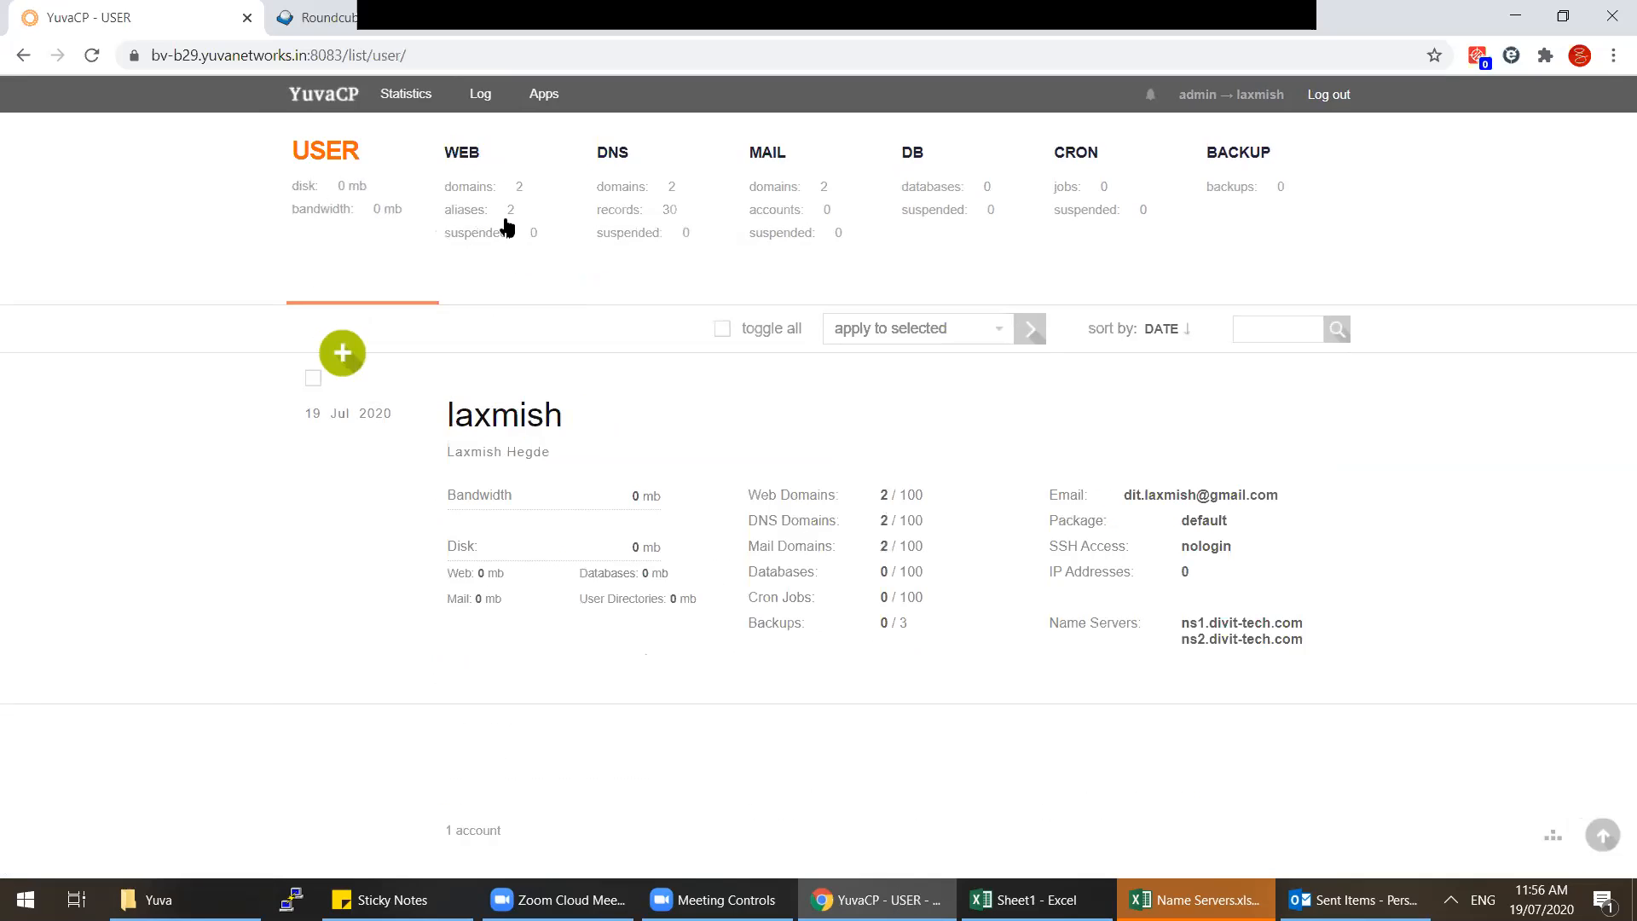
Step: Check the DNSWatch A-record lookup for divit-tech.com, close the spare login tab, and list DNS domains
mouse_move(879, 899)
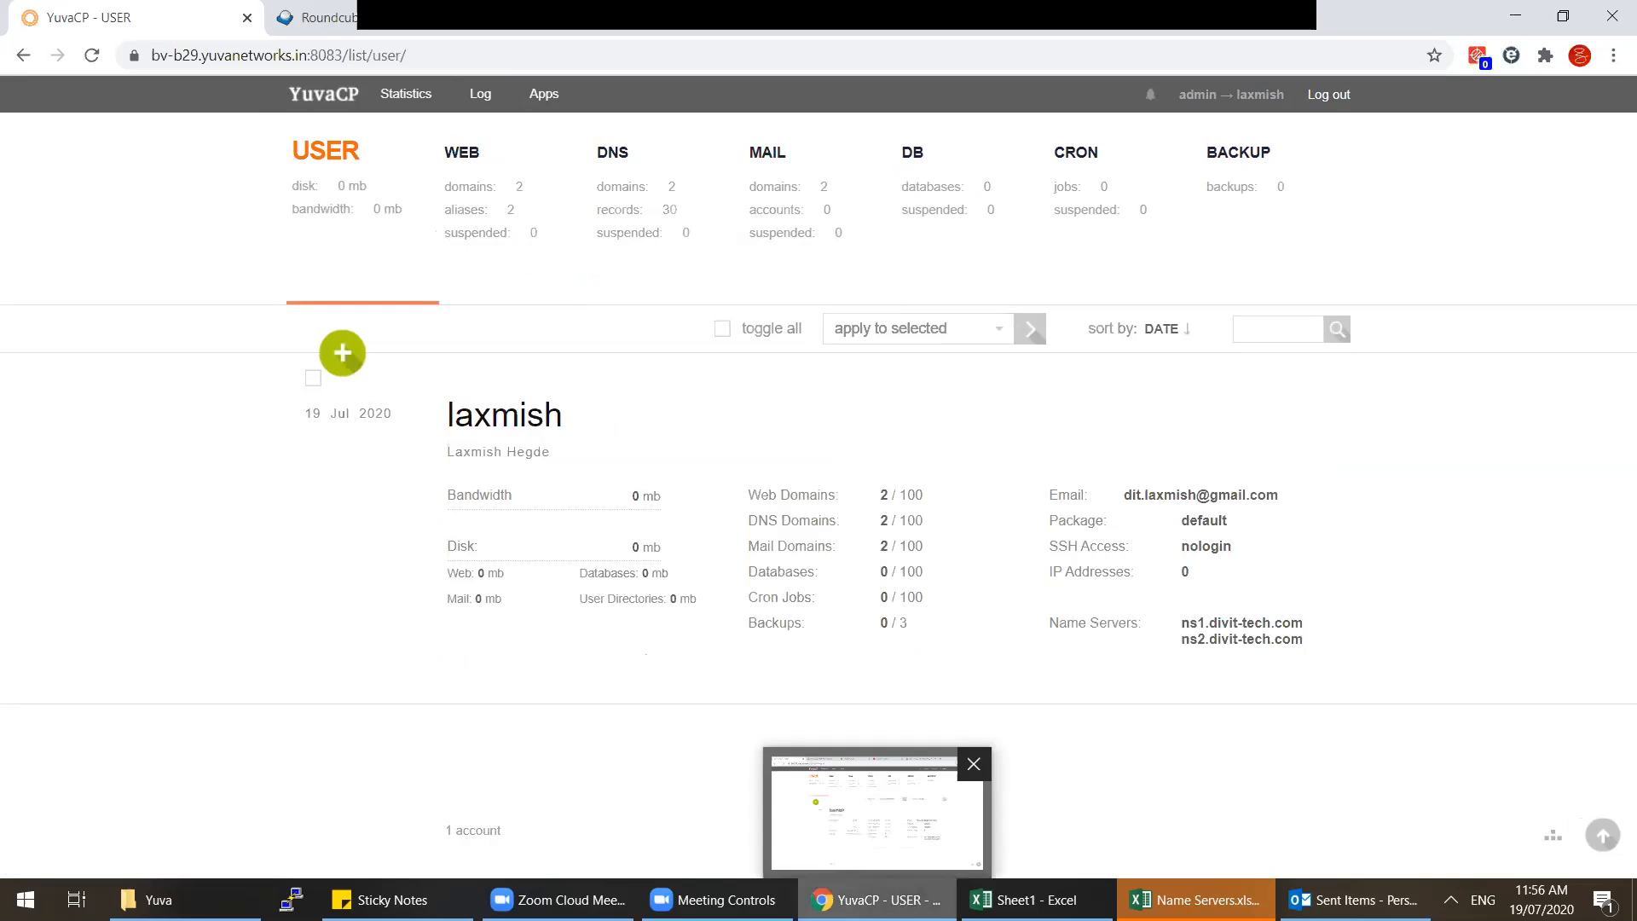
left_click(1212, 23)
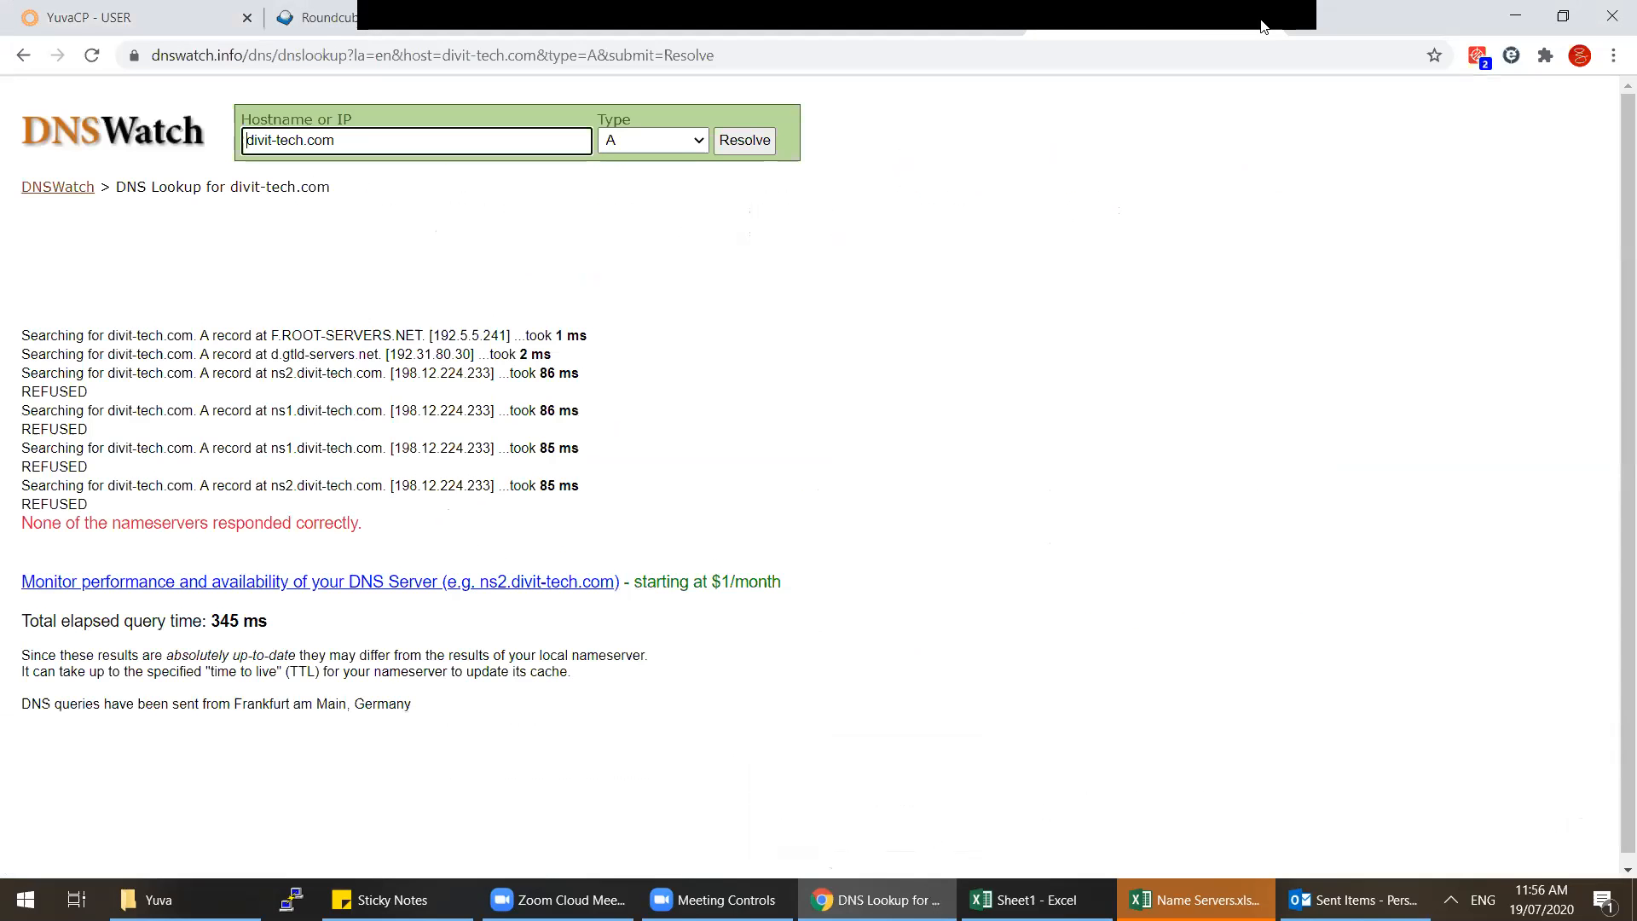
left_click(1263, 26)
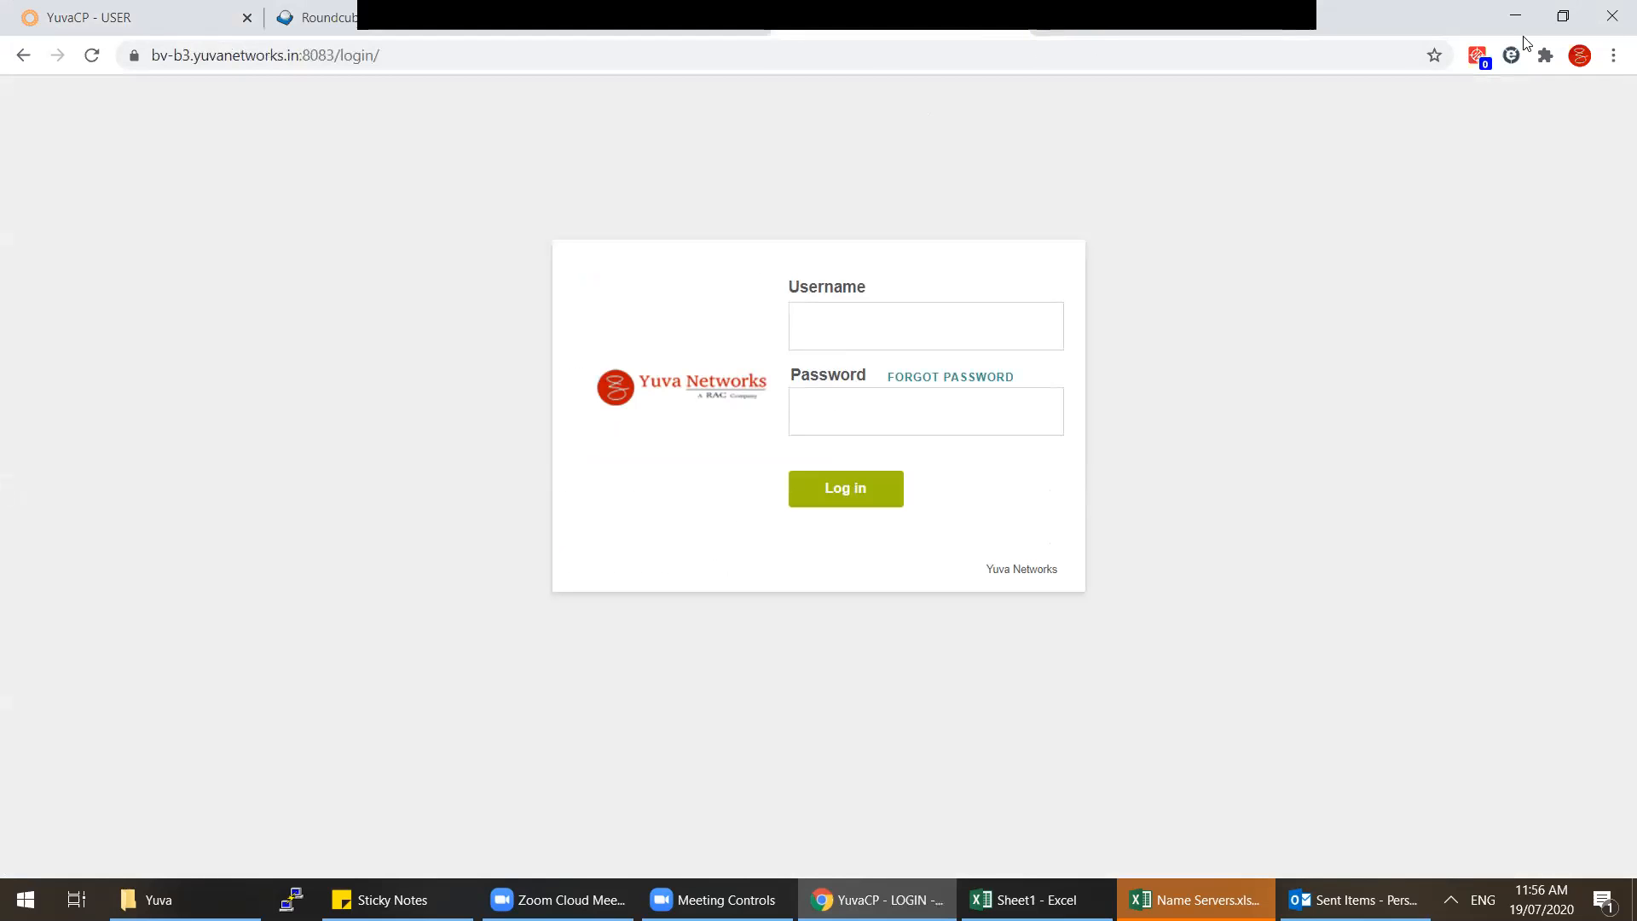
left_click(1566, 30)
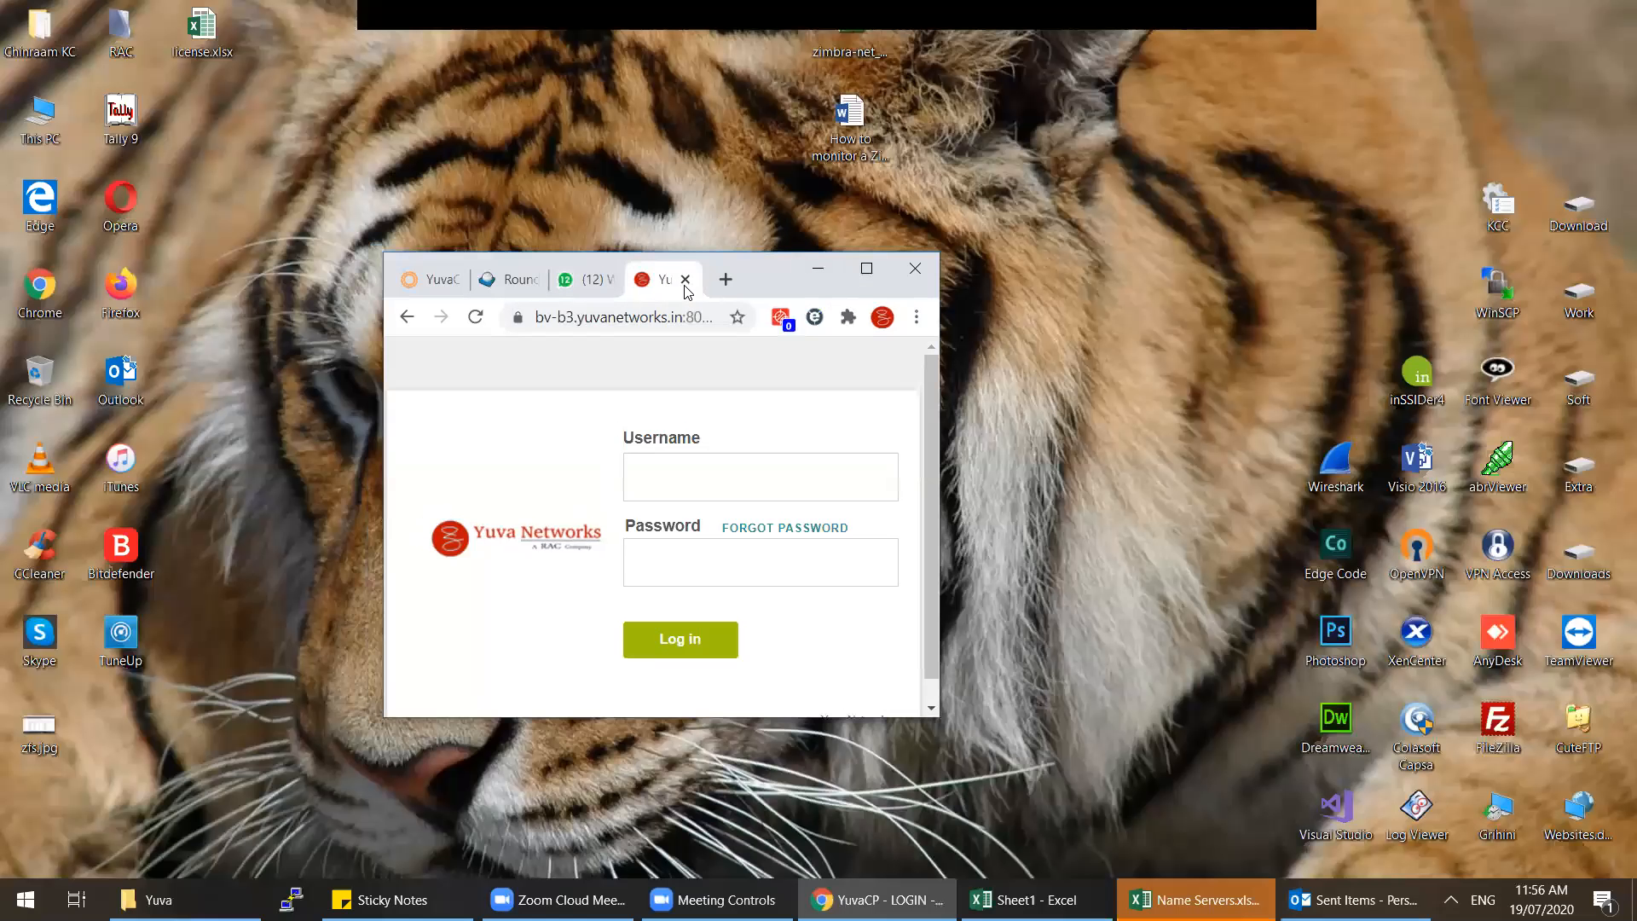
key("ctrl+w")
left_click(866, 269)
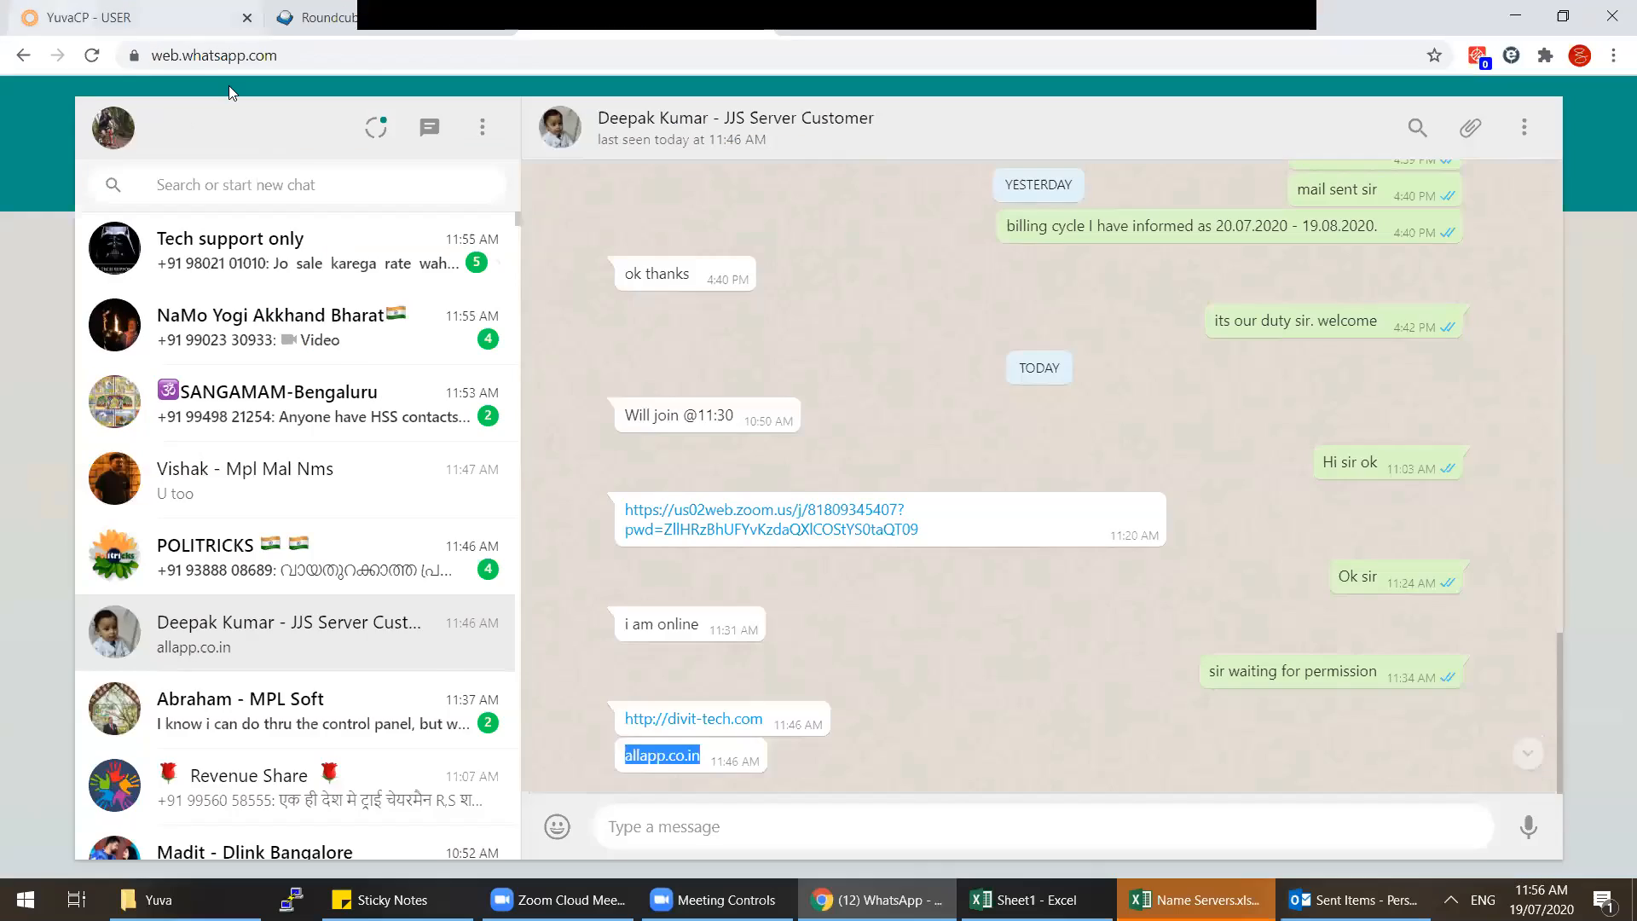
left_click(184, 21)
left_click(658, 244)
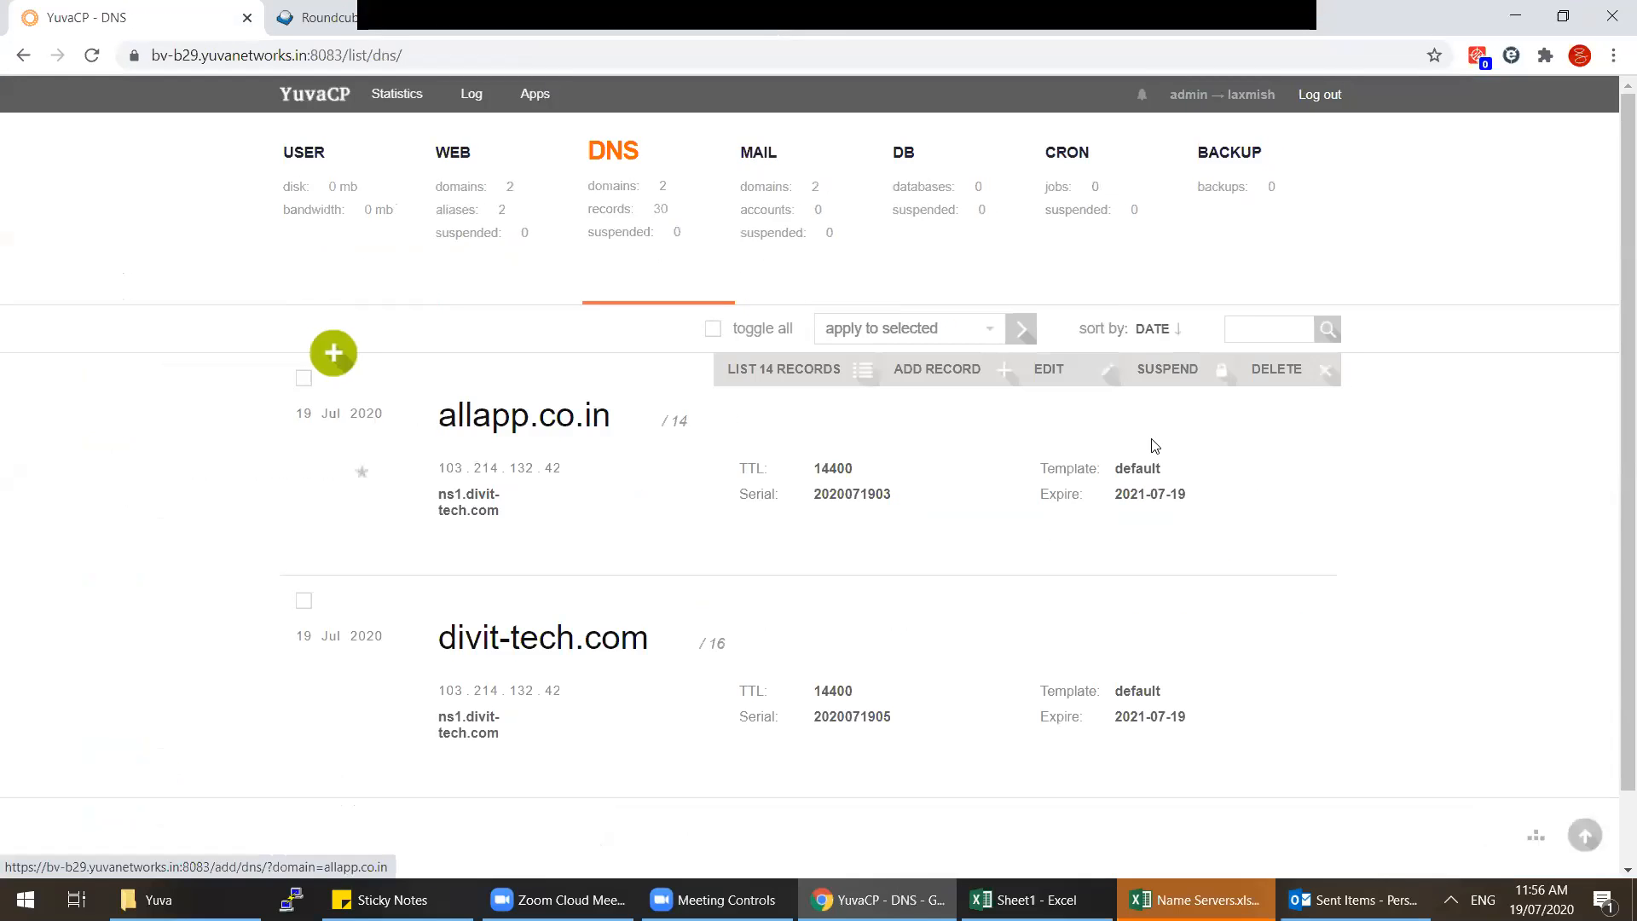
Step: Check the Name Servers sheet, then list web domains allapp.co.in and divit-tech.com on 103.214.132.42
left_click_drag(433, 646, 669, 654)
left_click(309, 218)
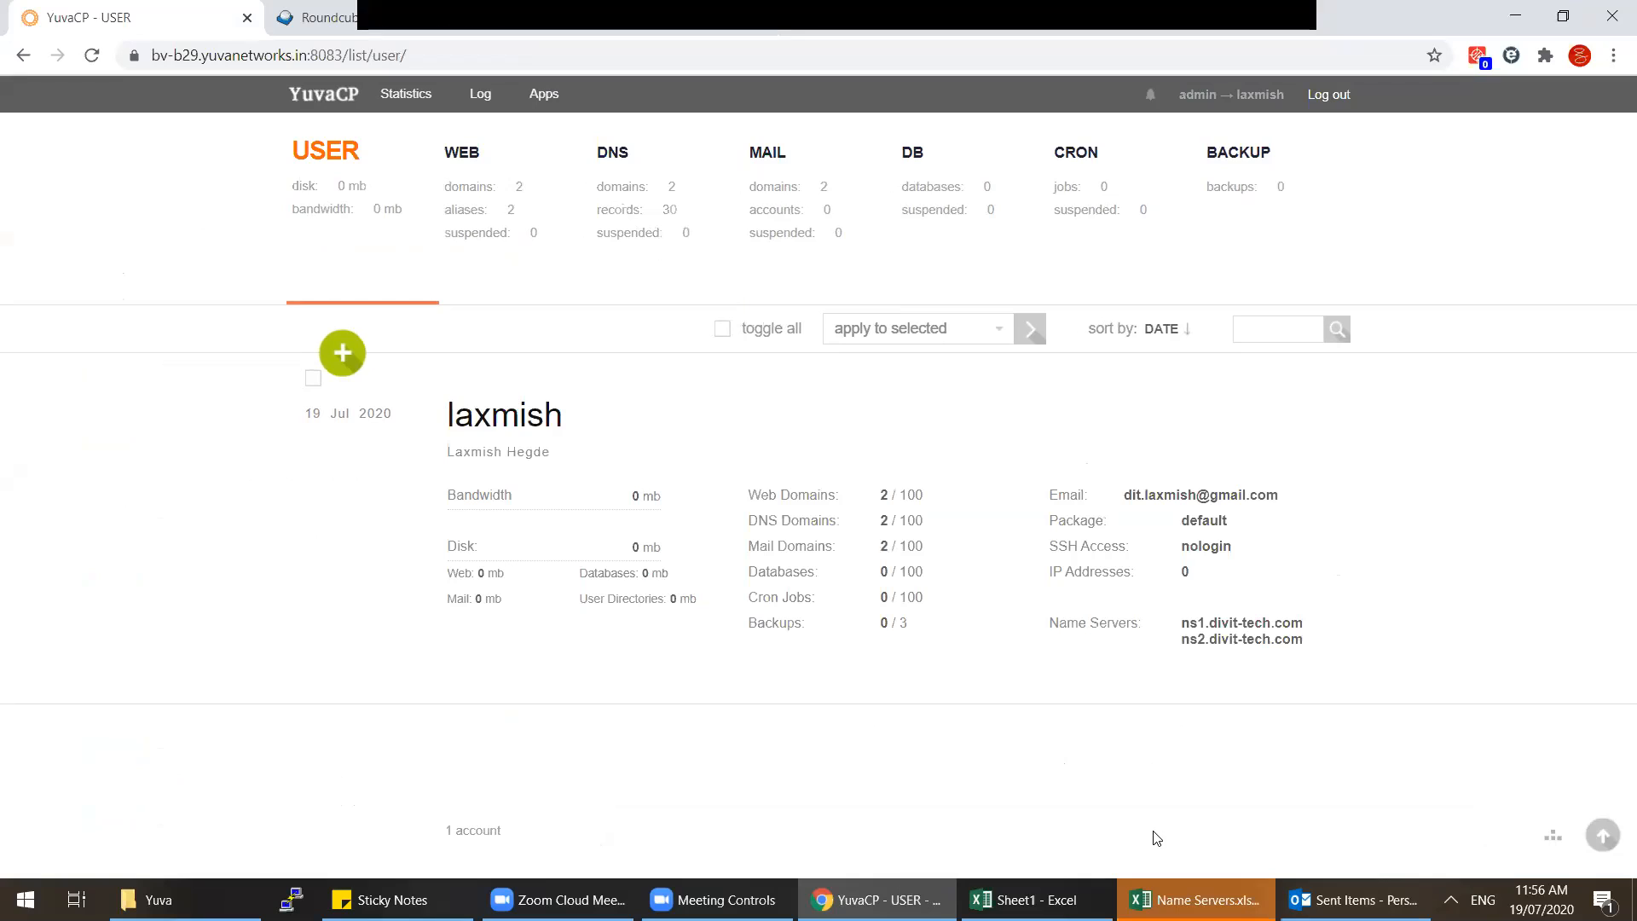
left_click(1257, 891)
left_click(621, 500)
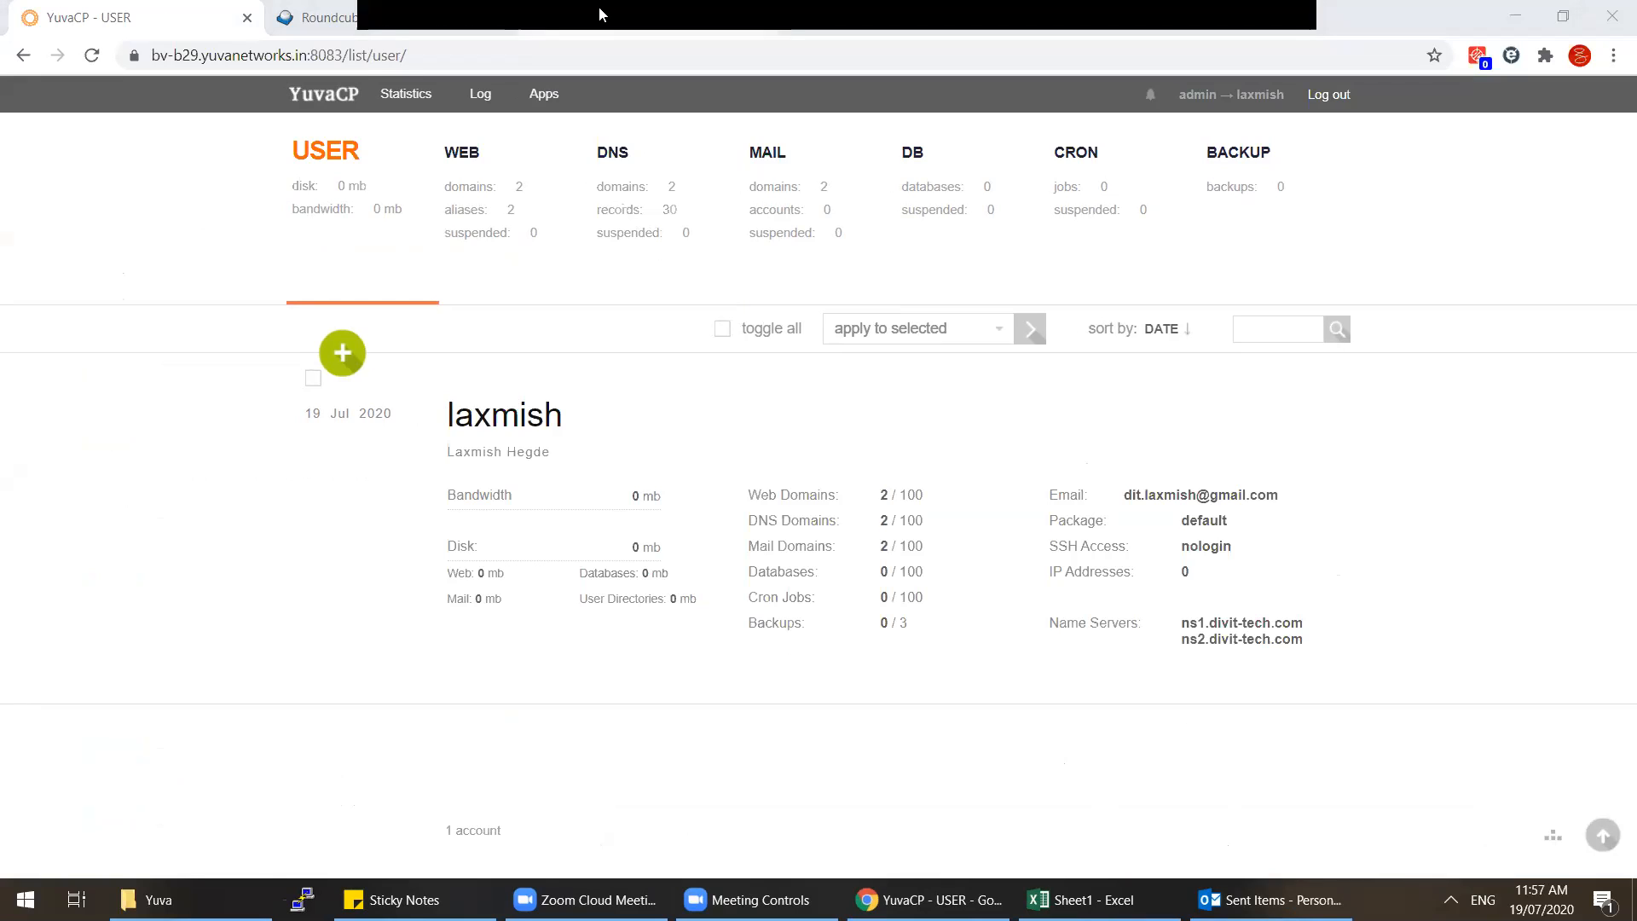
left_click(464, 198)
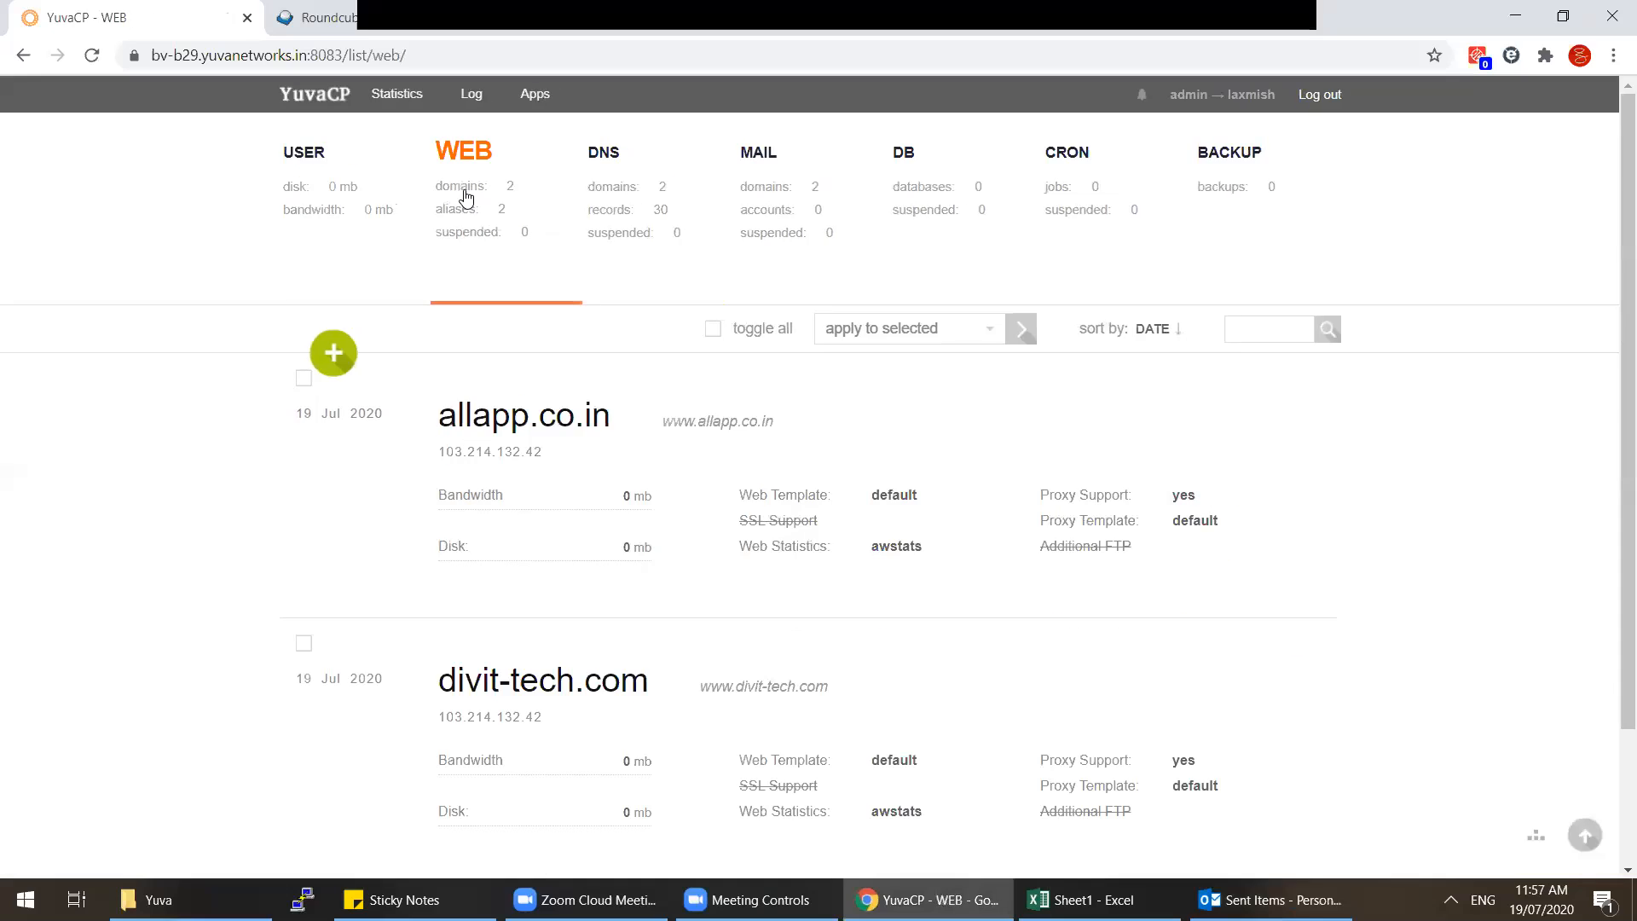
mouse_move(721, 465)
mouse_move(775, 658)
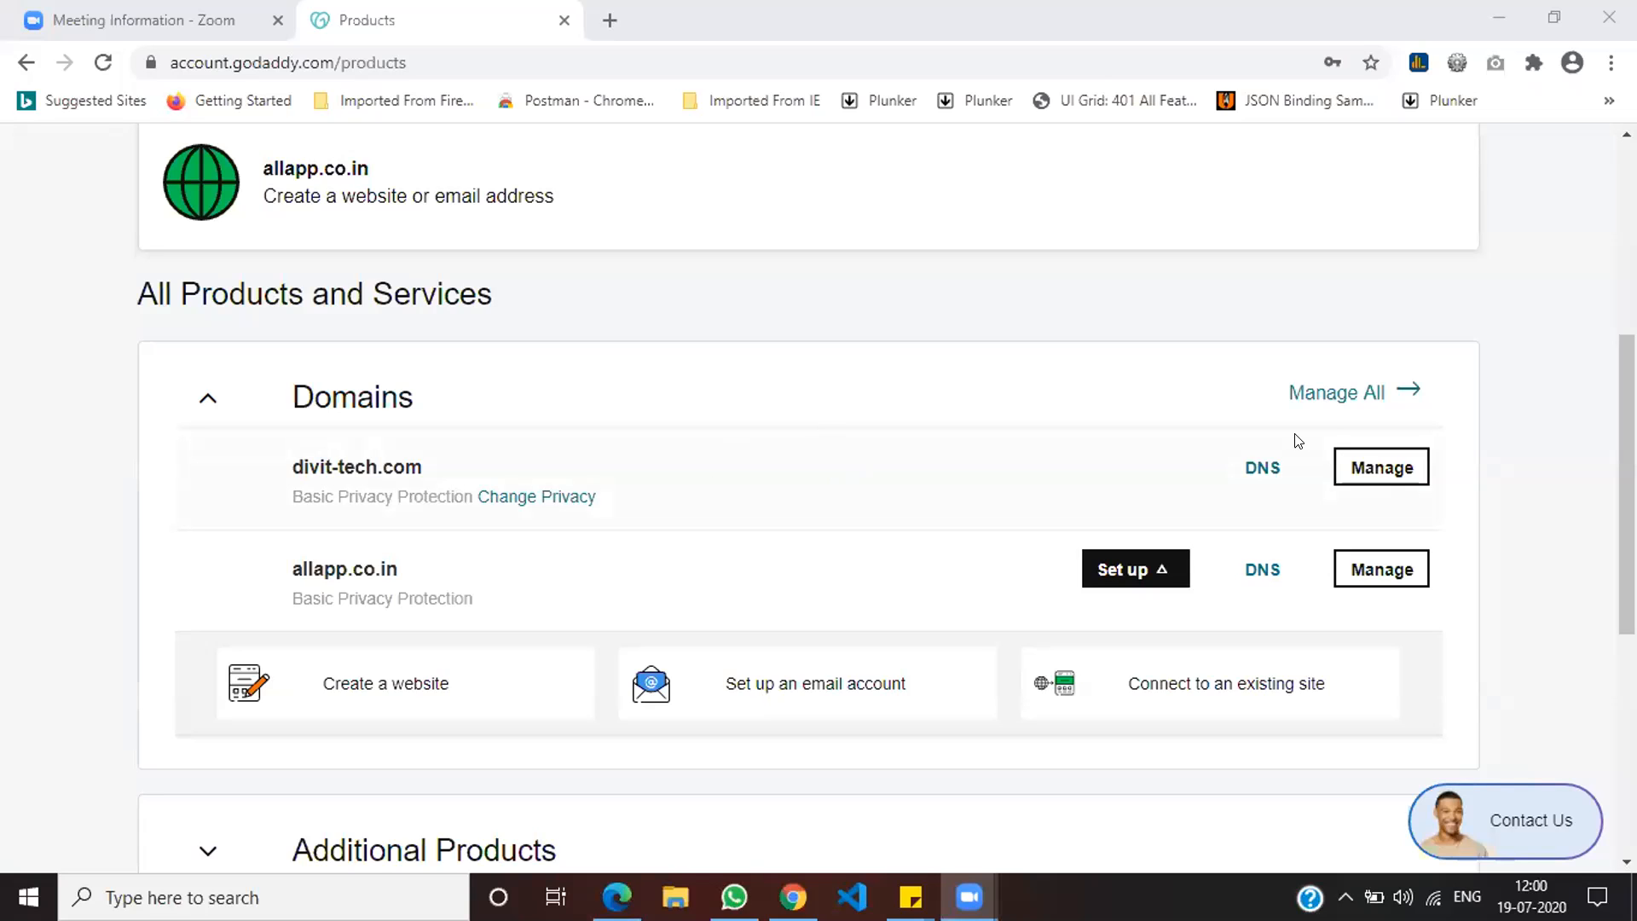
Step: Open divit-tech.com's GoDaddy DNS settings and go to Host names under Advanced Features
left_click(1262, 468)
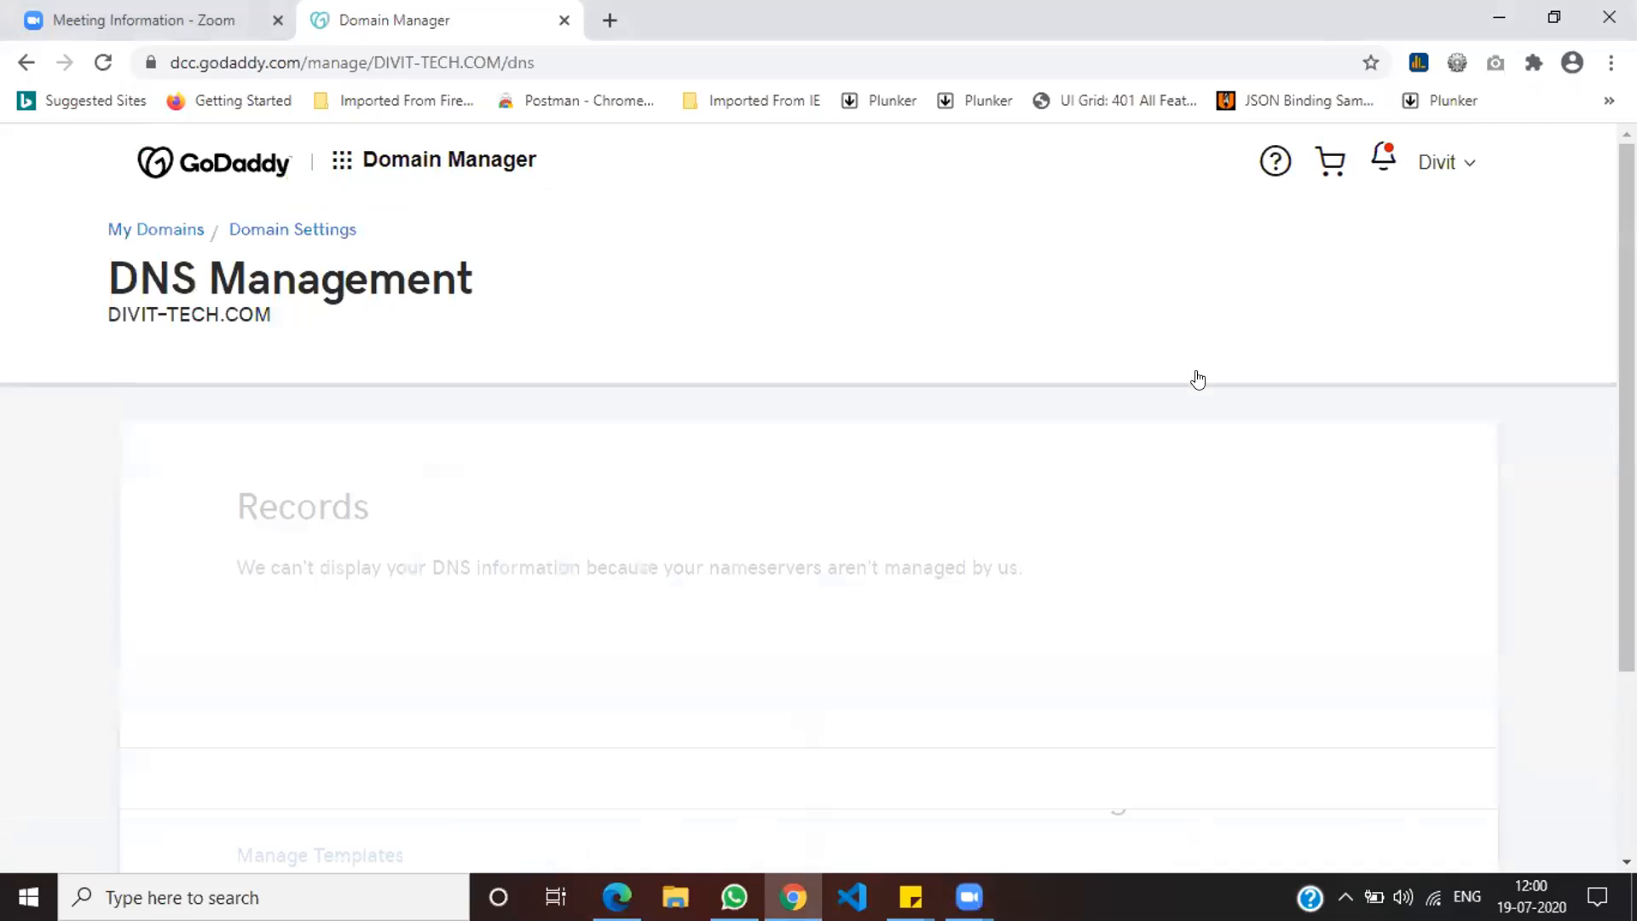
scroll(1198, 379, "down", 5)
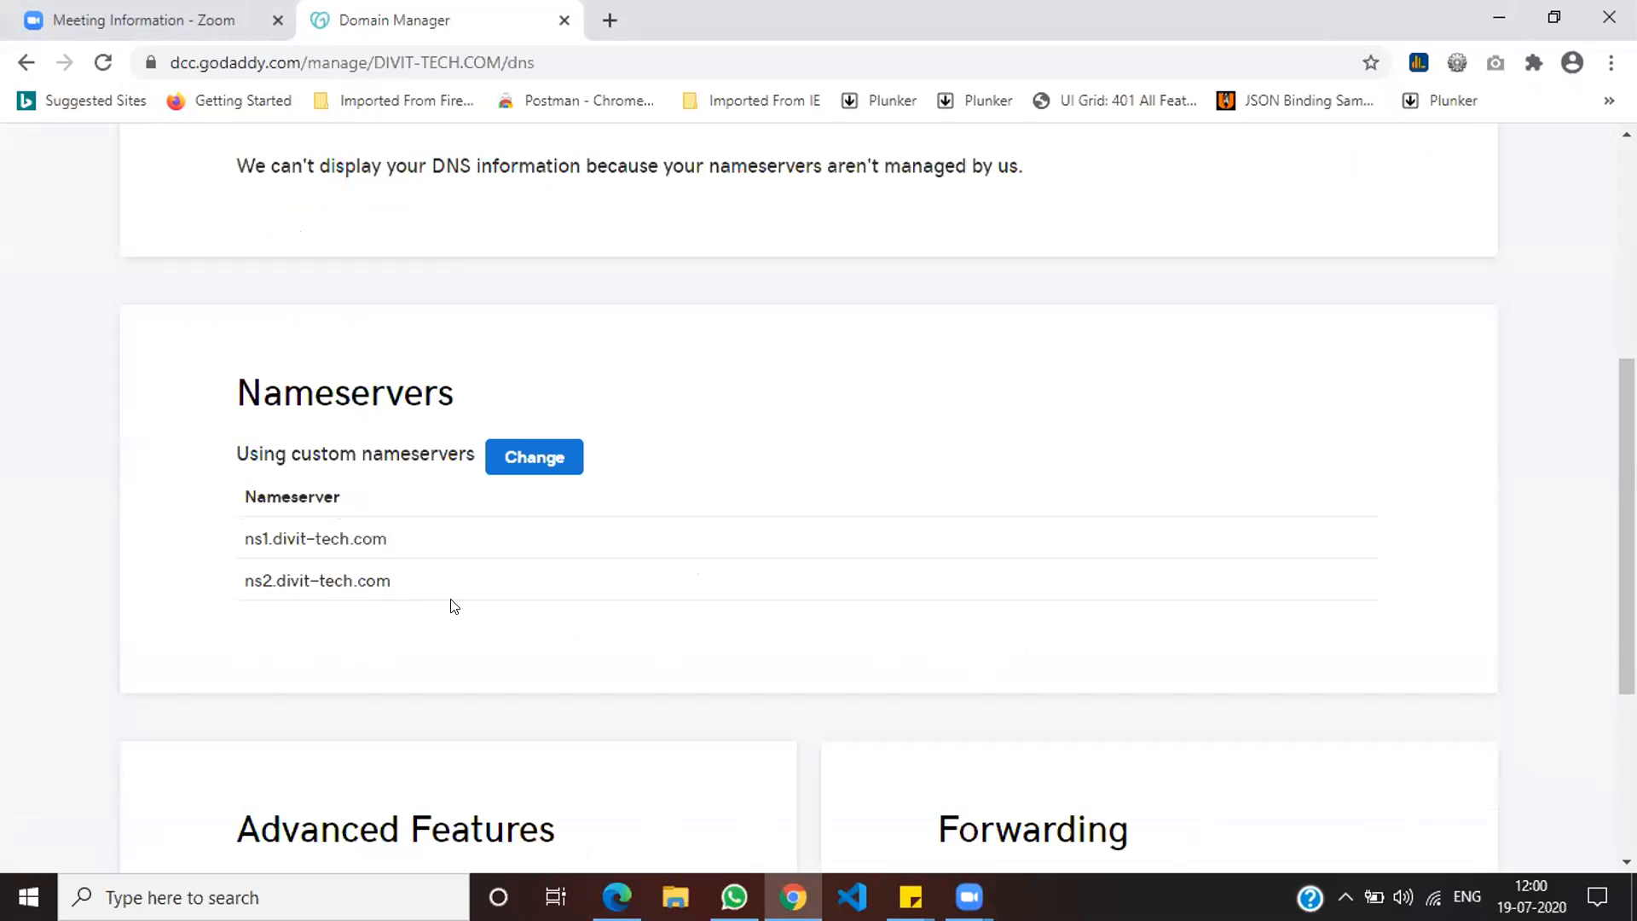
scroll(503, 604, "down", 4)
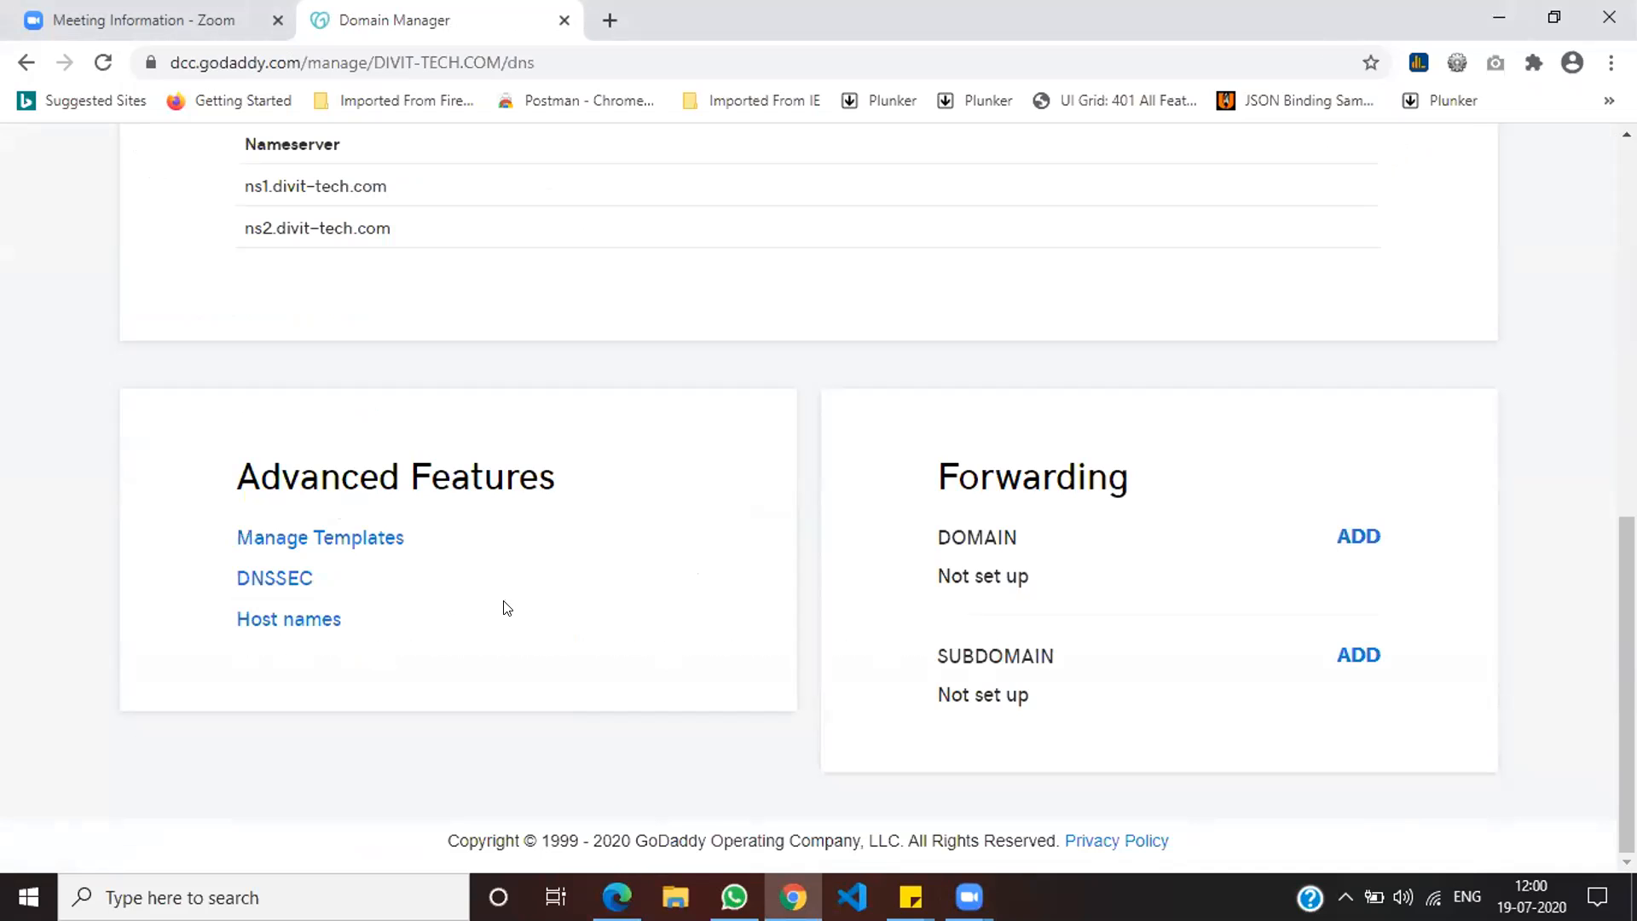
left_click(302, 620)
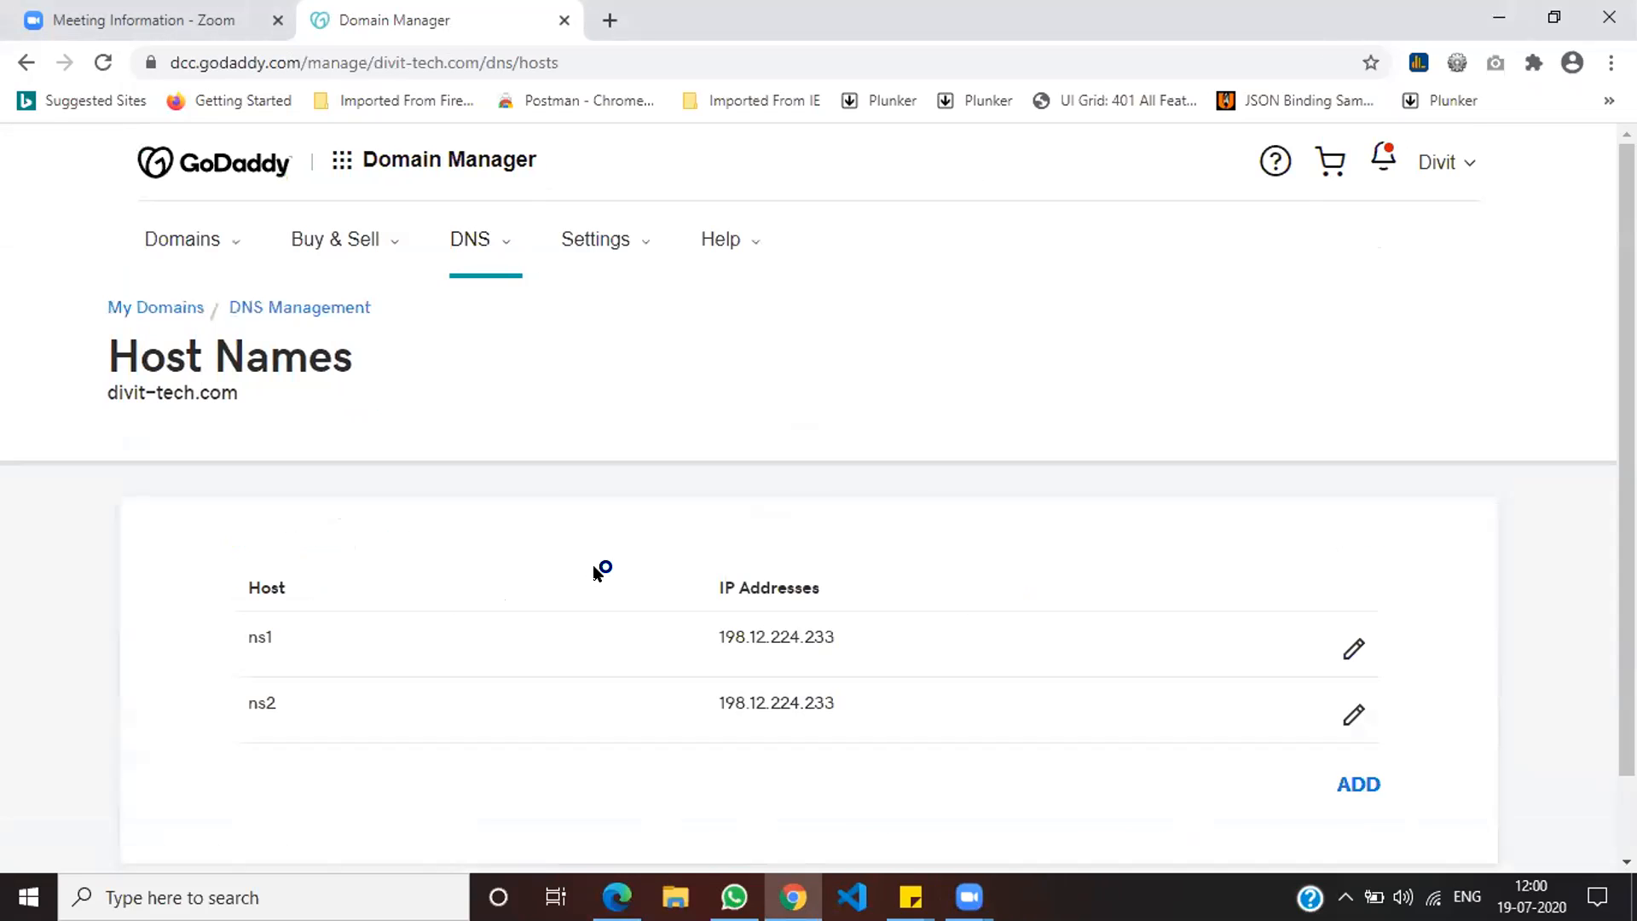
Step: Change the ns1 host's IP for divit-tech.com to 103.214.132.42 and save
scroll(655, 565, "down", 1)
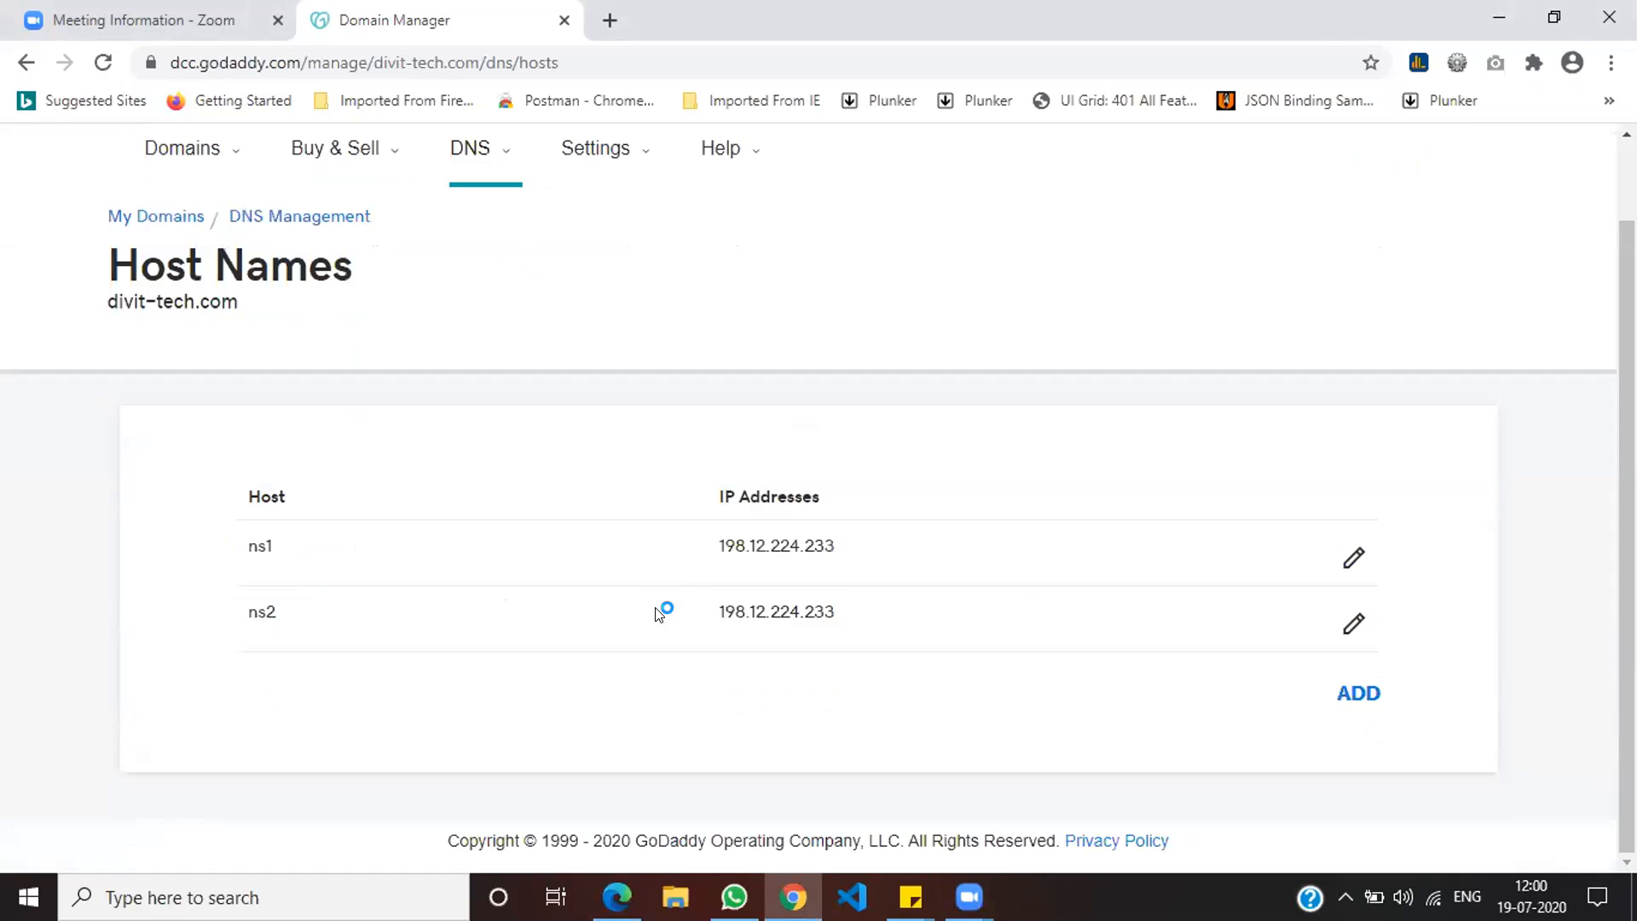
left_click(1350, 563)
left_click(1006, 548)
key("ctrl+a")
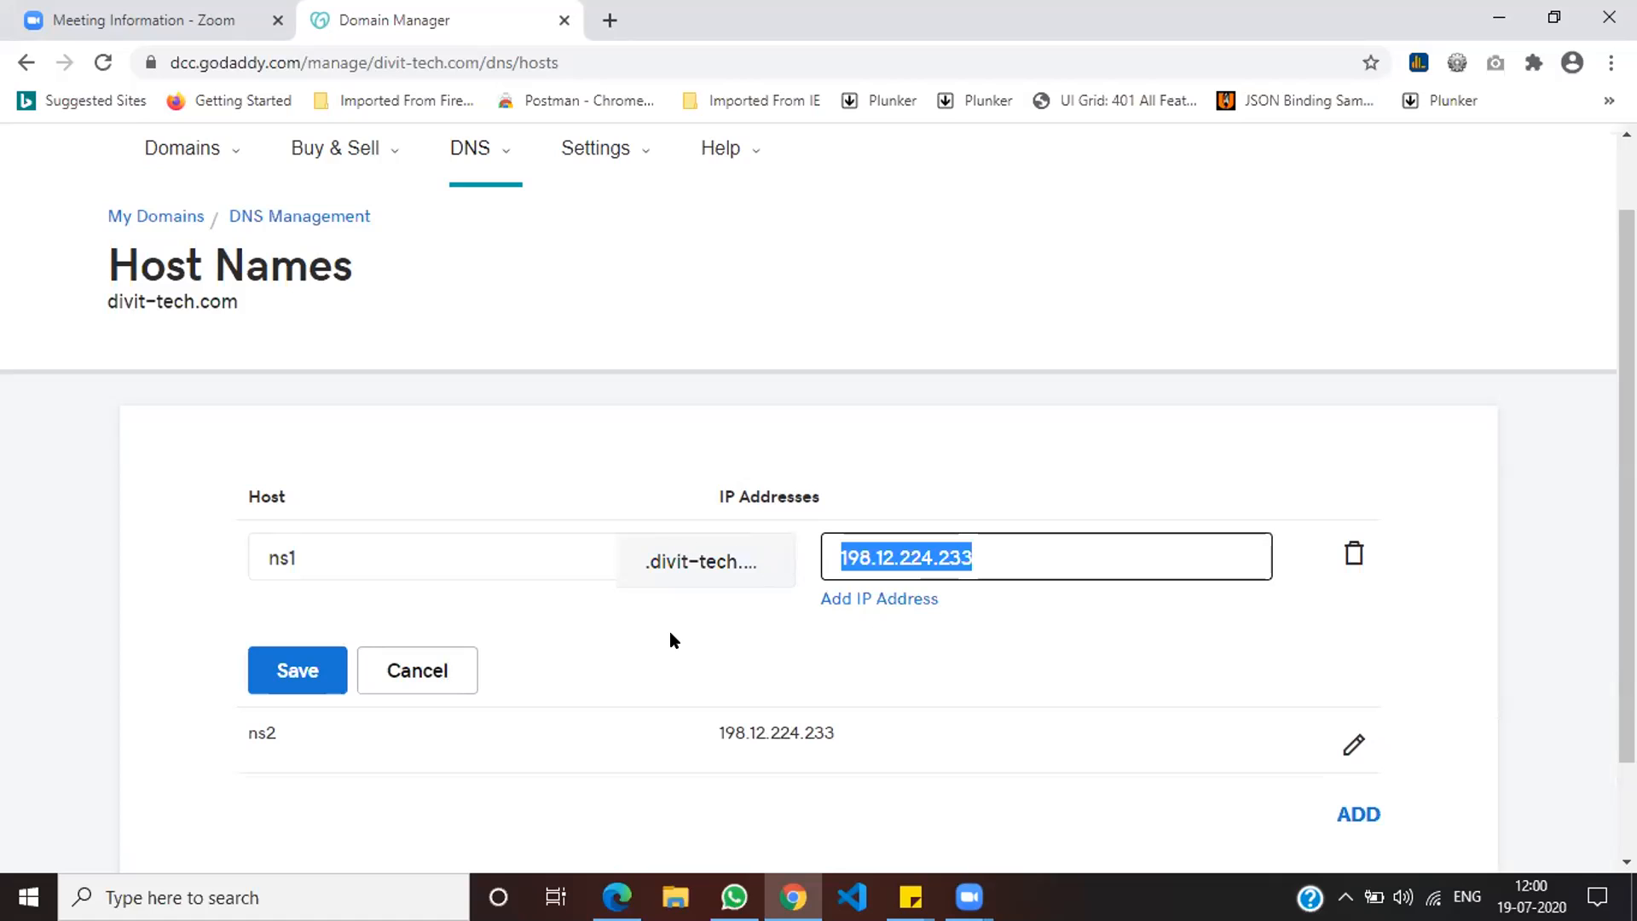
type("10")
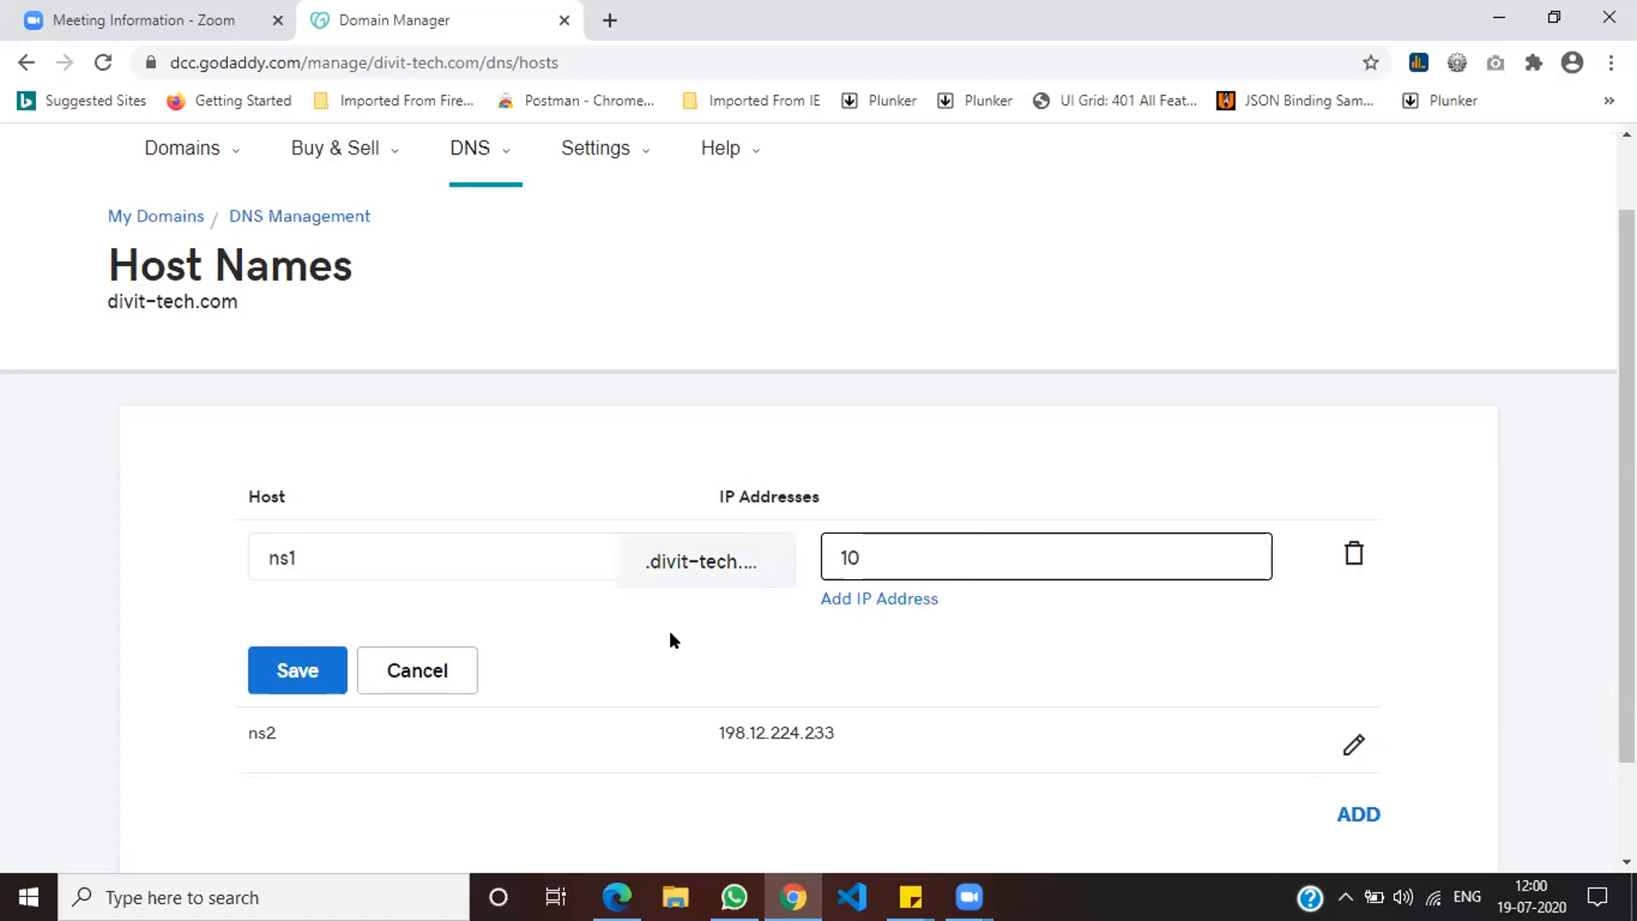
type("3.214.132.42")
left_click_drag(1027, 555, 650, 555)
key("ctrl+c")
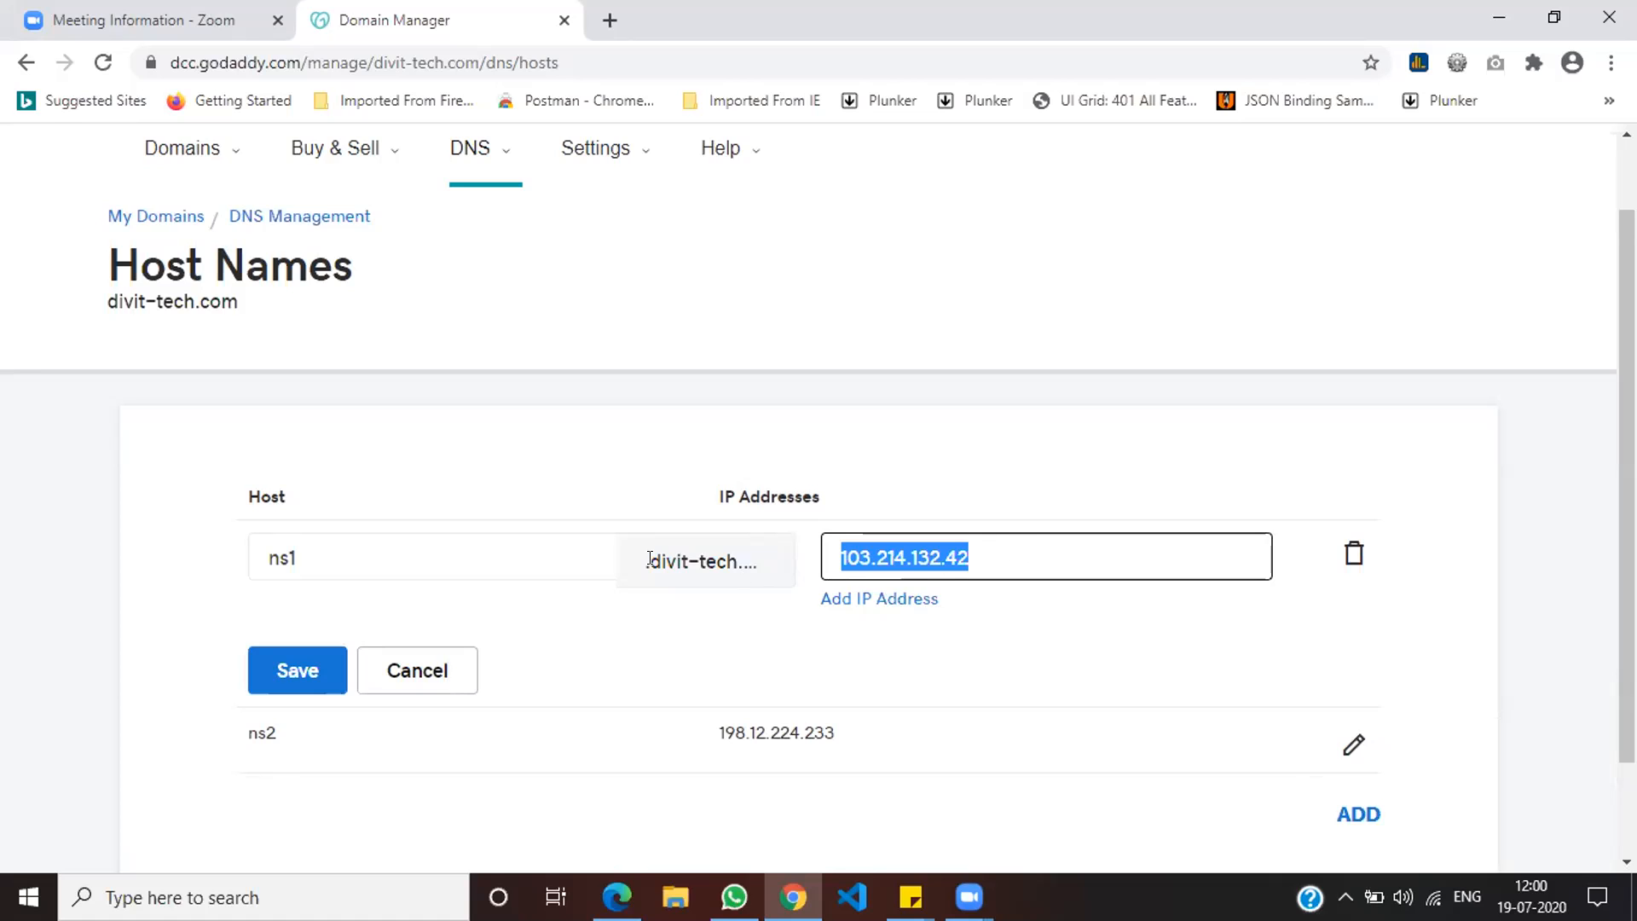
left_click(296, 680)
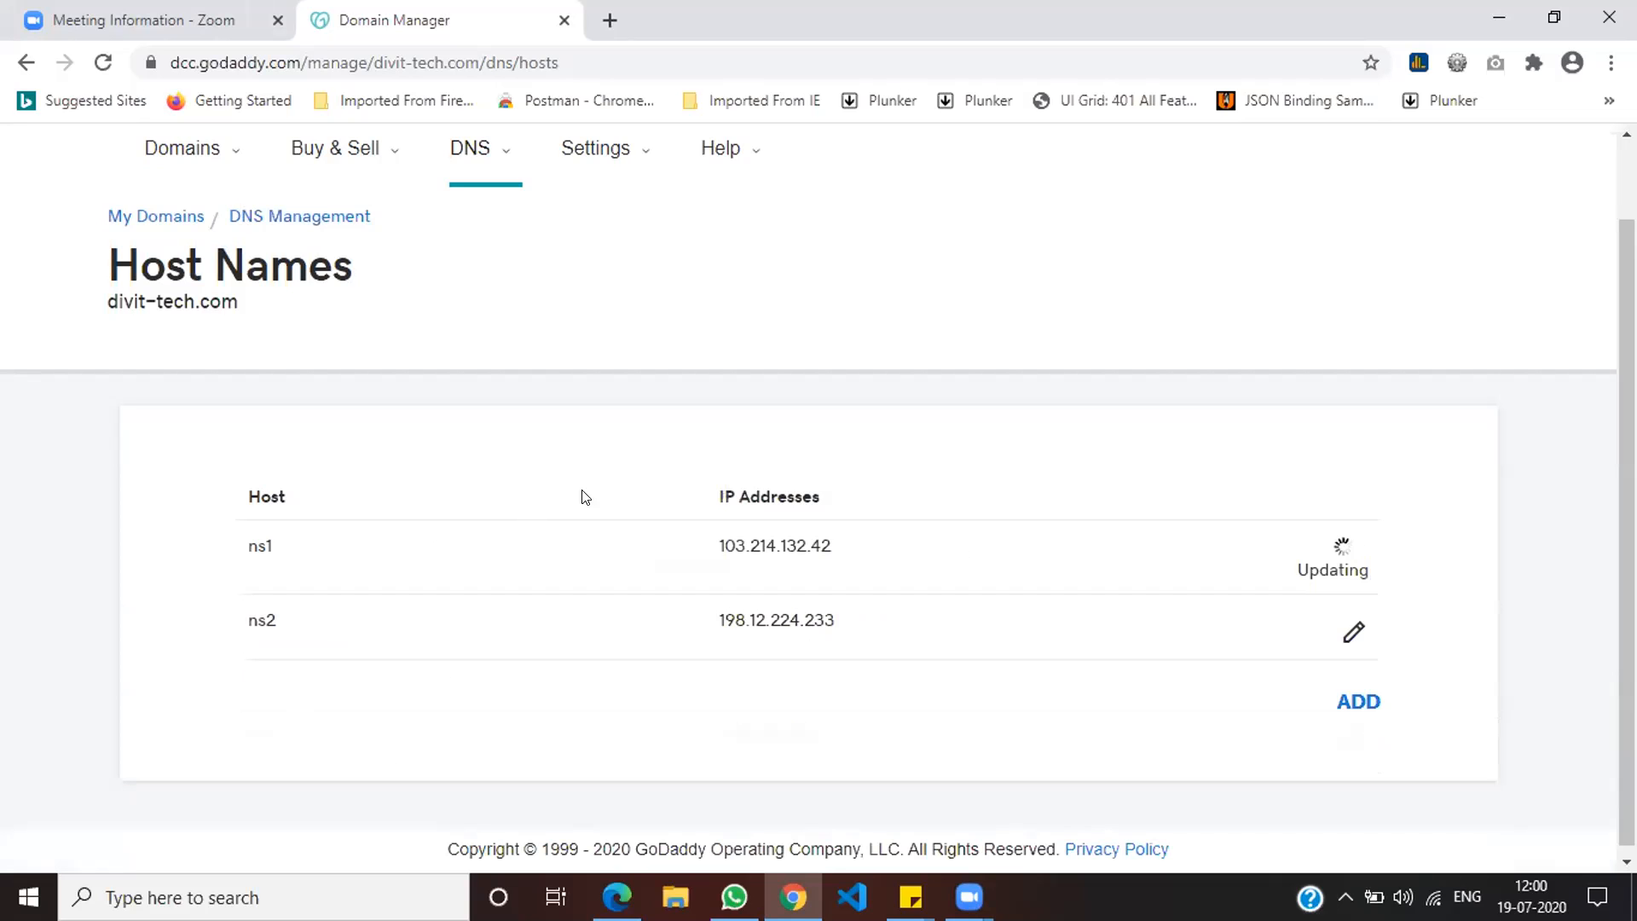
Step: Change the ns2 host's IP to 103.214.132.42 as well and save
left_click(1346, 635)
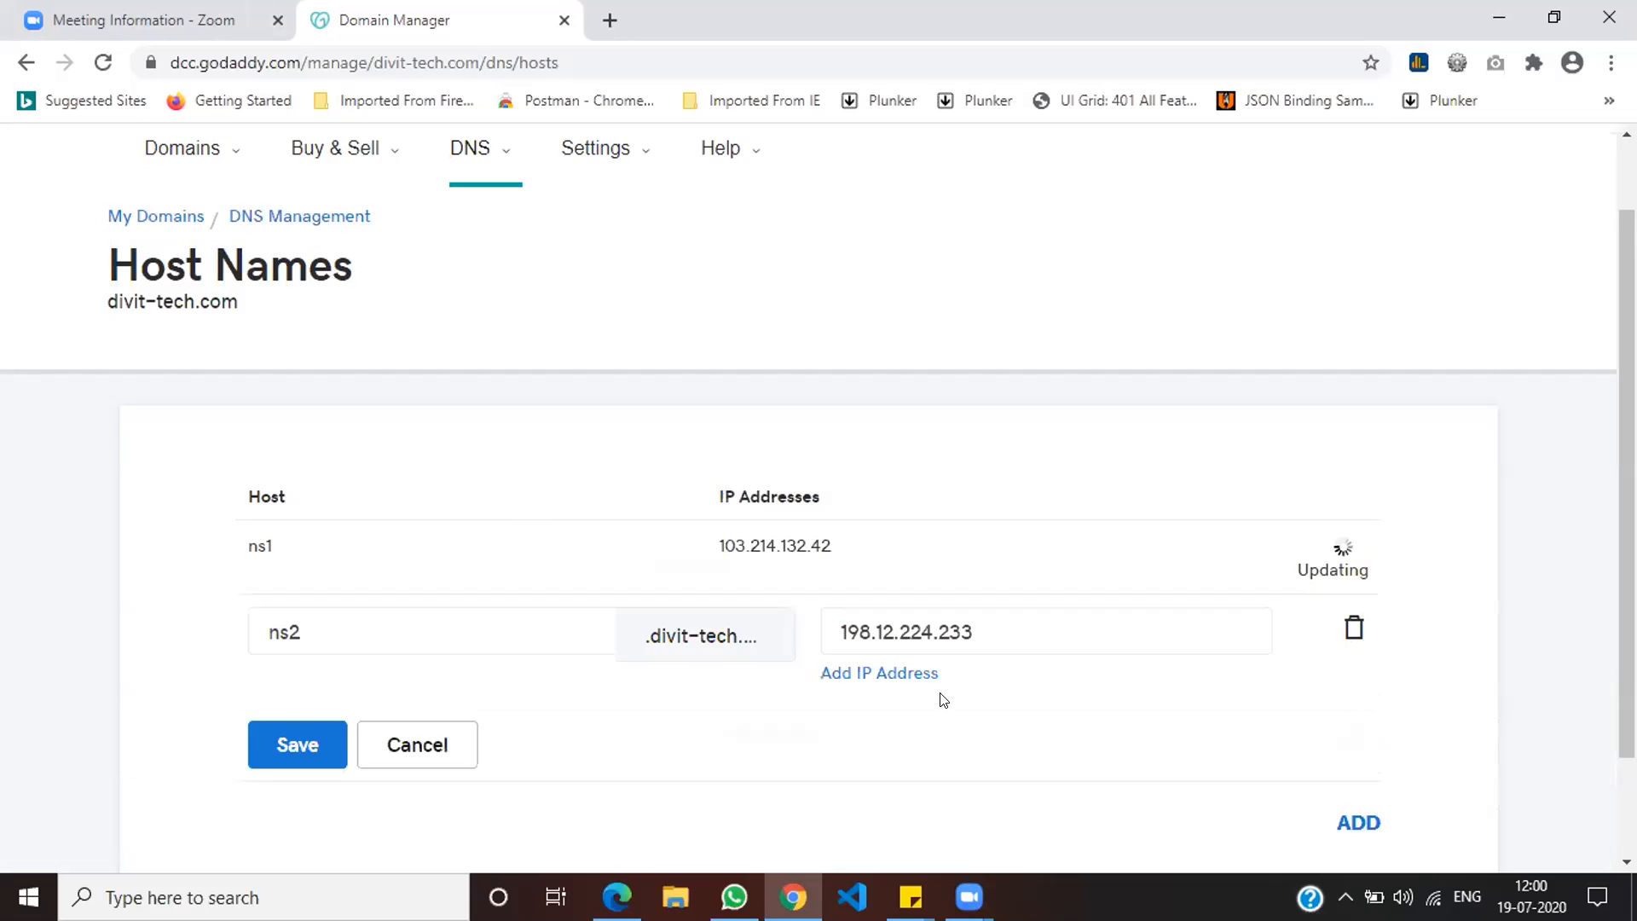
left_click_drag(989, 634, 593, 629)
key("ctrl+v")
left_click(281, 744)
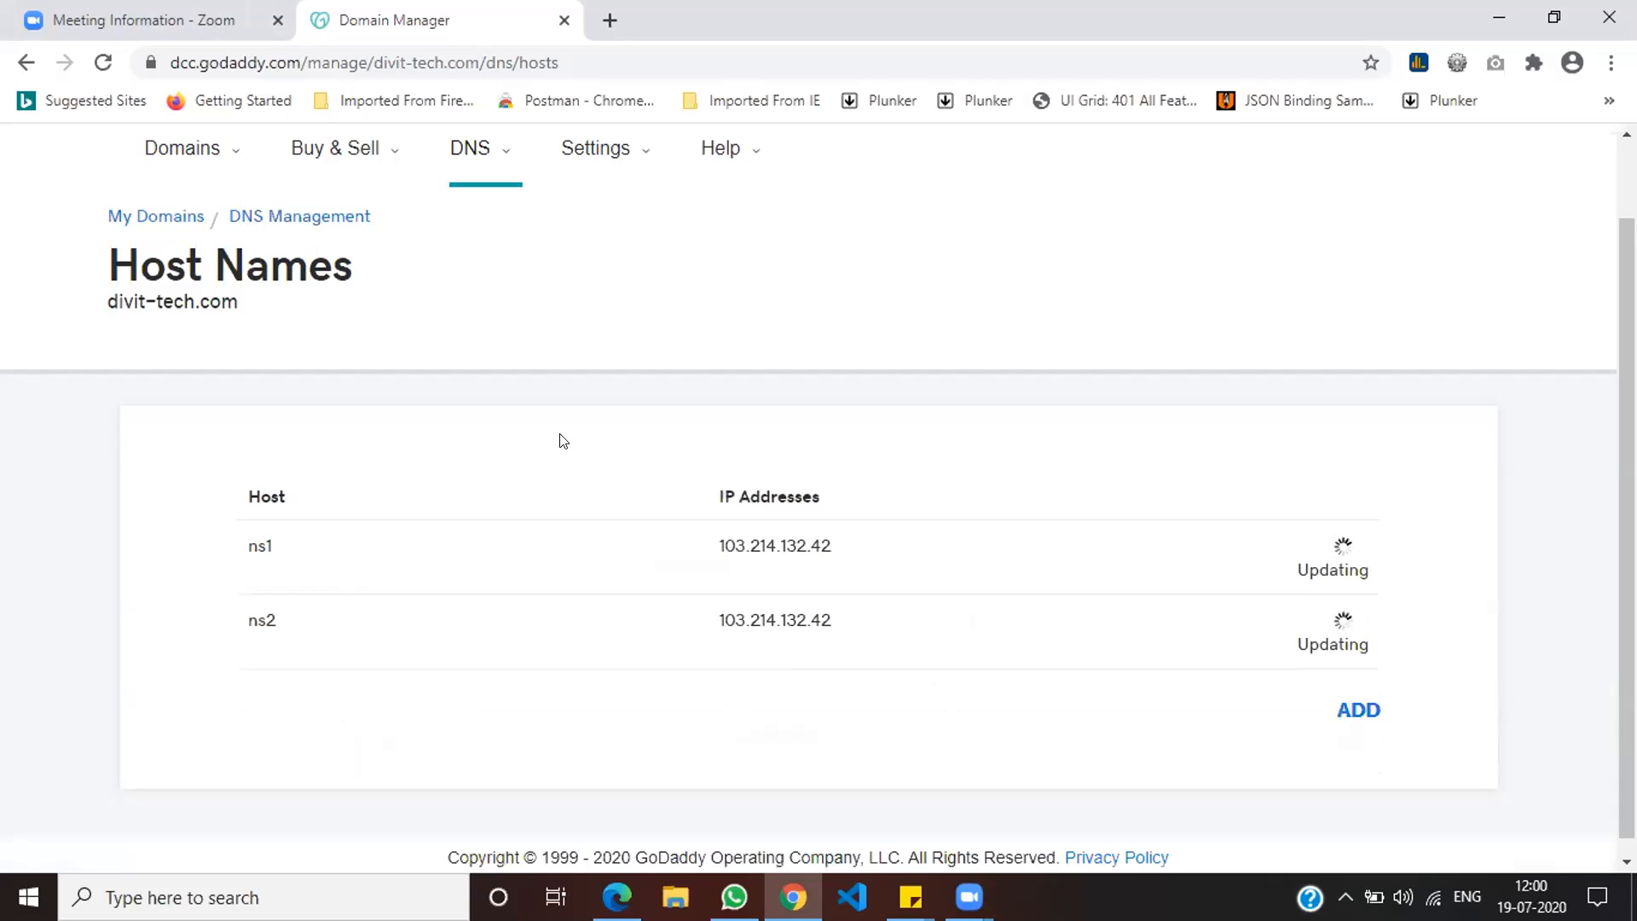
scroll(546, 249, "up", 2)
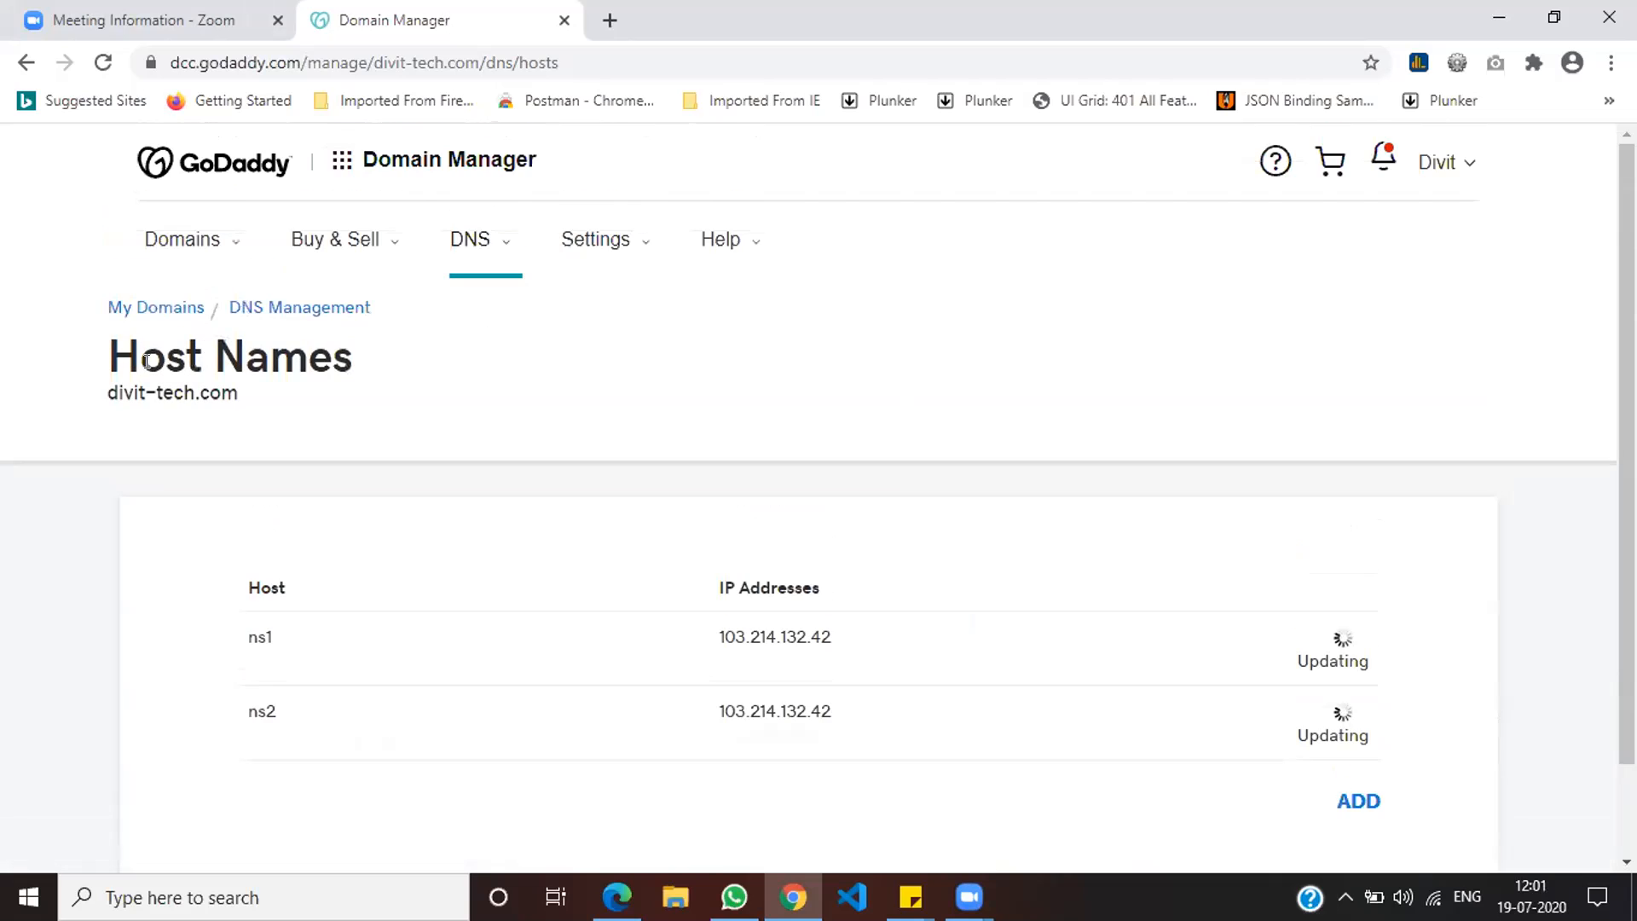
Step: From My Domains, choose Manage DNS in allapp.co.in's actions menu
left_click(168, 315)
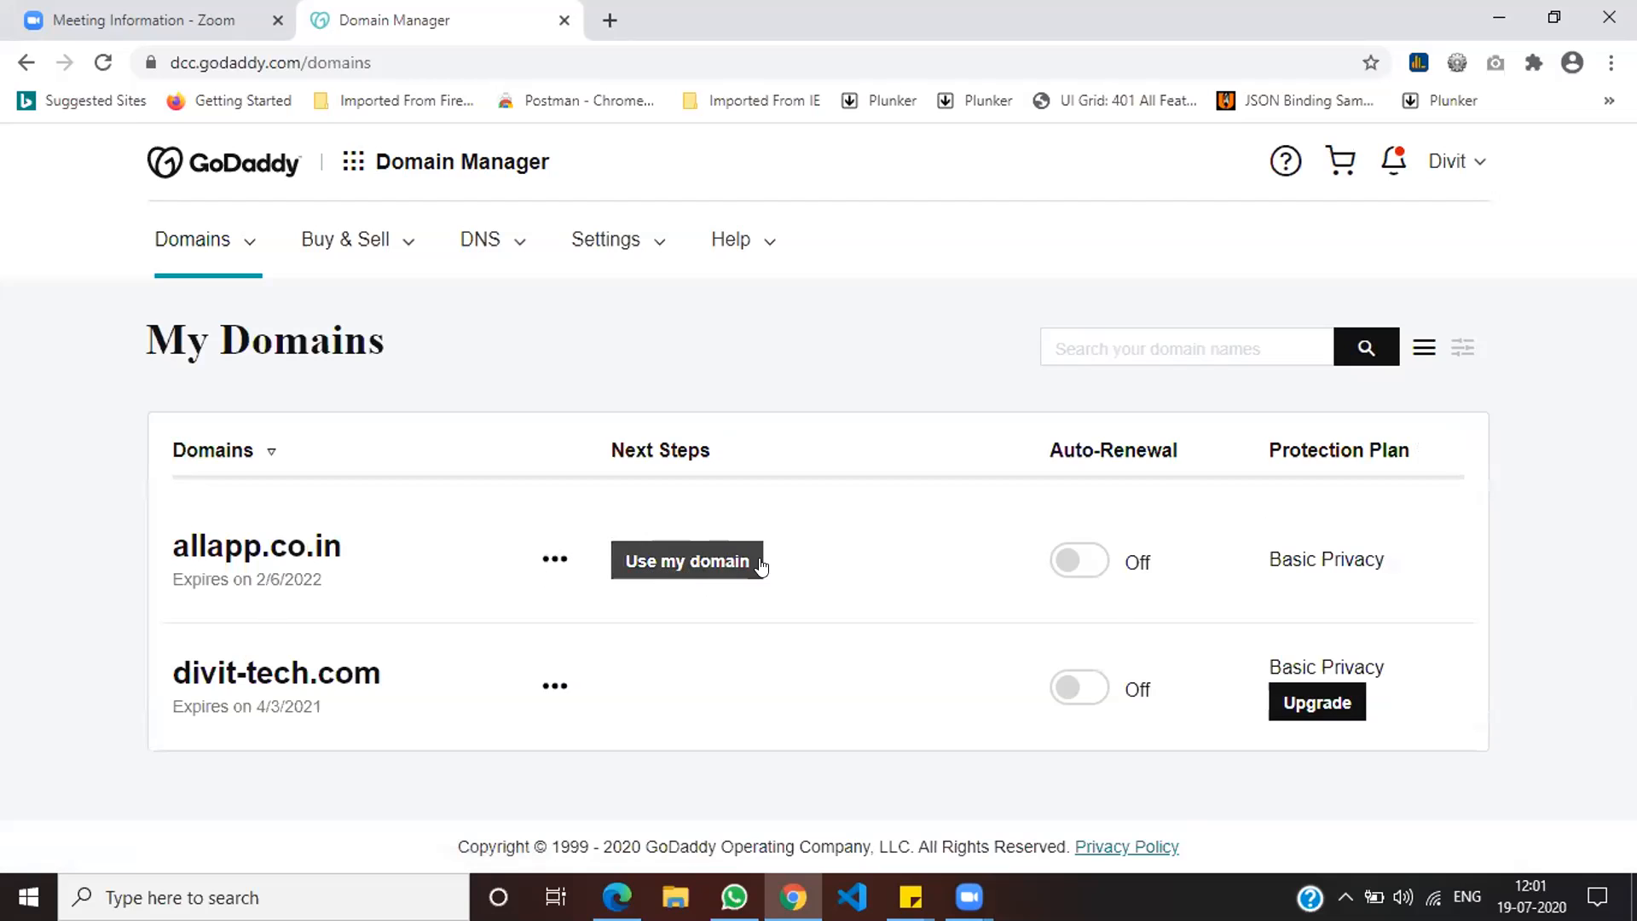
left_click(476, 240)
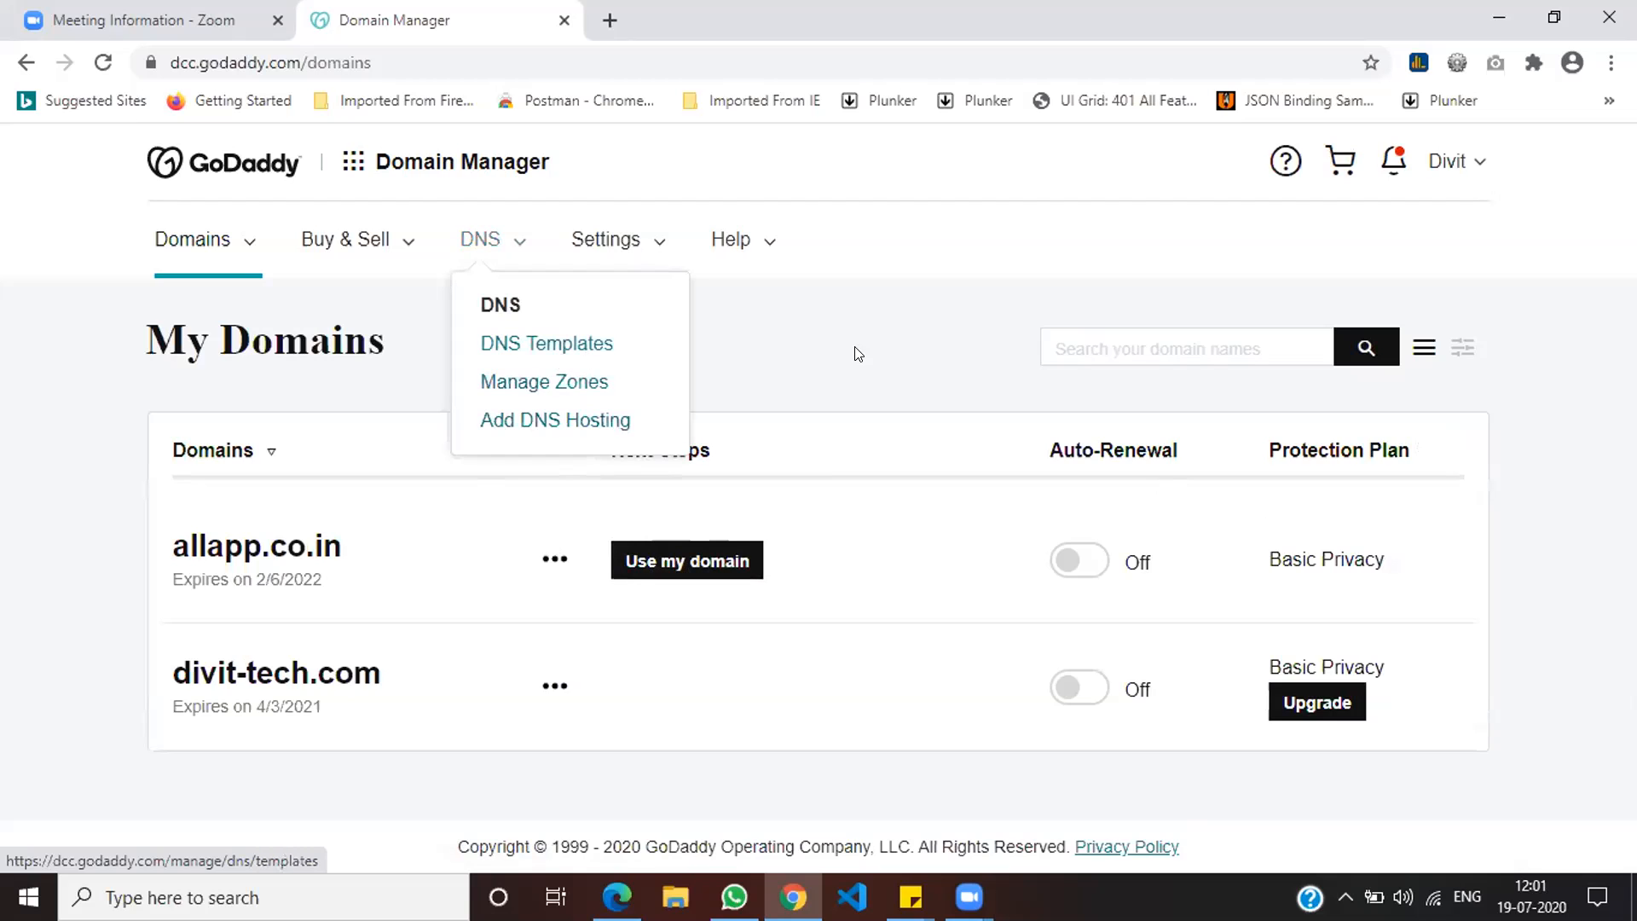
left_click(666, 566)
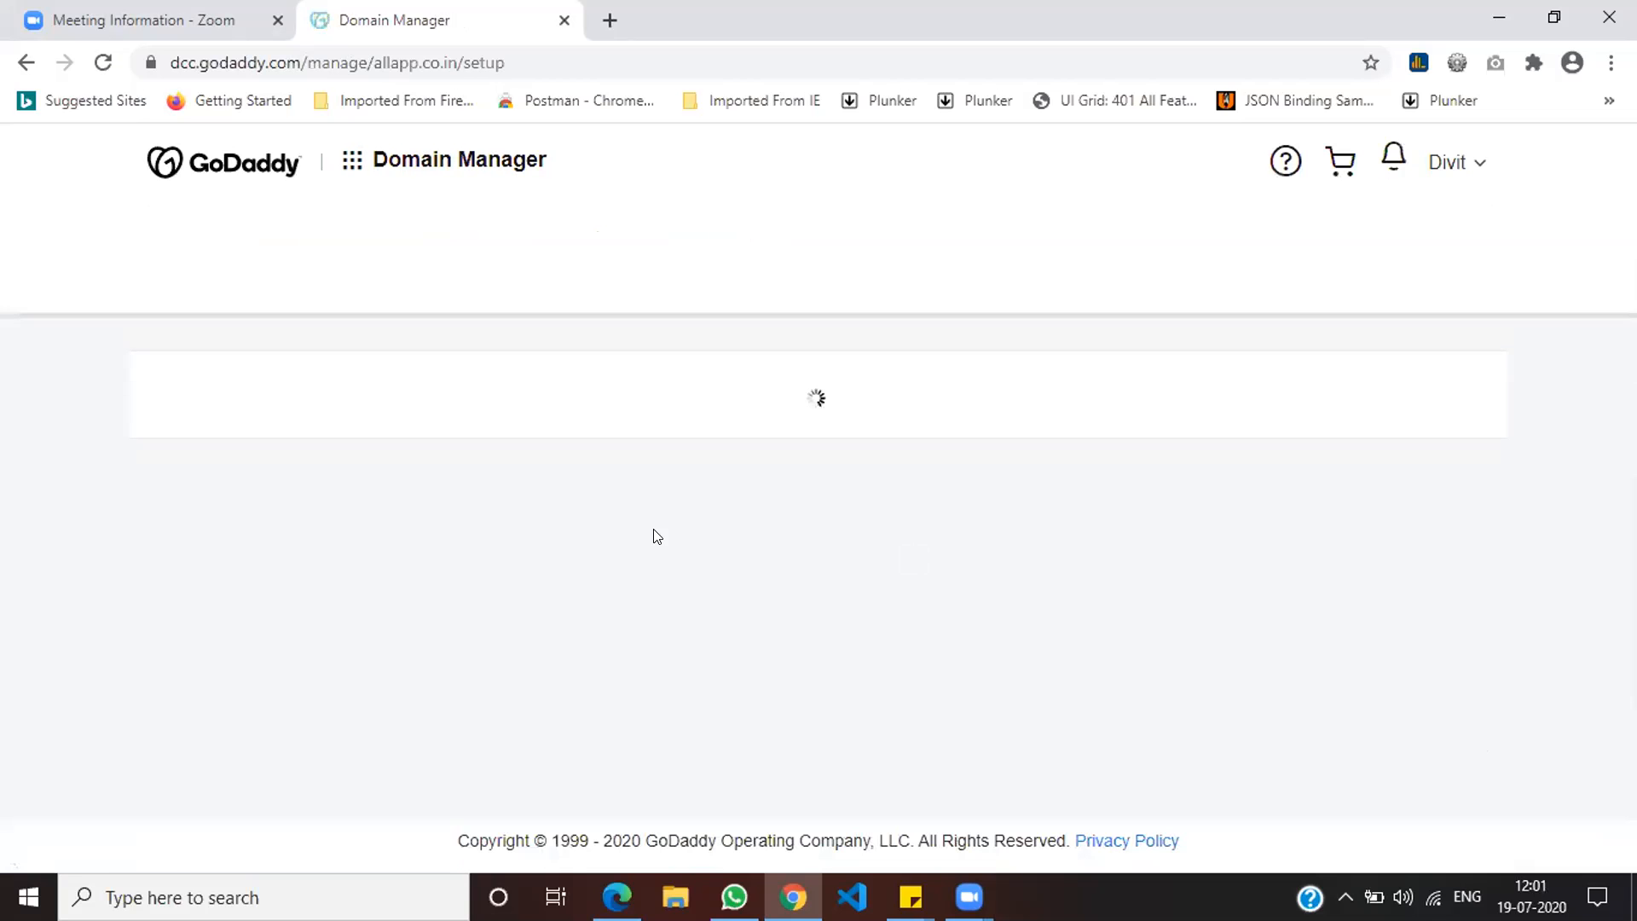
scroll(658, 567, "down", 3)
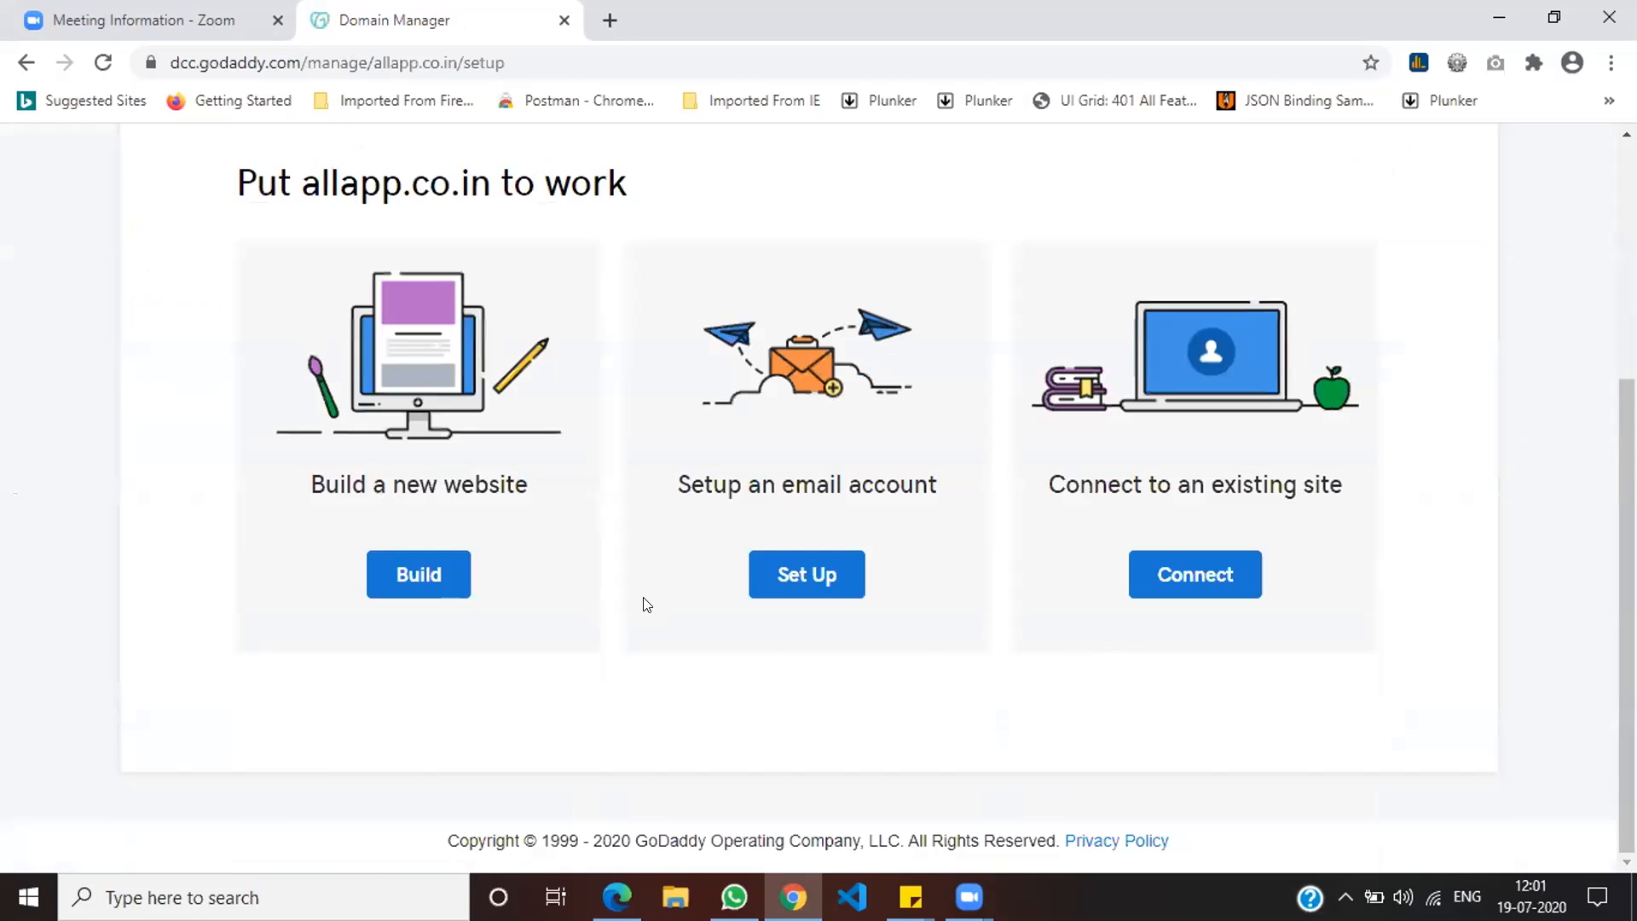
scroll(632, 551, "up", 3)
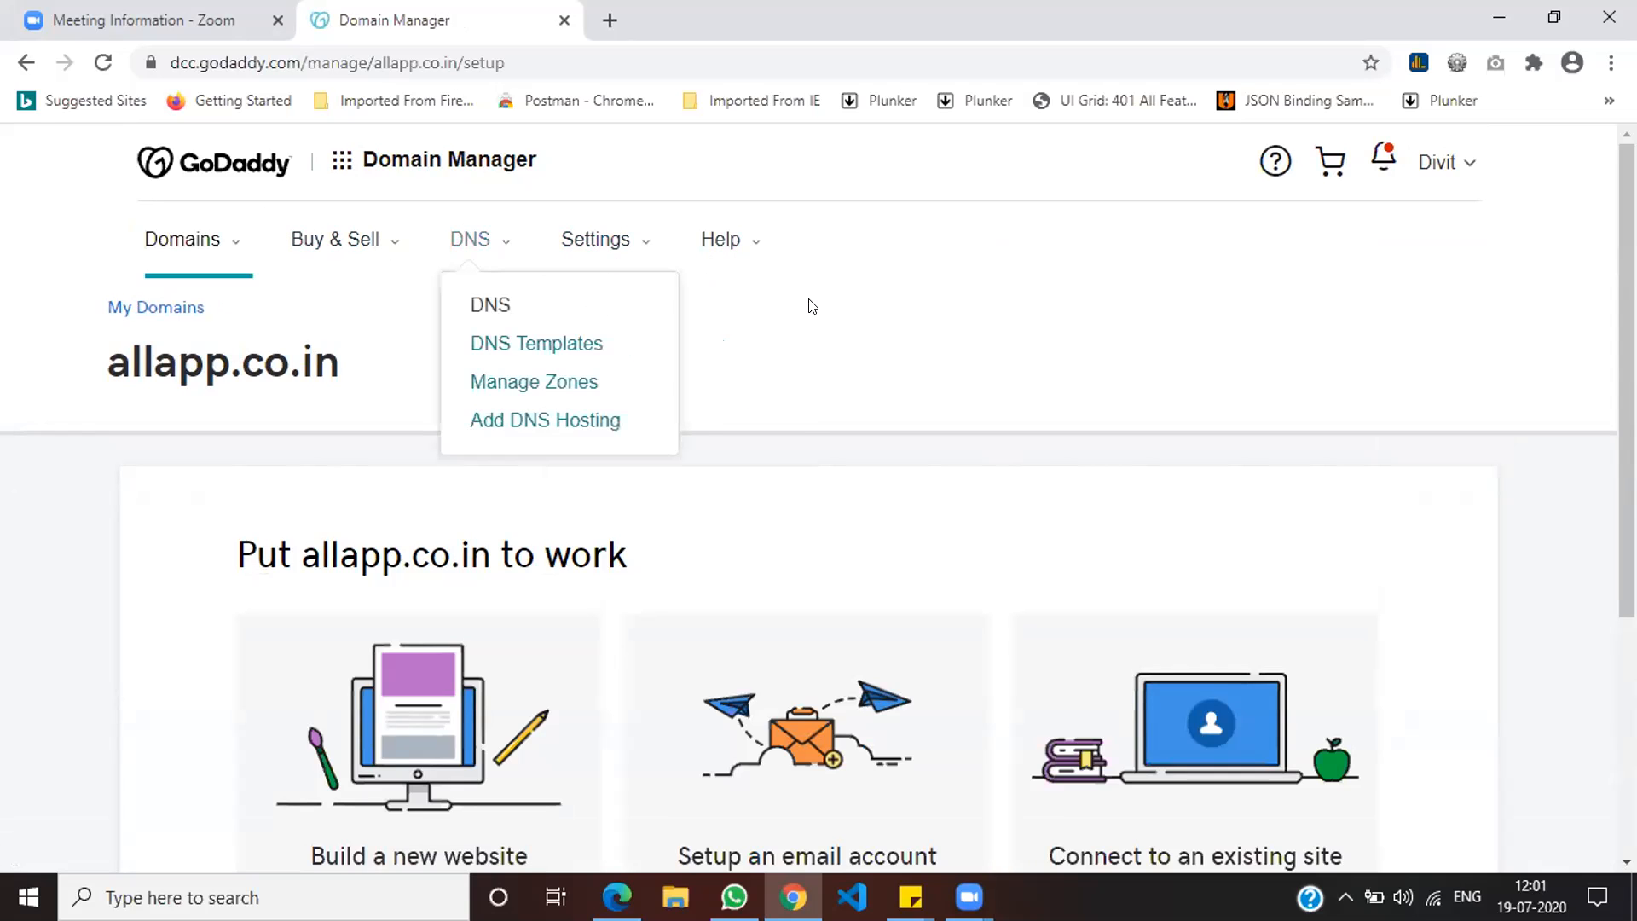
mouse_move(486, 353)
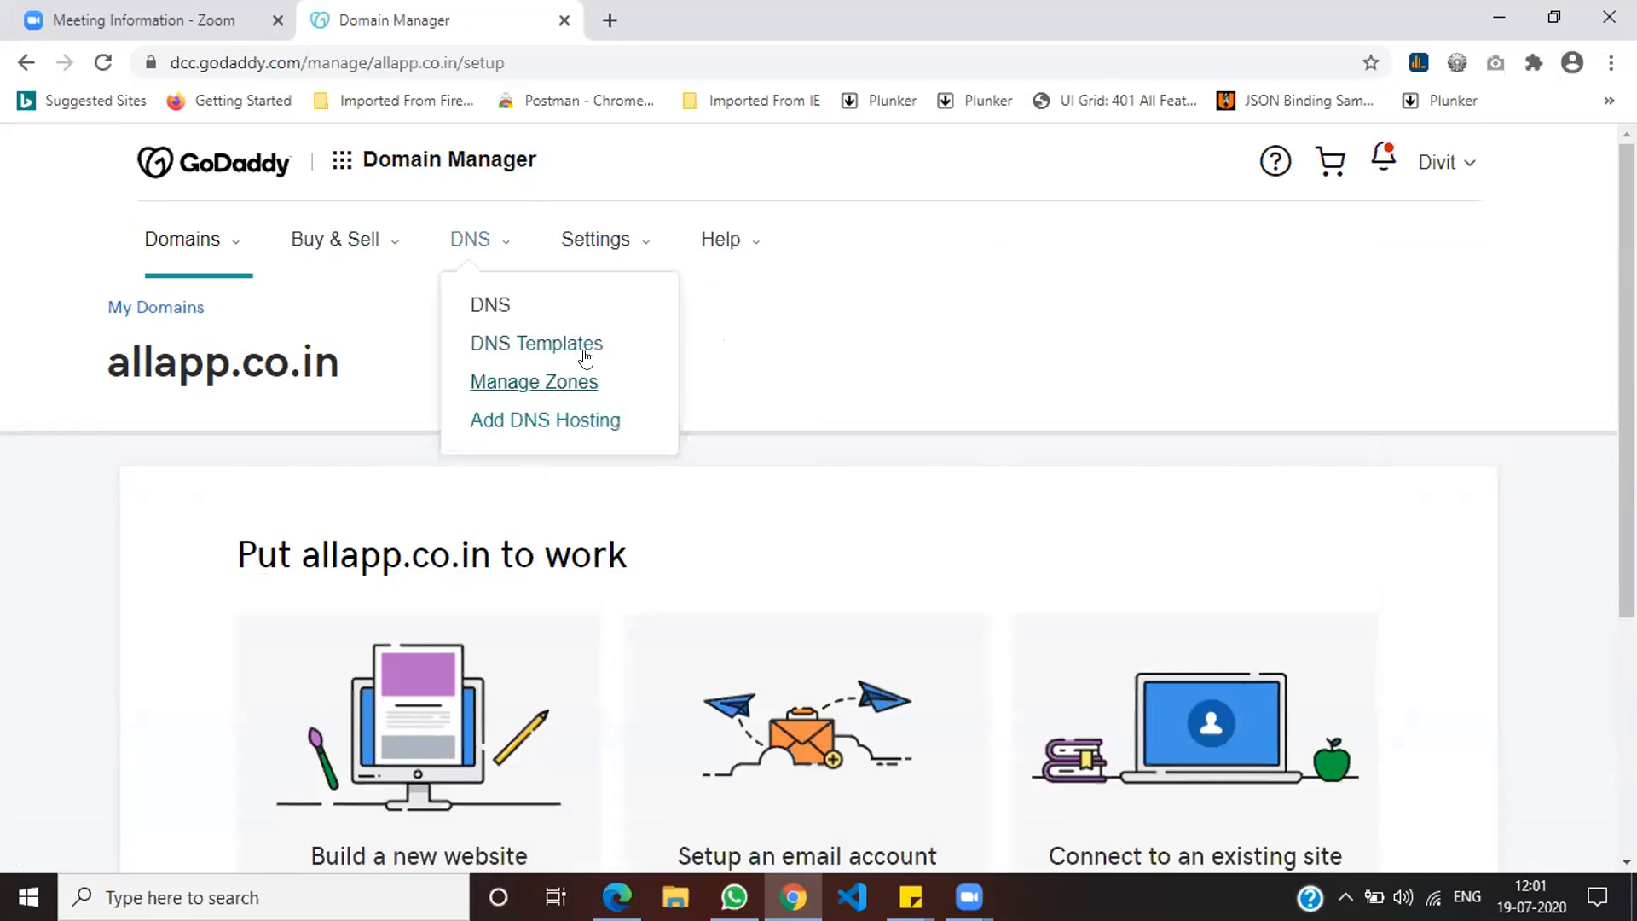
left_click(537, 383)
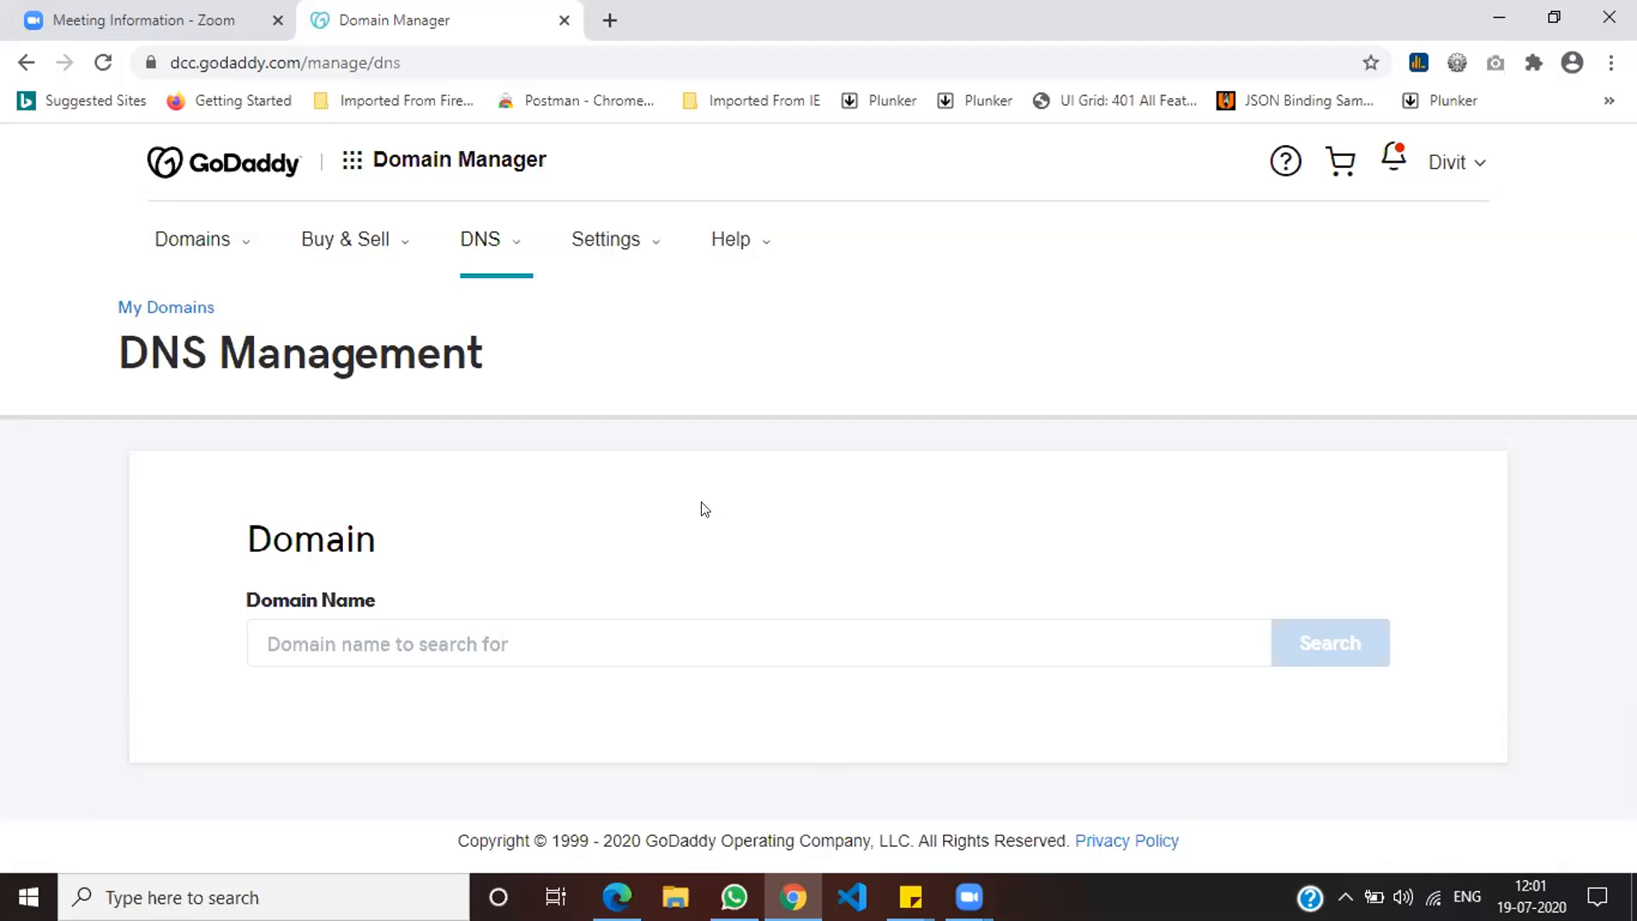
left_click(482, 241)
left_click(166, 306)
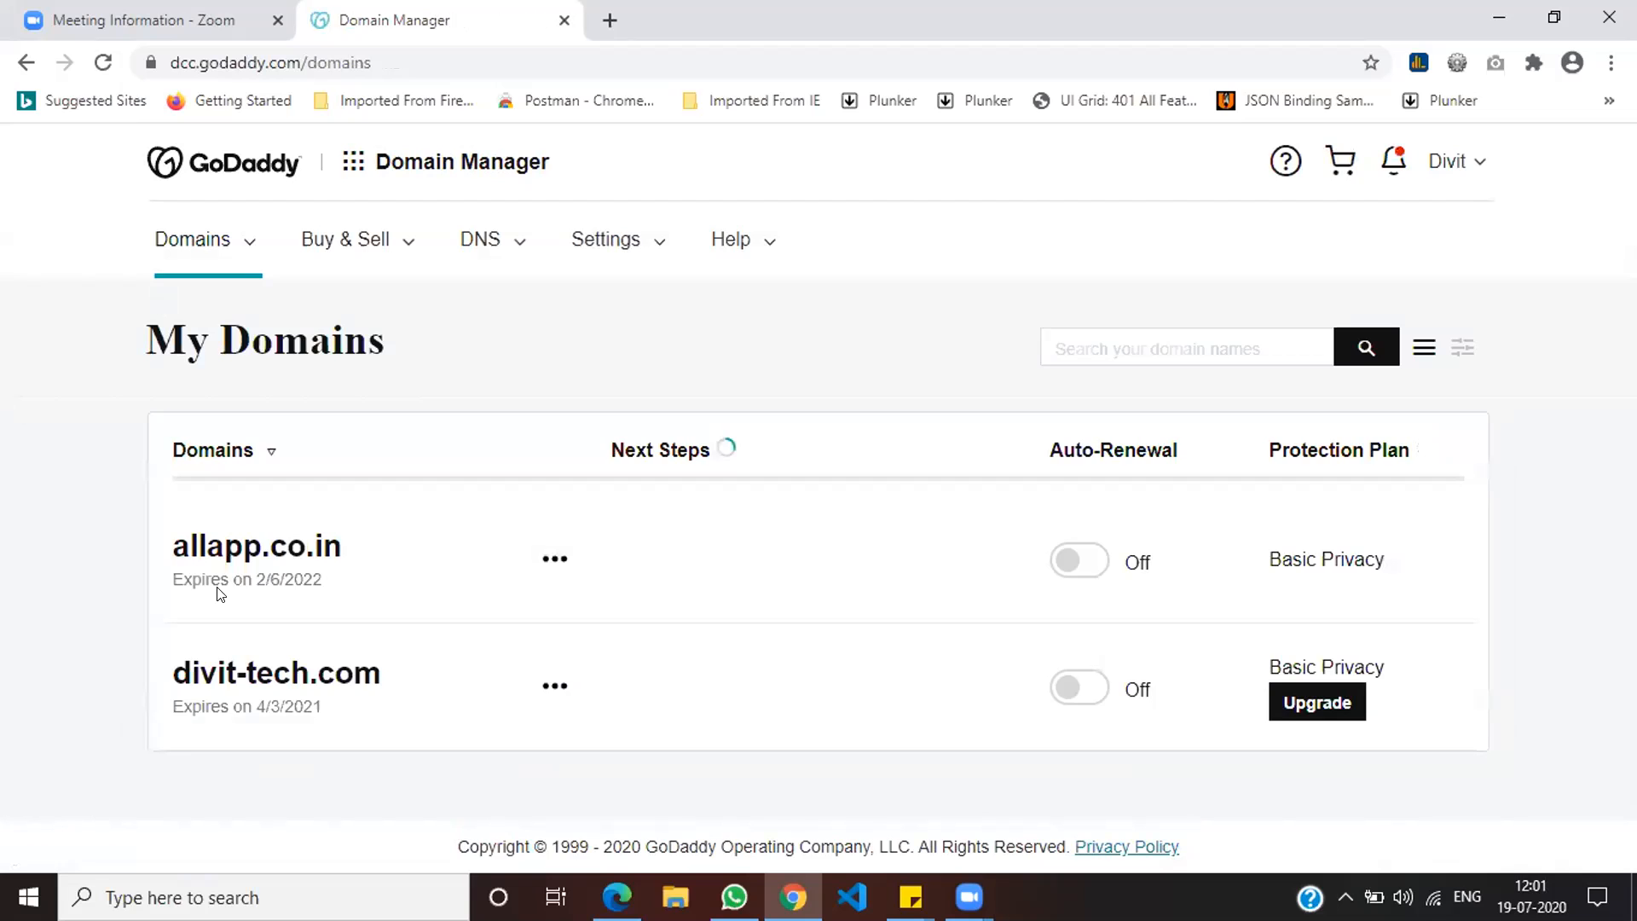
left_click(555, 559)
left_click(607, 629)
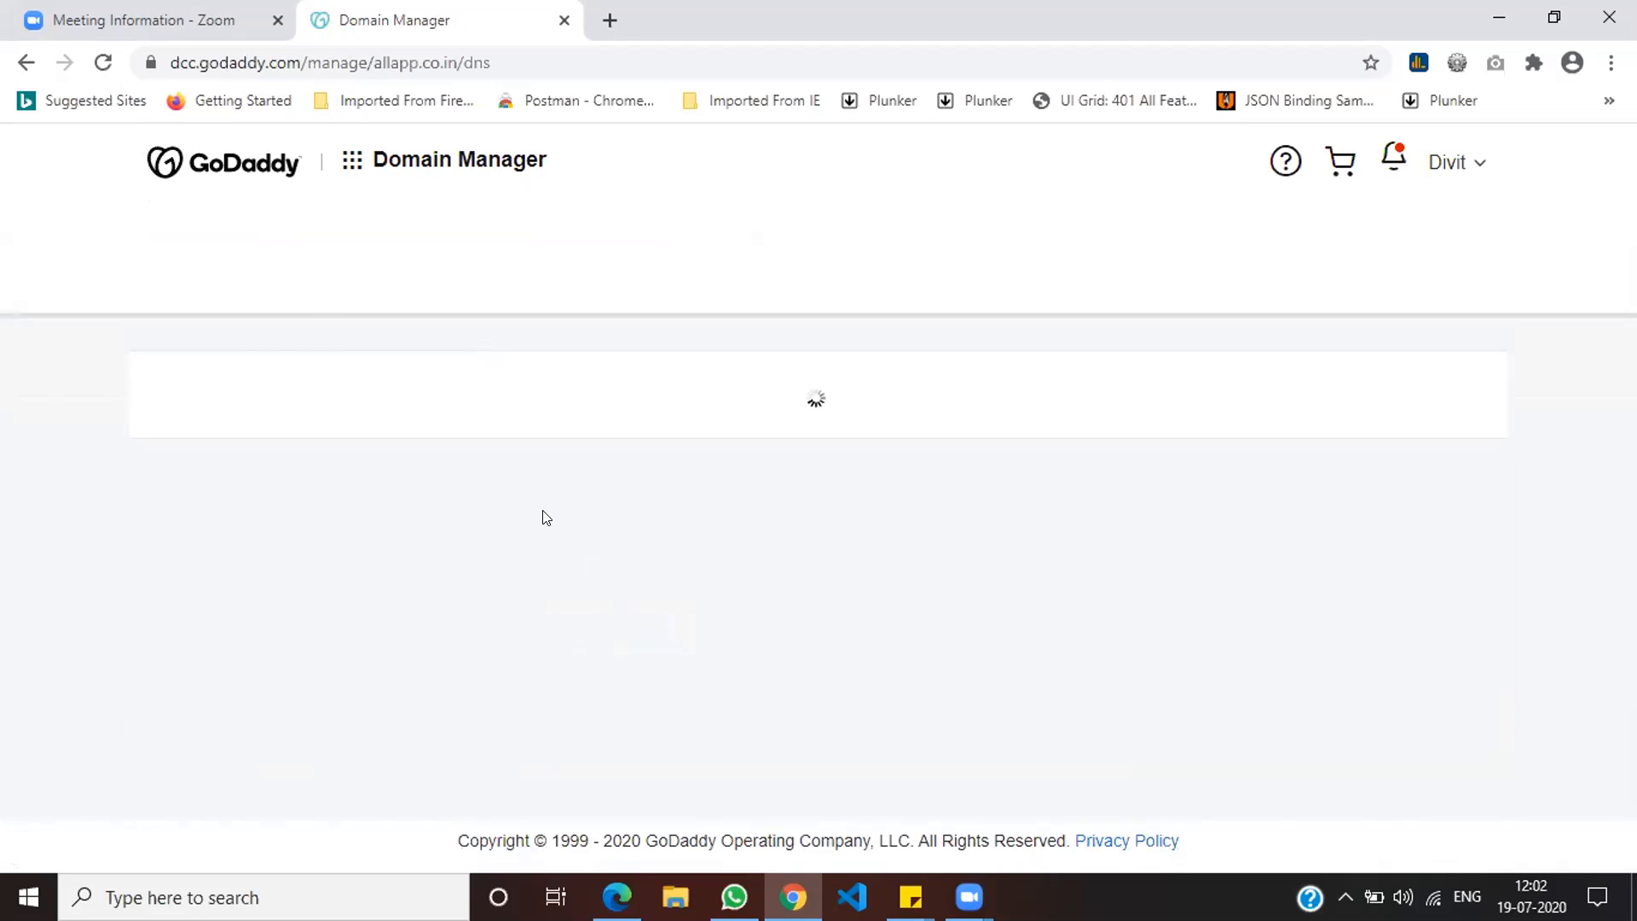
Step: Enter ns1.divit-tech.com as allapp.co.in's first custom nameserver
scroll(716, 359, "down", 5)
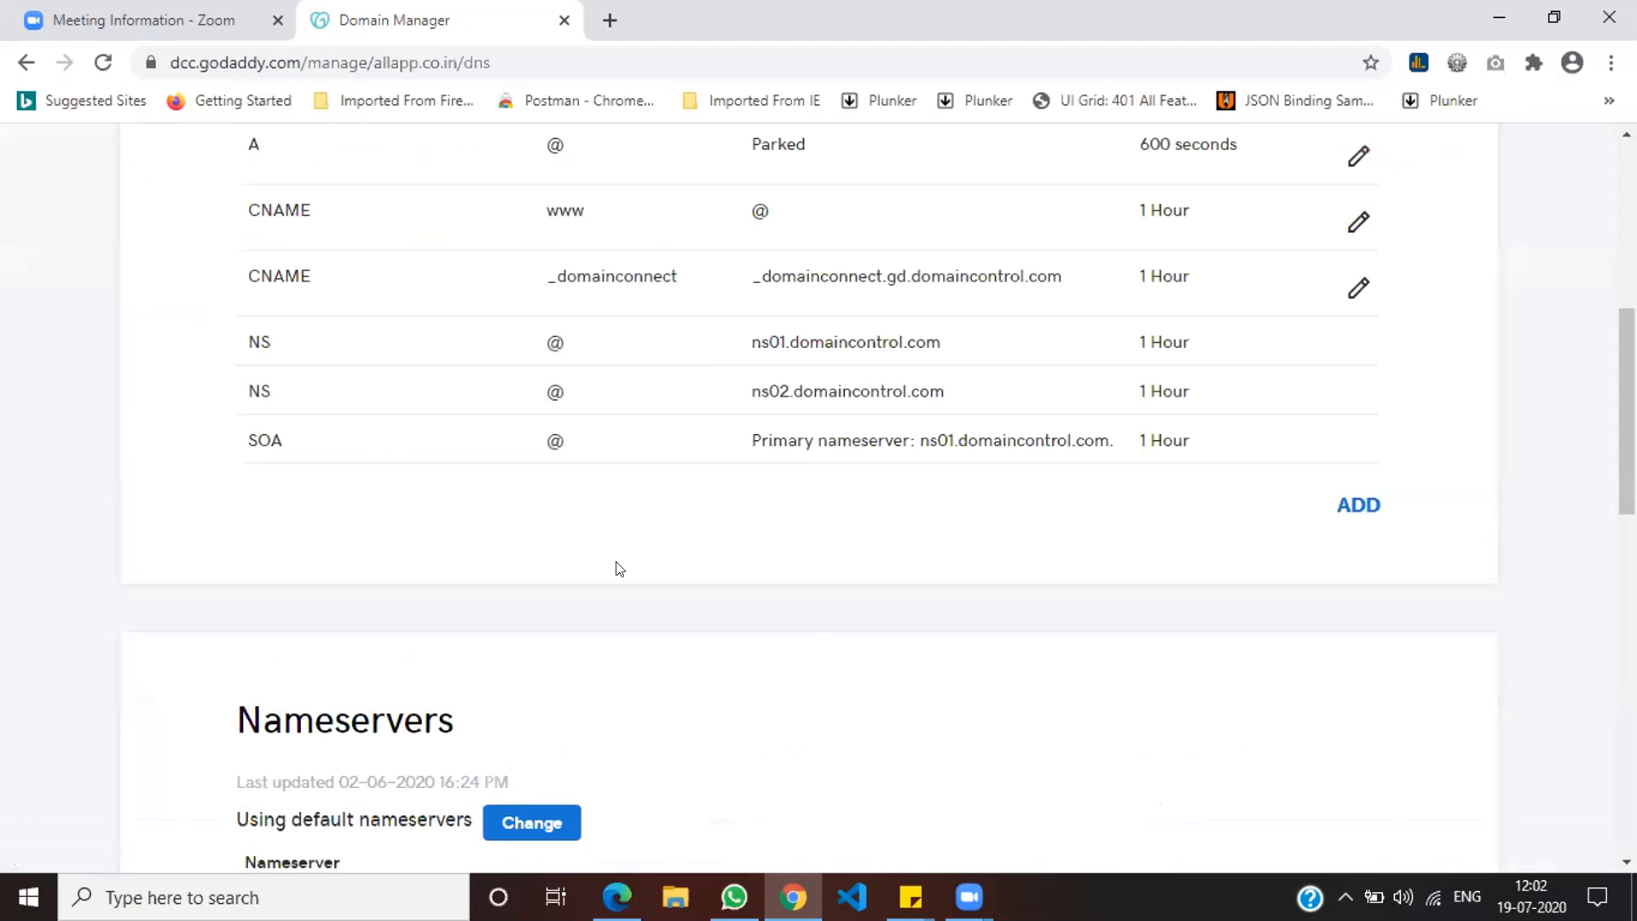
scroll(619, 568, "down", 5)
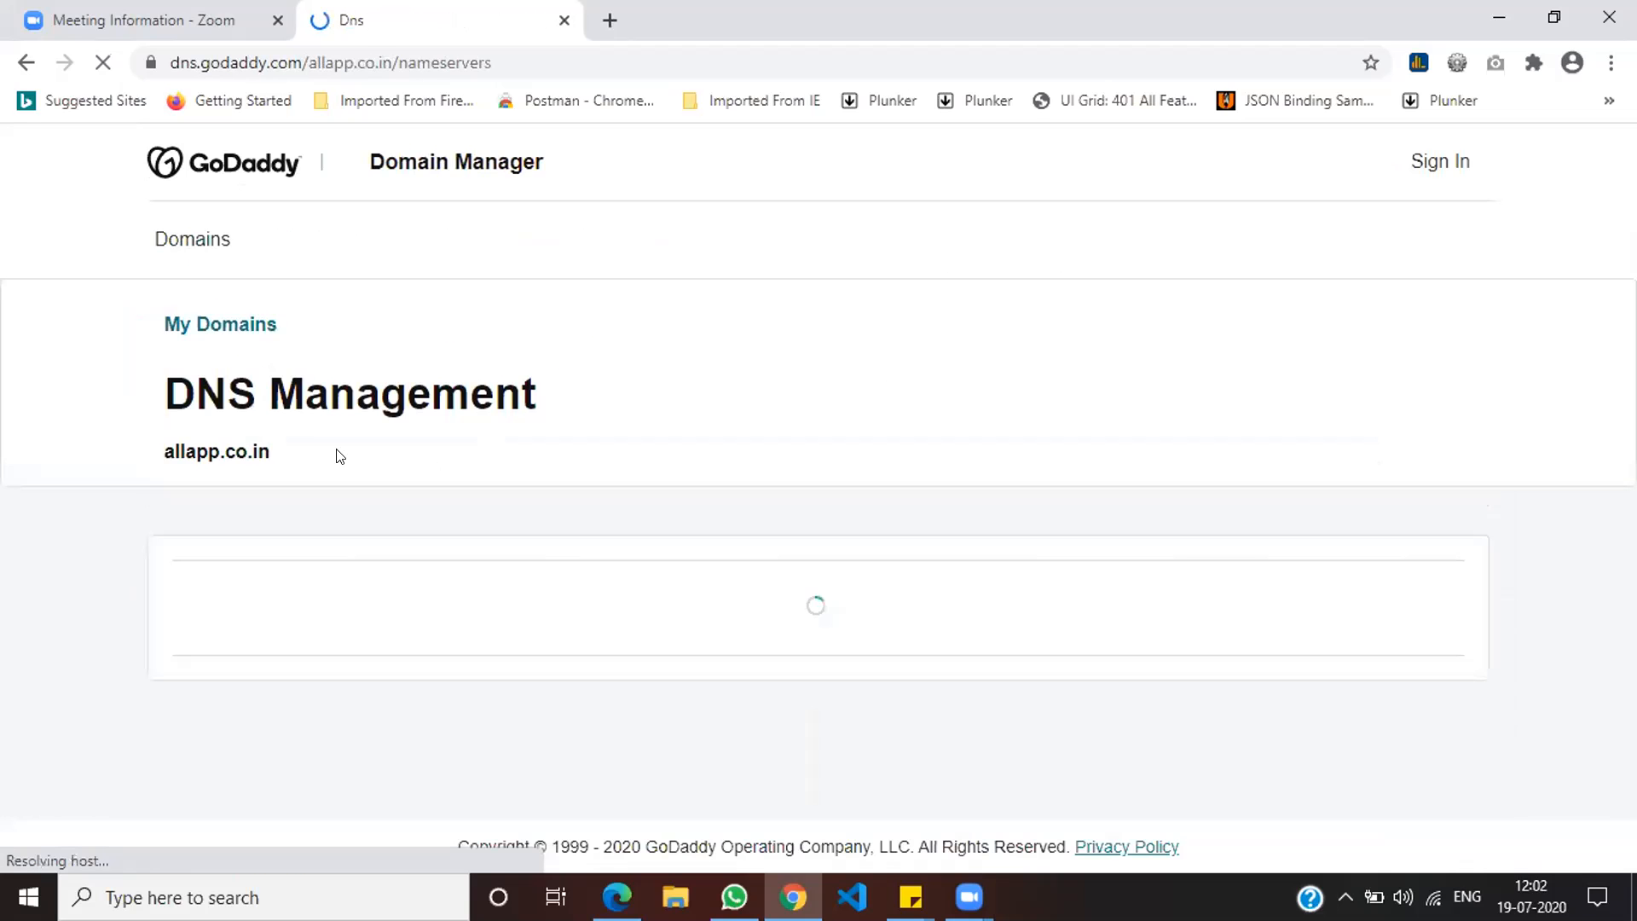
scroll(403, 624, "down", 3)
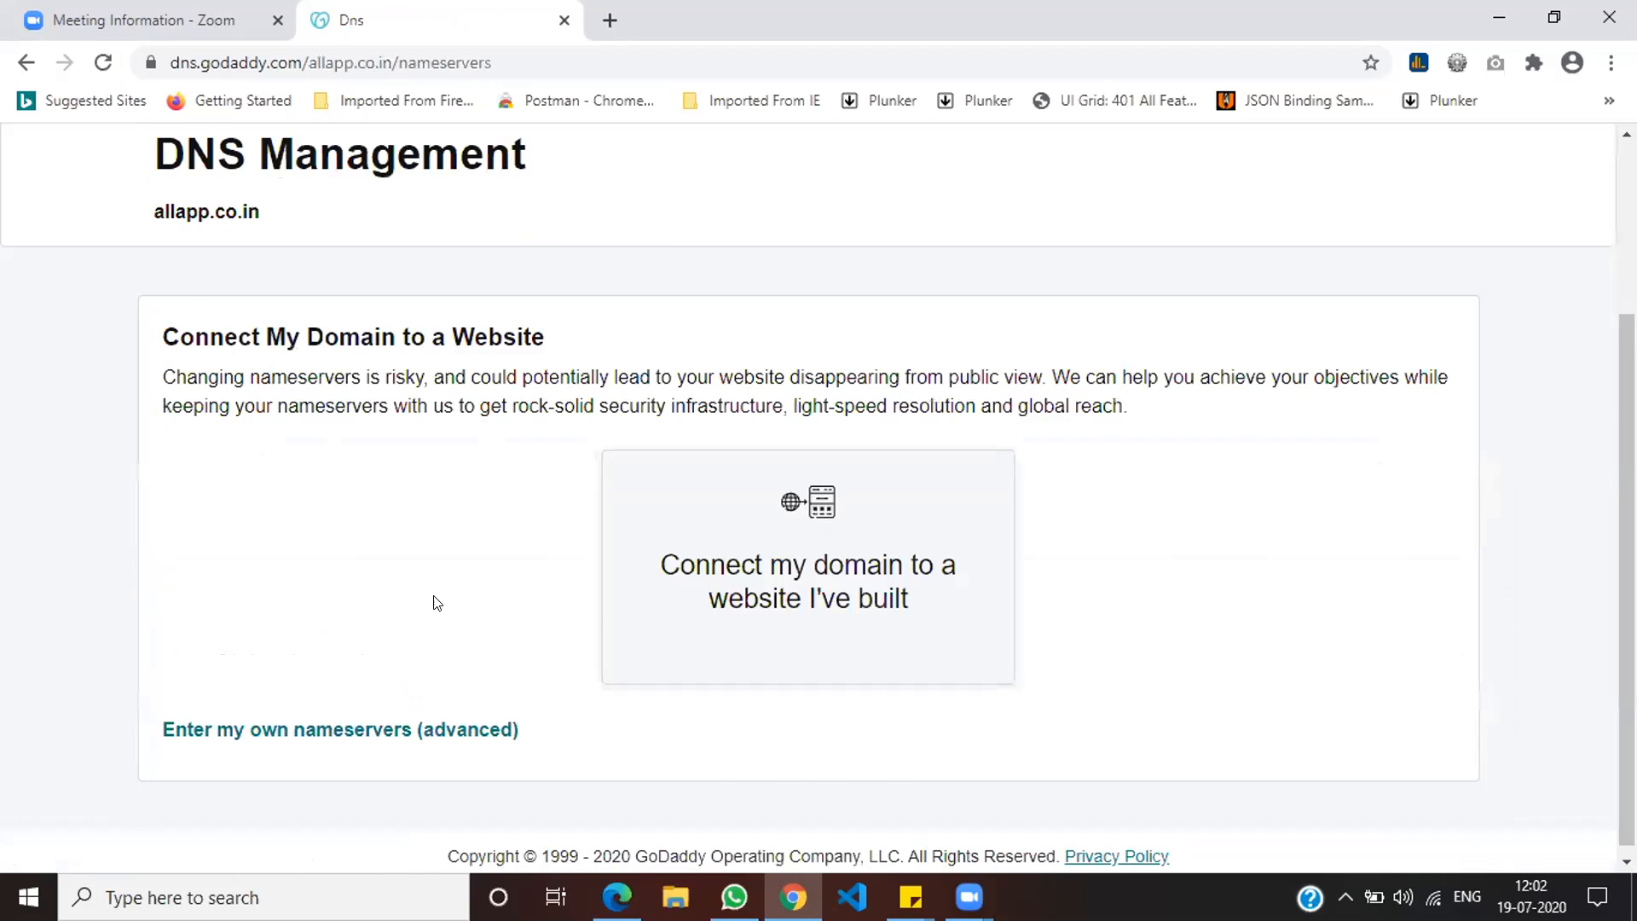
scroll(432, 597, "up", 2)
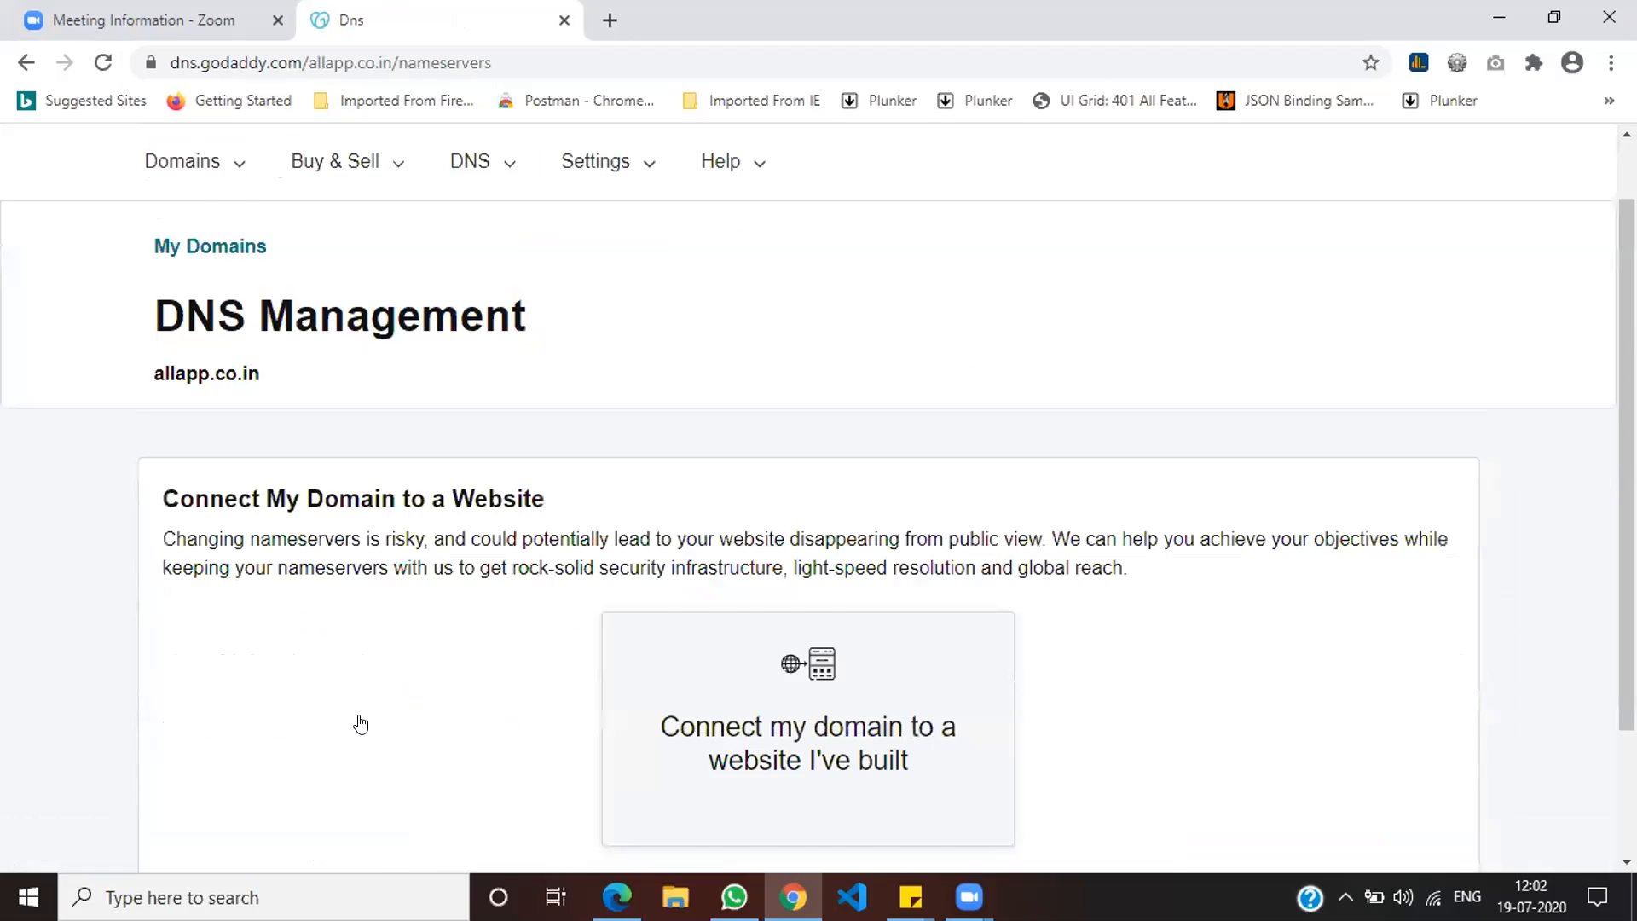
scroll(358, 721, "down", 2)
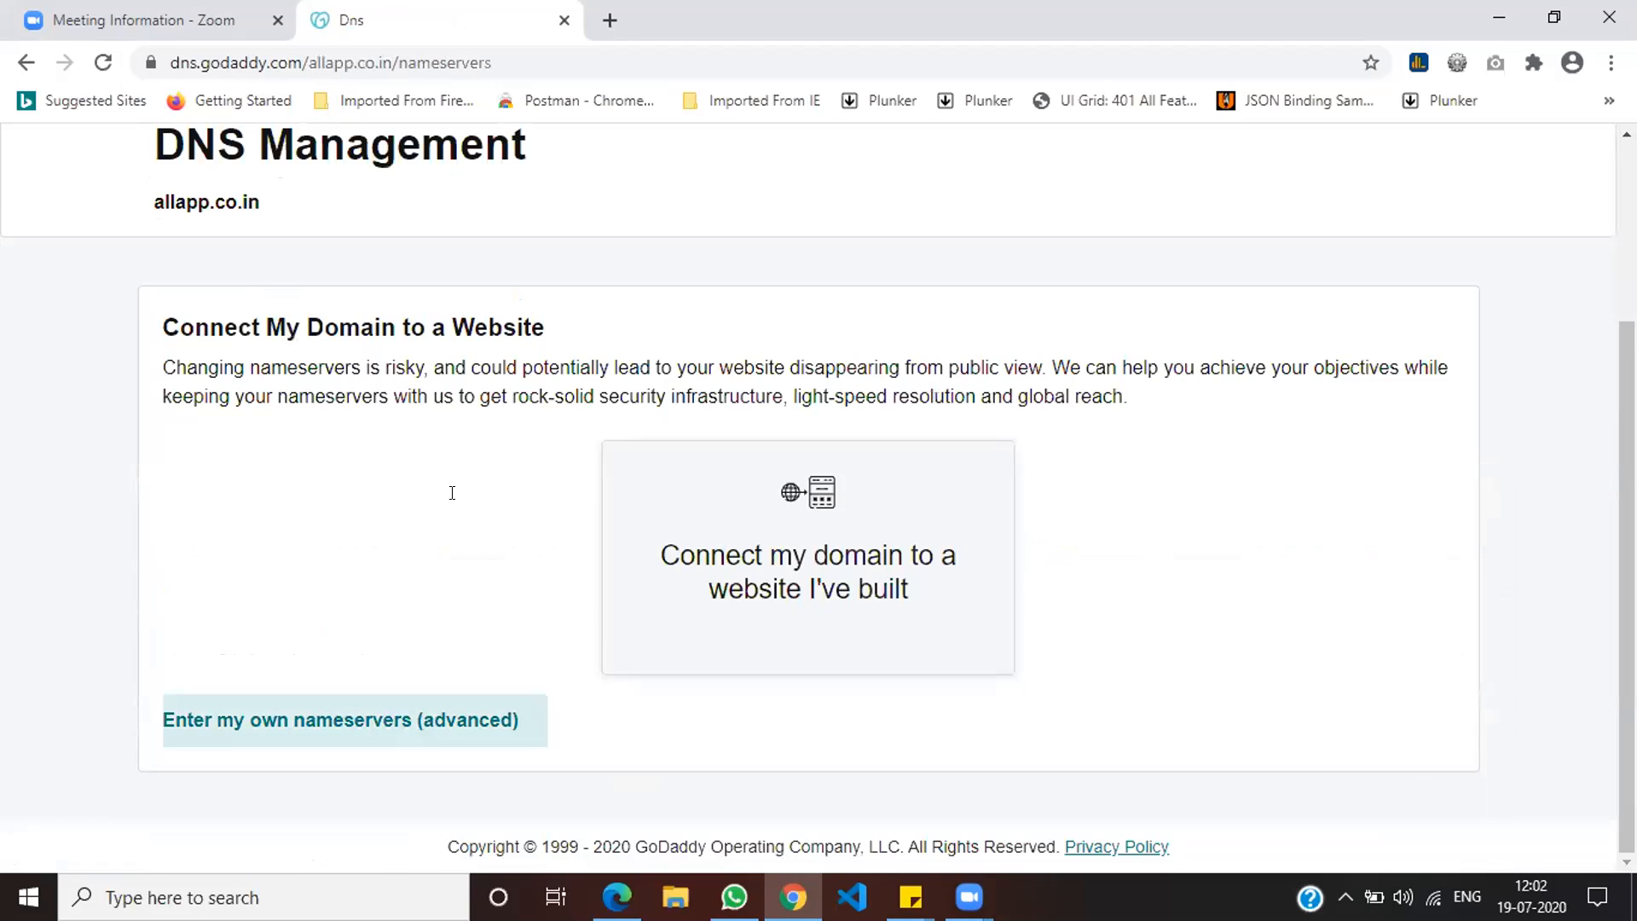
type("ns")
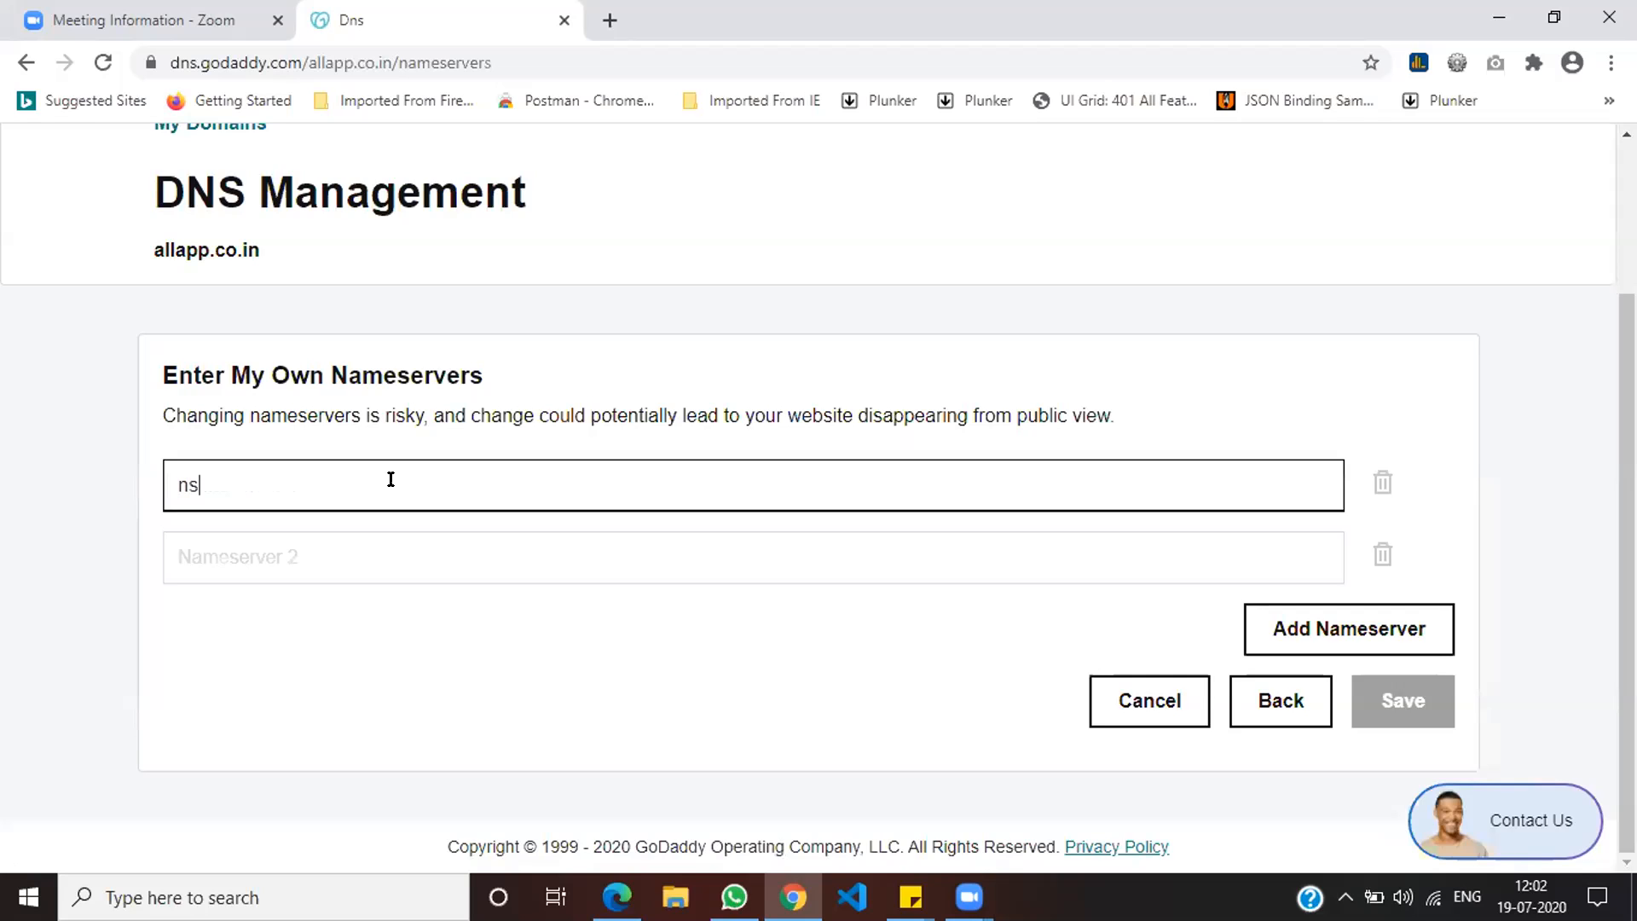
type("1.divit-tech.com")
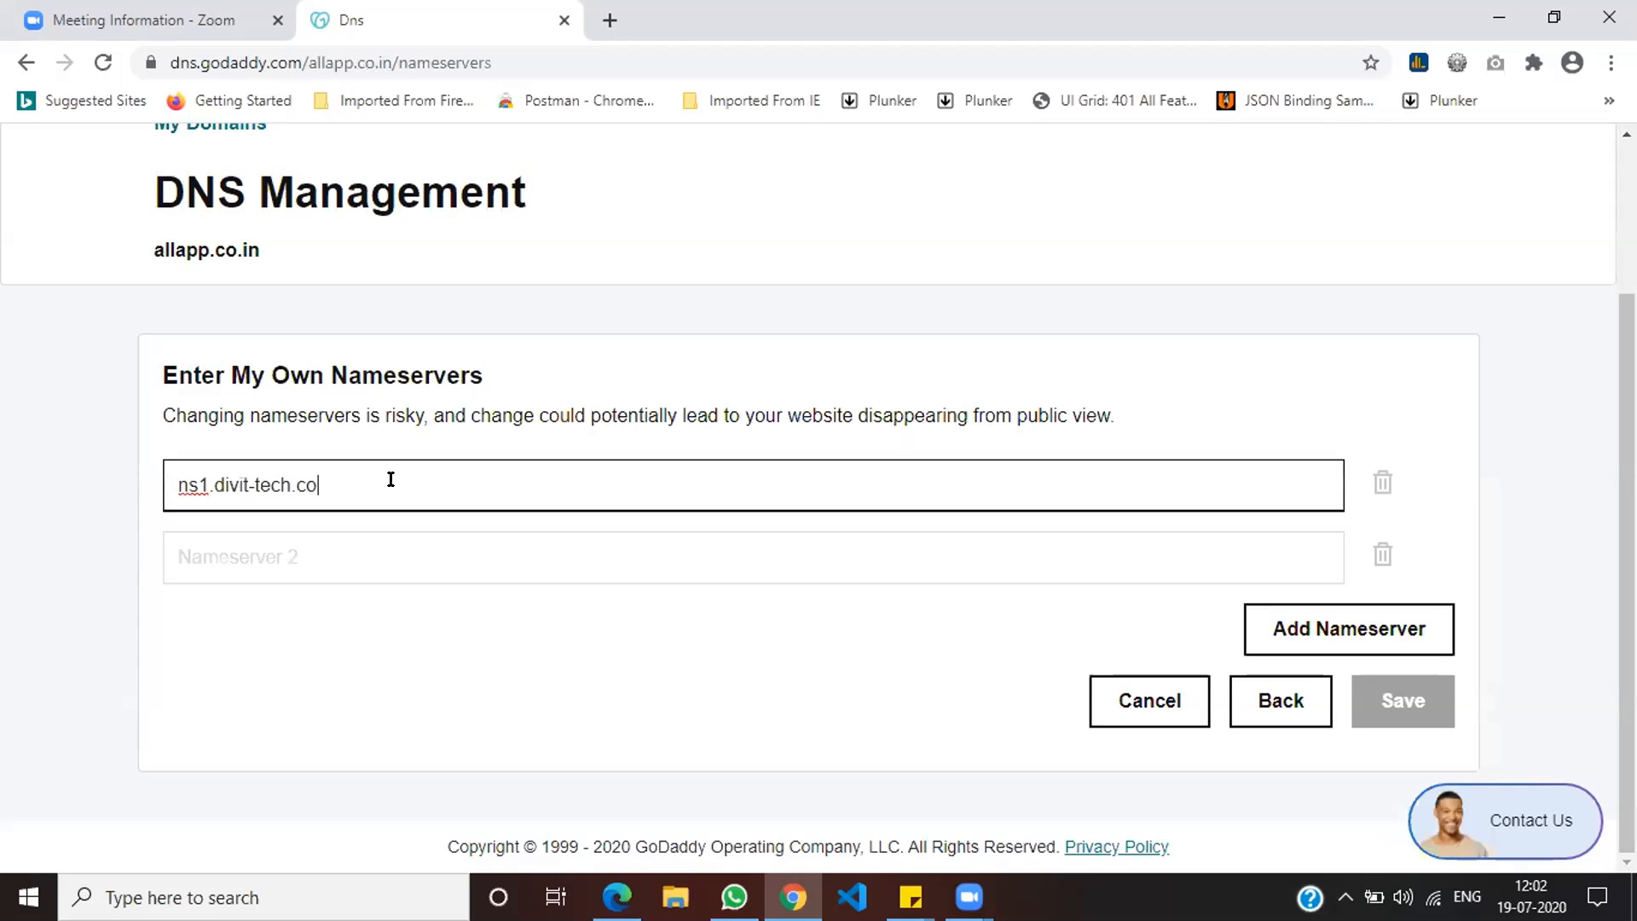
key("ctrl+a")
key("ctrl+c")
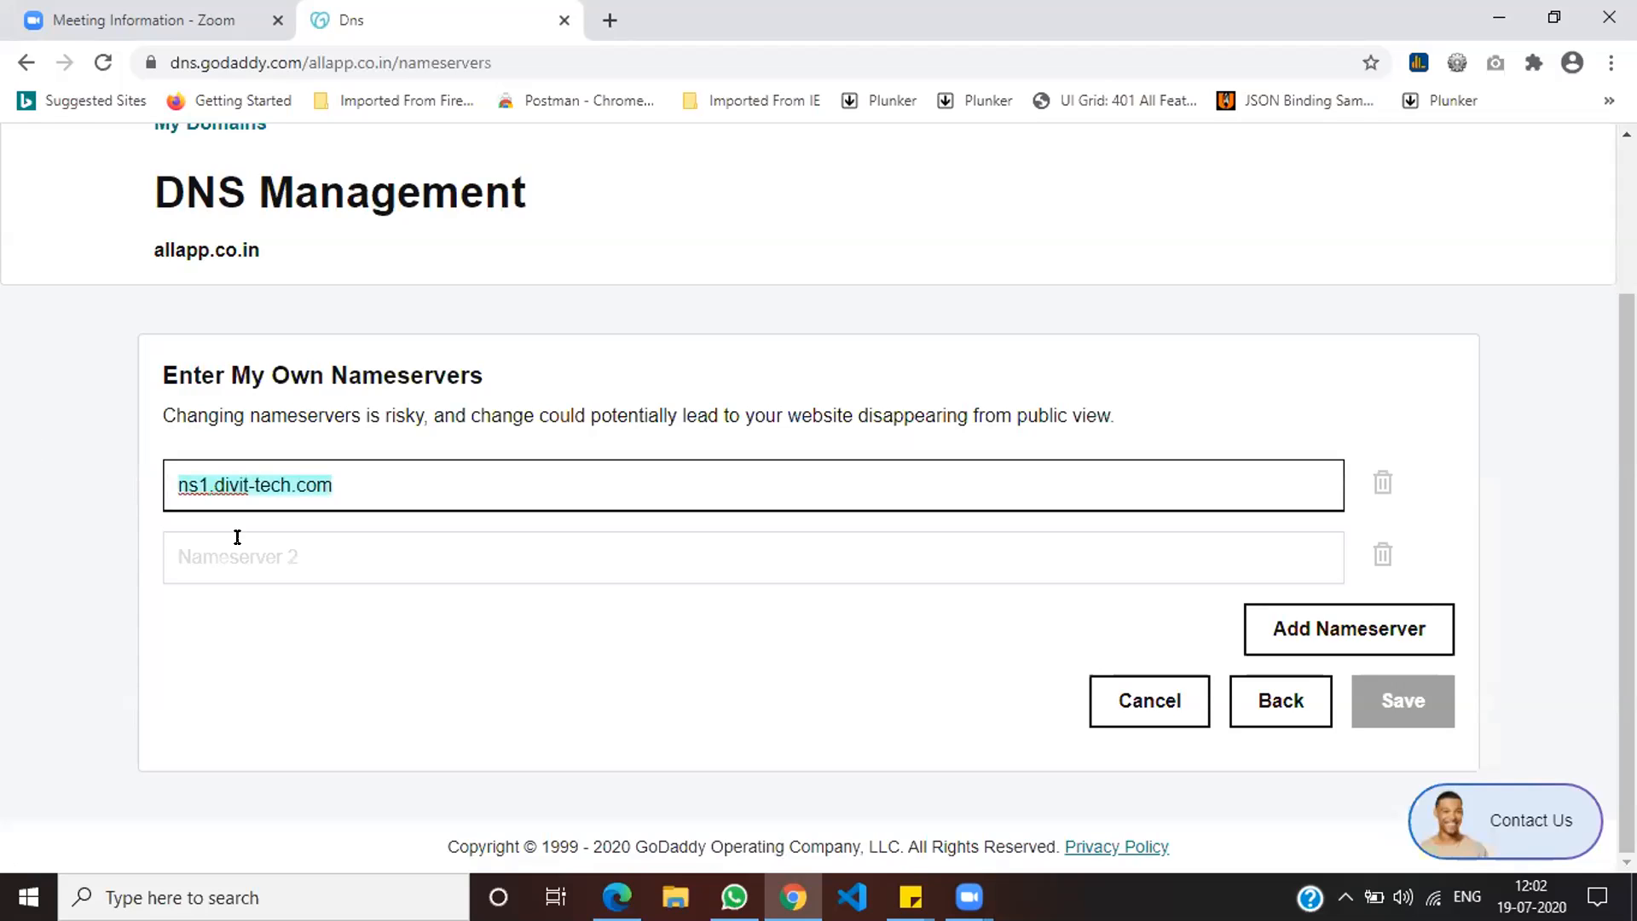
Step: Enter ns2.divit-tech.com as the second nameserver and save both
left_click(248, 546)
key("ctrl+v")
key("Delete")
type("2")
left_click(479, 702)
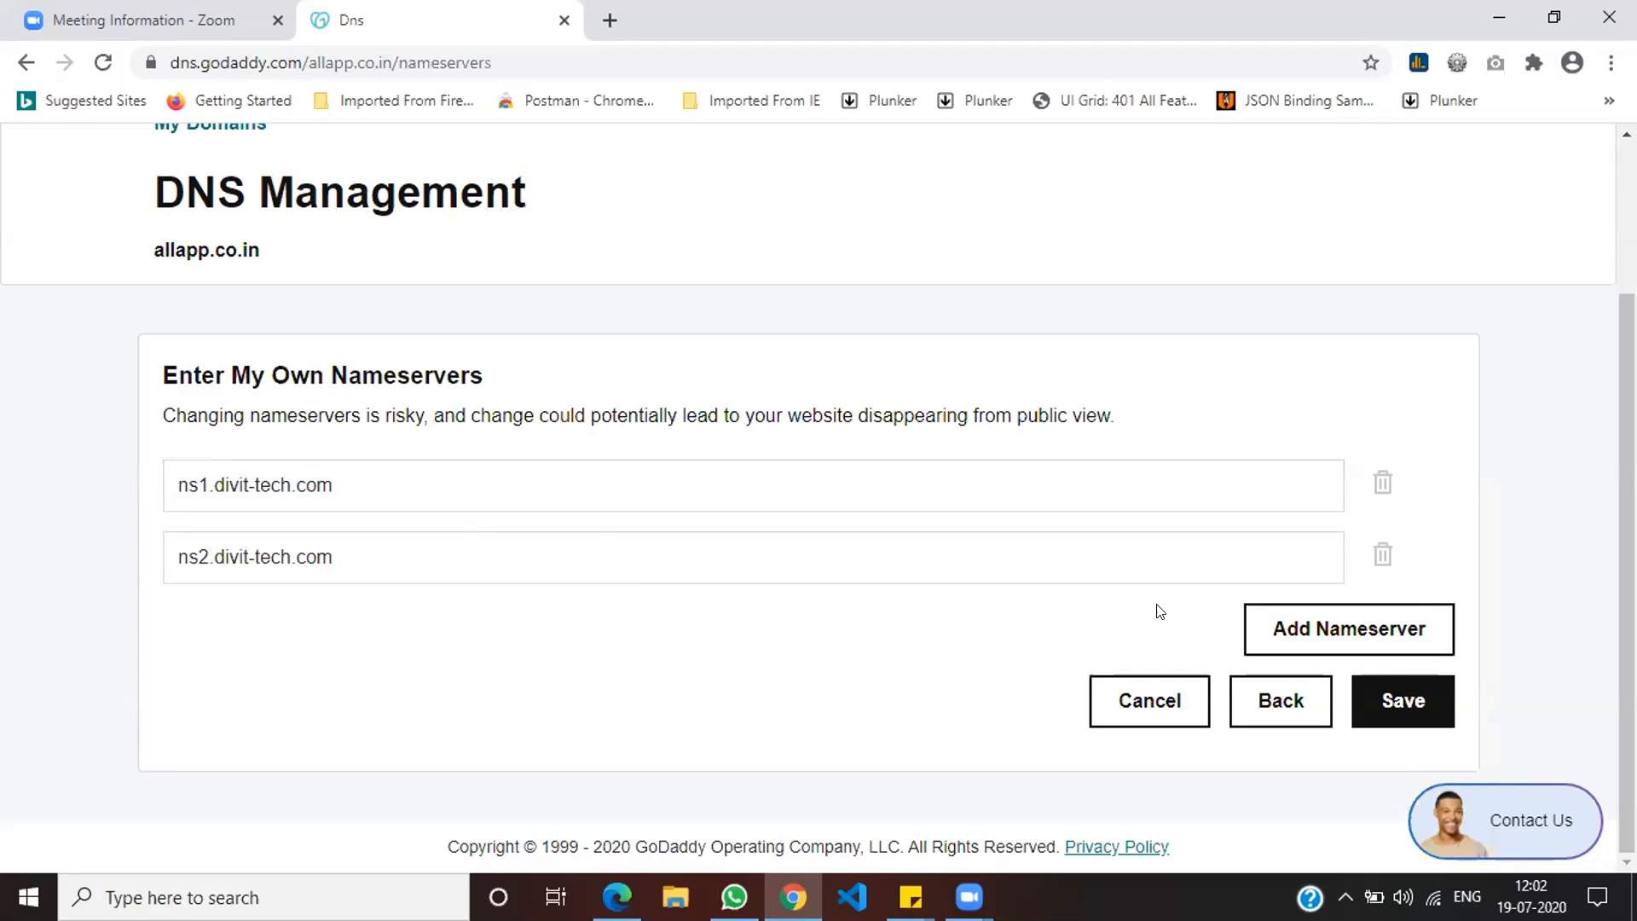
left_click(205, 483)
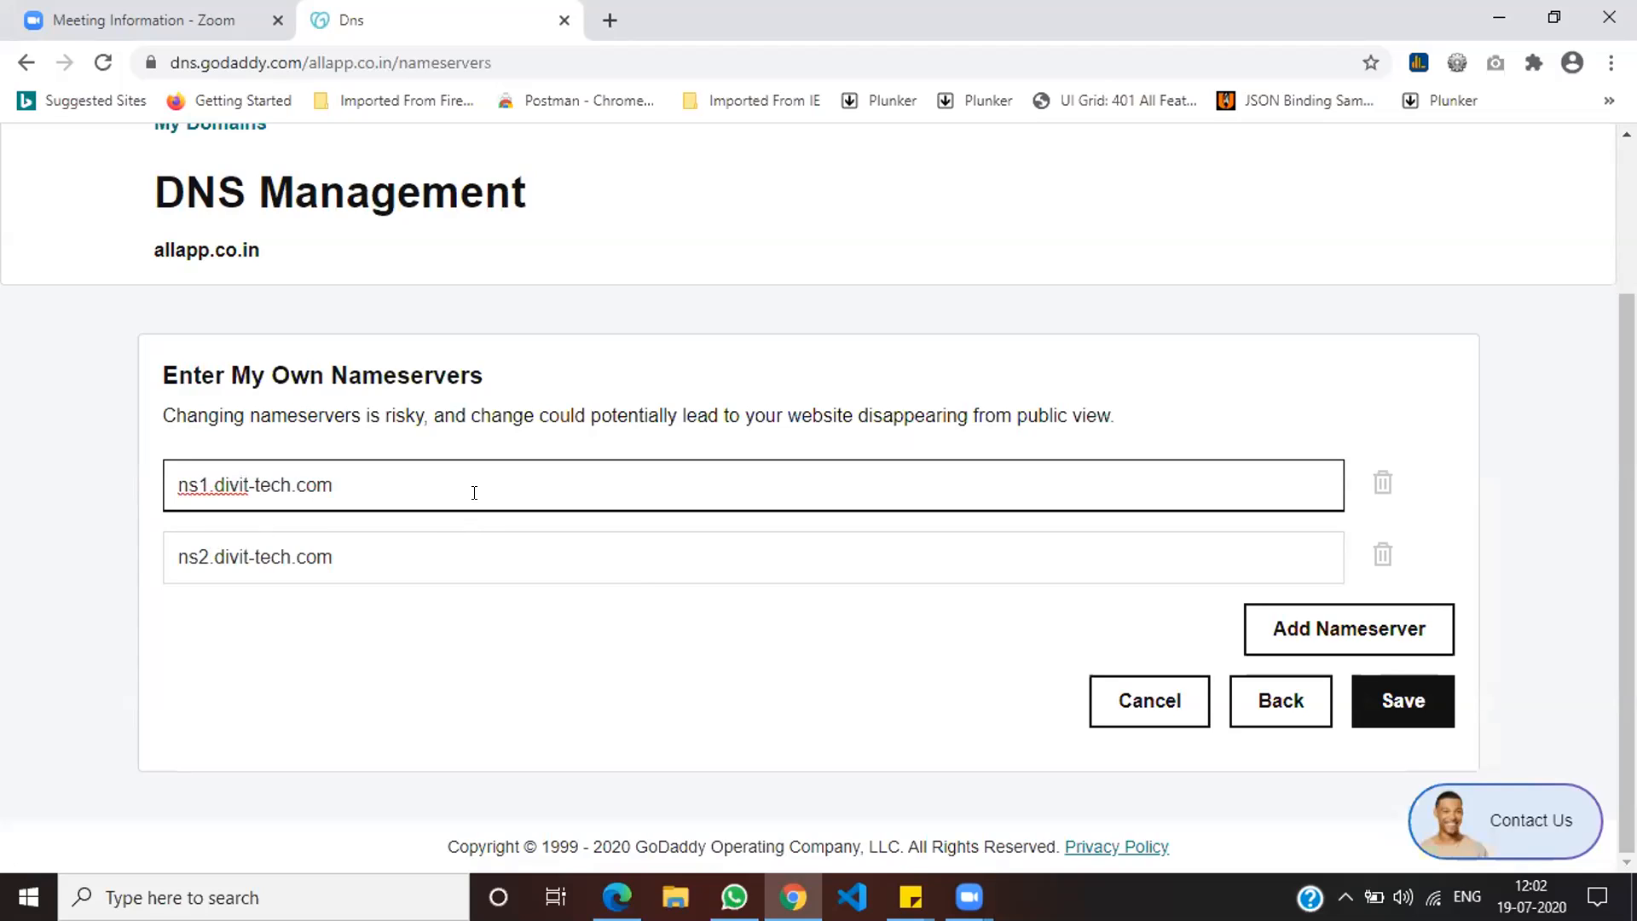
left_click(1398, 699)
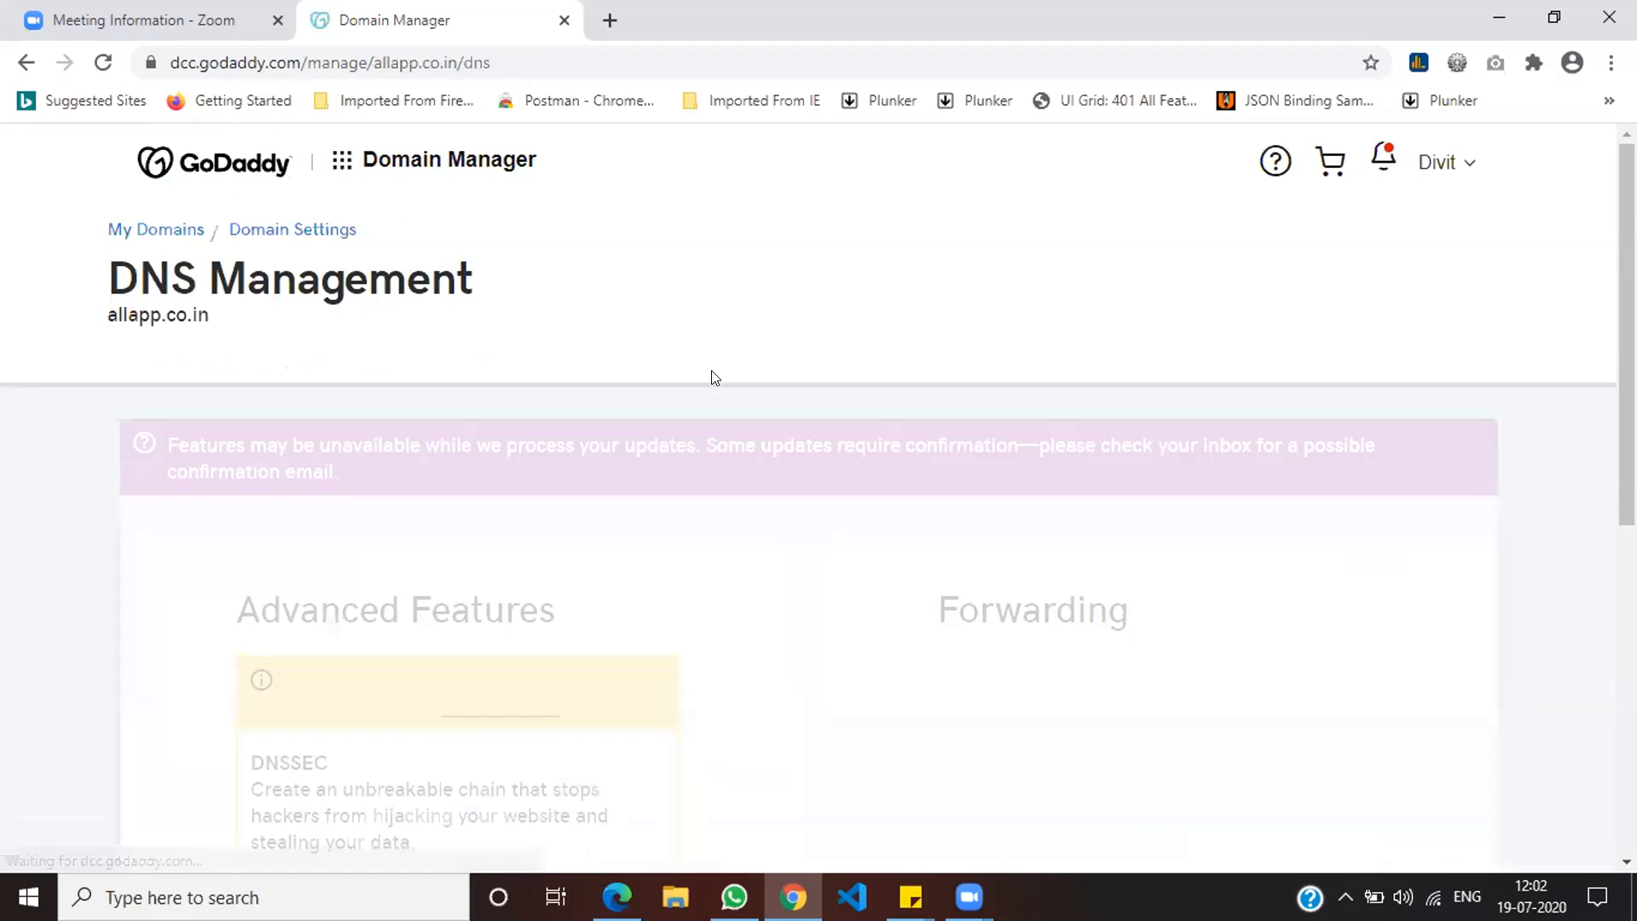
Step: Scroll through allapp.co.in's DNS records down to the Nameservers section
scroll(648, 490, "down", 10)
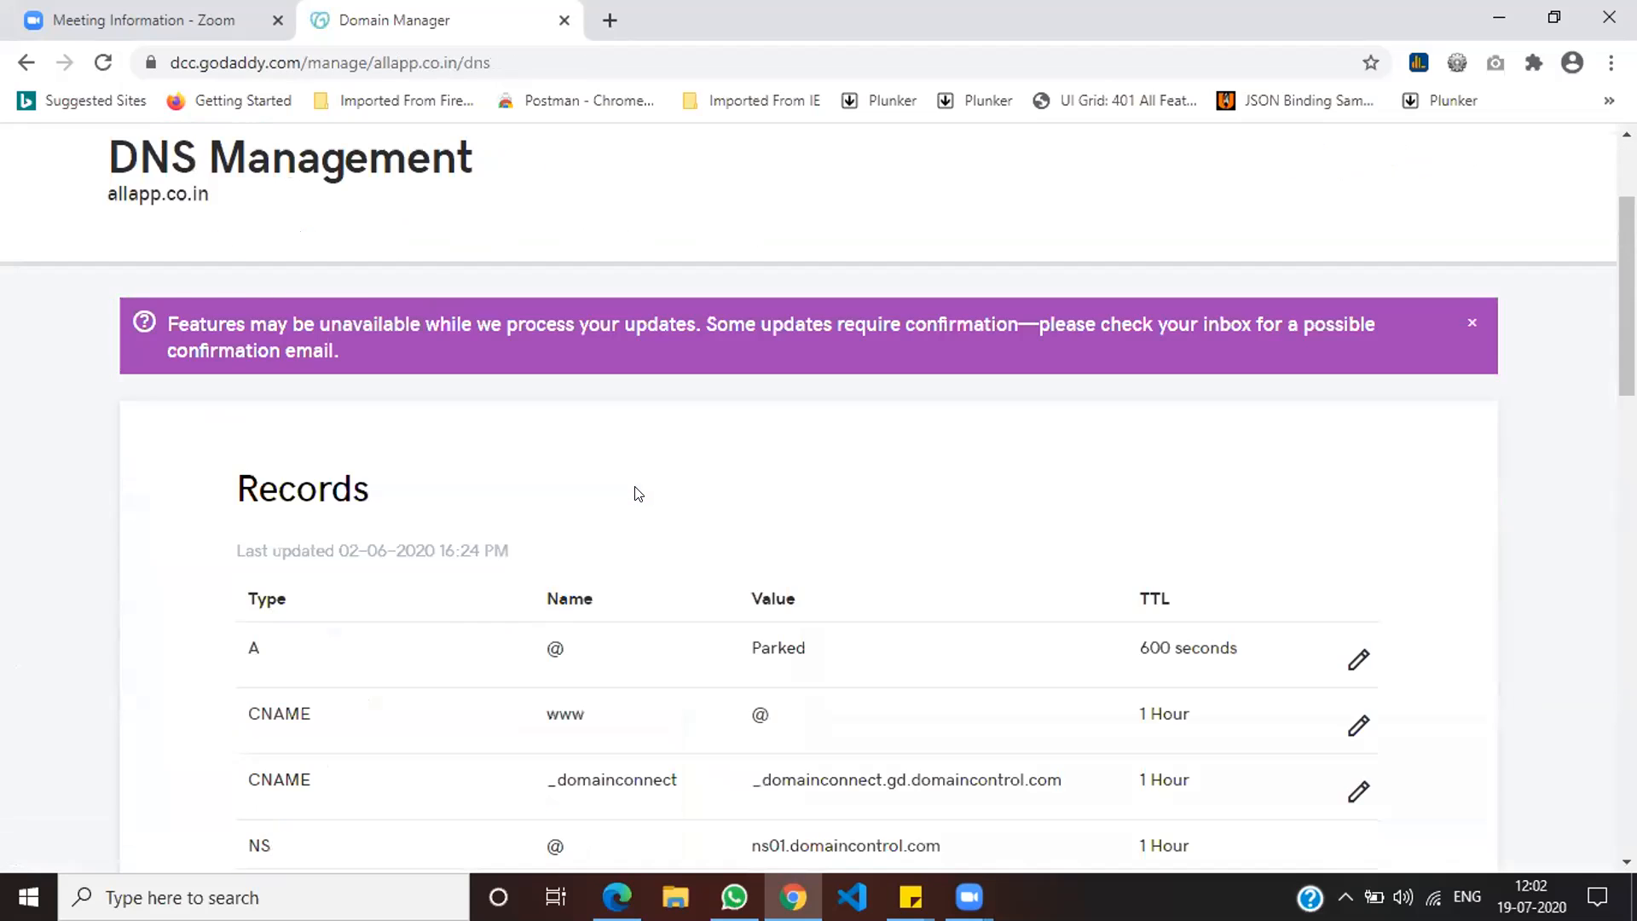
scroll(665, 491, "up", 4)
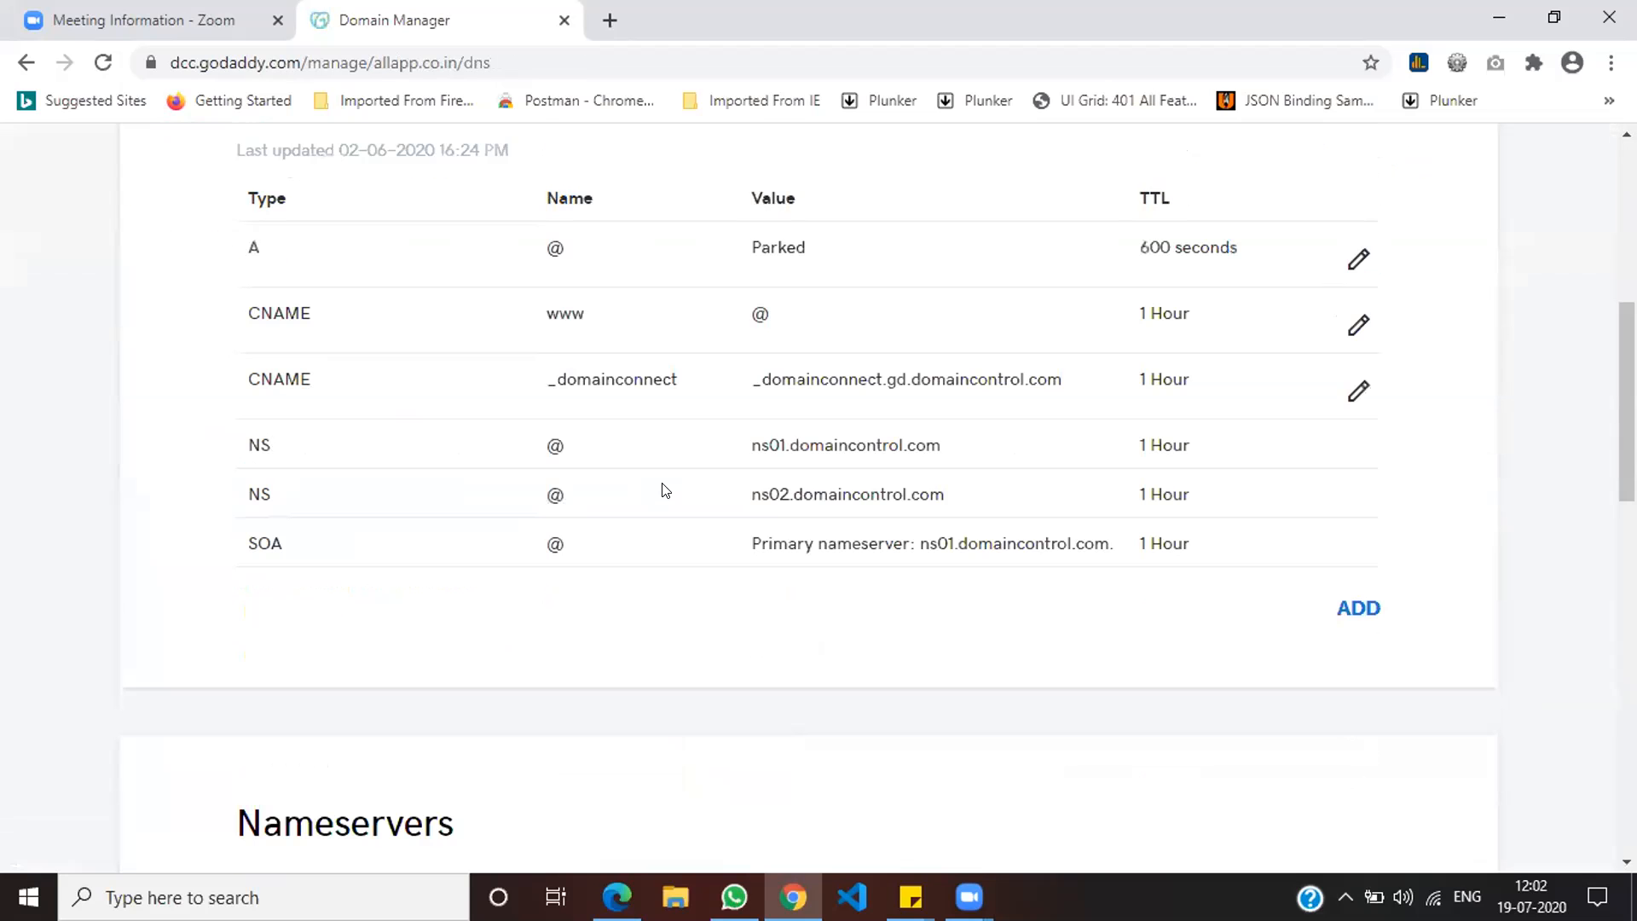
scroll(667, 486, "down", 5)
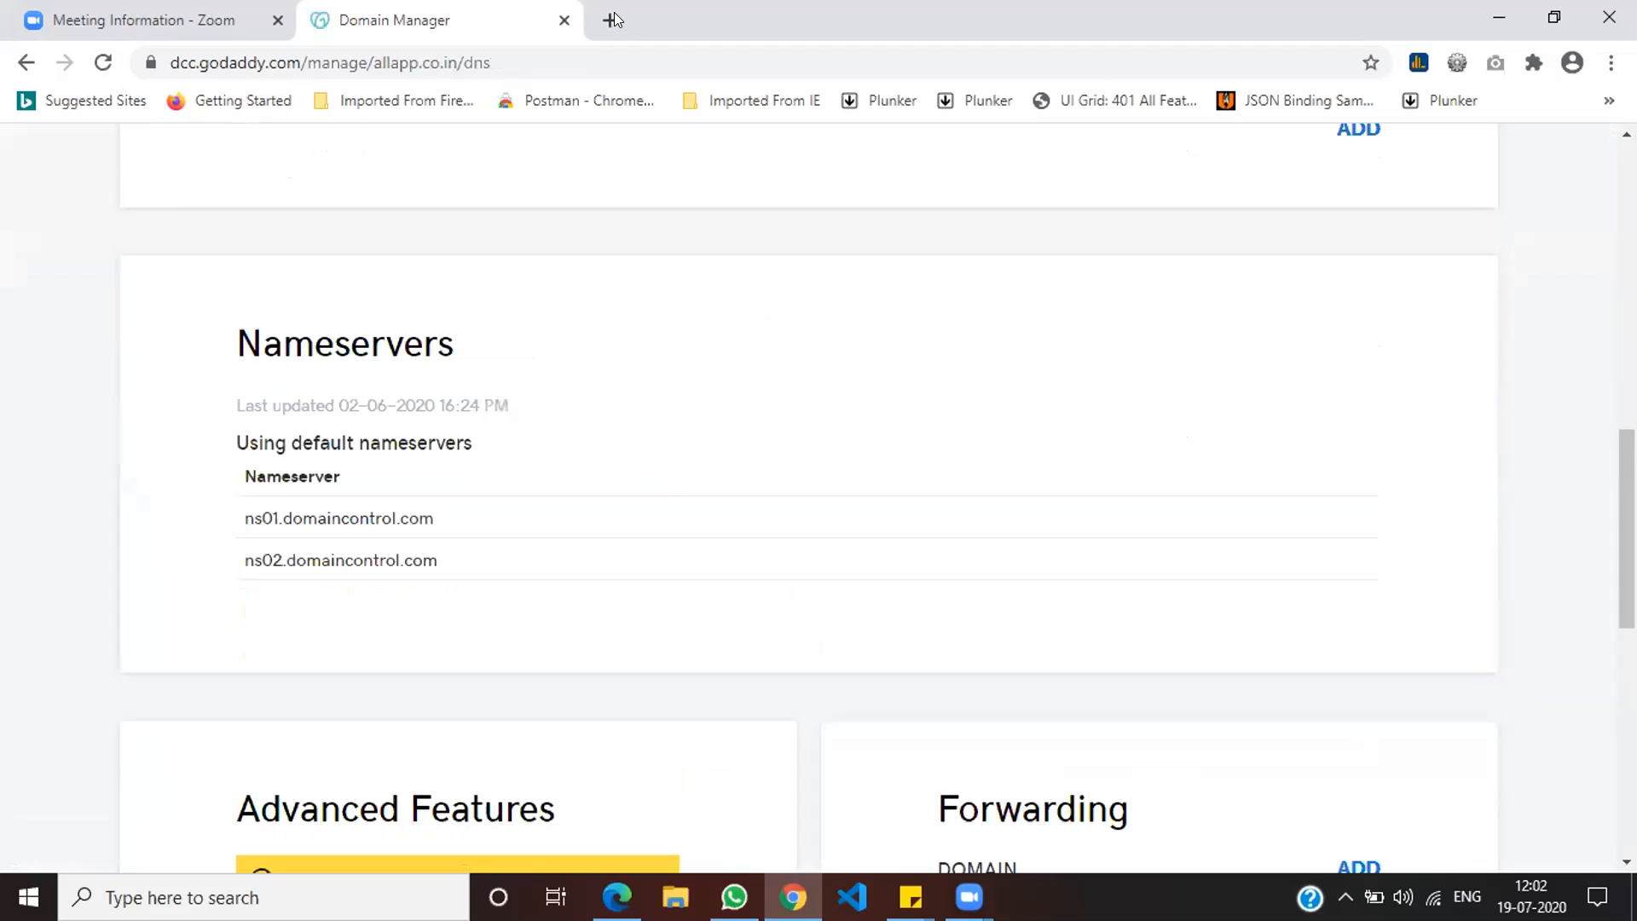
Step: Load divit-tech.com in a new tab and confirm it shows the Yuva Networks 'Coming Soon' page
key("ctrl+t")
type("di")
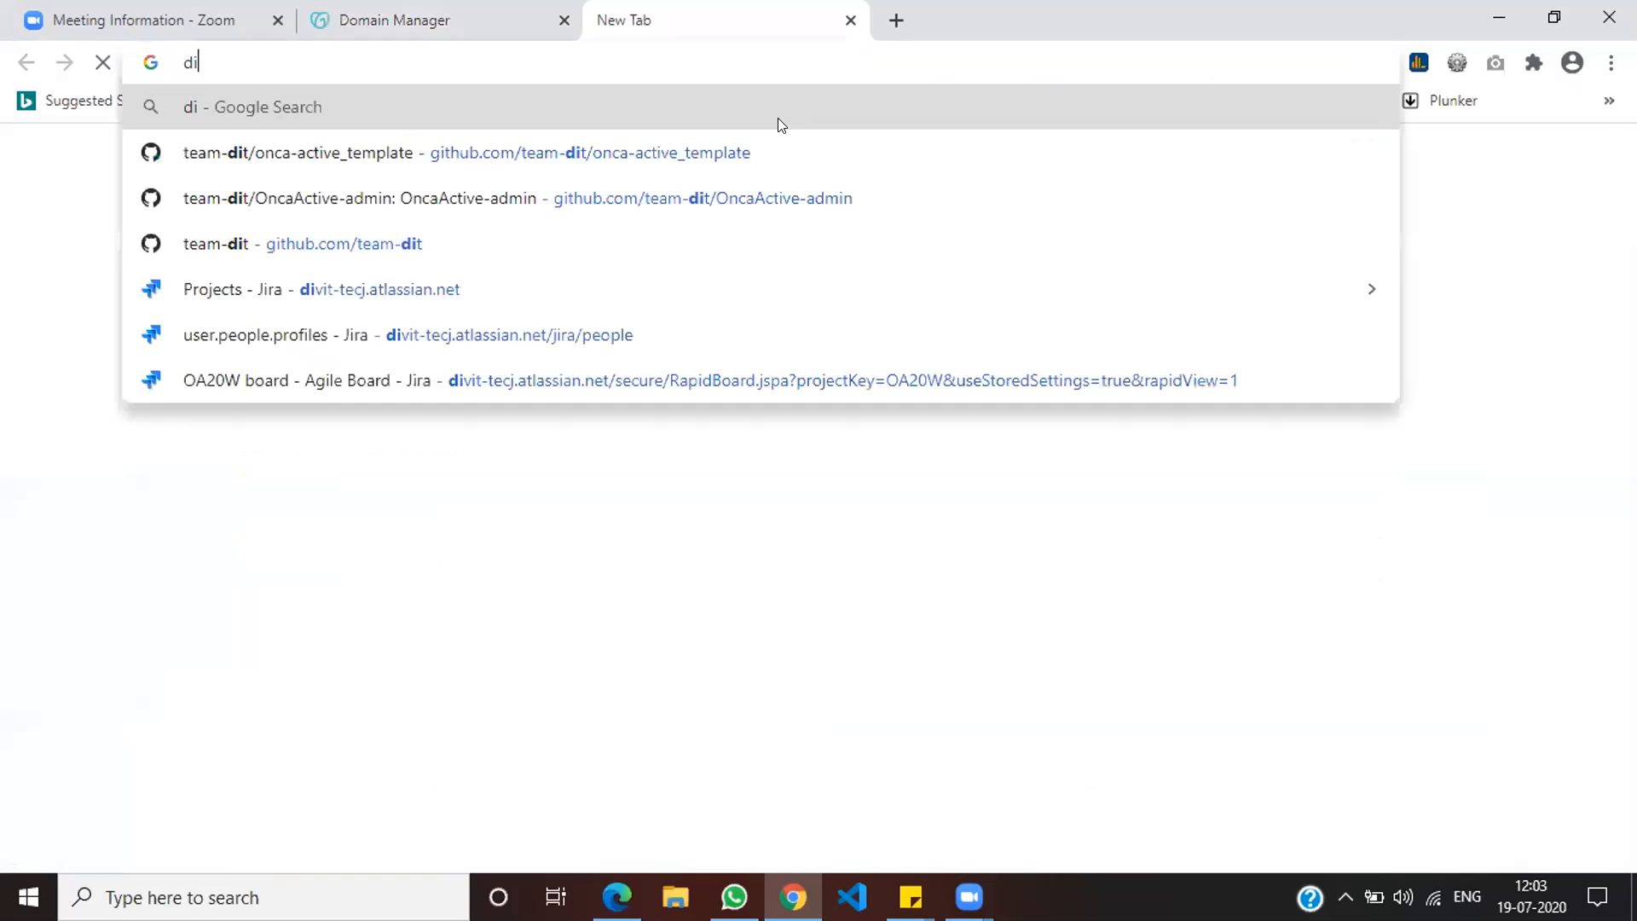
type("vit-tech.c")
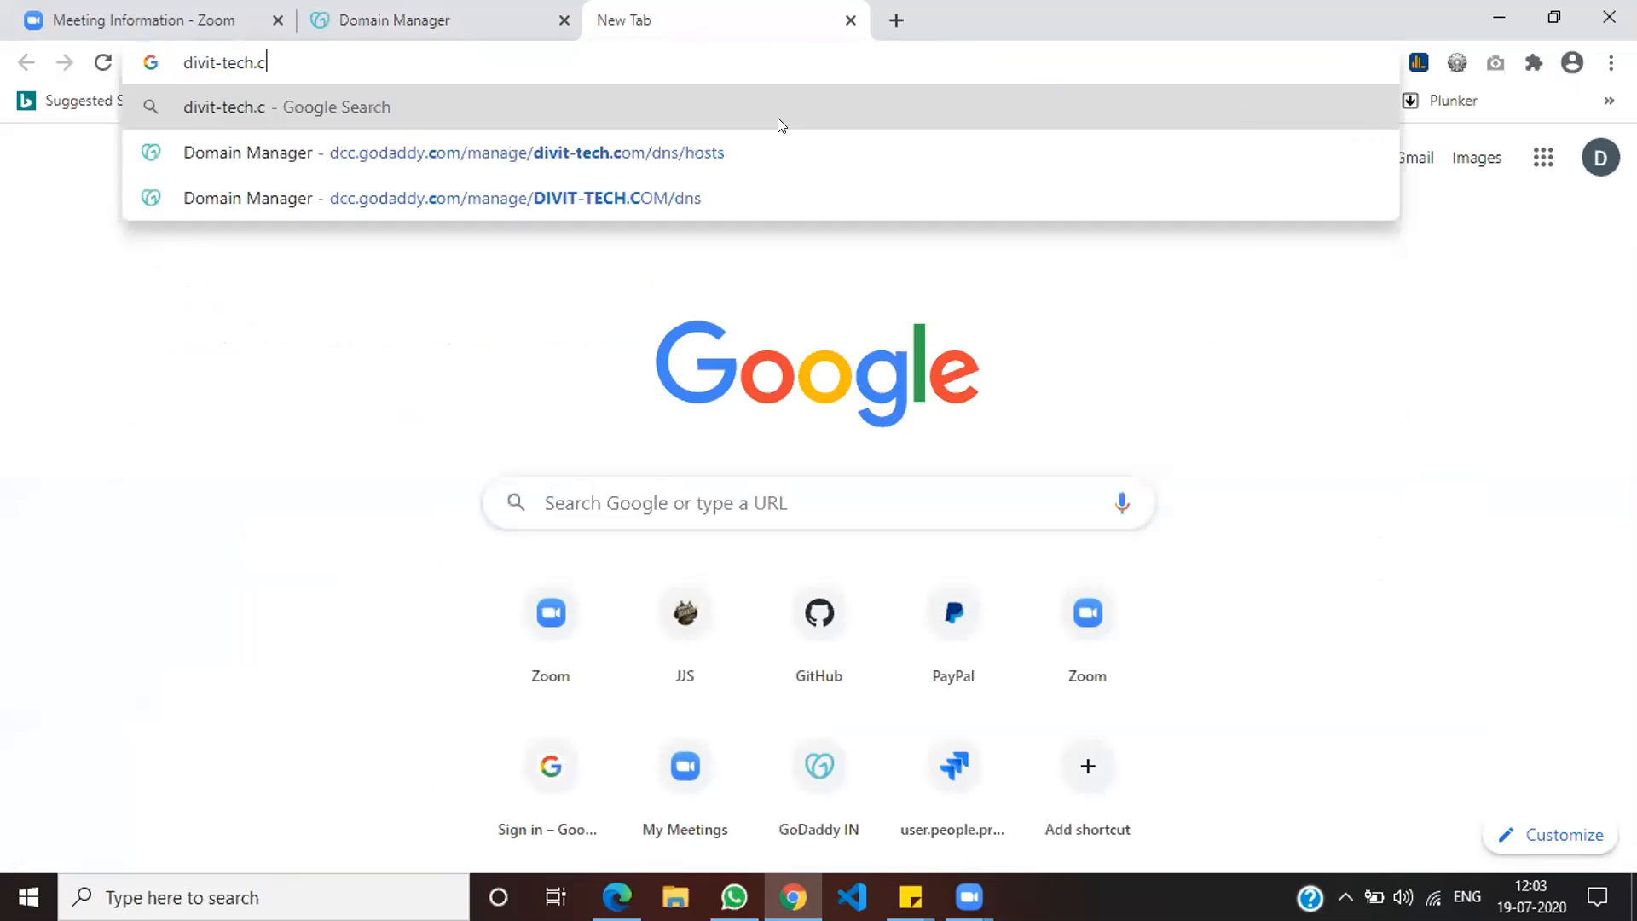
type("om")
key("Return")
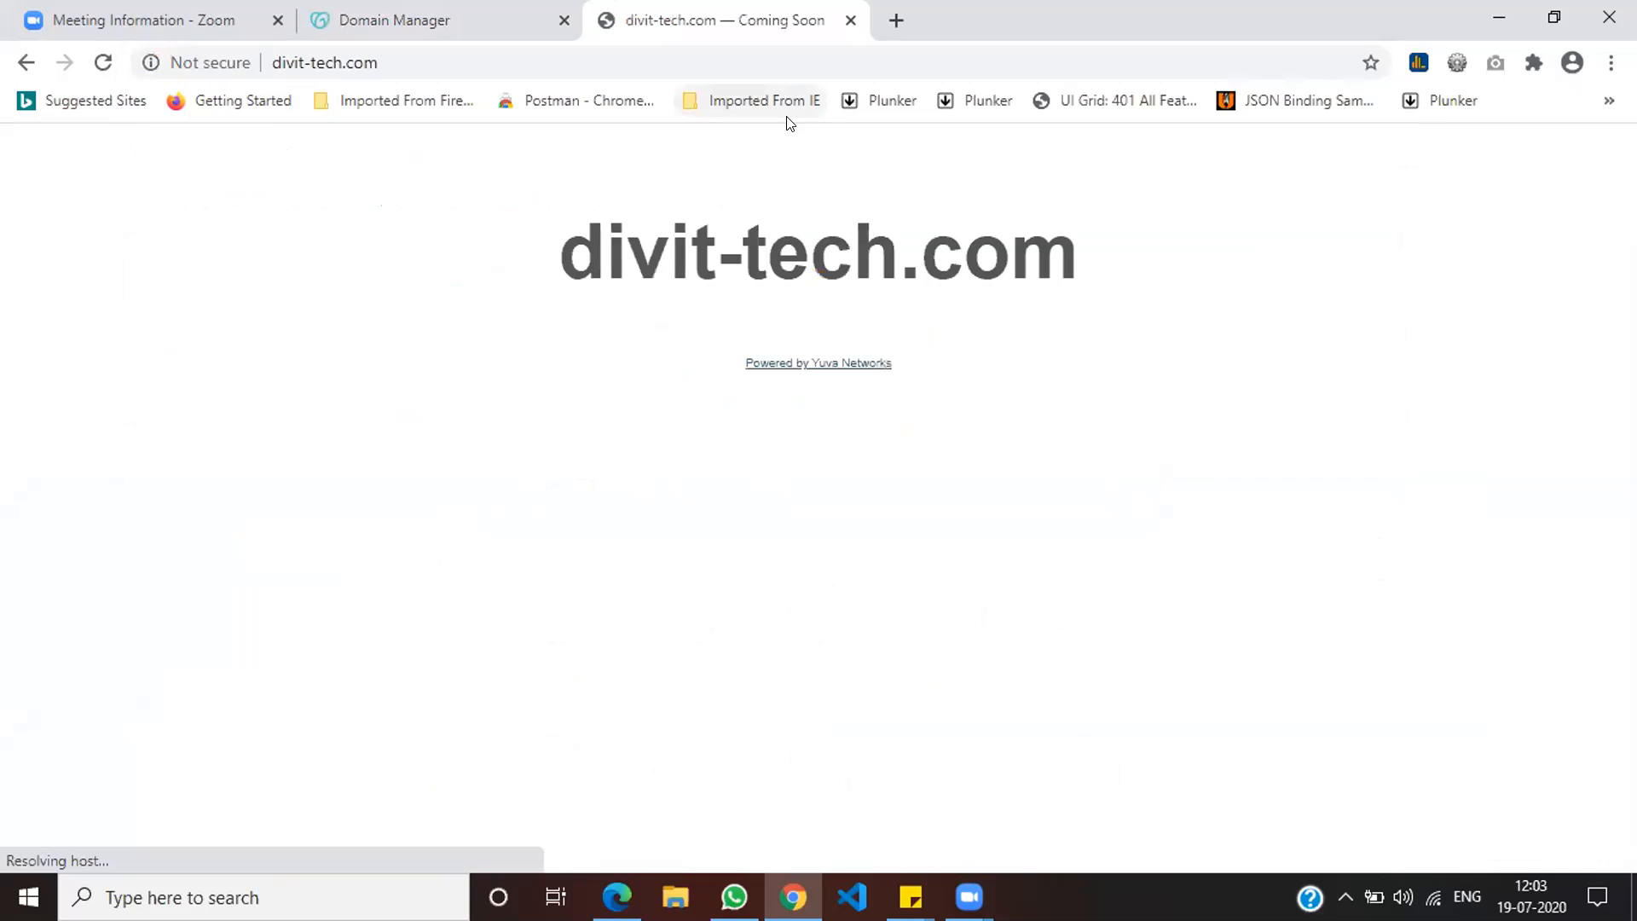
left_click_drag(601, 256, 1251, 226)
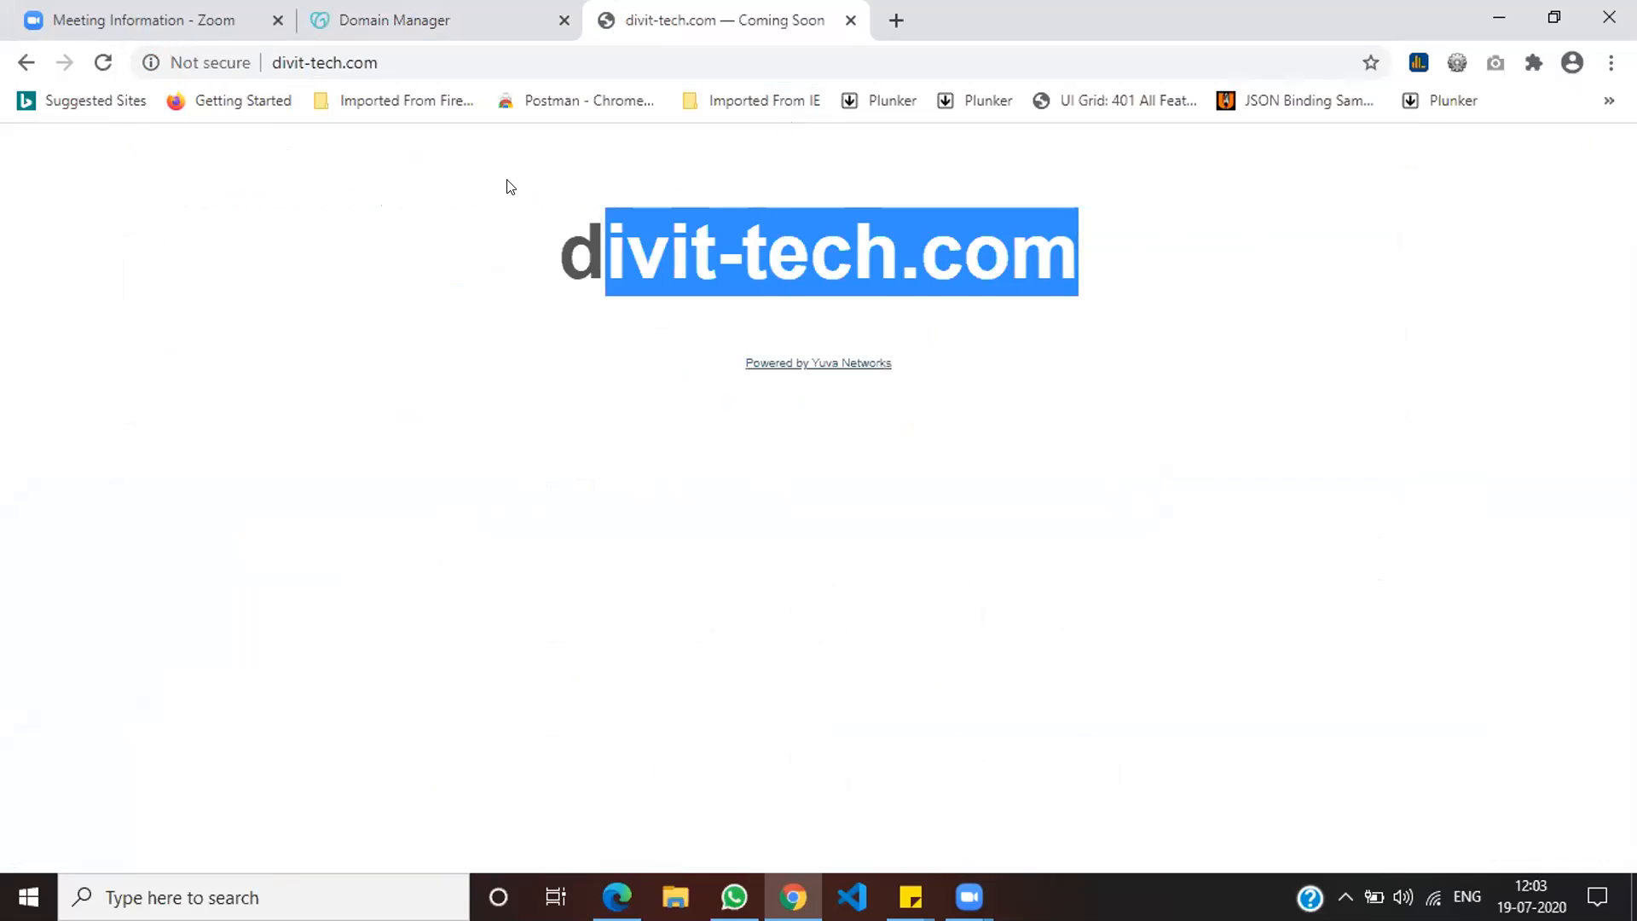
left_click(455, 58)
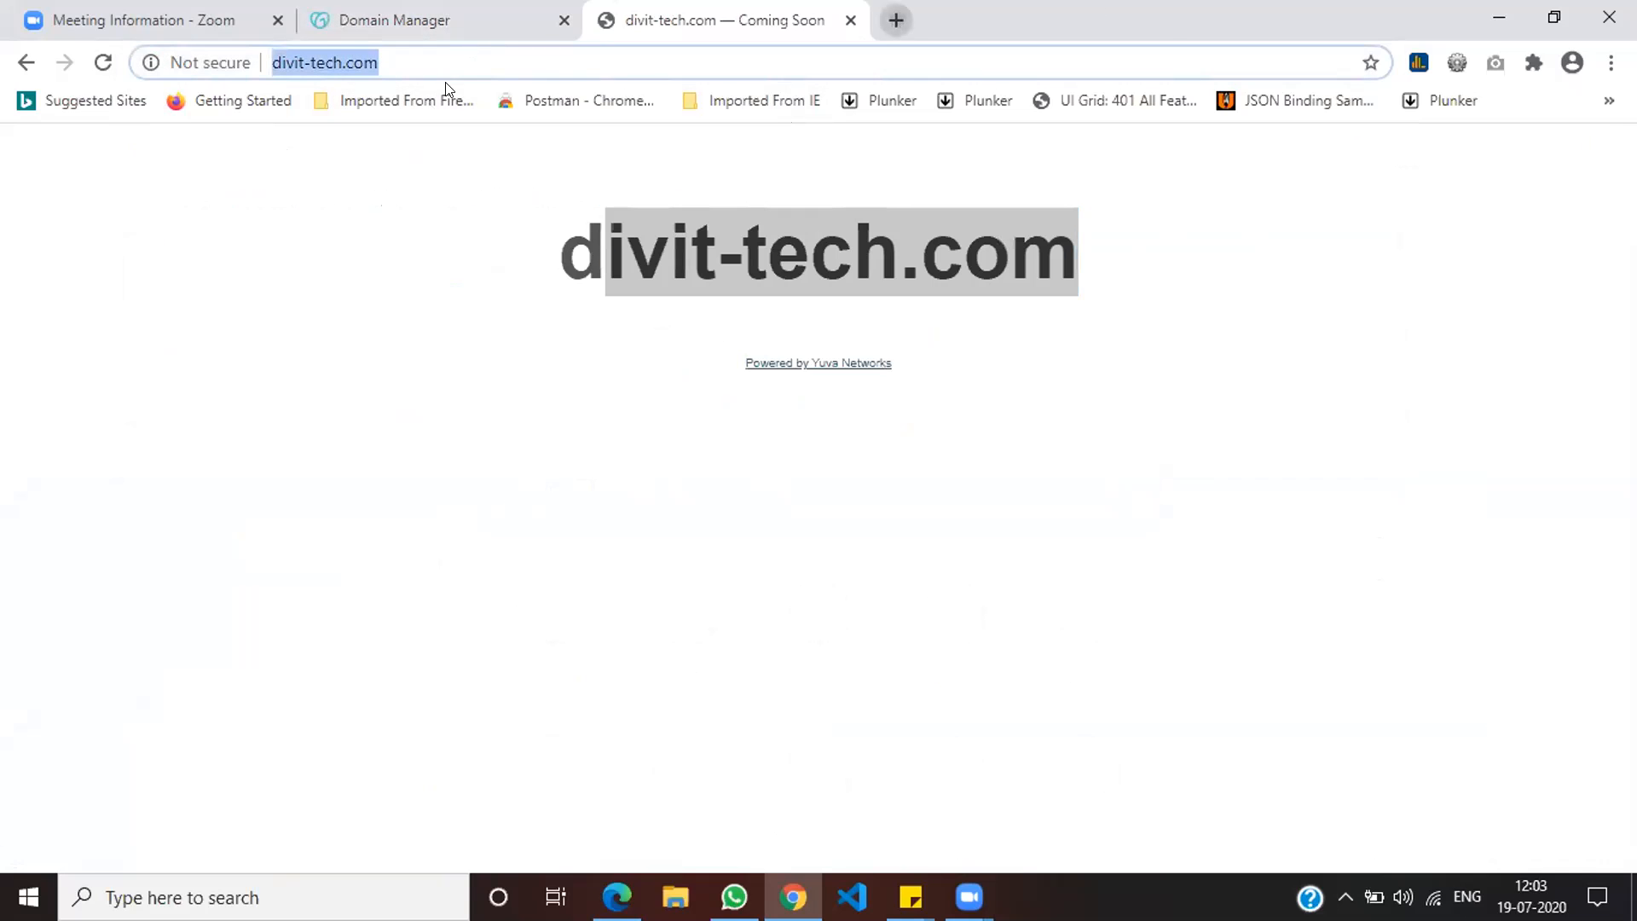
Step: Load allapp.co.in in another tab, confirm it is still a GoDaddy parked page, then close it
key("ctrl+t")
type("all")
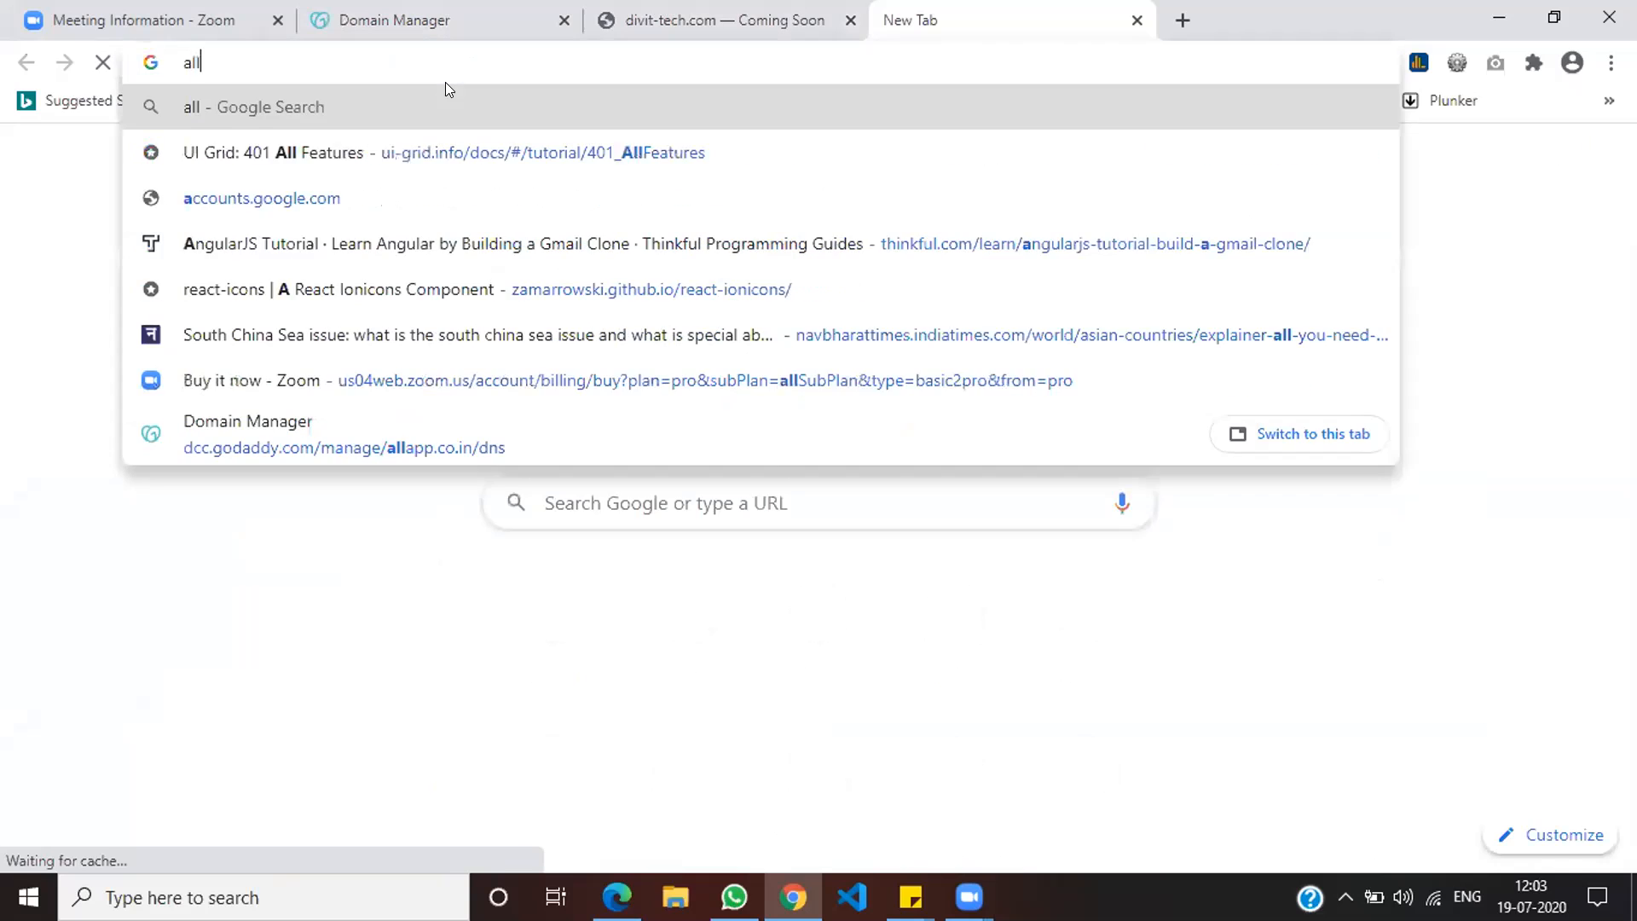
type(".app")
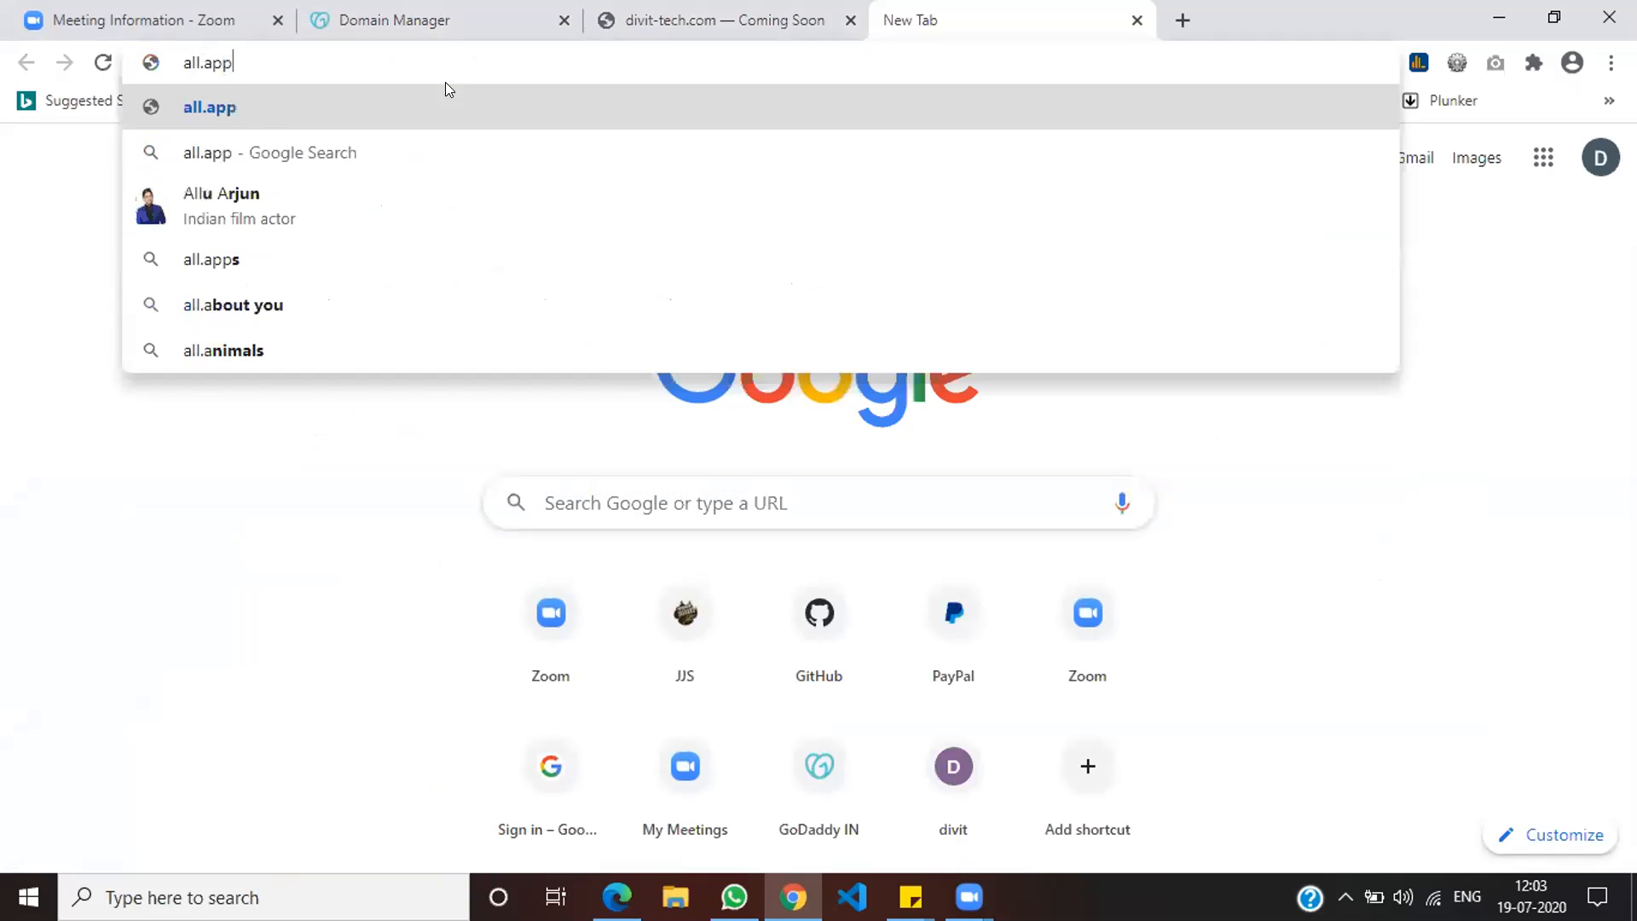
key("BackSpace")
key("BackSpace")
key("BackSpace")
key("BackSpace")
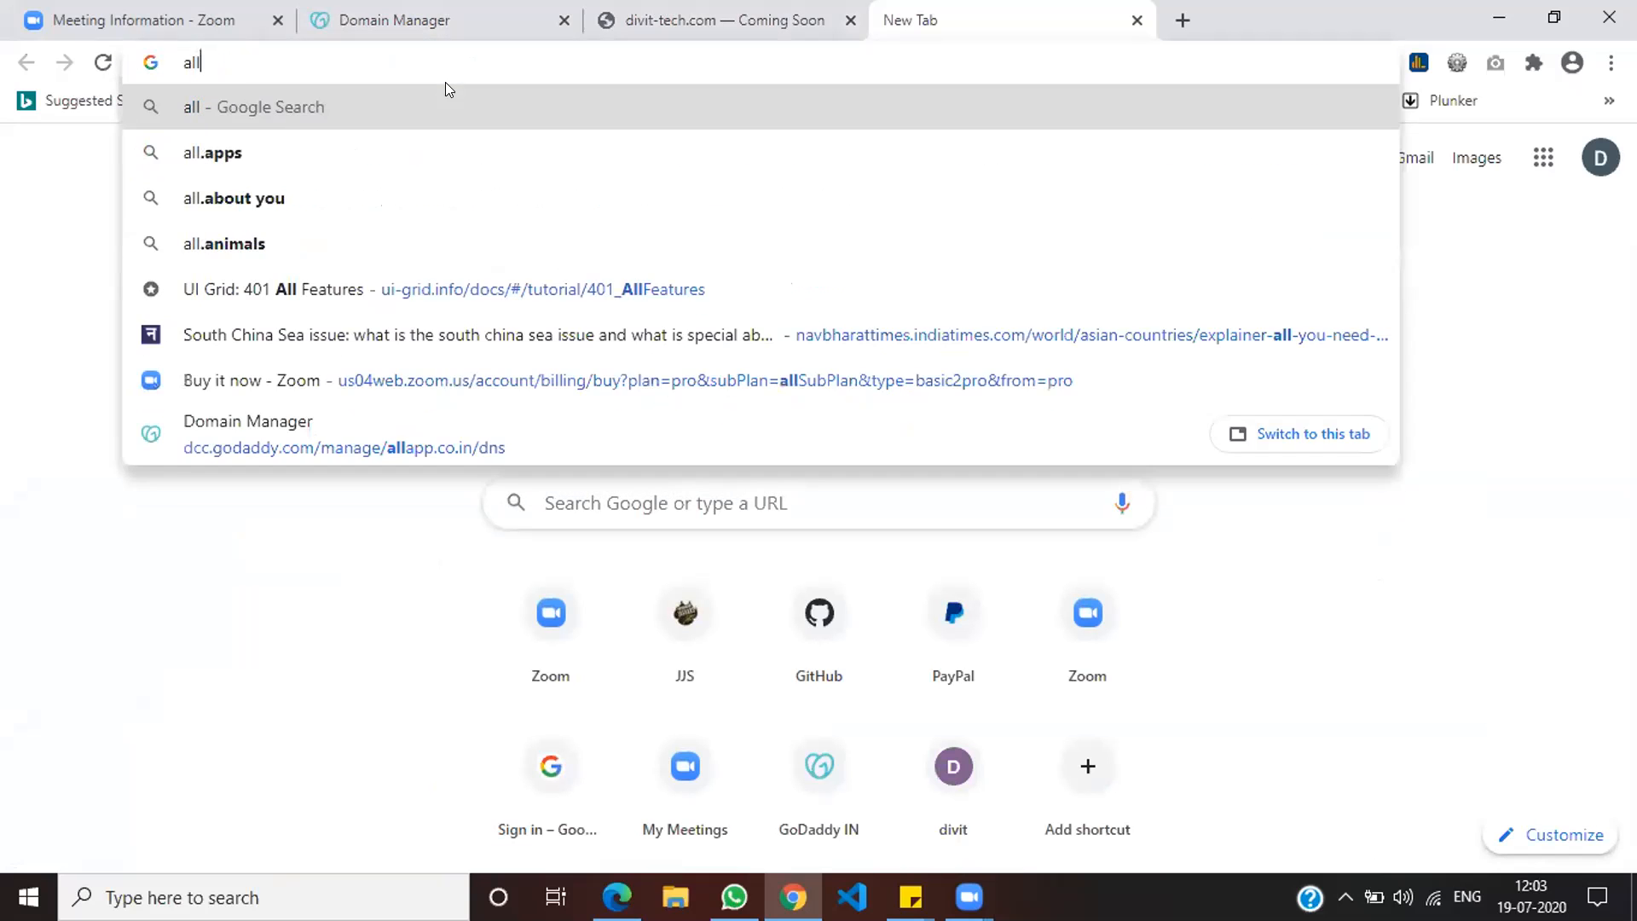
type("app.co.in")
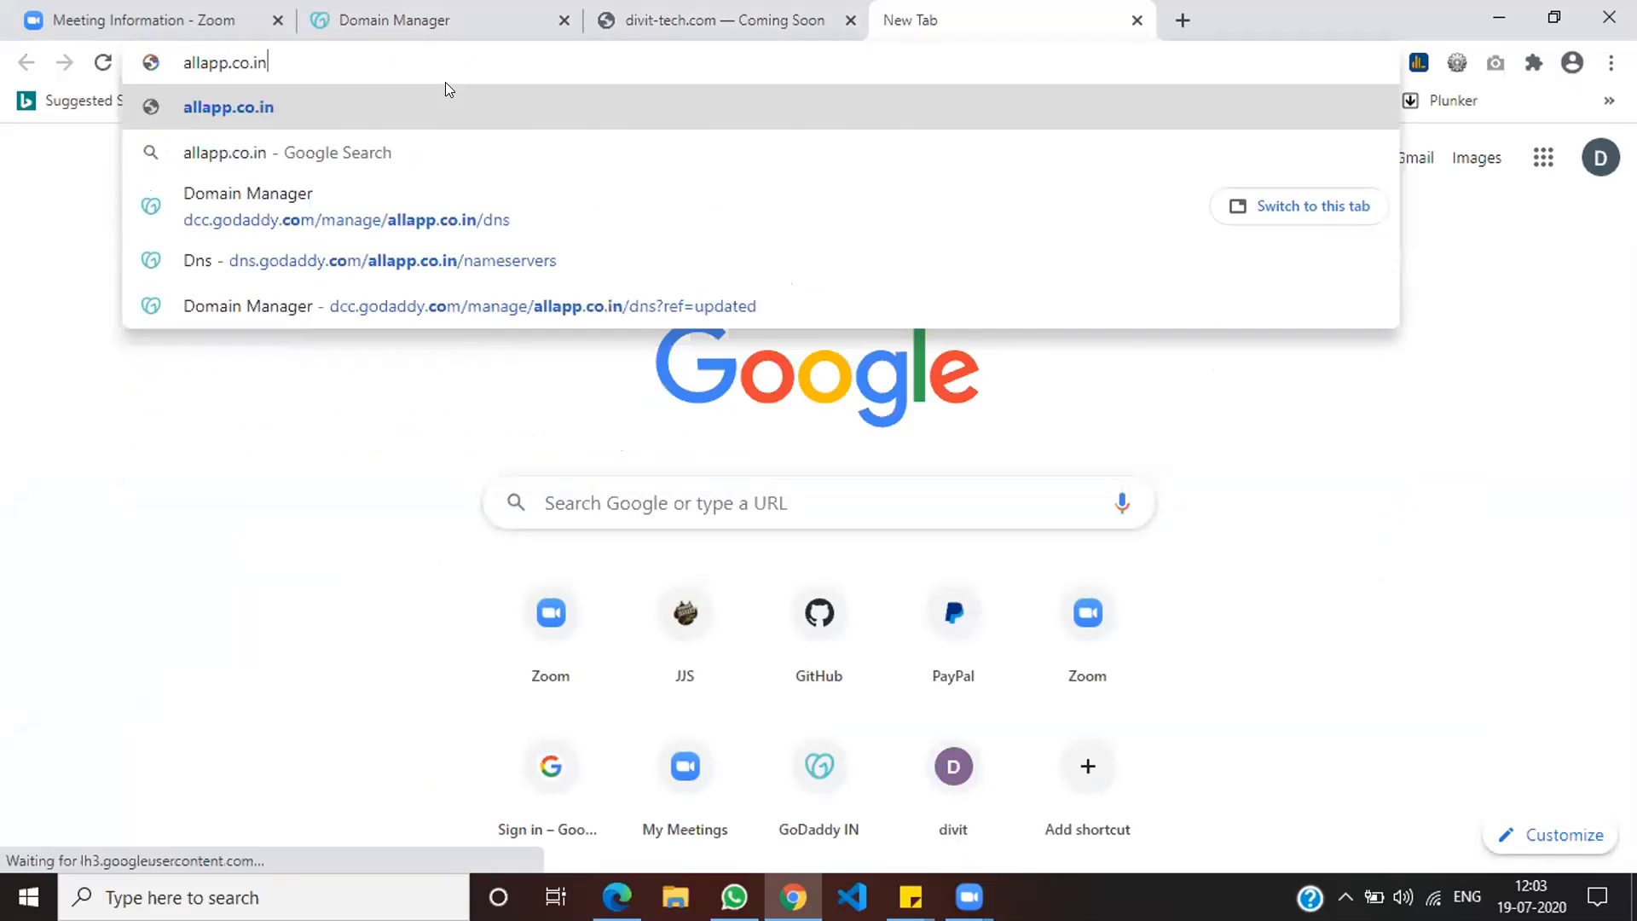
key("Return")
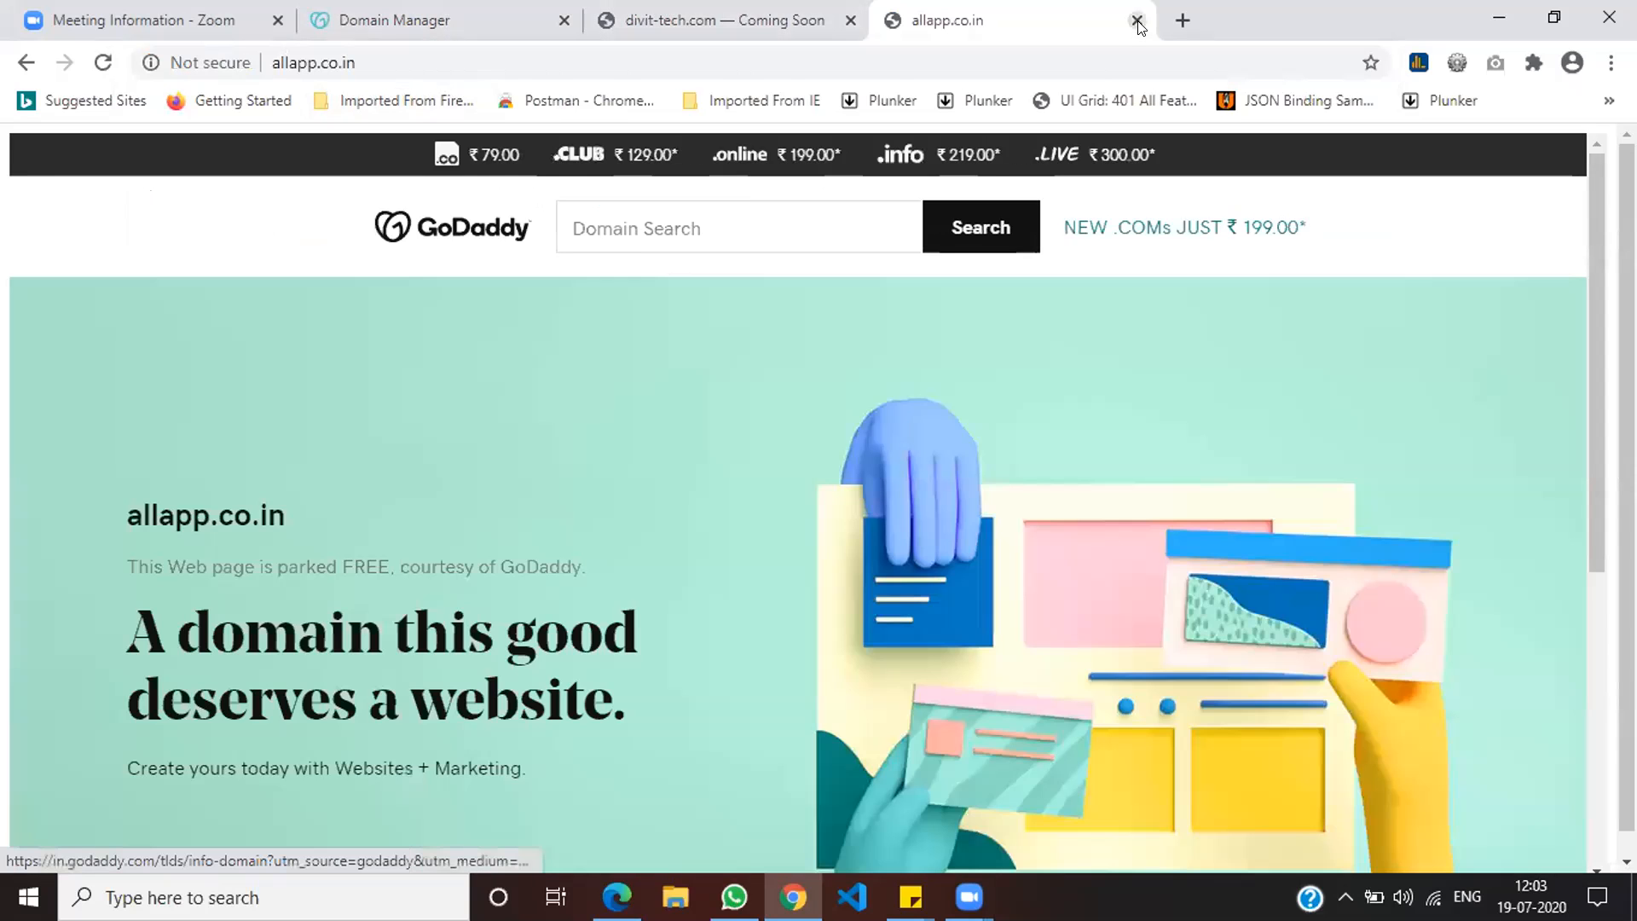
left_click(1137, 19)
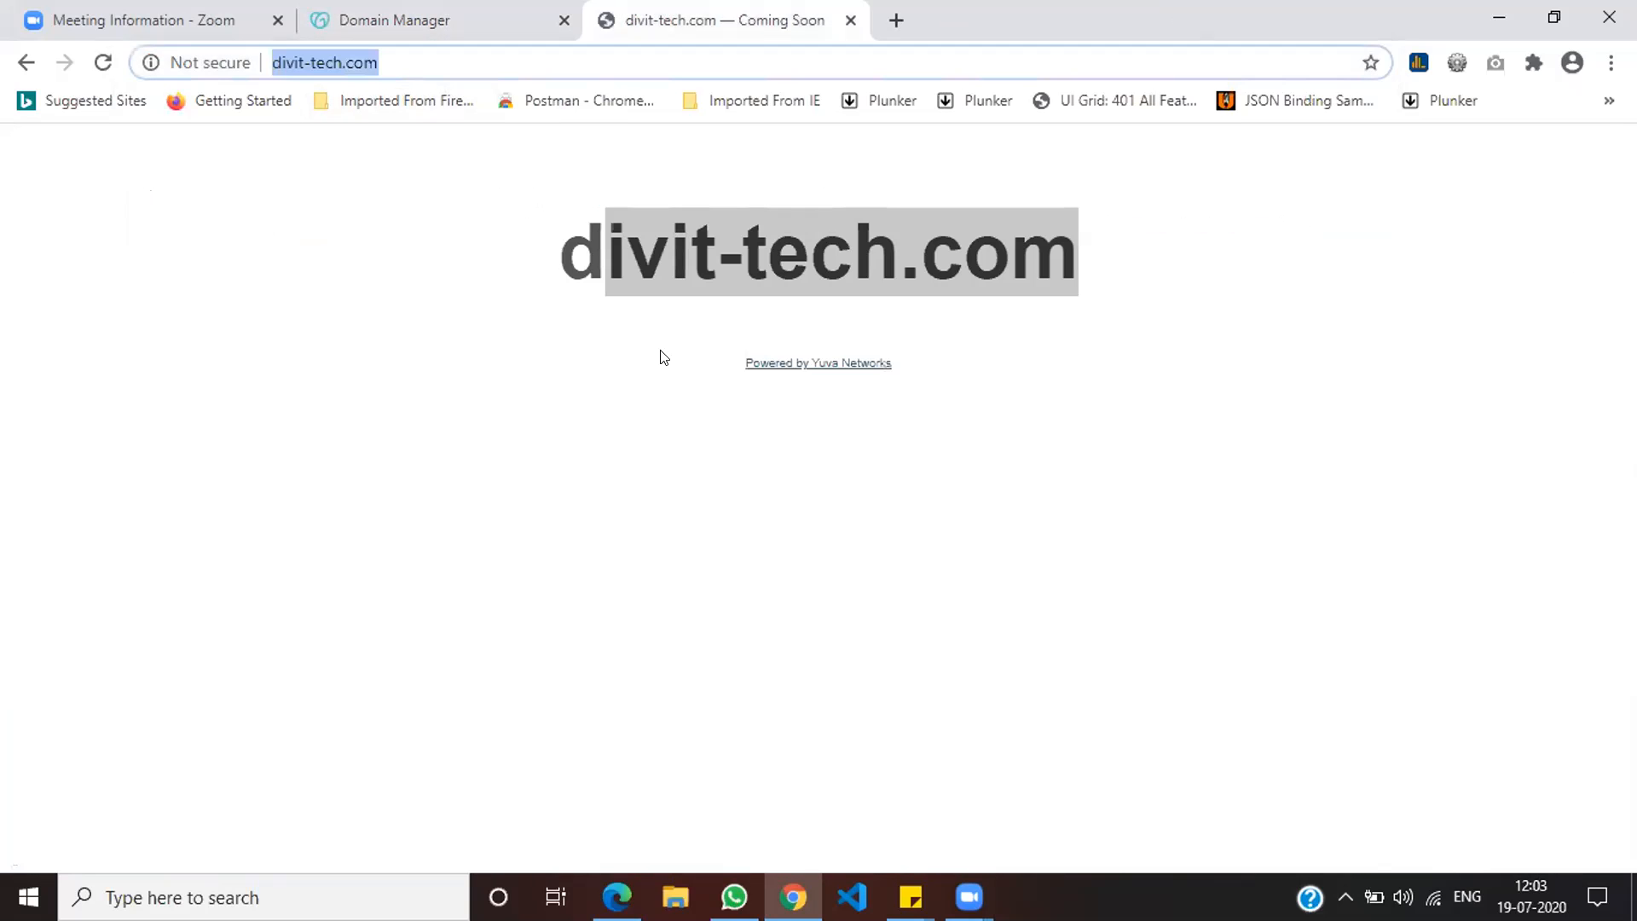
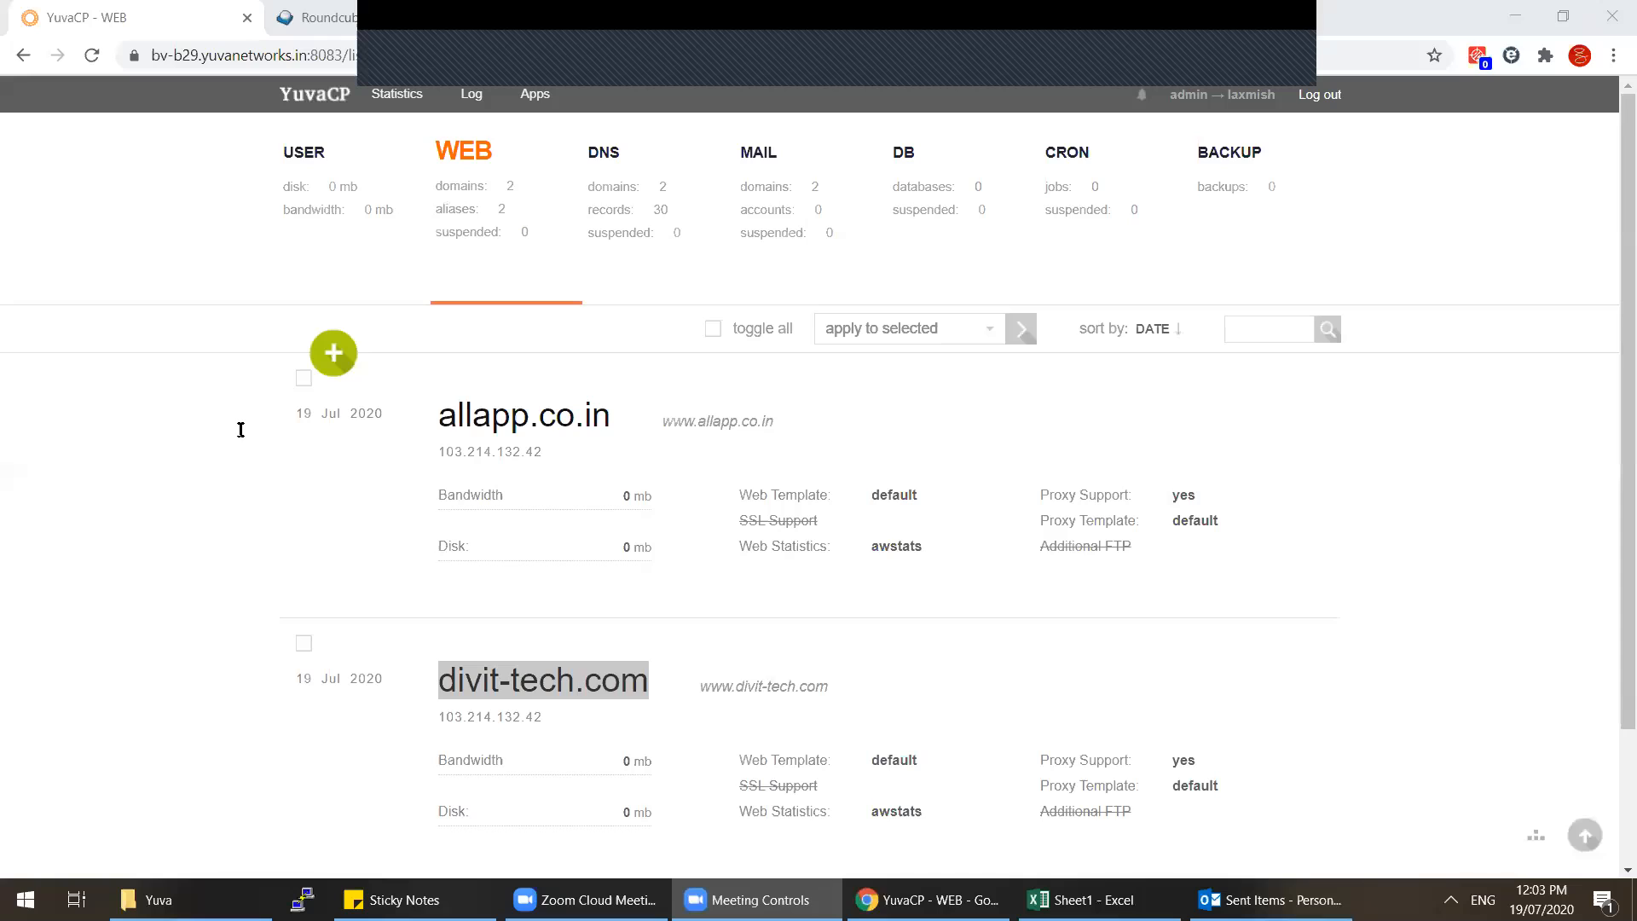
Step: Log out of the user session back to admin, glance at the IP list, then view the Load Average graphs
left_click(384, 414)
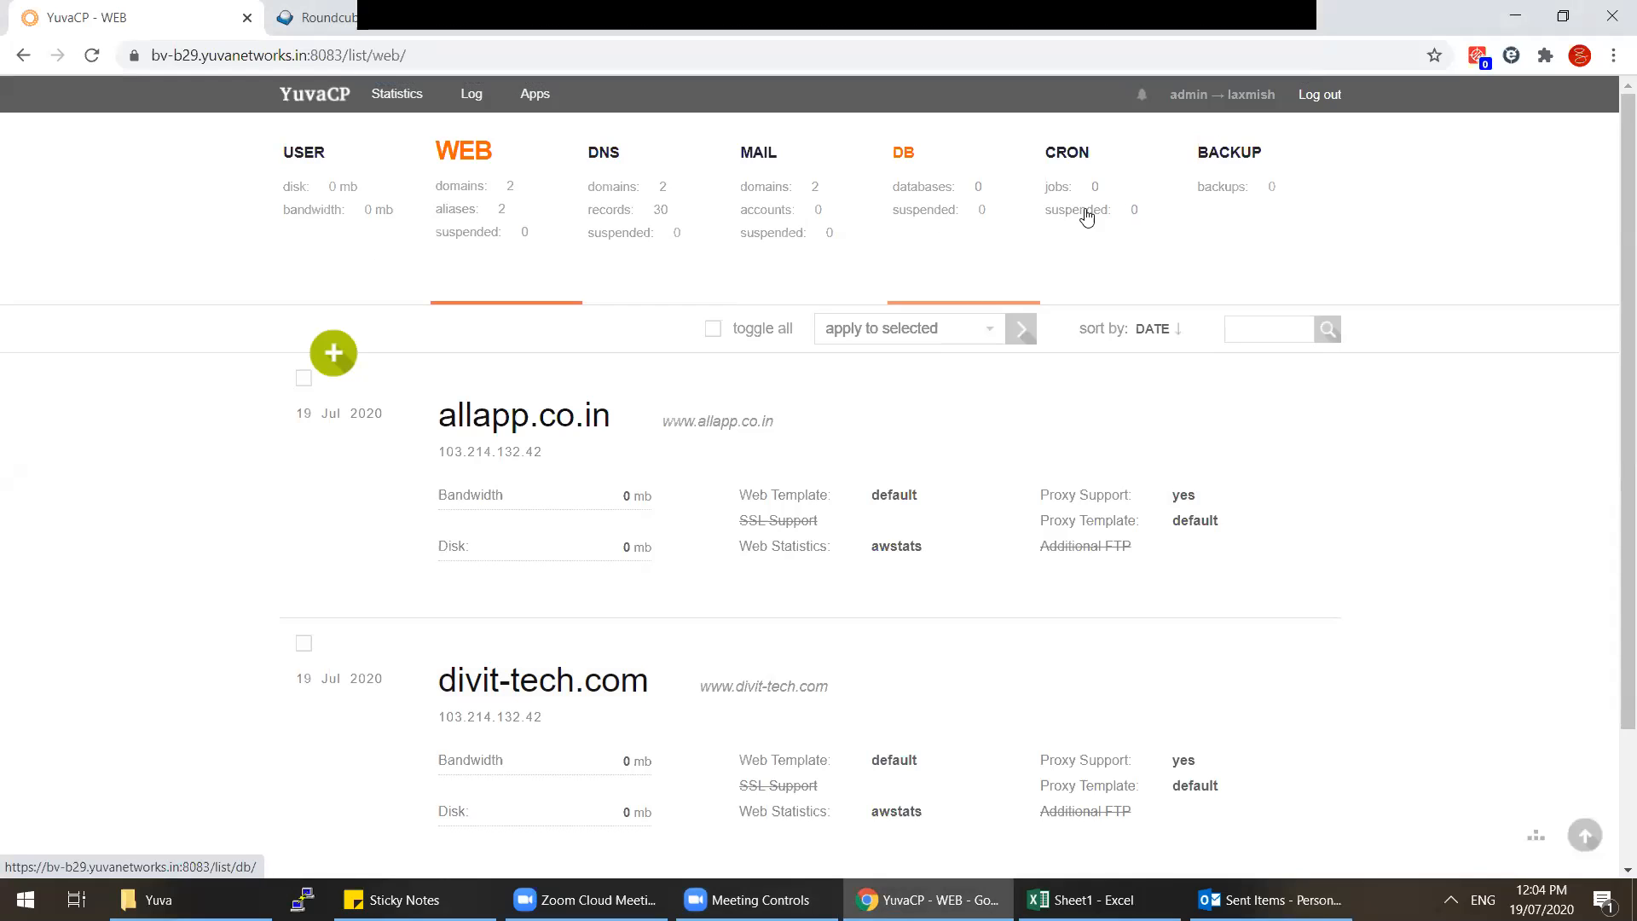
left_click(1319, 95)
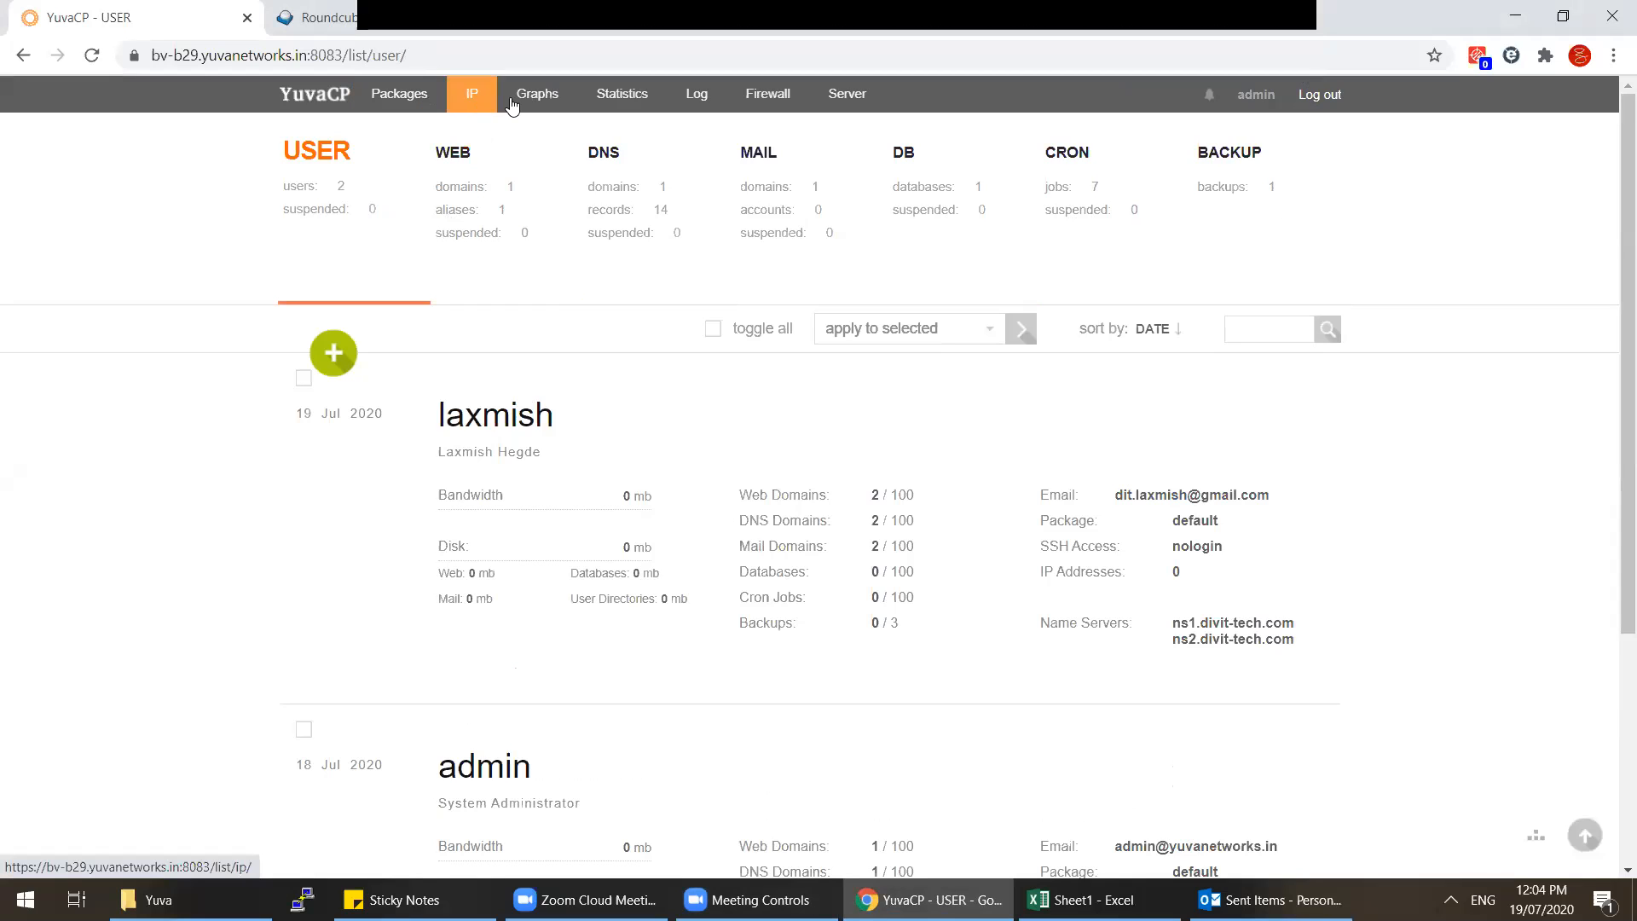
left_click(462, 102)
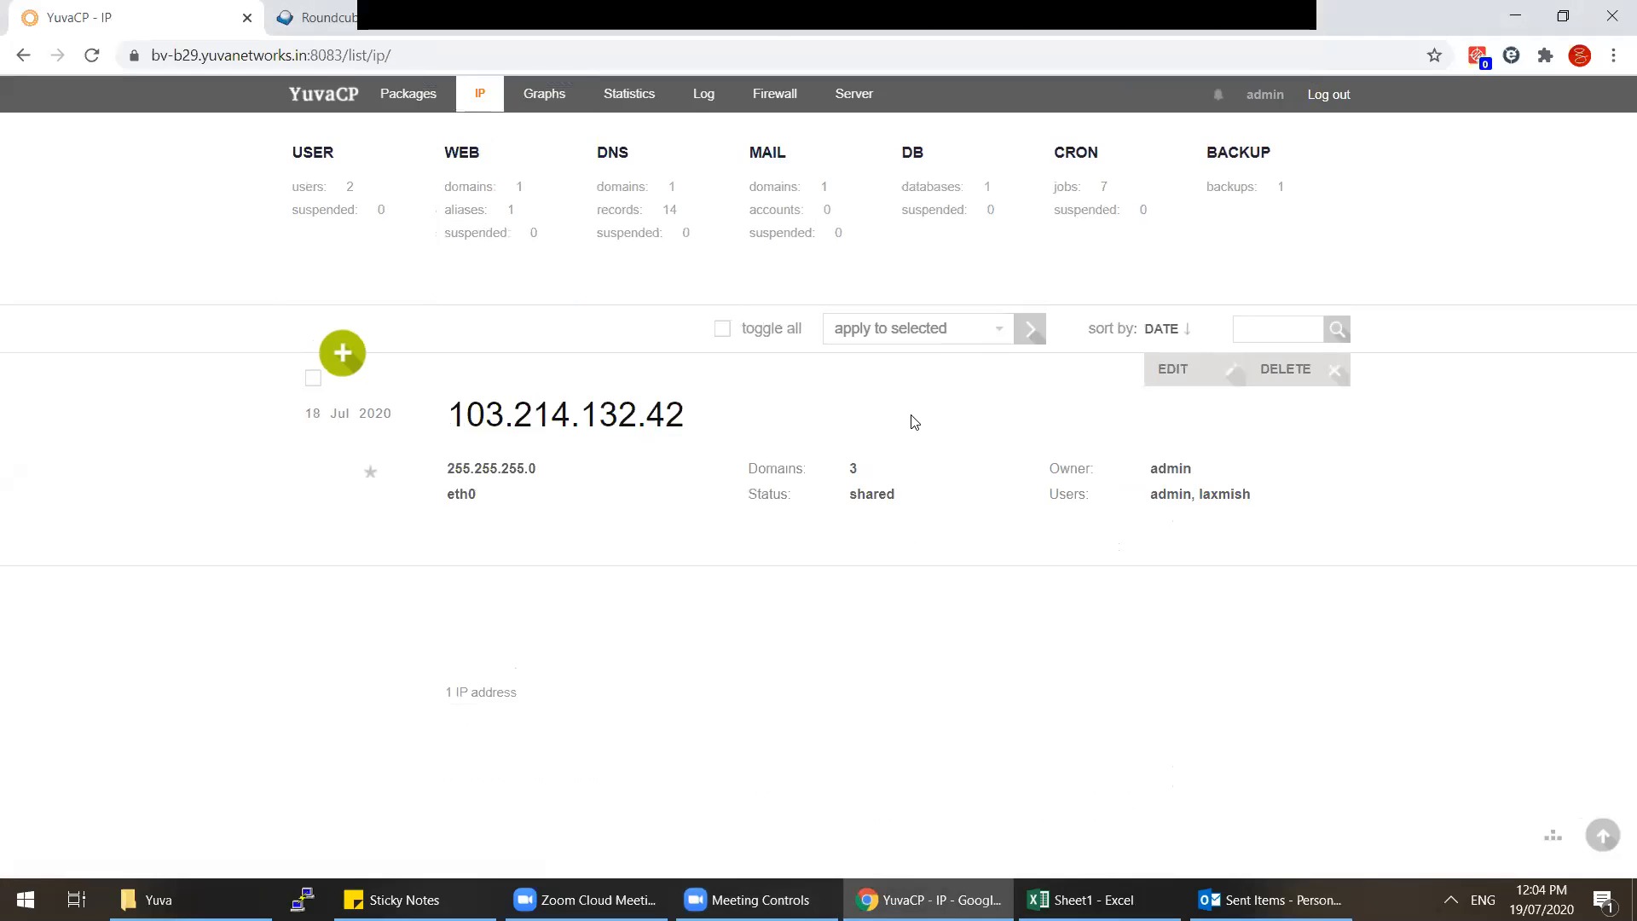
left_click(554, 100)
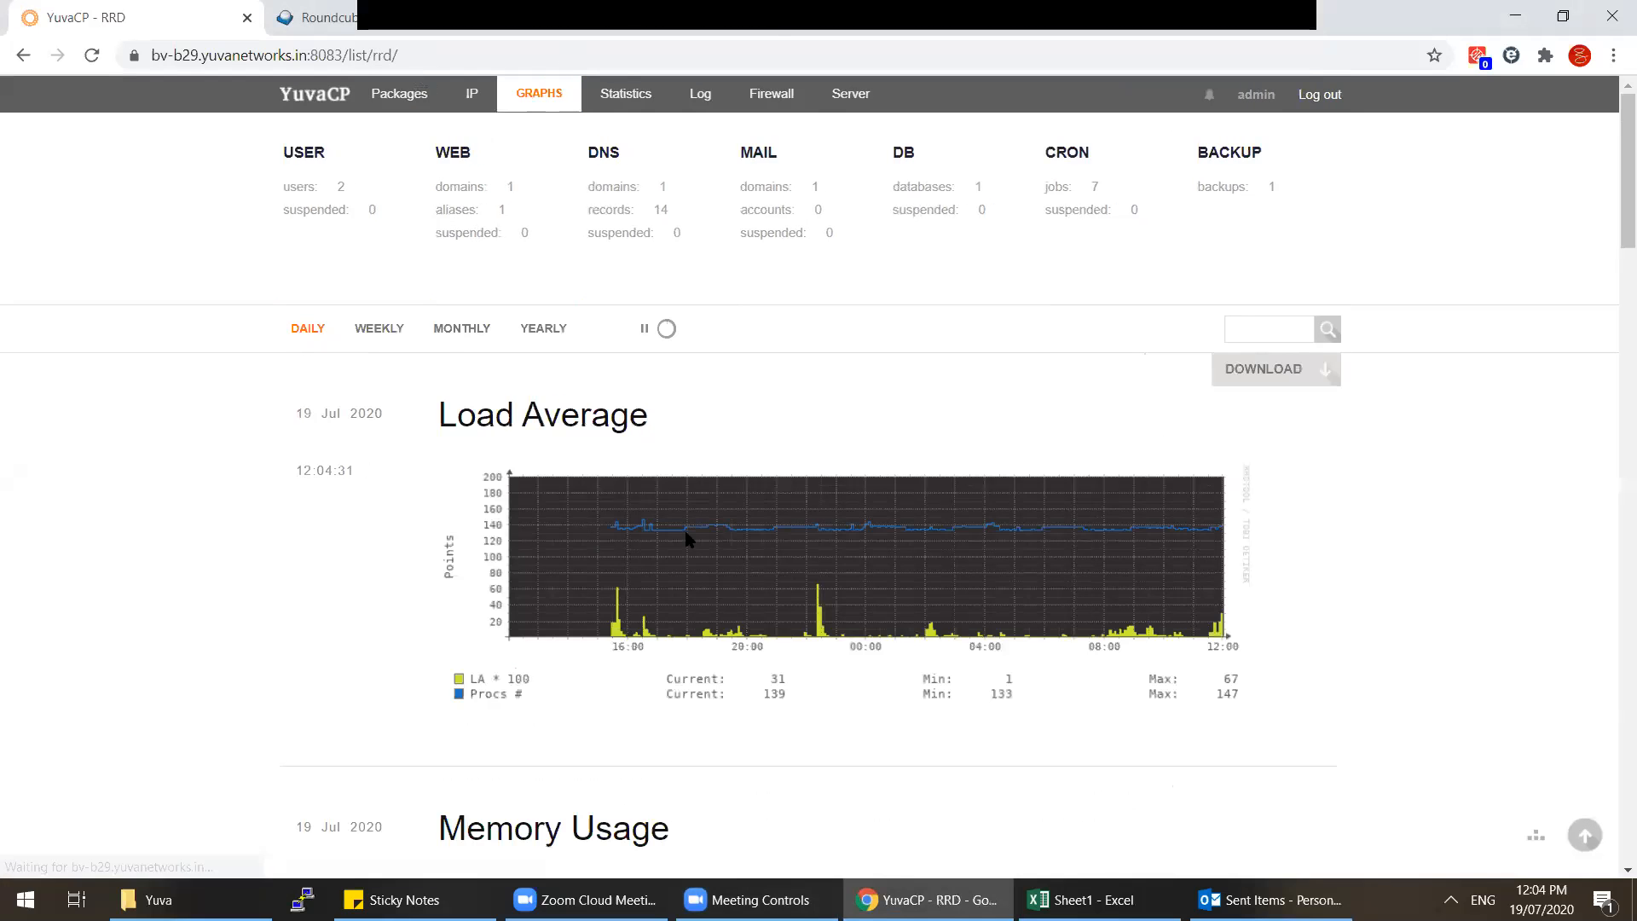
scroll(686, 532, "down", 15)
scroll(686, 532, "up", 15)
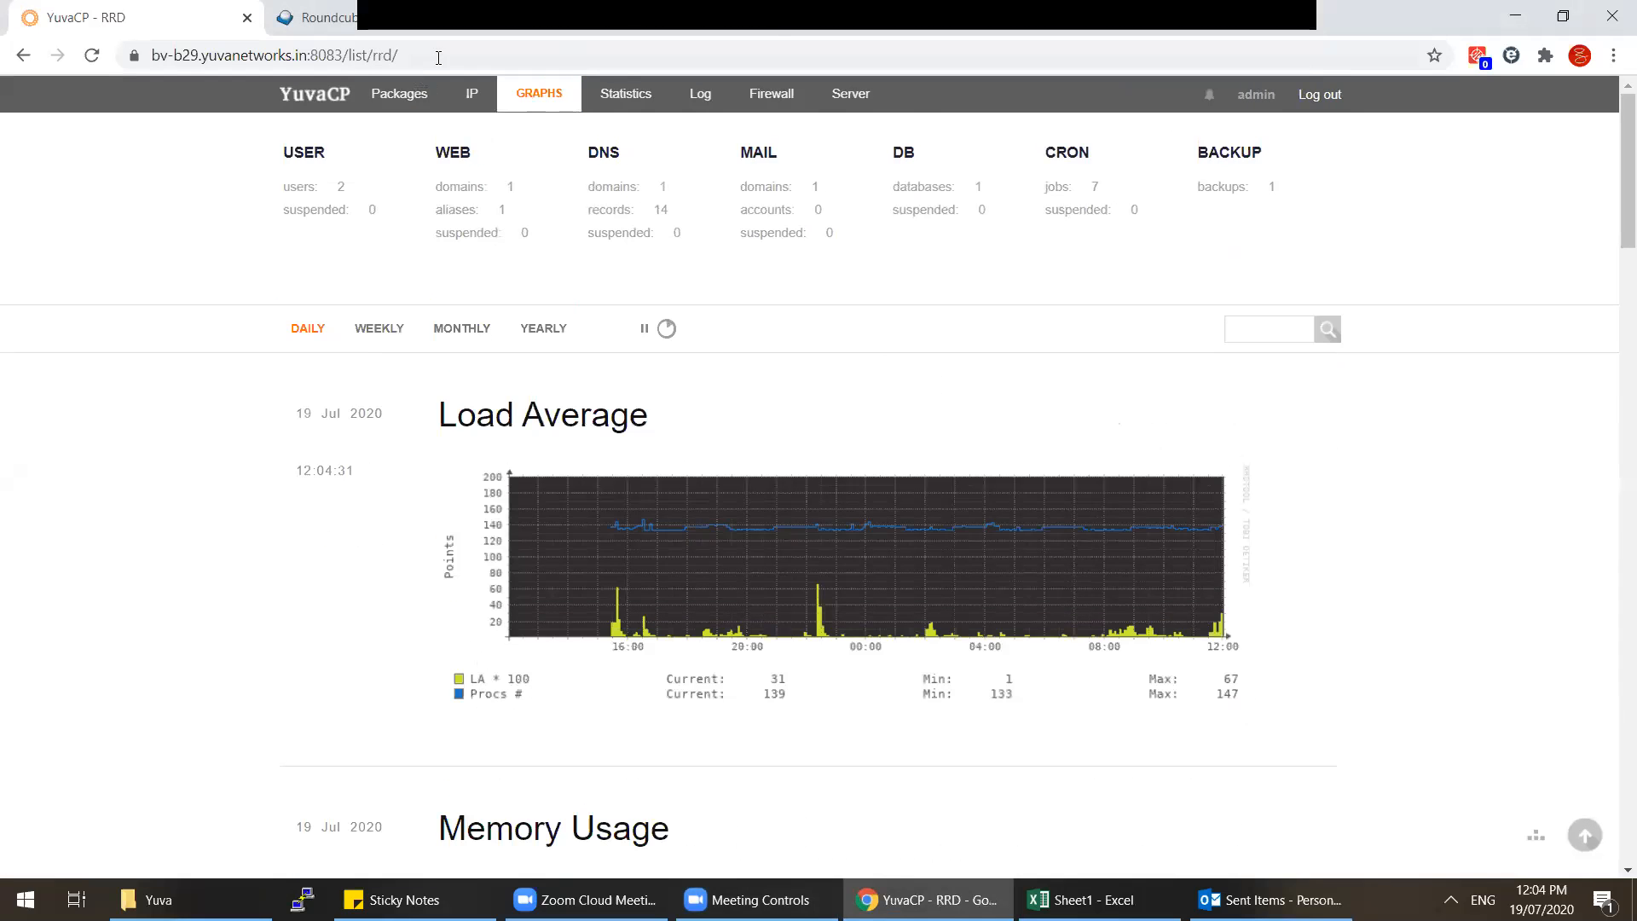
Step: Open the Firewall list and edit the SSH rule on port 22
left_click(786, 104)
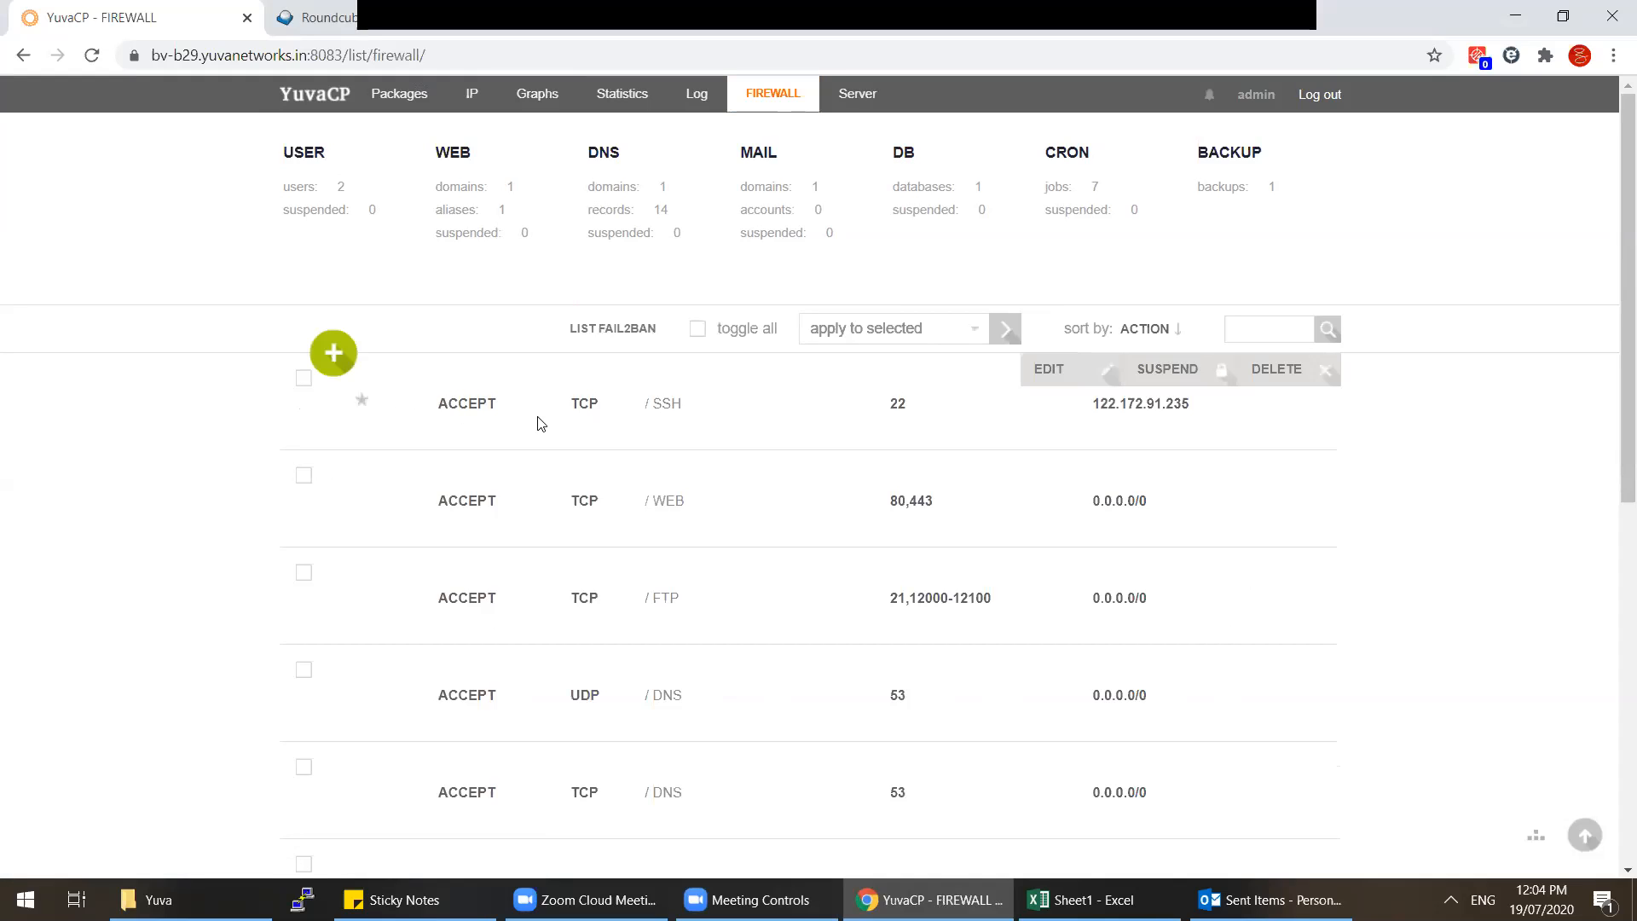
left_click_drag(684, 411, 631, 412)
left_click_drag(1190, 404, 1105, 404)
left_click(1056, 369)
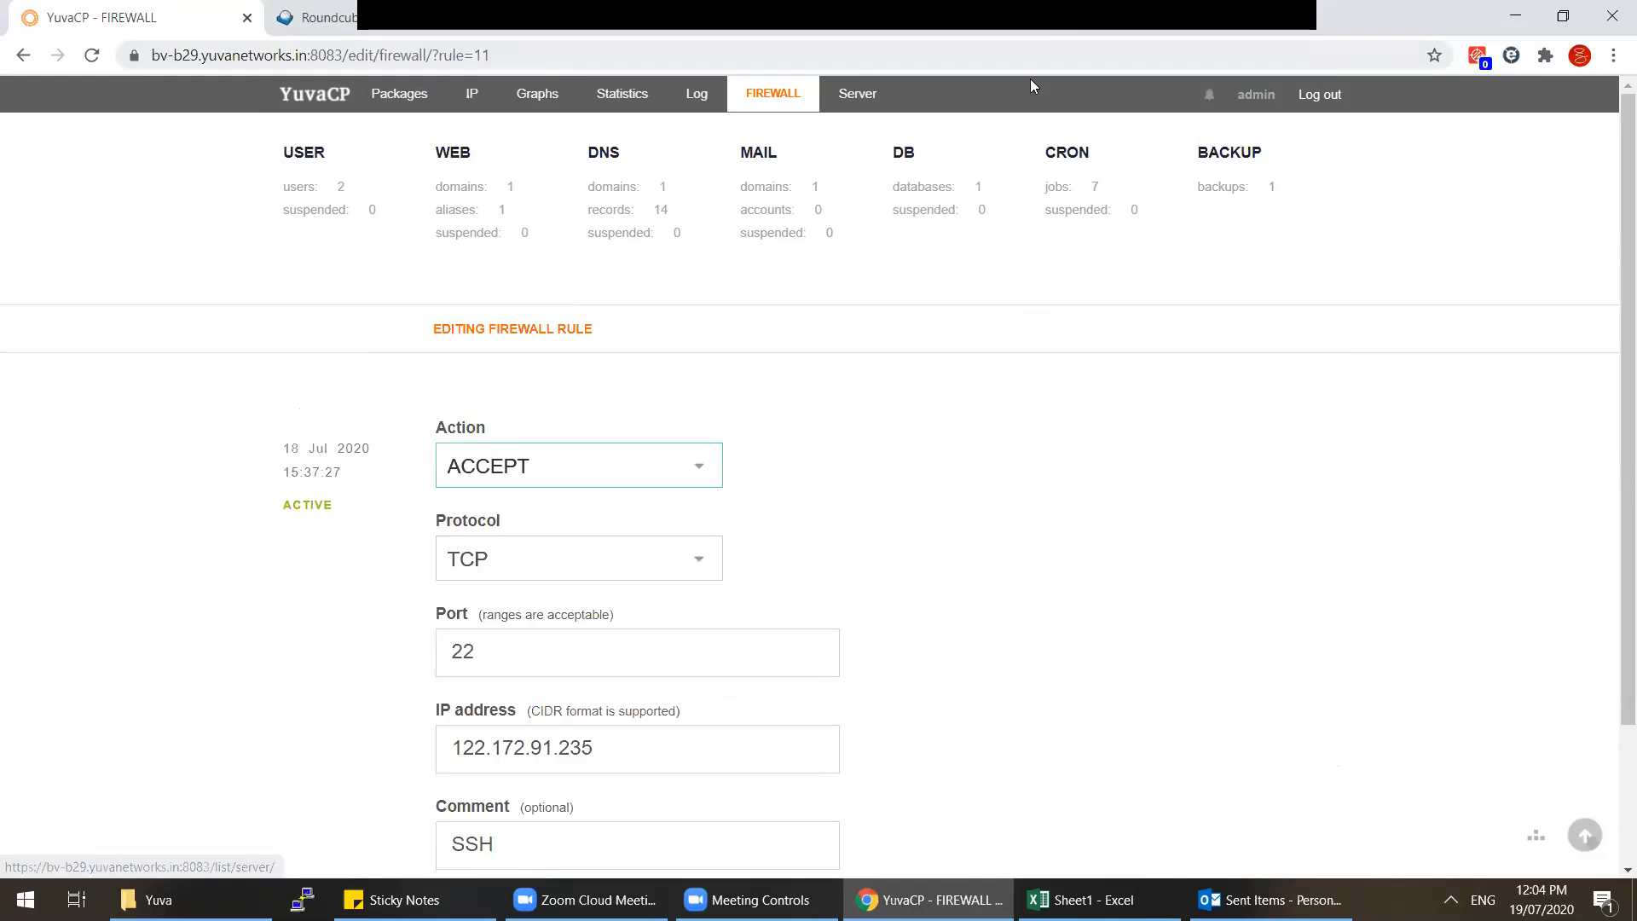
Step: Look up and copy the current public IP 122.172.19.24 with a 'what is my ip' search
key("ctrl+t")
type("what")
key("Return")
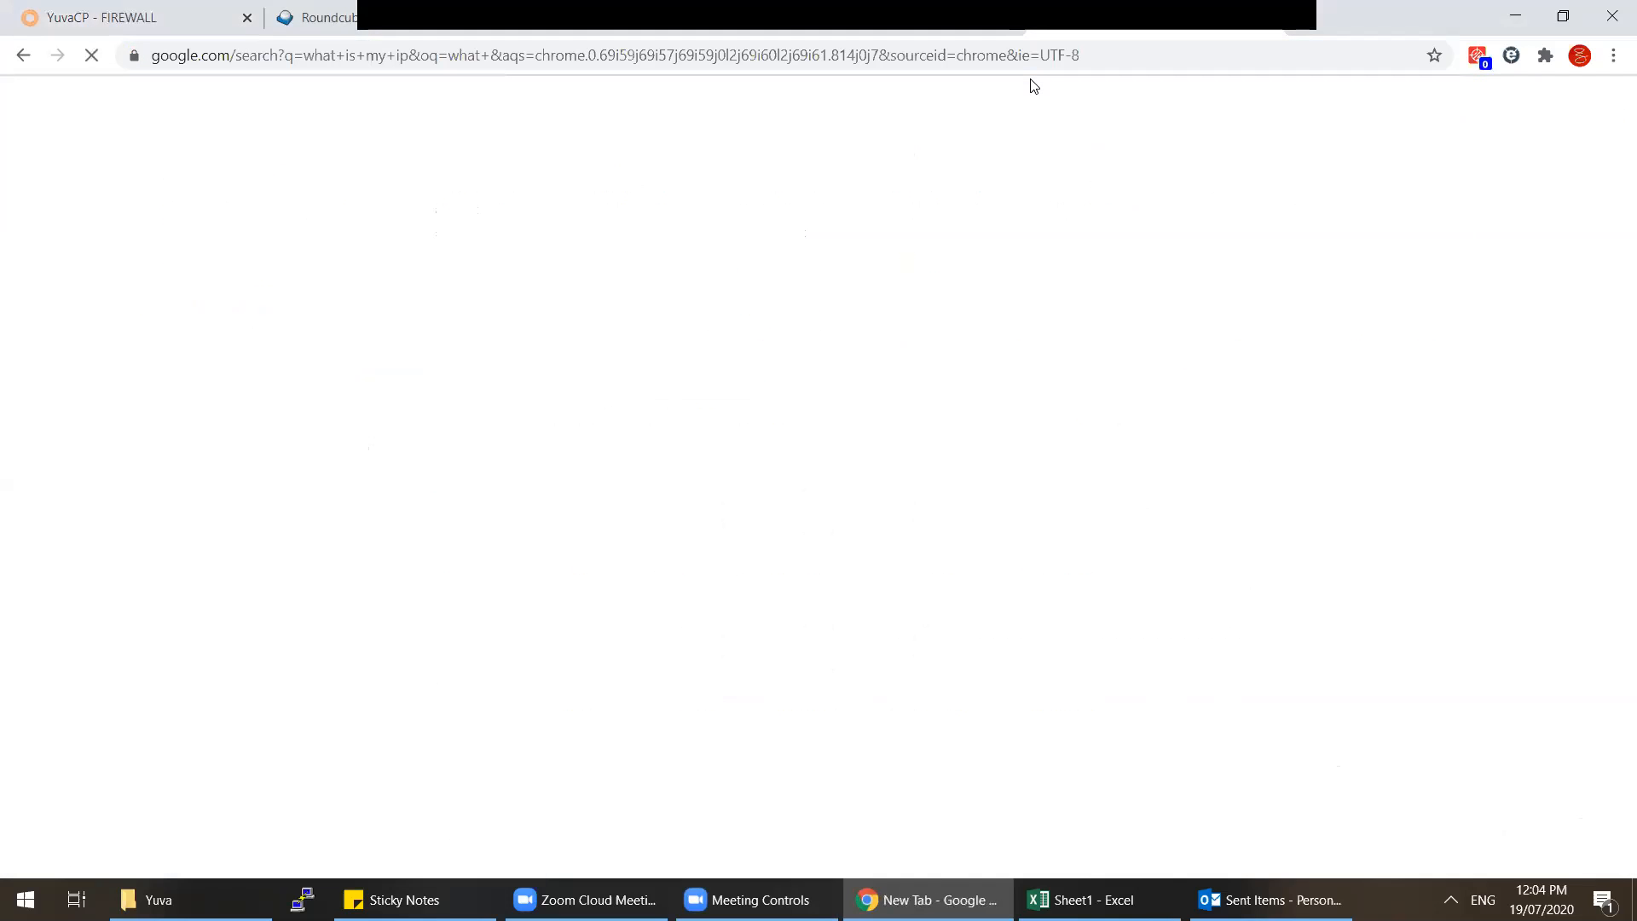
left_click_drag(349, 357, 216, 357)
key("ctrl+c")
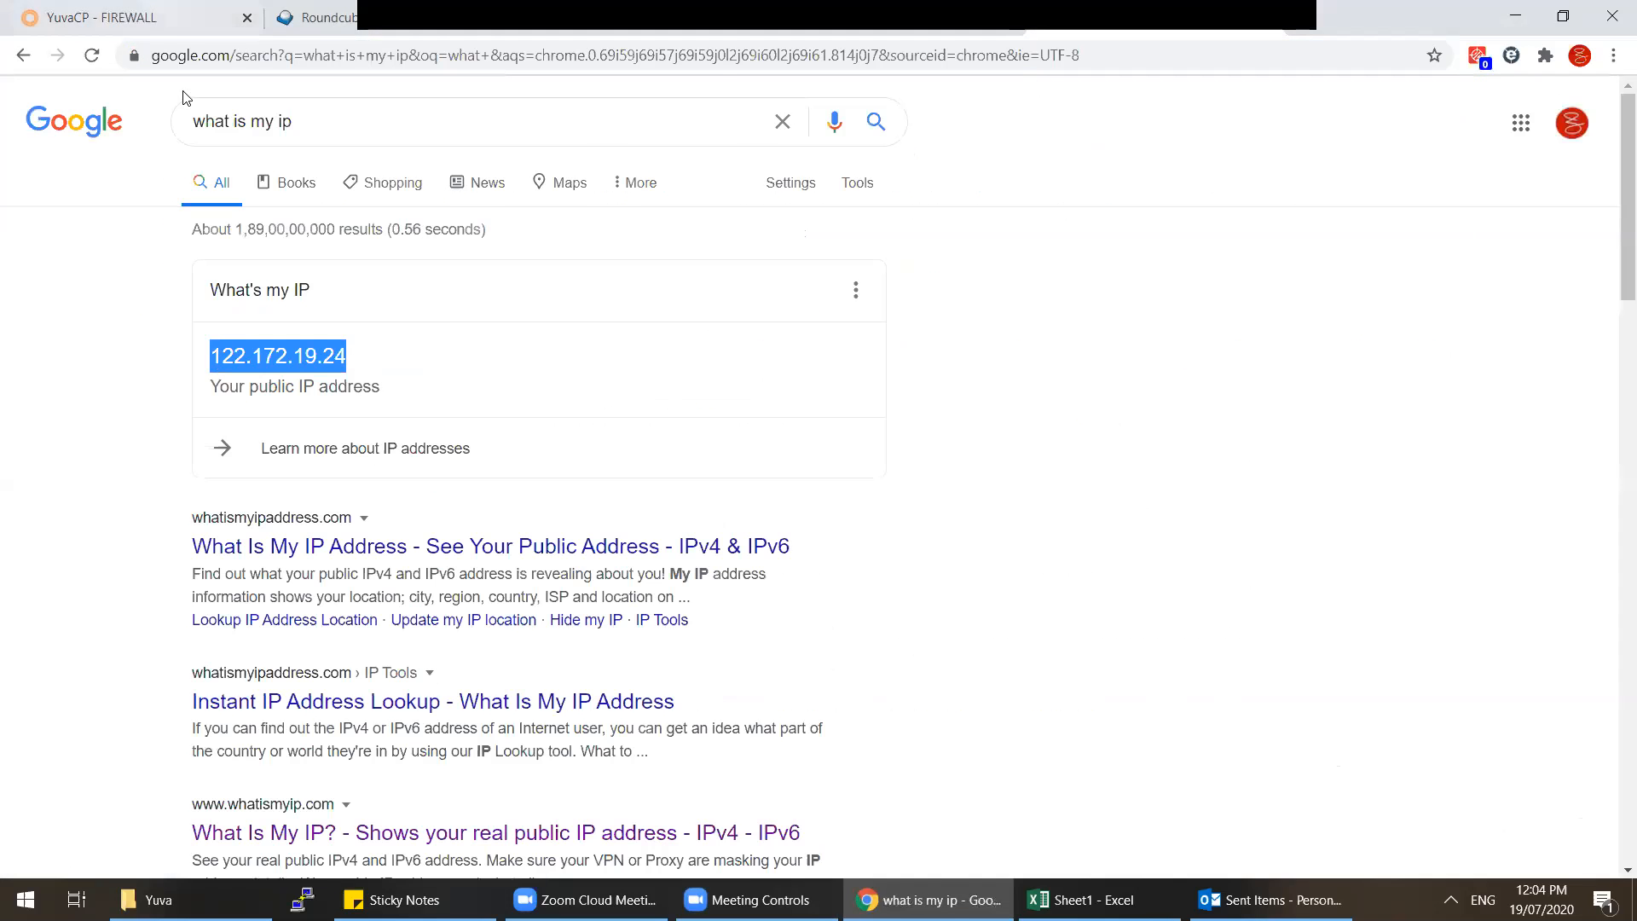
Step: Replace the SSH rule's old IP address with 122.172.19.24 and save the rule
left_click(158, 17)
scroll(715, 727, "down", 3)
left_click(649, 586)
key("ctrl+a")
key("ctrl+v")
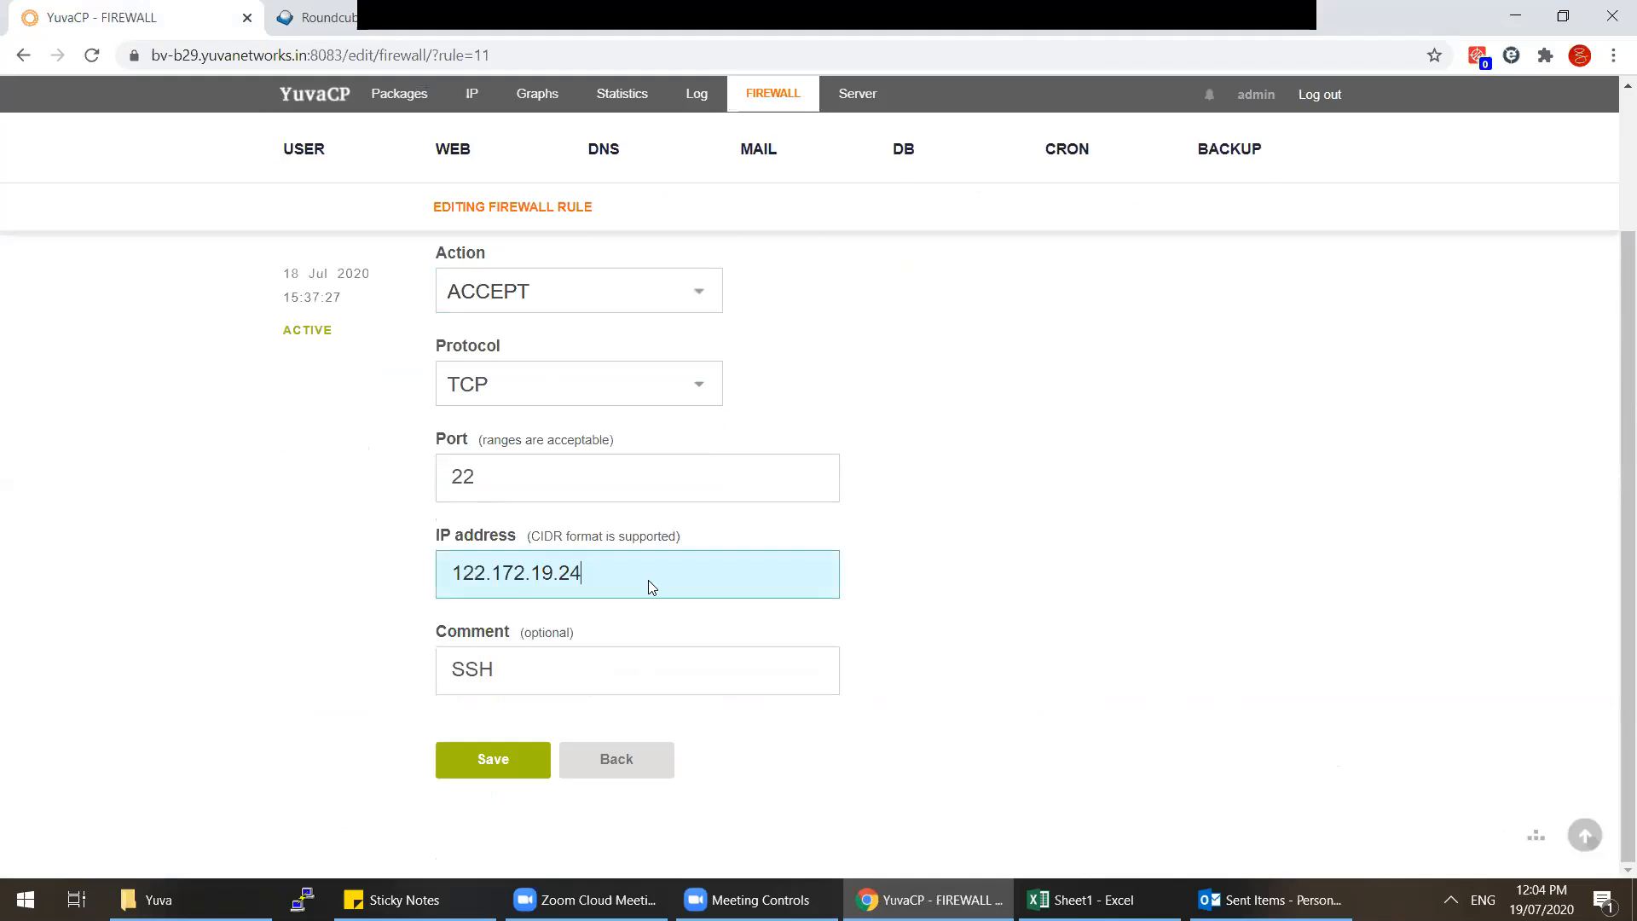
left_click(477, 761)
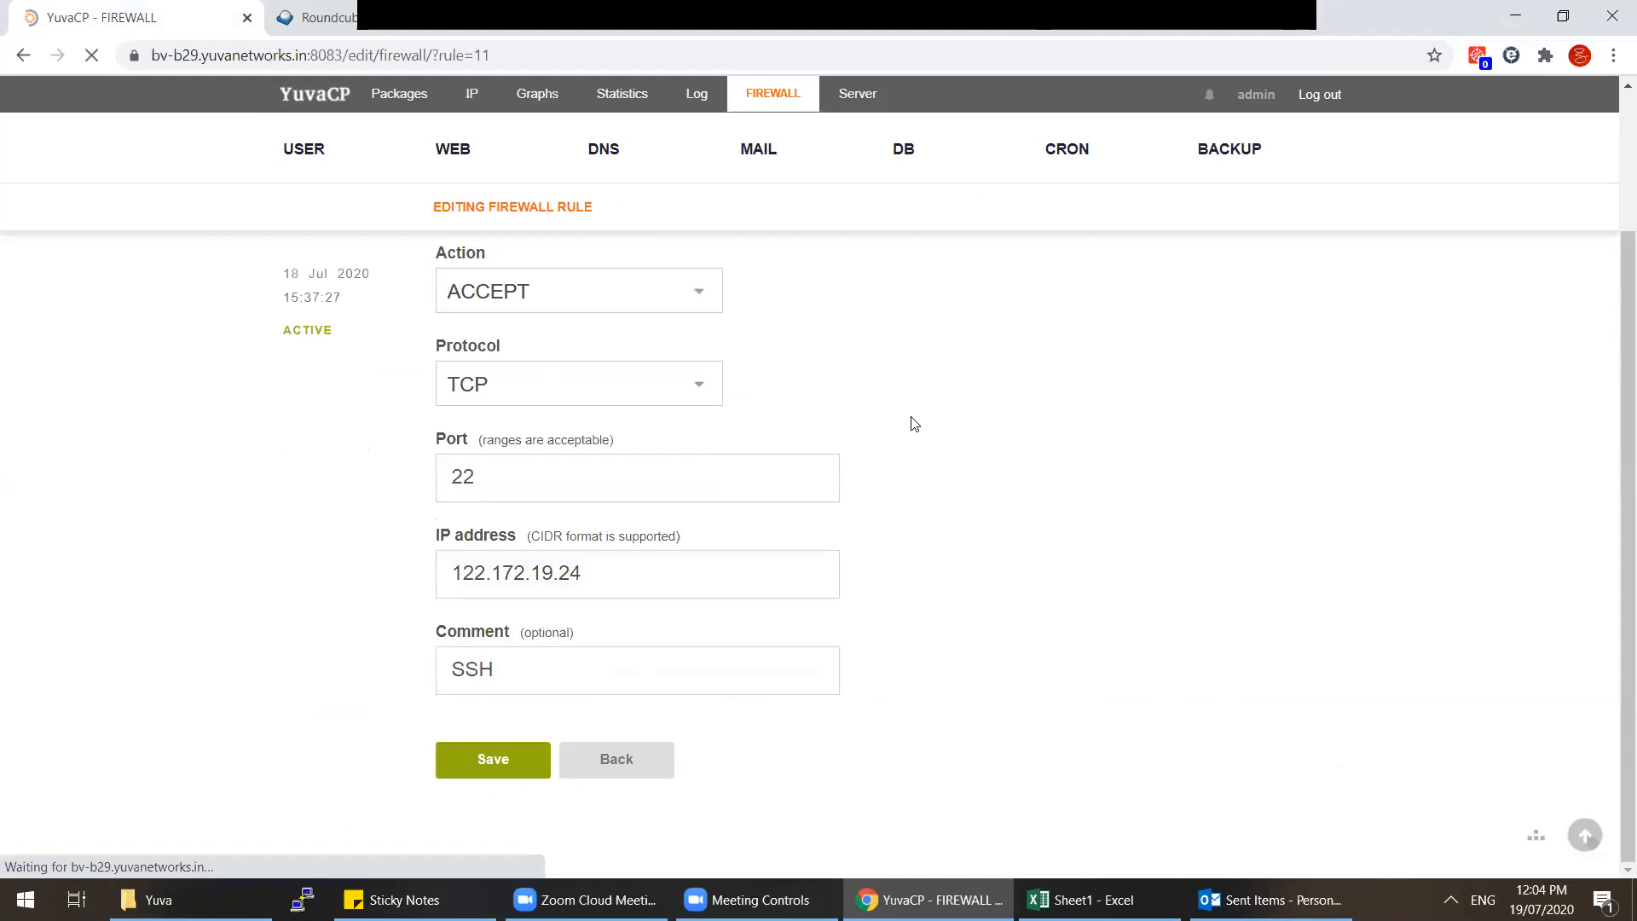
left_click(759, 100)
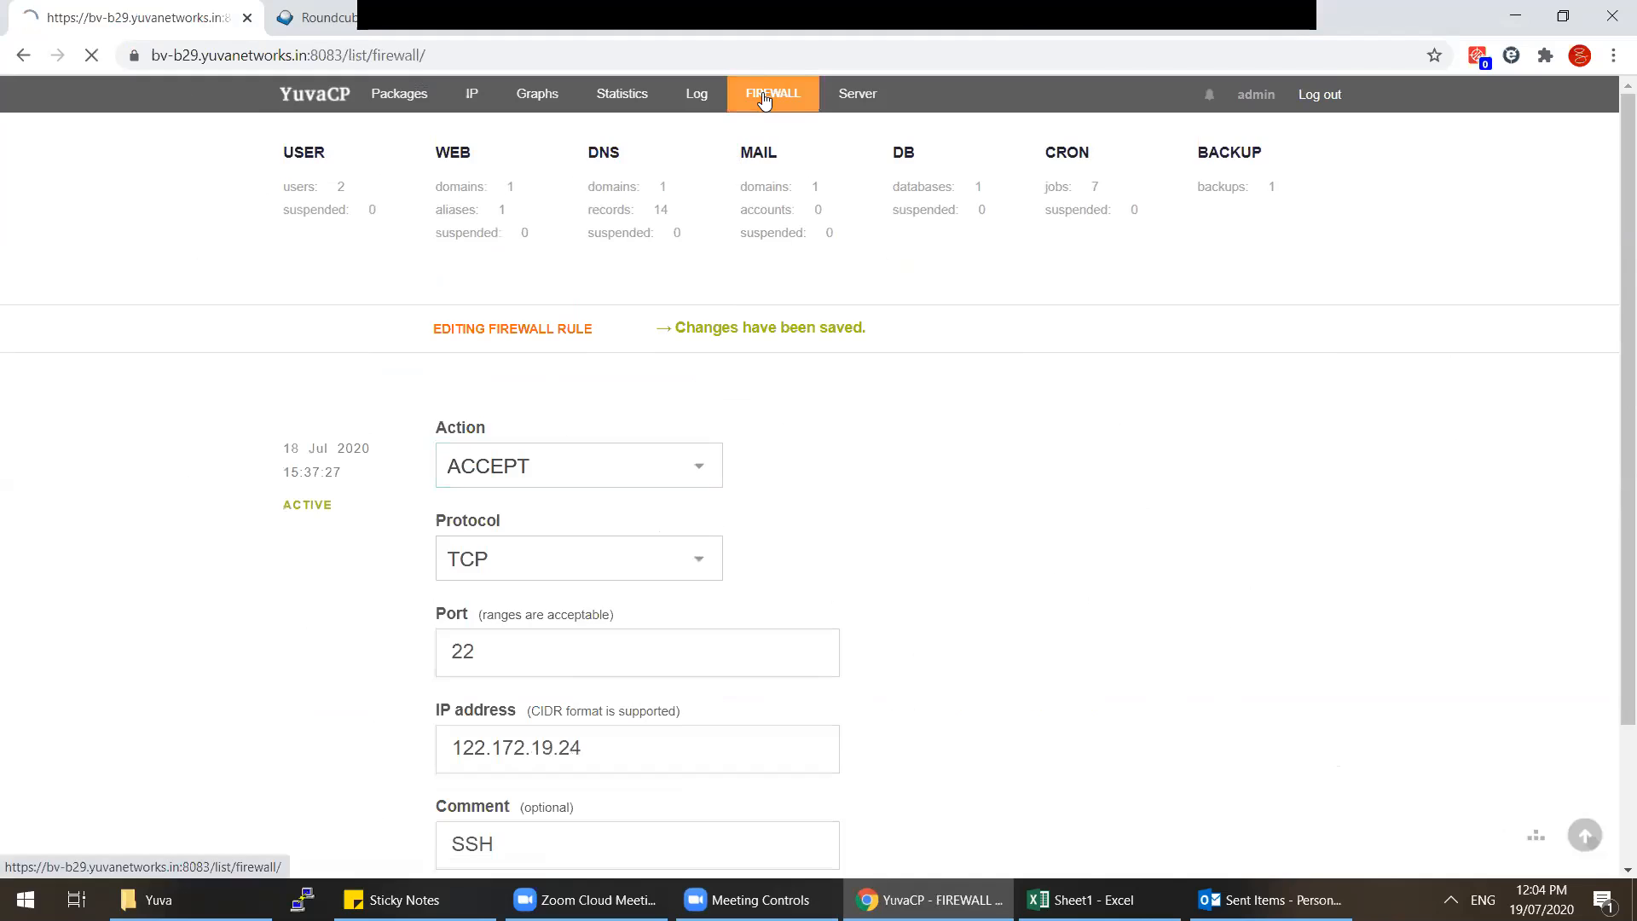
left_click(303, 900)
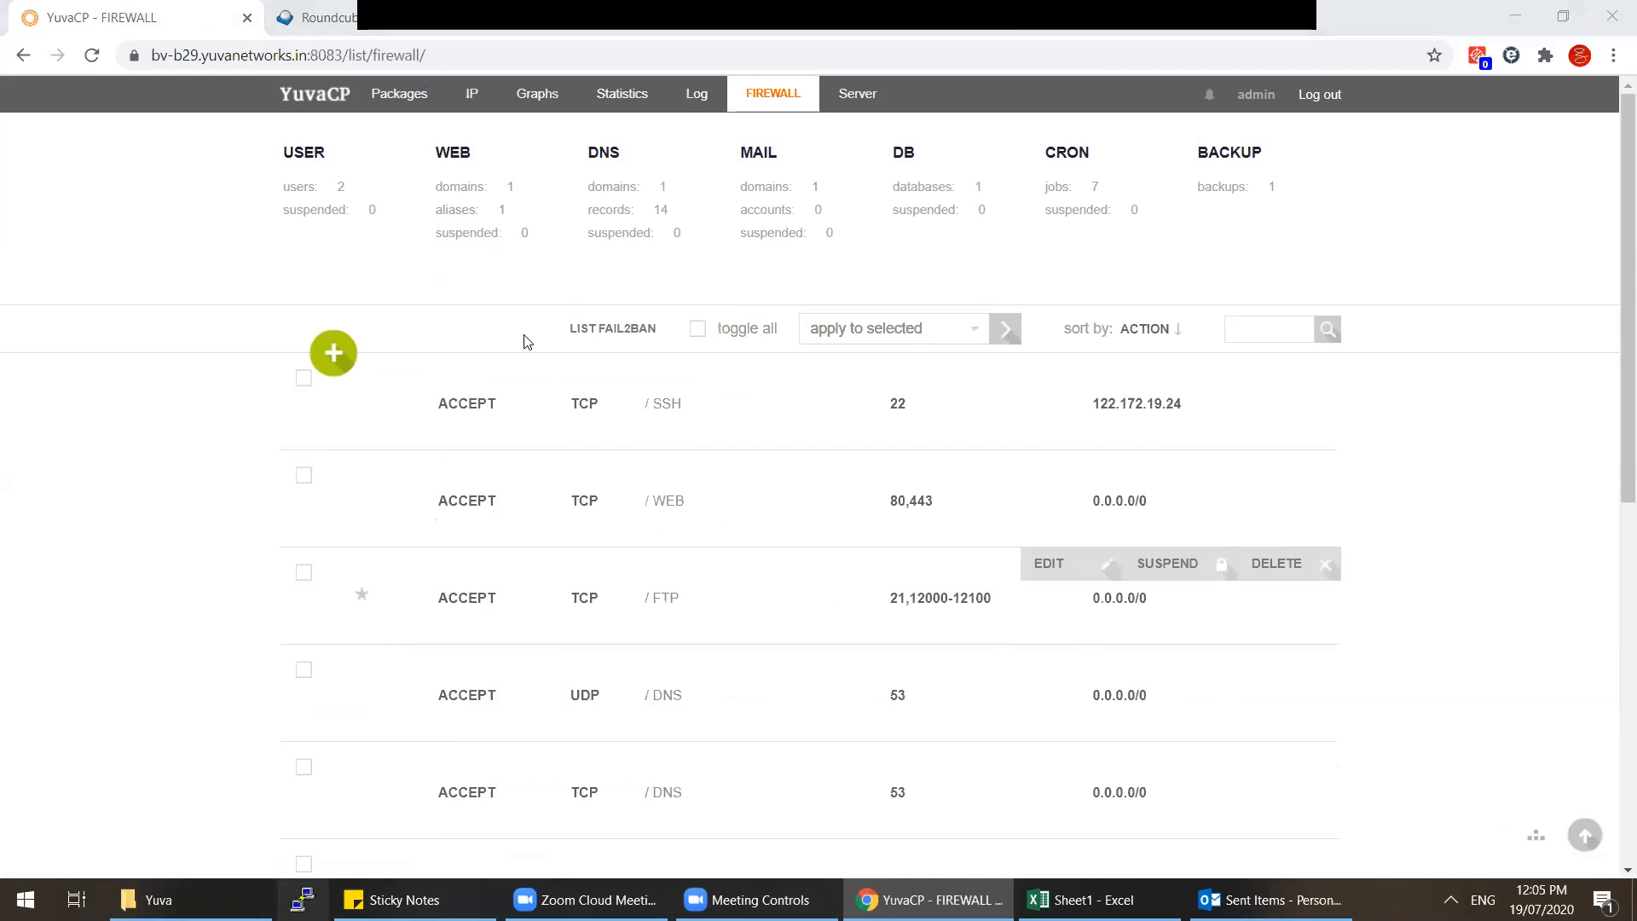
Step: Connect PuTTY to host 103.214.132.42 on port 22
type("103.214.1")
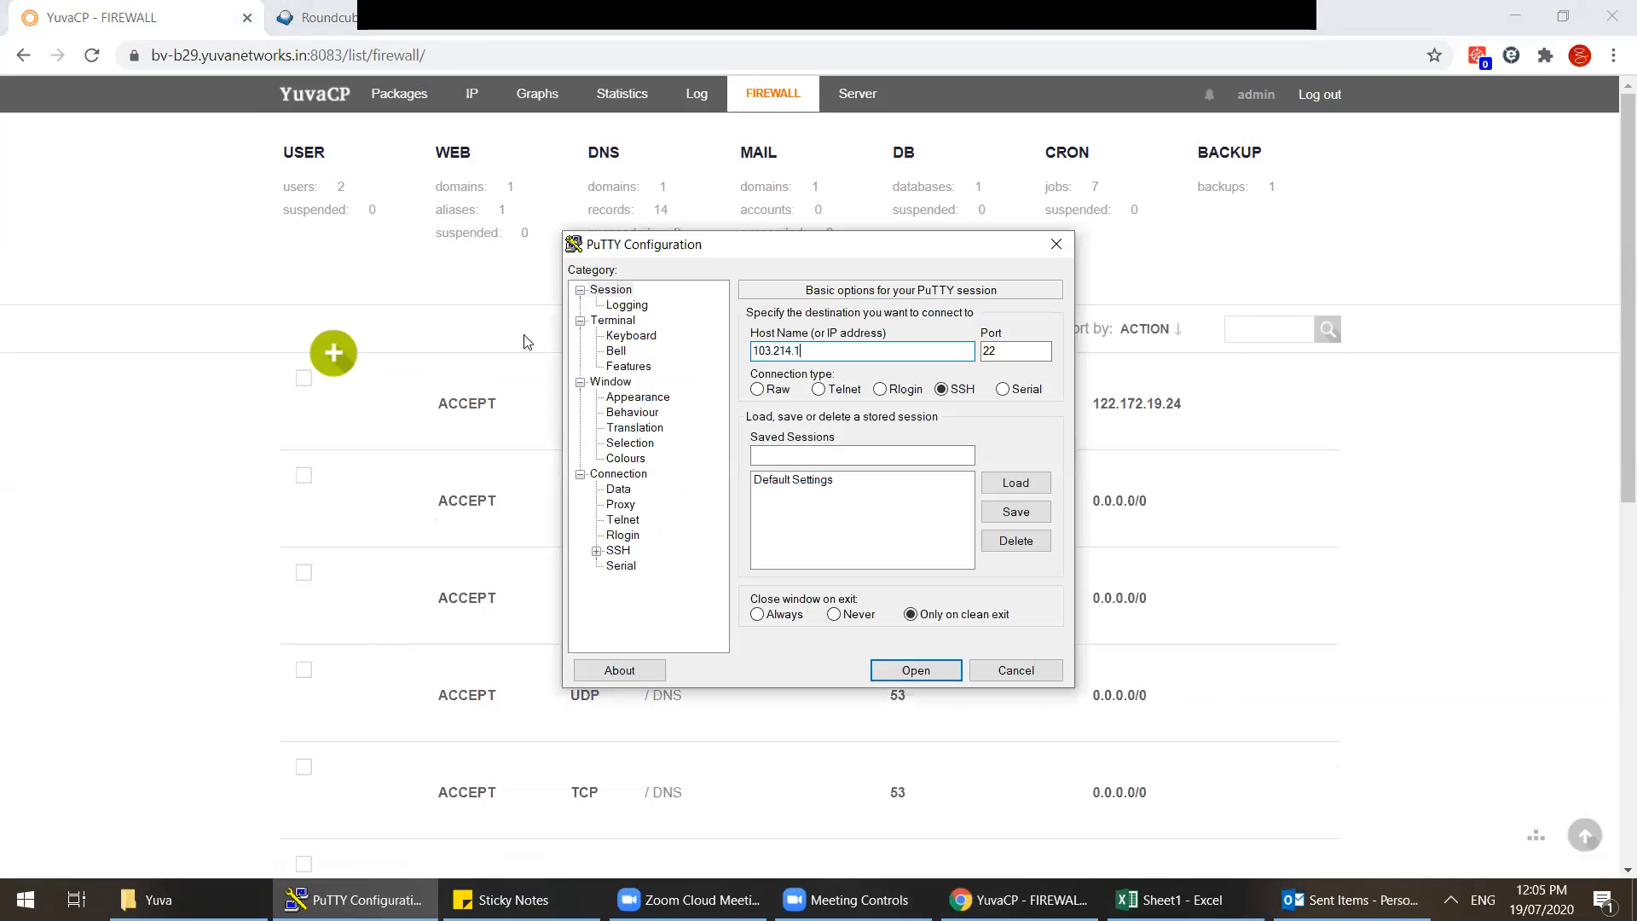
type("32.")
left_click(1351, 900)
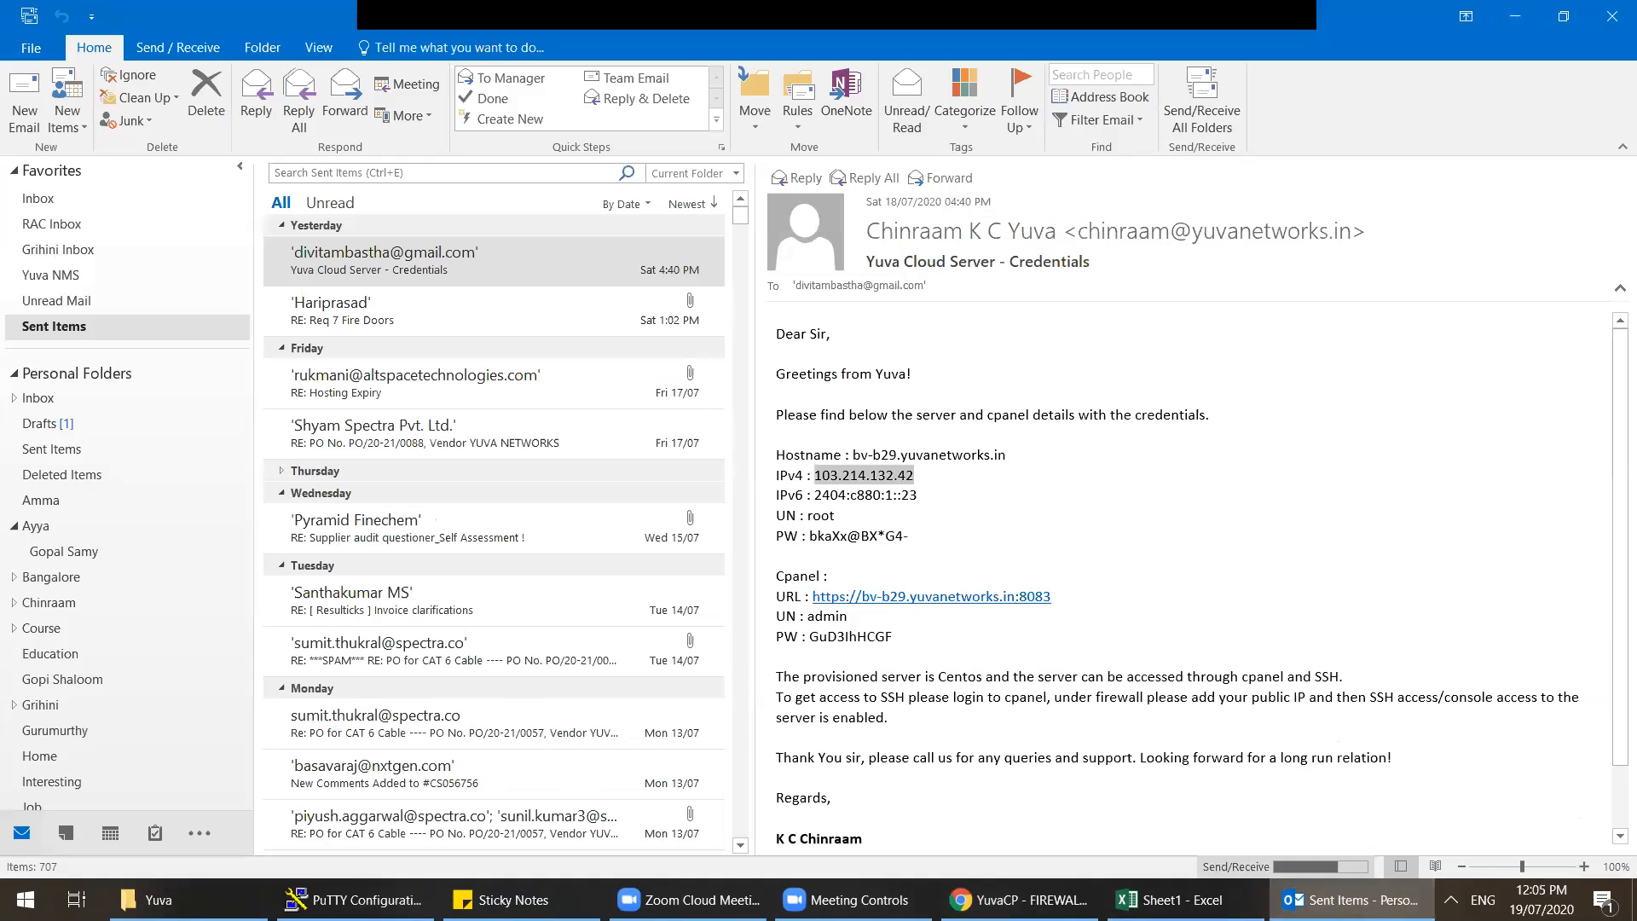
left_click(1352, 900)
type("42")
left_click(918, 667)
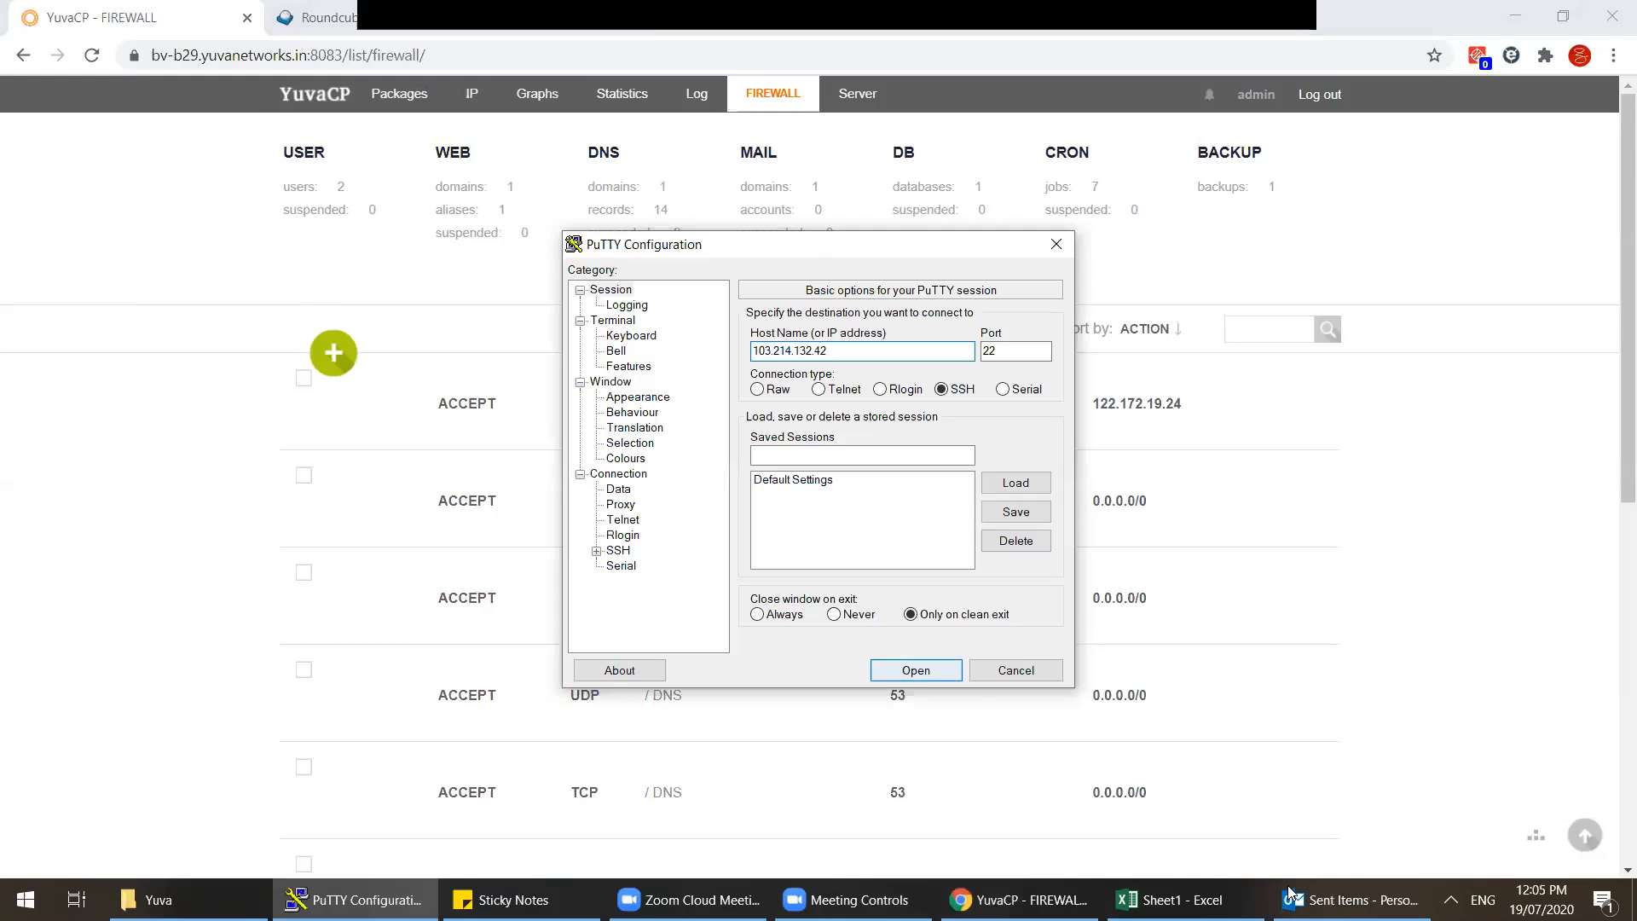
Step: Log in as root using the password from the server details email
left_click(1352, 900)
left_click_drag(921, 537, 810, 537)
left_click(1352, 899)
type("root")
key("Return")
key("Return")
key("Return")
key("Return")
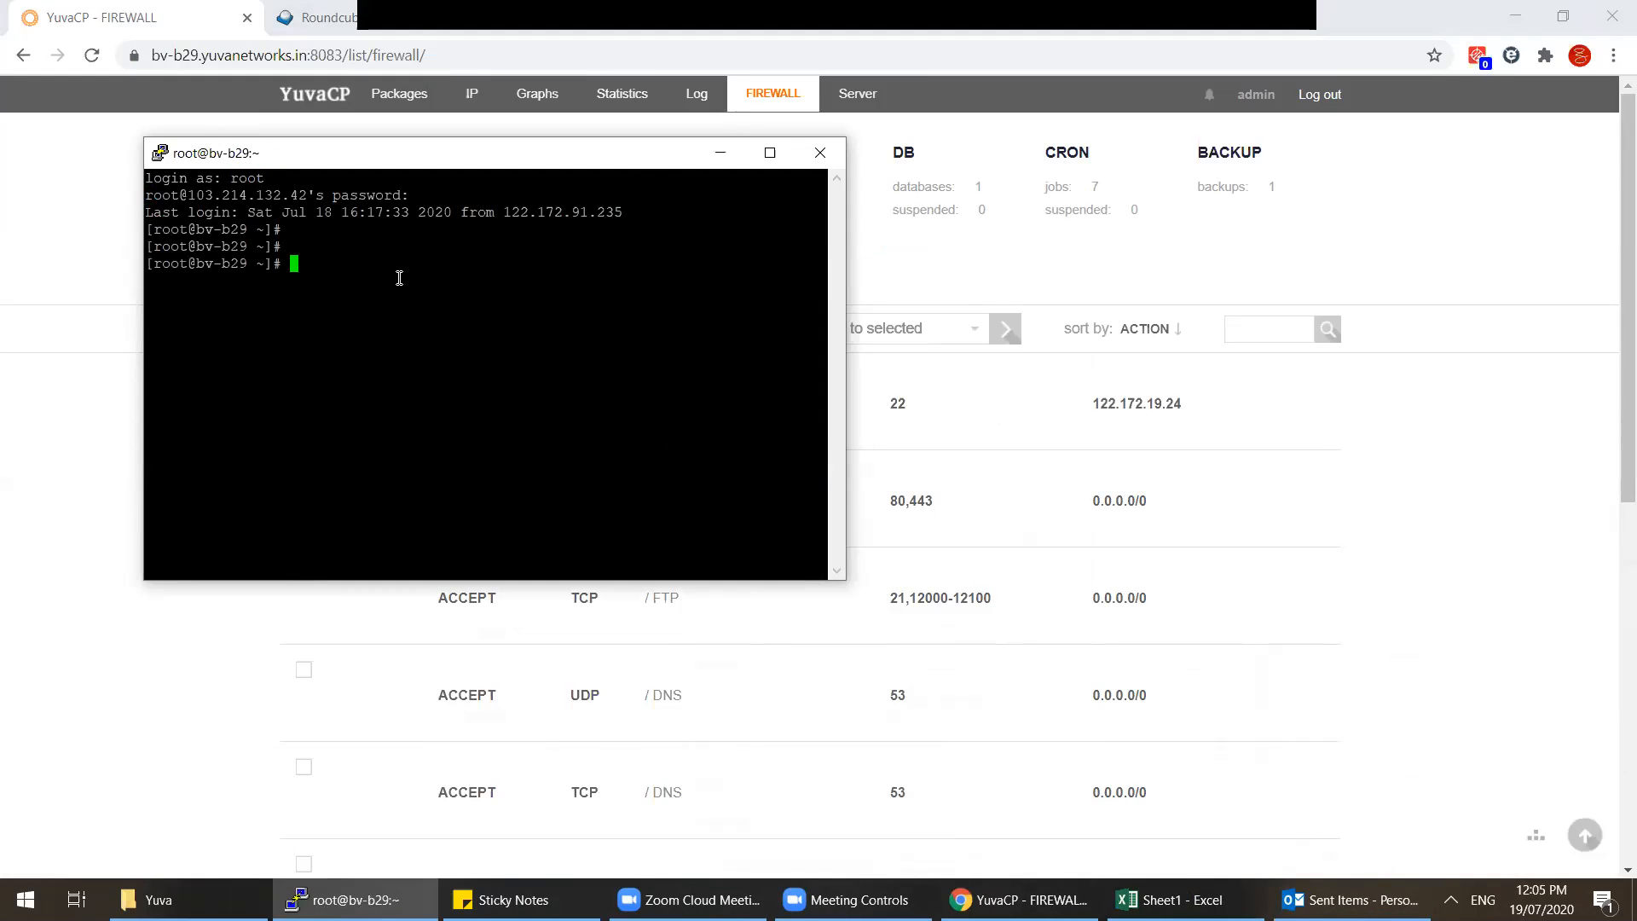
Step: Change into the hosting user's web folder under /home and list the website directories
type("cd /ho")
key("Tab")
key("Tab")
key("Tab")
key("Tab")
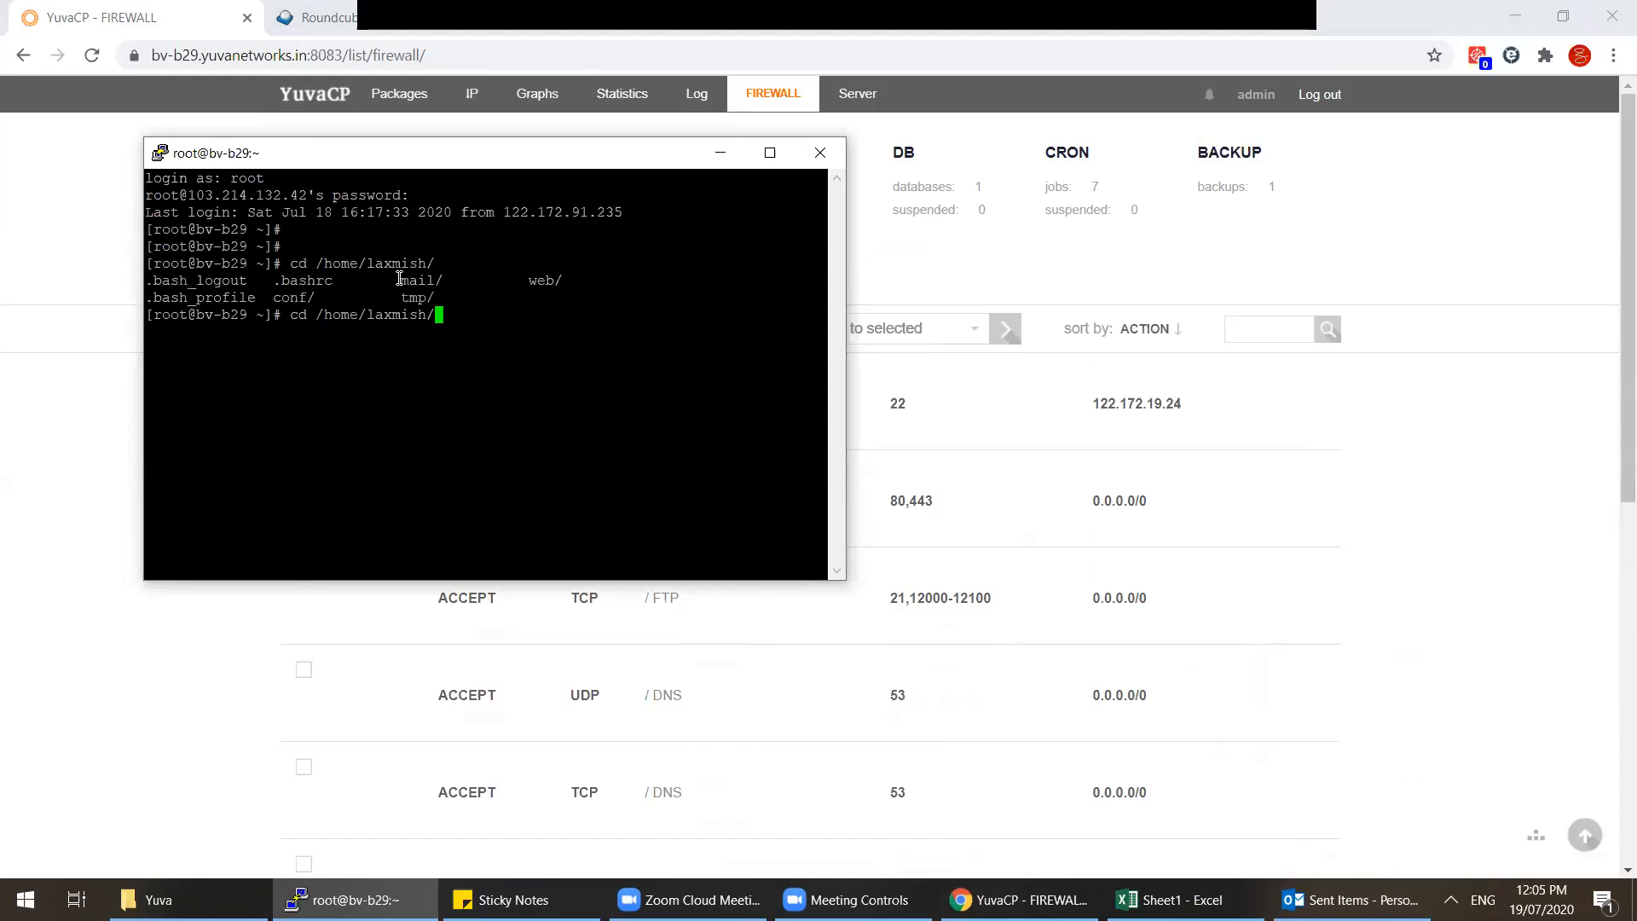
type("we")
Step: Enter divit-tech.com's public_html folder and list its files
key("Tab")
key("Tab")
key("Tab")
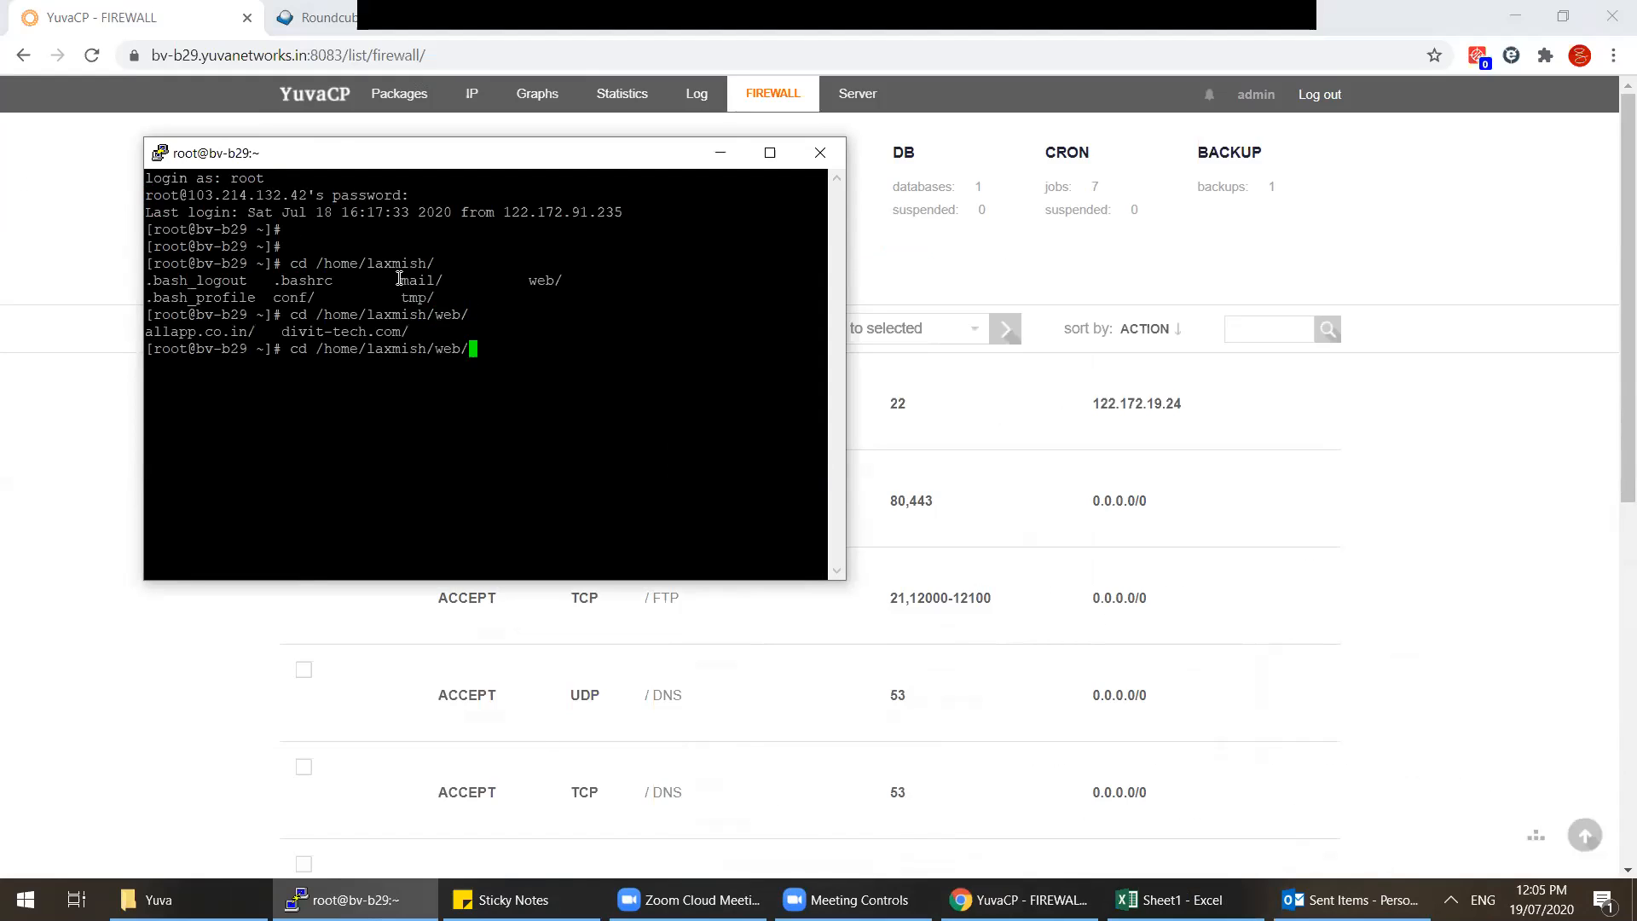
key("Return")
type("ls")
key("Return")
type("cd d")
key("Tab")
key("Tab")
key("Tab")
type("pu")
key("Tab")
type("h")
key("Tab")
key("Return")
type("ls")
key("Return")
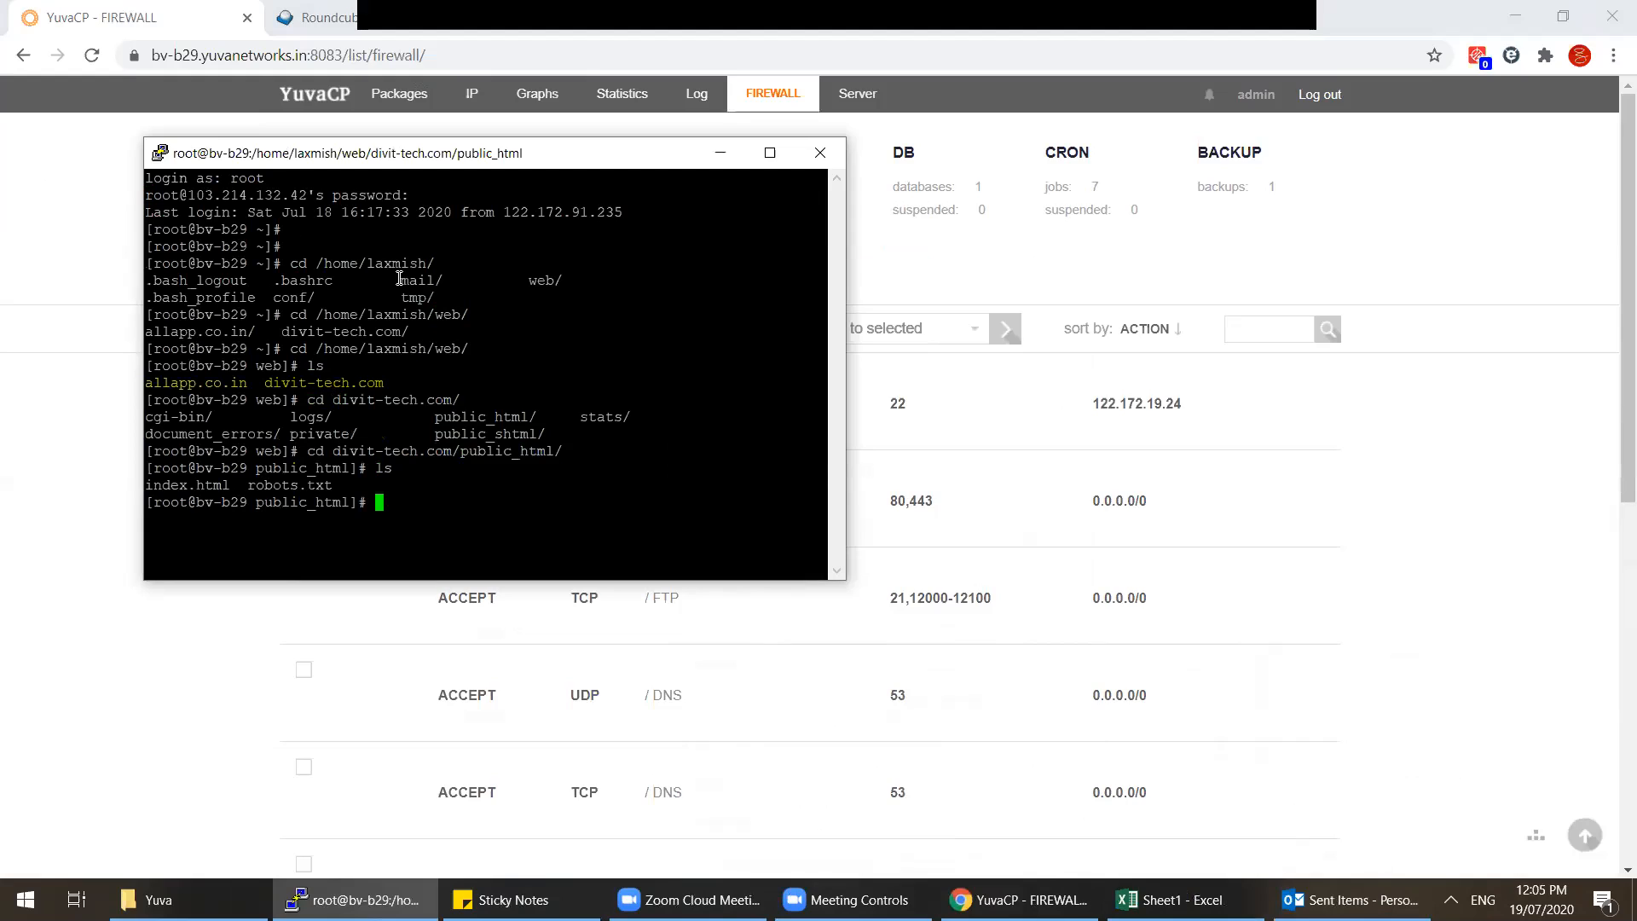
Step: From the root directory run df -h, showing /home on a 47G volume at 1% used
type("cd /")
key("Return")
key("Return")
key("Return")
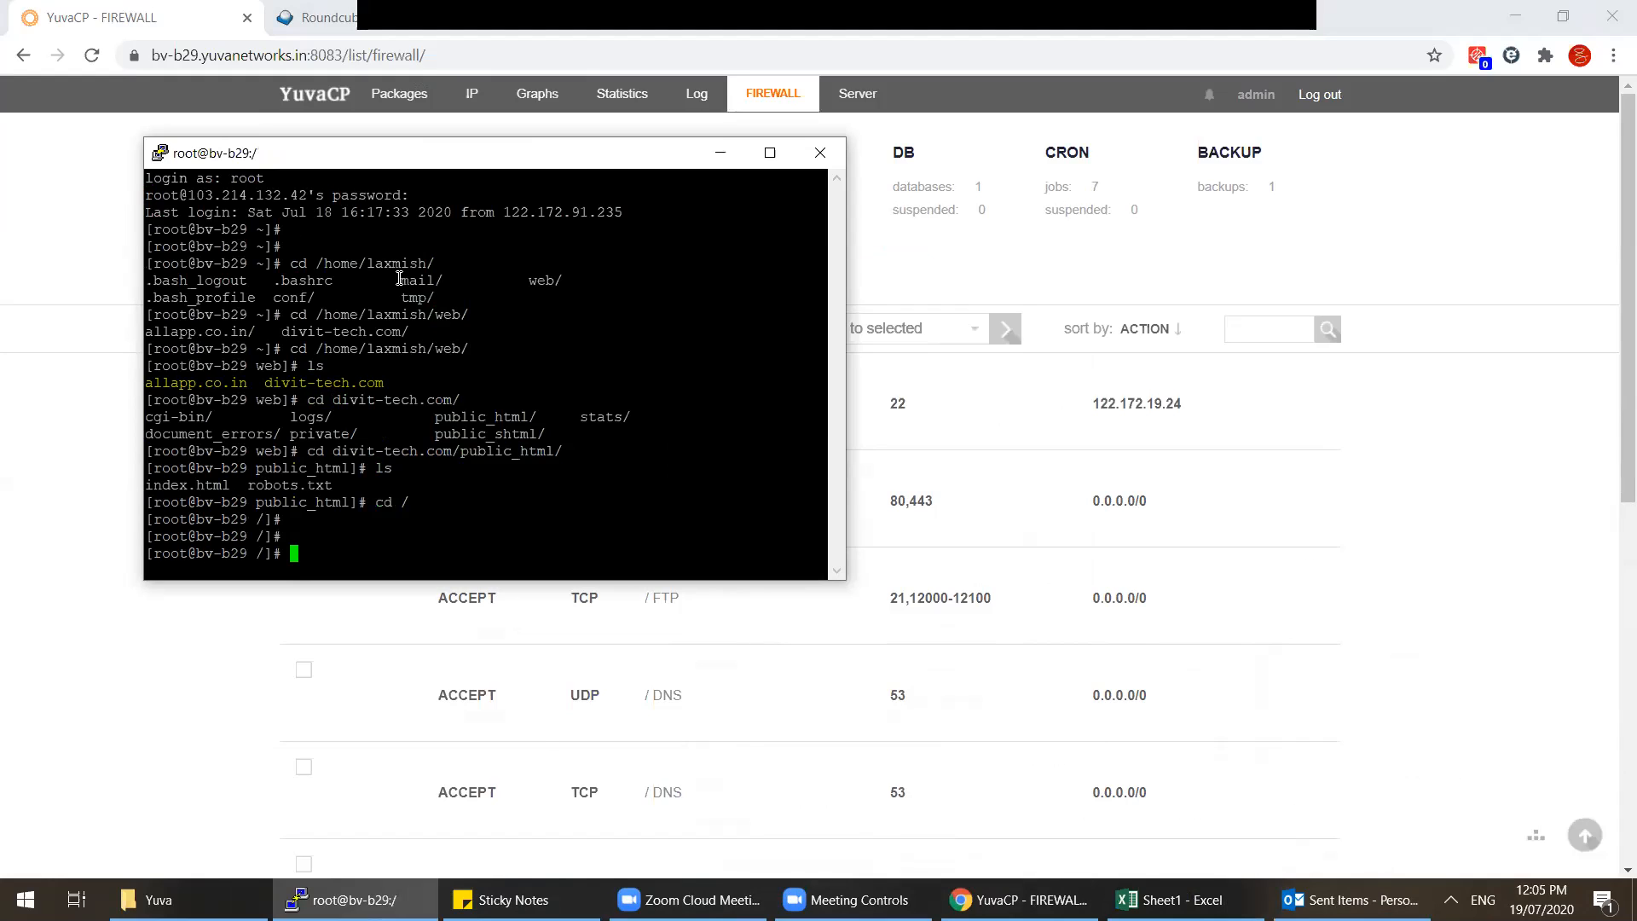
type("df -h")
key("Return")
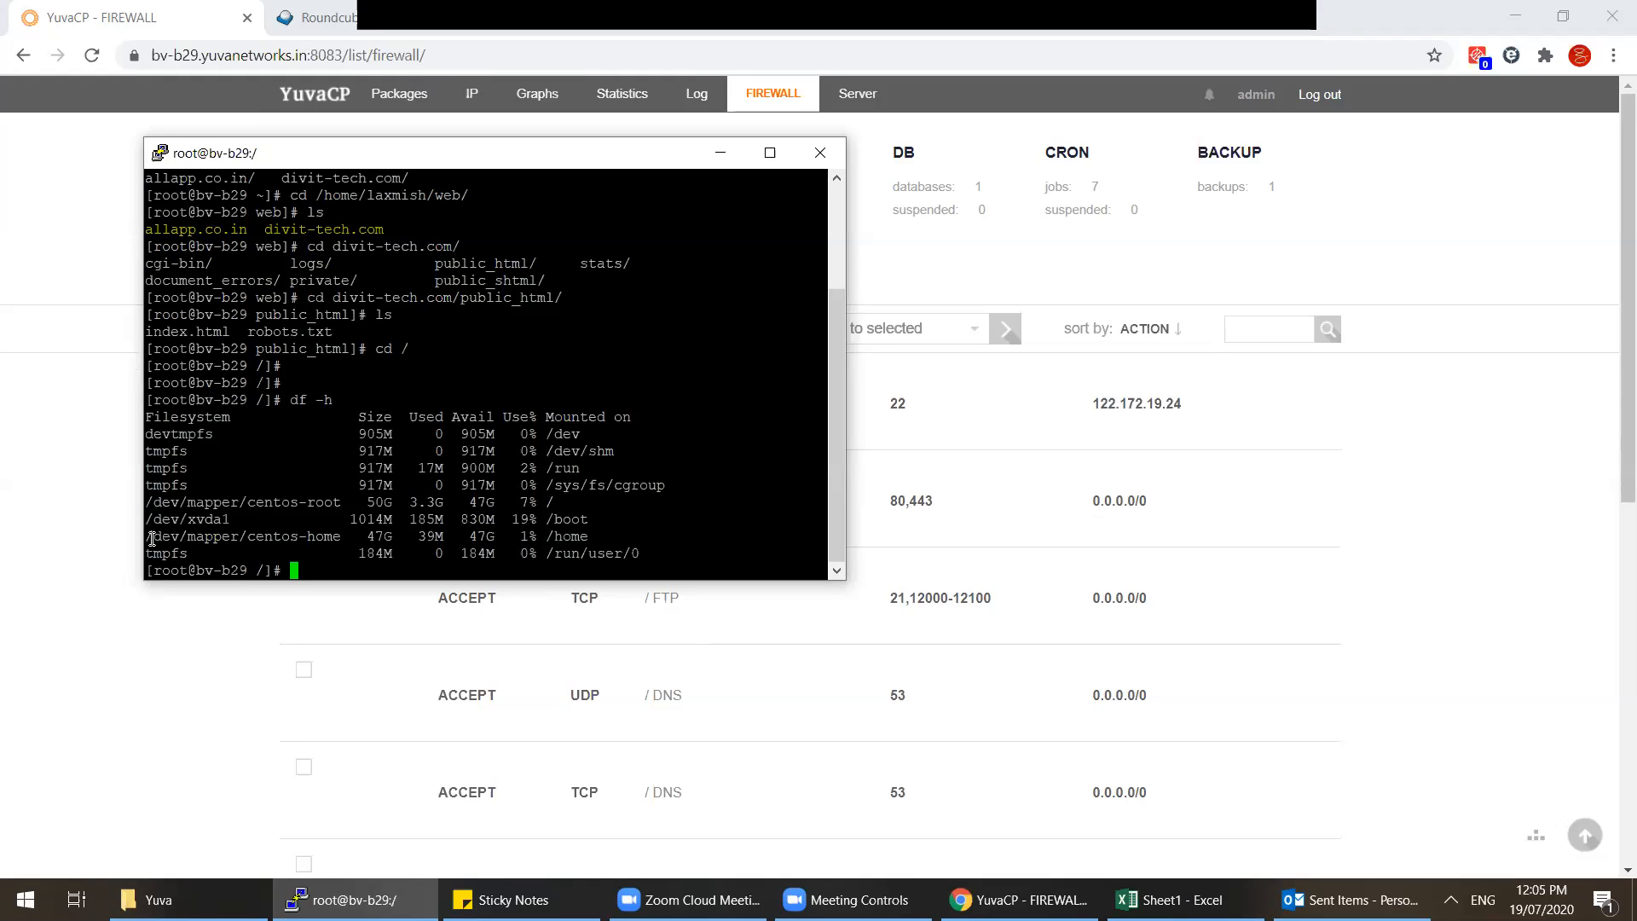
left_click_drag(151, 538, 622, 524)
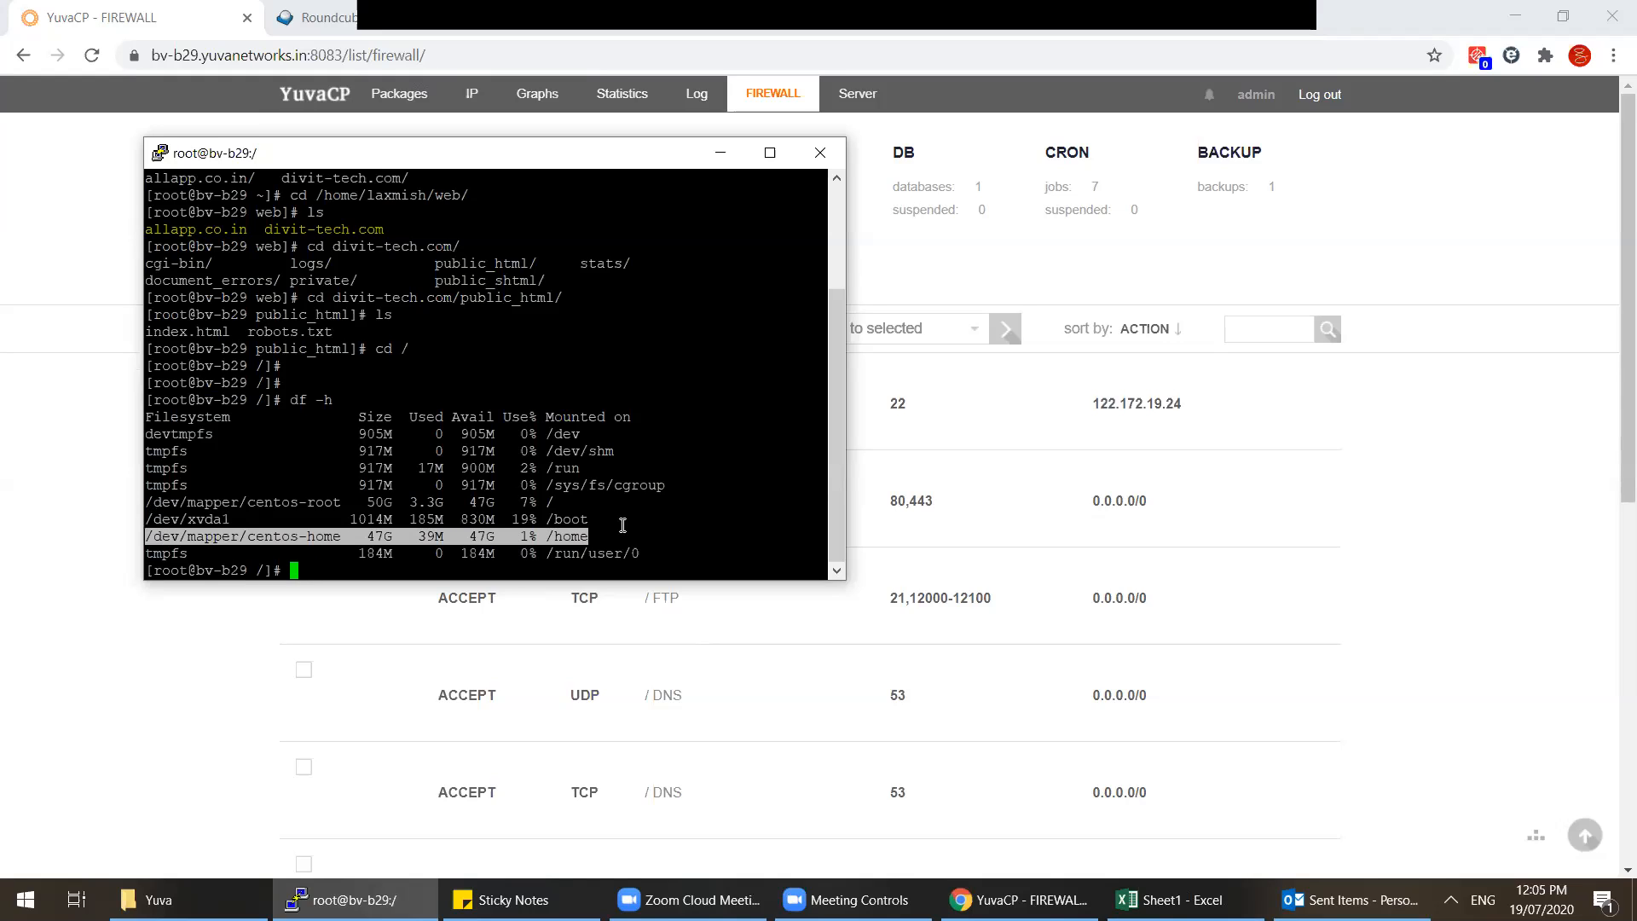
left_click(317, 565)
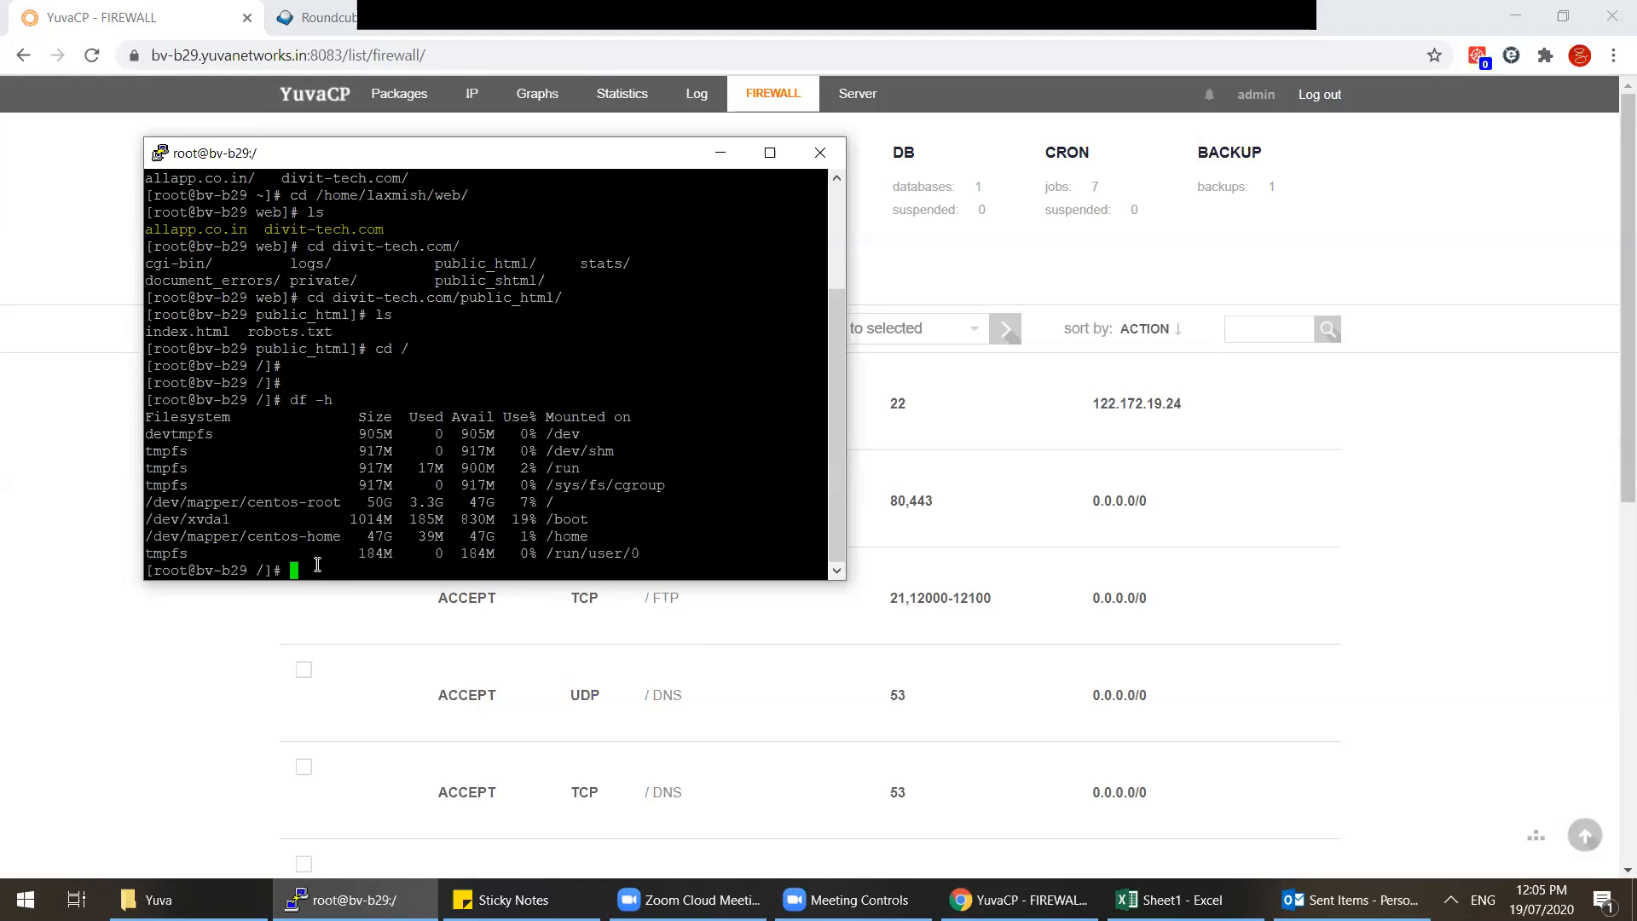
Step: List every available v- control-panel command and page through them
type("v-")
key("Tab")
key("Tab")
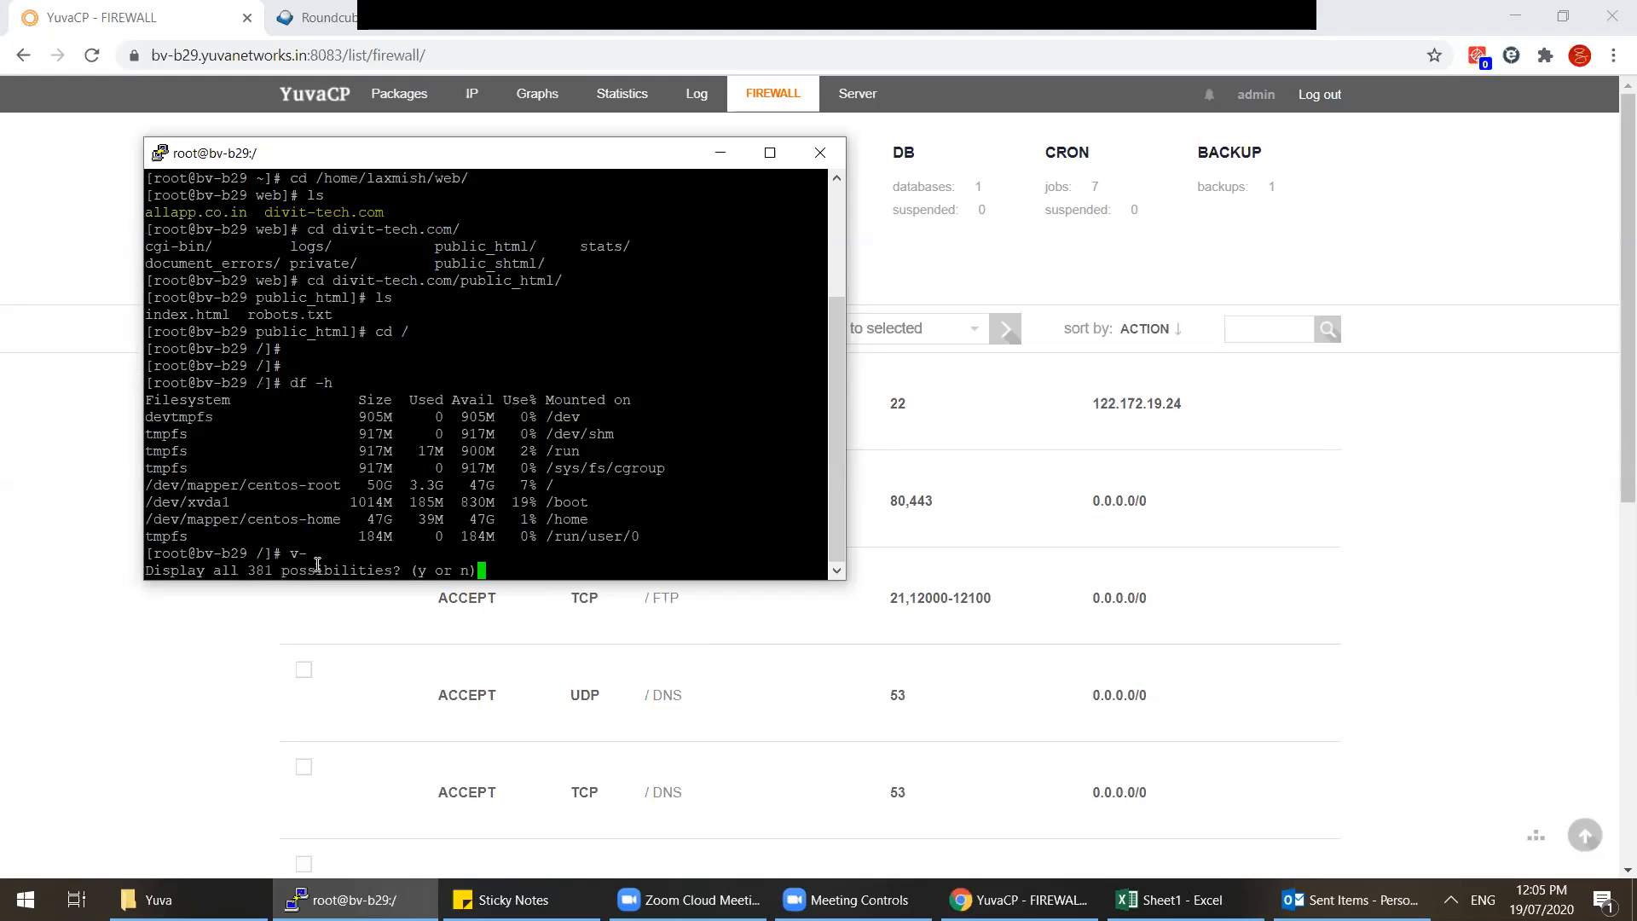
key("y")
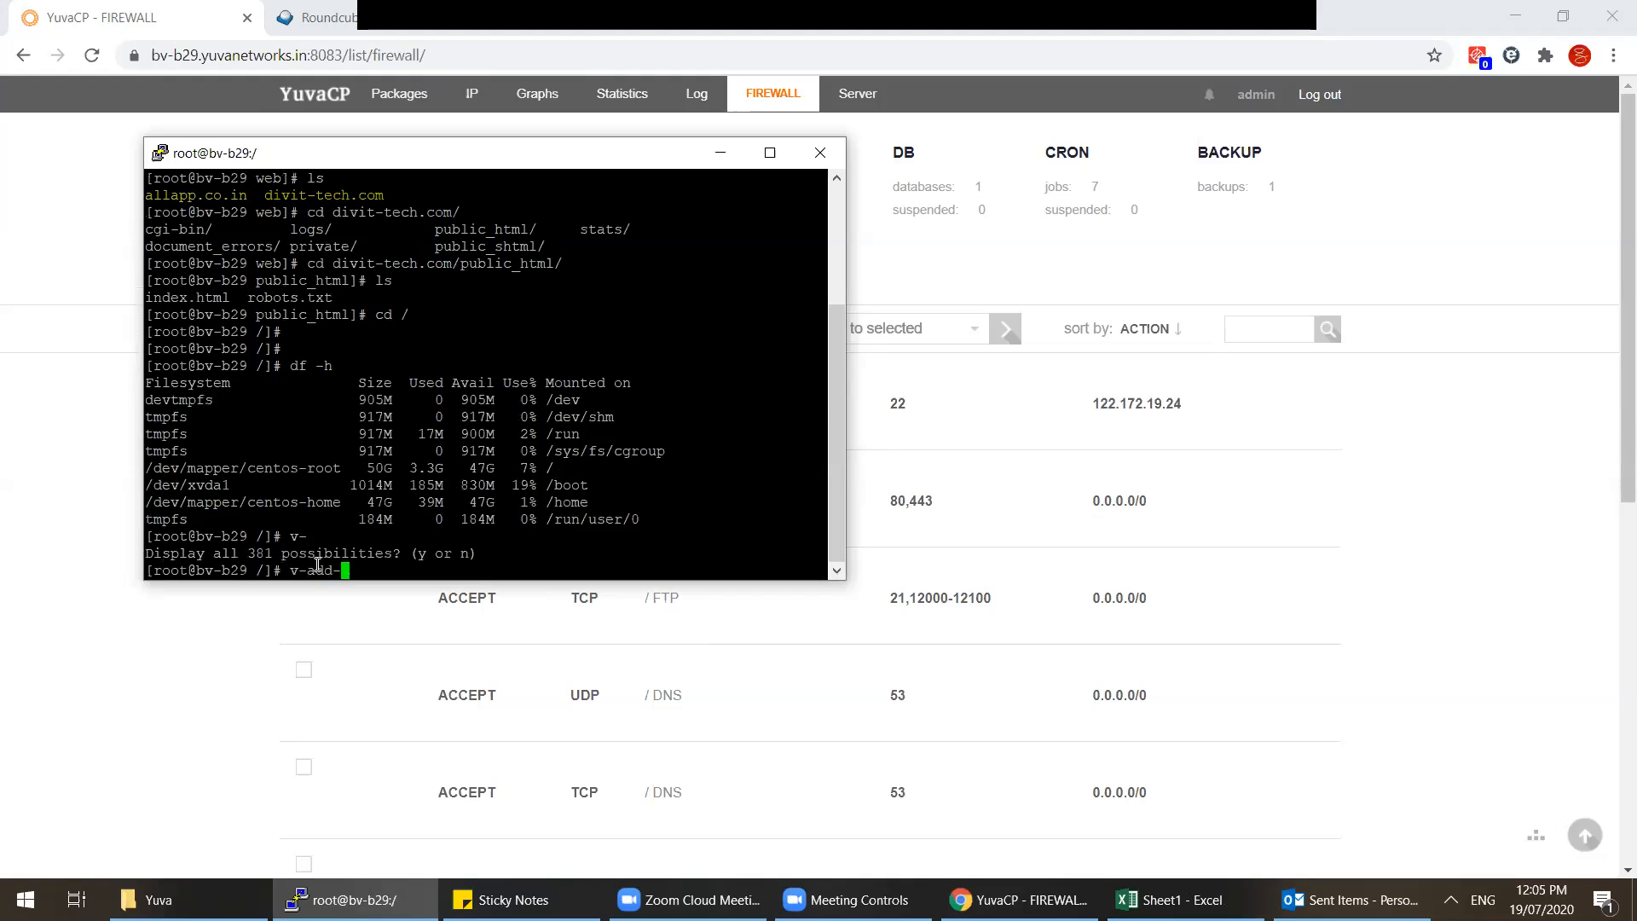
key("space")
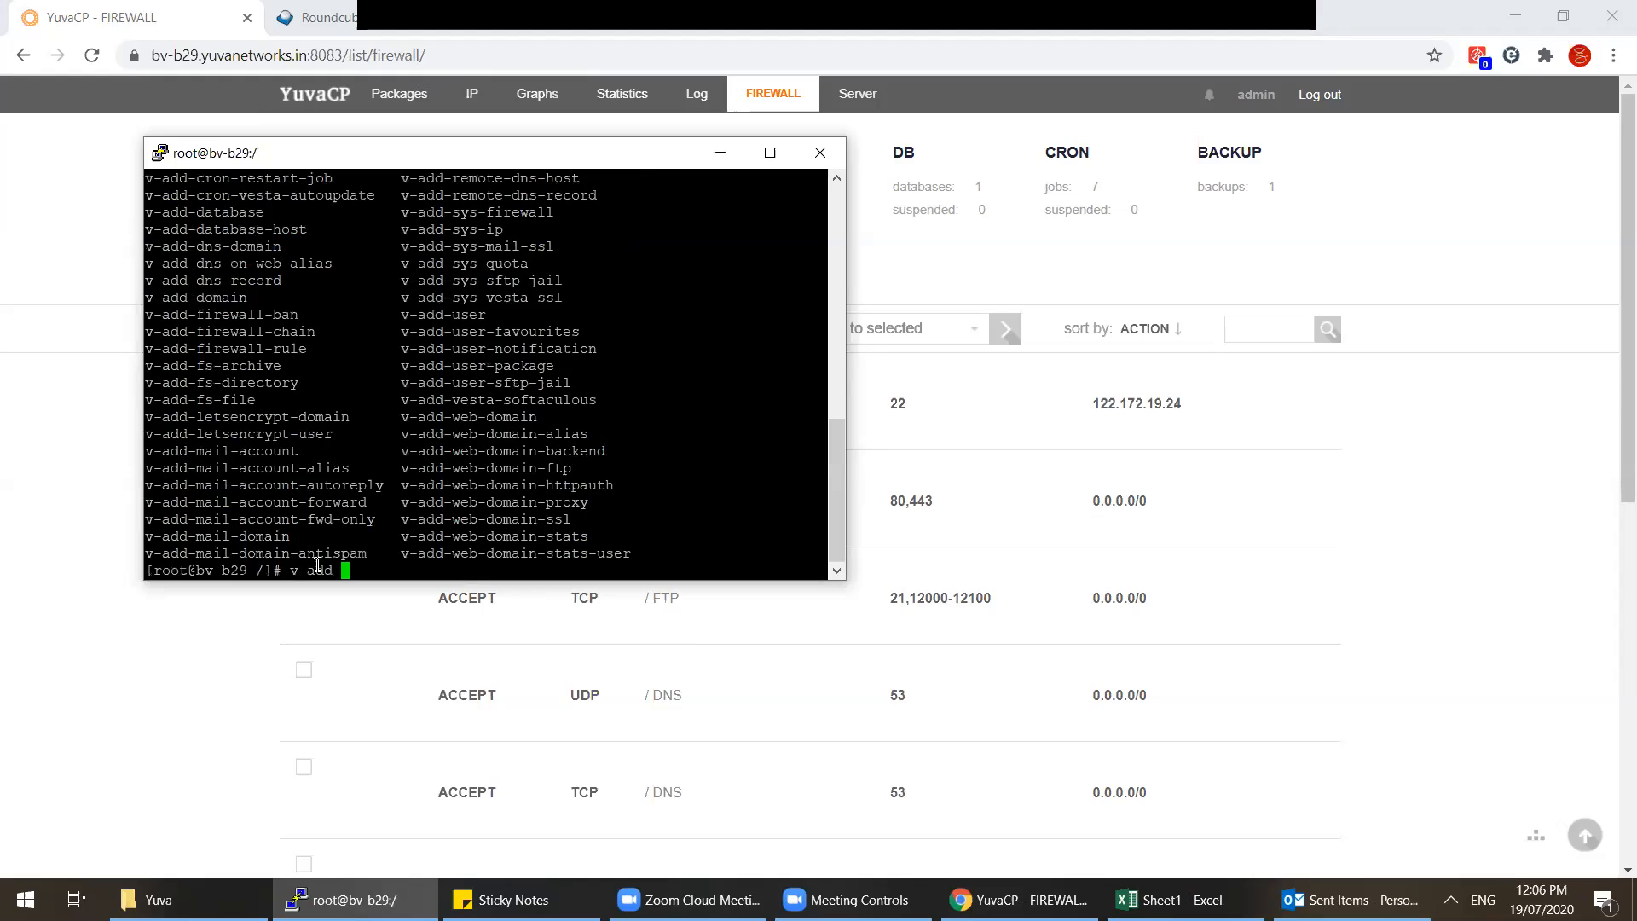
Step: Run v-add-domain to show its usage (USER DOMAIN [IP] [RESTART]) and recall the command
type("do")
key("Tab")
key("Return")
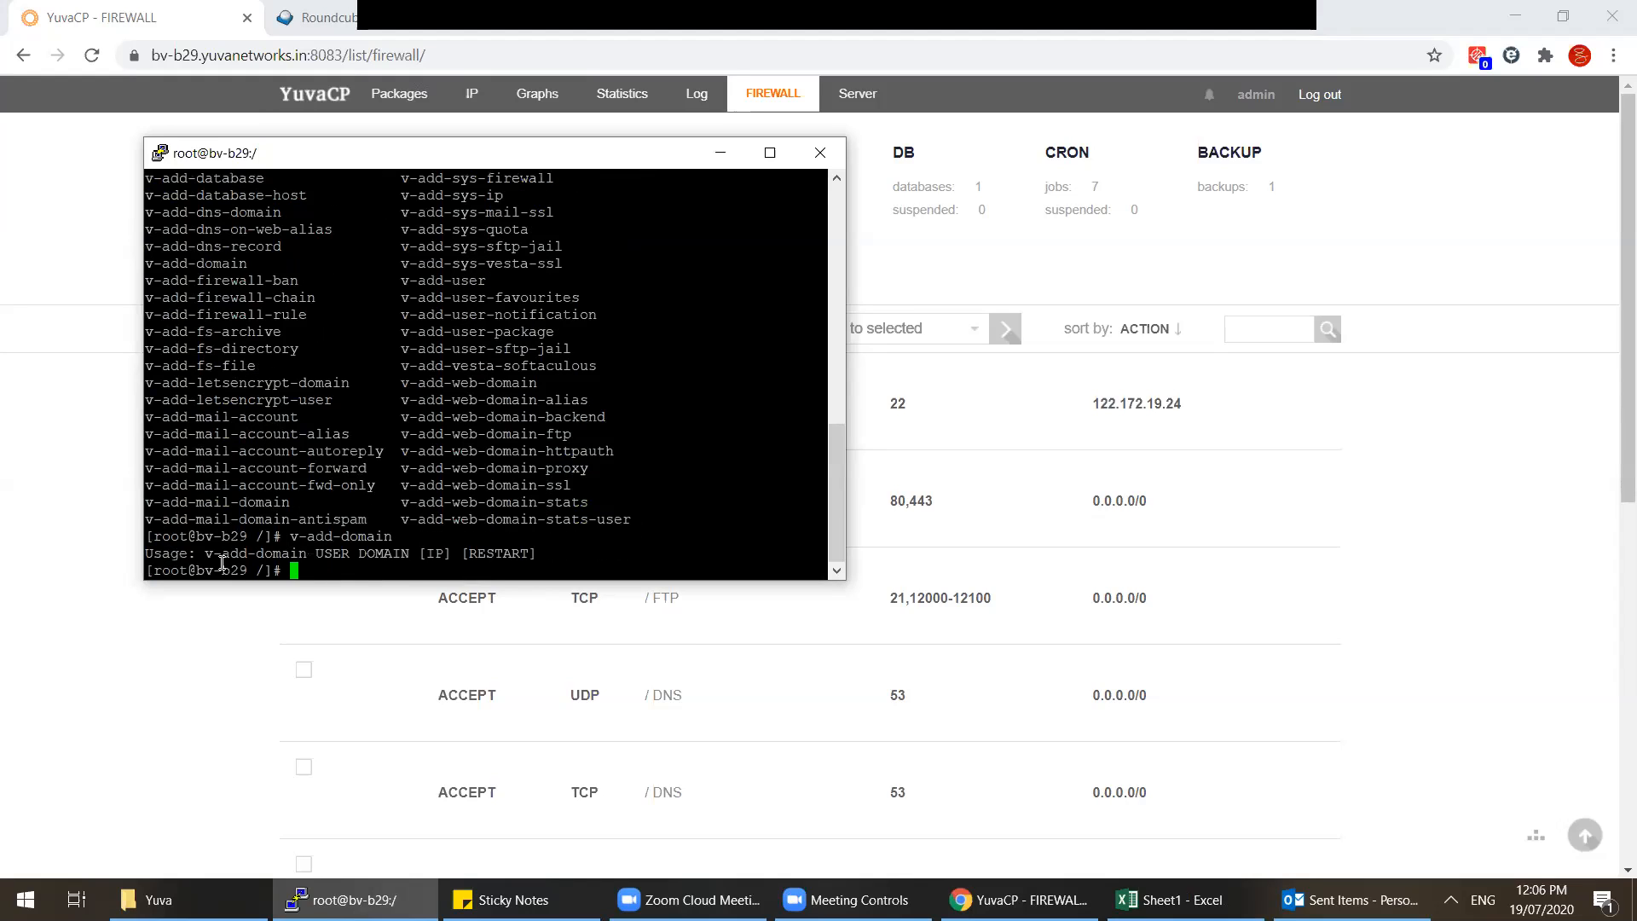
left_click_drag(204, 554, 449, 555)
left_click(367, 569)
key("Up")
Step: Copy the hosting user's name from the USER list and start the v-add-domain command in PuTTY
left_click(286, 122)
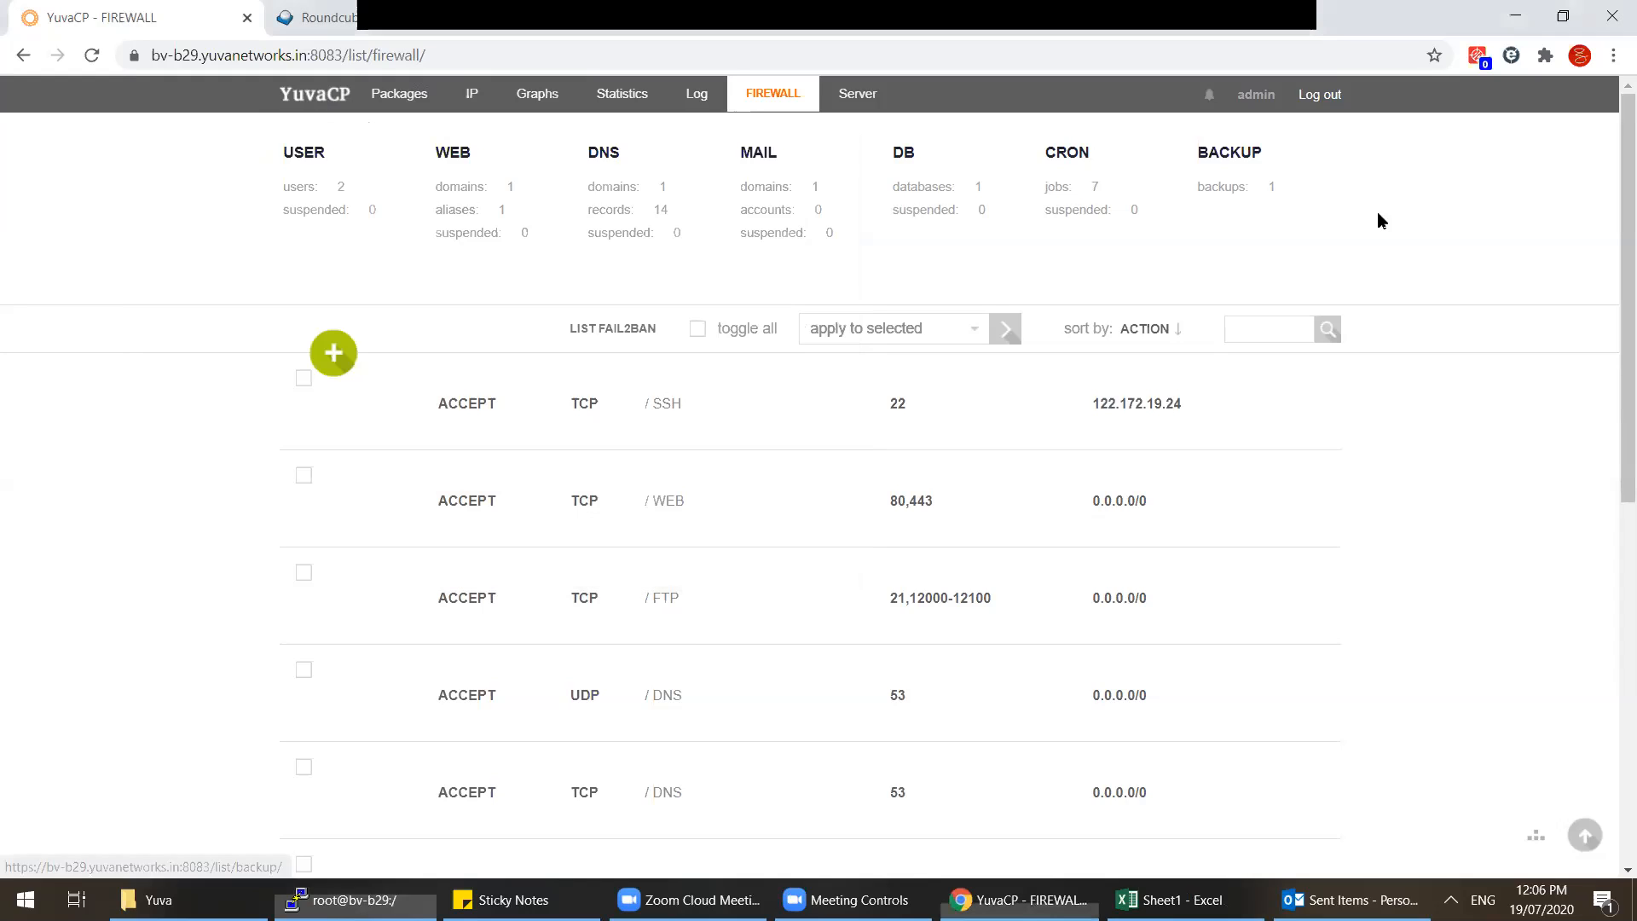
left_click(340, 198)
left_click_drag(442, 416, 554, 416)
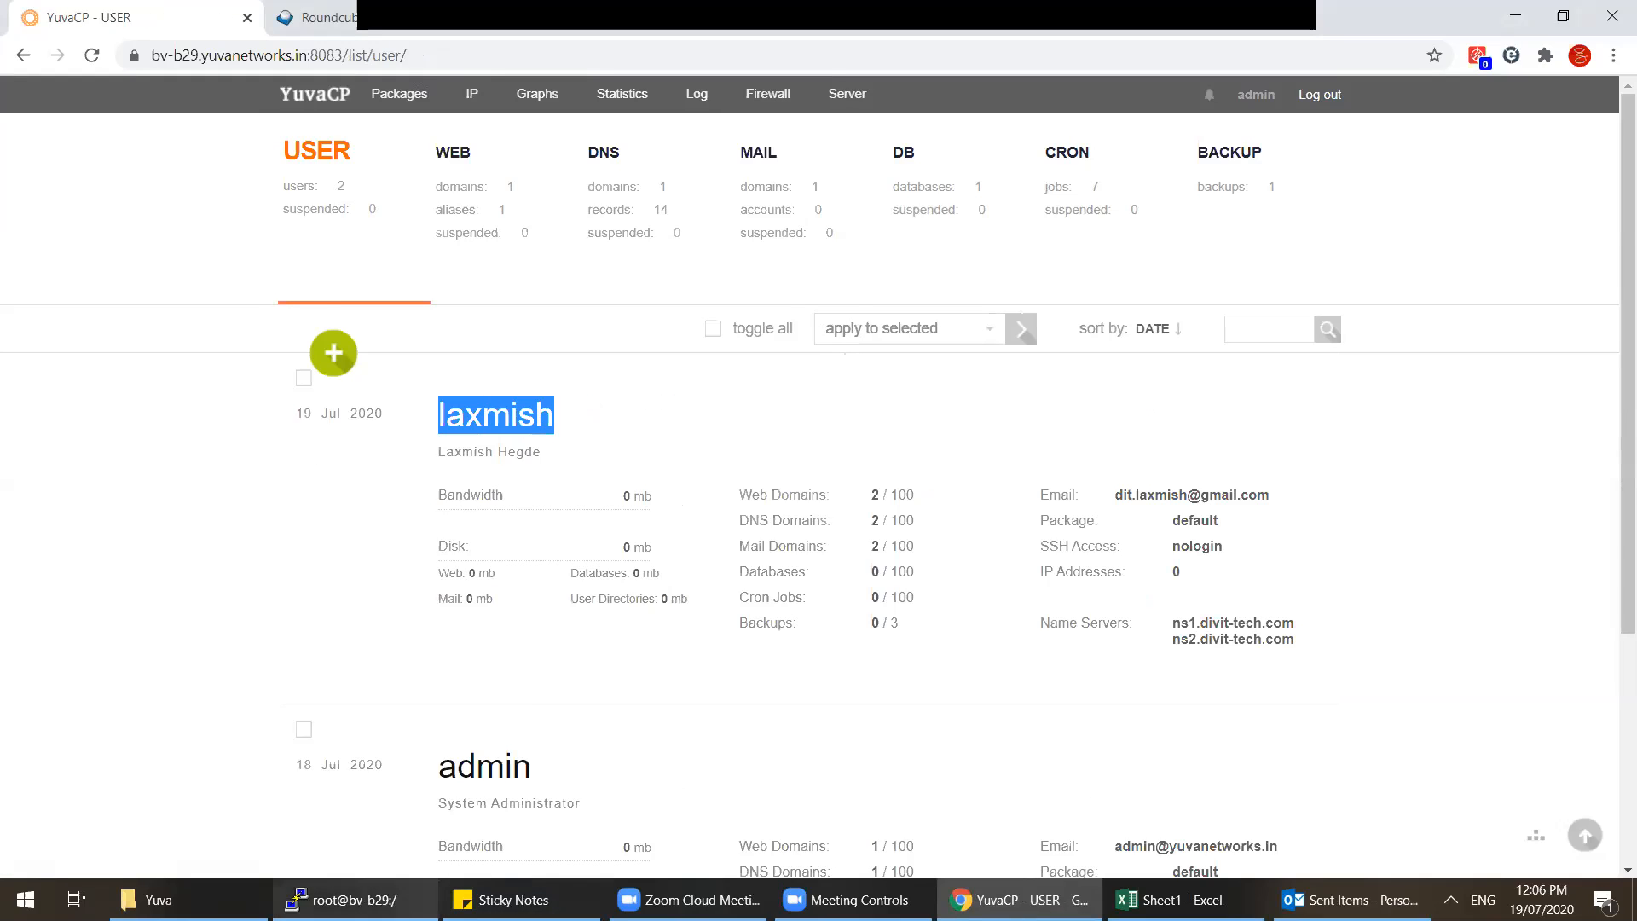
left_click(345, 900)
key("Return")
type("laxmish")
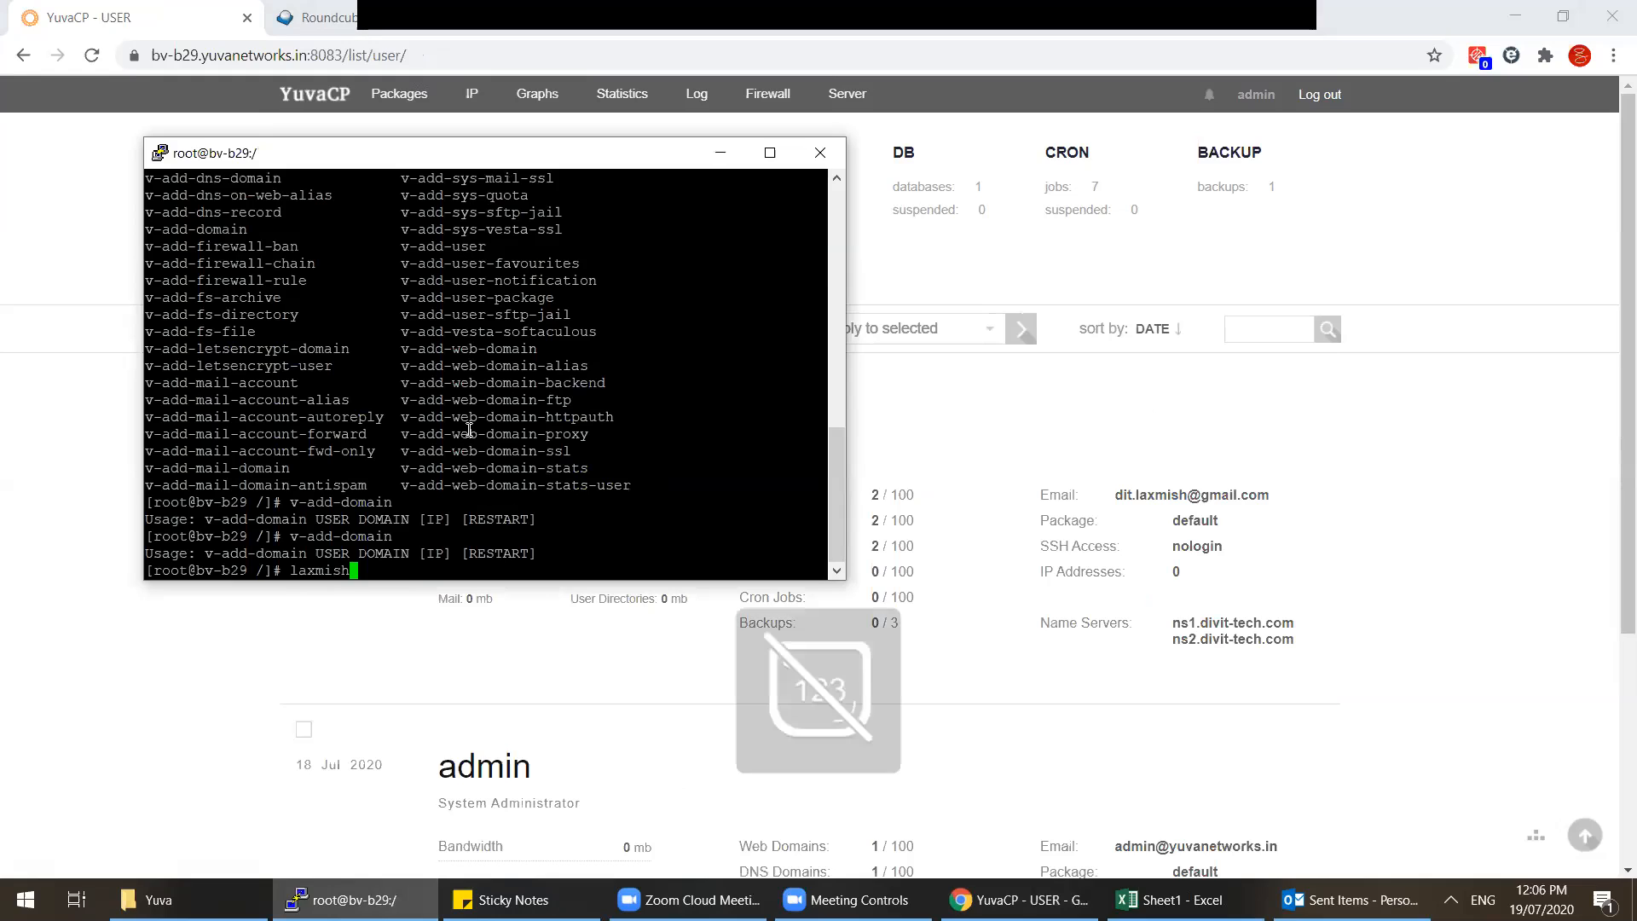
key("BackSpace")
key("BackSpace")
key("BackSpace")
key("BackSpace")
key("BackSpace")
key("BackSpace")
key("super+r")
key("BackSpace")
Step: Paste the hosting user's name into the recalled v-add-domain command and add the 'a.' subdomain prefix
left_click(264, 616)
left_click_drag(553, 417, 441, 410)
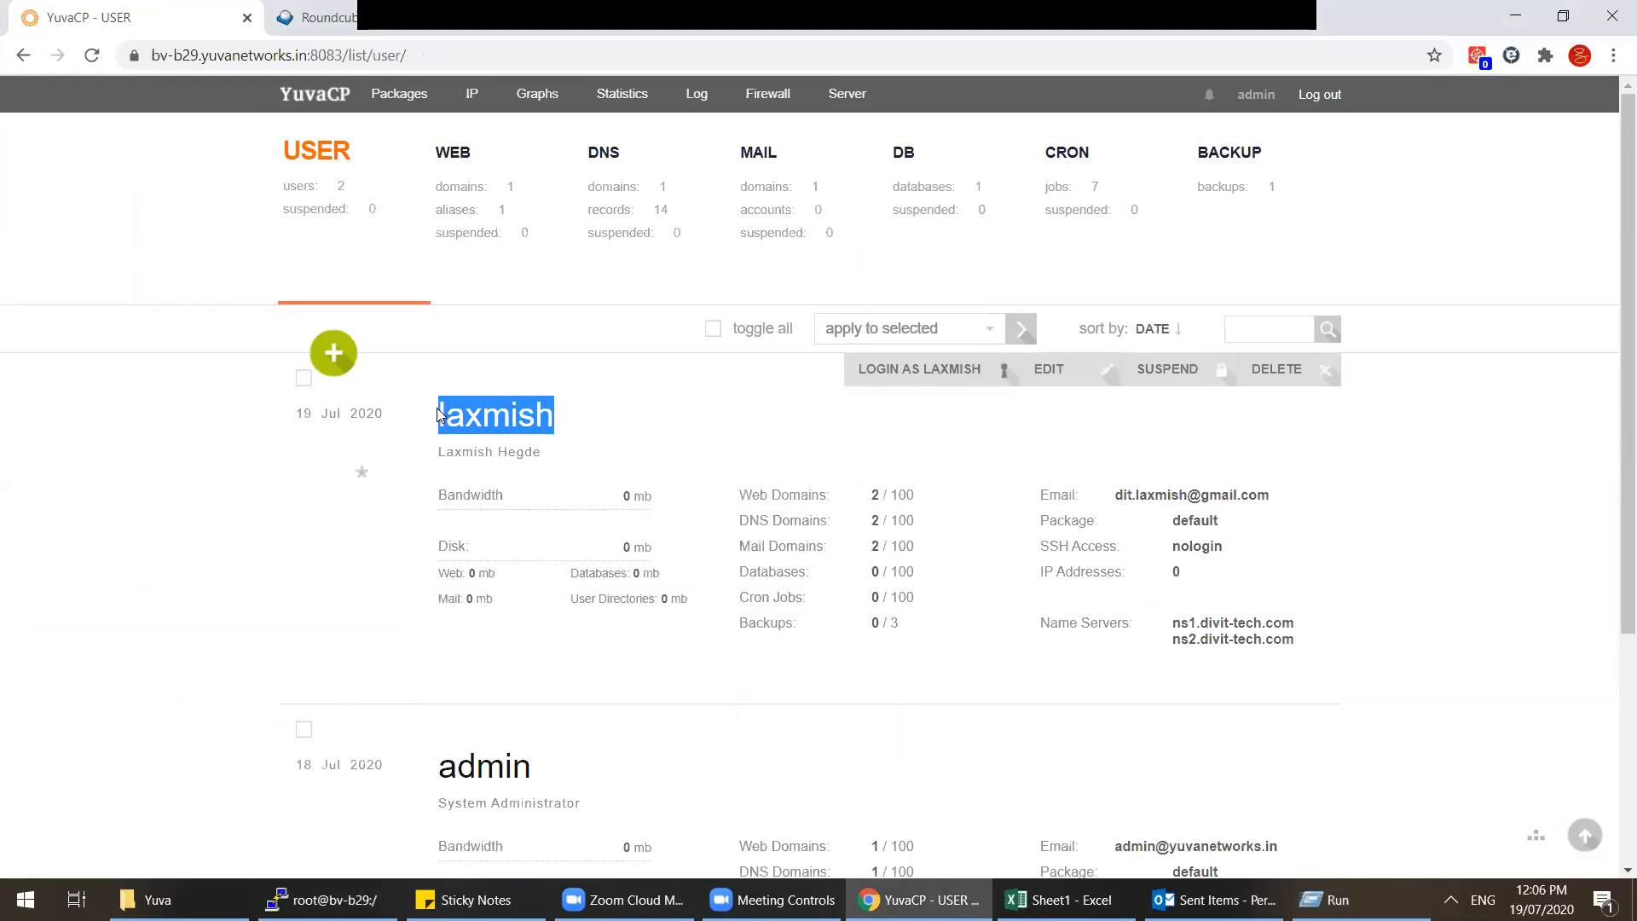
key("super+r")
type("laxmish")
key("ctrl+a")
key("super+c")
key("BackSpace")
left_click(255, 833)
left_click(354, 899)
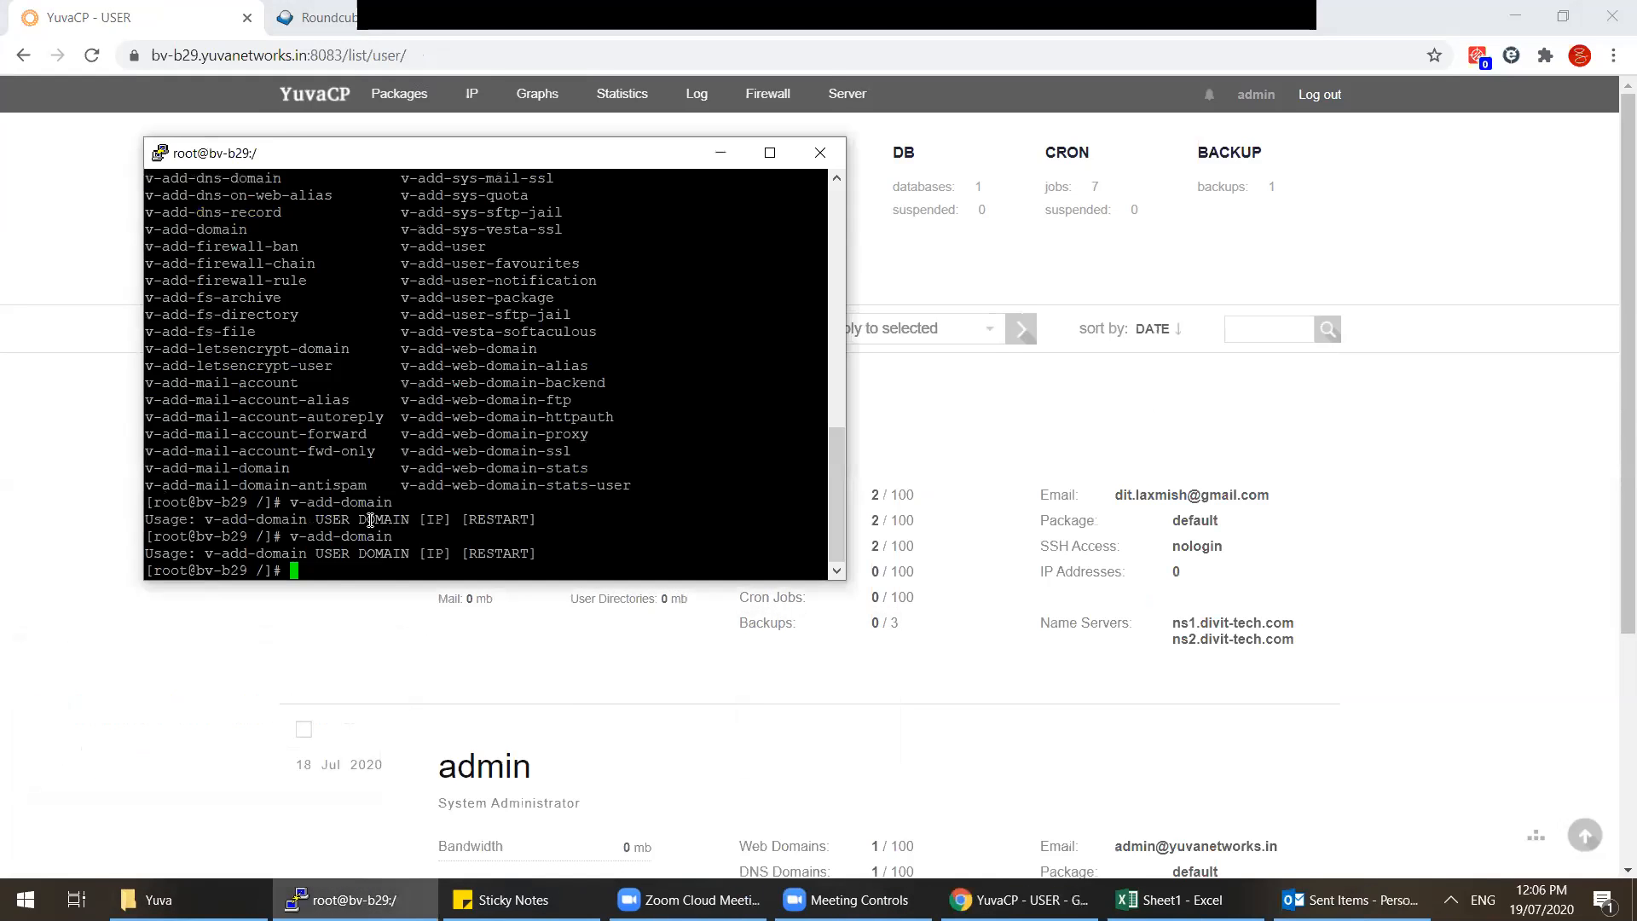
key("Up")
right_click(447, 490)
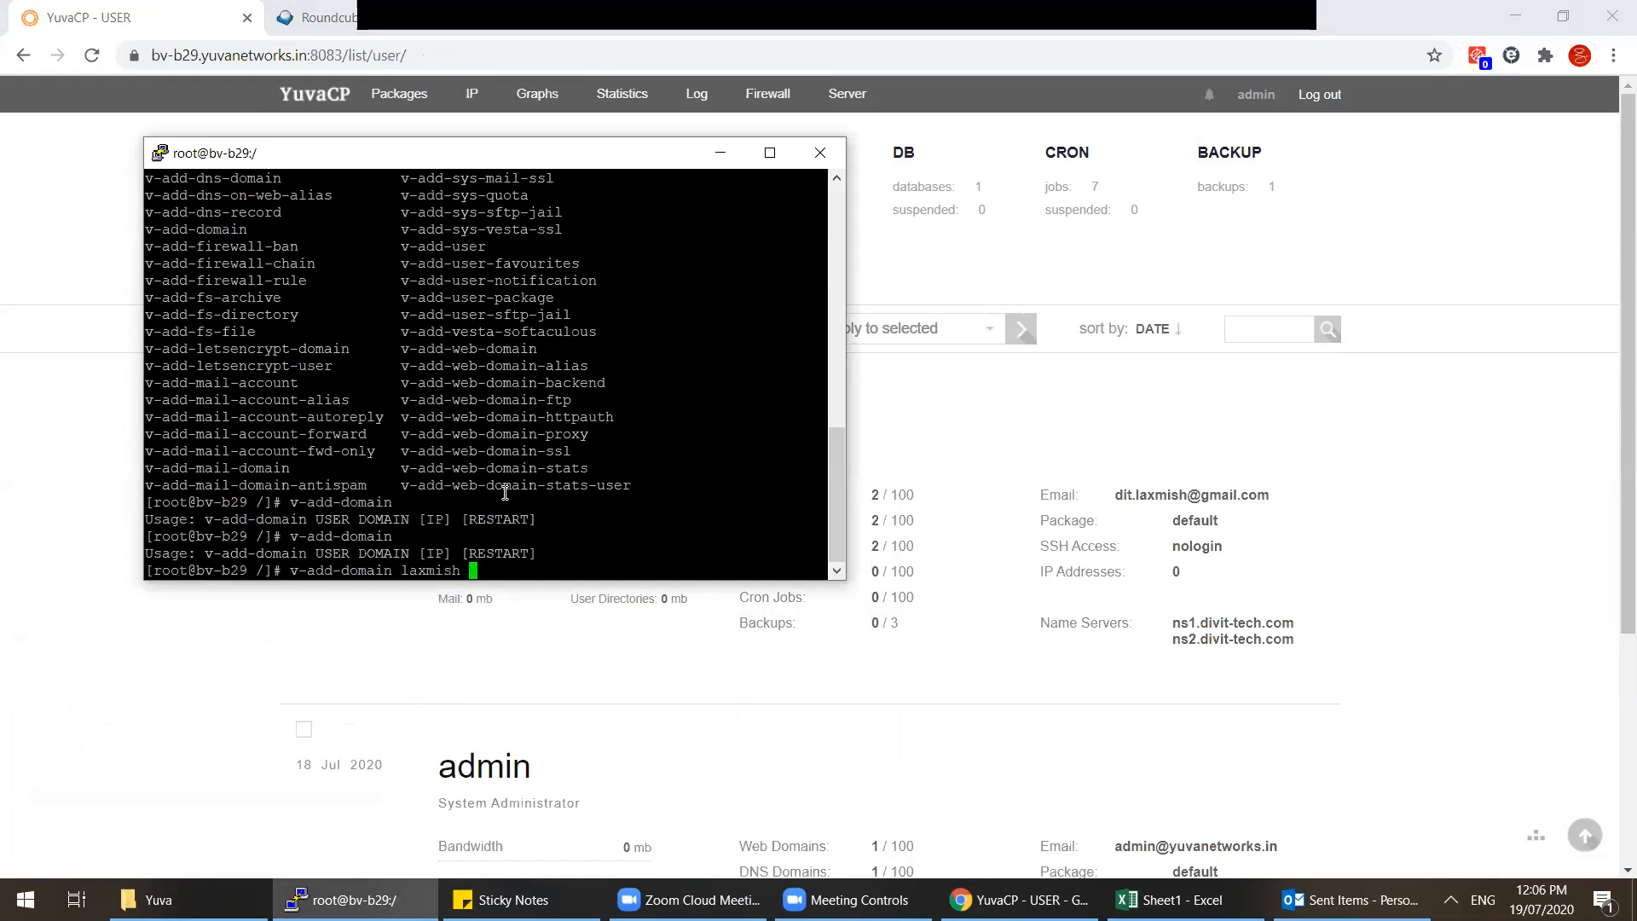
type("a.")
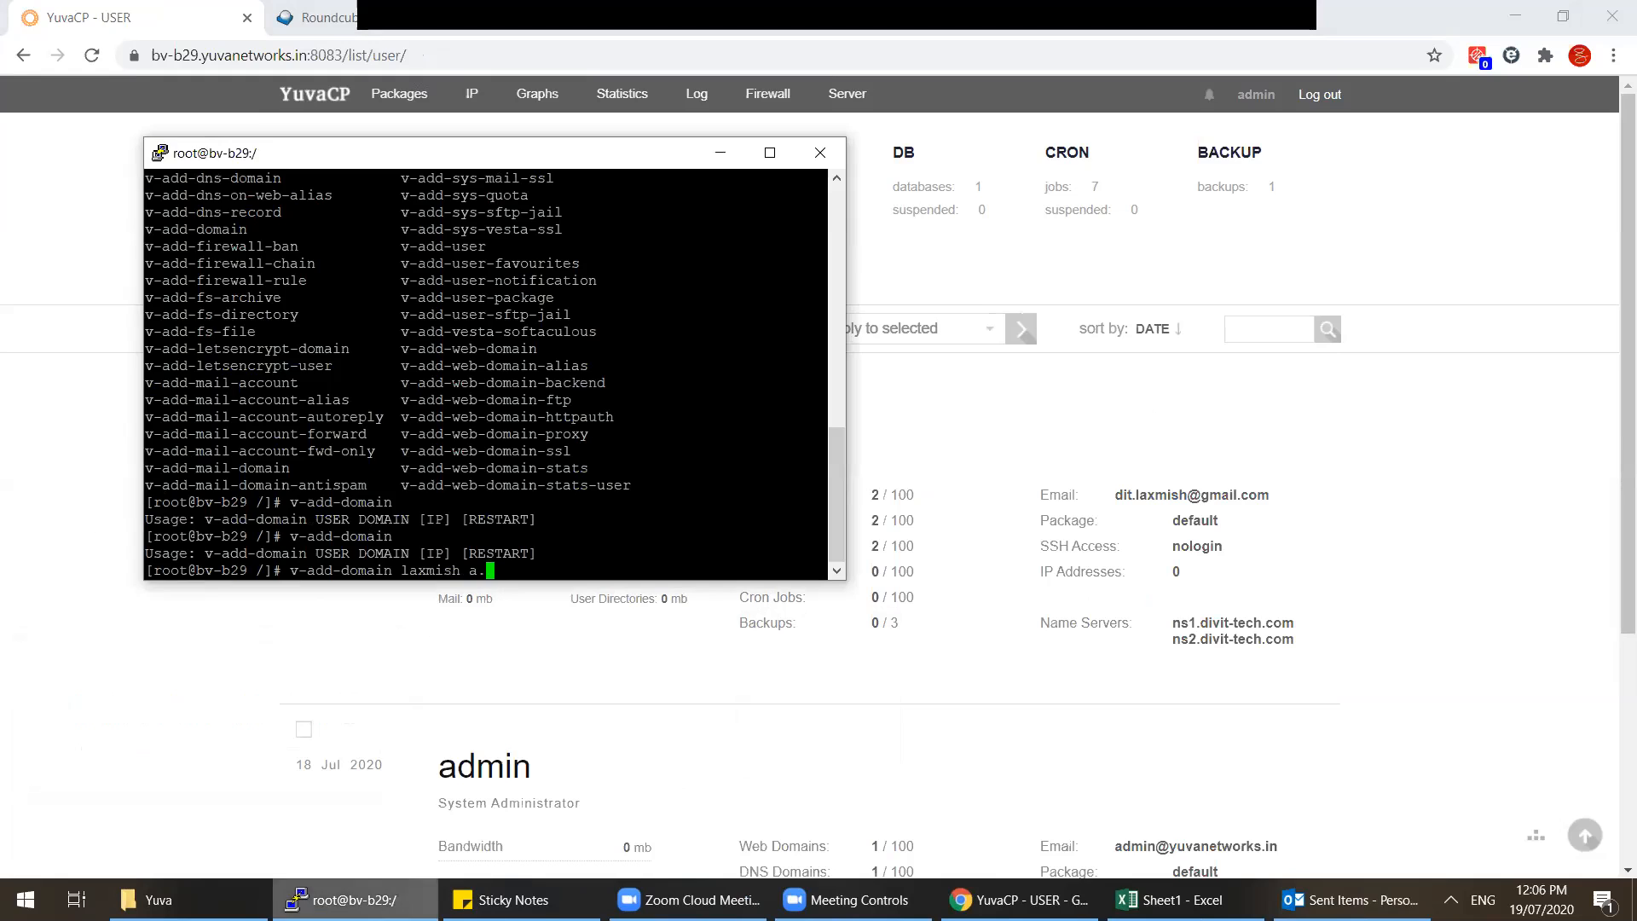
Step: Log into YuvaCP as the hosting user and open the DNS domains list
left_click(346, 900)
mouse_move(585, 460)
left_click(858, 385)
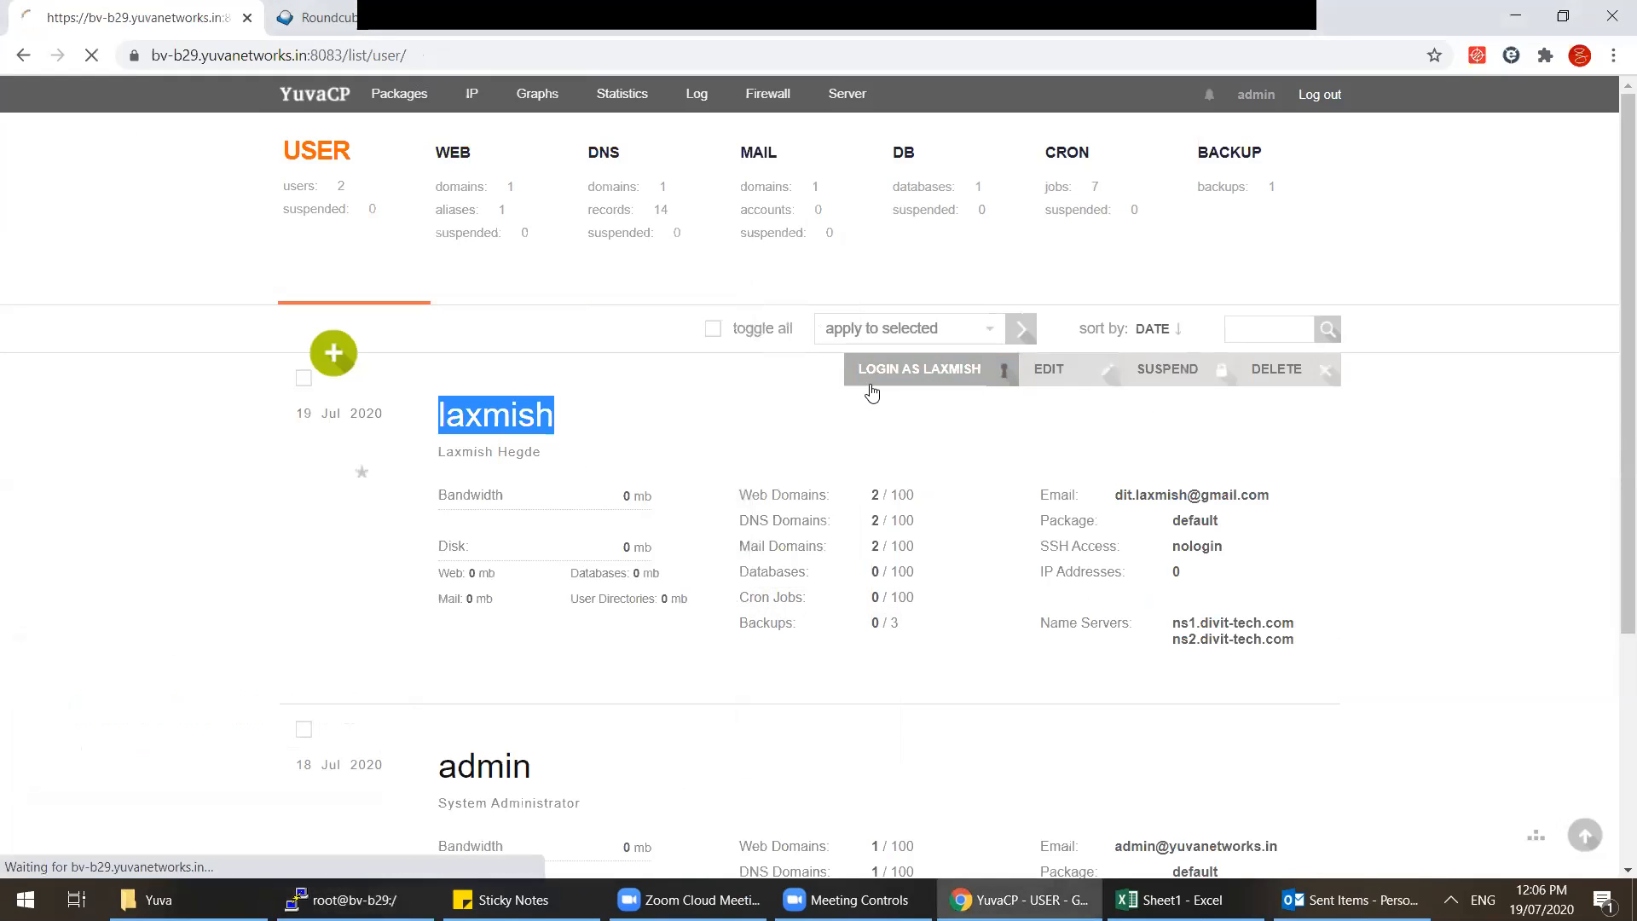
left_click(780, 559)
left_click(620, 226)
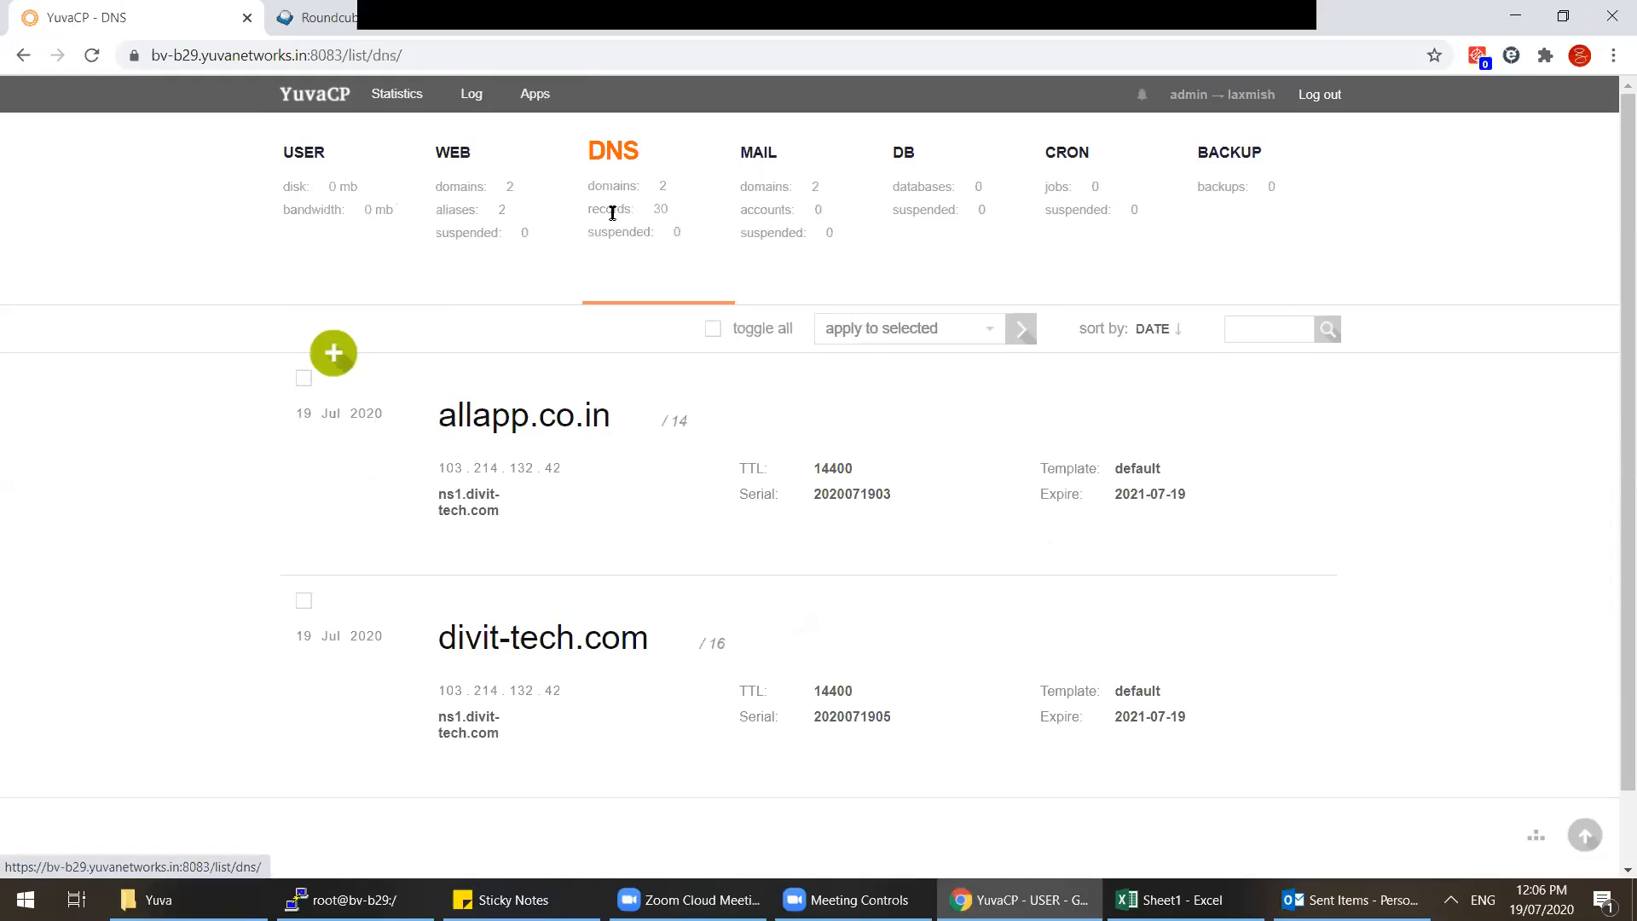
Step: Copy allapp.co.in from the DNS list and paste it after 'a.' in the command
double_click(613, 418)
key("ctrl+c")
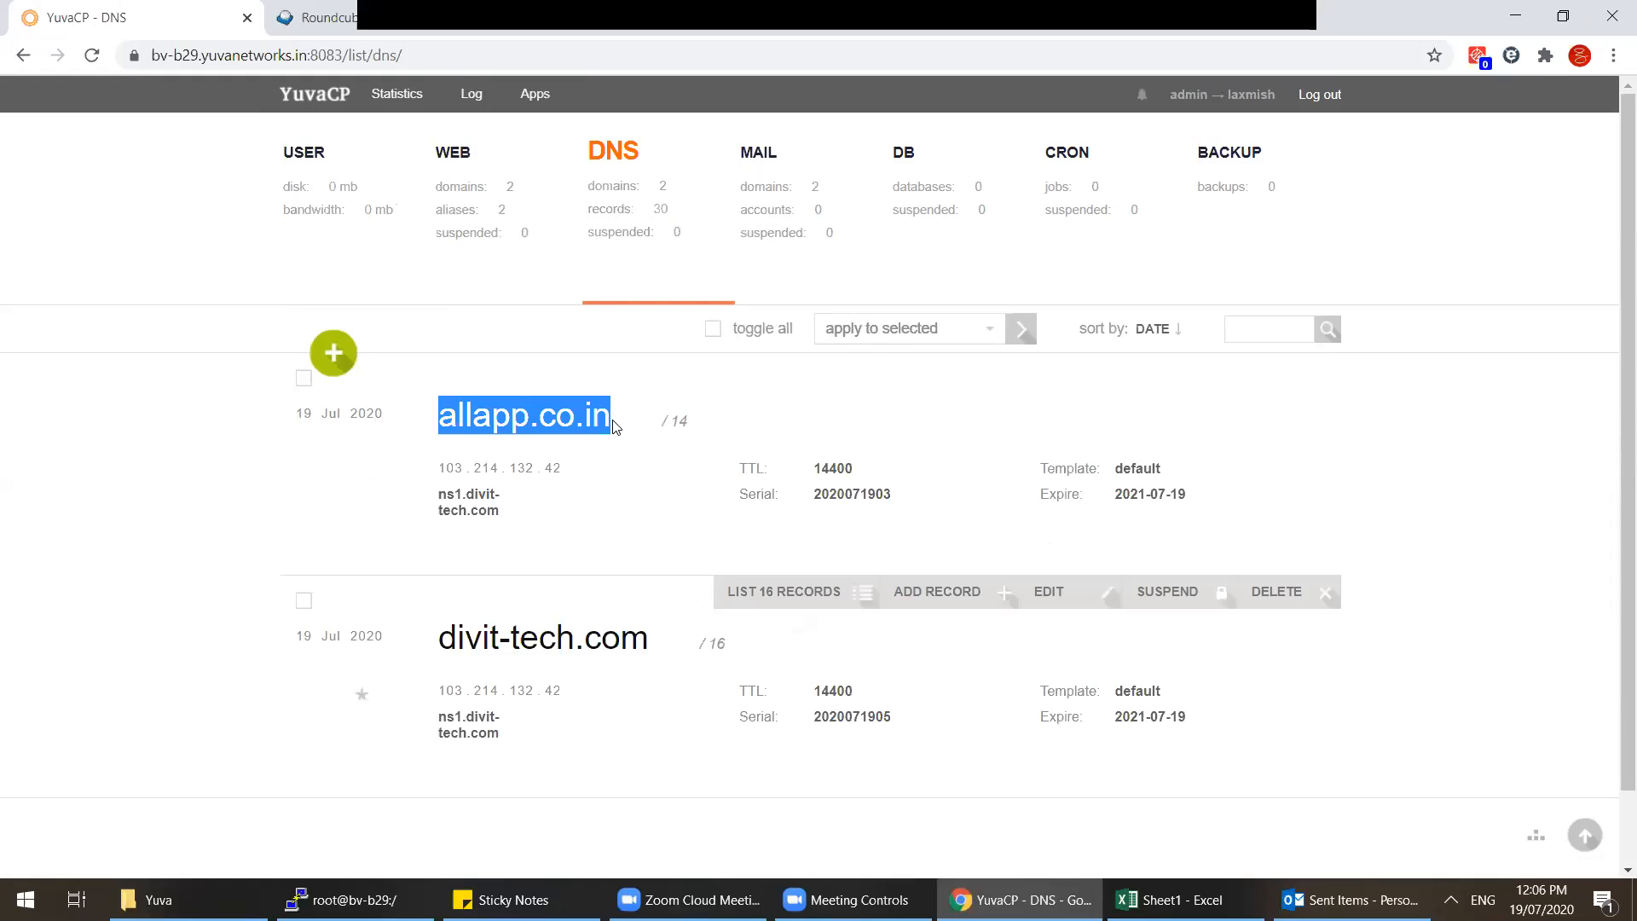
left_click(345, 899)
key("super+r")
key("ctrl+v")
key("ctrl+a")
key("ctrl+x")
left_click(248, 833)
right_click(517, 533)
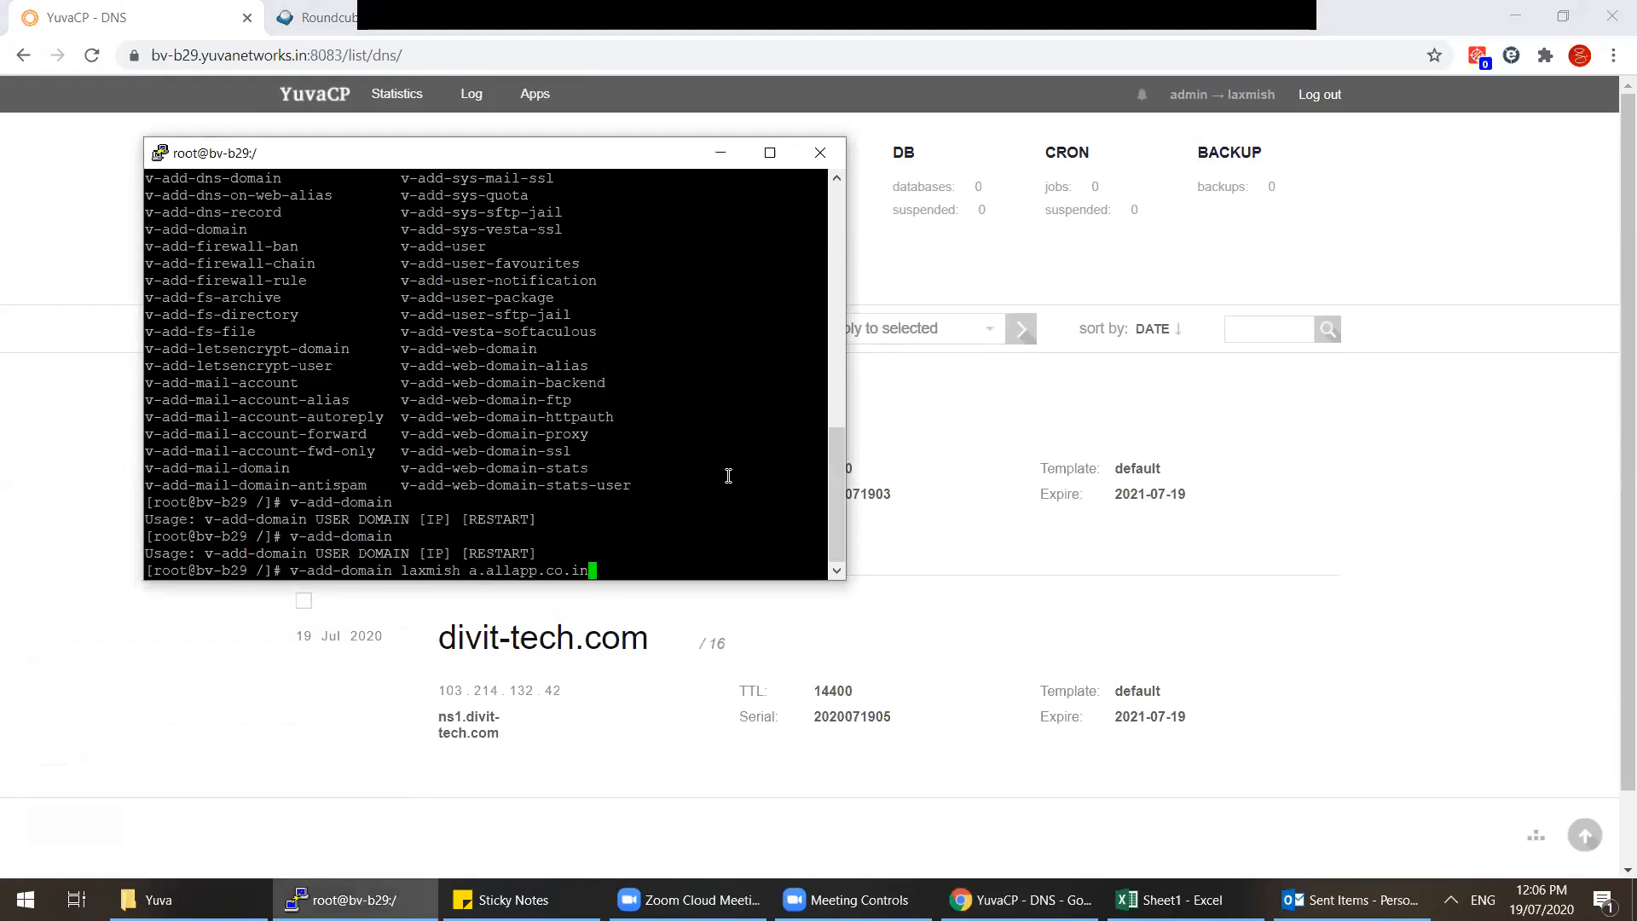
key("Page_Down")
key("BackSpace")
key("BackSpace")
key("BackSpace")
key("BackSpace")
key("BackSpace")
Step: Copy the server IP 103.214.132.42 from the credentials email
key("alt+Tab")
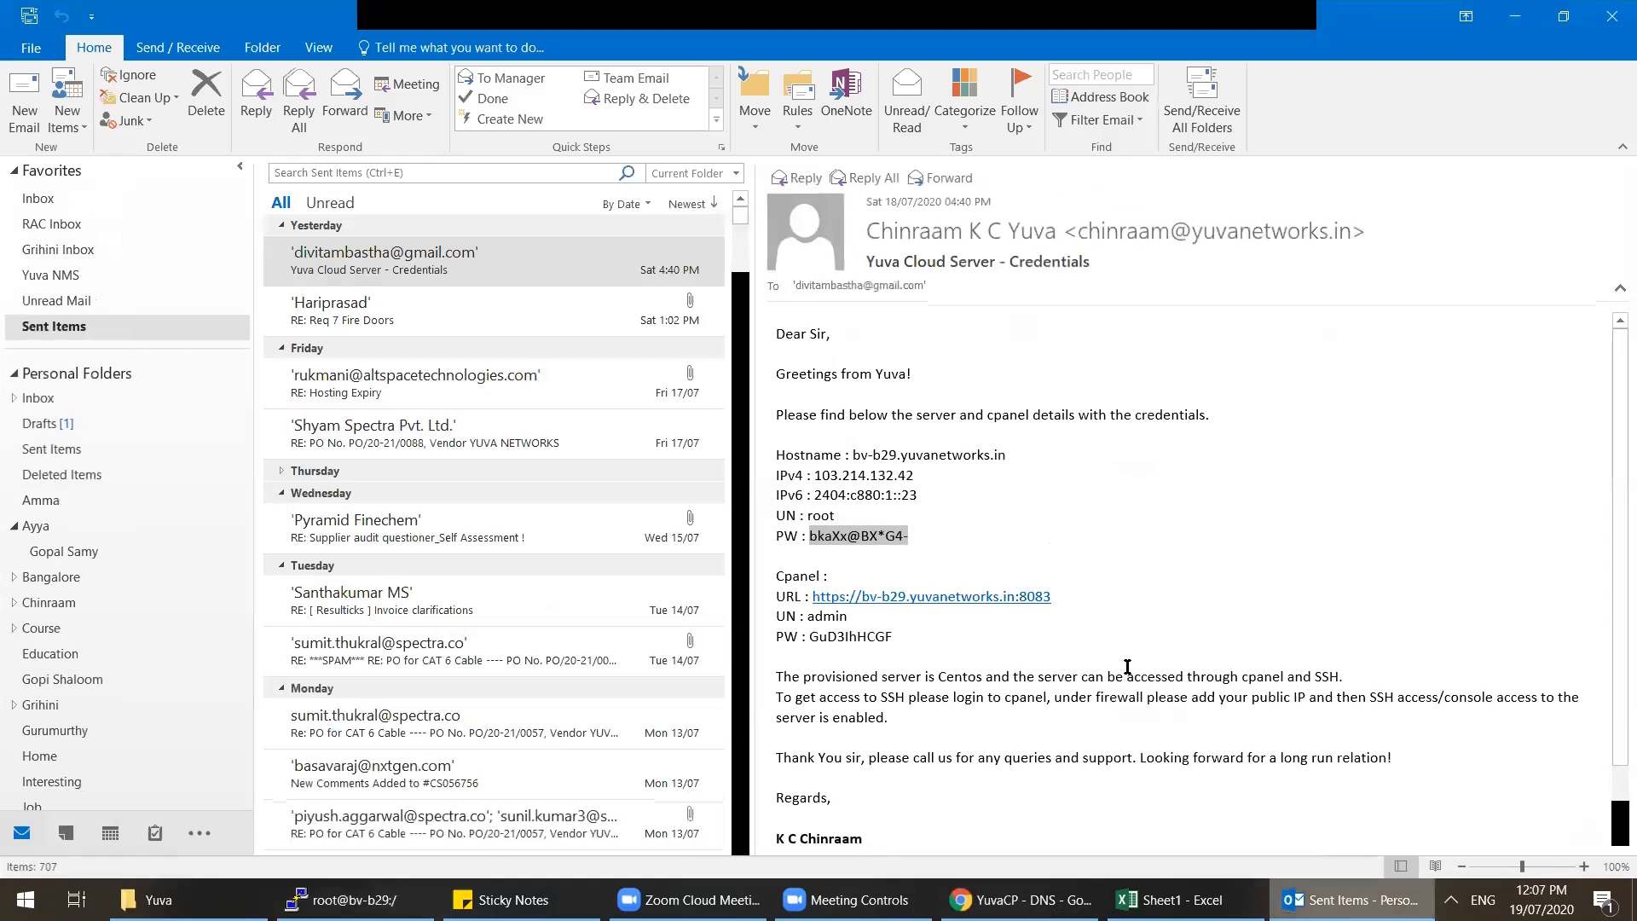
left_click_drag(914, 475, 815, 476)
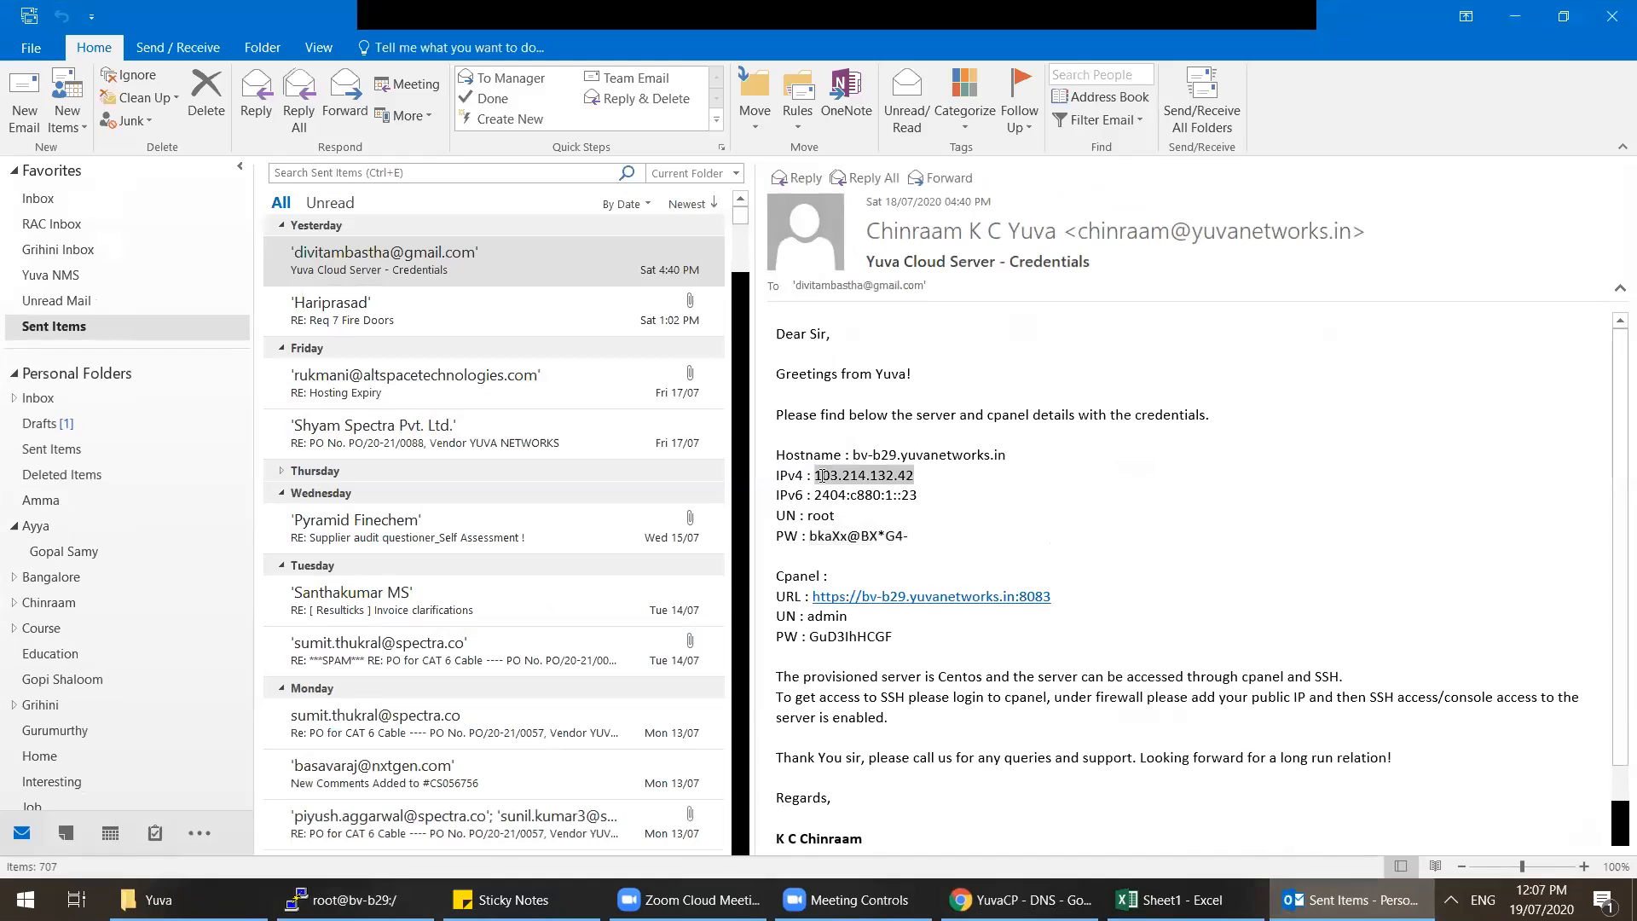
key("ctrl+c")
key("alt+Tab")
Step: Run v-add-domain for a.allapp.co.in on 103.214.132.42 and confirm it appears in the WEB list
right_click(679, 468)
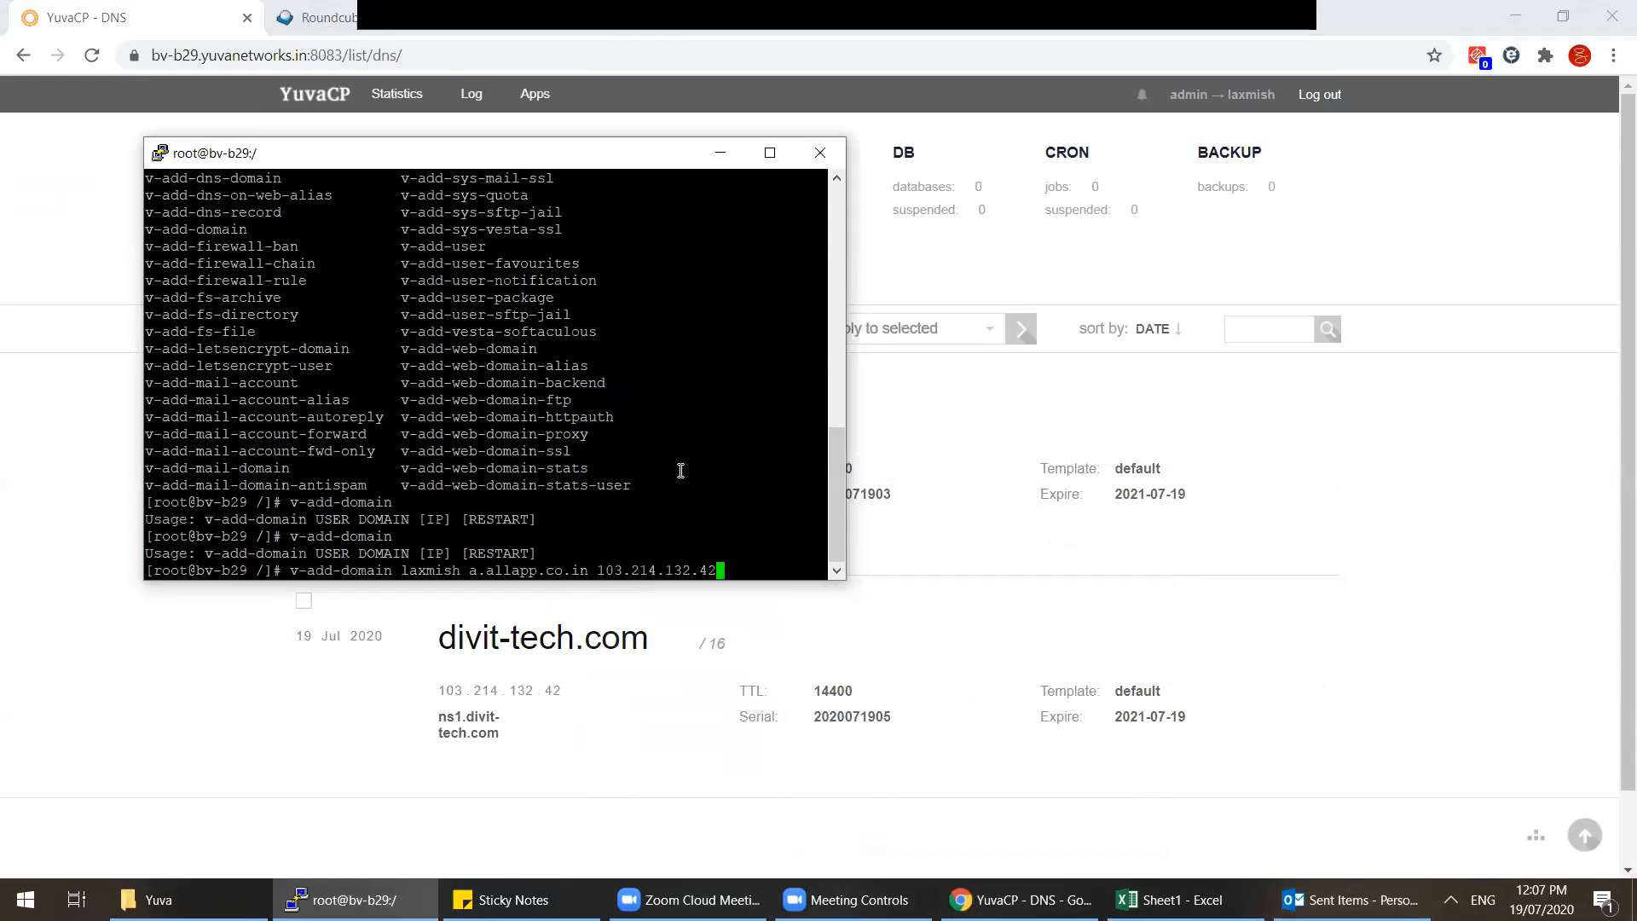
key("Return")
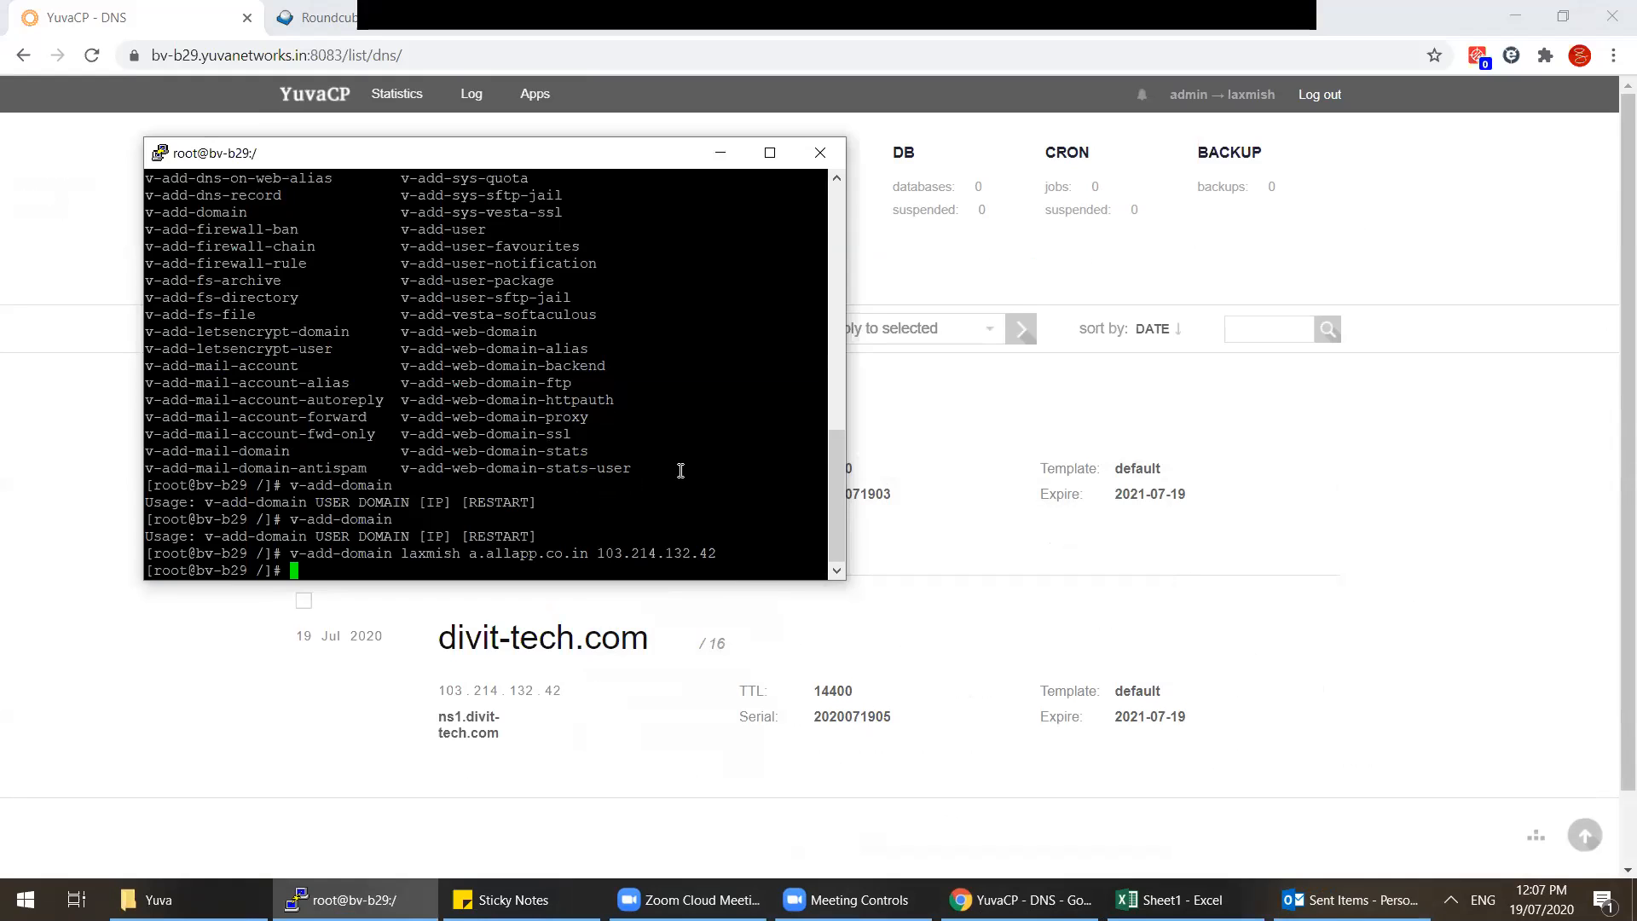
left_click(113, 8)
left_click(458, 231)
left_click_drag(436, 417, 650, 418)
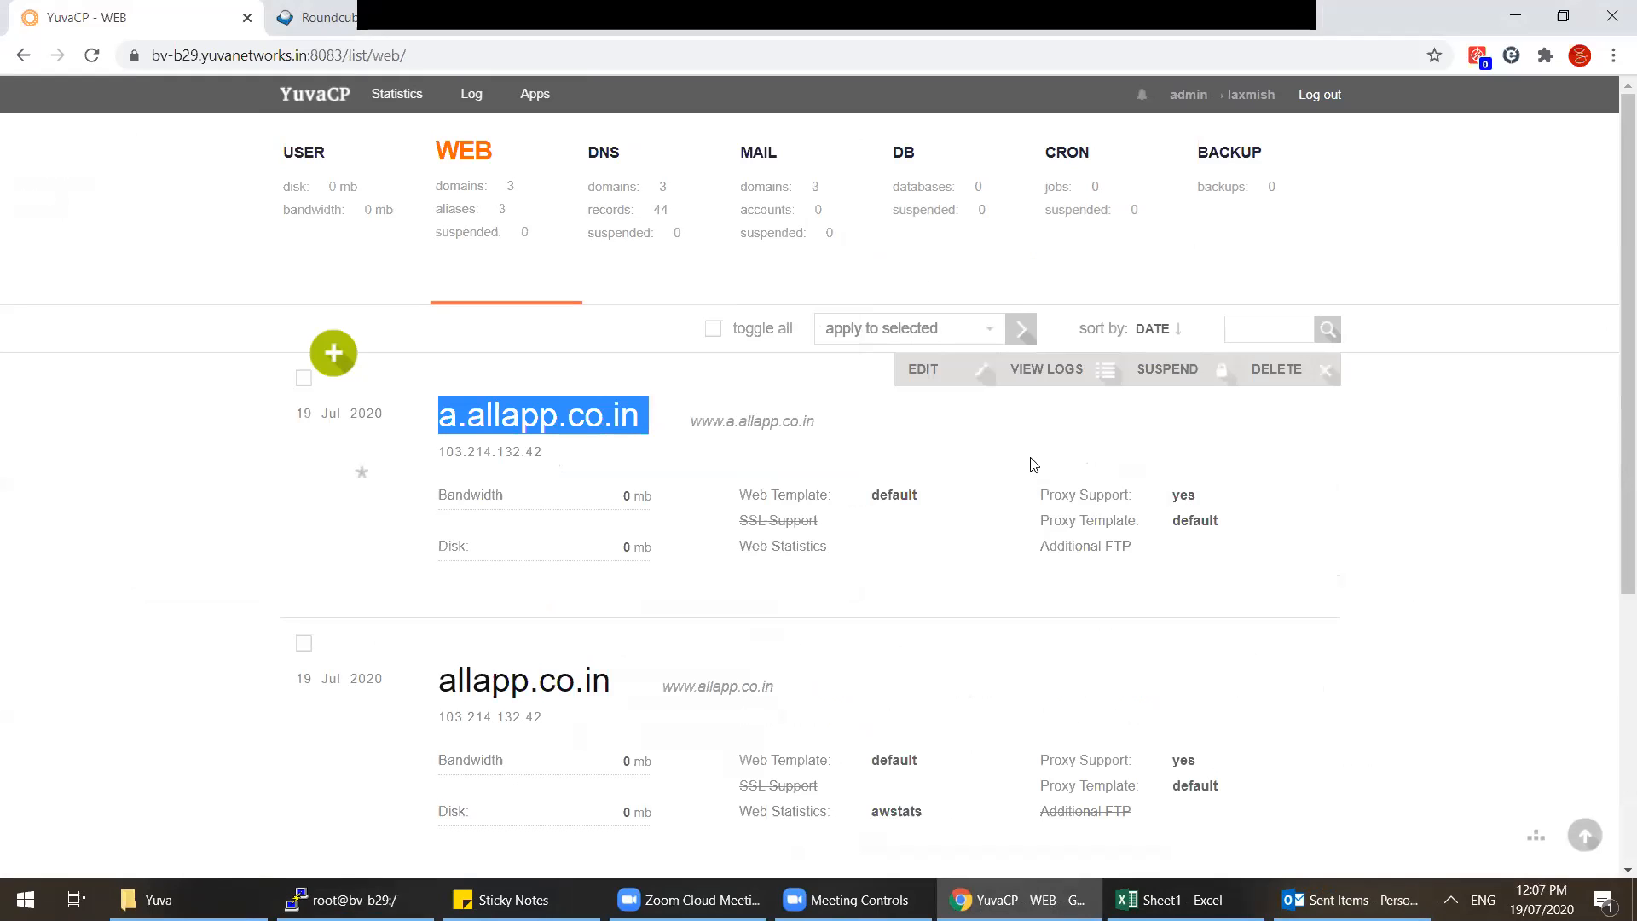
Step: Review a.allapp.co.in's edit form, check it in the DNS list, then return to the web list and PuTTY
left_click(954, 380)
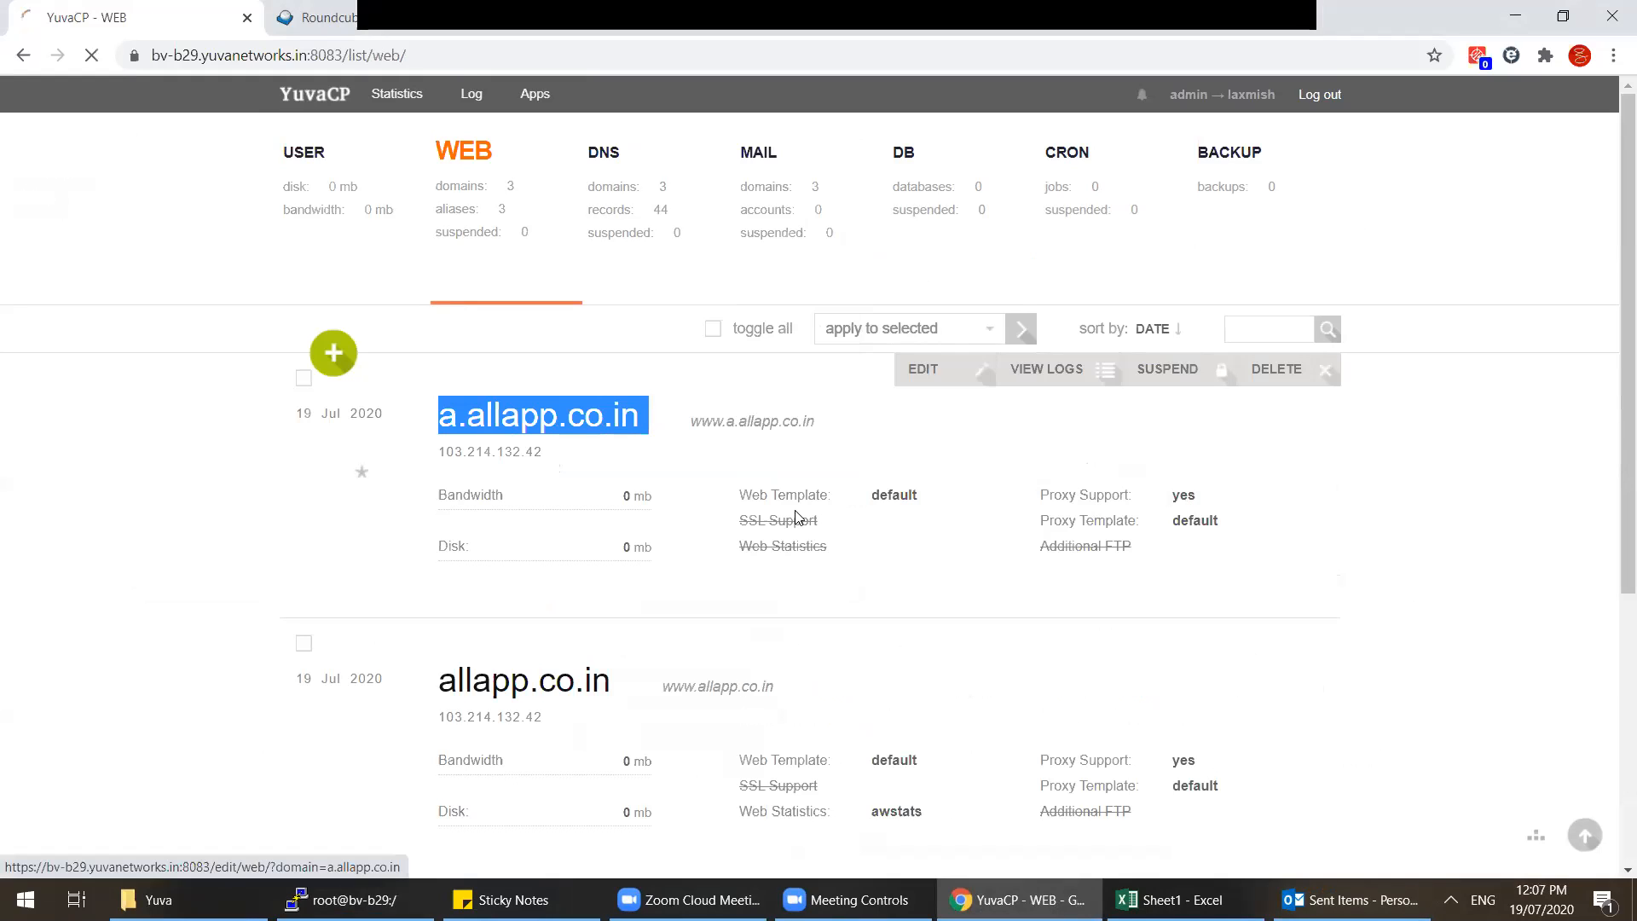
scroll(797, 518, "down", 10)
scroll(797, 517, "up", 4)
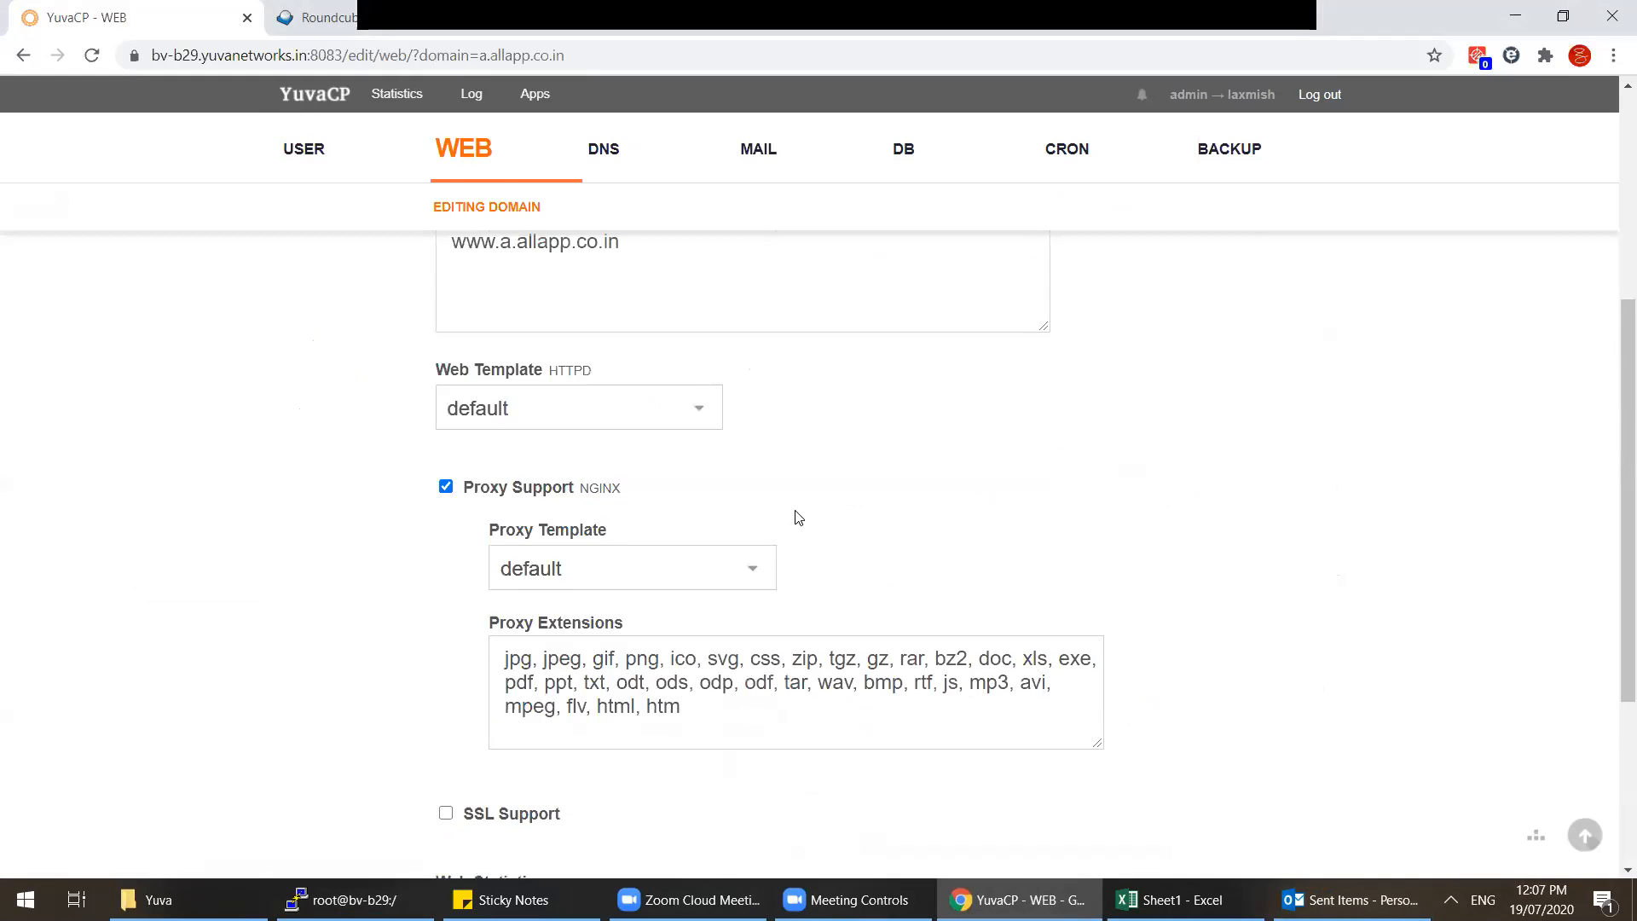
scroll(798, 517, "up", 5)
left_click(630, 198)
left_click(439, 217)
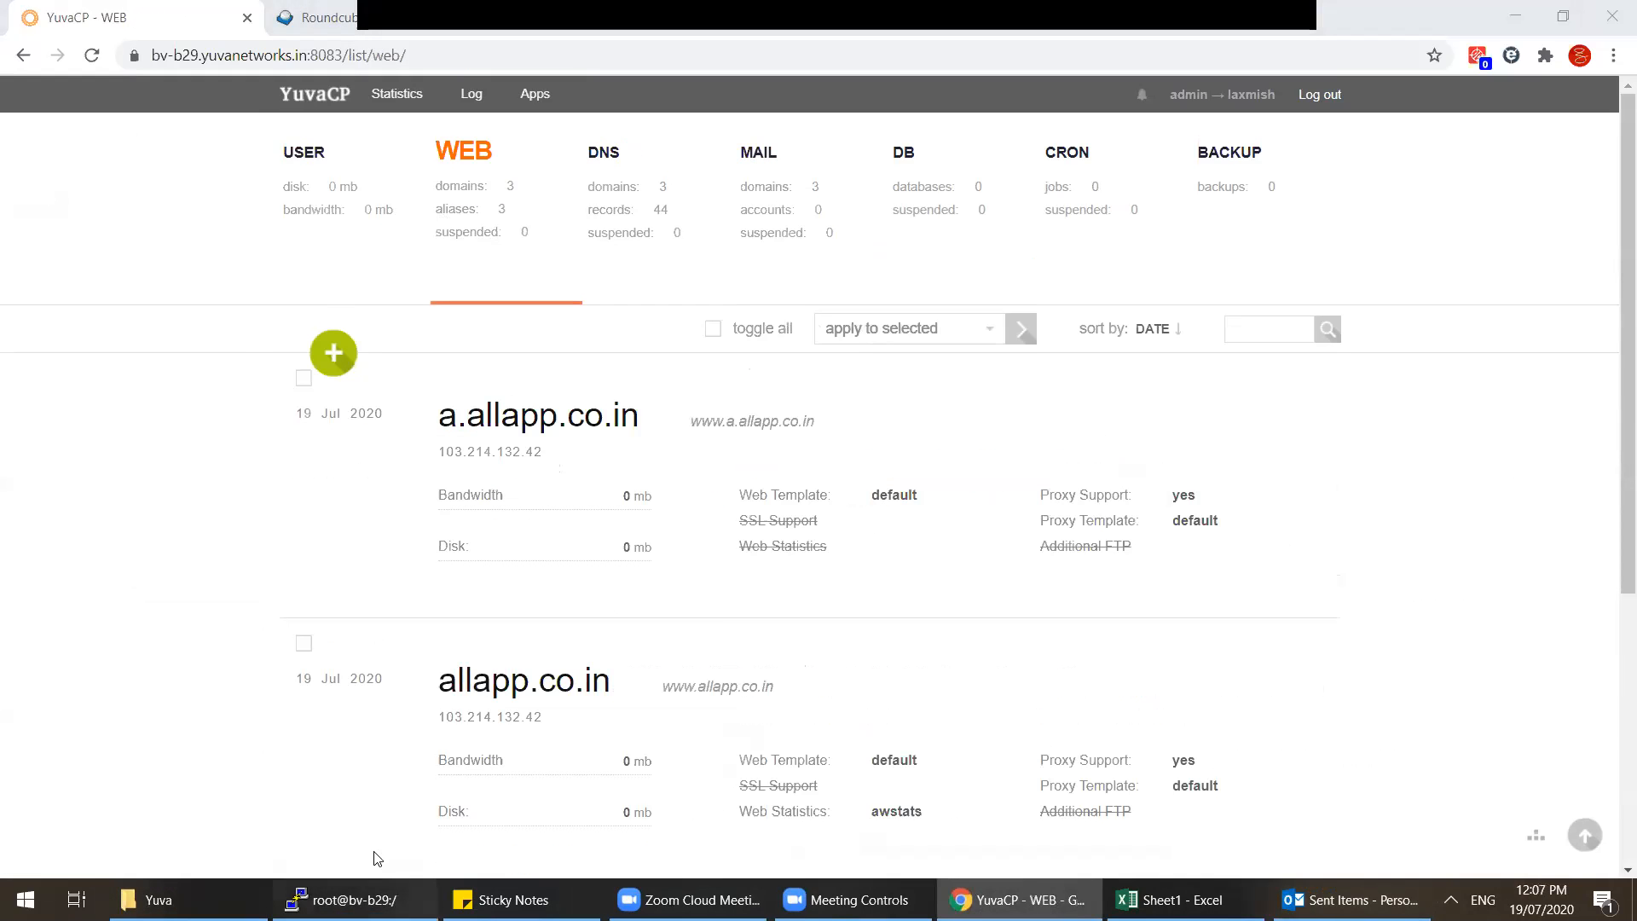
left_click(366, 899)
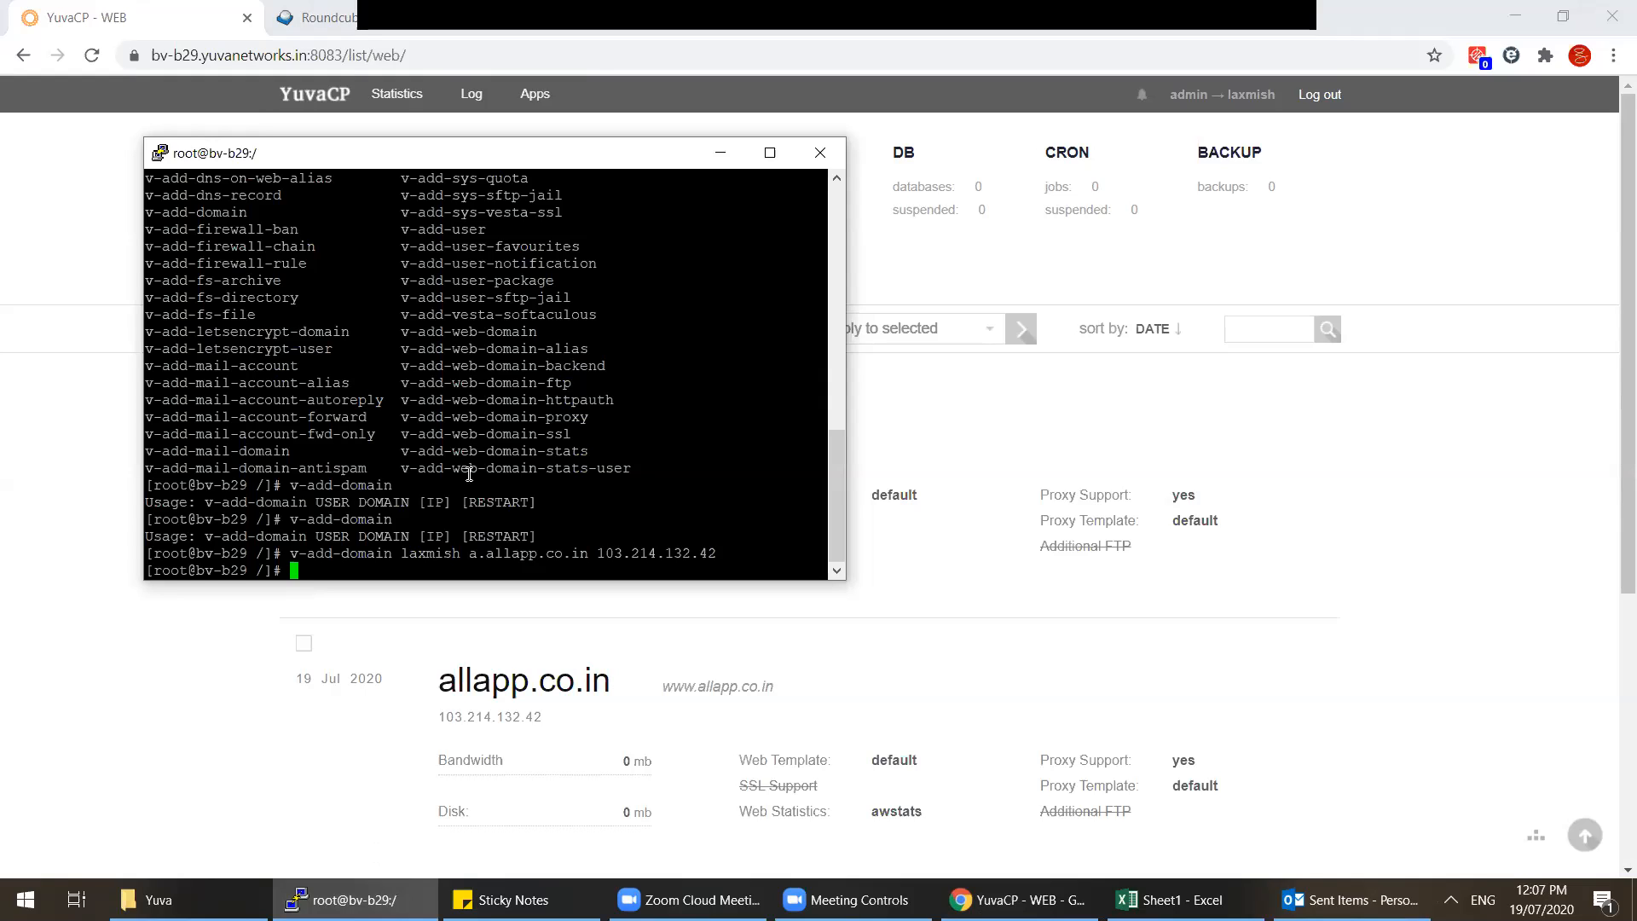
Step: Discard the partly typed v-add-su command and minimize PuTTY
type("v-add-su")
key("BackSpace")
key("BackSpace")
key("BackSpace")
key("BackSpace")
key("BackSpace")
key("BackSpace")
key("BackSpace")
key("BackSpace")
scroll(469, 475, "up", 1)
scroll(469, 475, "down", 1)
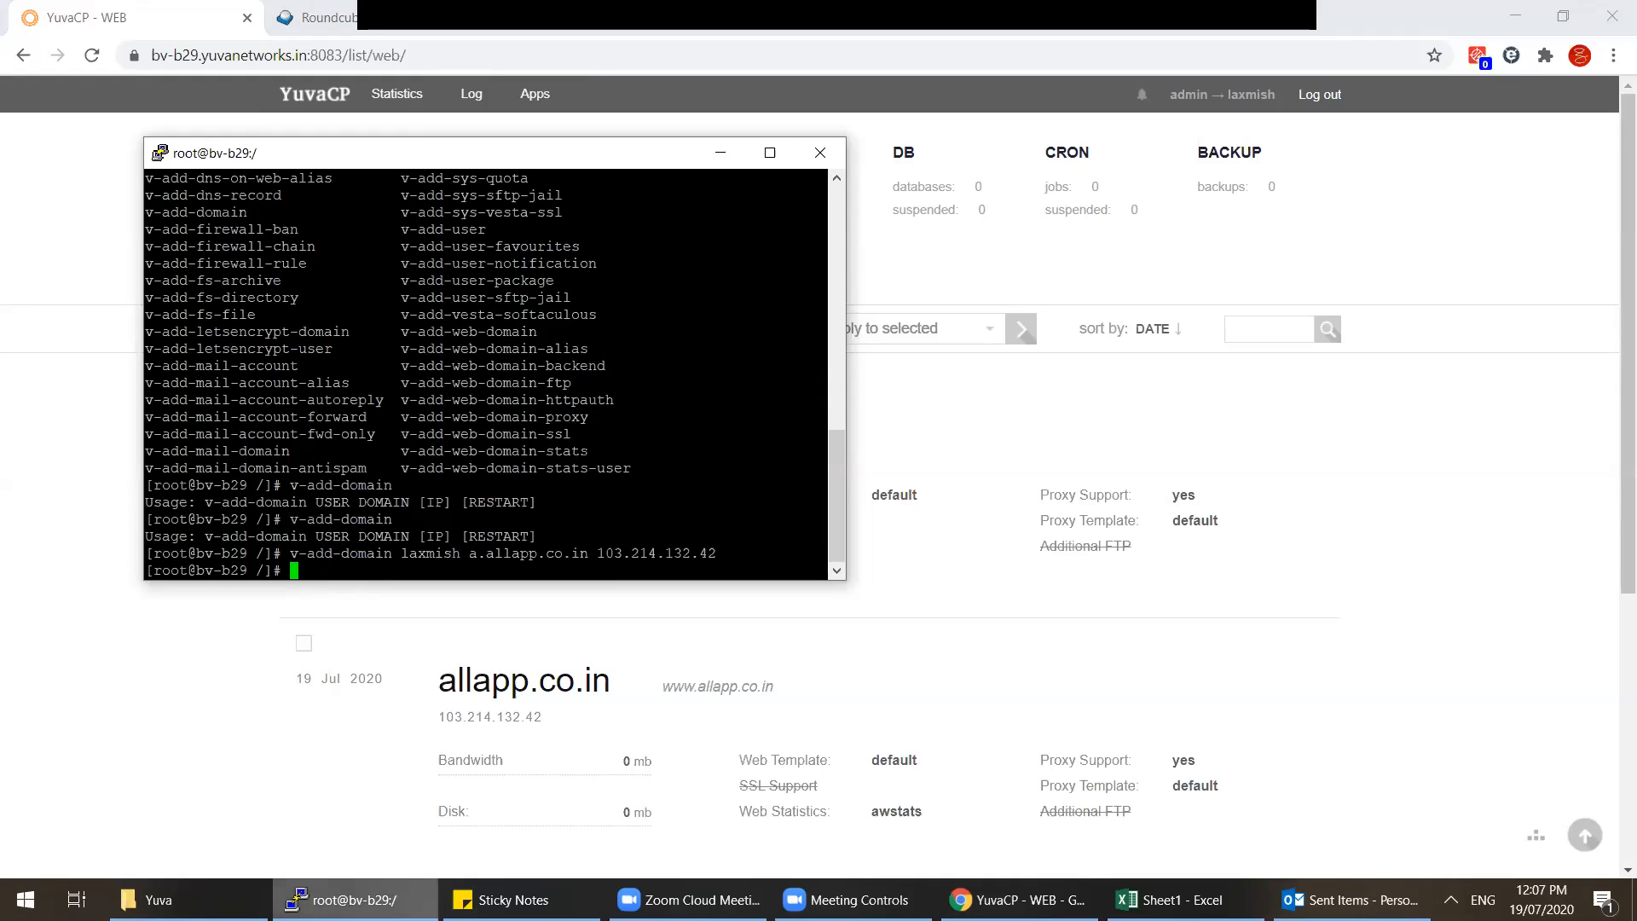
left_click(354, 900)
Step: Open the hosting user's Editing User form from the USER list
left_click(372, 216)
left_click_drag(445, 416, 565, 418)
left_click(1058, 369)
scroll(648, 562, "down", 5)
Step: Leave SSH Access at nologin, exit the user form unsaved, and bring PuTTY back
left_click(560, 482)
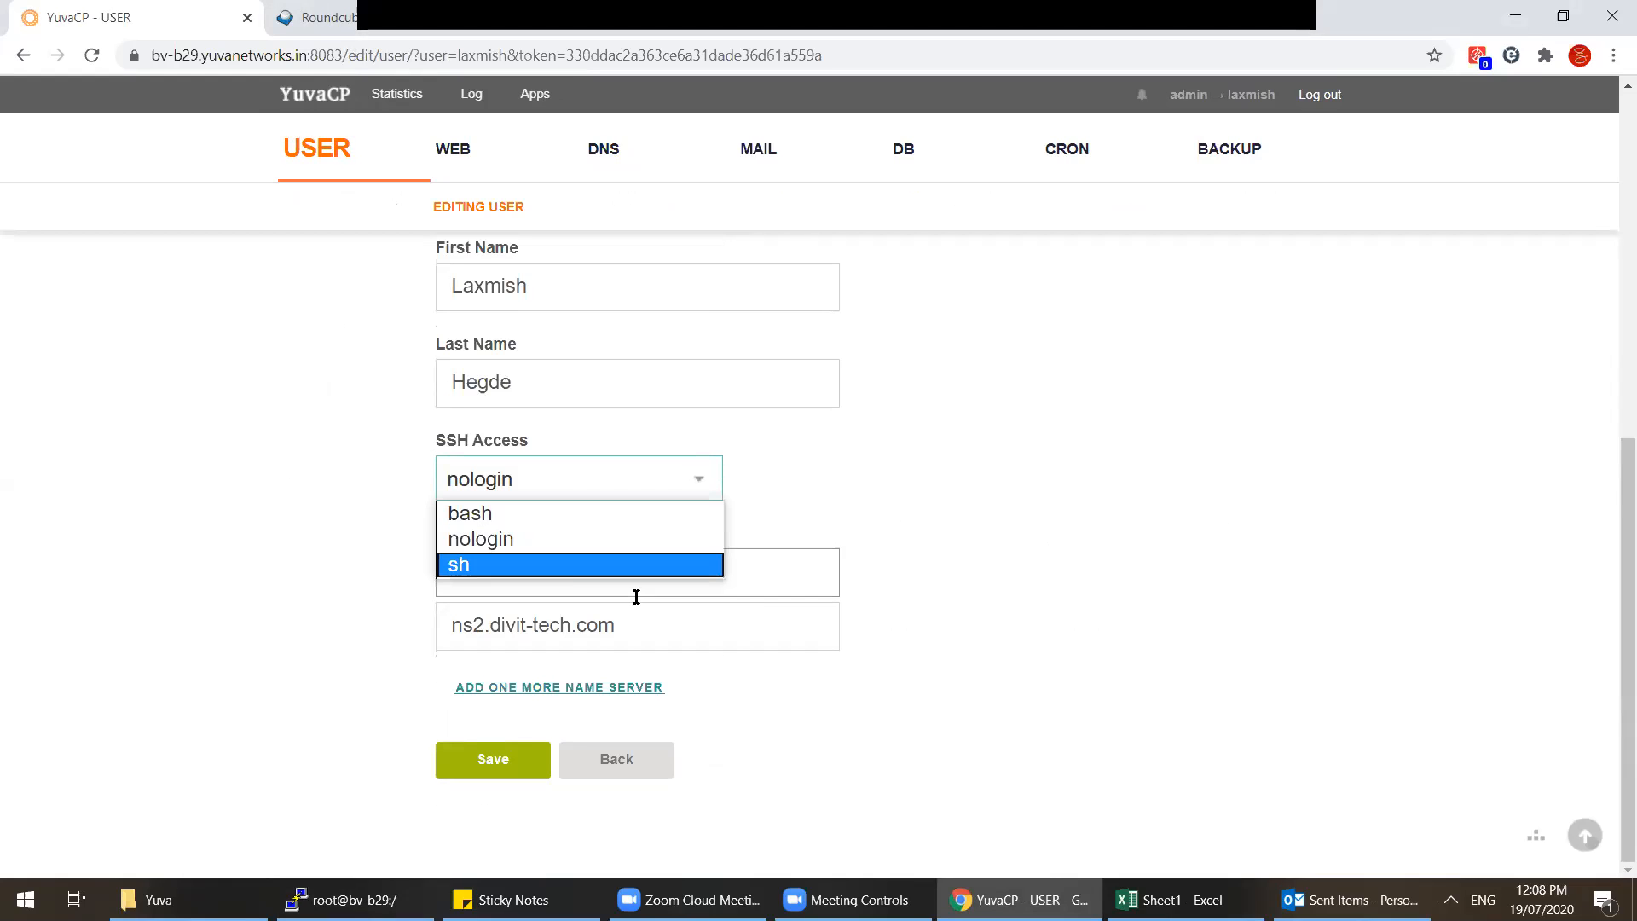
left_click(588, 762)
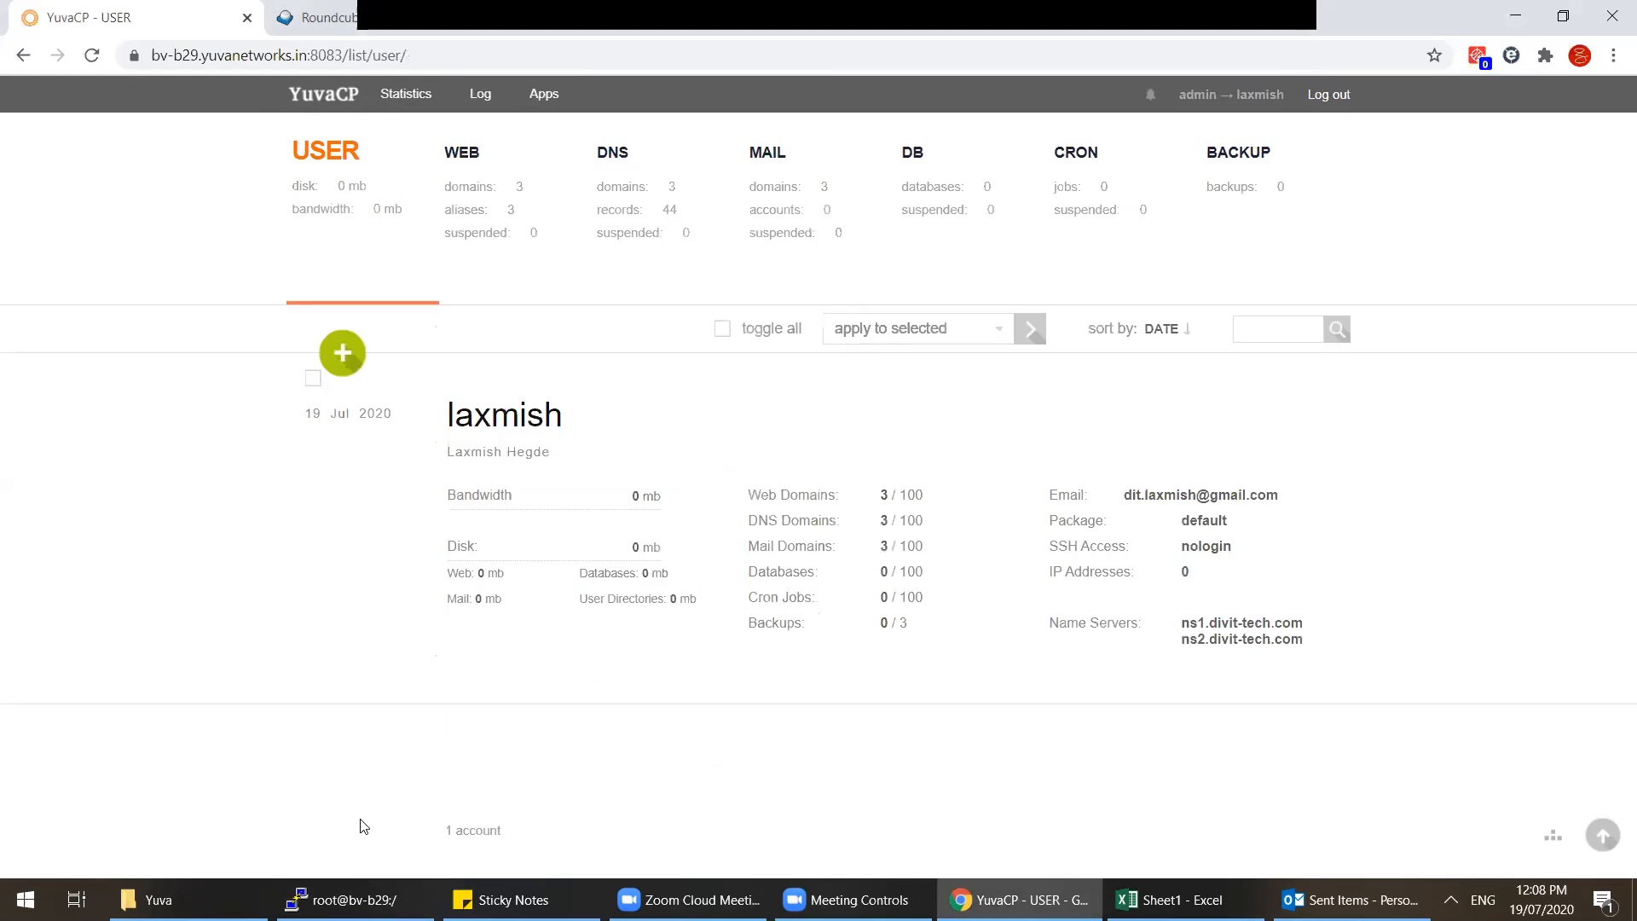
left_click(349, 899)
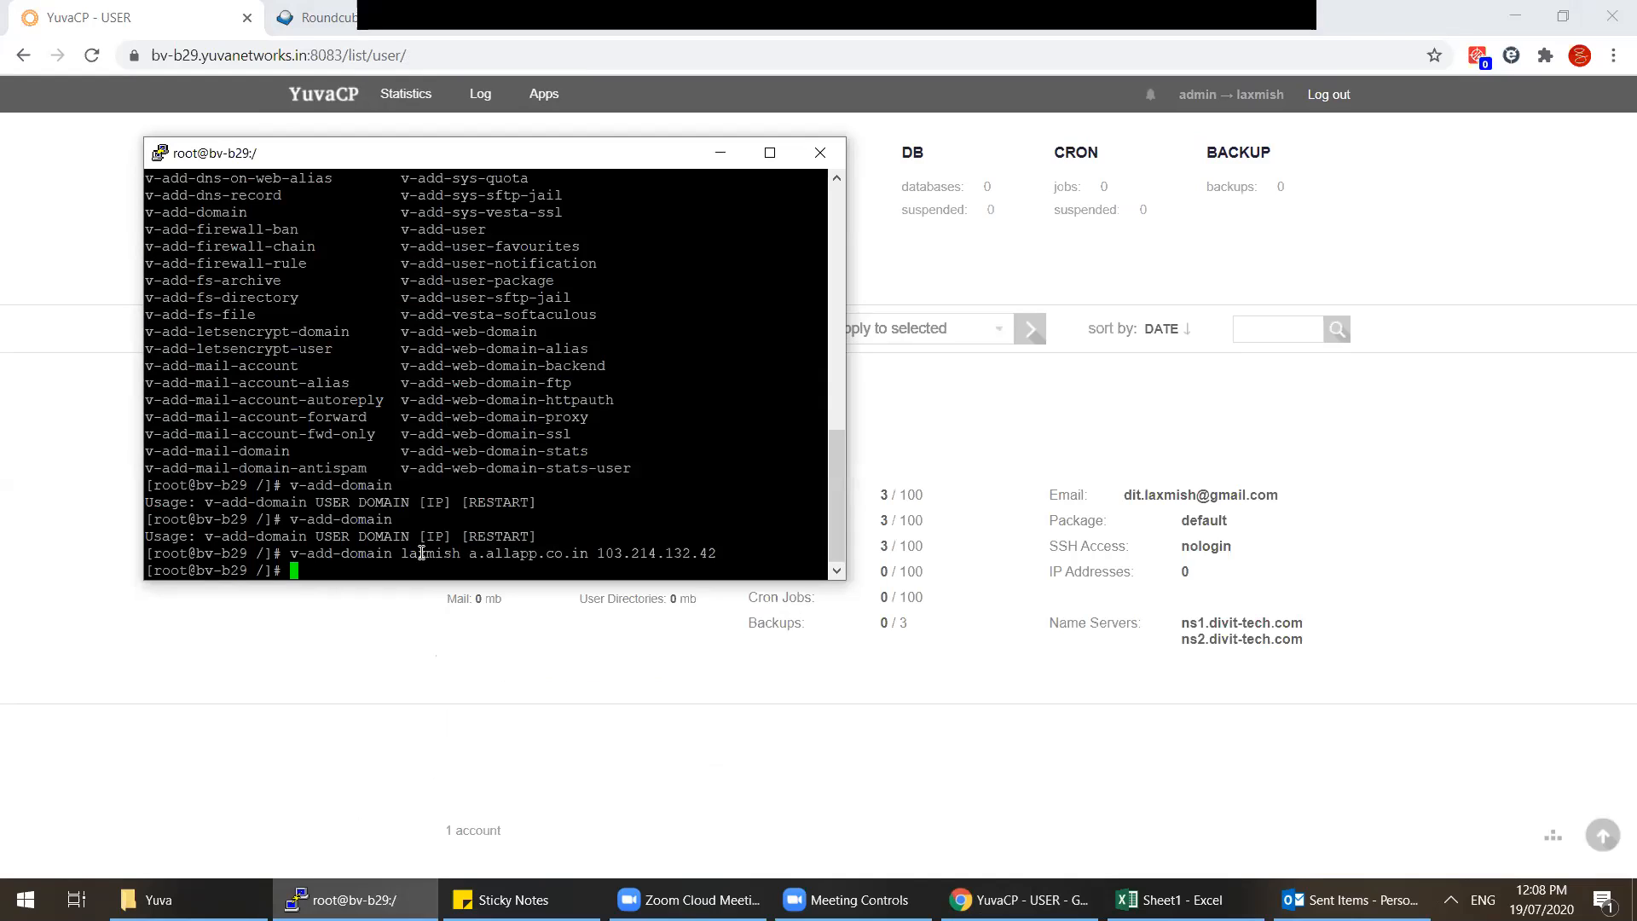
Step: Run v-delete-domain in PuTTY to display its usage
type("v-de")
key("Tab")
key("Tab")
type("lete-domain")
key("Tab")
key("Tab")
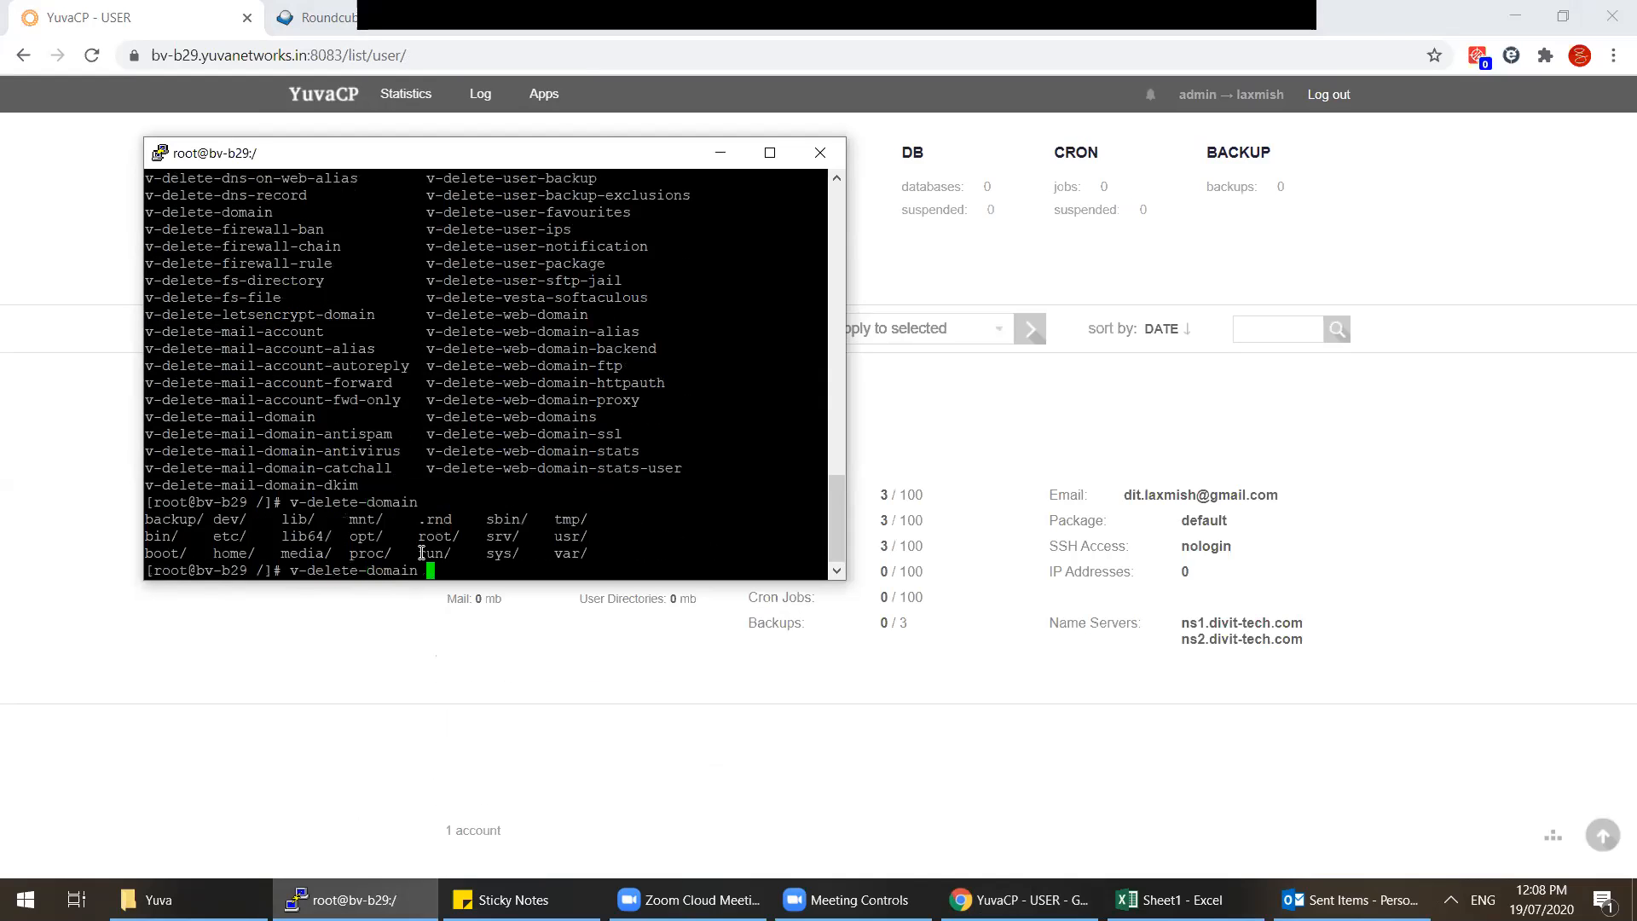
key("Return")
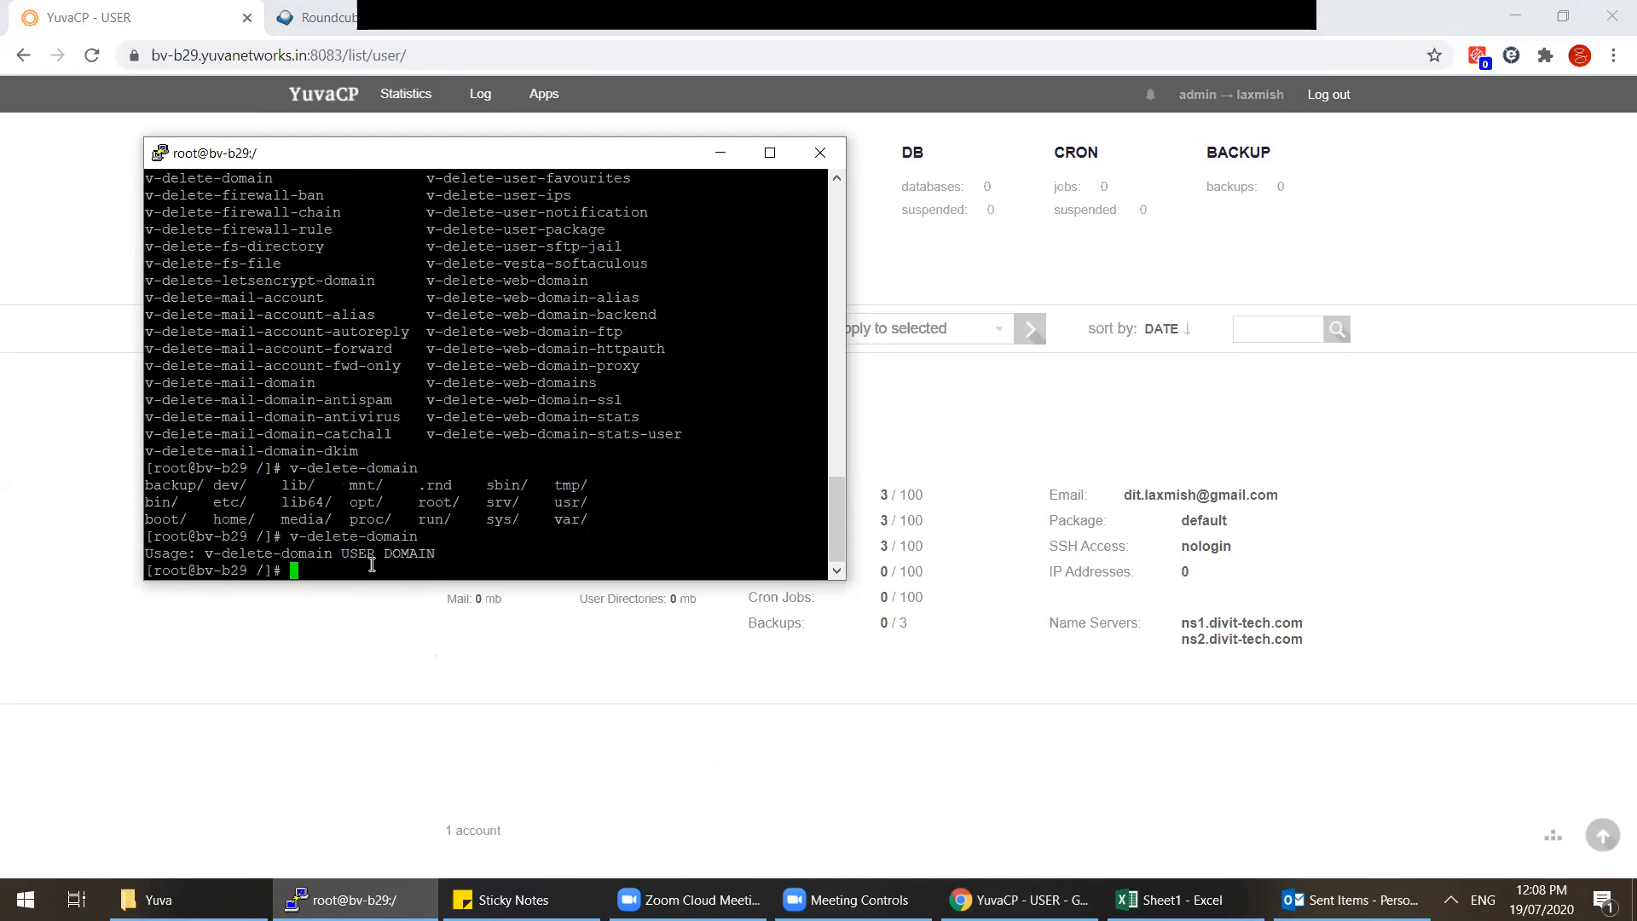
Step: Enter the panel user's name after v-delete-domain, then show YuvaCP's web domain list
left_click(314, 706)
left_click(354, 900)
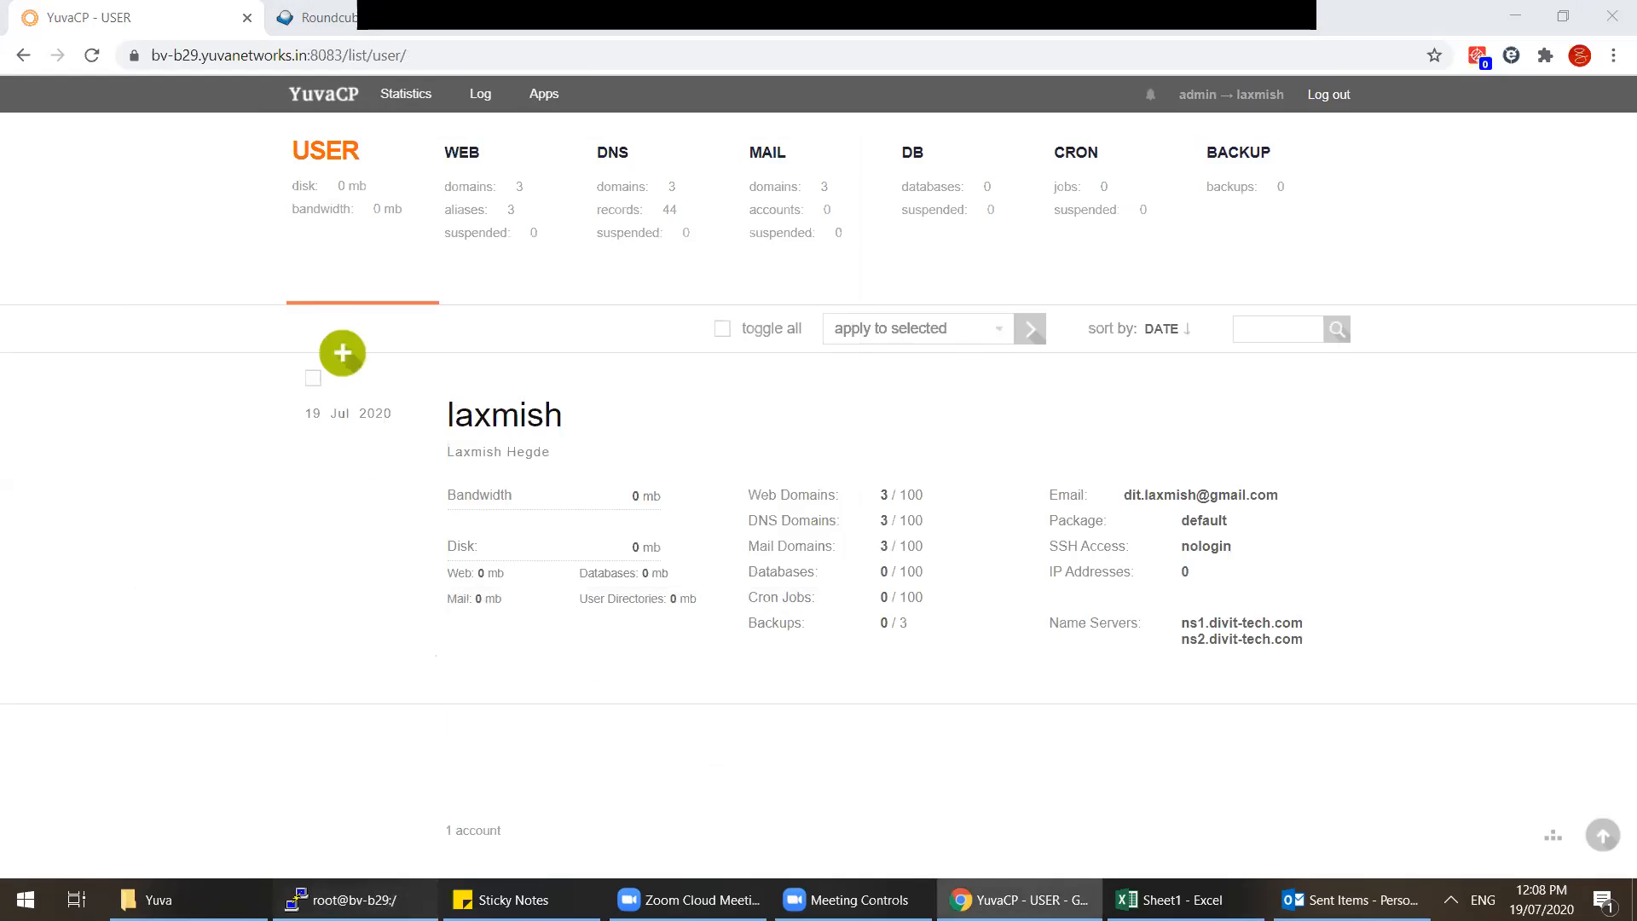
type("laxmish")
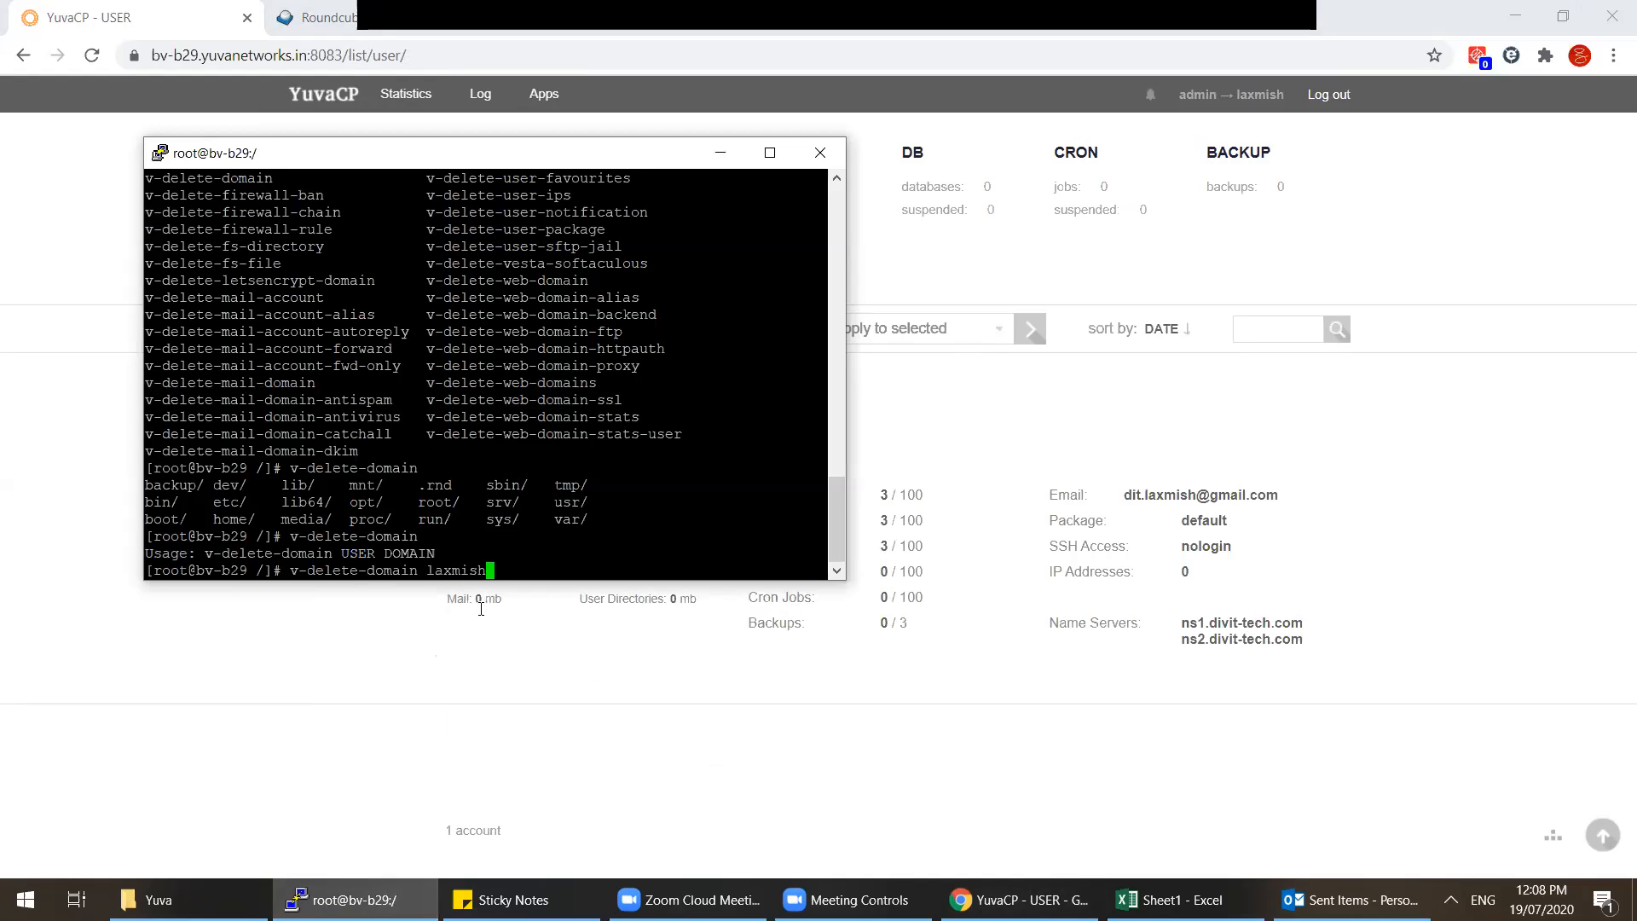
left_click(721, 153)
left_click(505, 210)
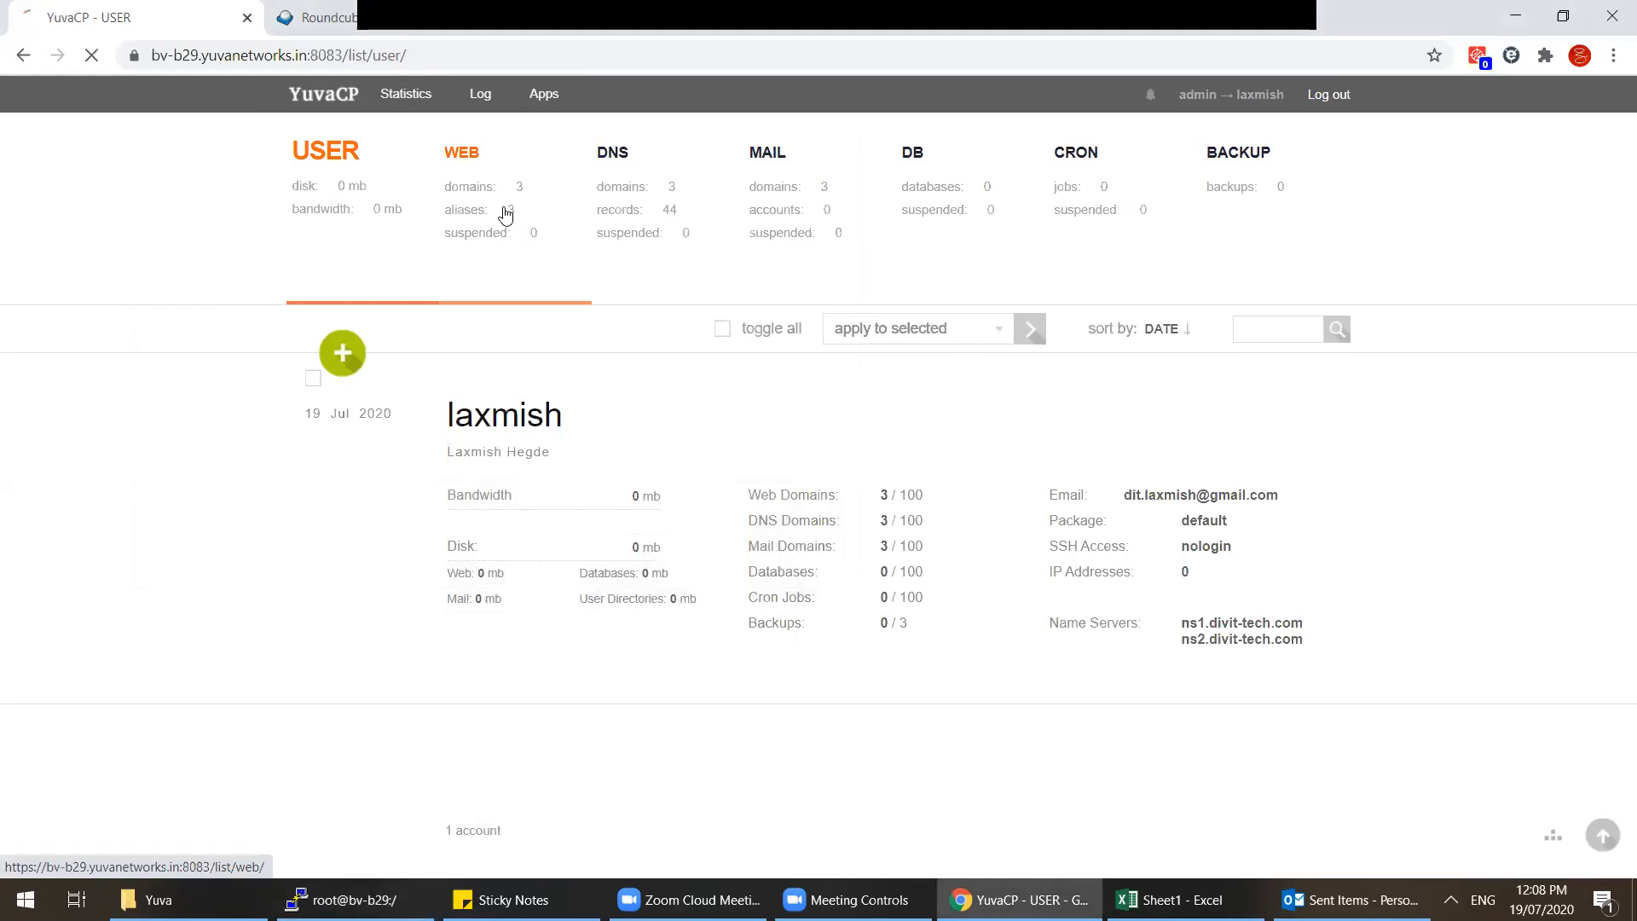
key("super+r")
type("a.")
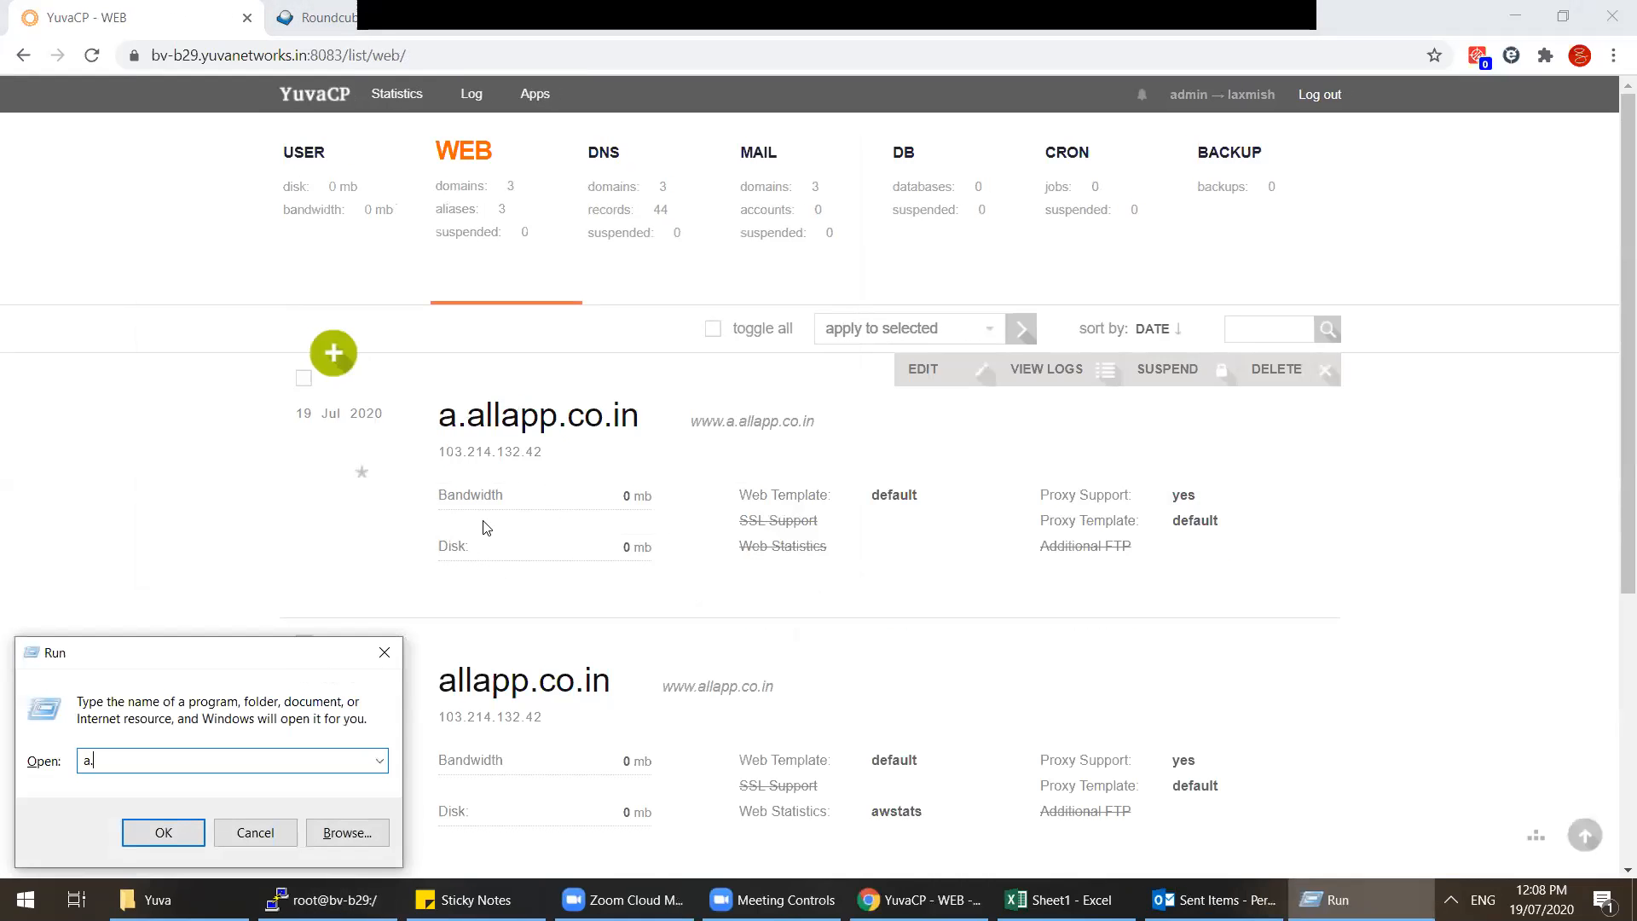
type("a")
key("Escape")
left_click(449, 417)
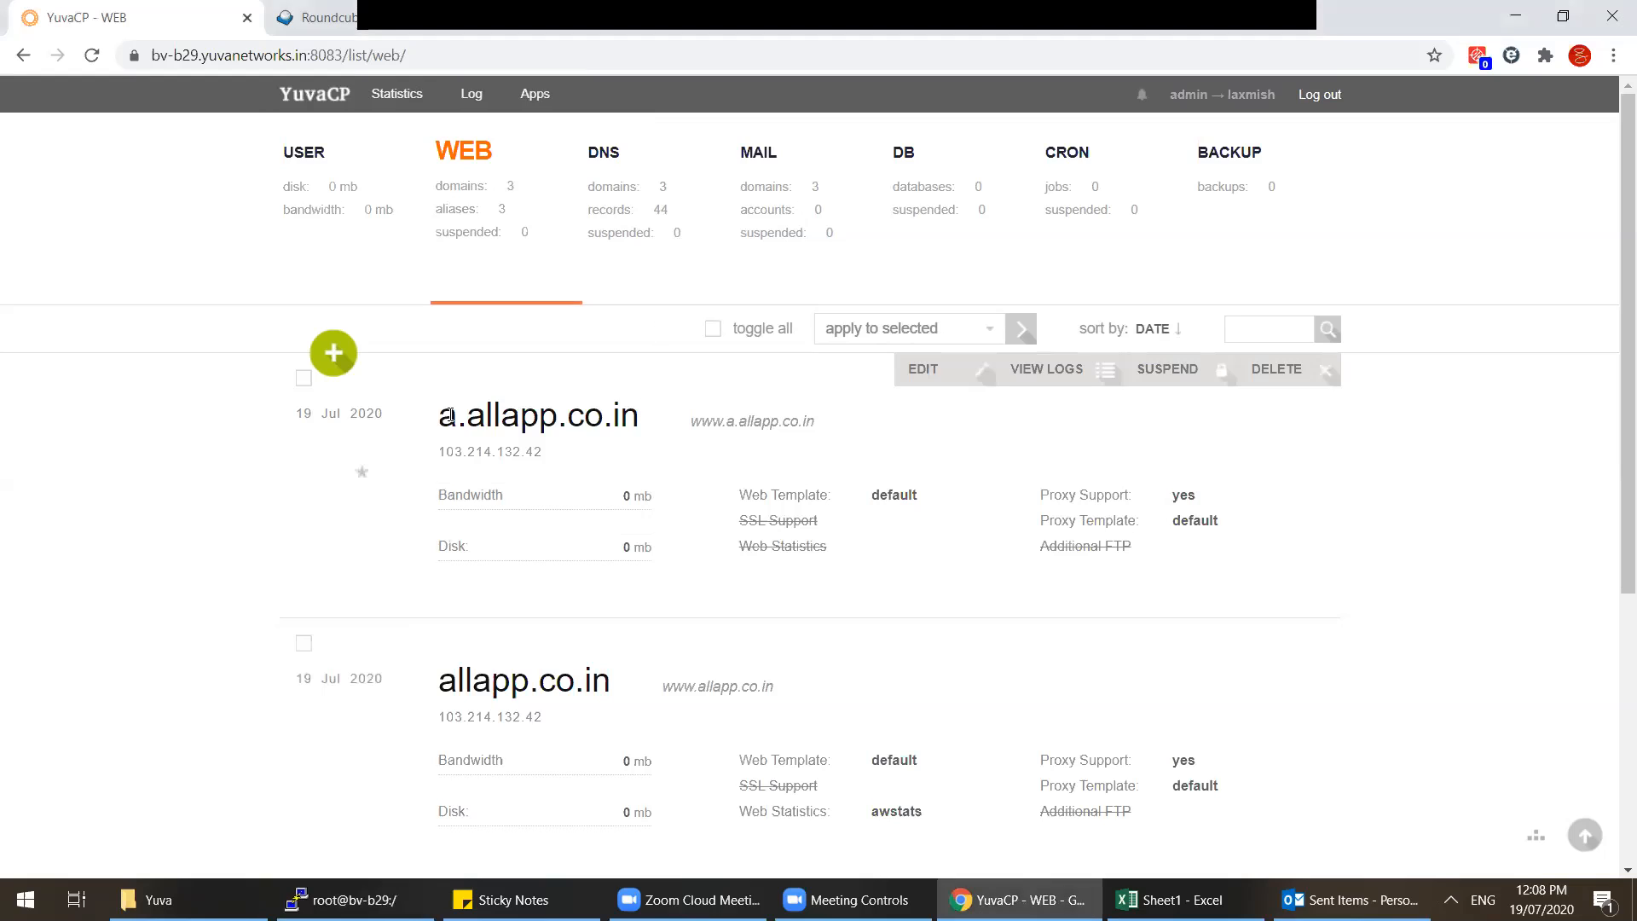
Step: Delete a.allapp.co.in with v-delete-domain and refresh the web domain list to confirm
left_click(929, 376)
left_click_drag(454, 468, 450, 467)
key("ctrl+c")
left_click(354, 900)
right_click(561, 483)
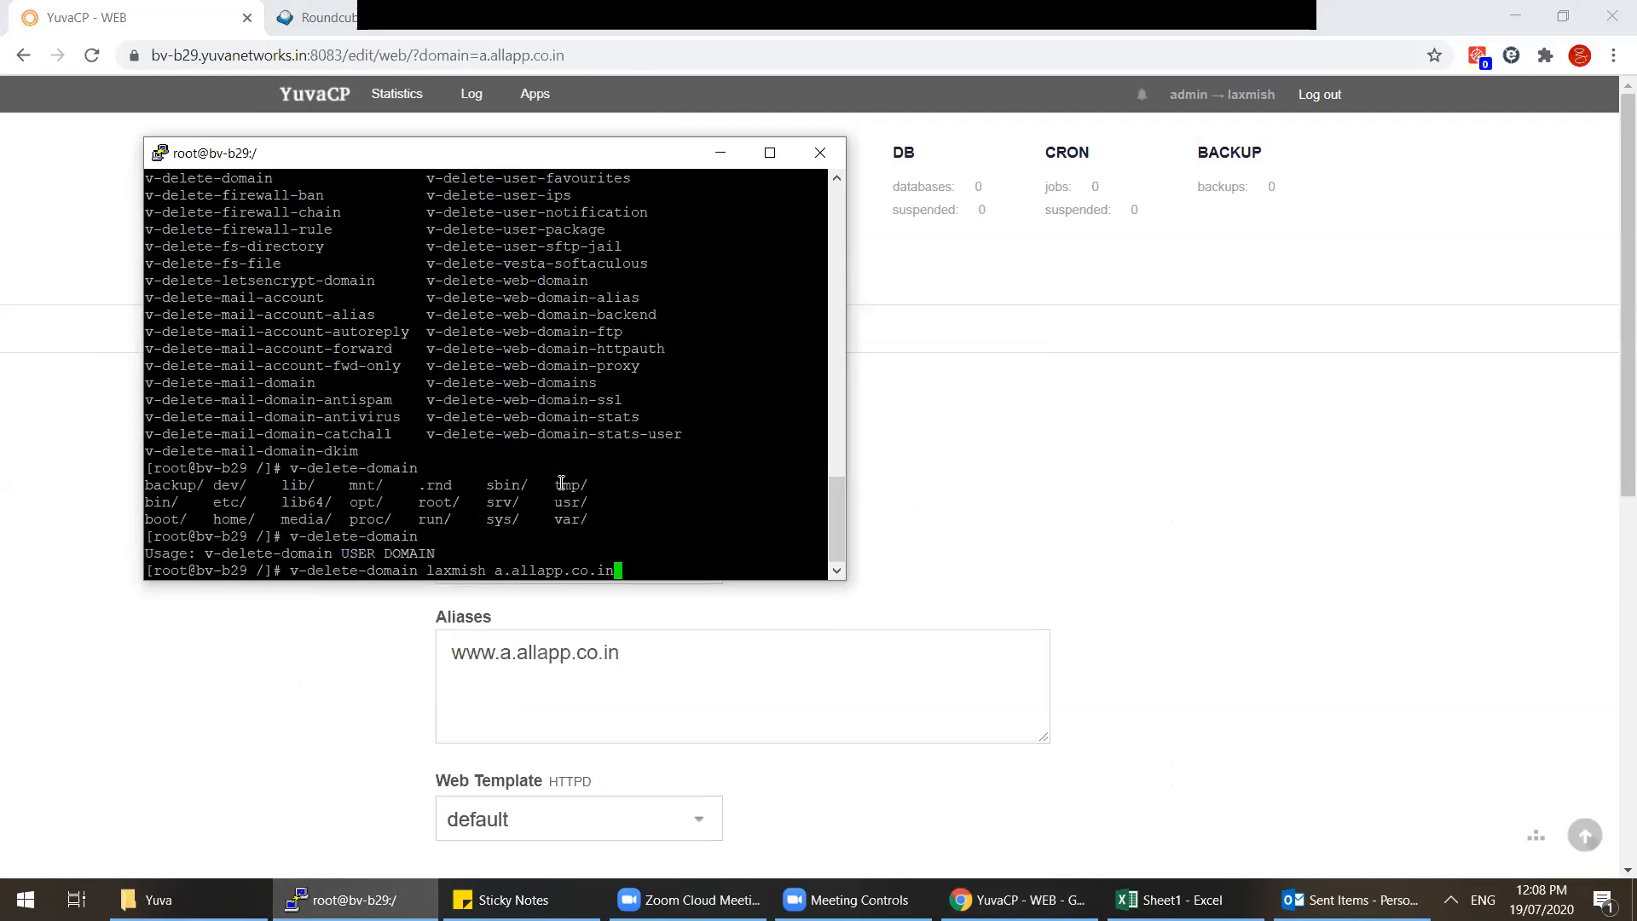
key("Return")
left_click(1319, 492)
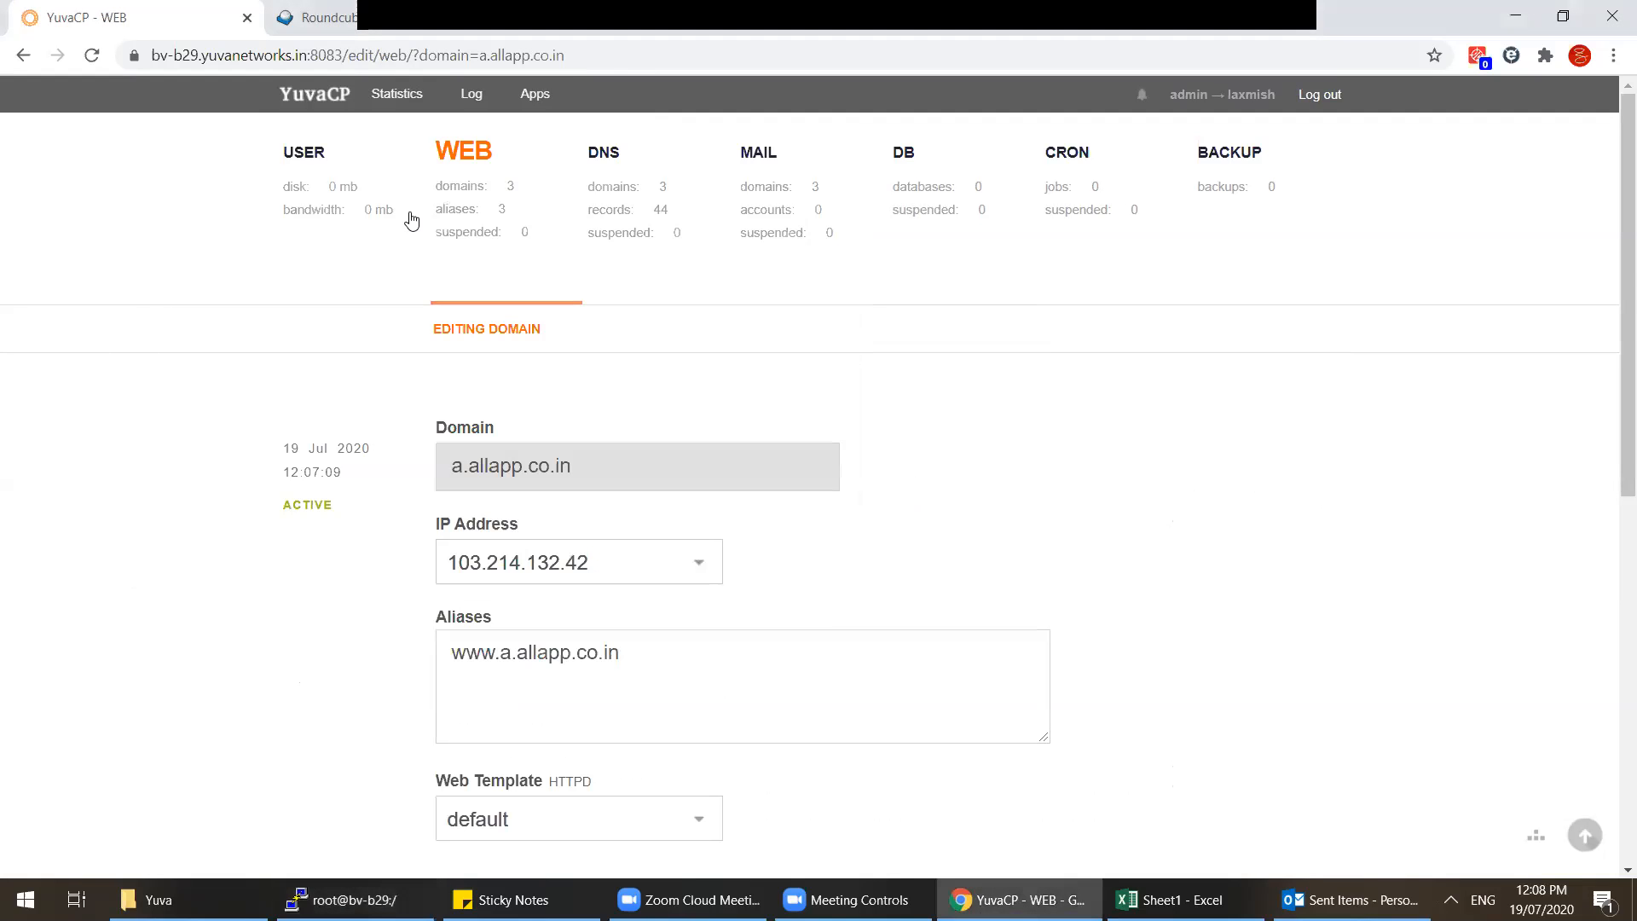
left_click(498, 202)
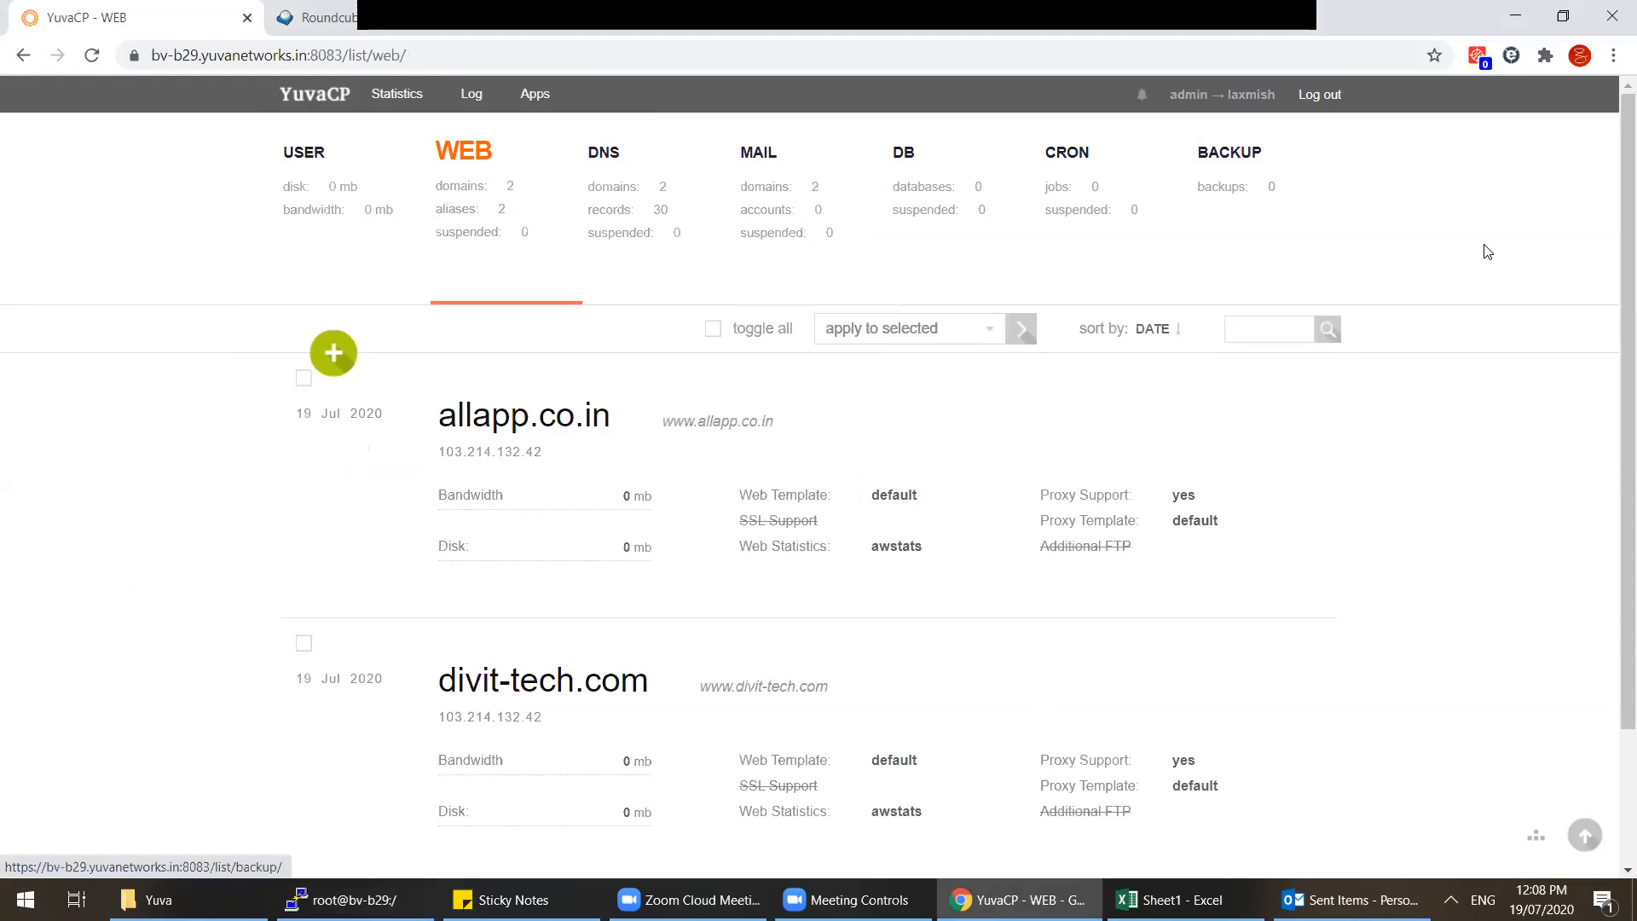
Step: List the available v-add- commands, then return YuvaCP from the user account to admin
left_click(354, 900)
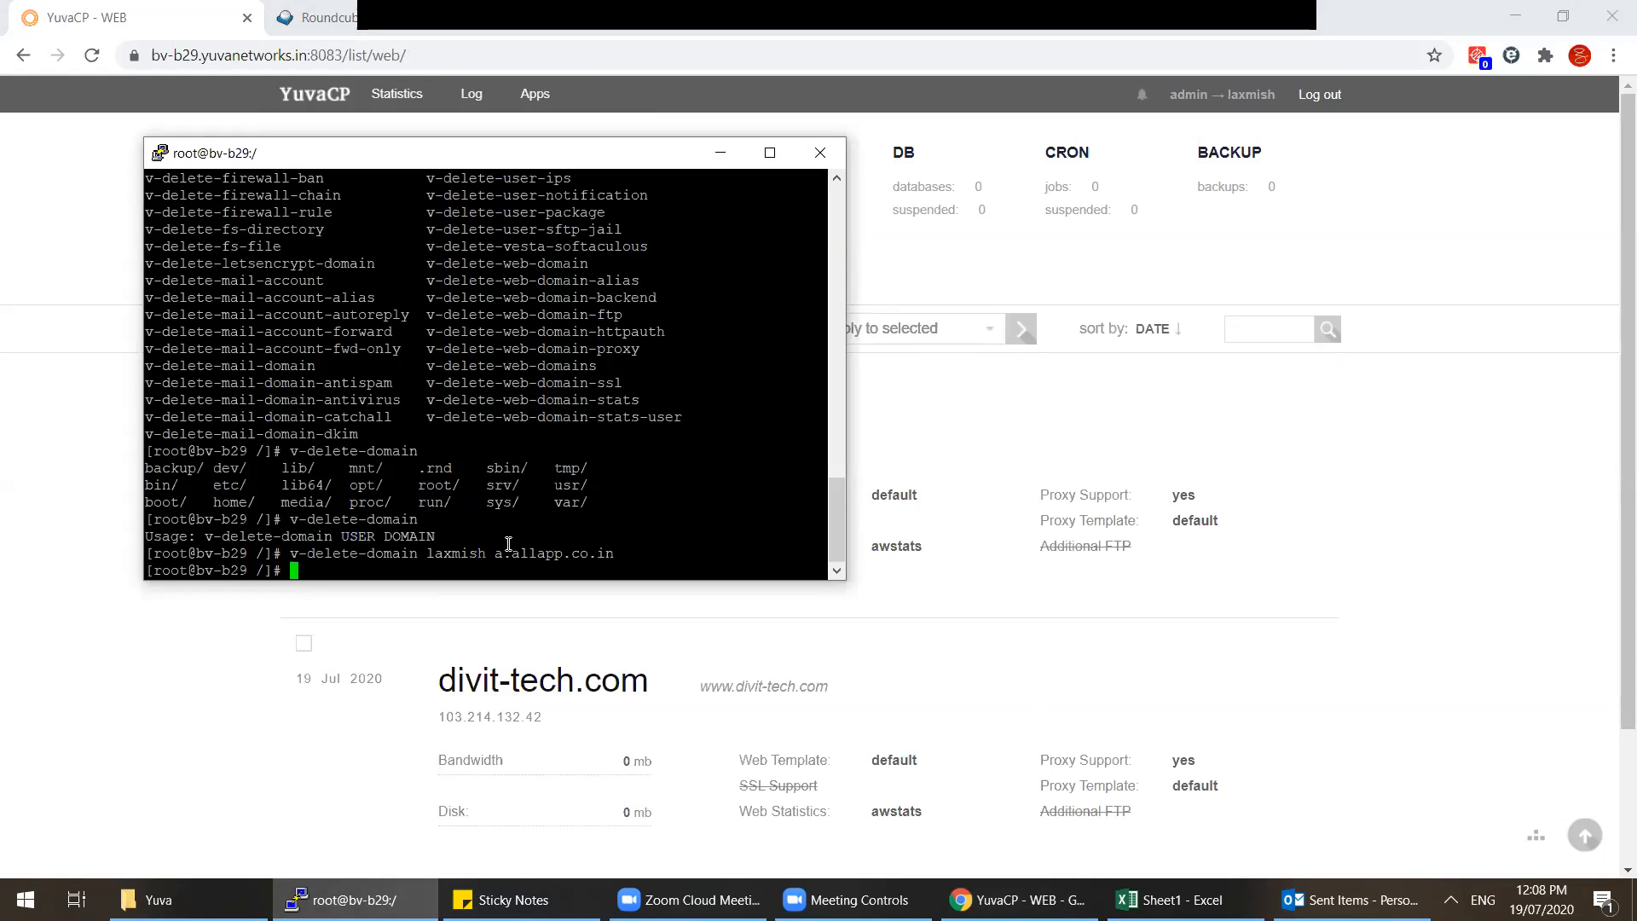
type("v-add-")
key("Tab")
key("Tab")
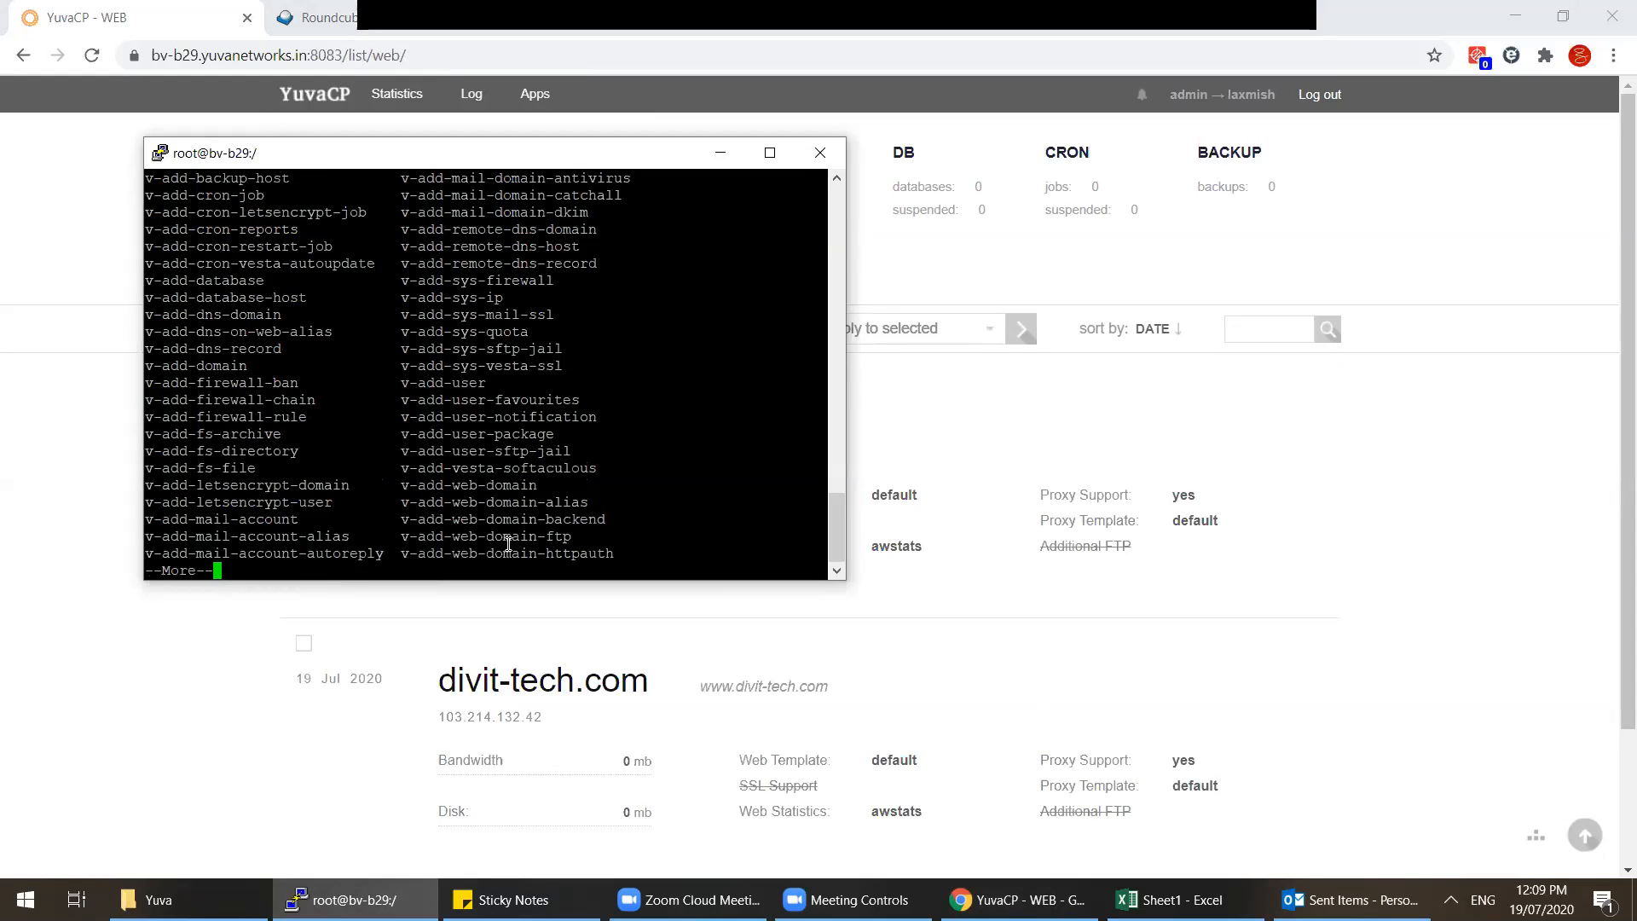
key("alt+Tab")
left_click(1252, 95)
Step: Add an ACCEPT TCP firewall rule for port 4051 from 0.0.0.0/0
left_click(774, 98)
scroll(795, 440, "down", 8)
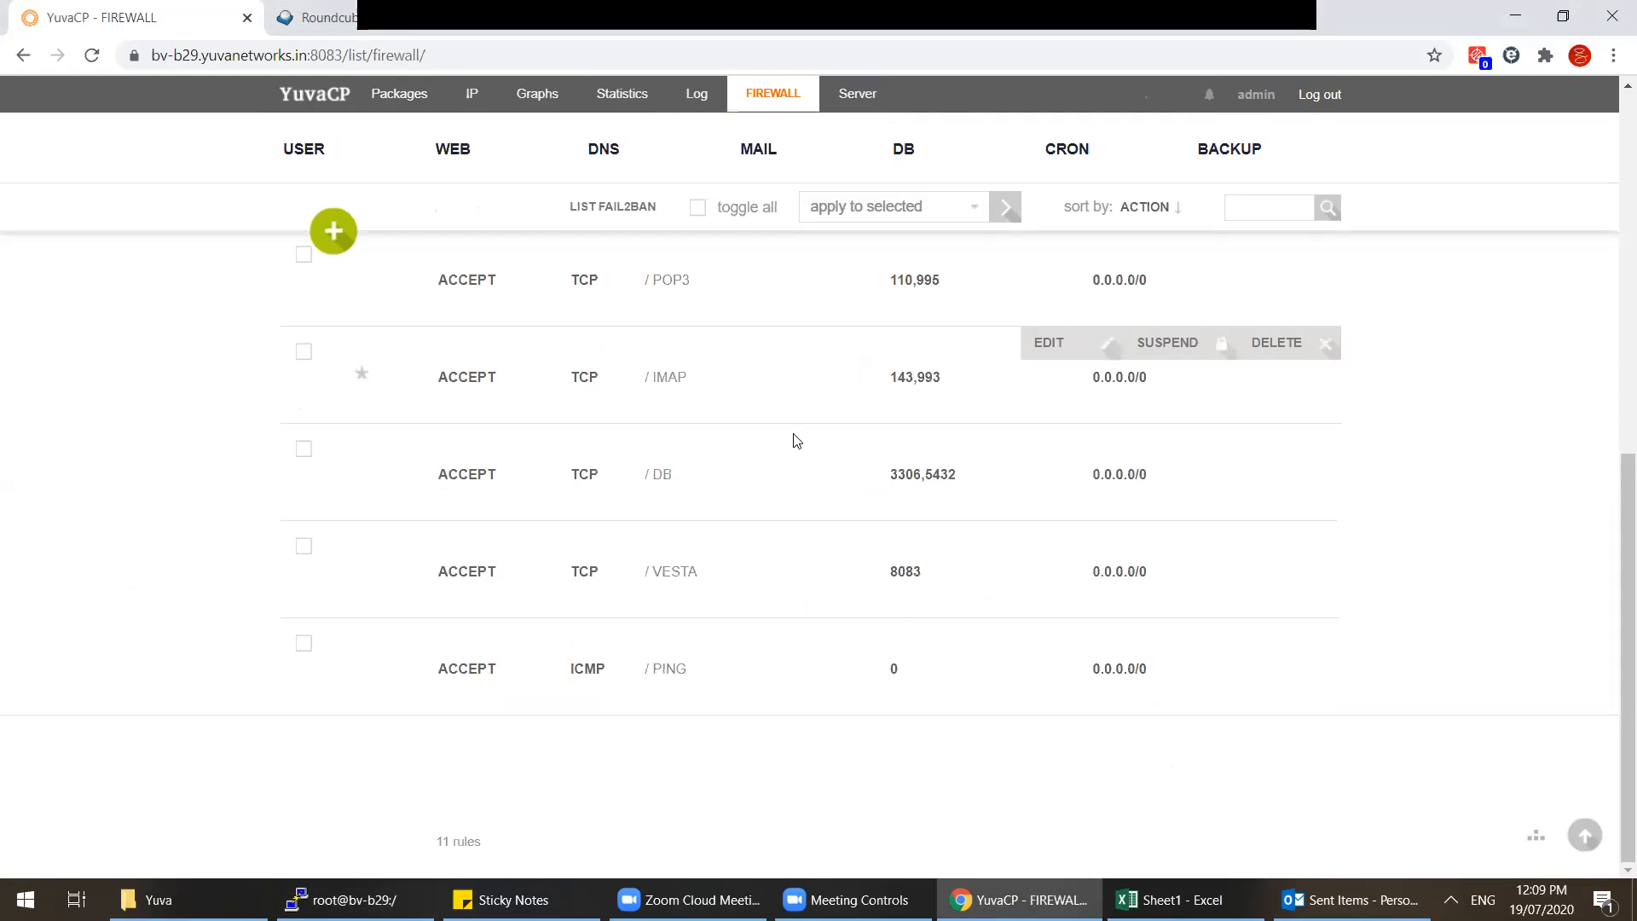
scroll(892, 629, "up", 6)
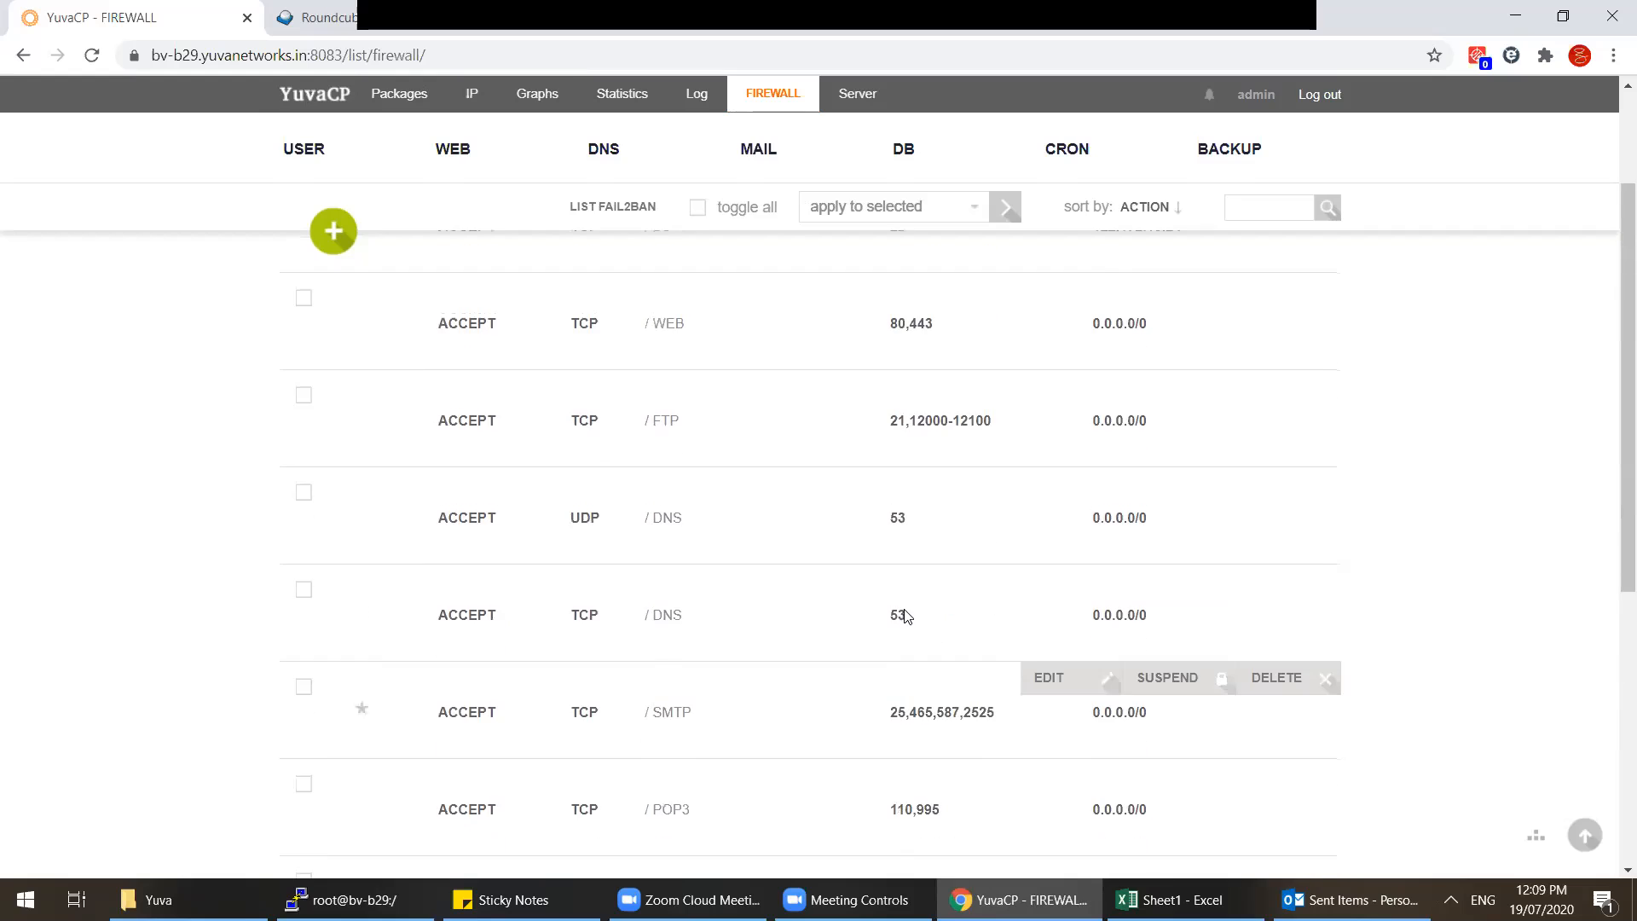
scroll(906, 616, "up", 3)
left_click(348, 362)
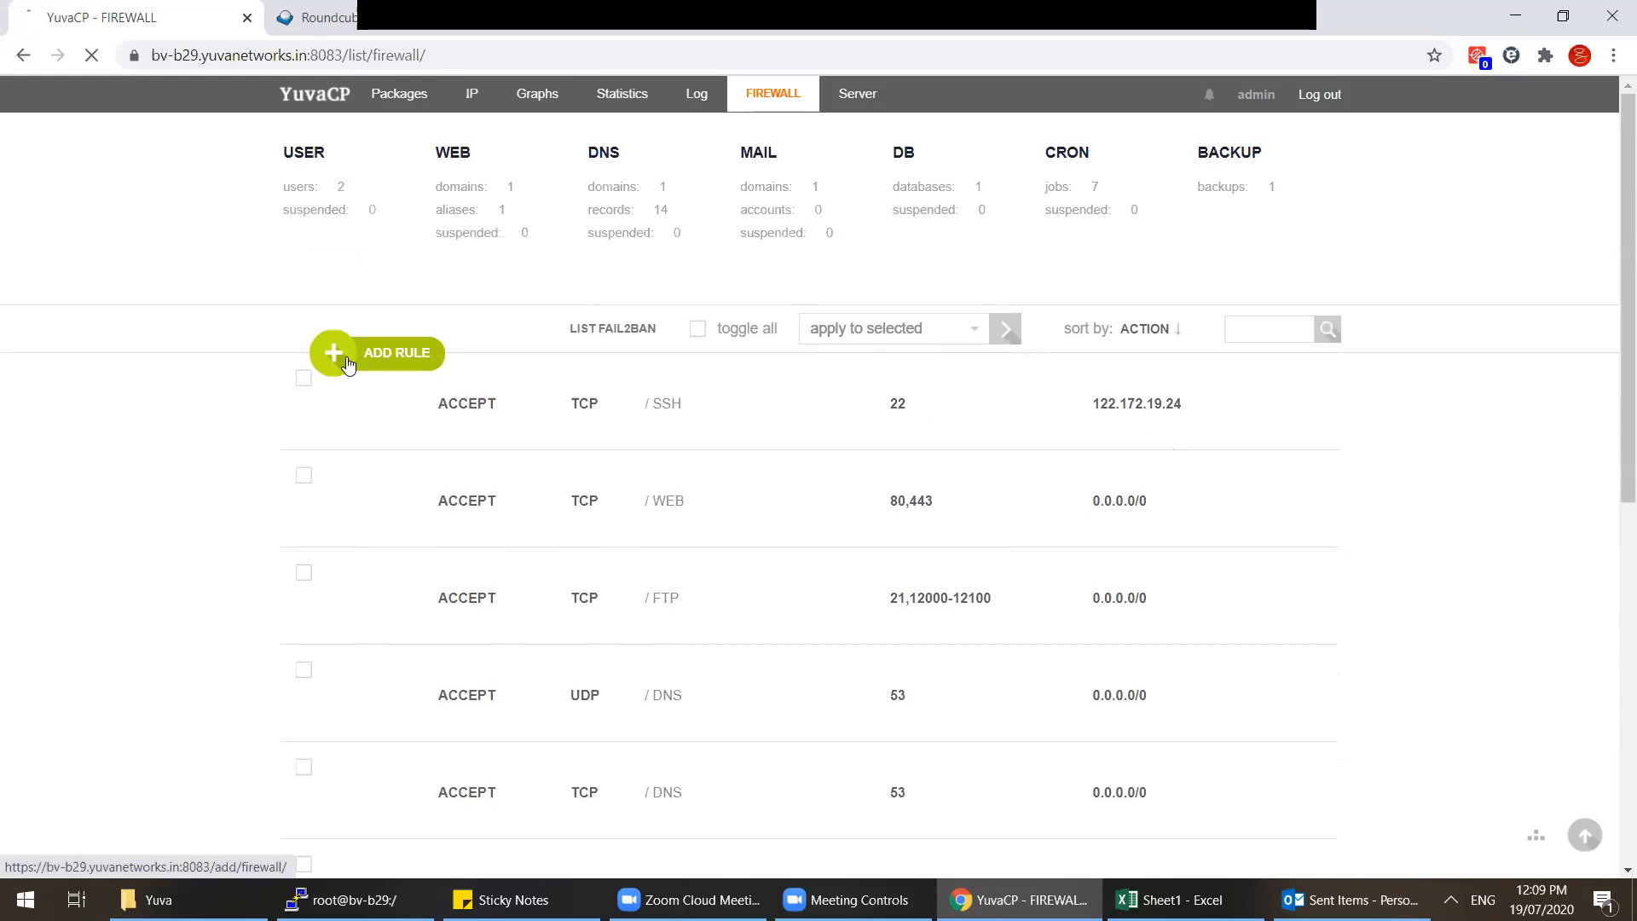
scroll(542, 470, "down", 2)
left_click(547, 295)
left_click(529, 351)
left_click(500, 477)
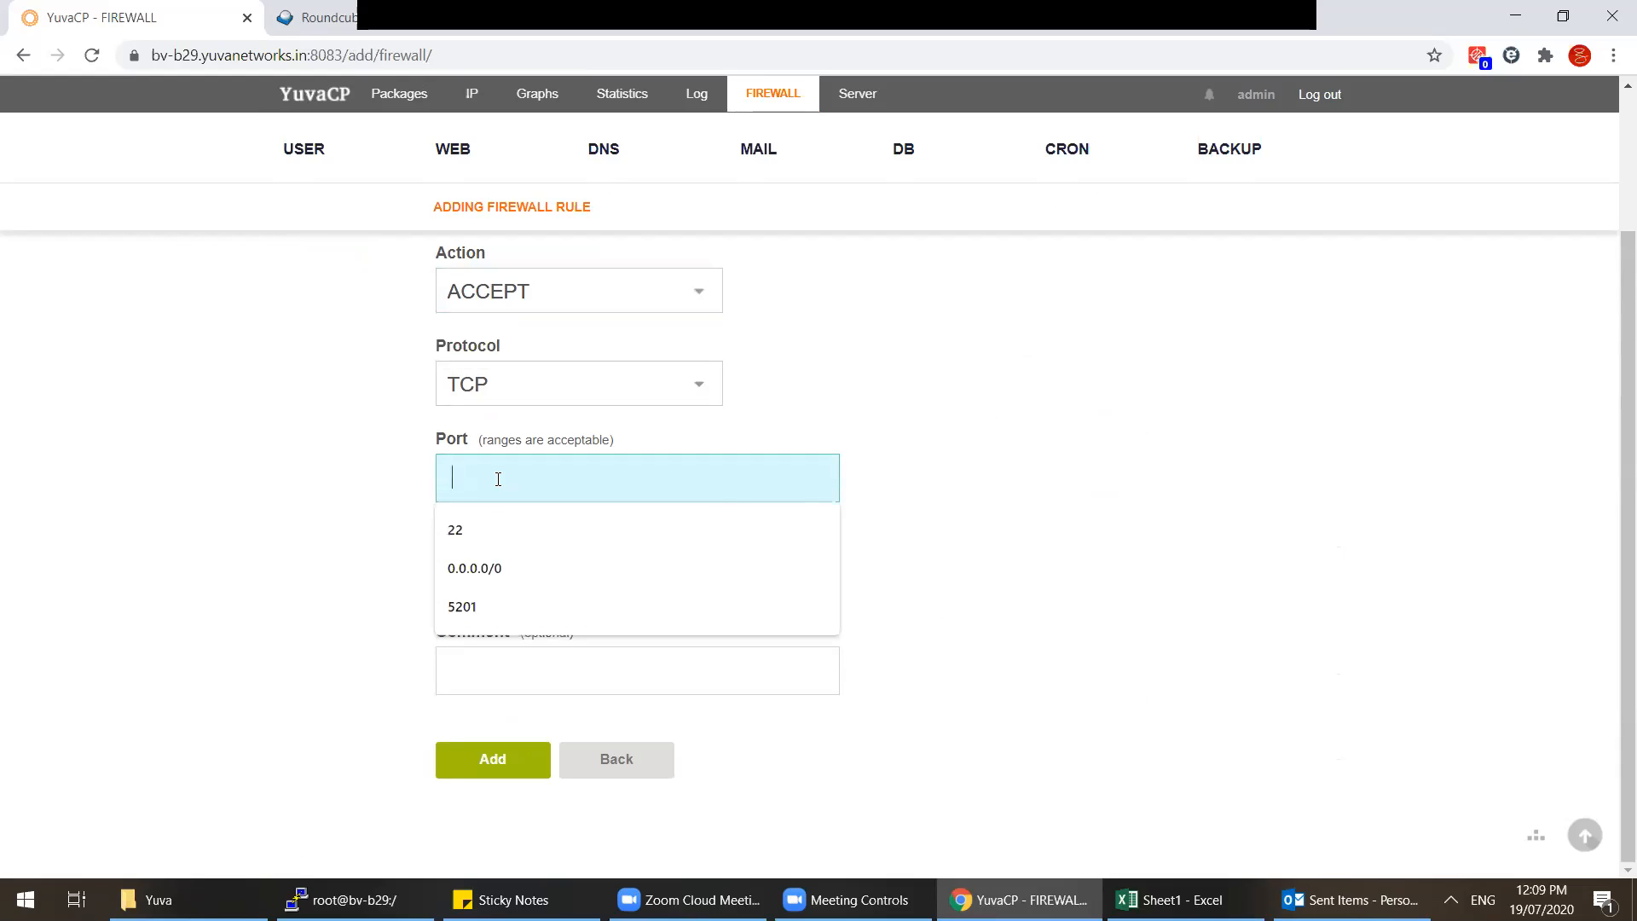
type("410")
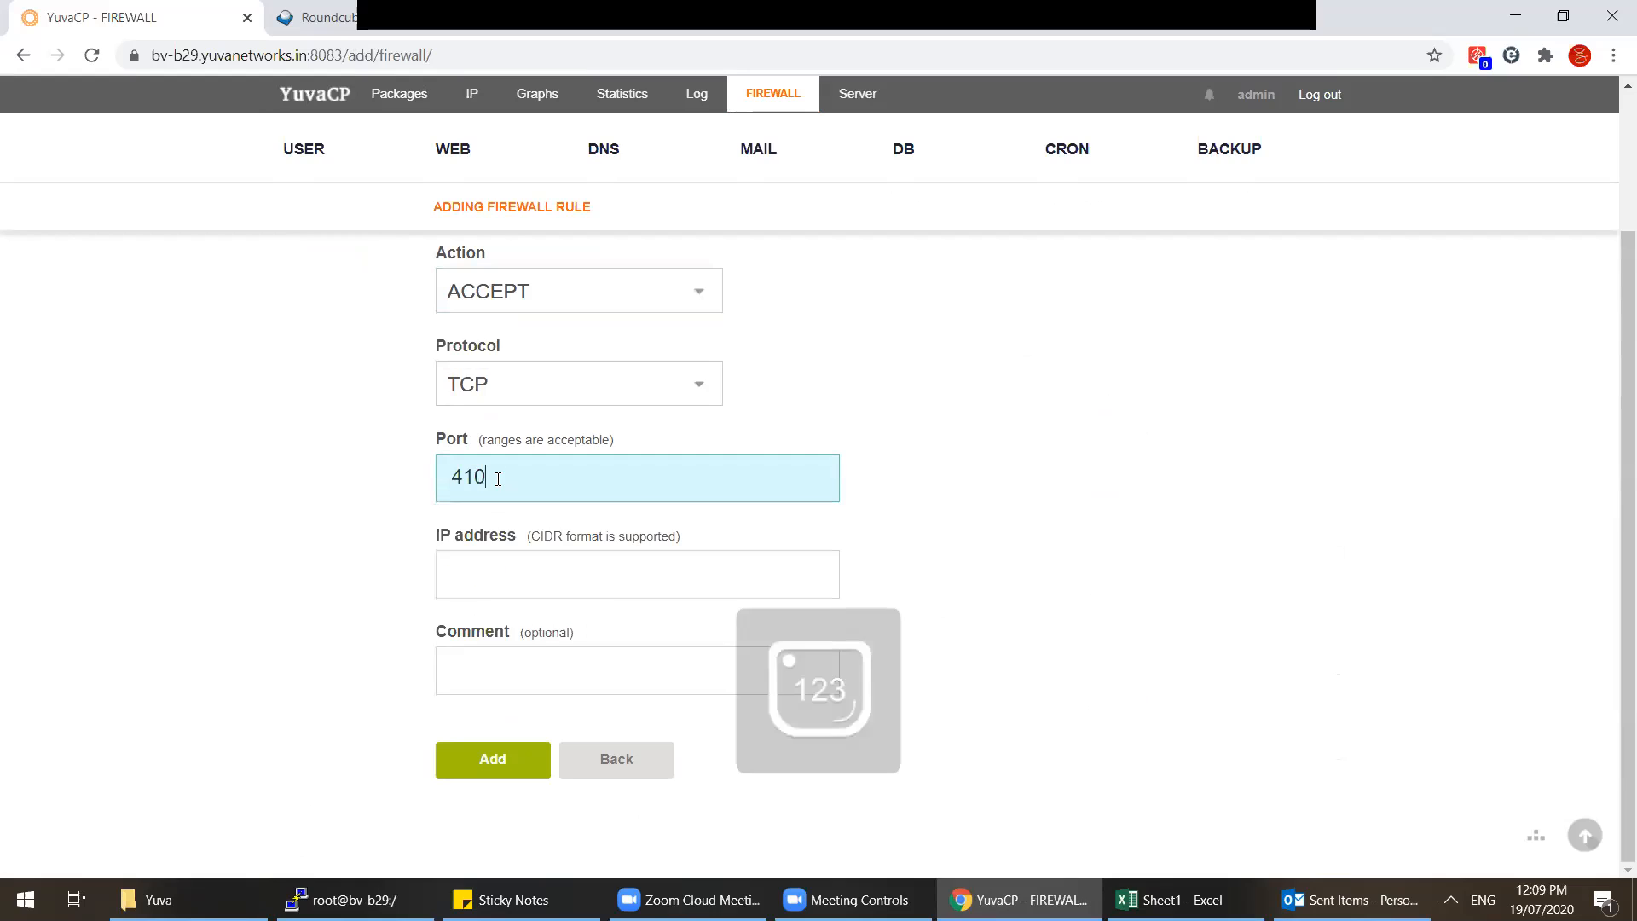
type("051")
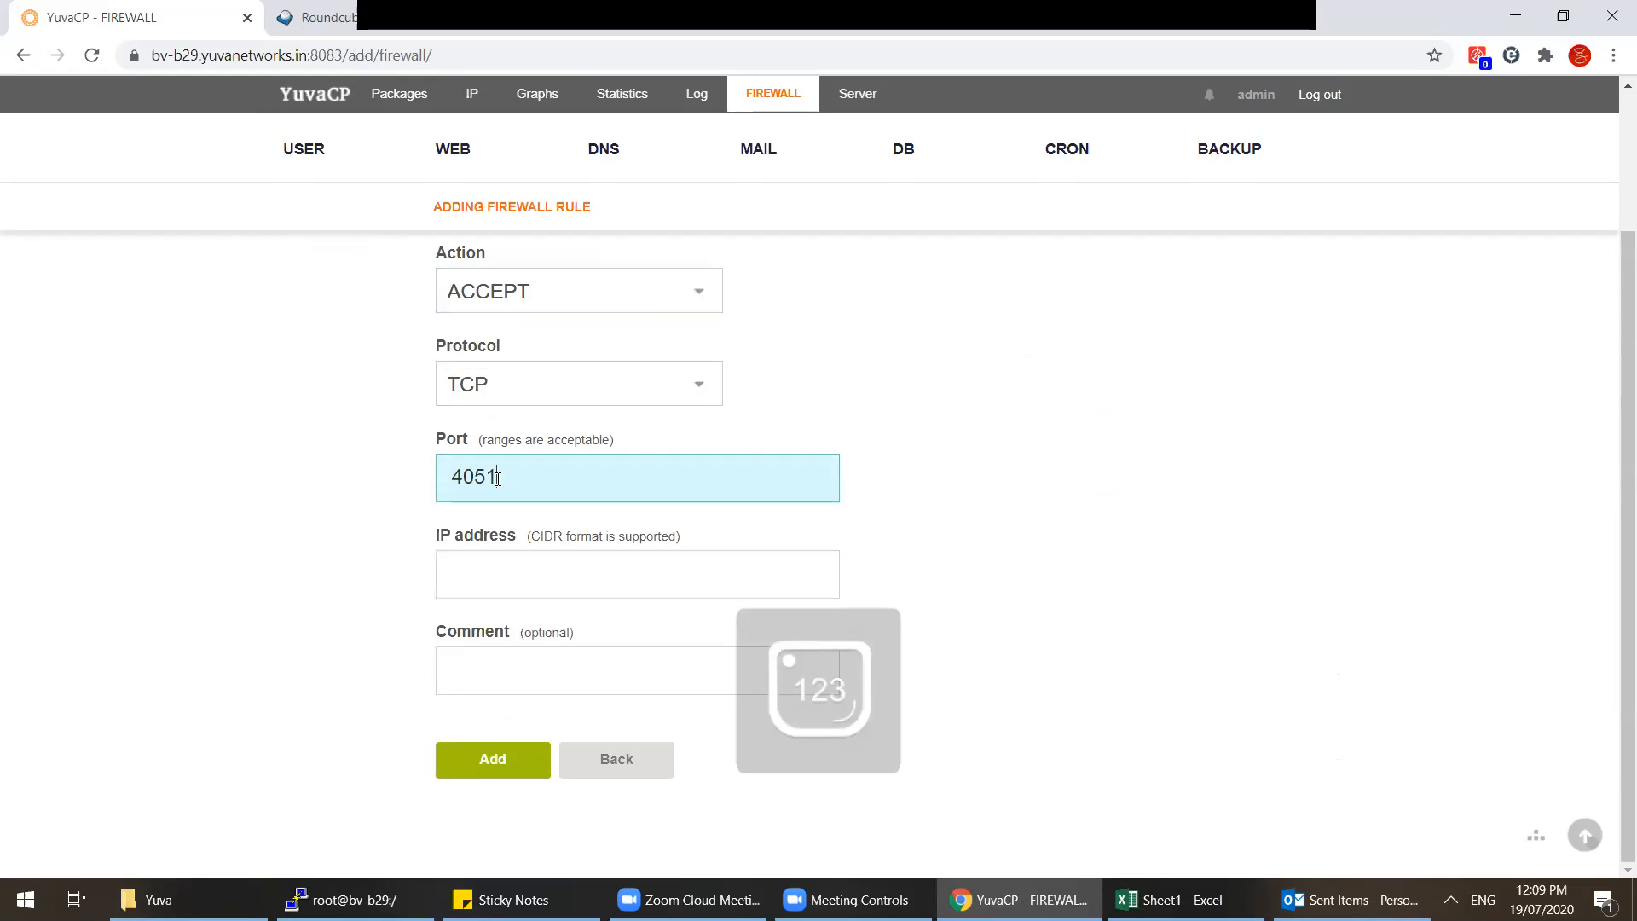
left_click(496, 586)
left_click(479, 636)
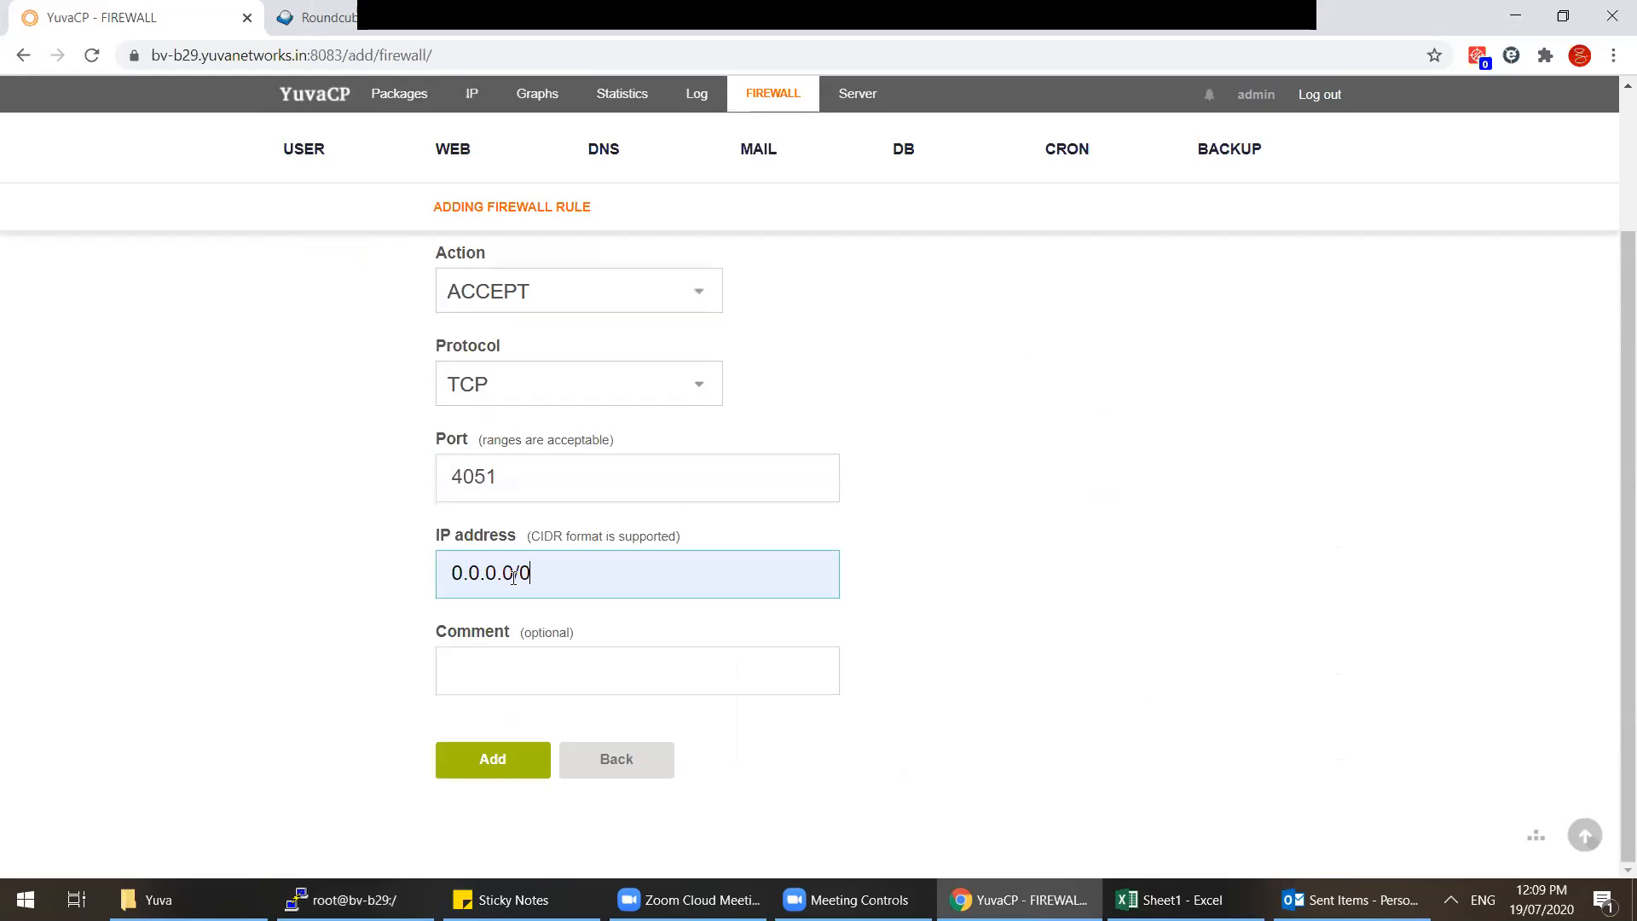
left_click(503, 764)
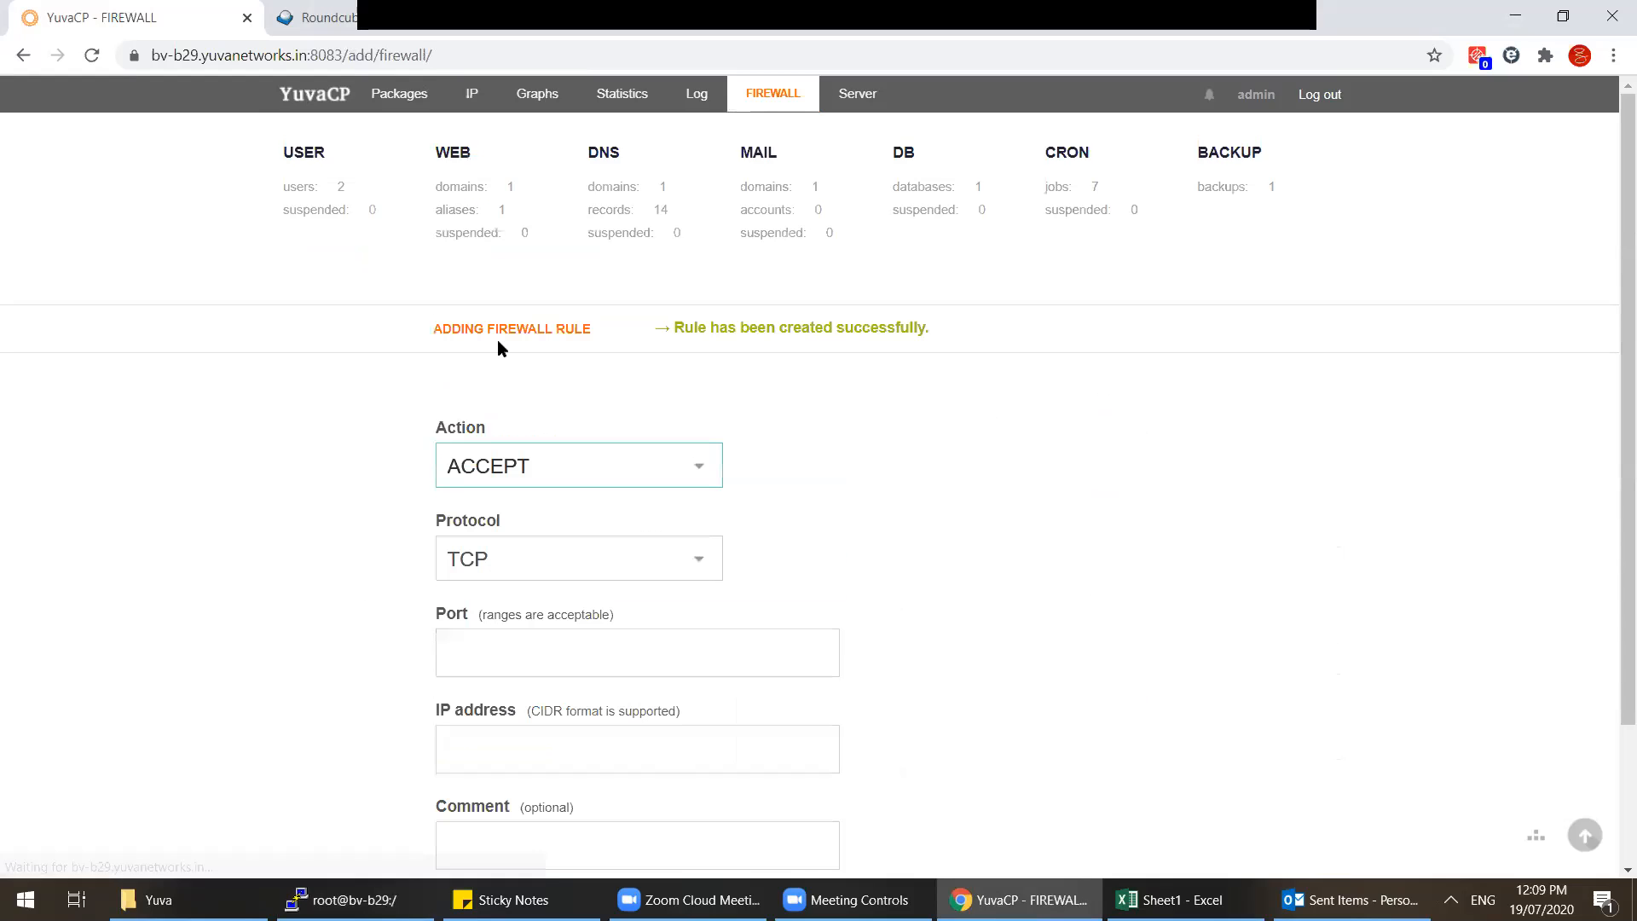
Step: Edit the port 4051 rule to add the comment 'Node' and save it
left_click(771, 96)
left_click_drag(437, 408, 1224, 431)
left_click(1225, 432)
left_click(1033, 376)
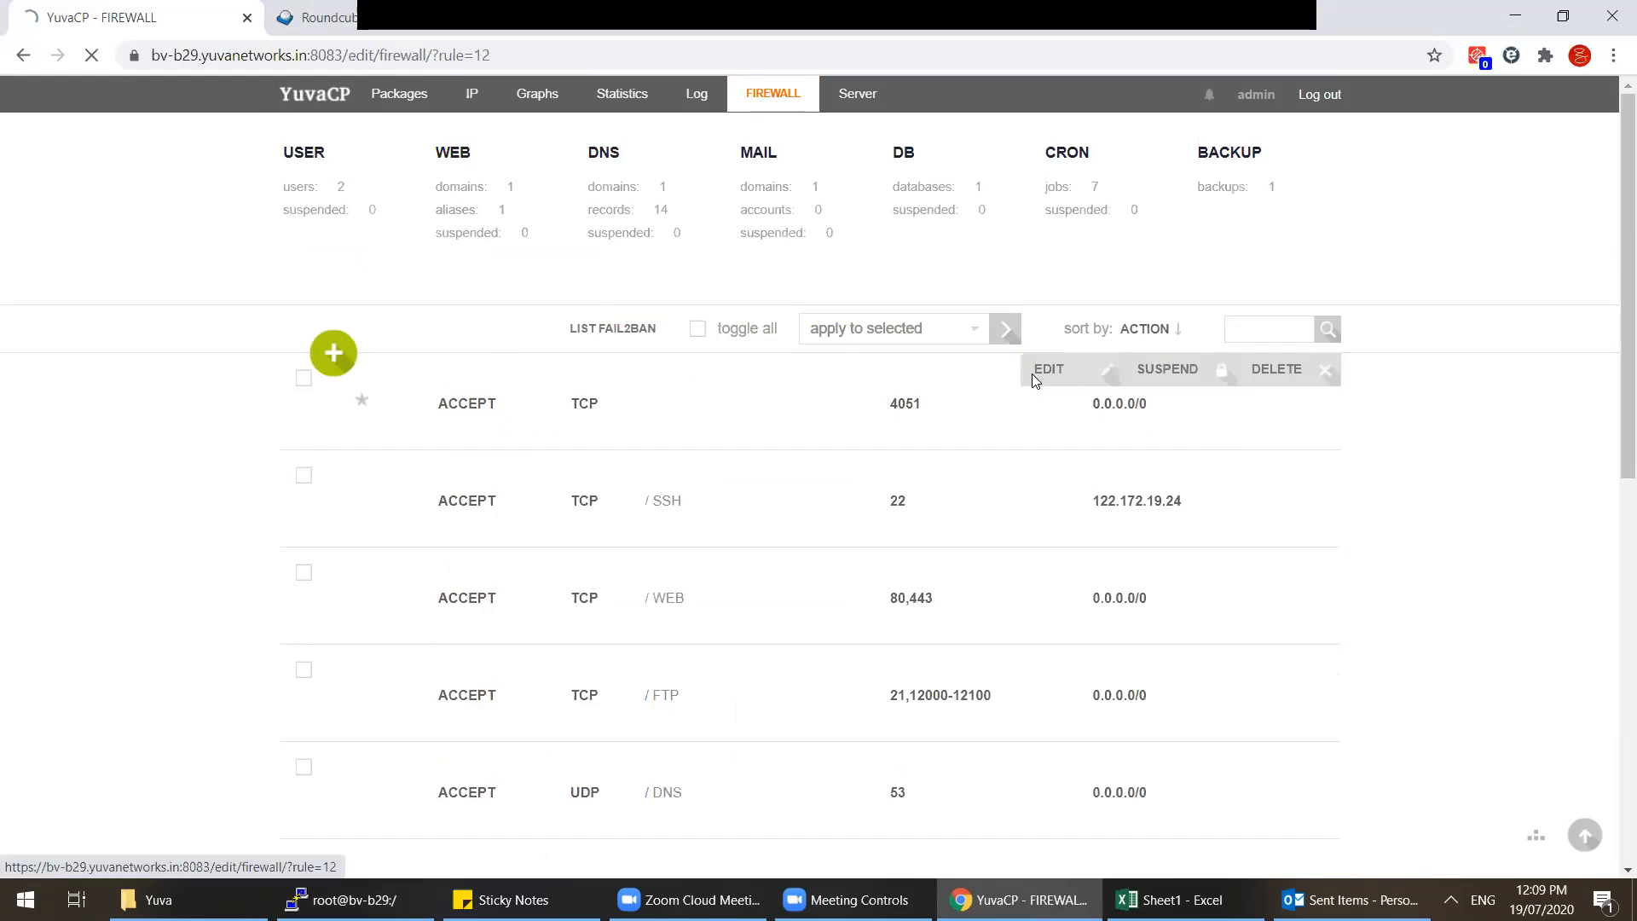
left_click(461, 675)
type("Node")
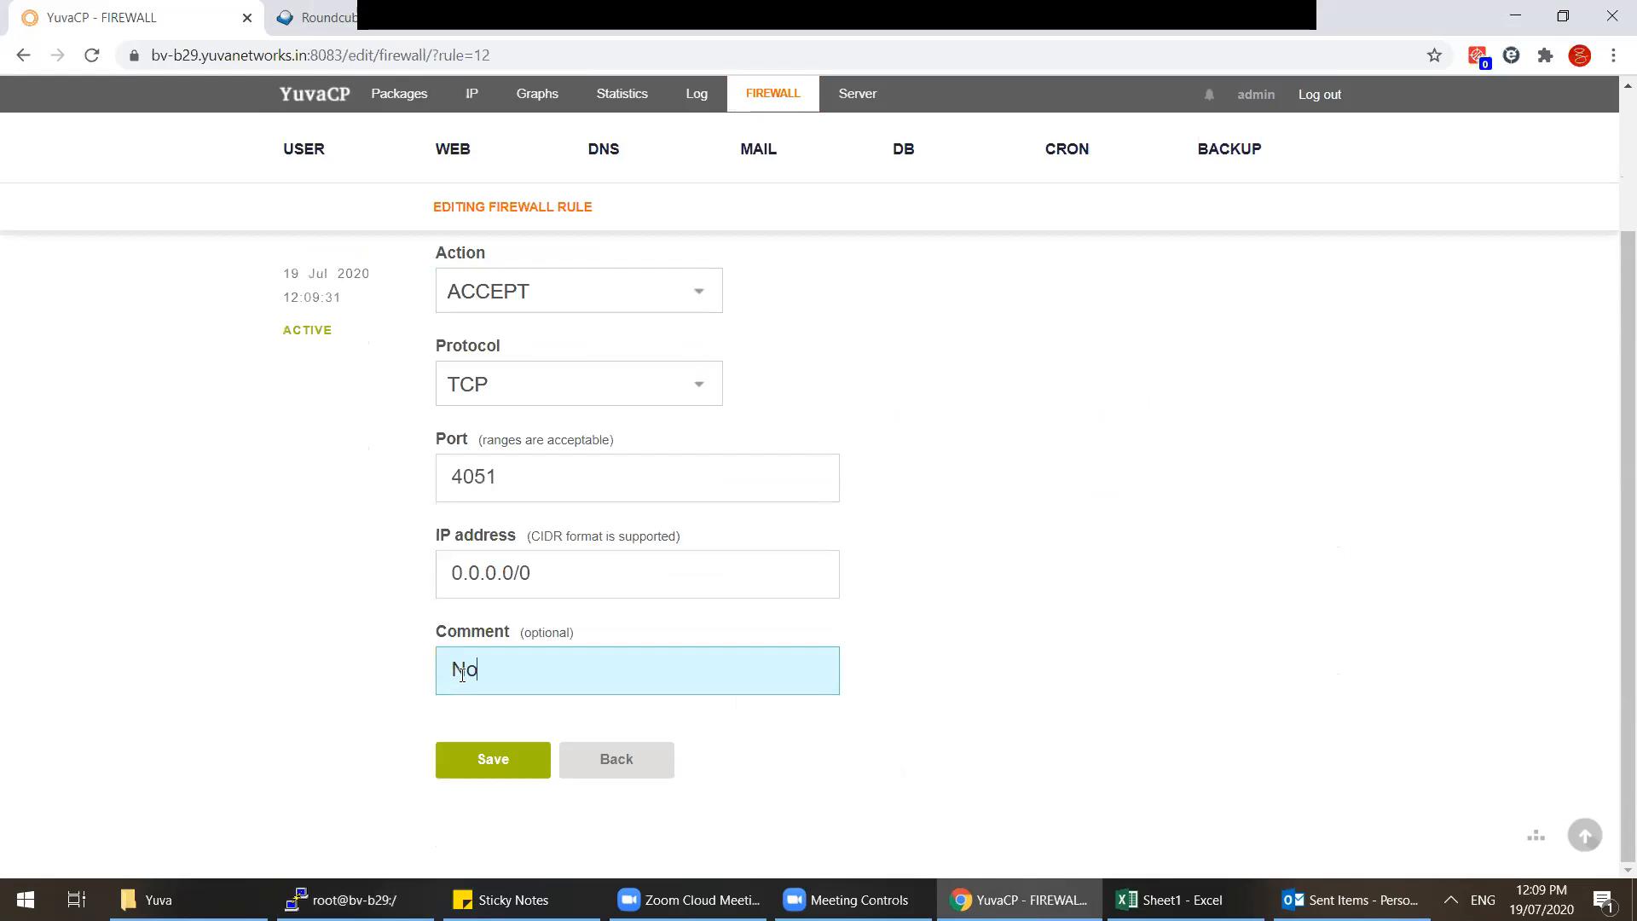
left_click(494, 763)
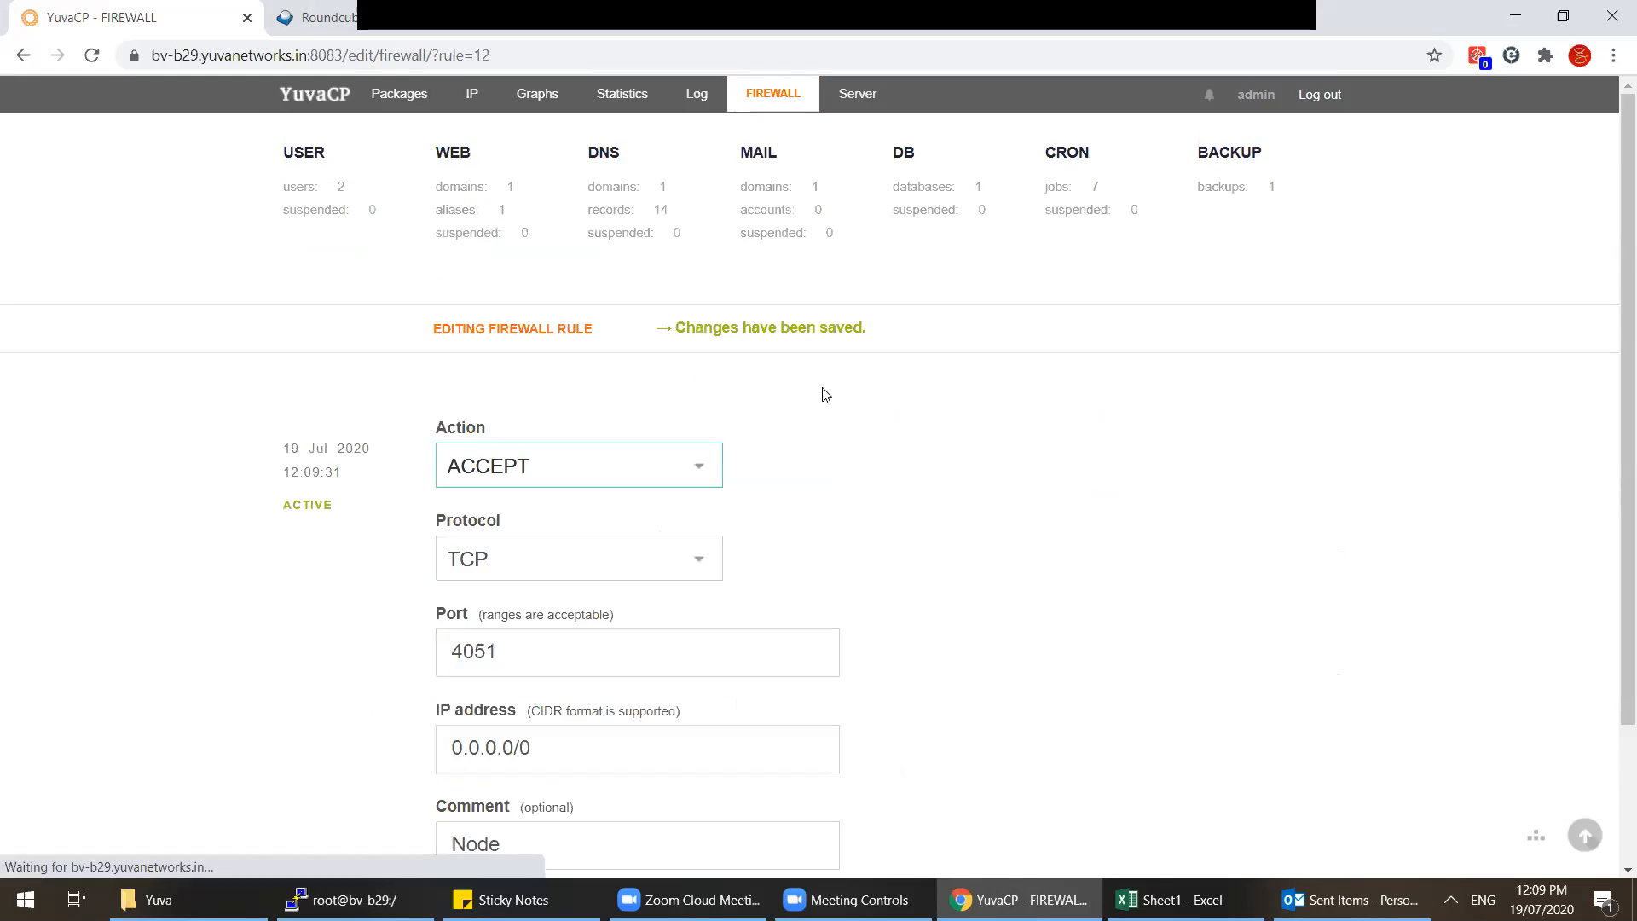
left_click(765, 104)
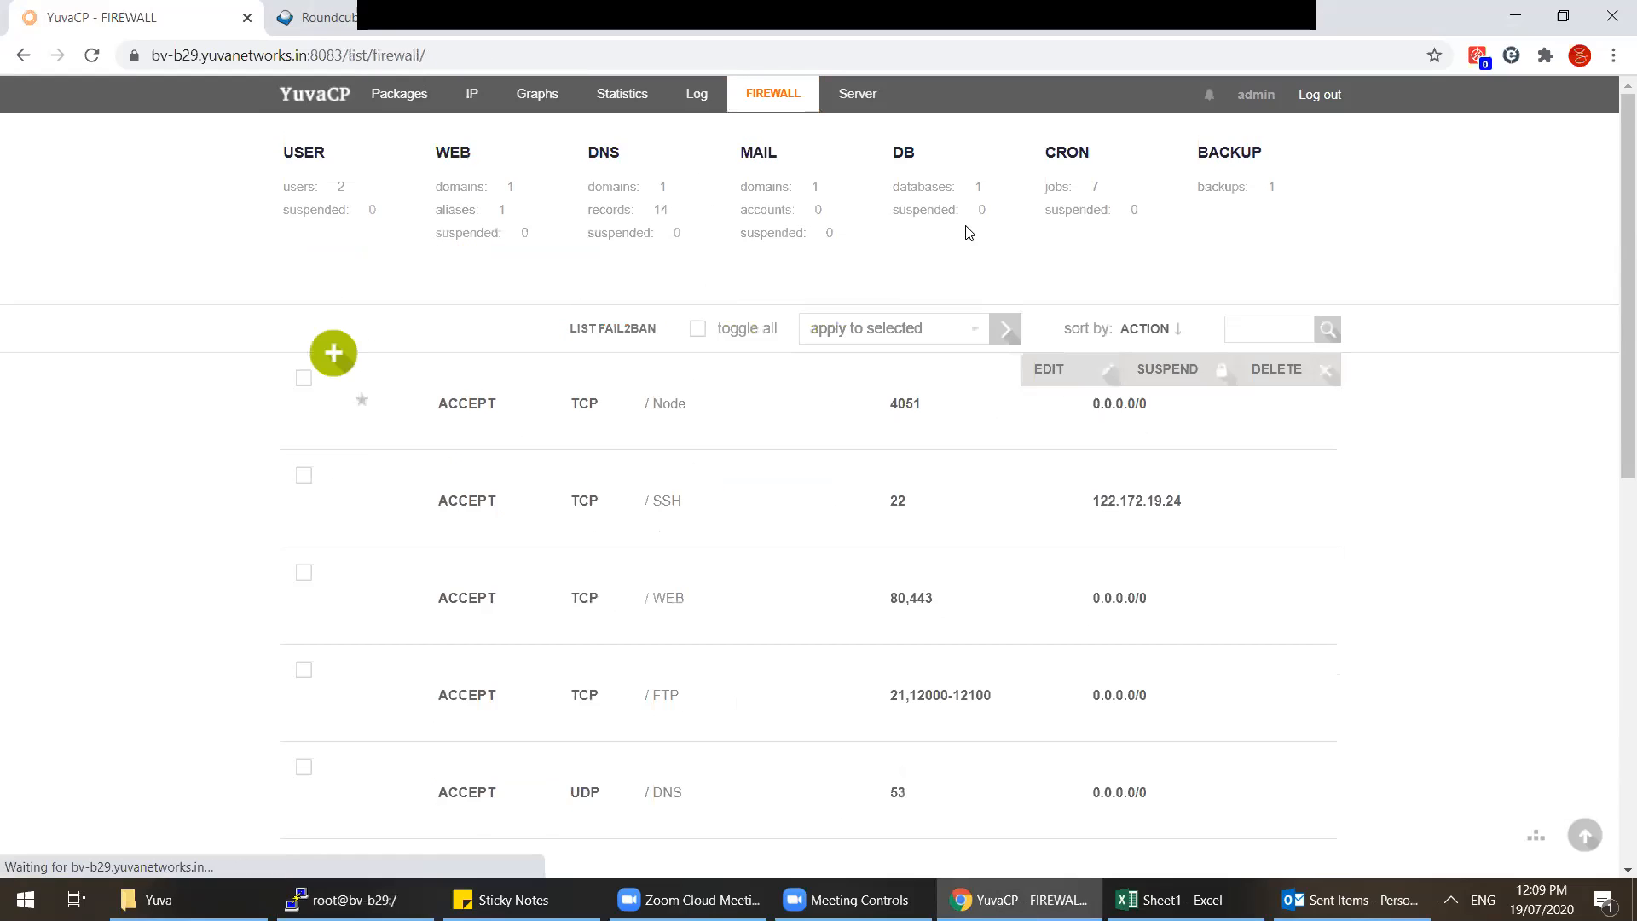
Step: Delete firewall rule #12 (port 4051, Node), leaving the SSH port 22 rule on top
left_click_drag(638, 413, 1104, 410)
mouse_move(1116, 409)
left_mouse_down()
mouse_move(1170, 407)
mouse_move(1097, 405)
left_mouse_up()
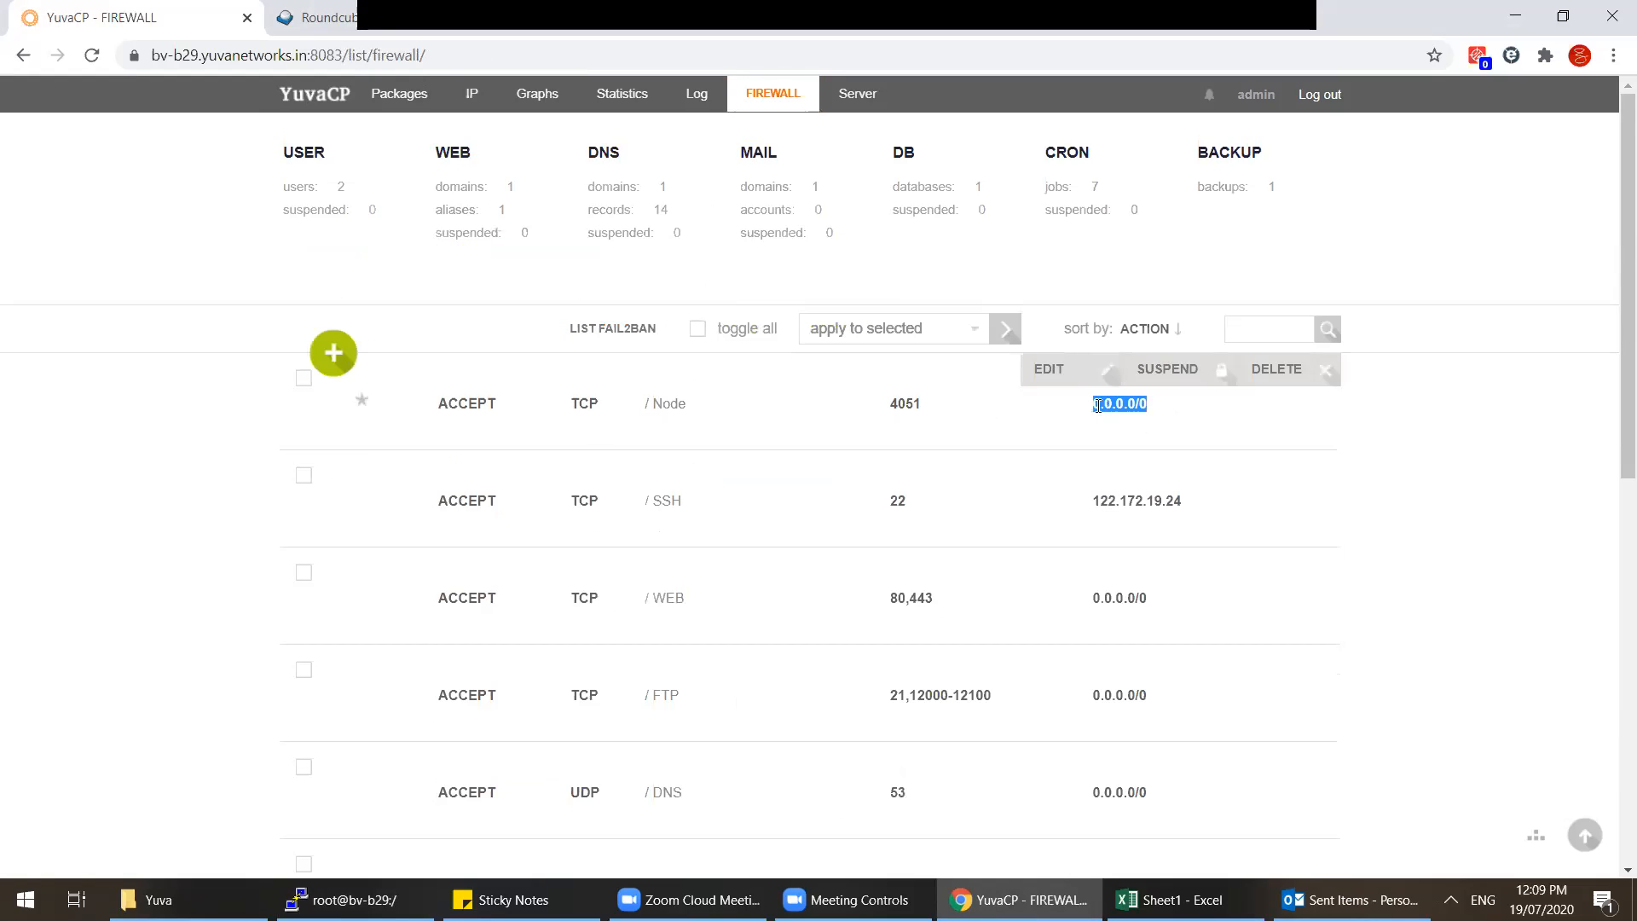
left_click_drag(1196, 512, 1090, 504)
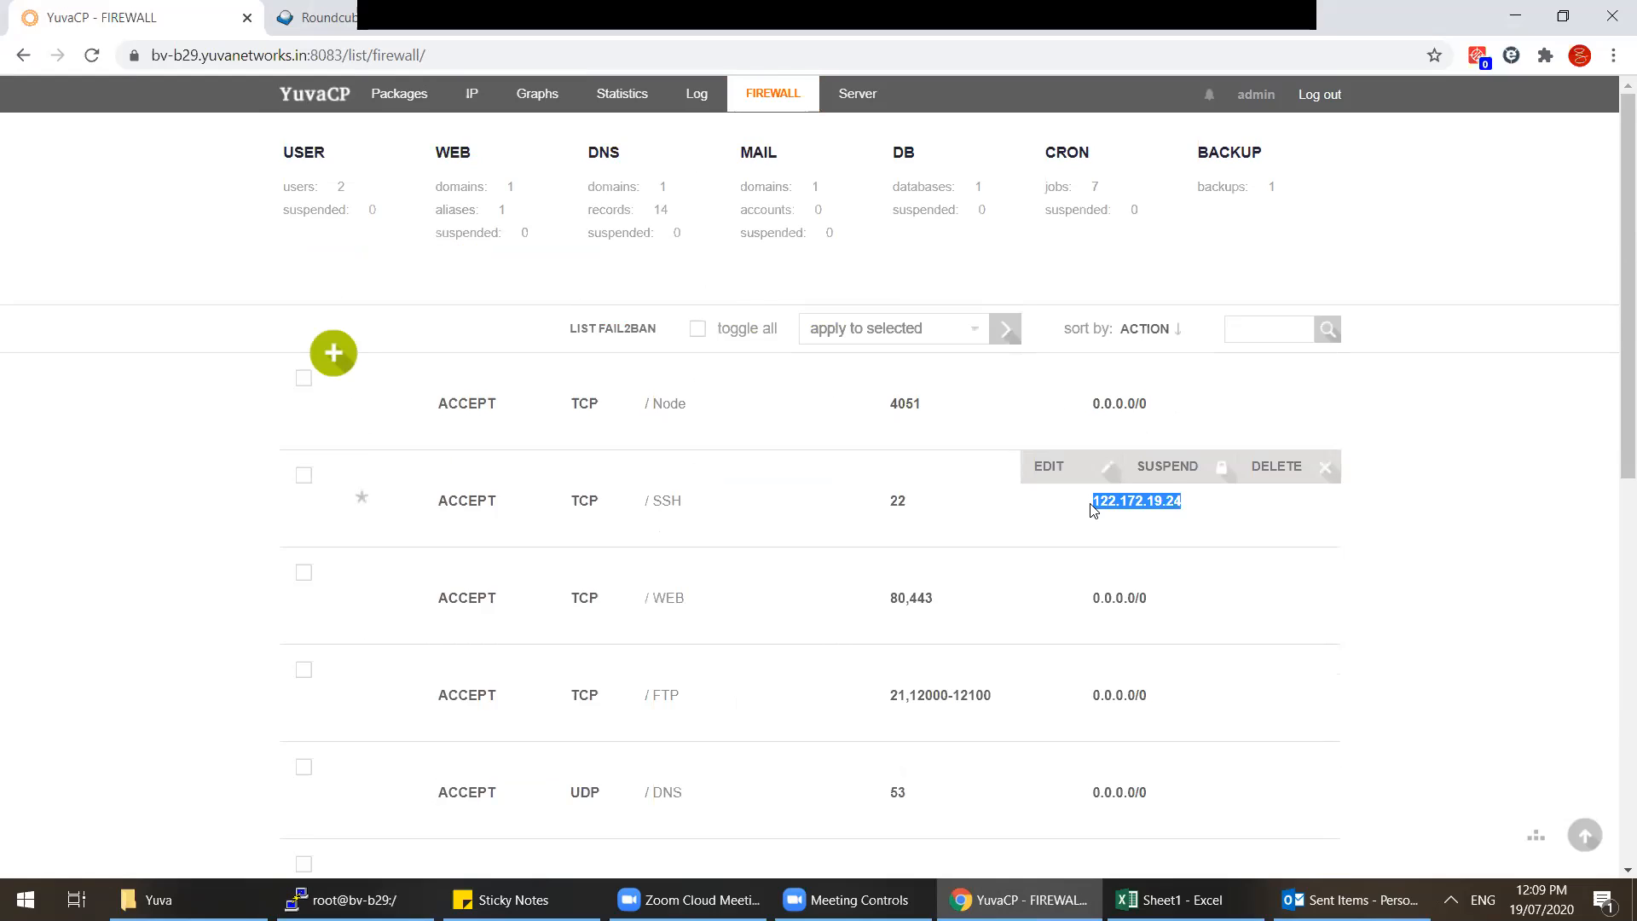
left_click(1279, 370)
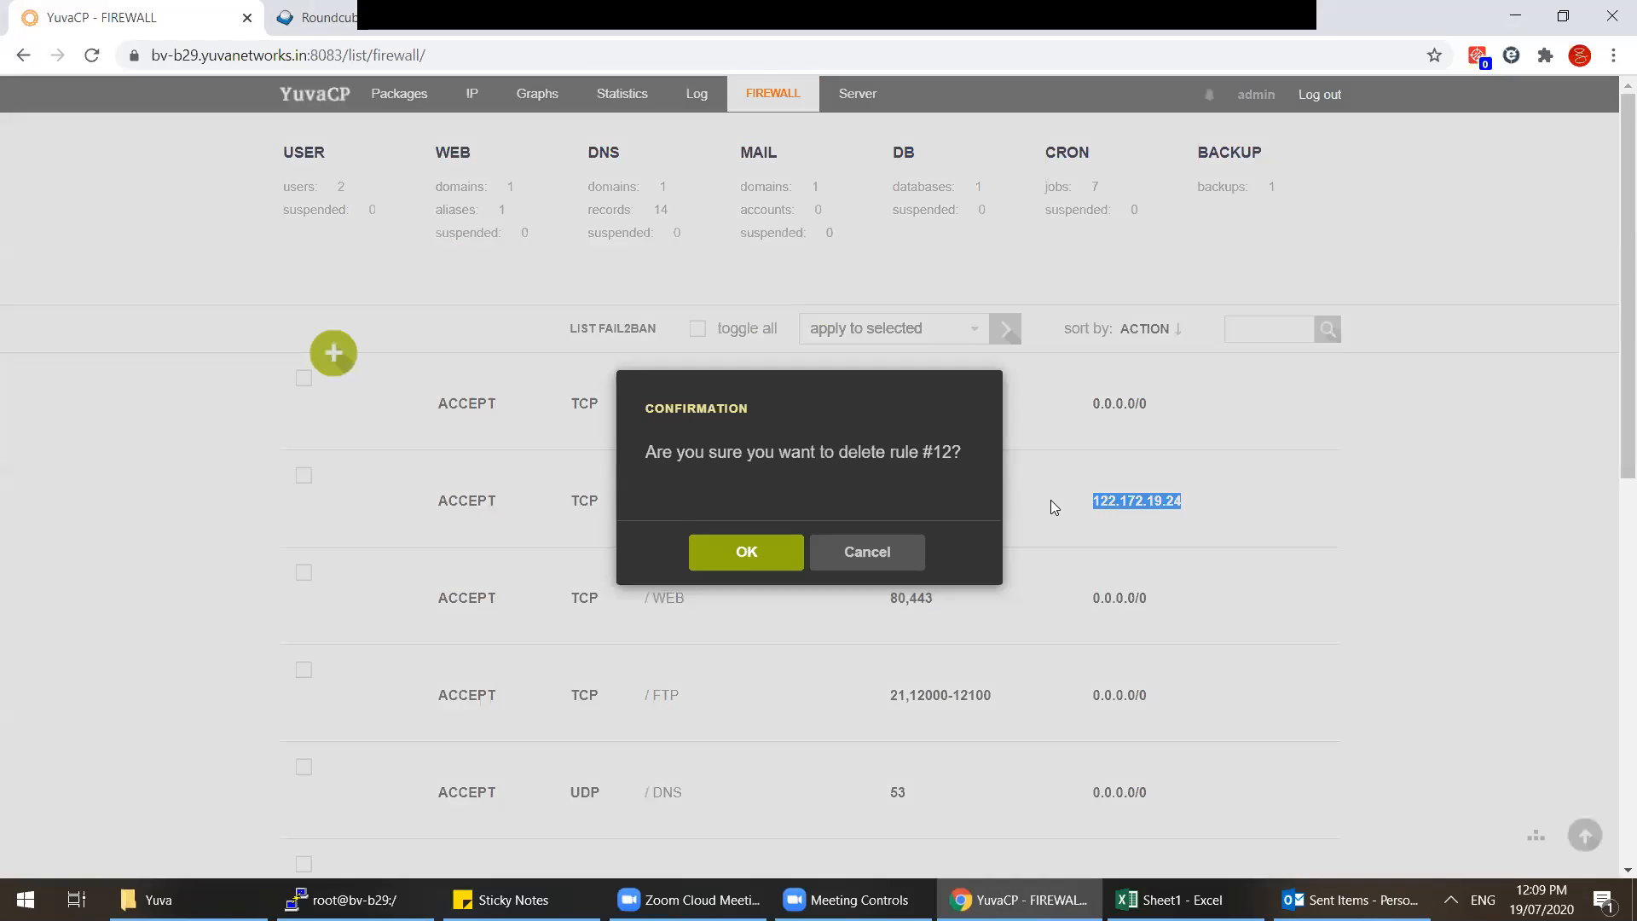
left_click(743, 554)
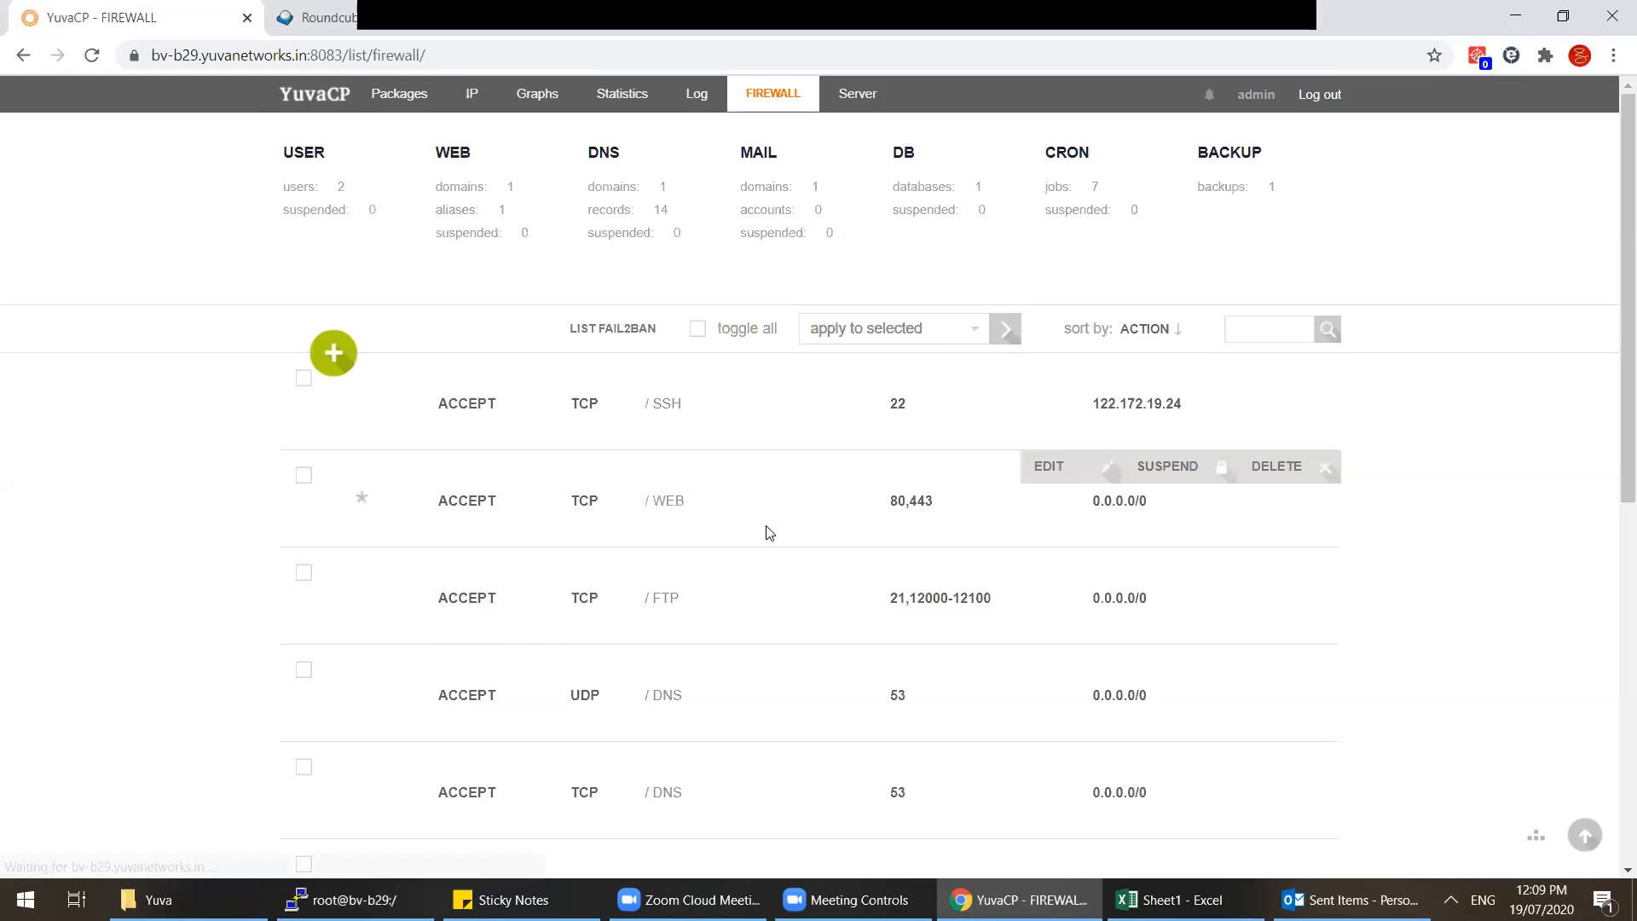
scroll(769, 534, "down", 7)
scroll(770, 534, "up", 7)
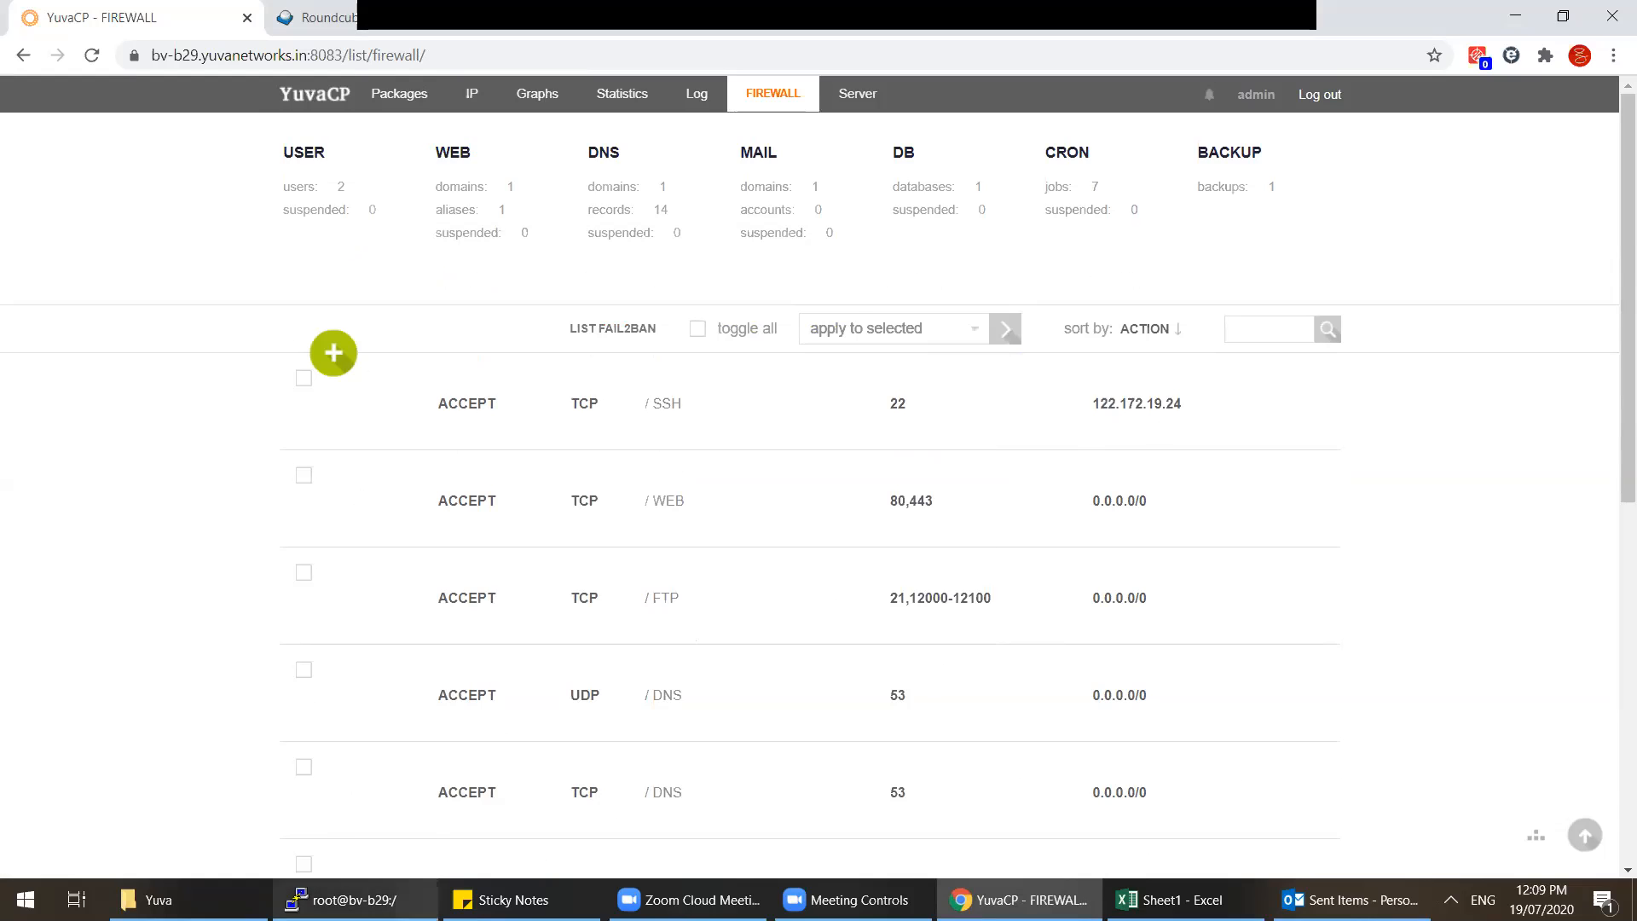
left_click(354, 900)
Step: Run v-add-domain in PuTTY to display its usage line
key("space")
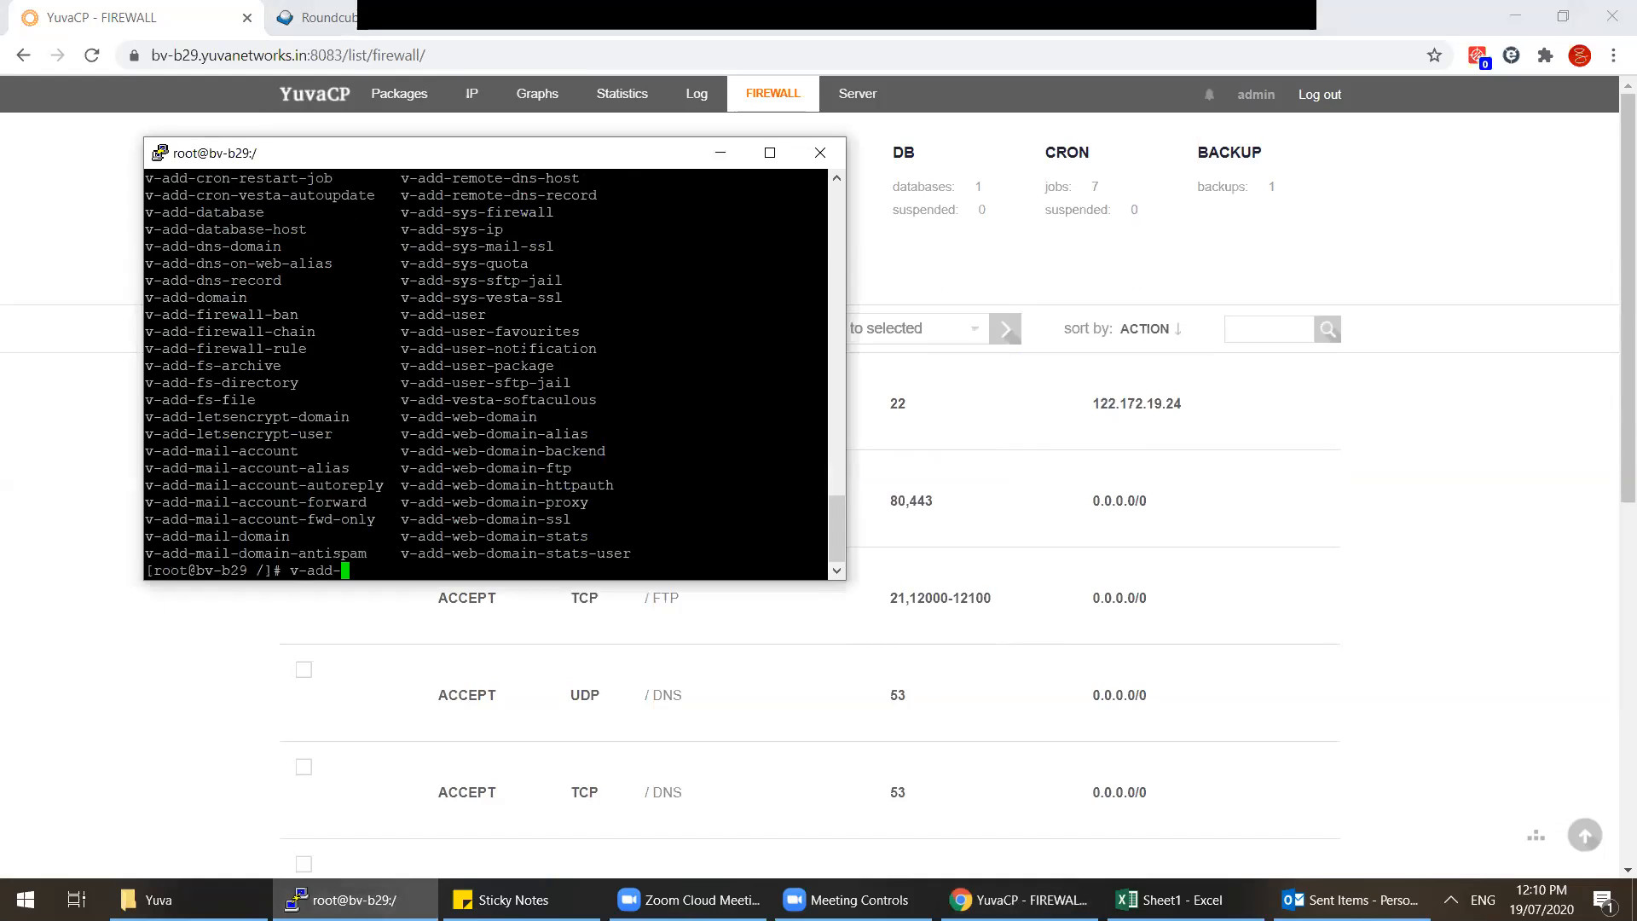
type("domain")
key("Tab")
key("Tab")
key("Return")
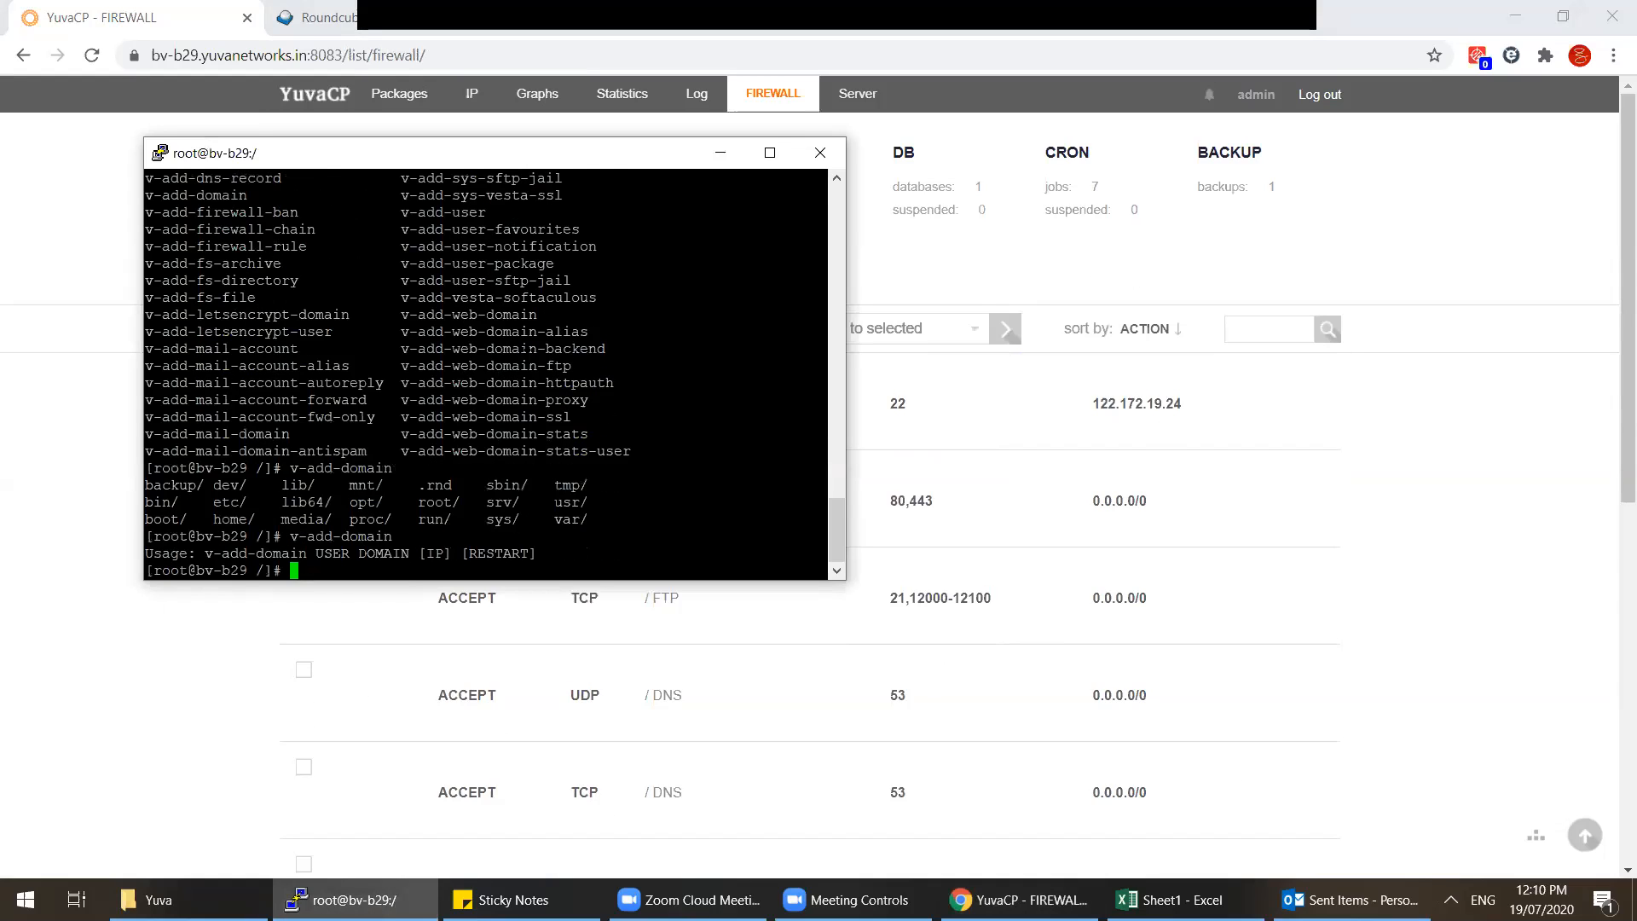
left_click_drag(203, 560, 612, 558)
left_click(343, 583)
Step: Run v-delete-dns-domain to show its USER DOMAIN usage, then return to YuvaCP
type("v-de")
key("Tab")
key("Tab")
key("space")
type("lete-")
key("Tab")
key("Tab")
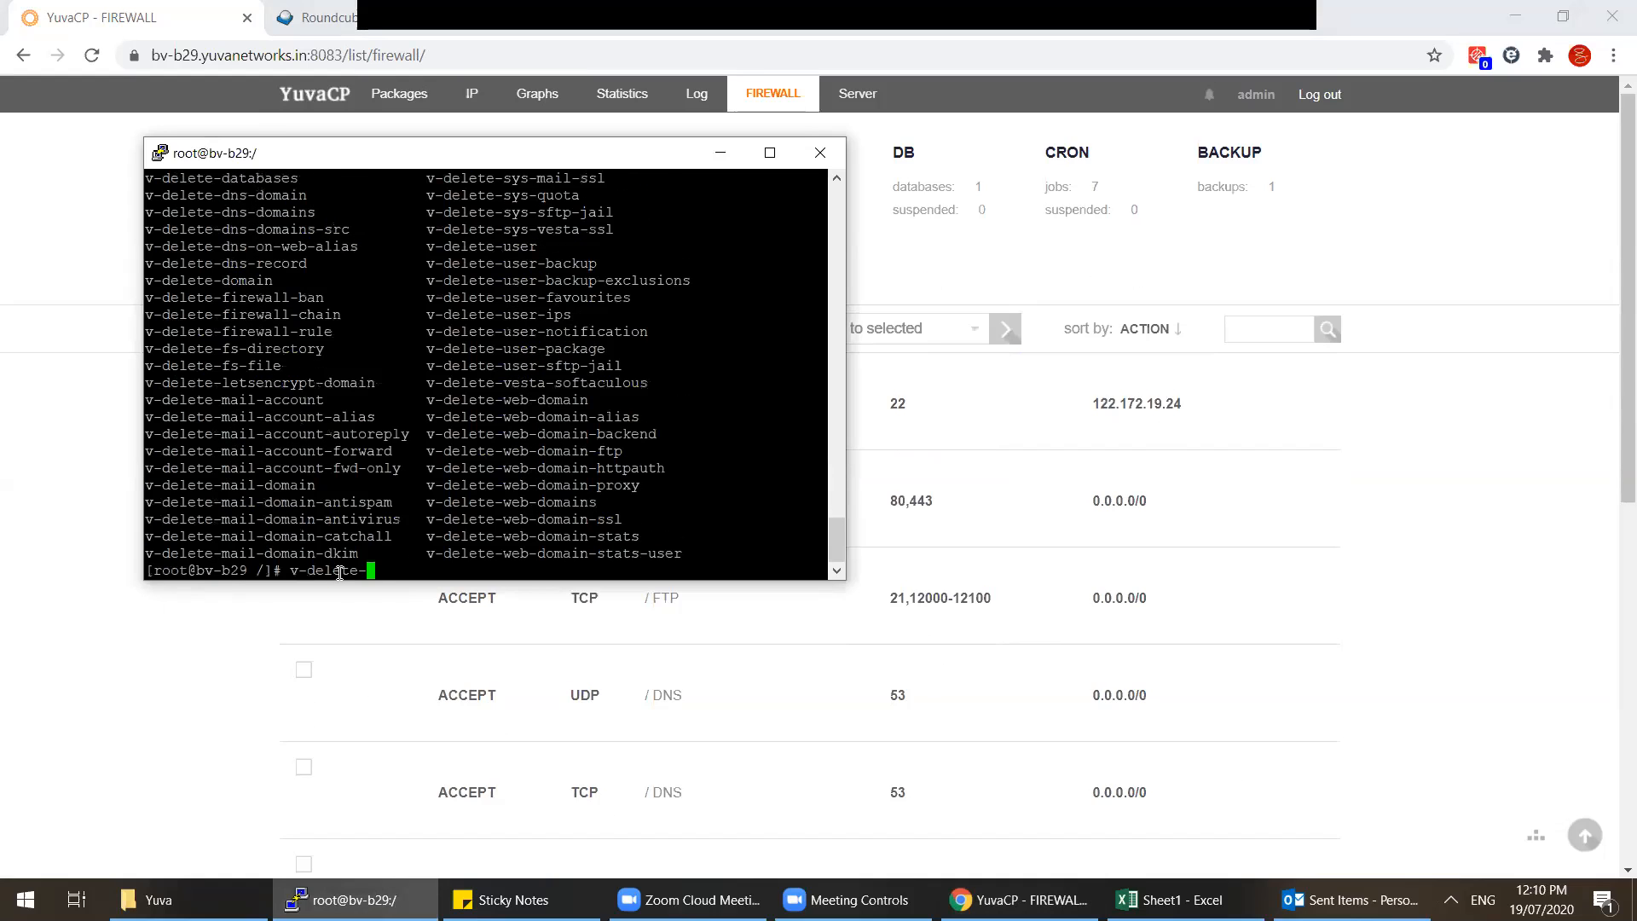
type("do")
key("Tab")
key("BackSpace")
key("BackSpace")
key("BackSpace")
key("BackSpace")
key("BackSpace")
key("BackSpace")
key("BackSpace")
type("dns-")
key("Tab")
key("Tab")
type("d")
key("Tab")
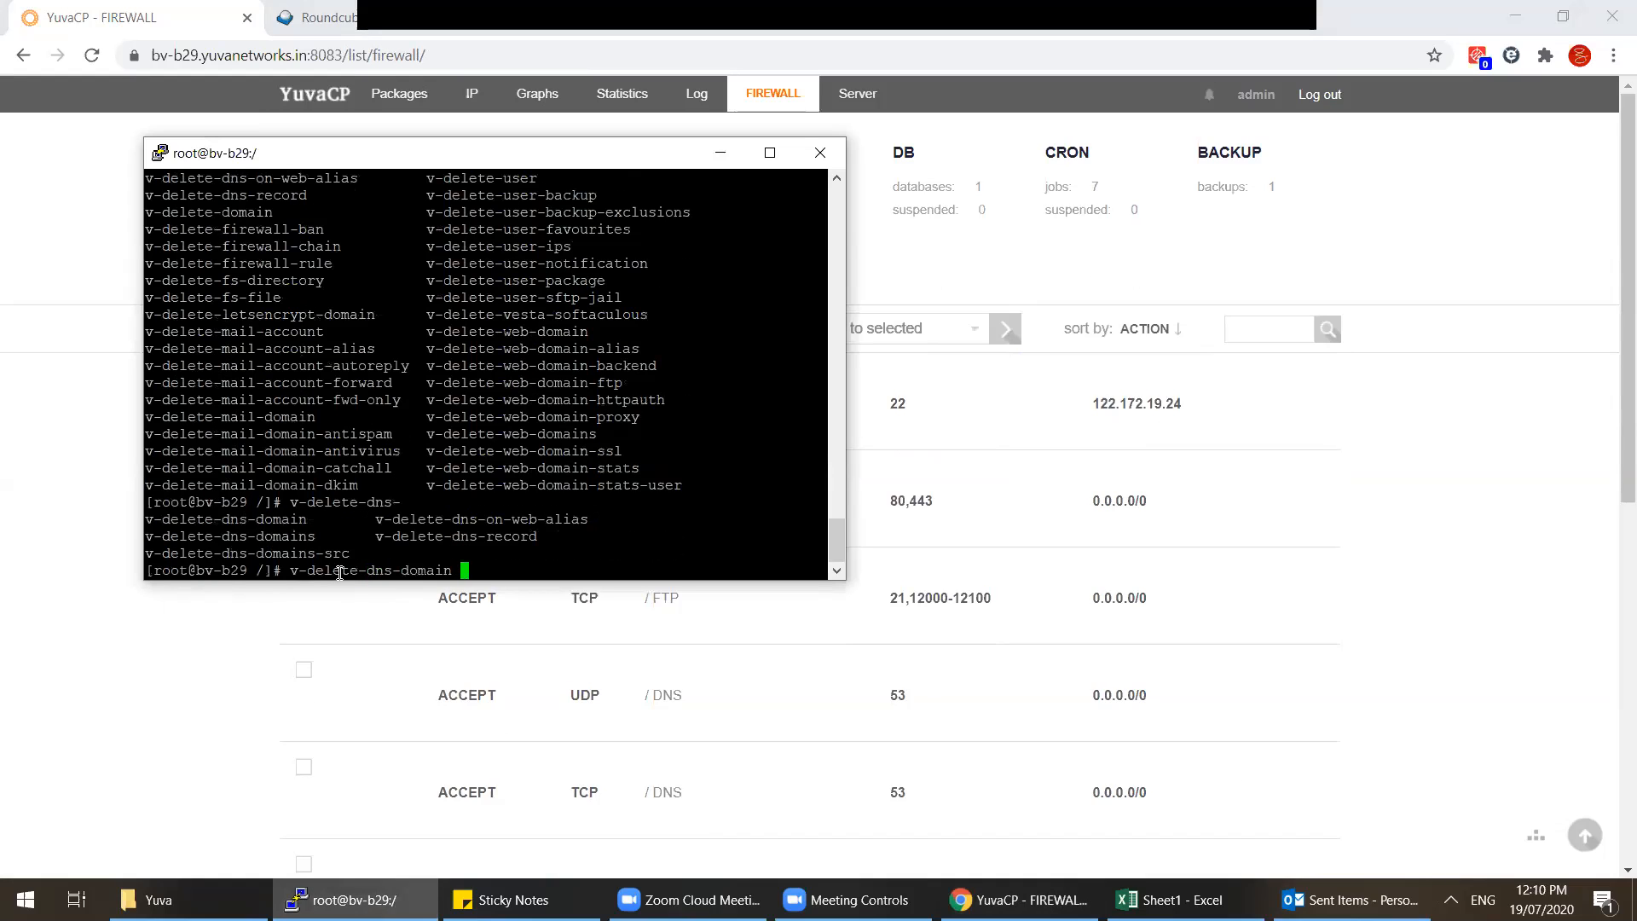
key("Return")
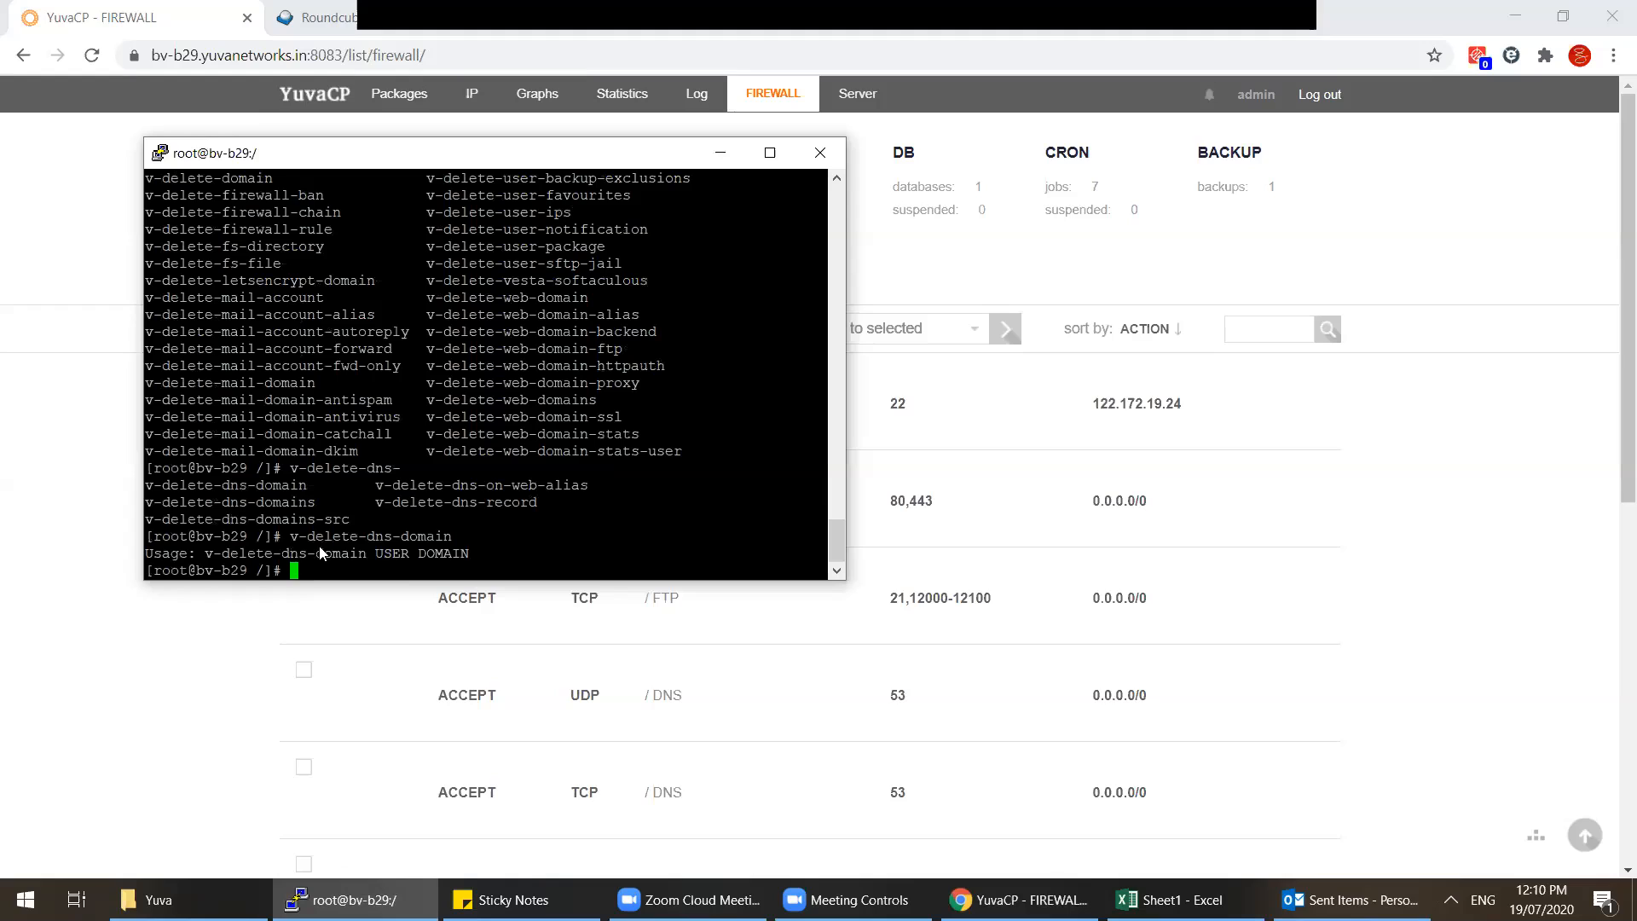
key("Up")
key("Up")
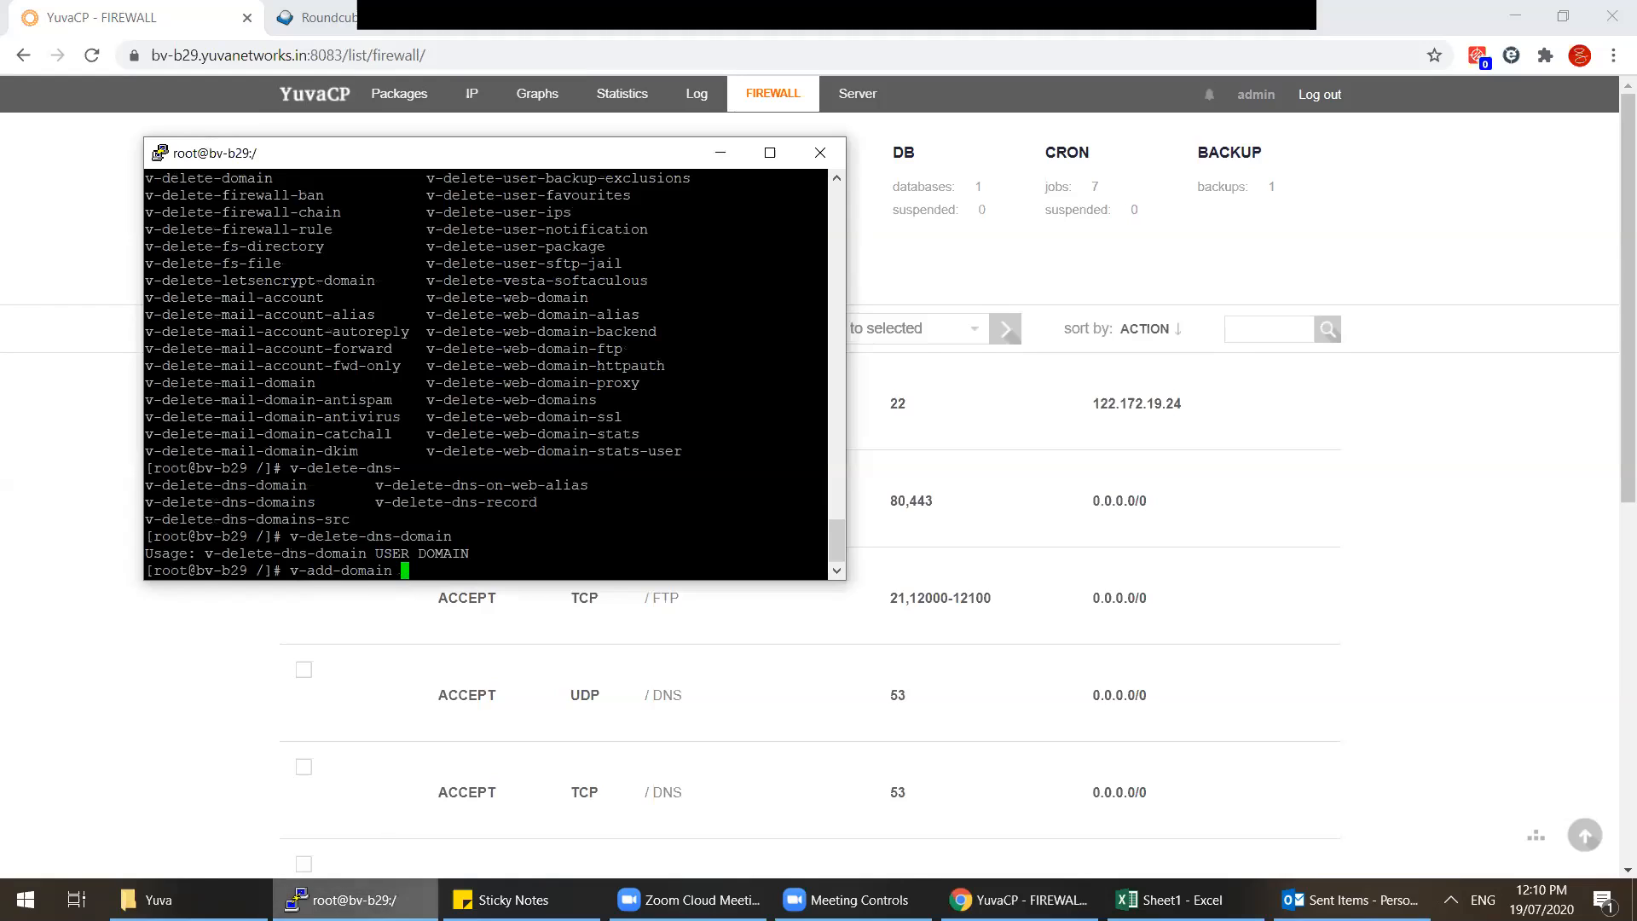
left_click(354, 900)
Step: Log in as the hosting user, dismiss the welcome message, and view its DNS domains
left_click(250, 229)
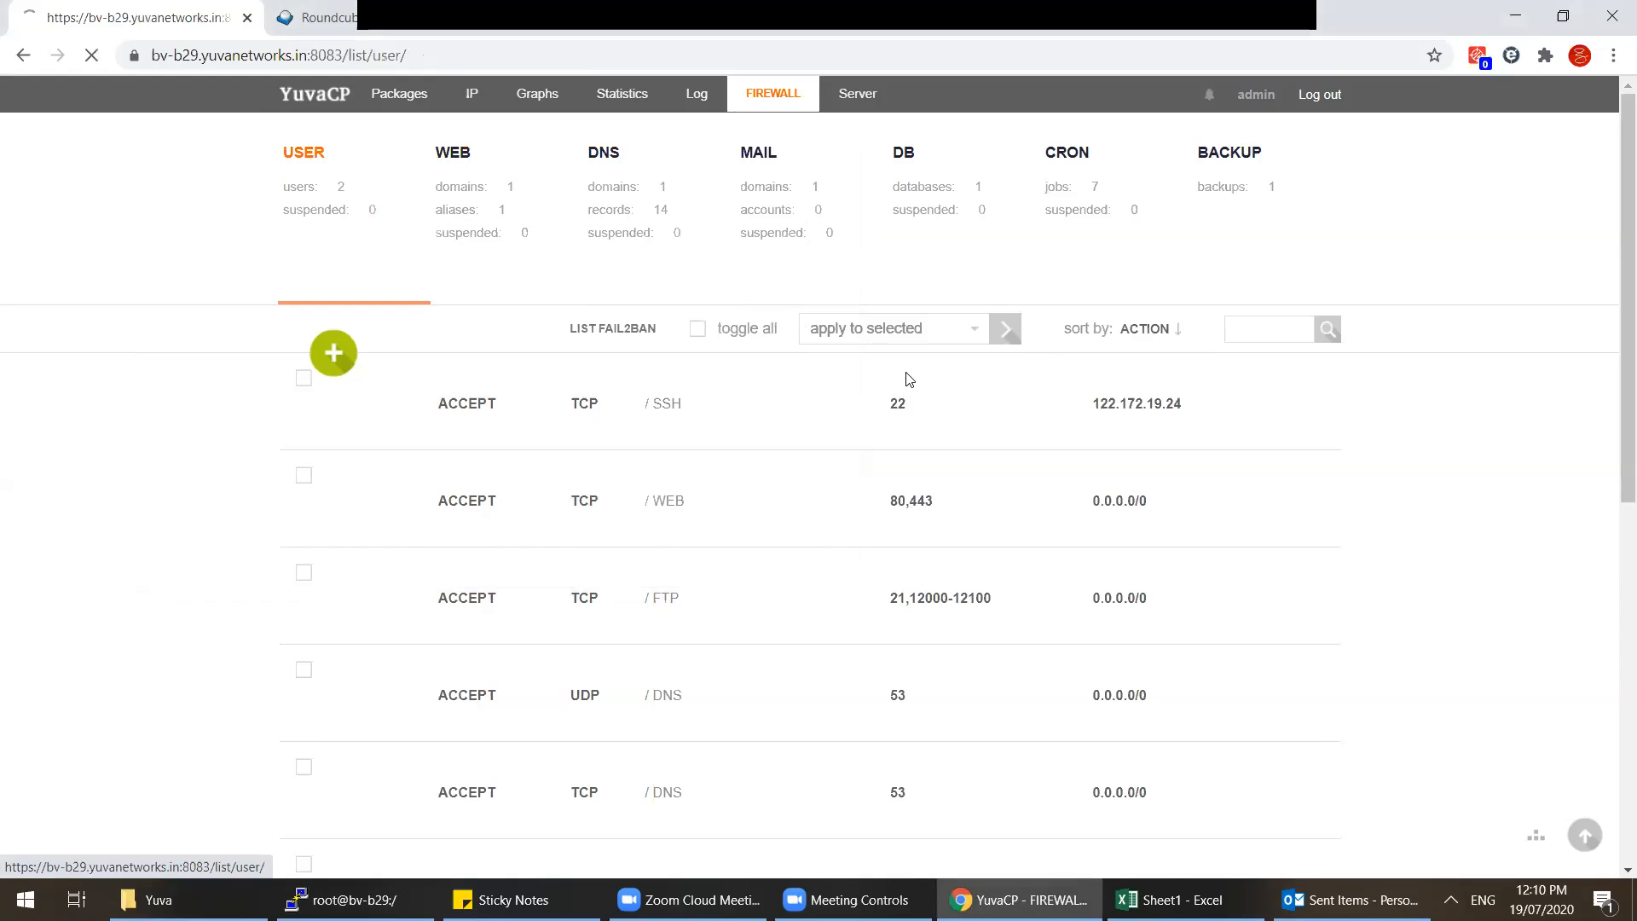
left_click(928, 374)
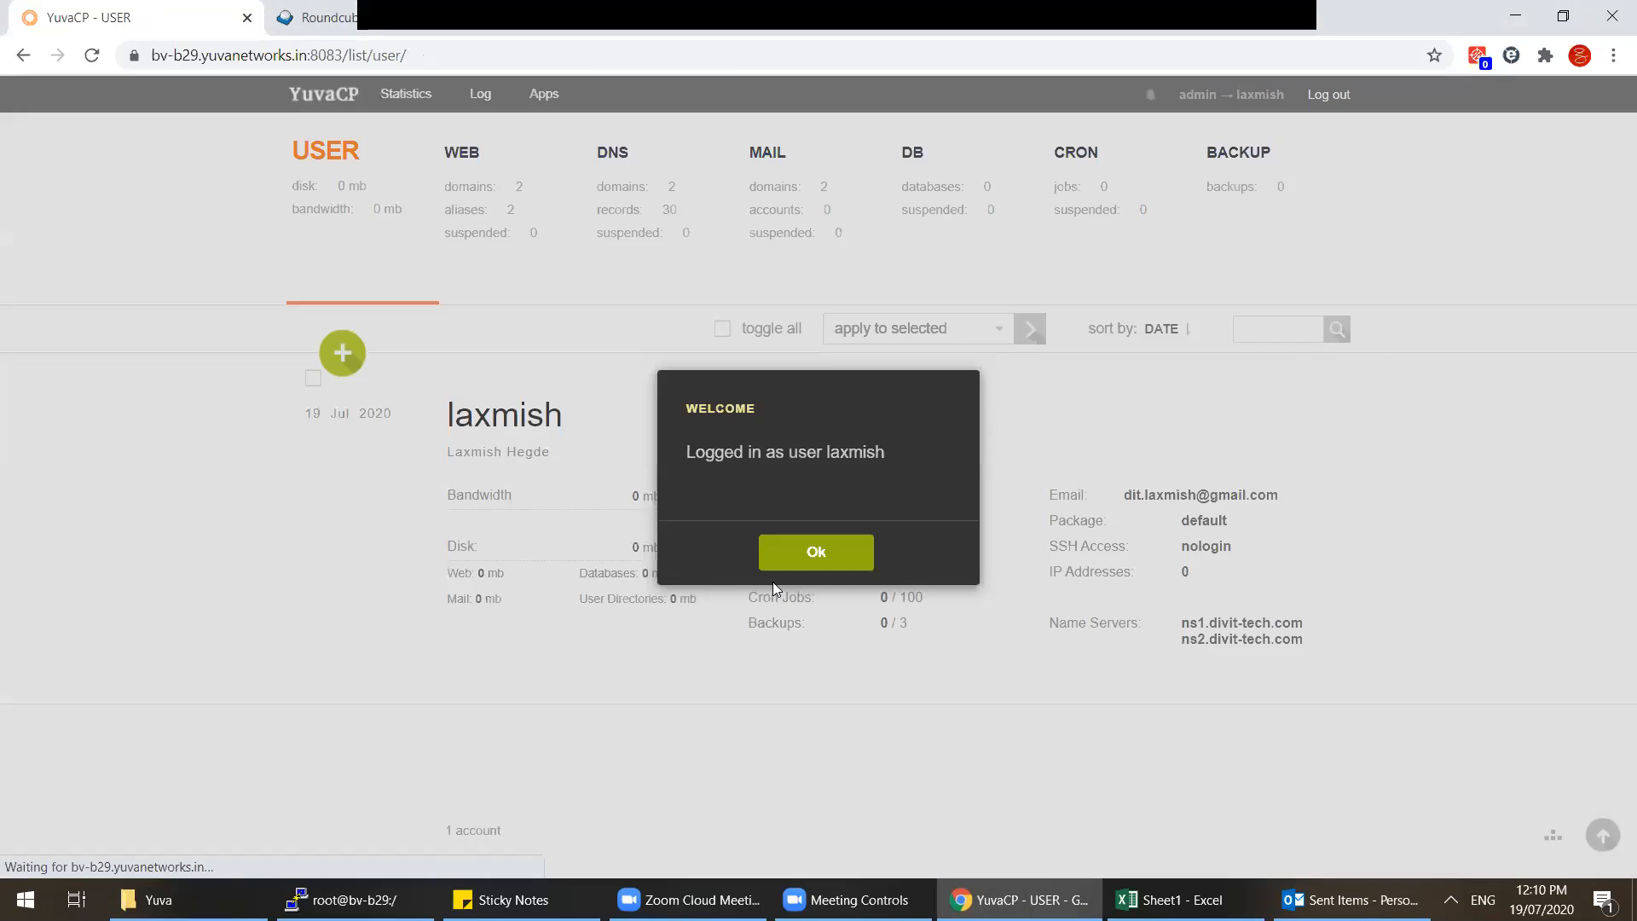
left_click(810, 556)
left_click(618, 232)
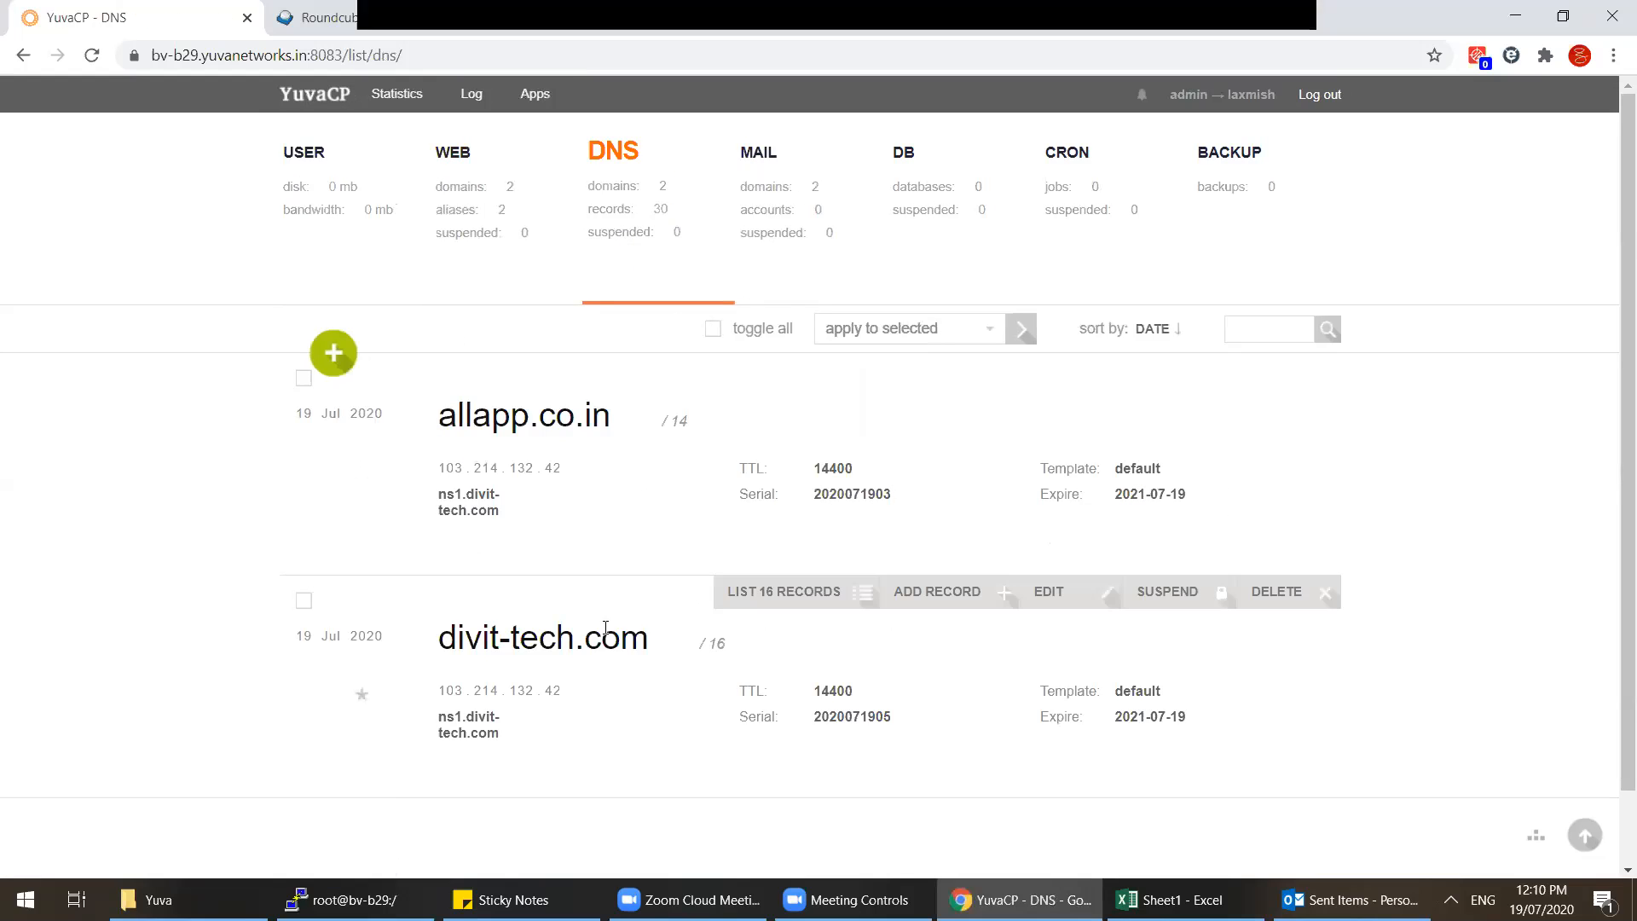
Step: Change the terminal prompt's command to v-delete-mail-domain
key("alt+Tab")
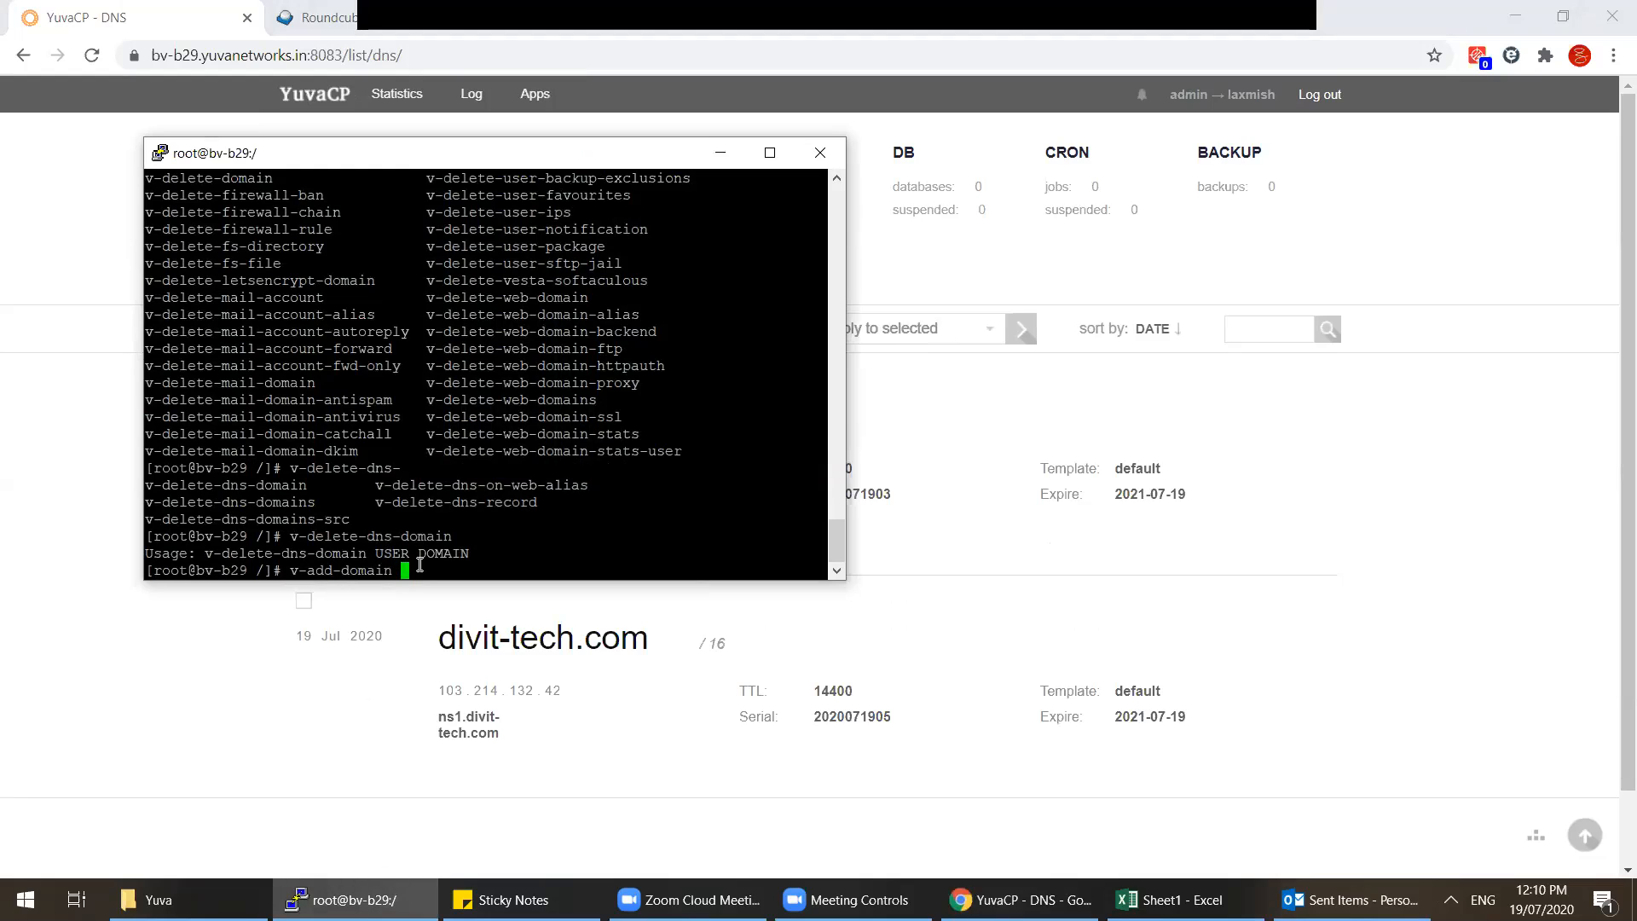
left_click_drag(303, 485, 145, 485)
left_click(484, 555)
key("BackSpace")
key("BackSpace")
key("BackSpace")
key("BackSpace")
key("BackSpace")
key("BackSpace")
key("BackSpace")
key("BackSpace")
key("BackSpace")
key("BackSpace")
key("BackSpace")
type("delete-mail-domain")
left_click(720, 153)
Step: Review the user's DNS, mail and web domain lists and its account overview
left_click(631, 230)
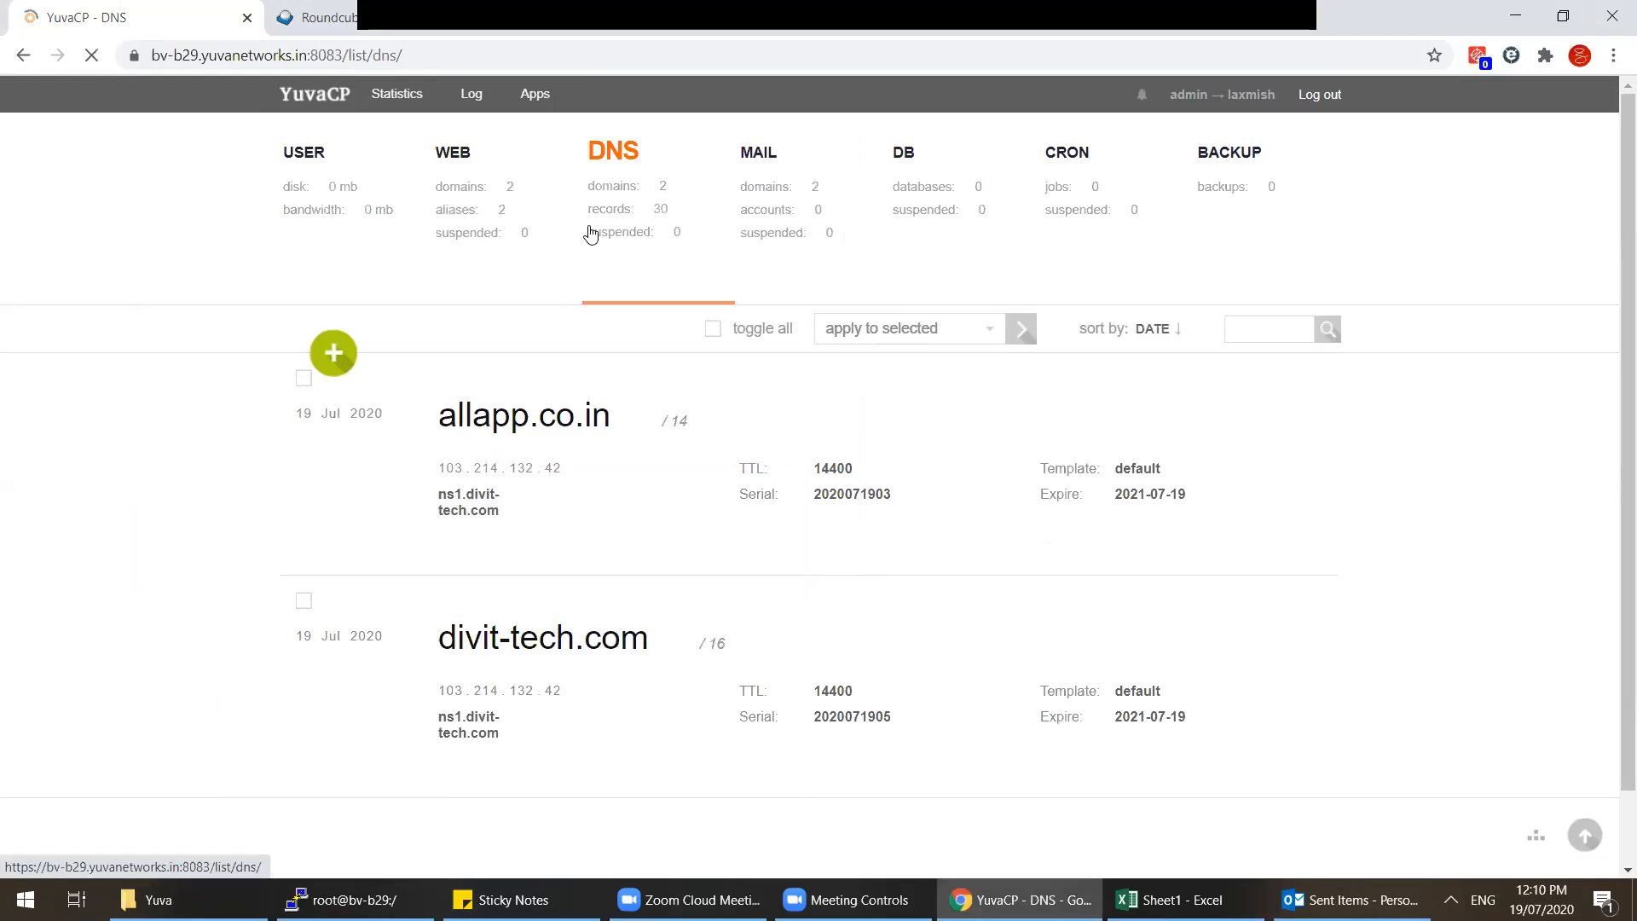
left_click(781, 230)
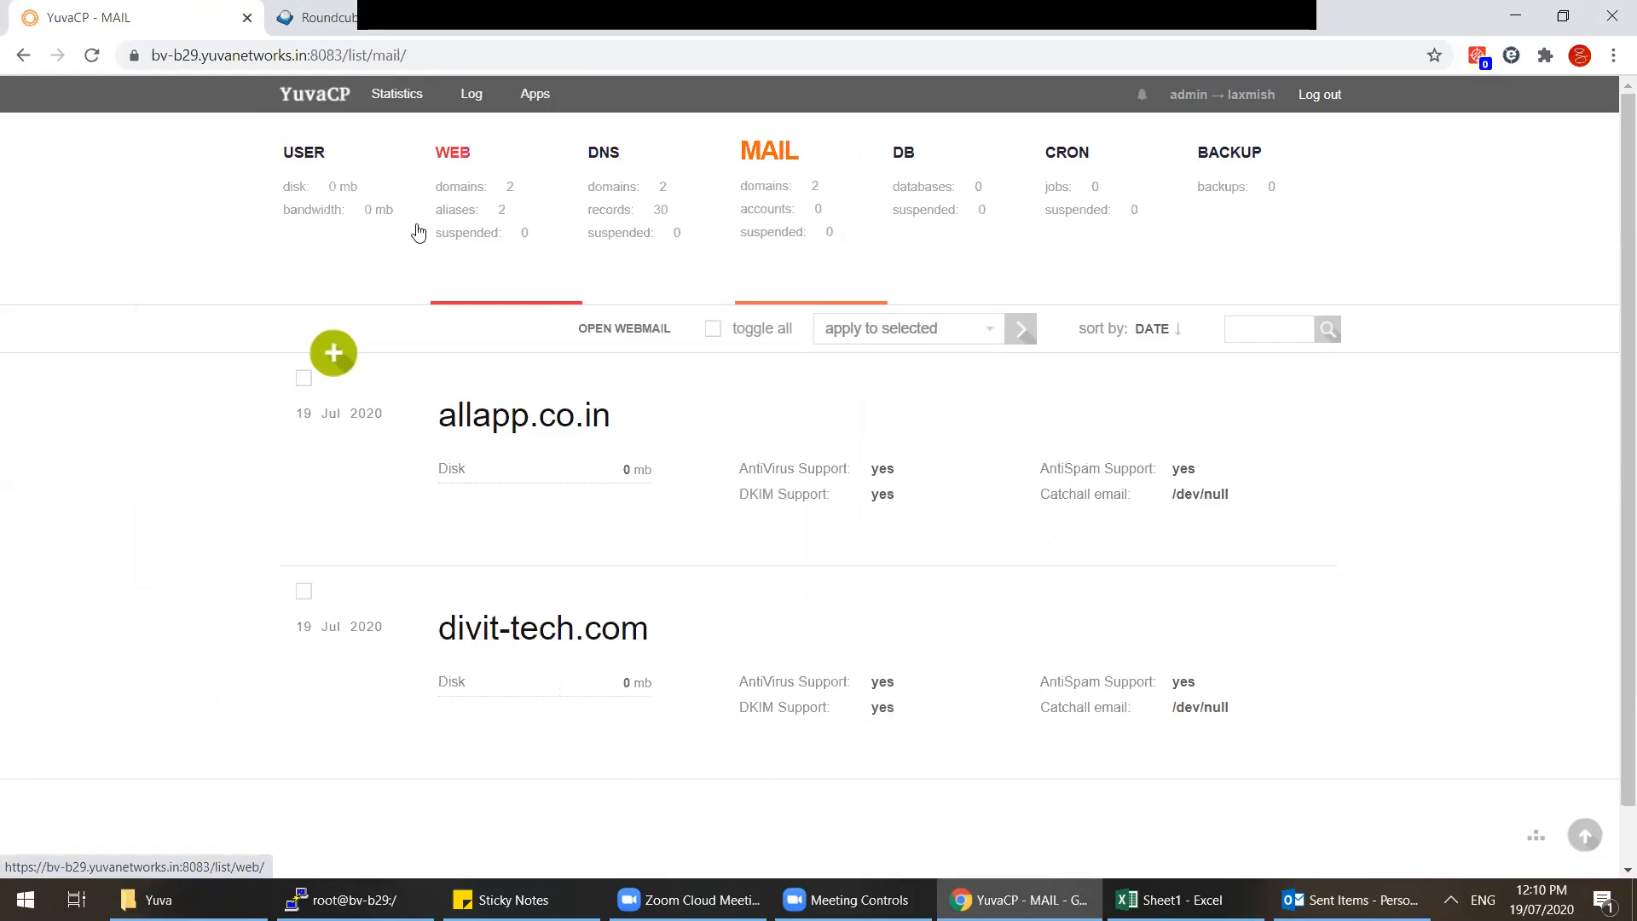
left_click(457, 227)
left_click(323, 189)
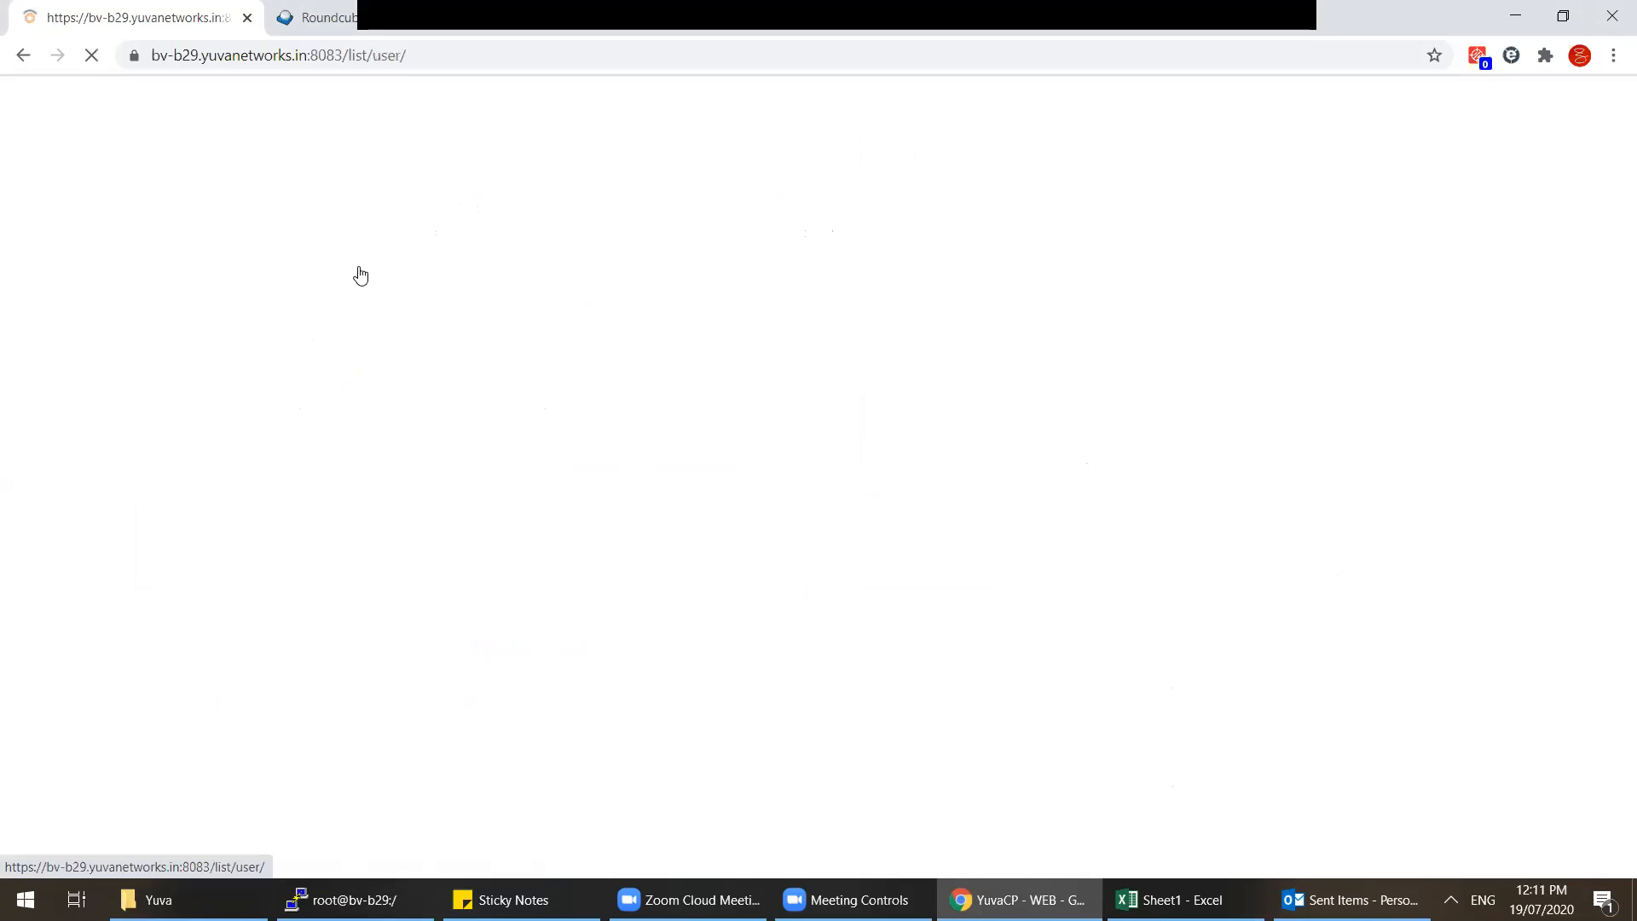
left_click_drag(457, 418, 564, 418)
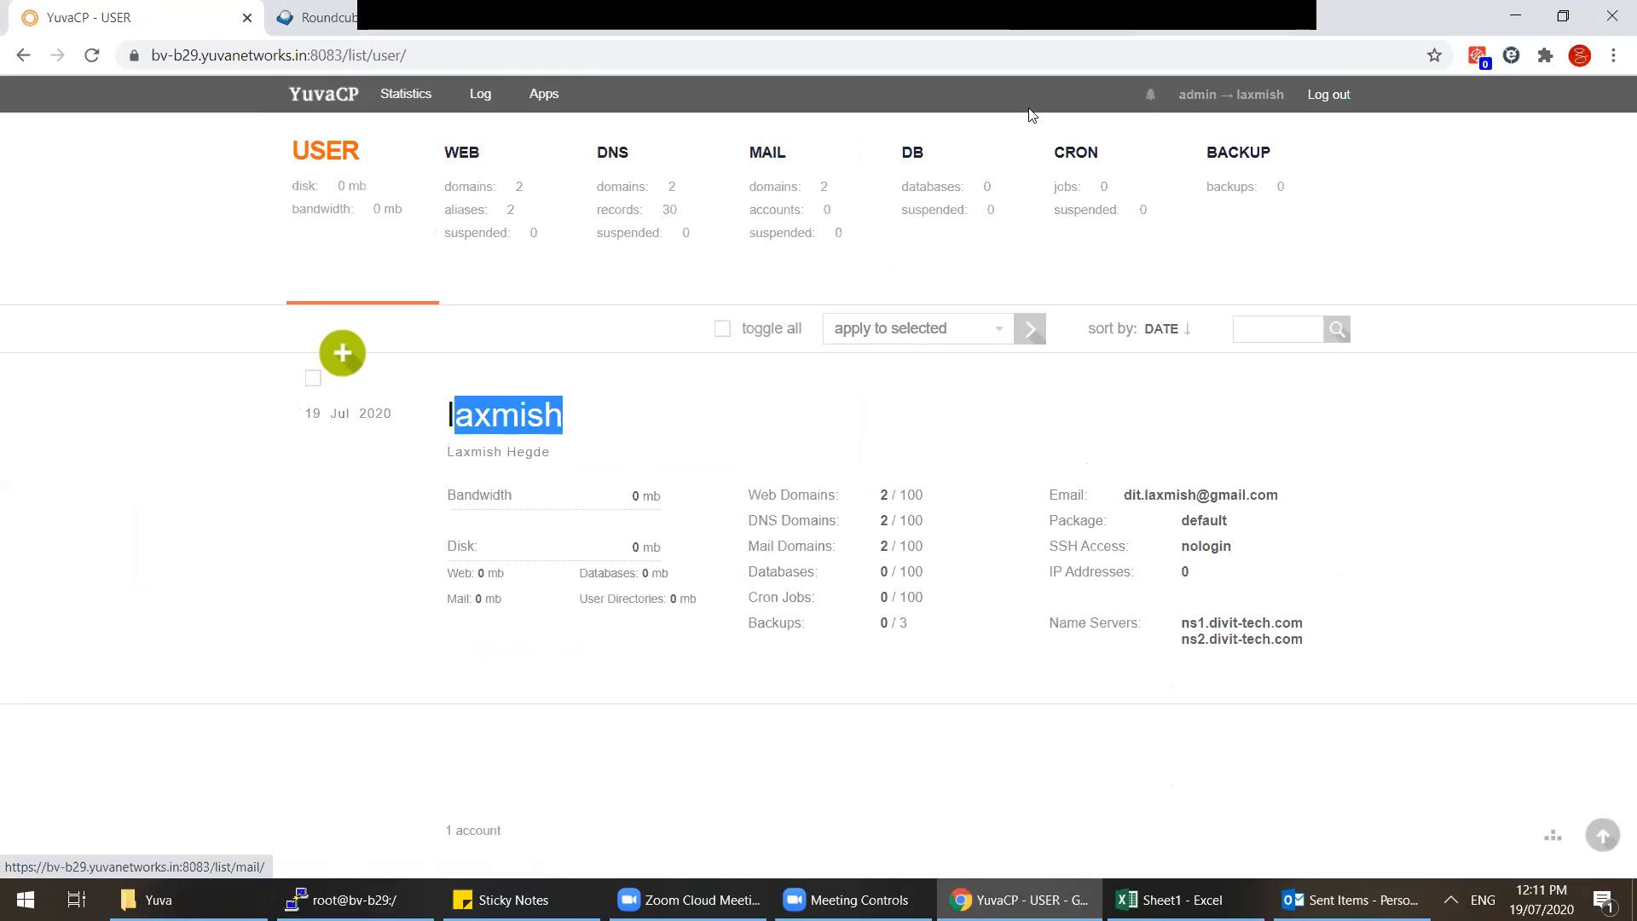
left_click(814, 34)
Step: Resolve allapp.co.in to 103.214.132.42 in DNSWatch and load the site in another tab
left_click(744, 145)
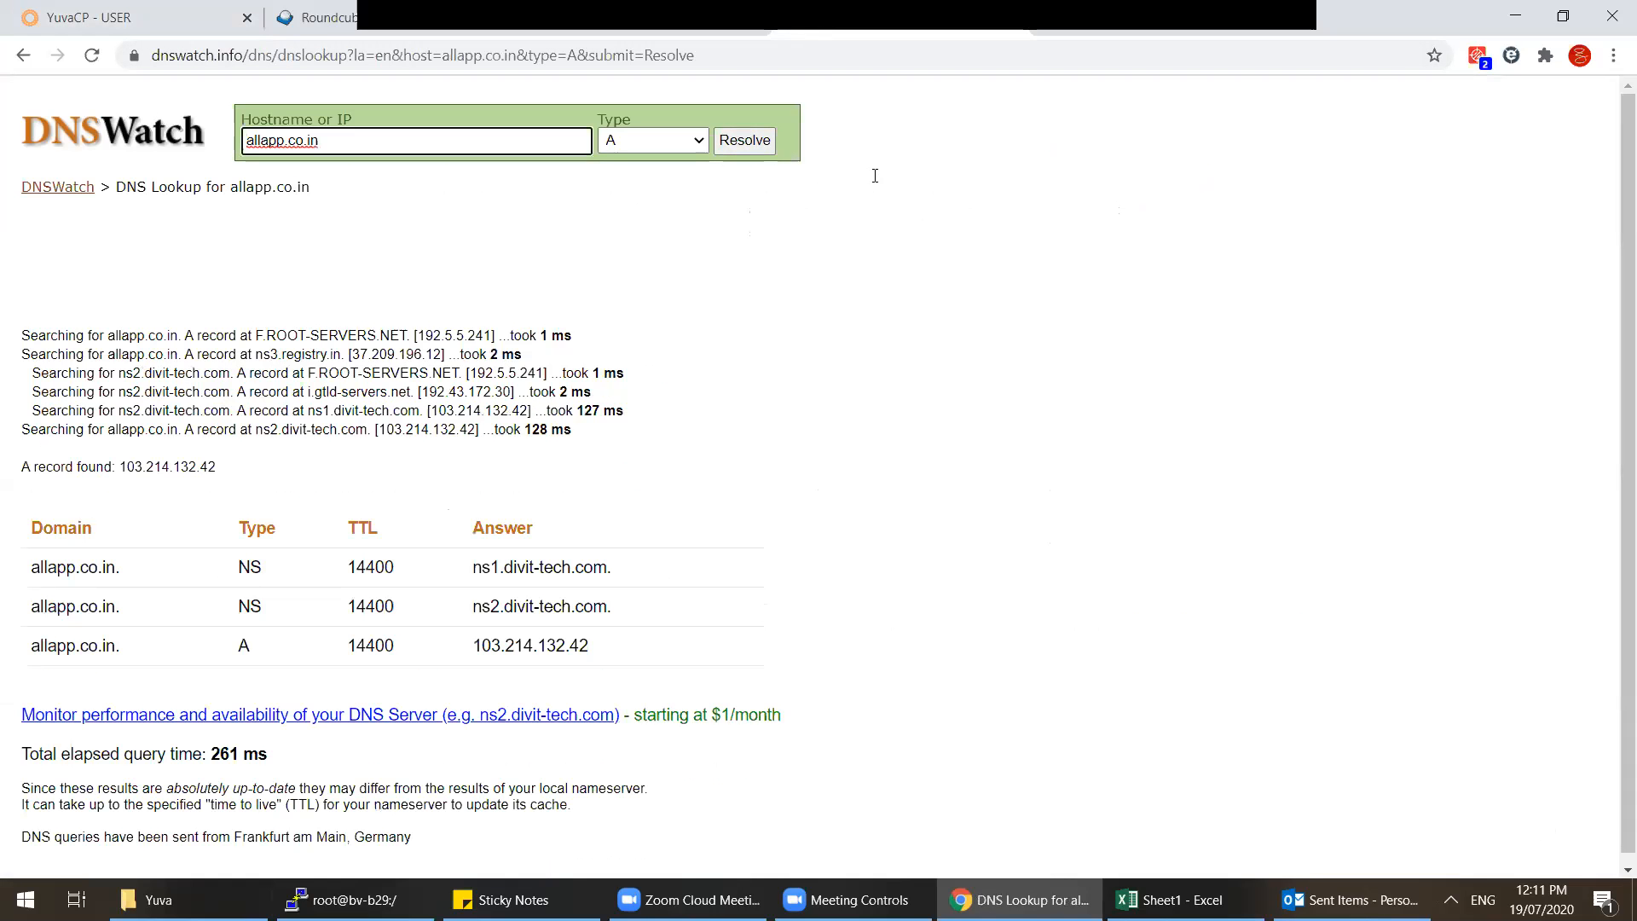
key("ctrl+a")
key("ctrl+c")
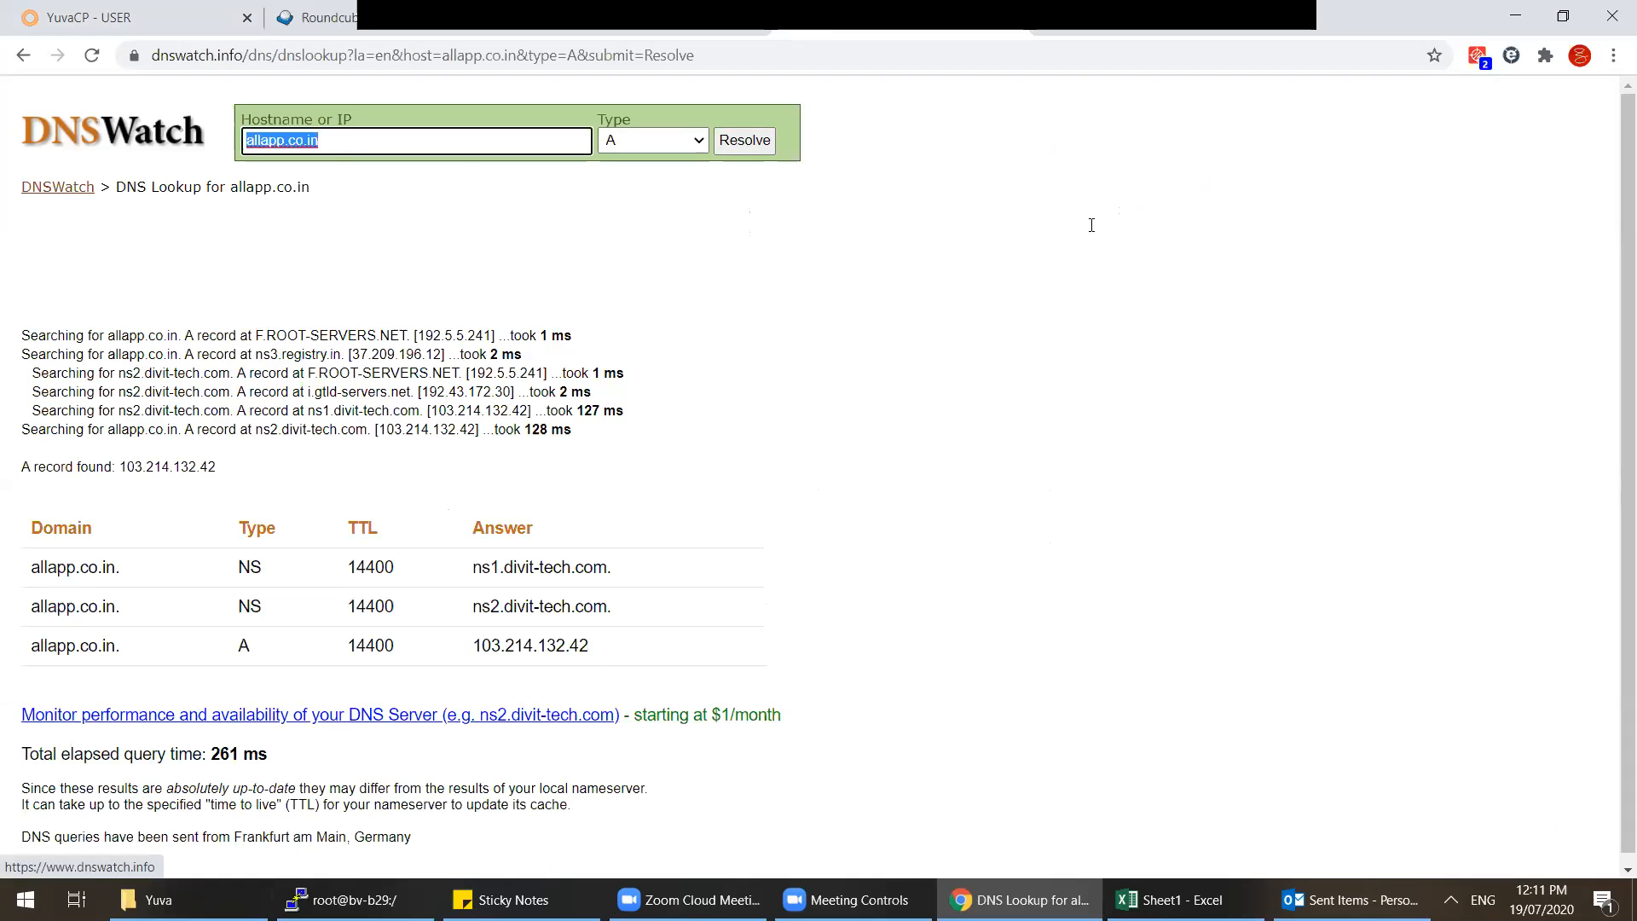
left_click(1076, 30)
left_click(1097, 54)
key("ctrl+v")
key("Return")
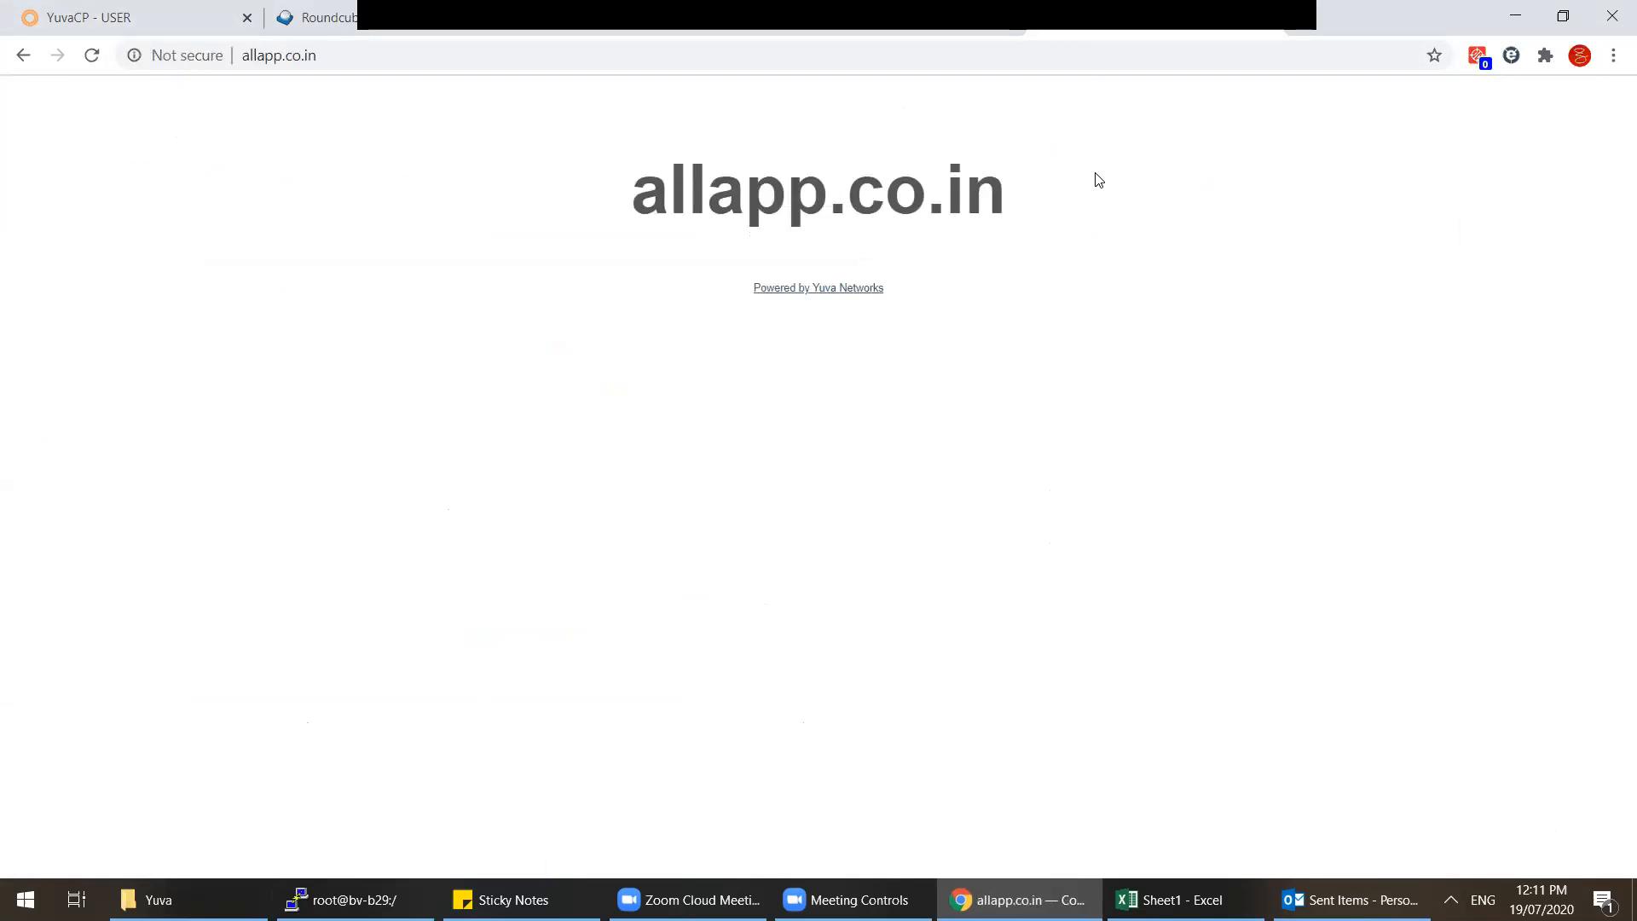
left_click(90, 17)
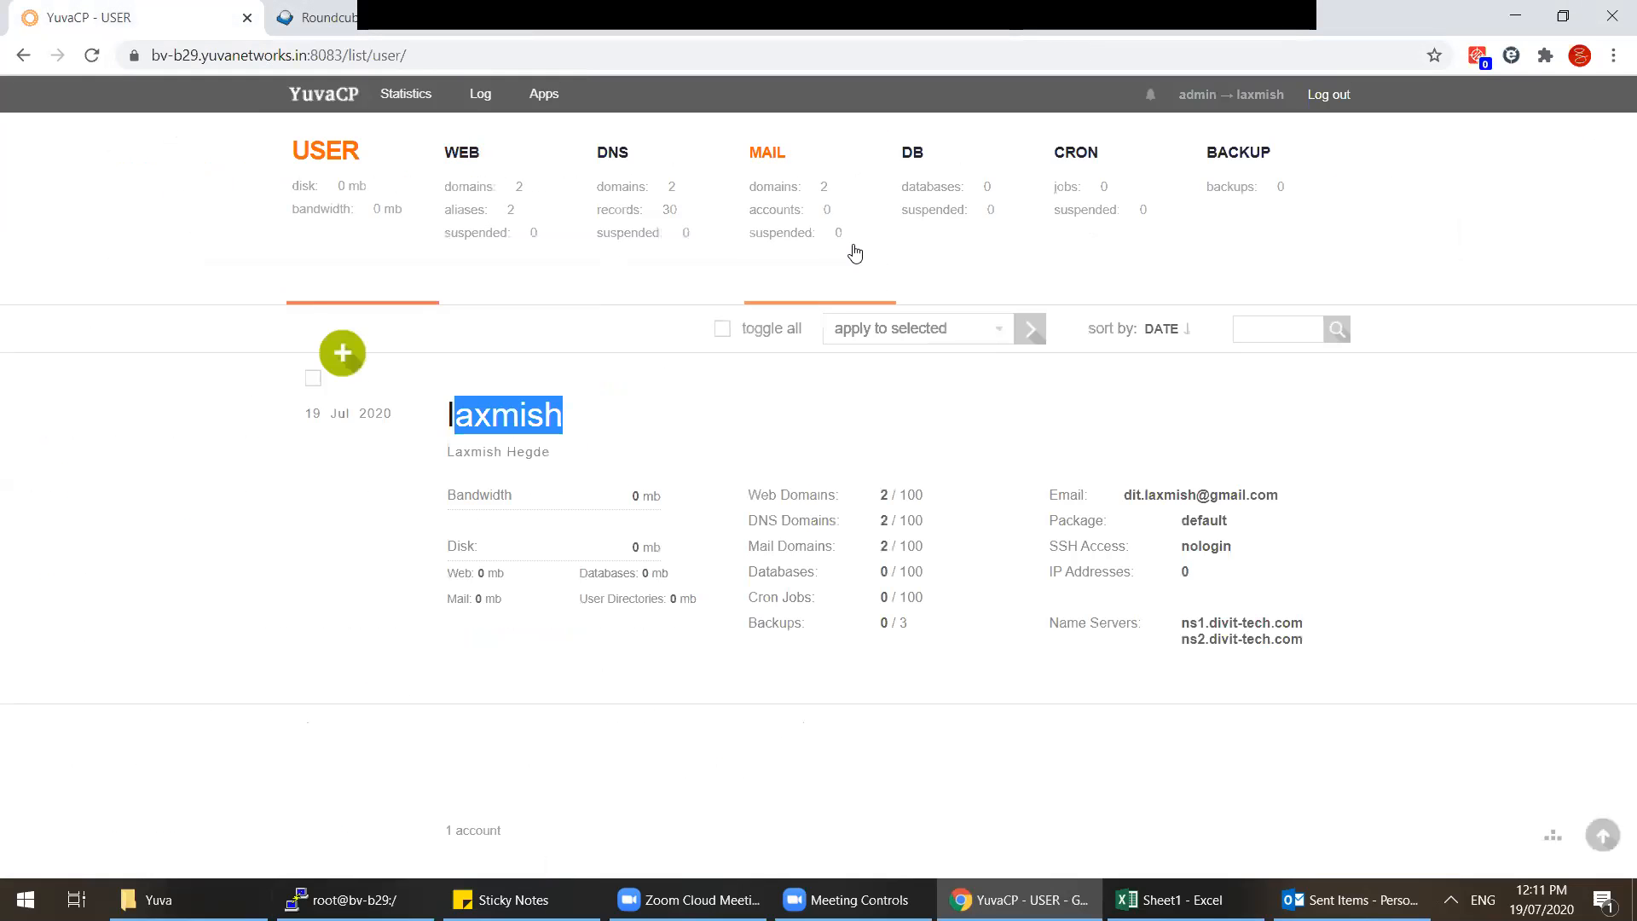
Step: Log out of the hosting user back to the admin account
left_click(1334, 96)
left_click(866, 98)
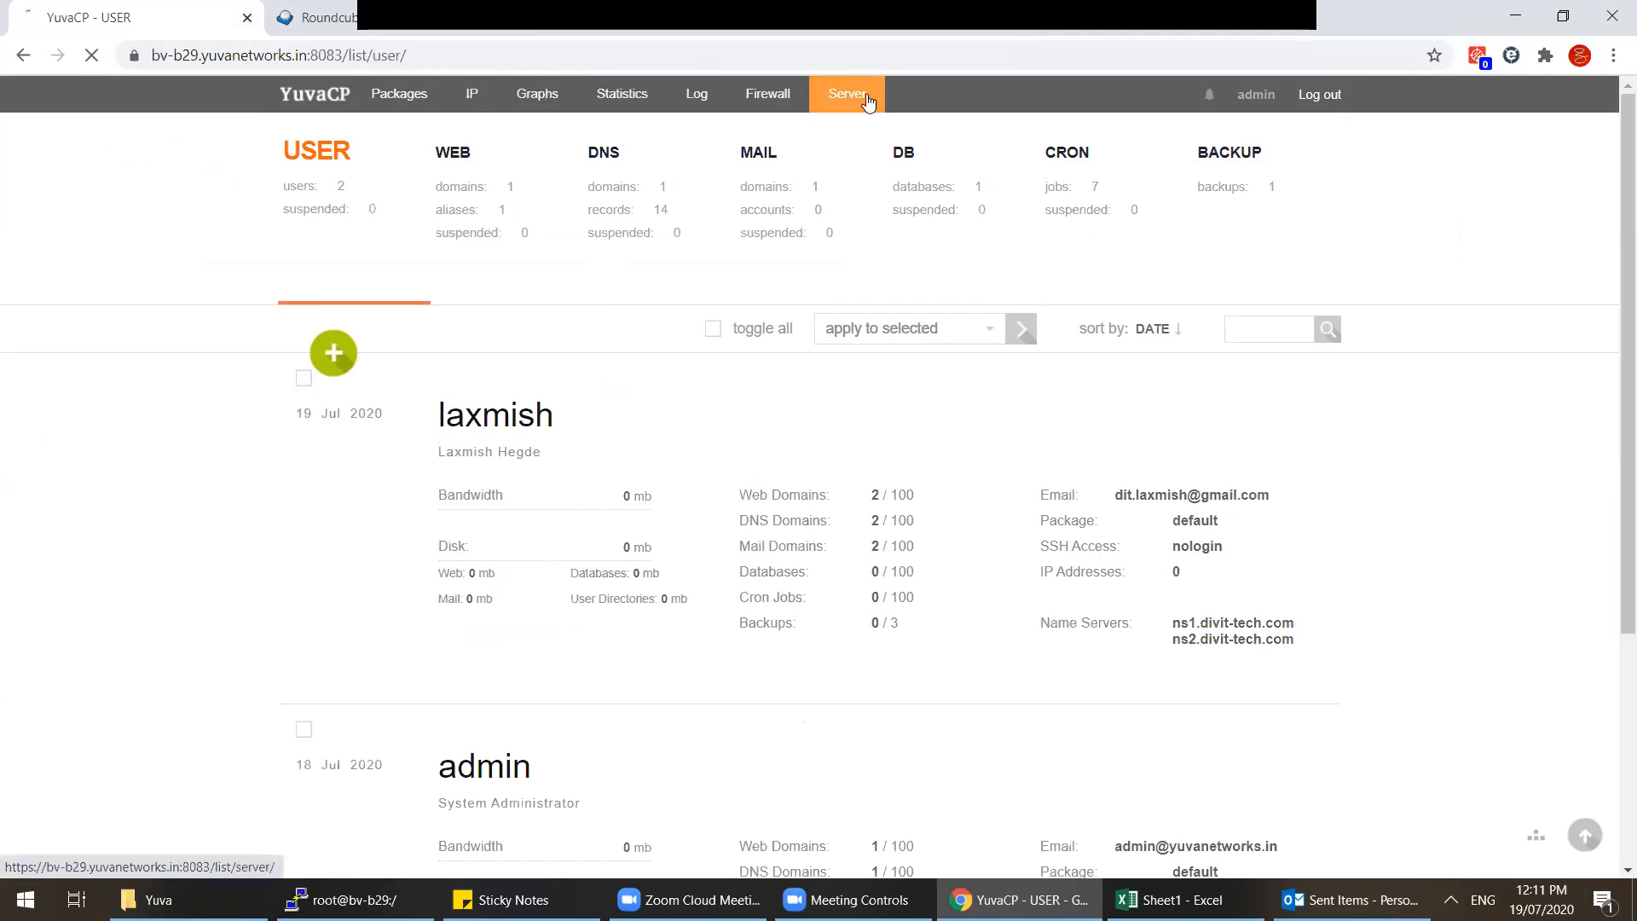
left_click(341, 197)
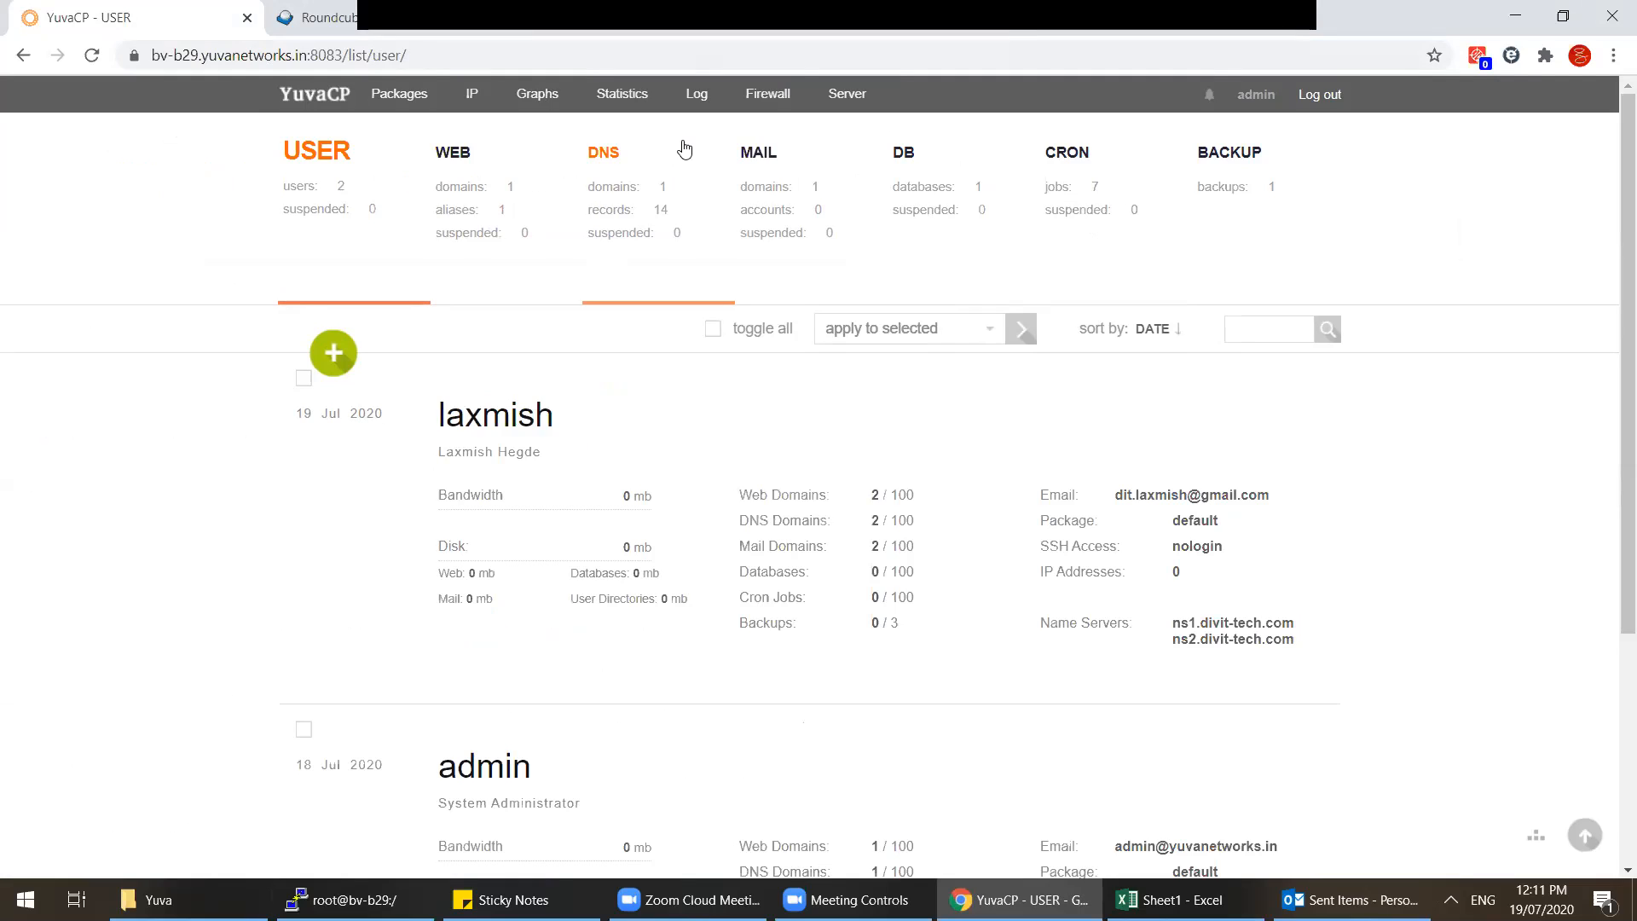
Step: Inspect the server services list, including exim's memory usage and mariadb, then show users
left_click(848, 94)
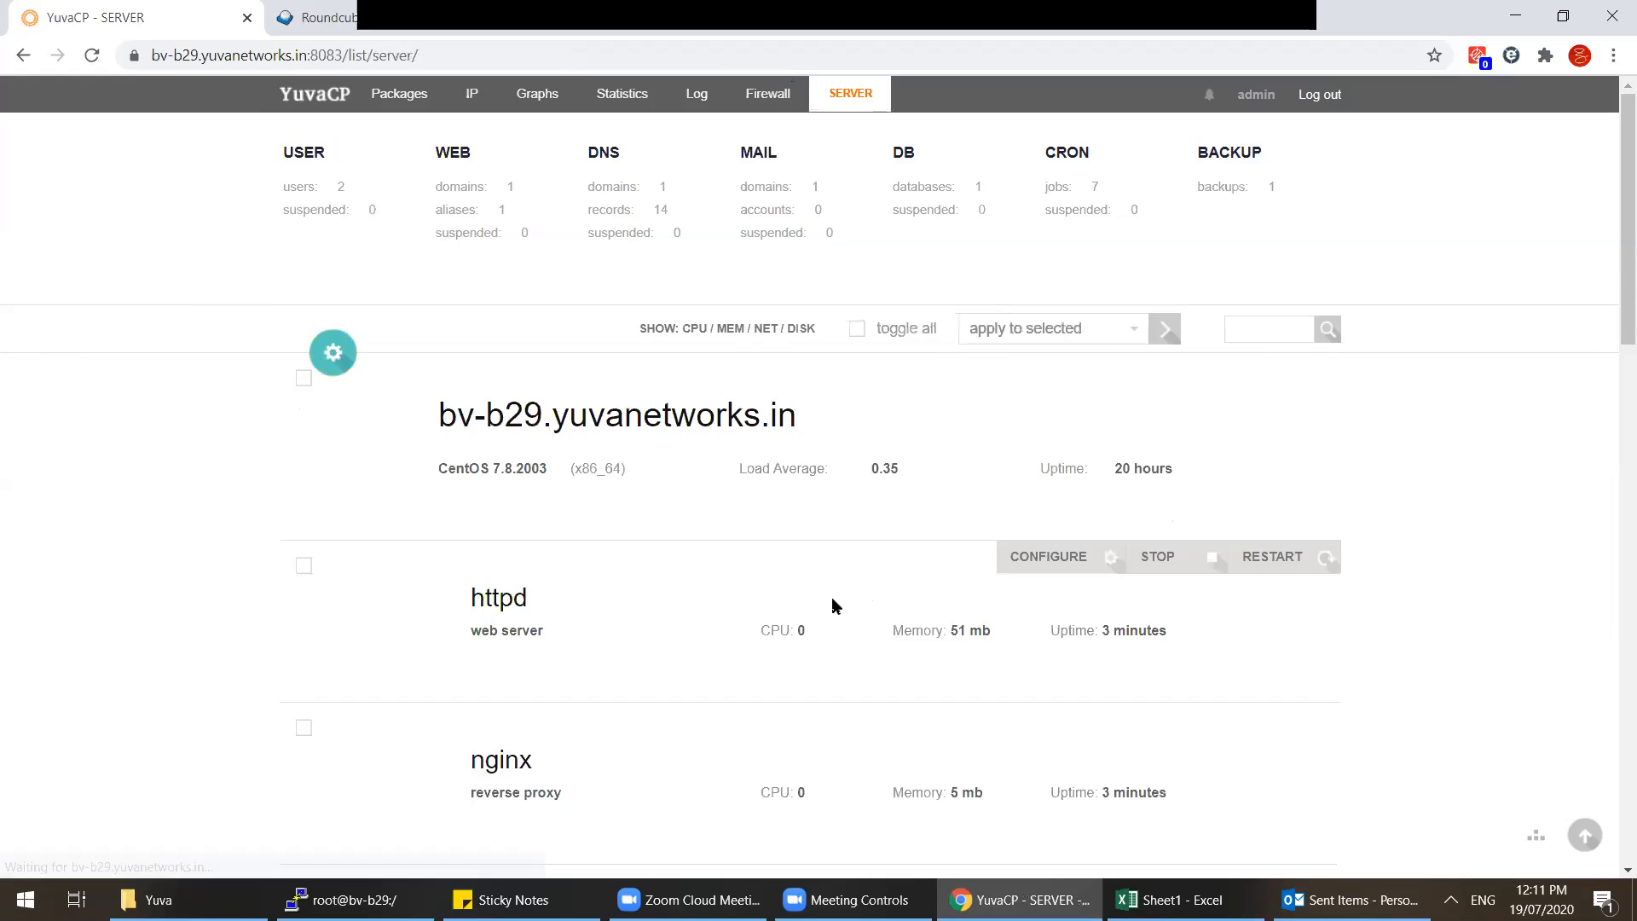
scroll(833, 601, "down", 5)
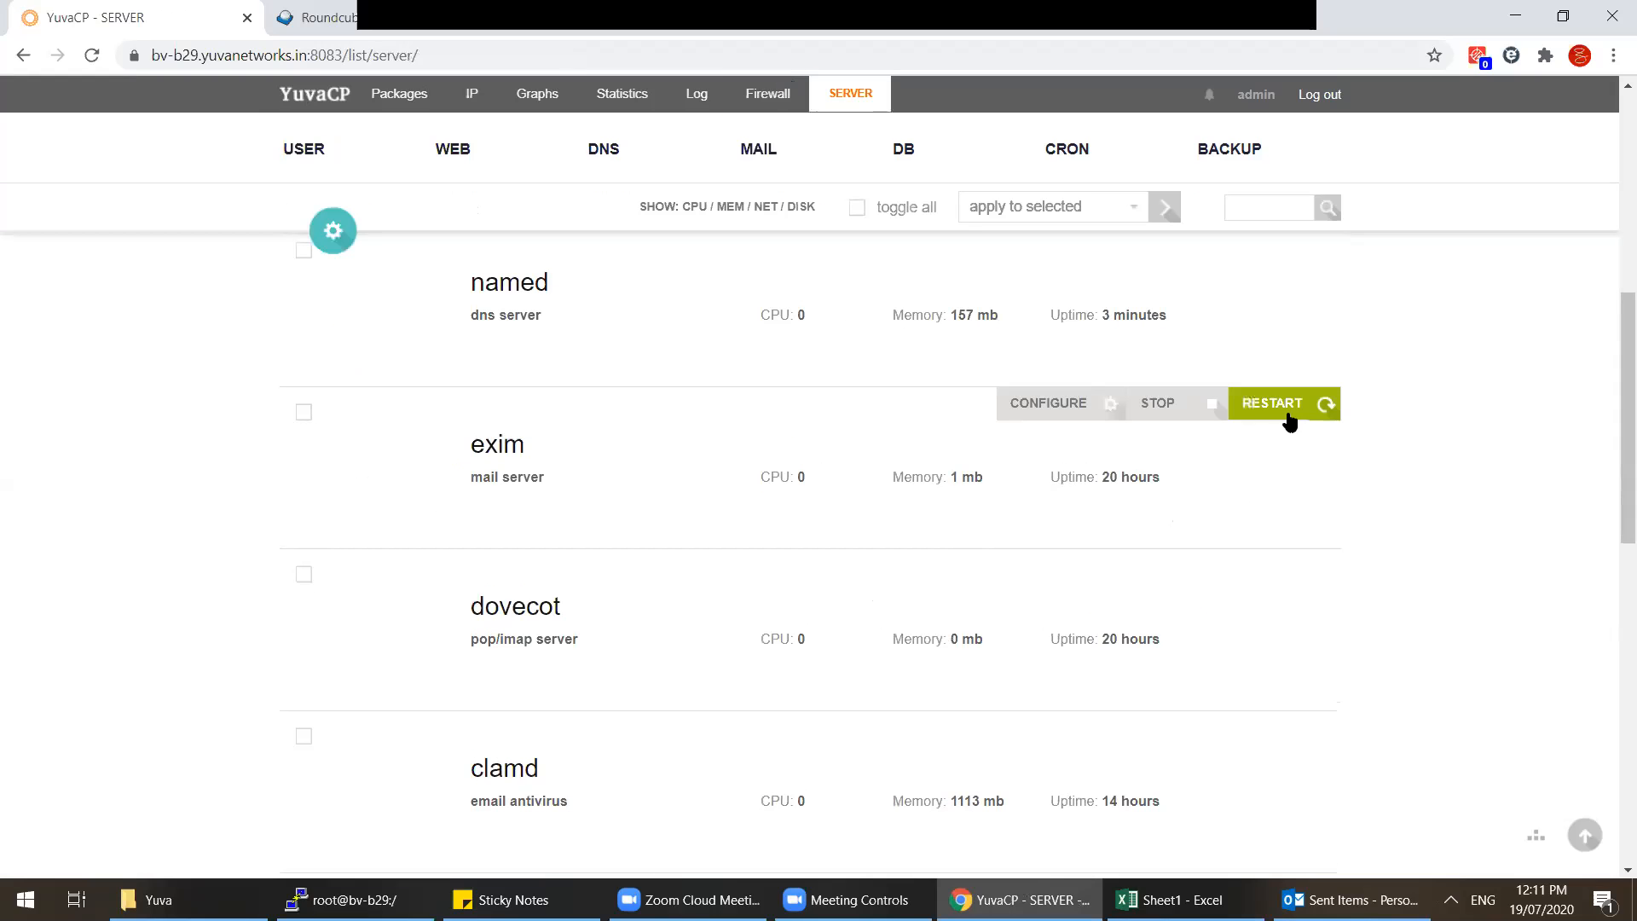
left_click_drag(1170, 483, 453, 457)
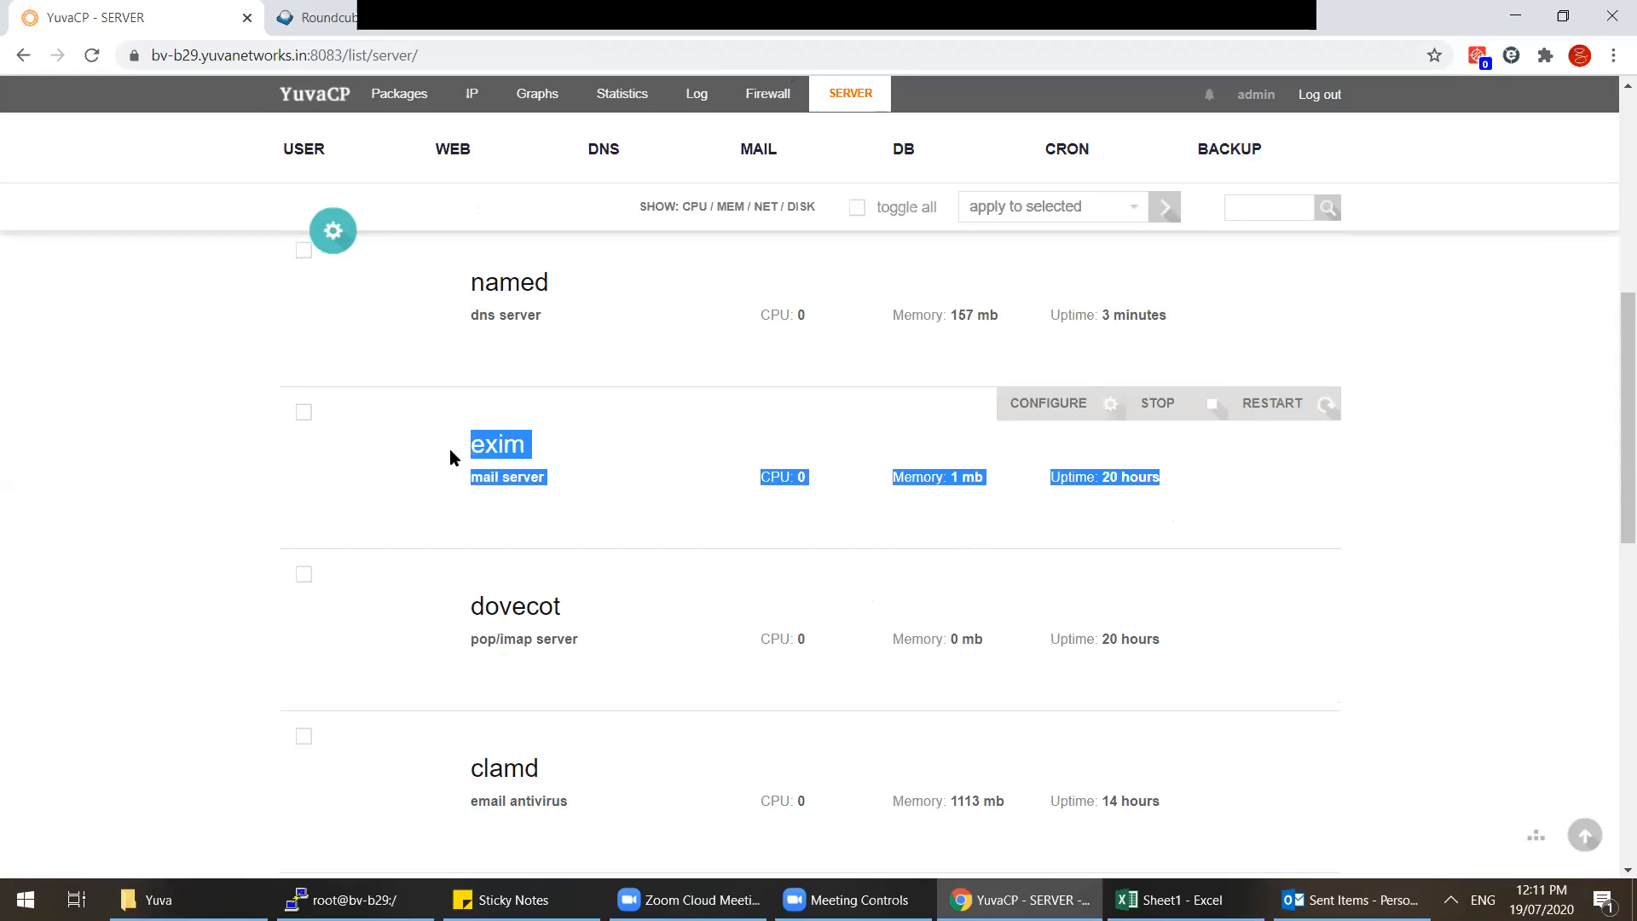
left_click(579, 527)
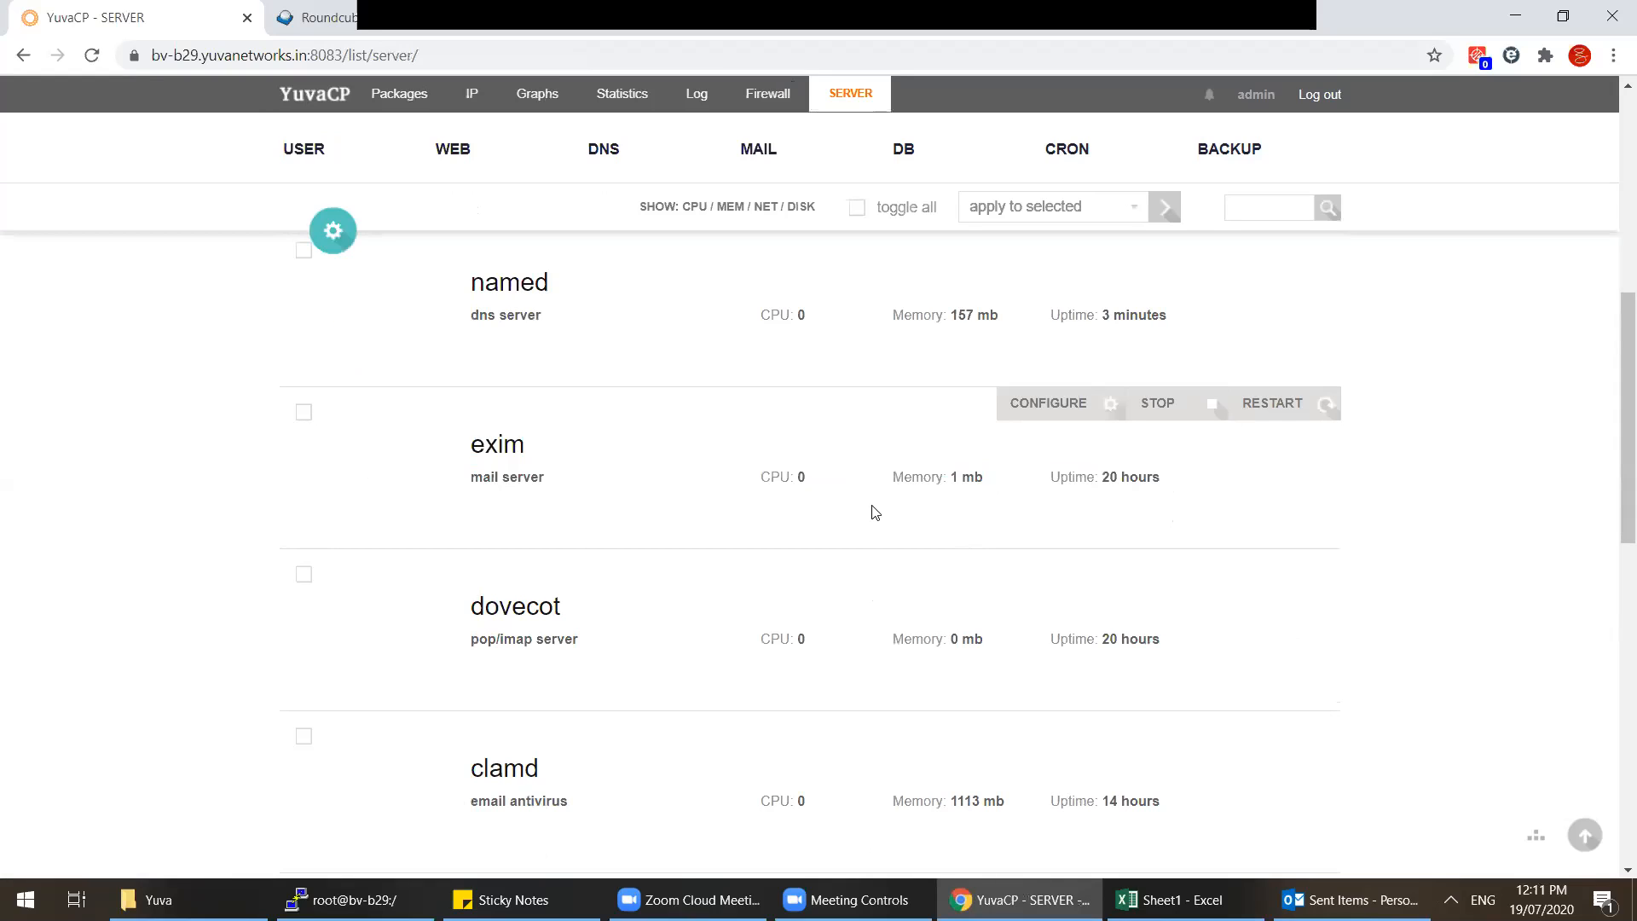
left_click_drag(1169, 479, 487, 445)
left_click(943, 479)
left_click_drag(985, 479, 924, 477)
scroll(917, 526, "down", 5)
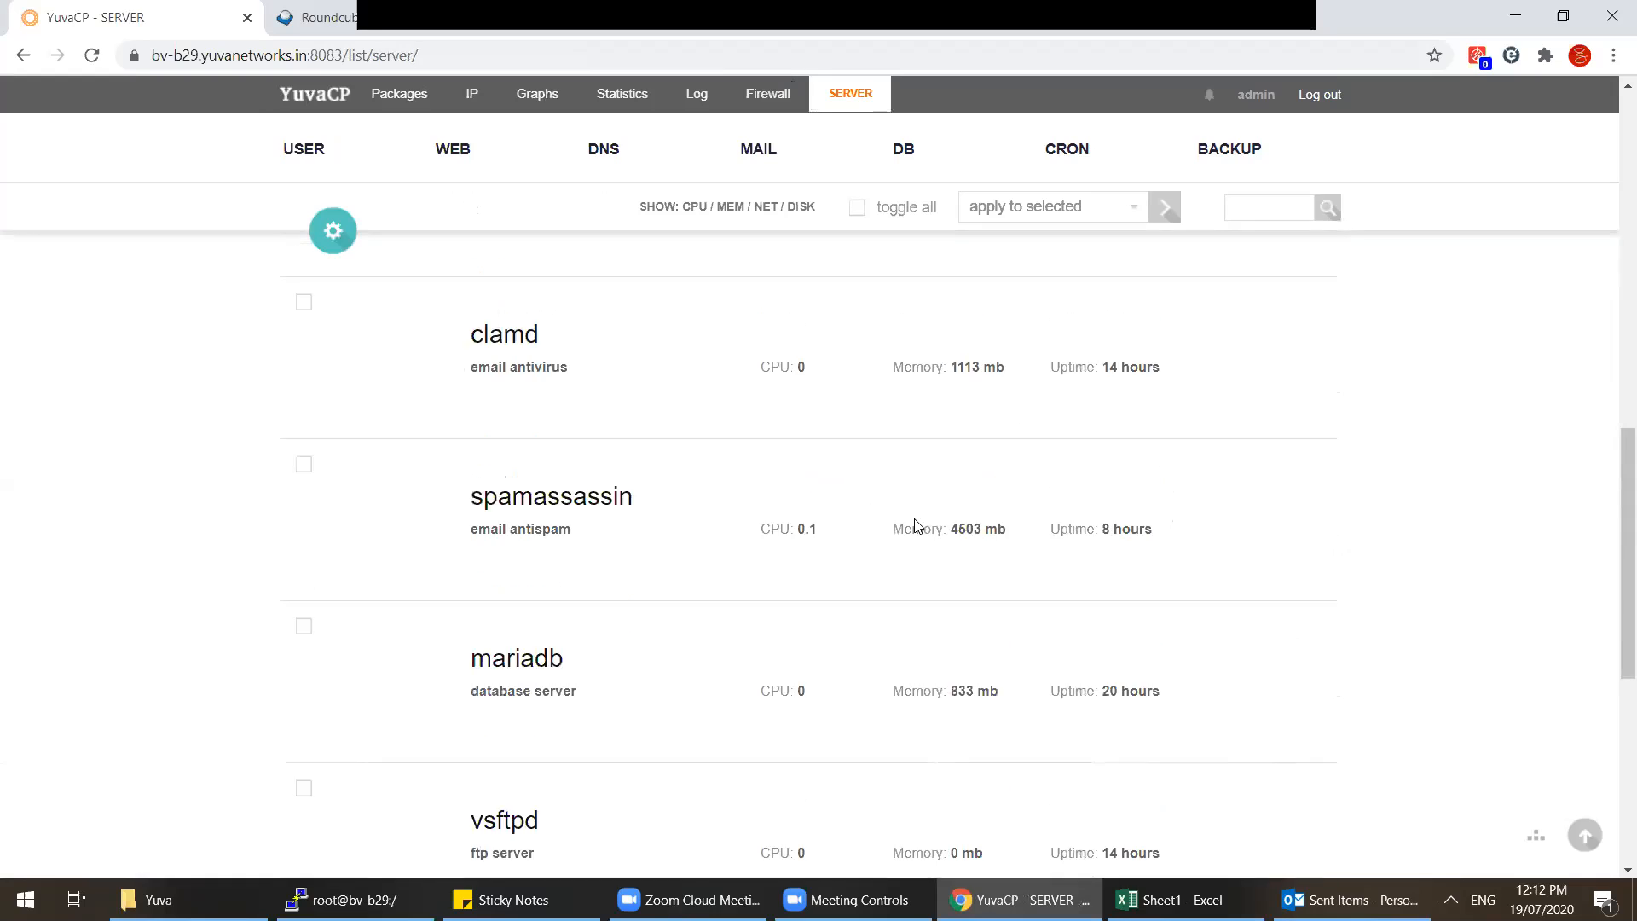
scroll(918, 526, "down", 4)
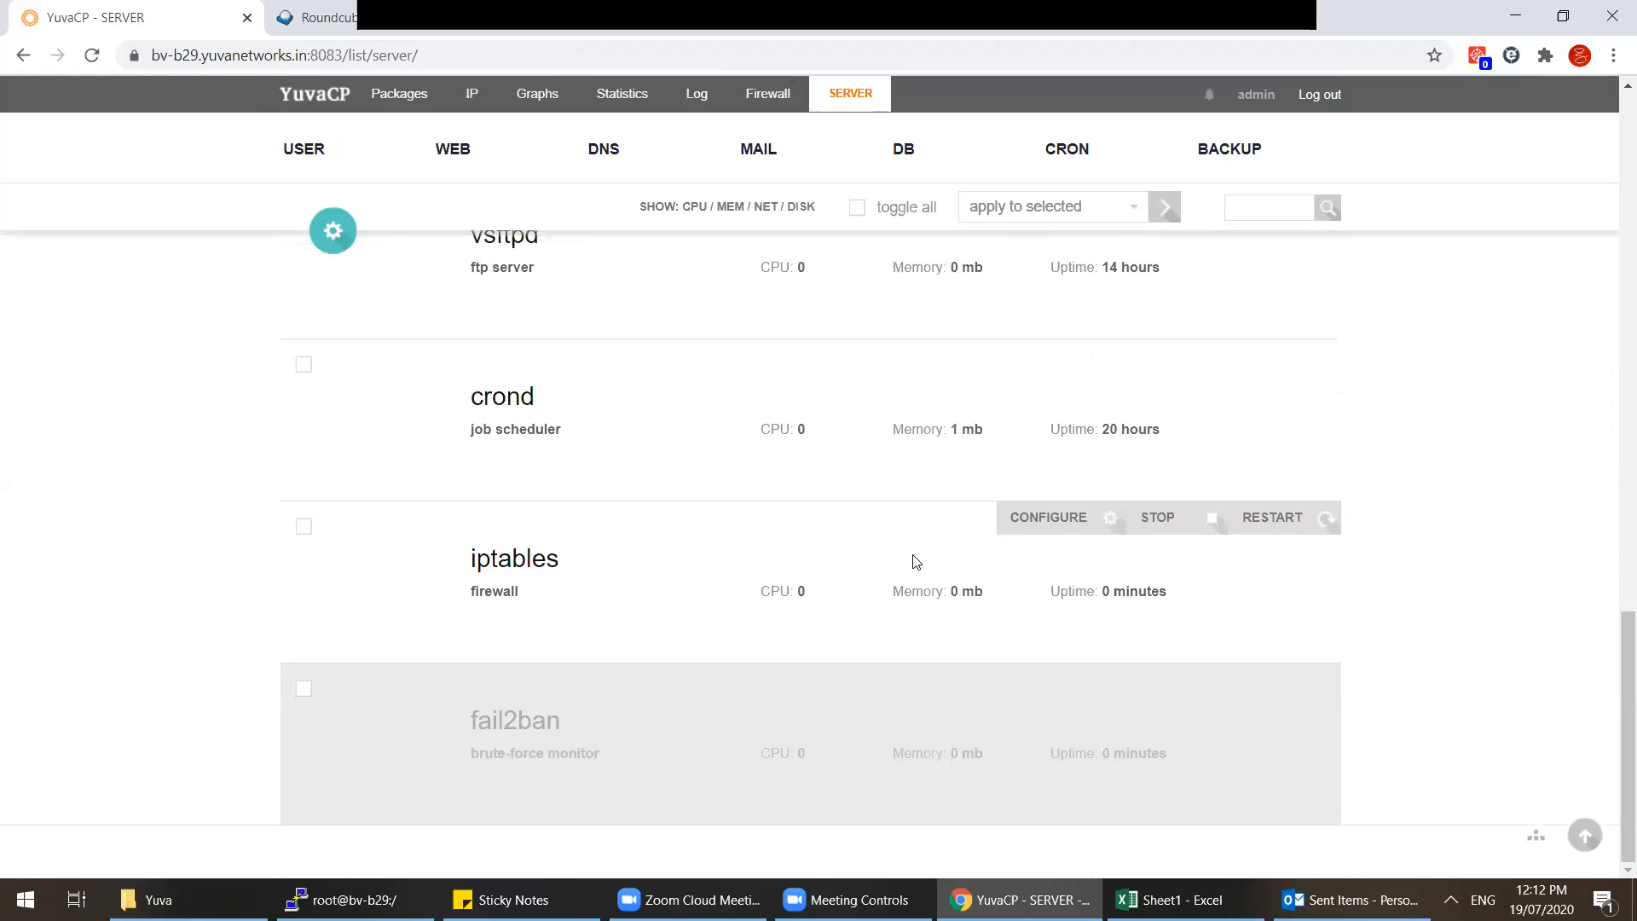
scroll(914, 554, "up", 15)
left_click(316, 205)
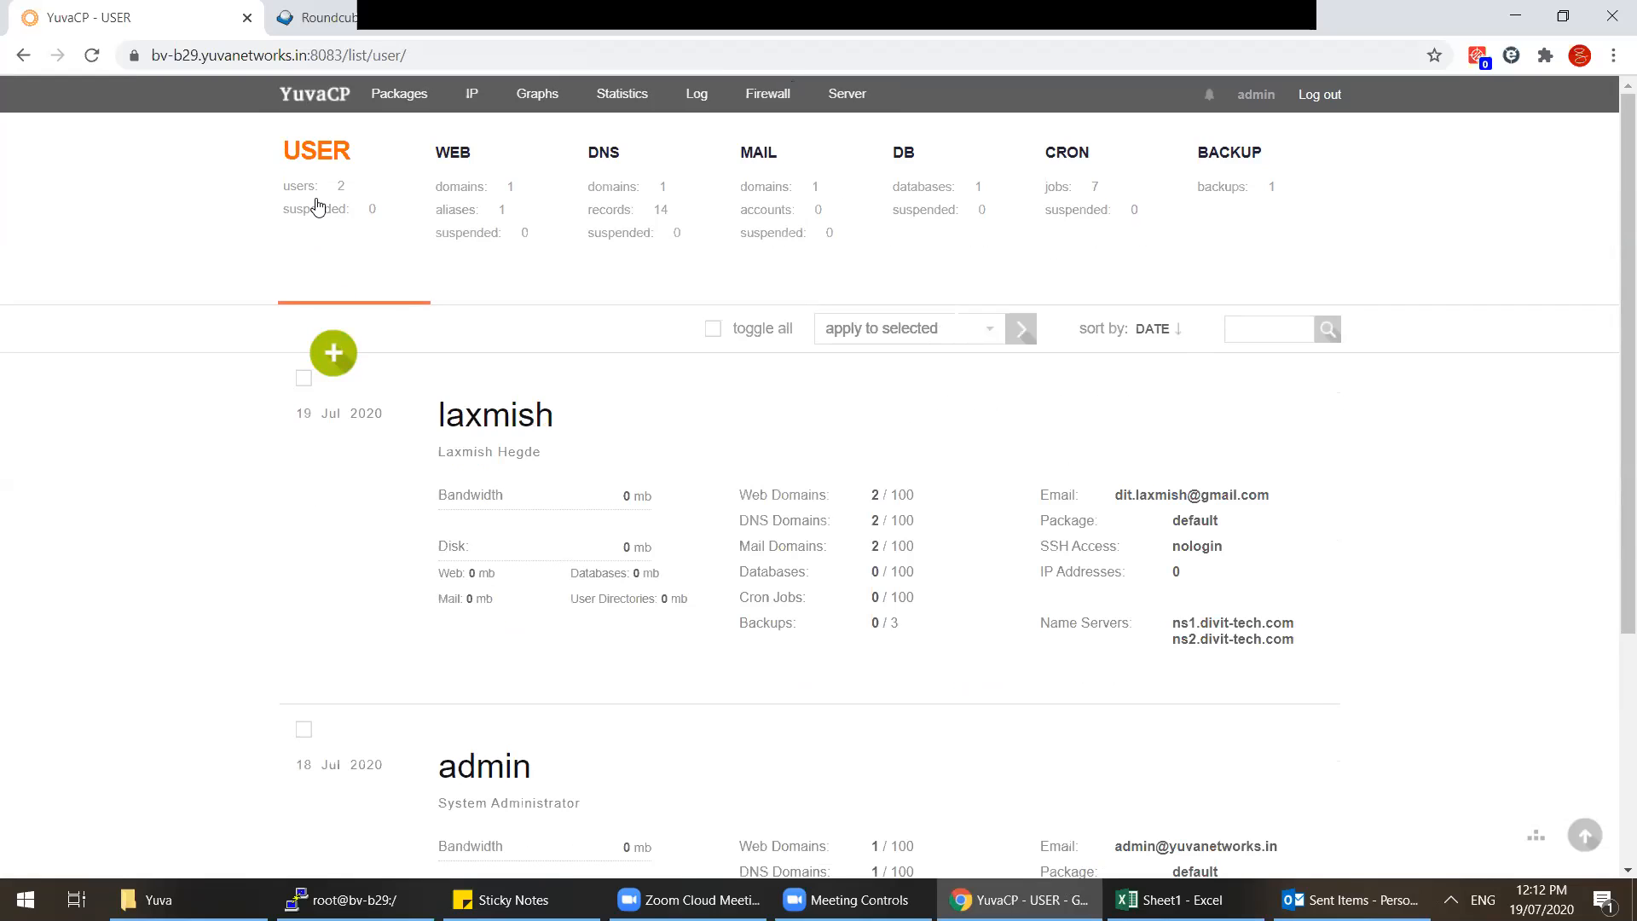
Step: Confirm MariaDB 5.5.65 with mysql -v, then run yum upgrade mysql*
left_click(362, 899)
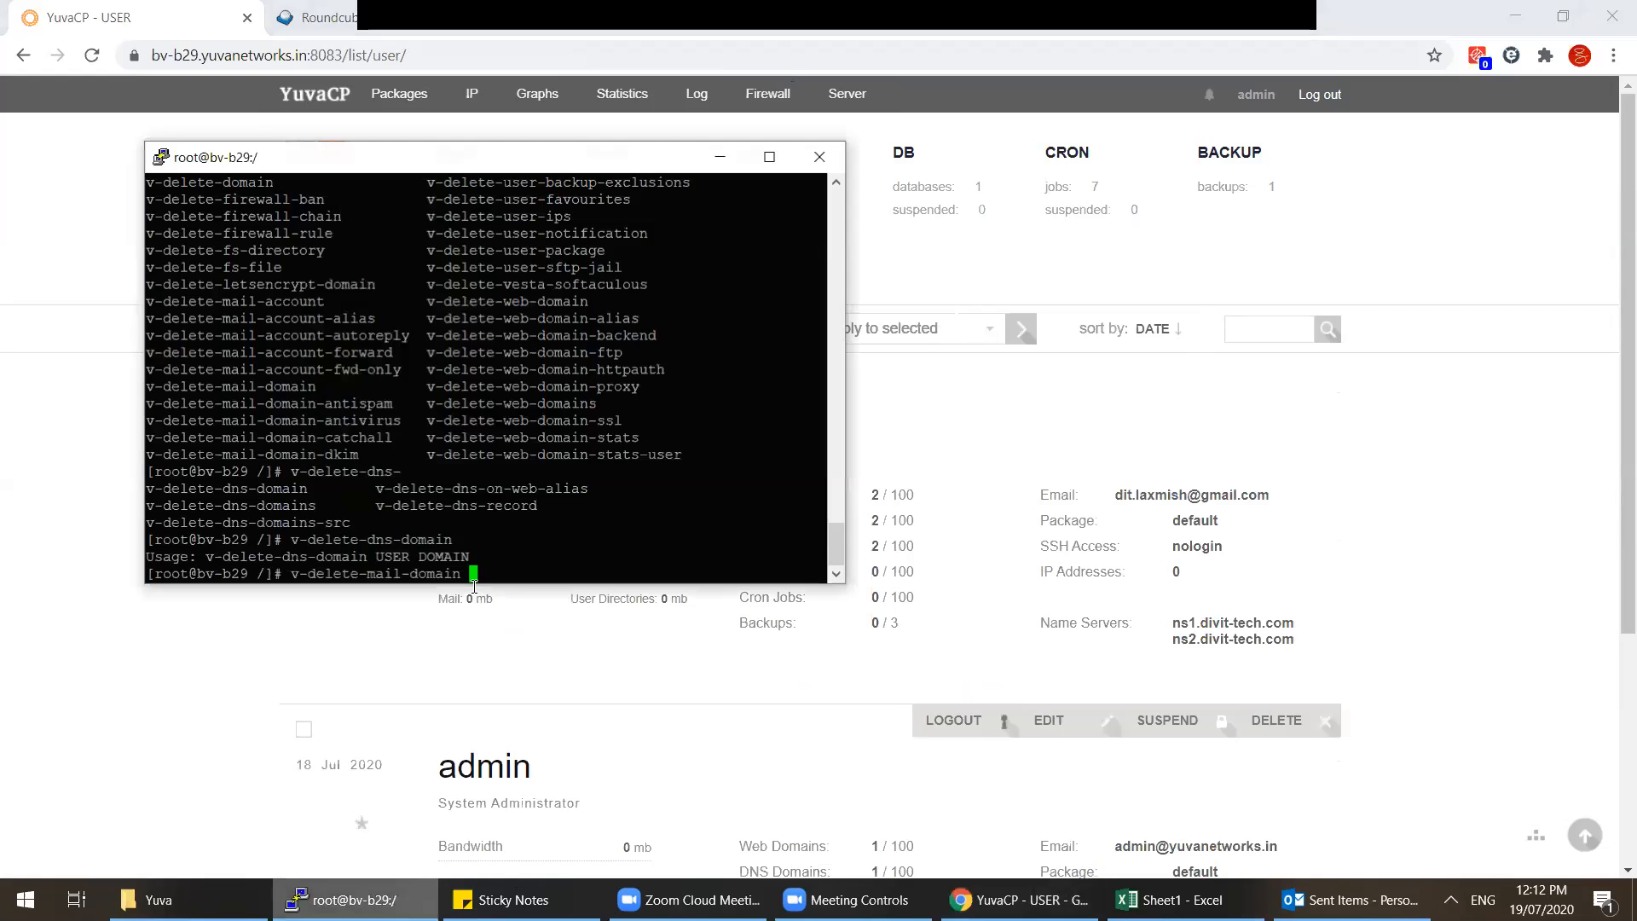
right_click(363, 899)
left_click(562, 342)
key("BackSpace")
key("BackSpace")
key("BackSpace")
key("BackSpace")
key("BackSpace")
key("BackSpace")
key("BackSpace")
key("BackSpace")
key("BackSpace")
key("BackSpace")
key("BackSpace")
key("BackSpace")
key("BackSpace")
key("BackSpace")
key("BackSpace")
key("BackSpace")
key("BackSpace")
key("BackSpace")
key("BackSpace")
key("BackSpace")
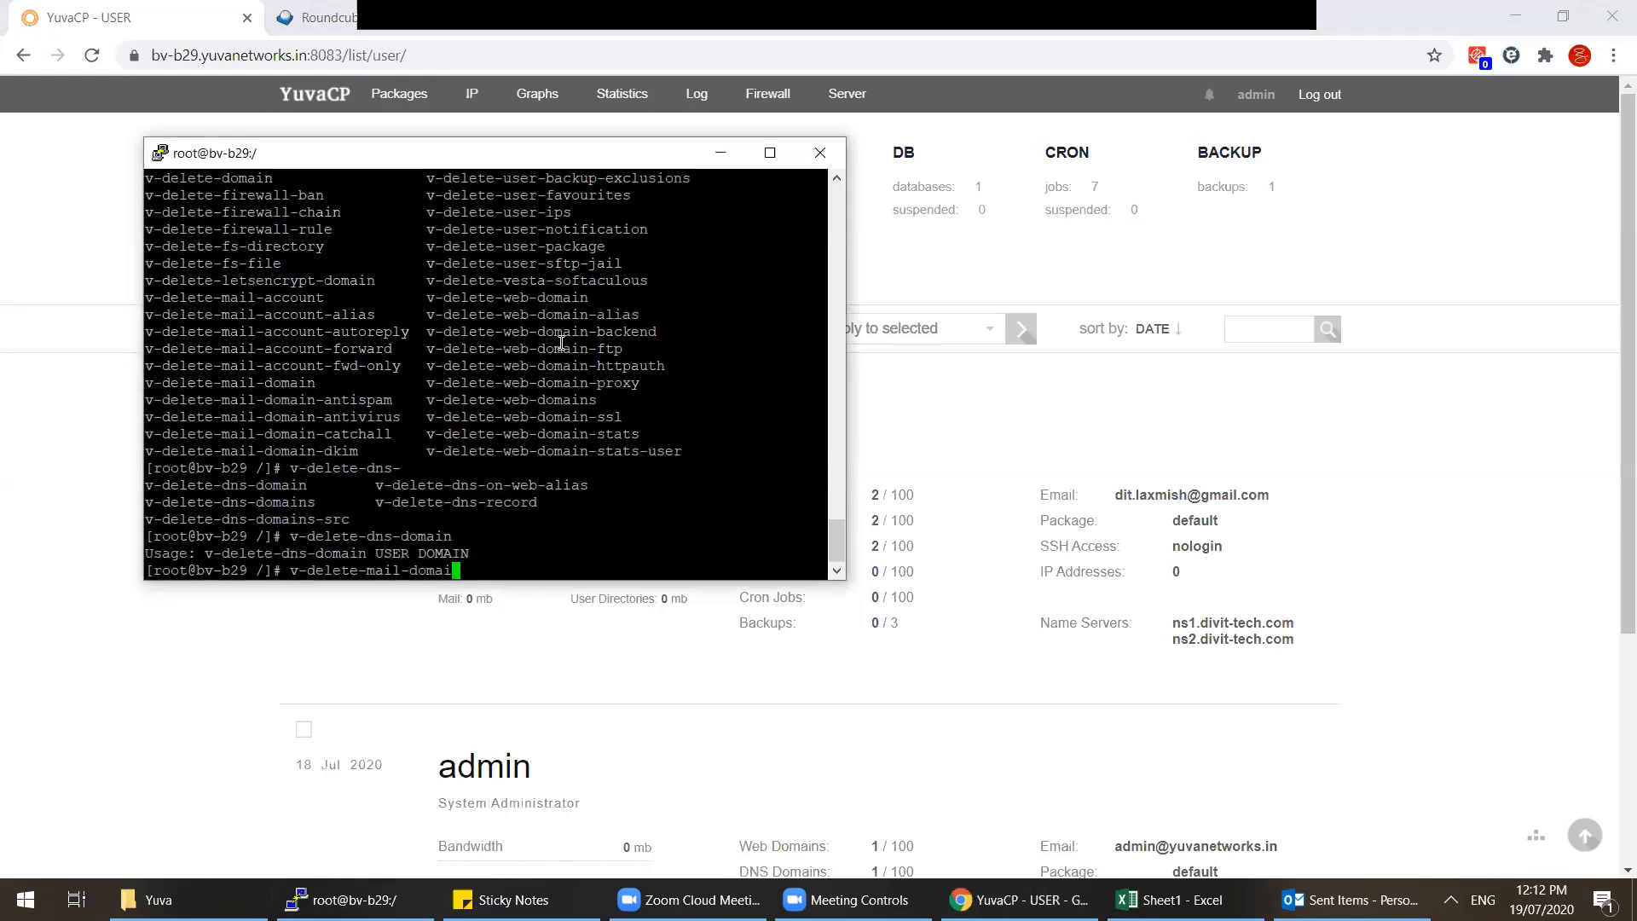
type("mysql -v")
key("Return")
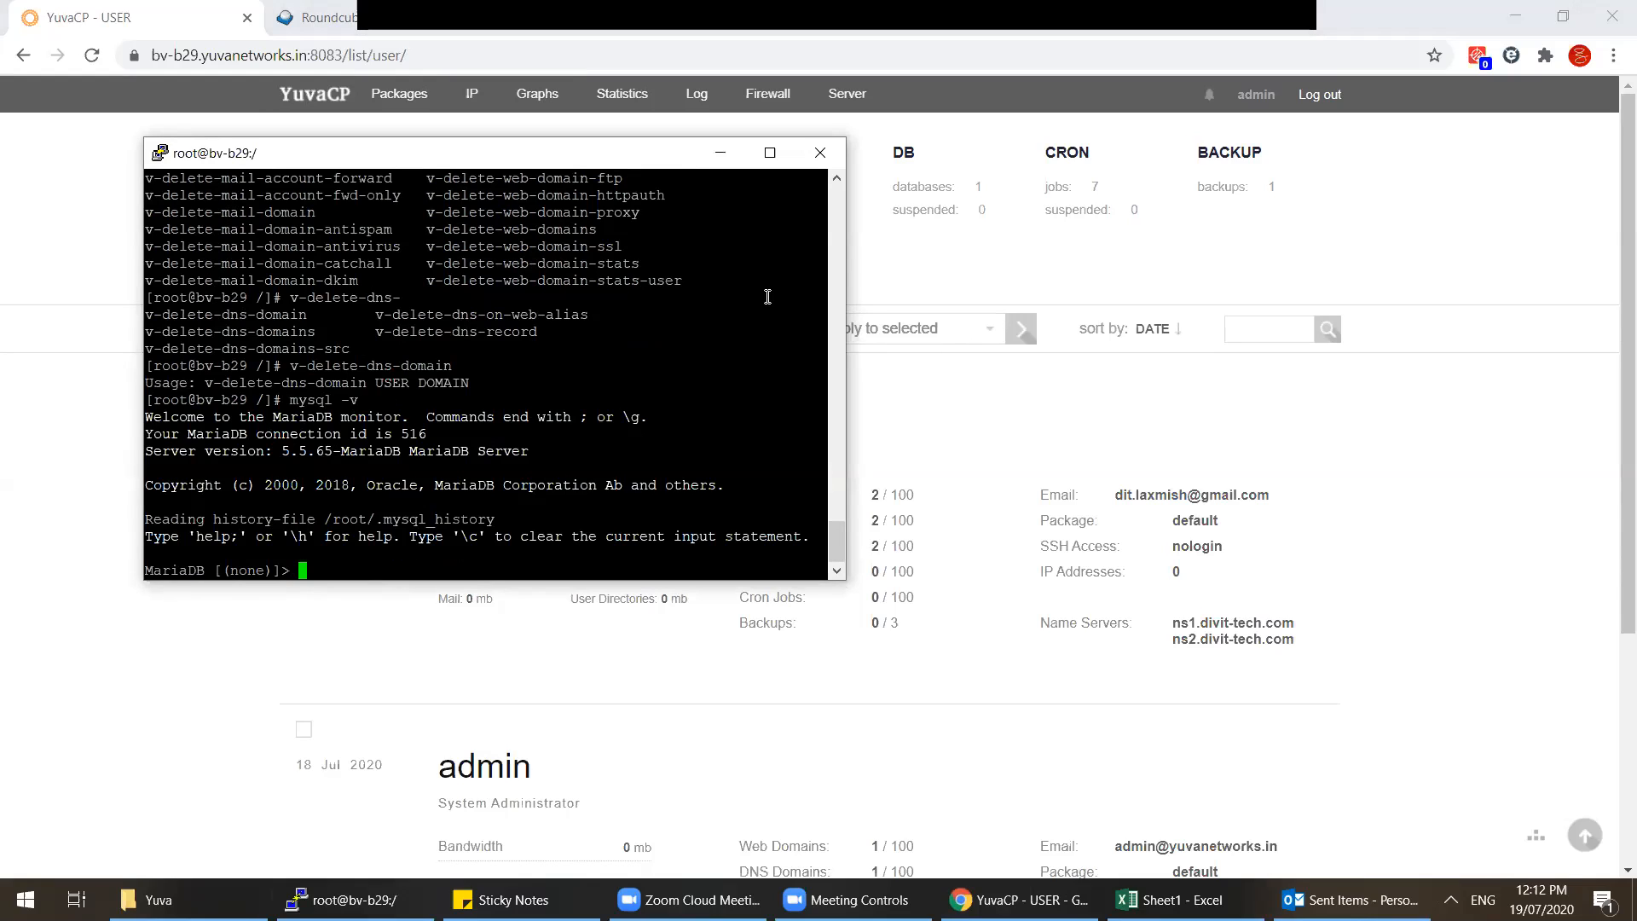
key("ctrl+c")
type("yum upgra")
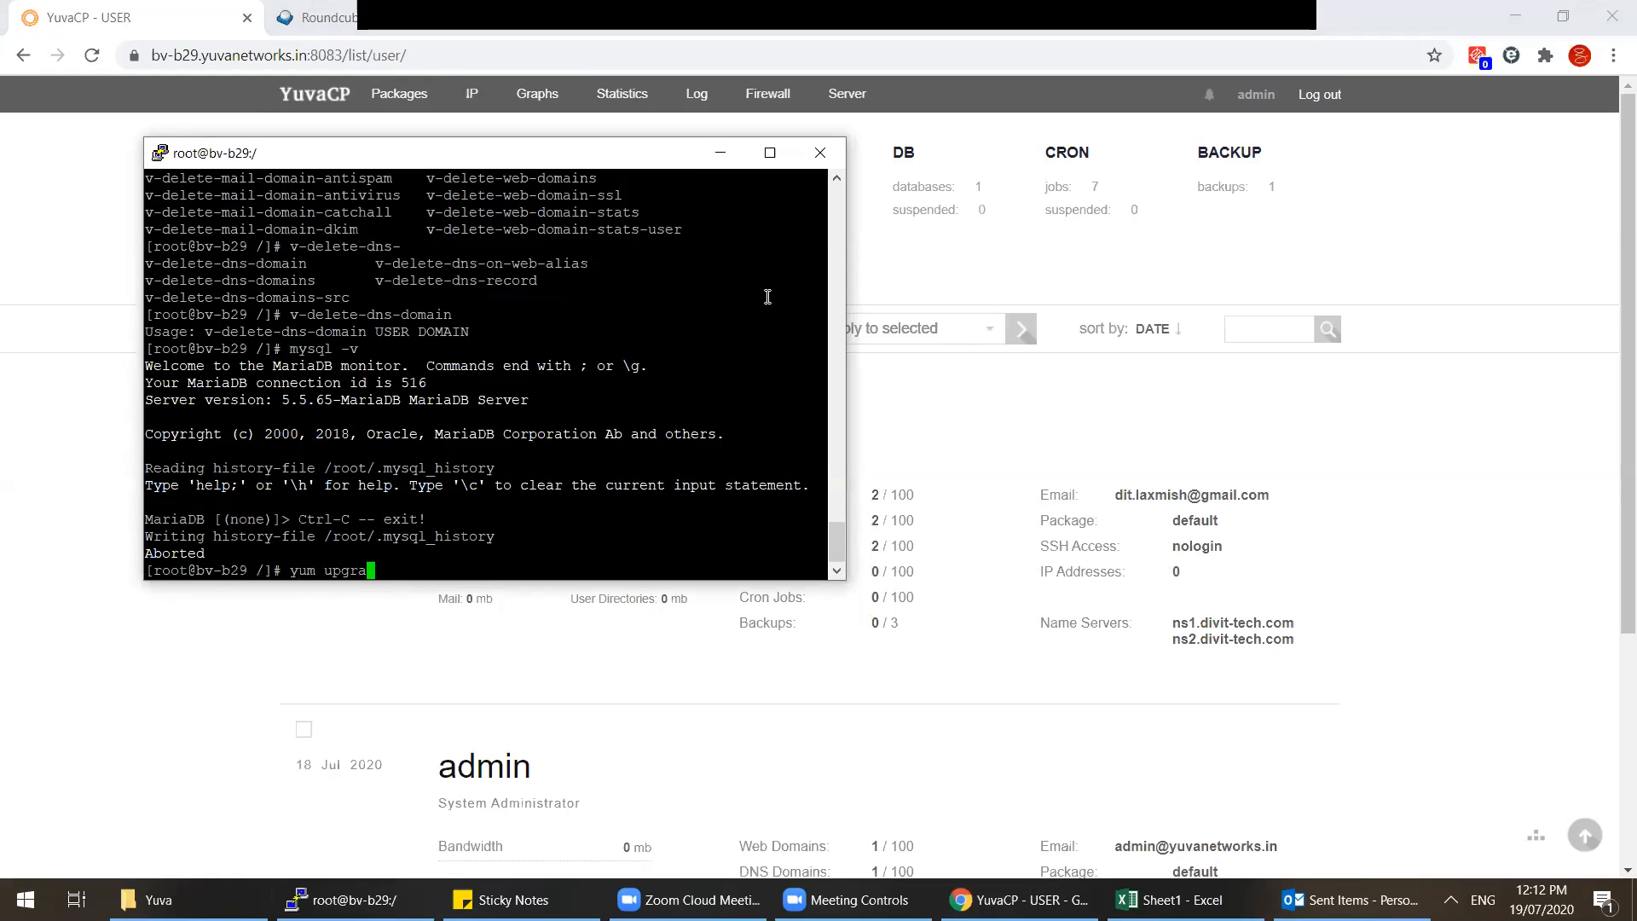
type("de mysql*")
key("Return")
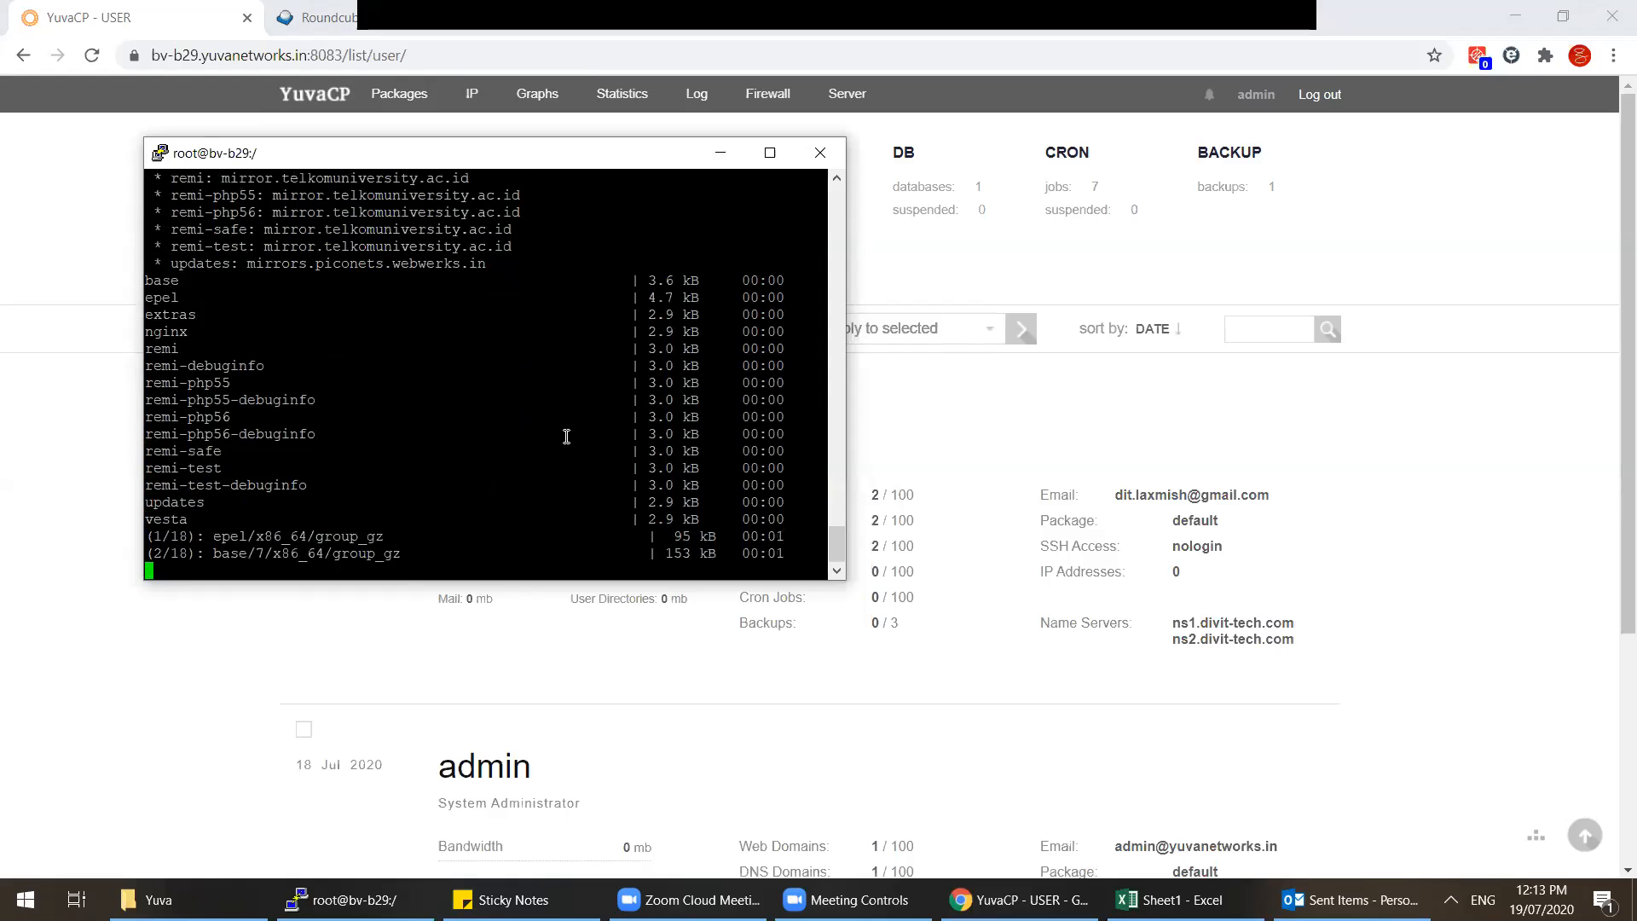
Step: Search Google for 'mariadb latest' and open the MariaDB Downloads page, scrolling through its release series
left_click(1319, 93)
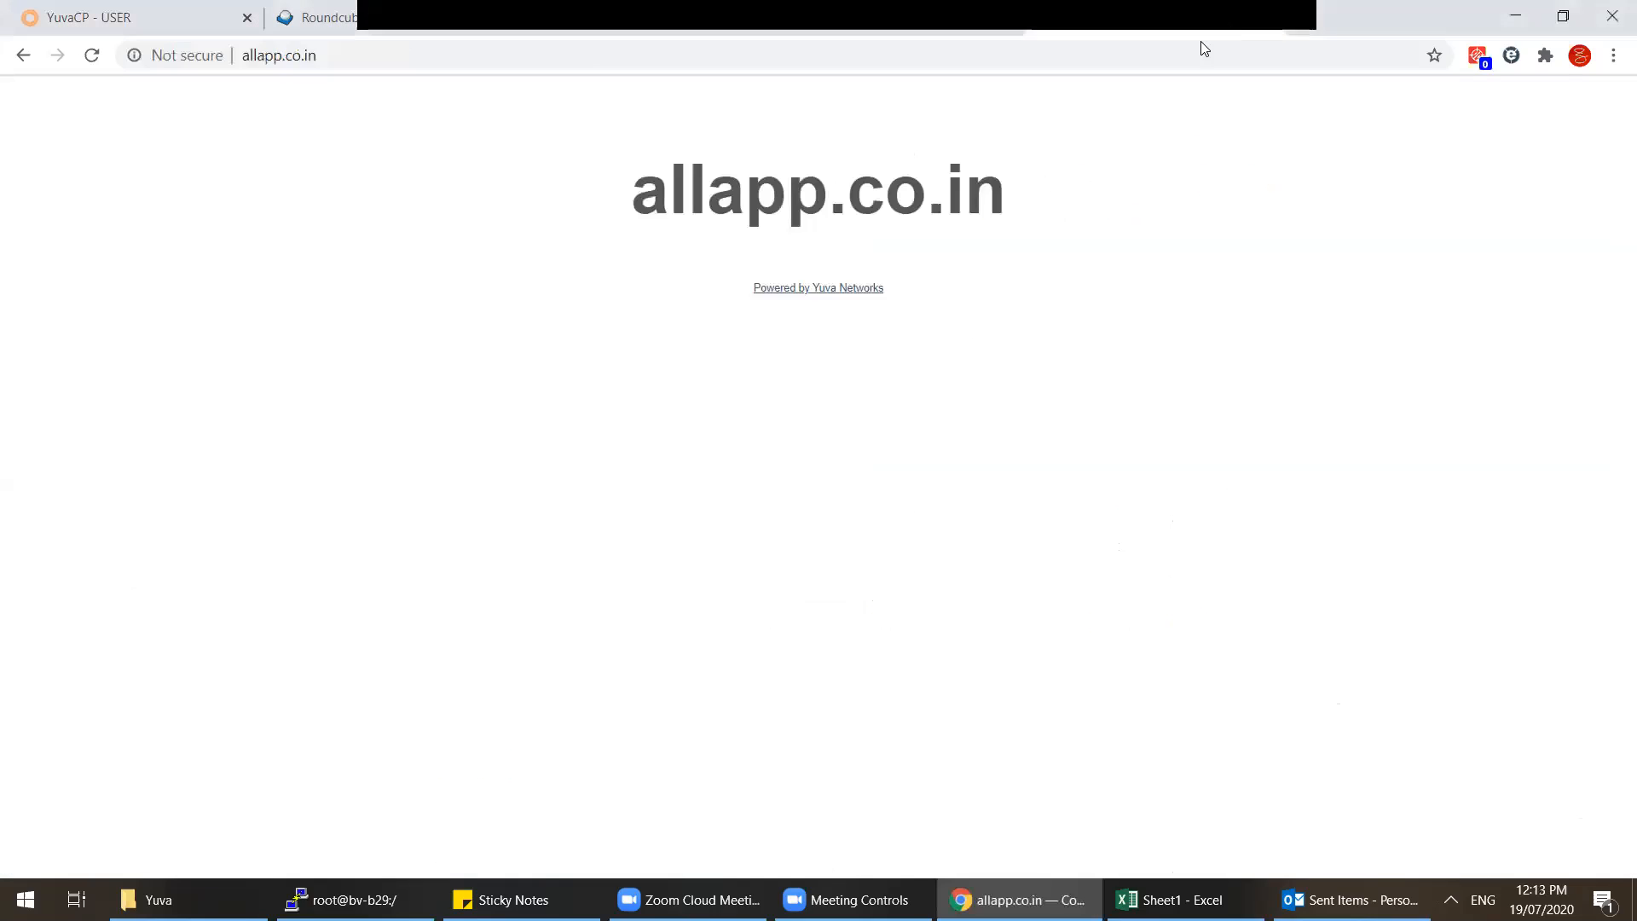
left_click(1203, 56)
type("maria")
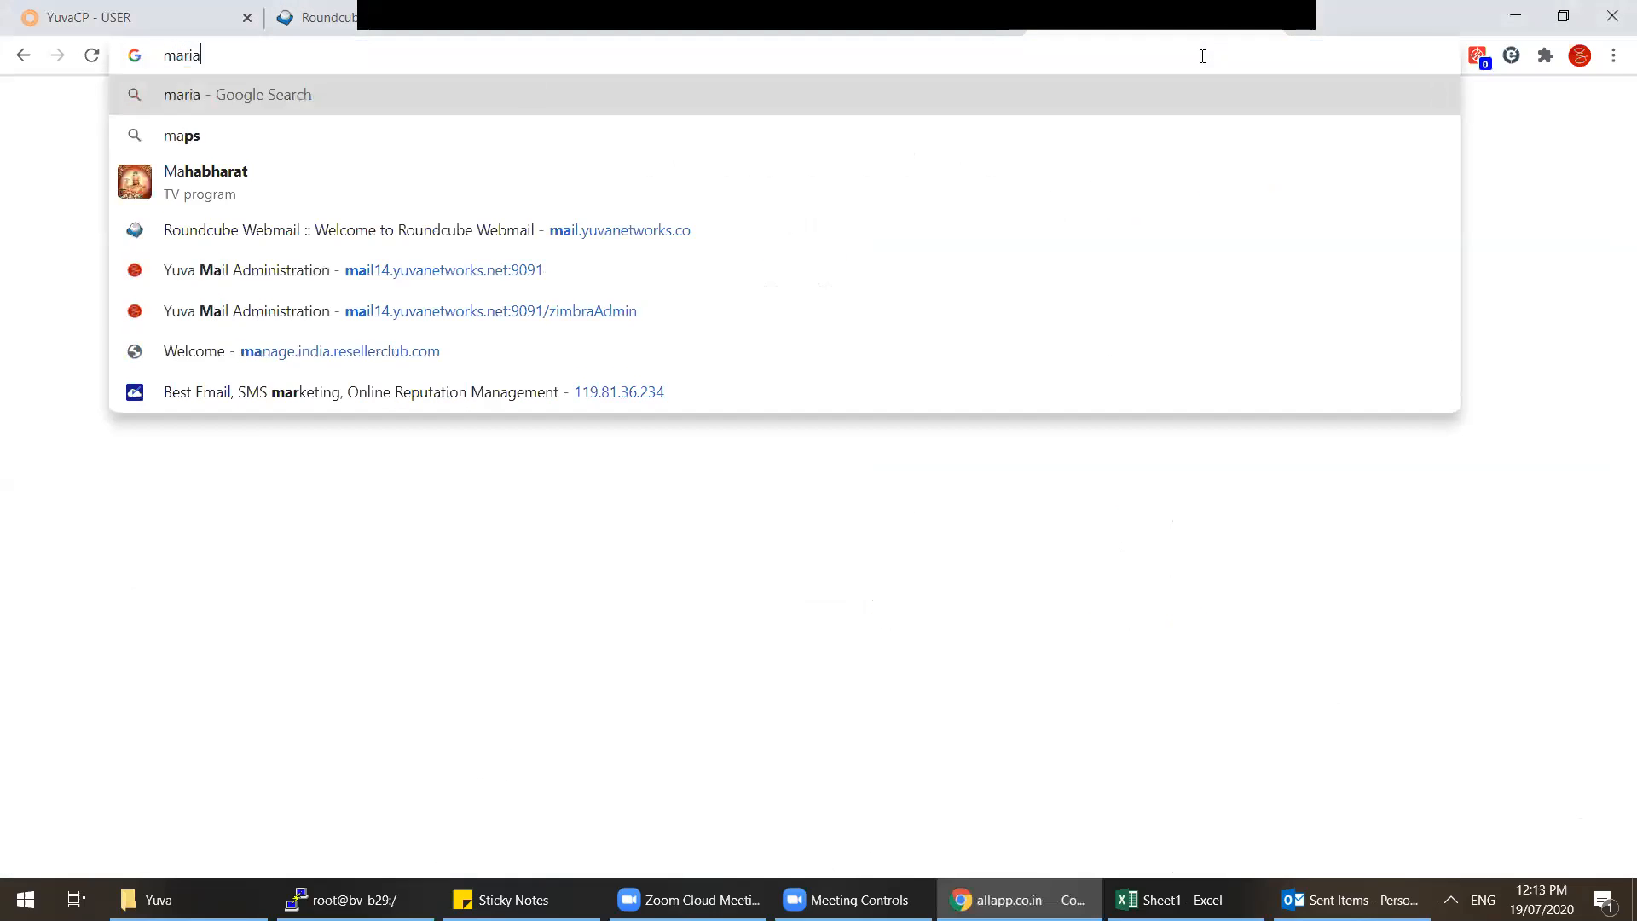
type("db latest")
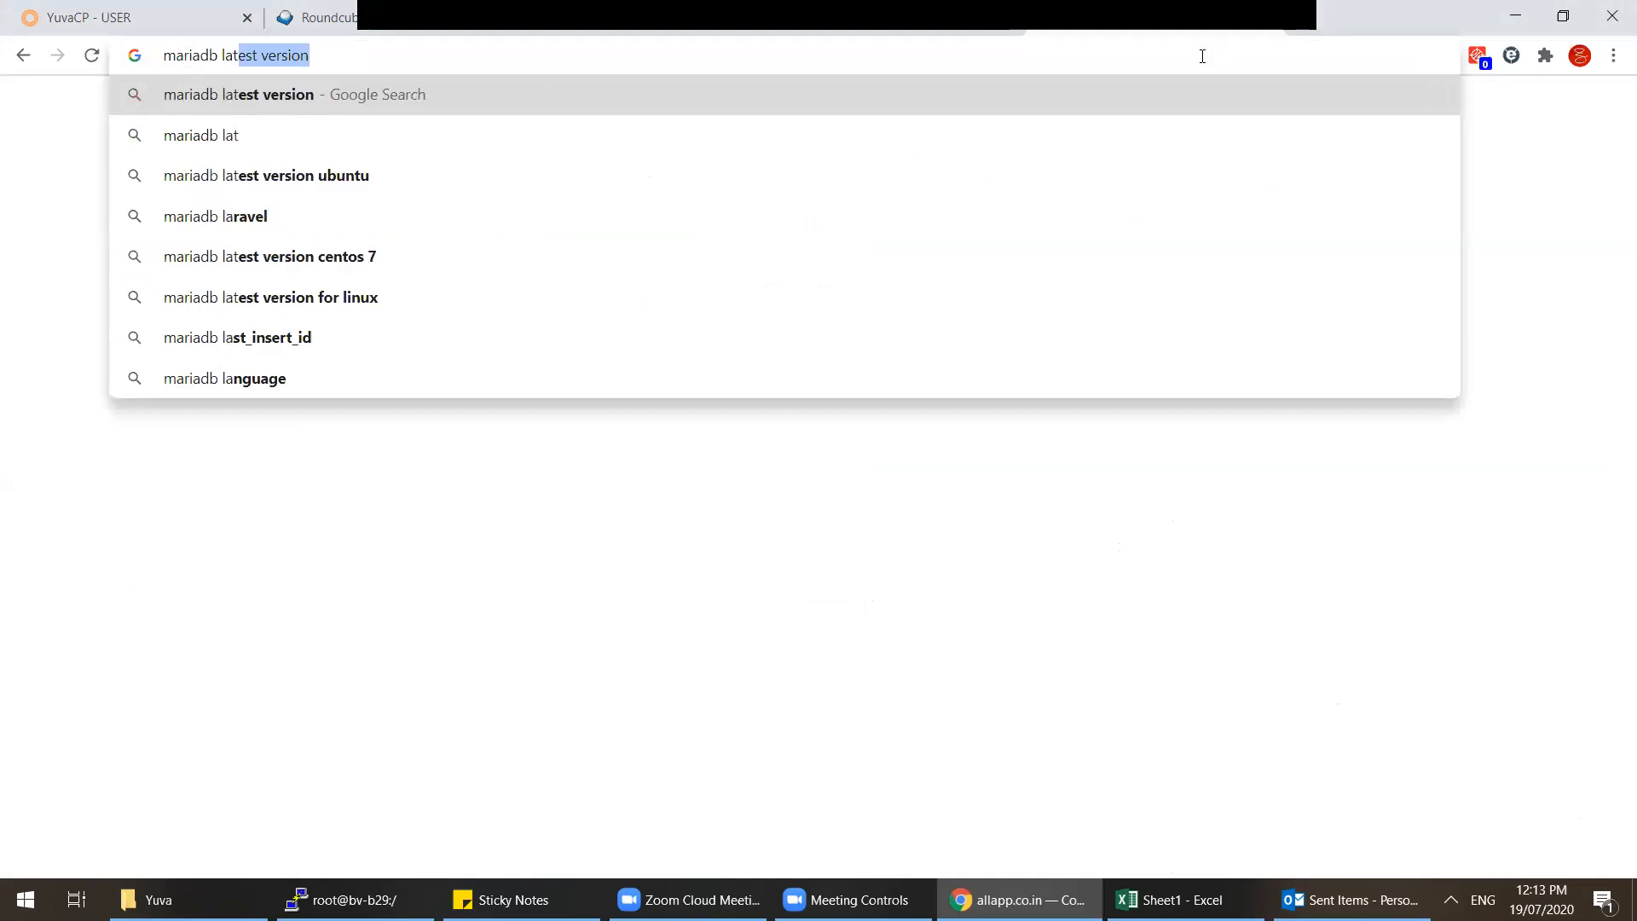
key("Return")
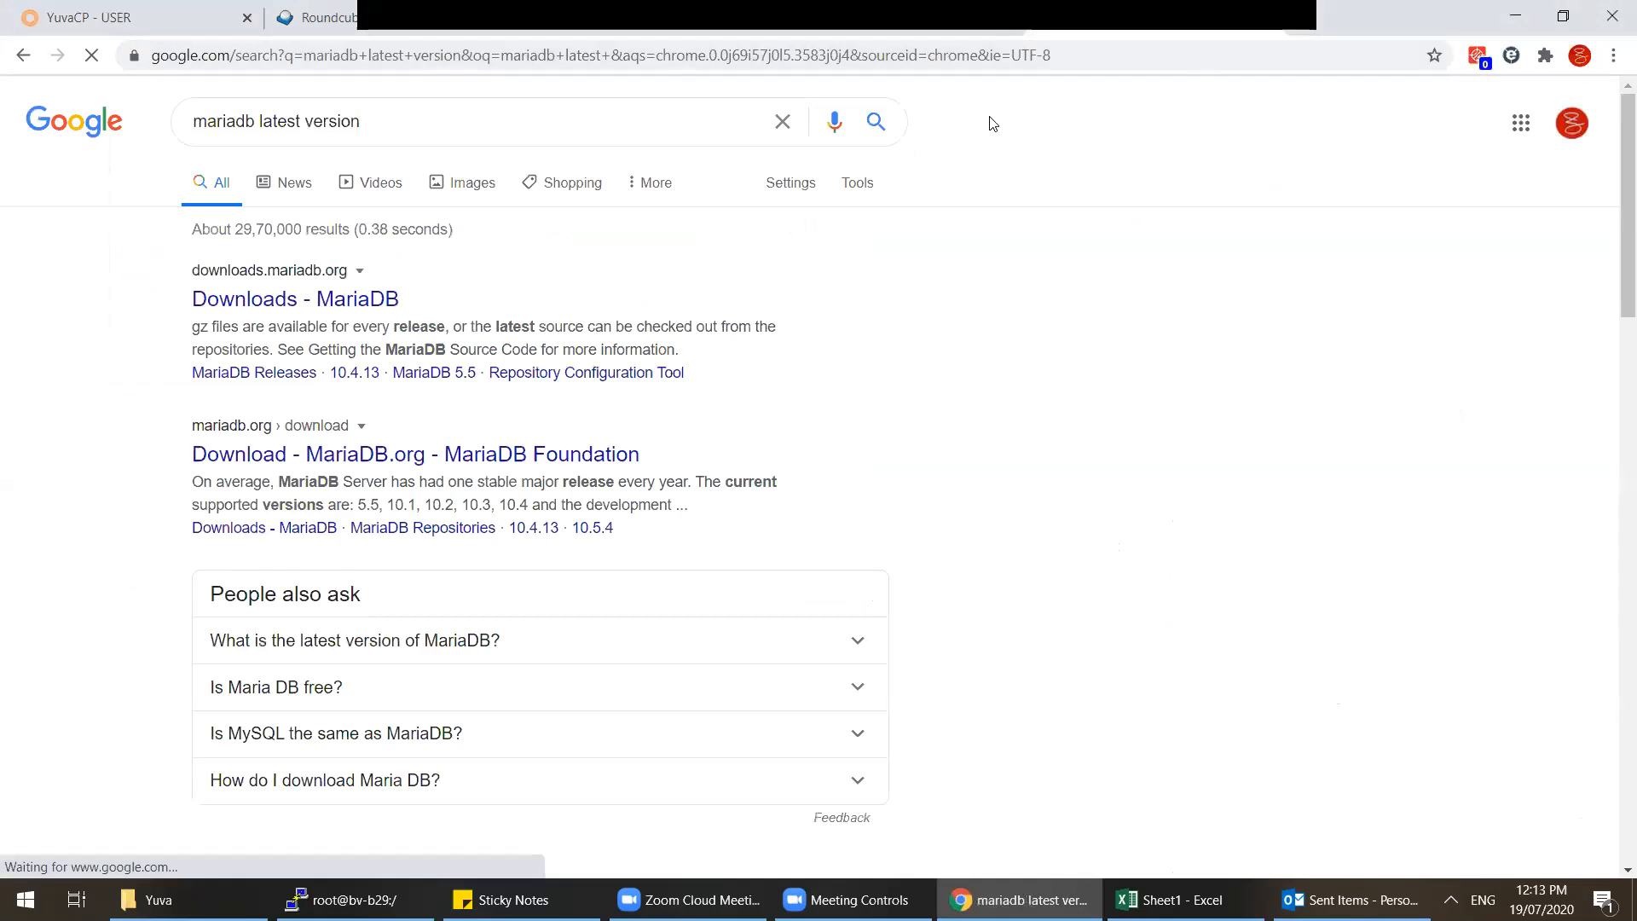
left_click(341, 320)
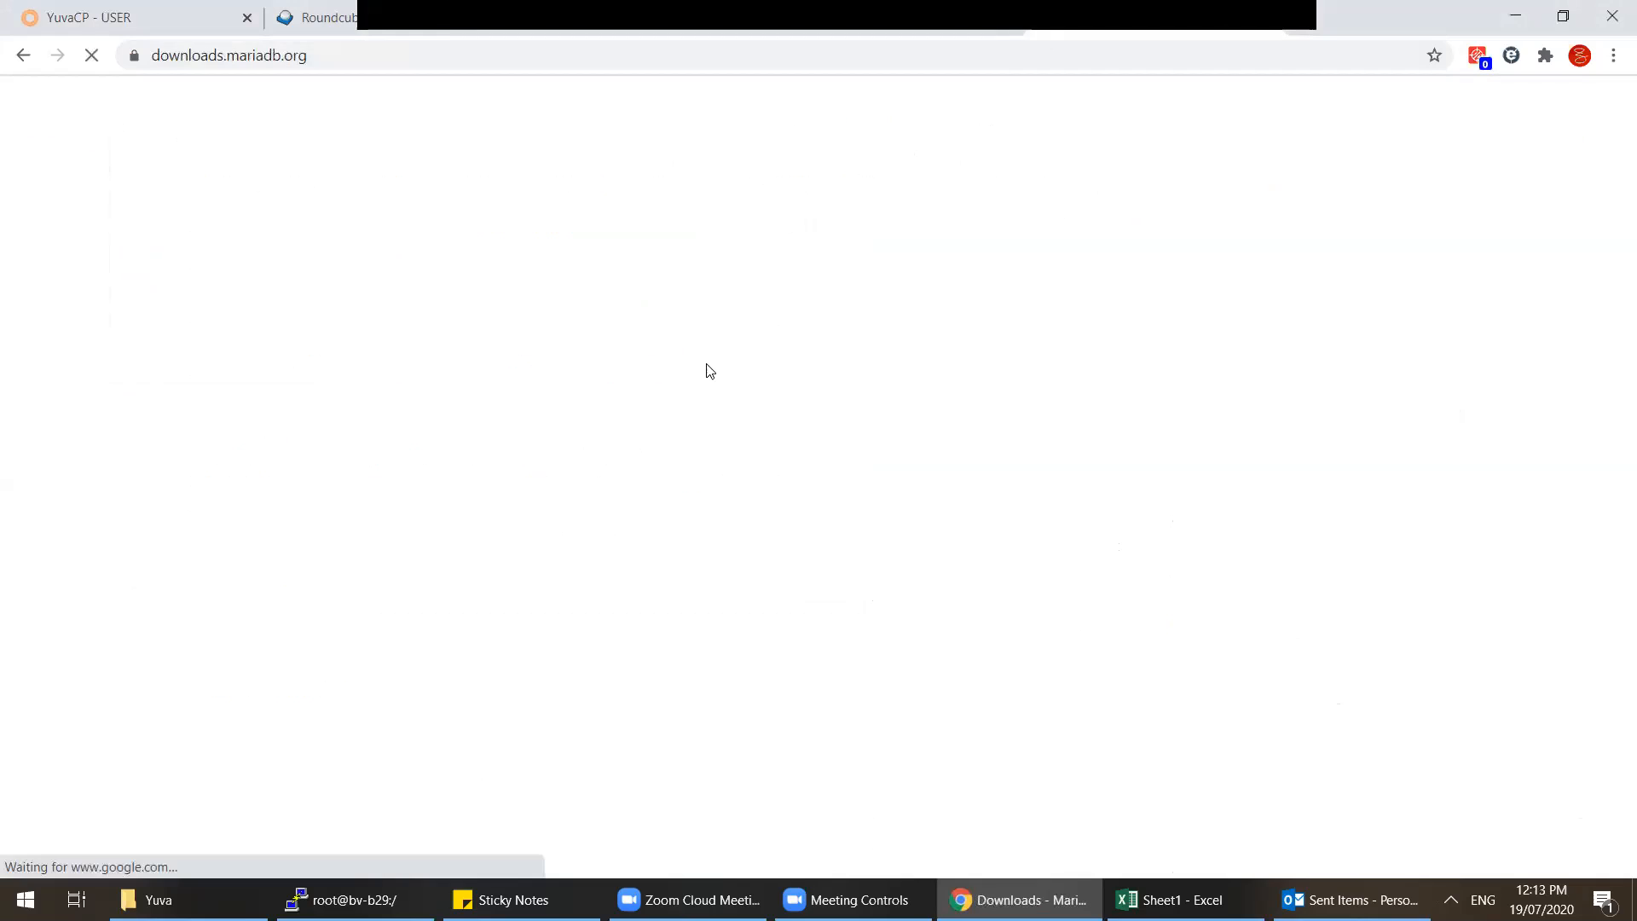
scroll(706, 369, "down", 2)
scroll(706, 369, "down", 1)
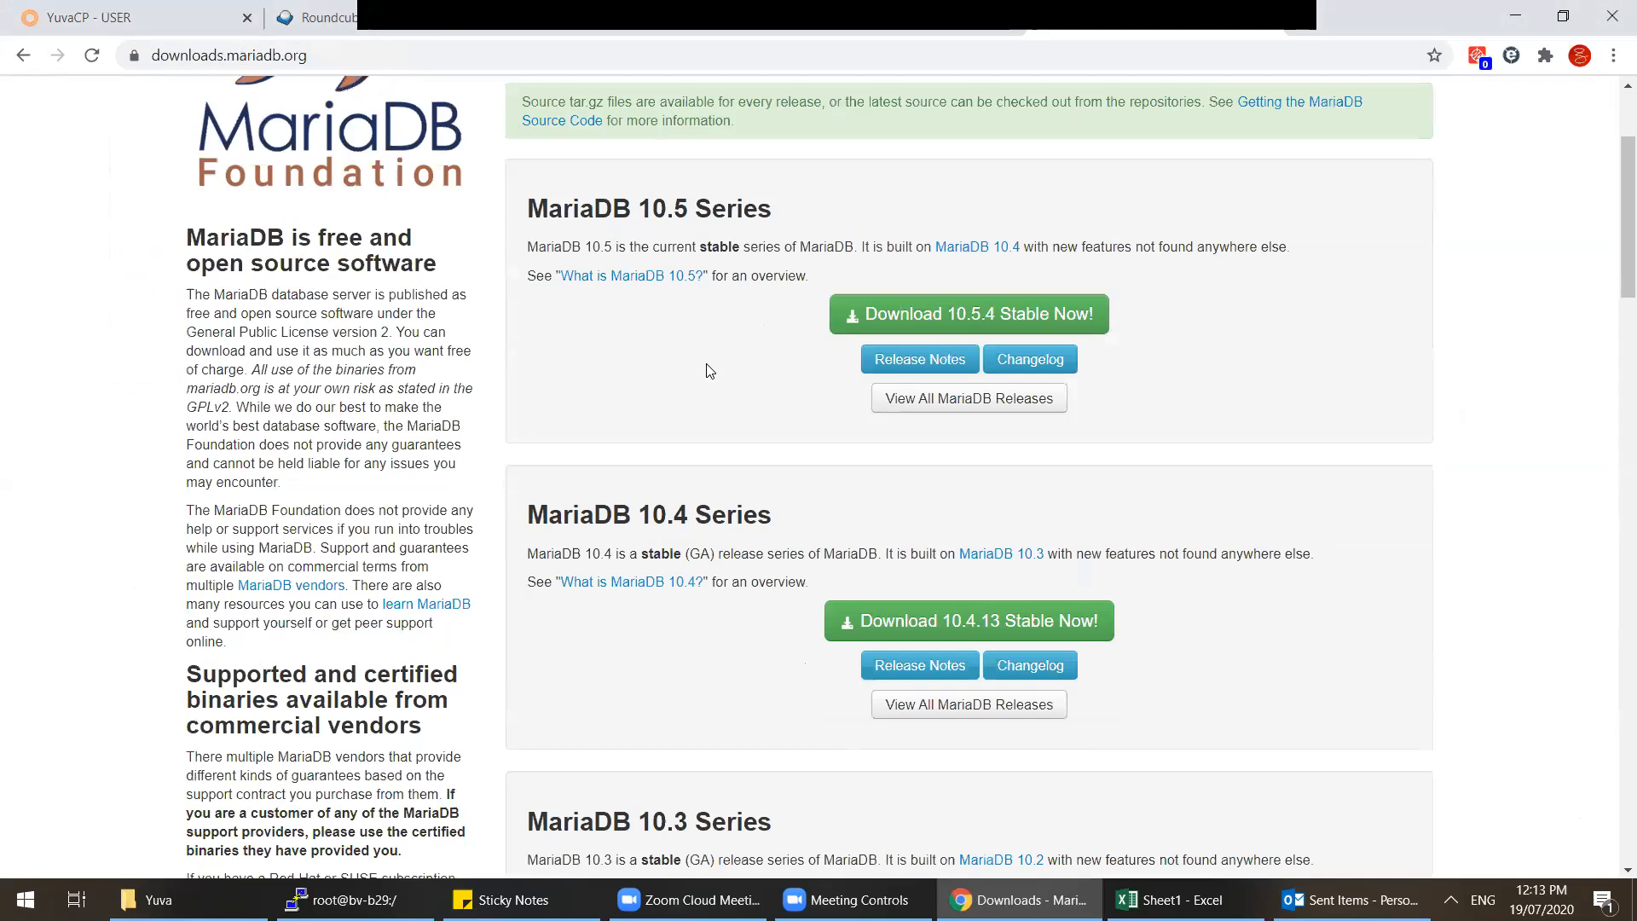
scroll(706, 370, "down", 5)
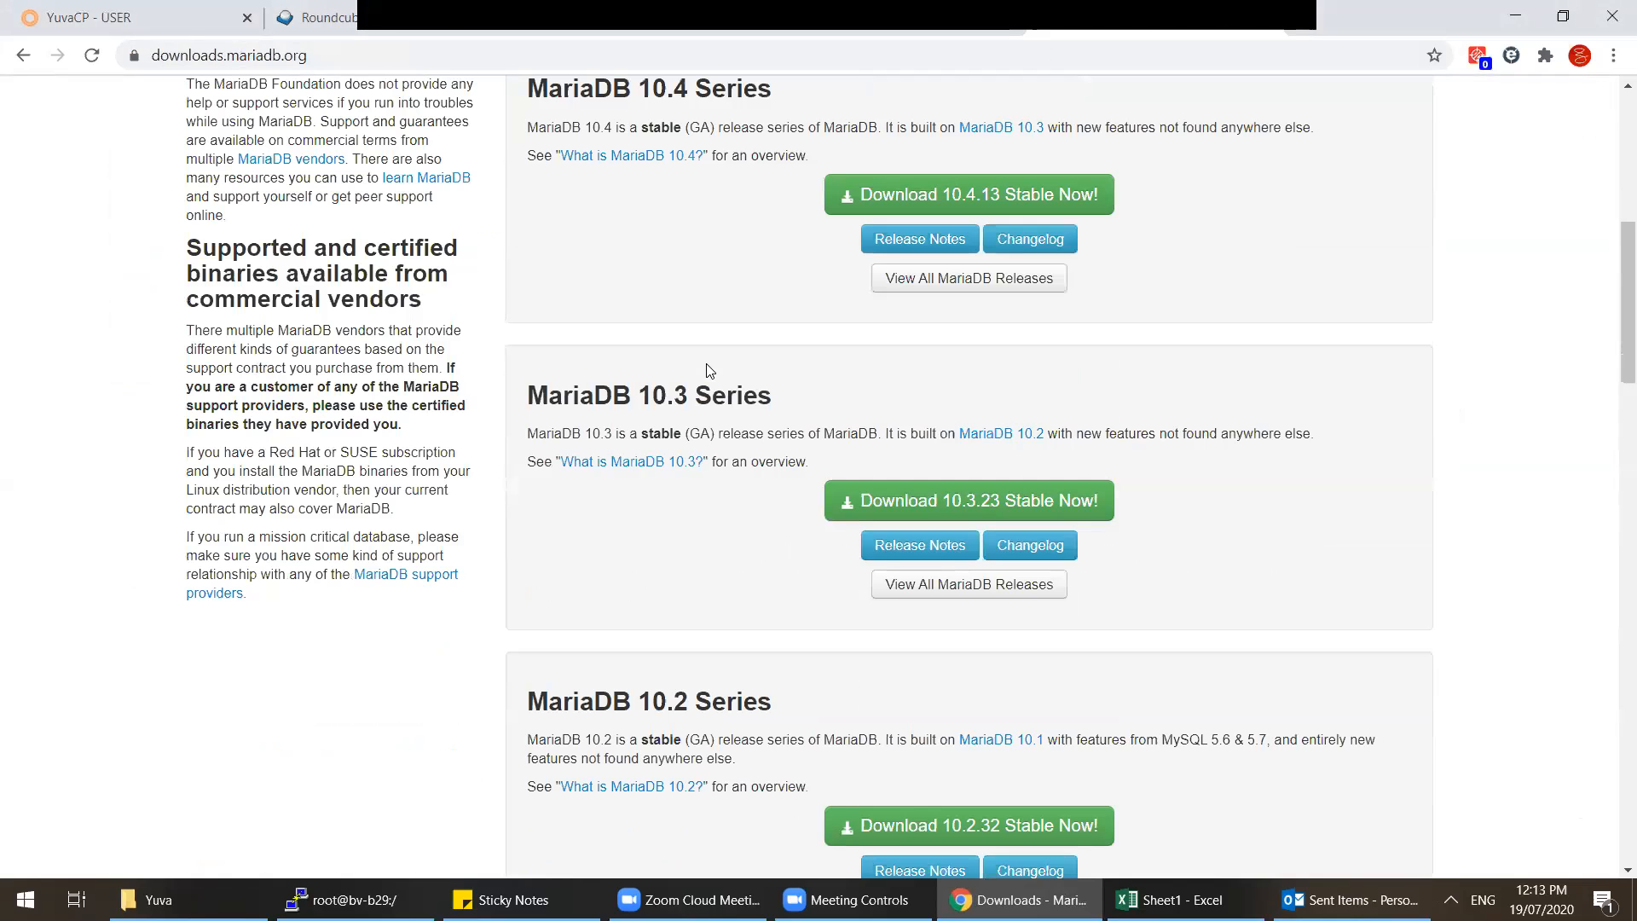
scroll(707, 369, "down", 10)
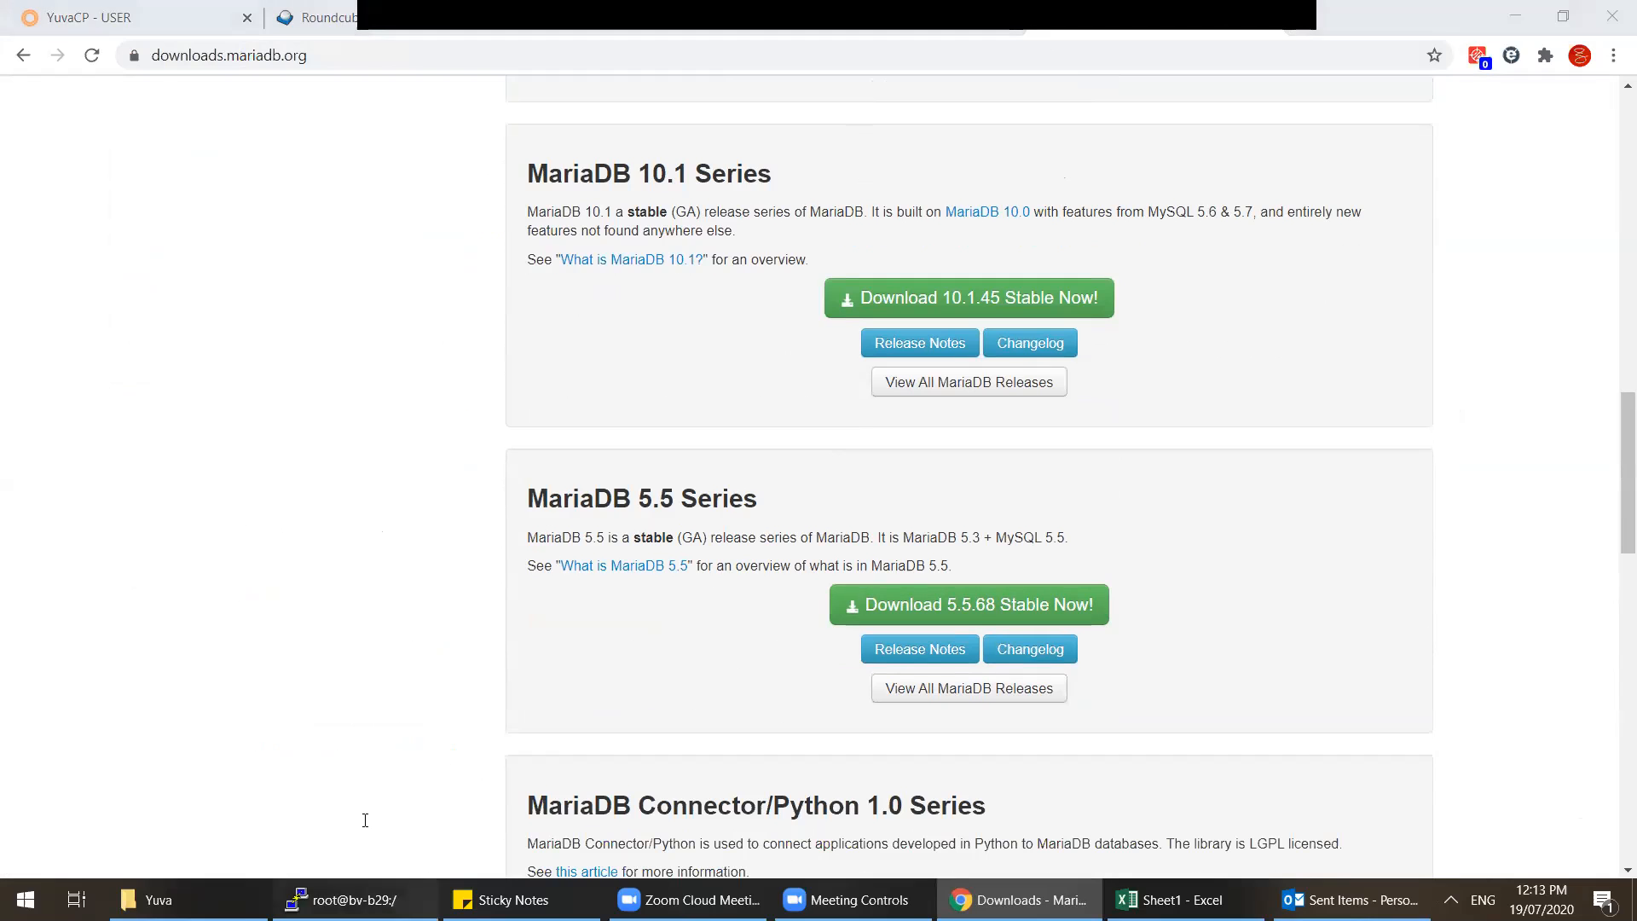
Step: Check the server terminal's update progress twice, returning each time to the MariaDB downloads page
left_click(354, 900)
scroll(434, 386, "up", 5)
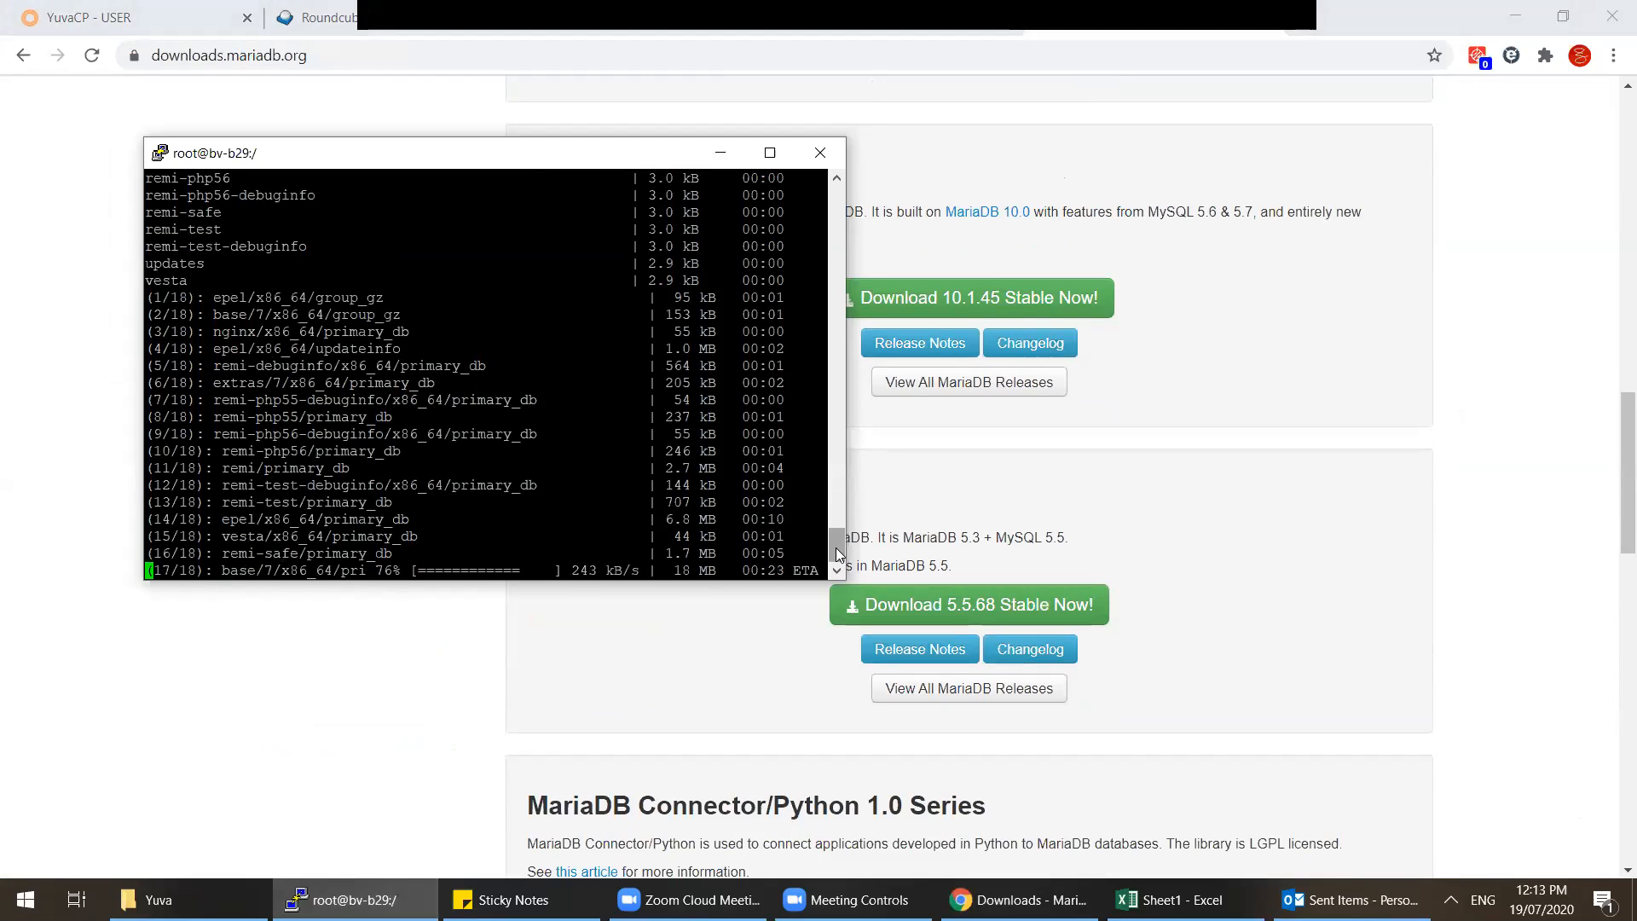
left_click(1174, 543)
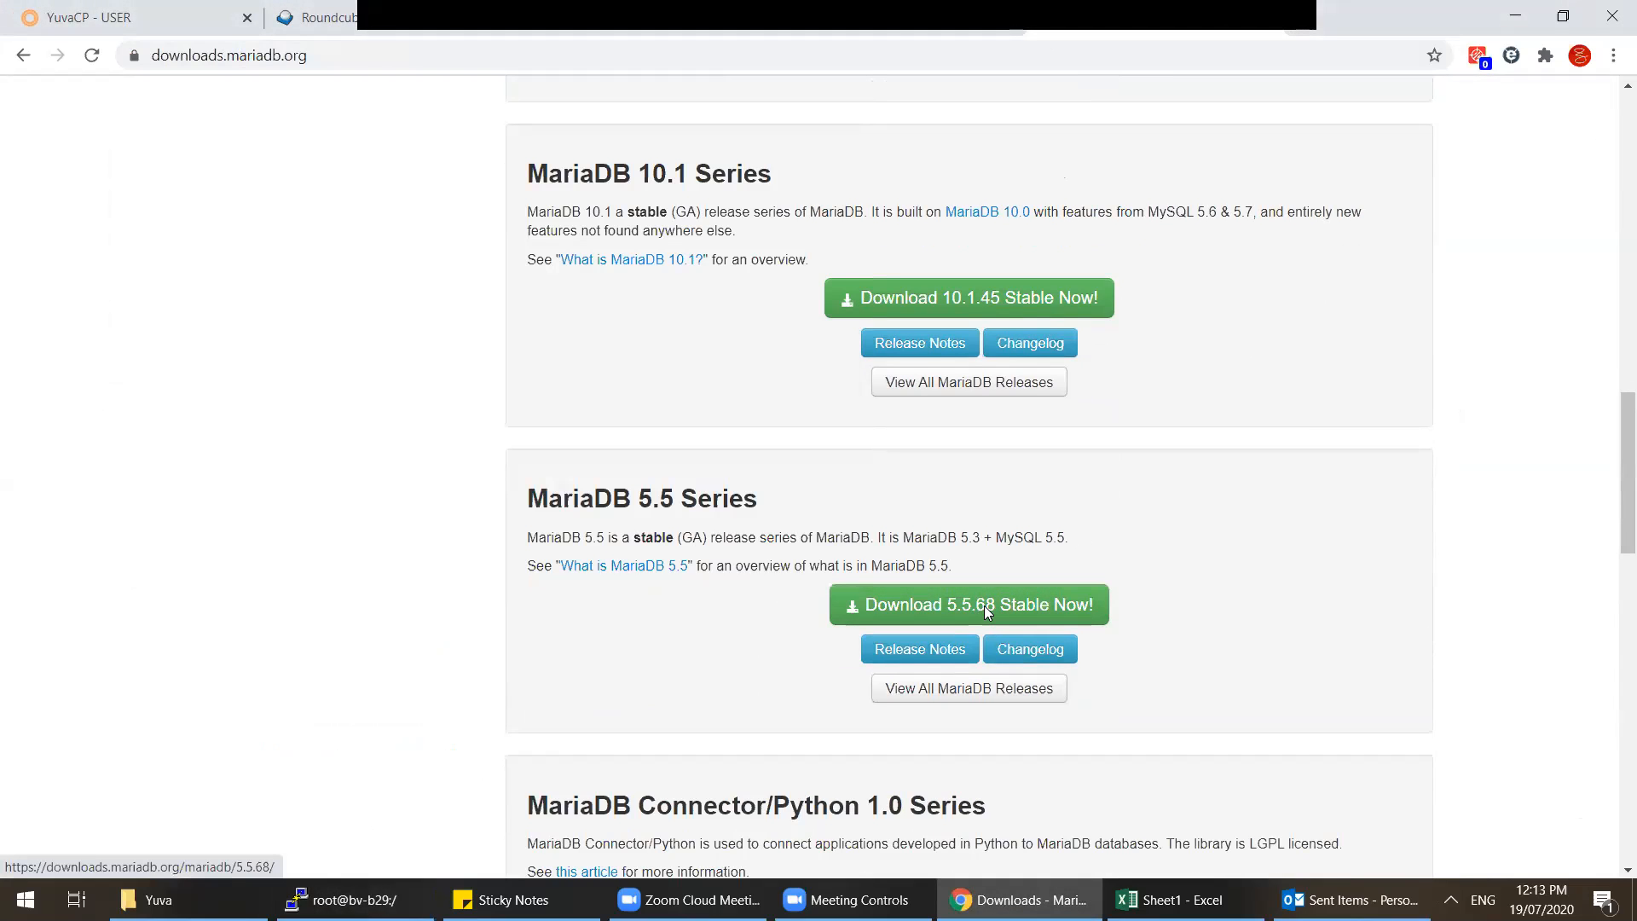
left_click(356, 899)
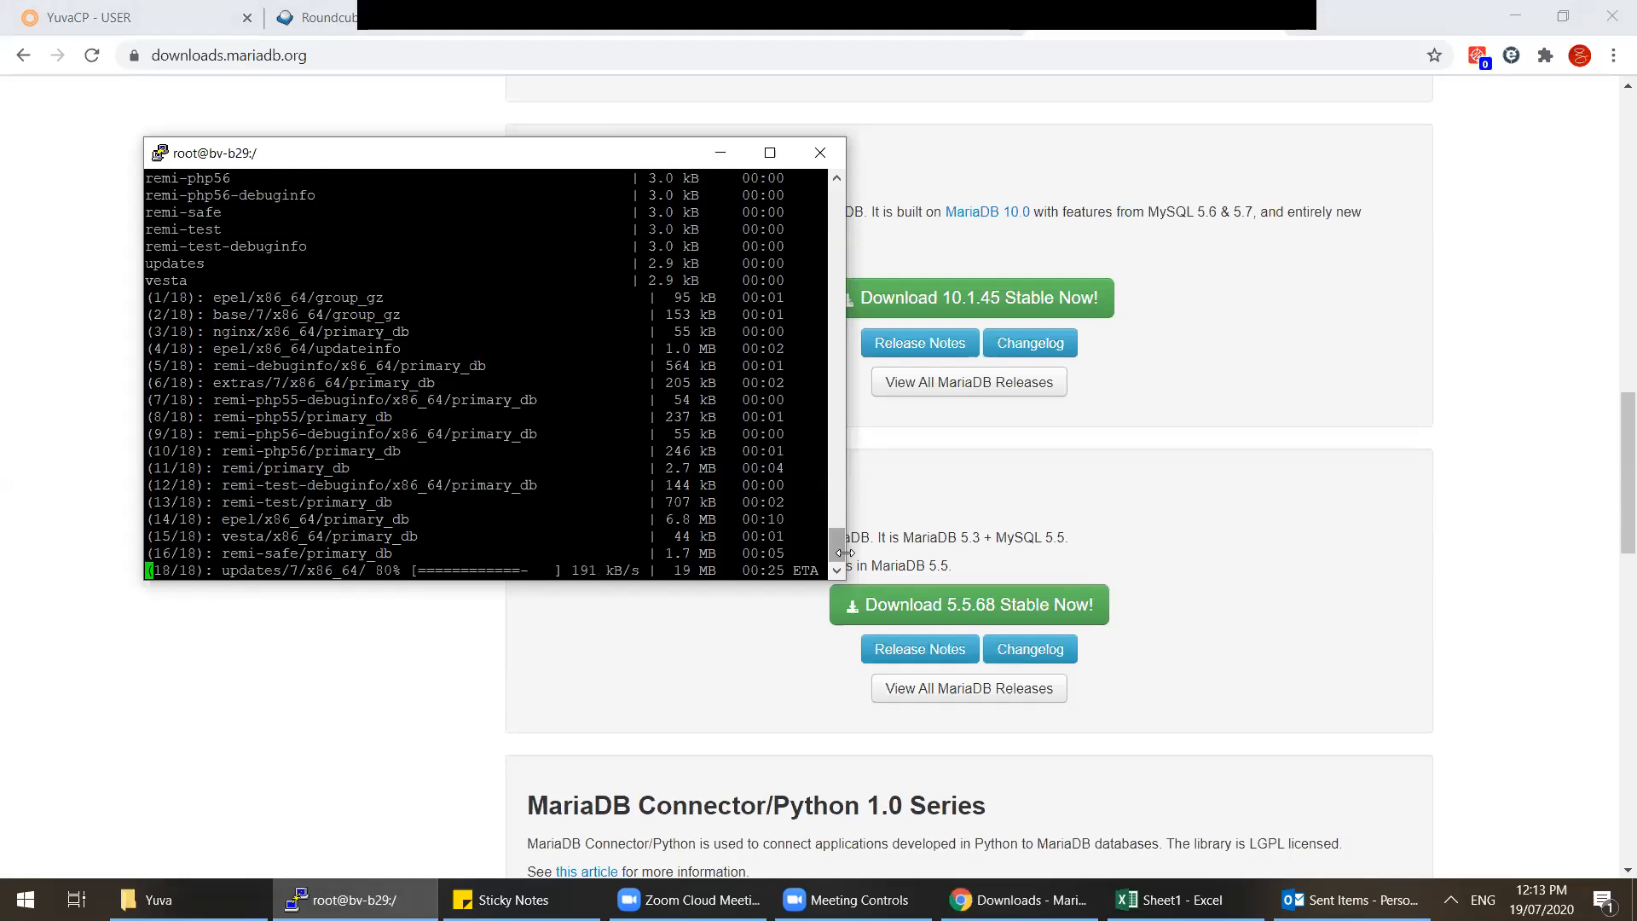
left_click_drag(837, 551, 841, 493)
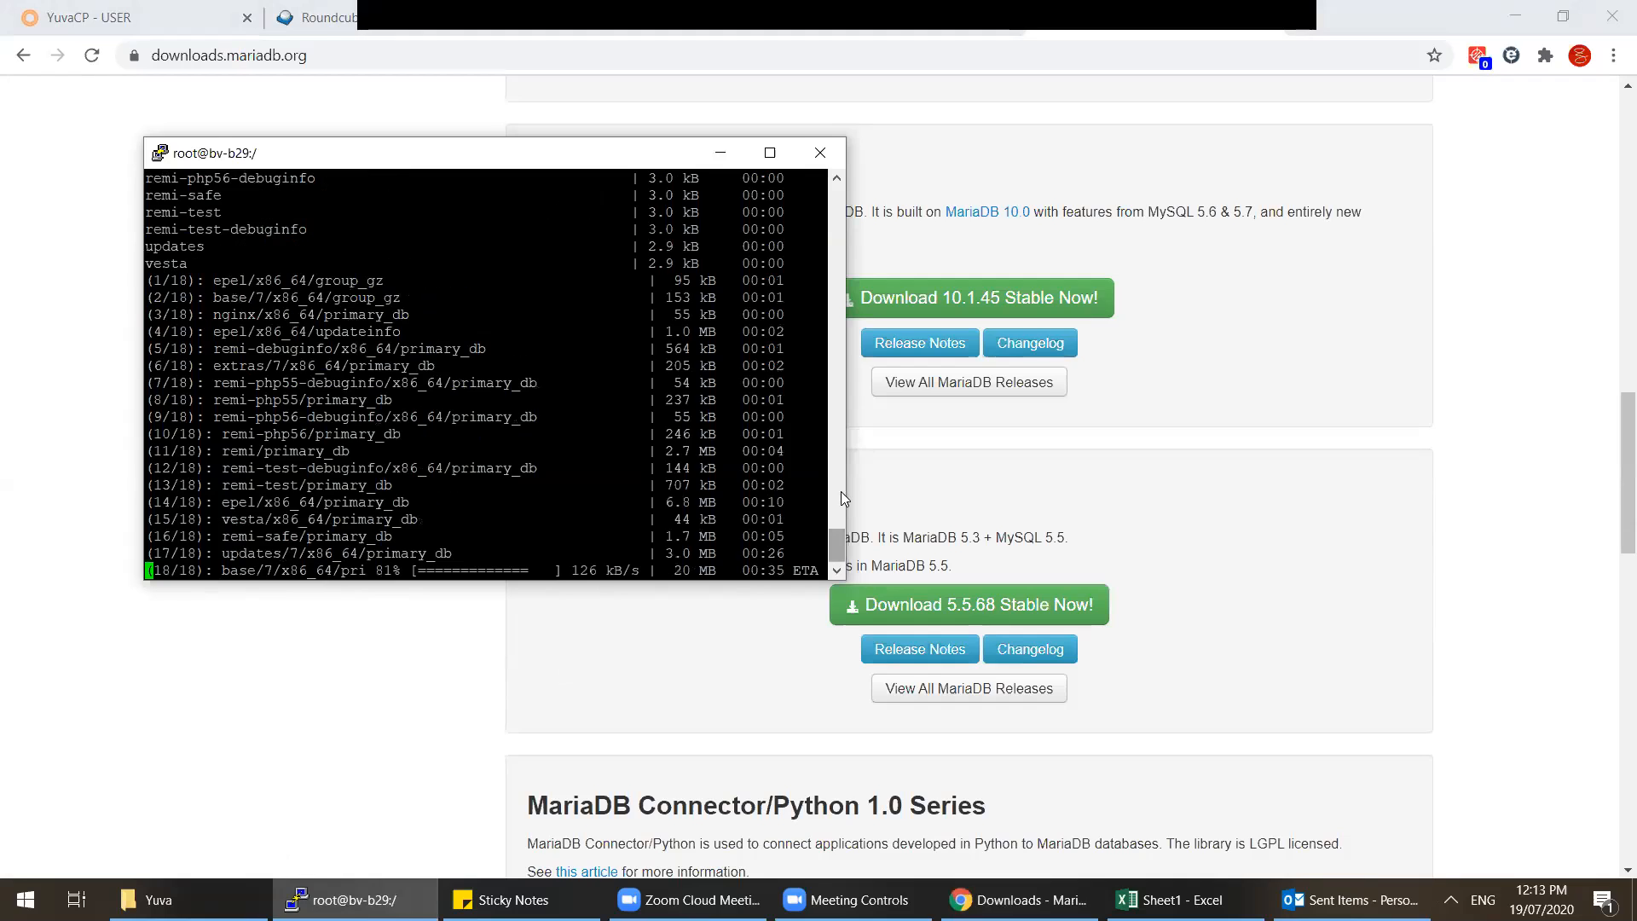
left_click(1291, 452)
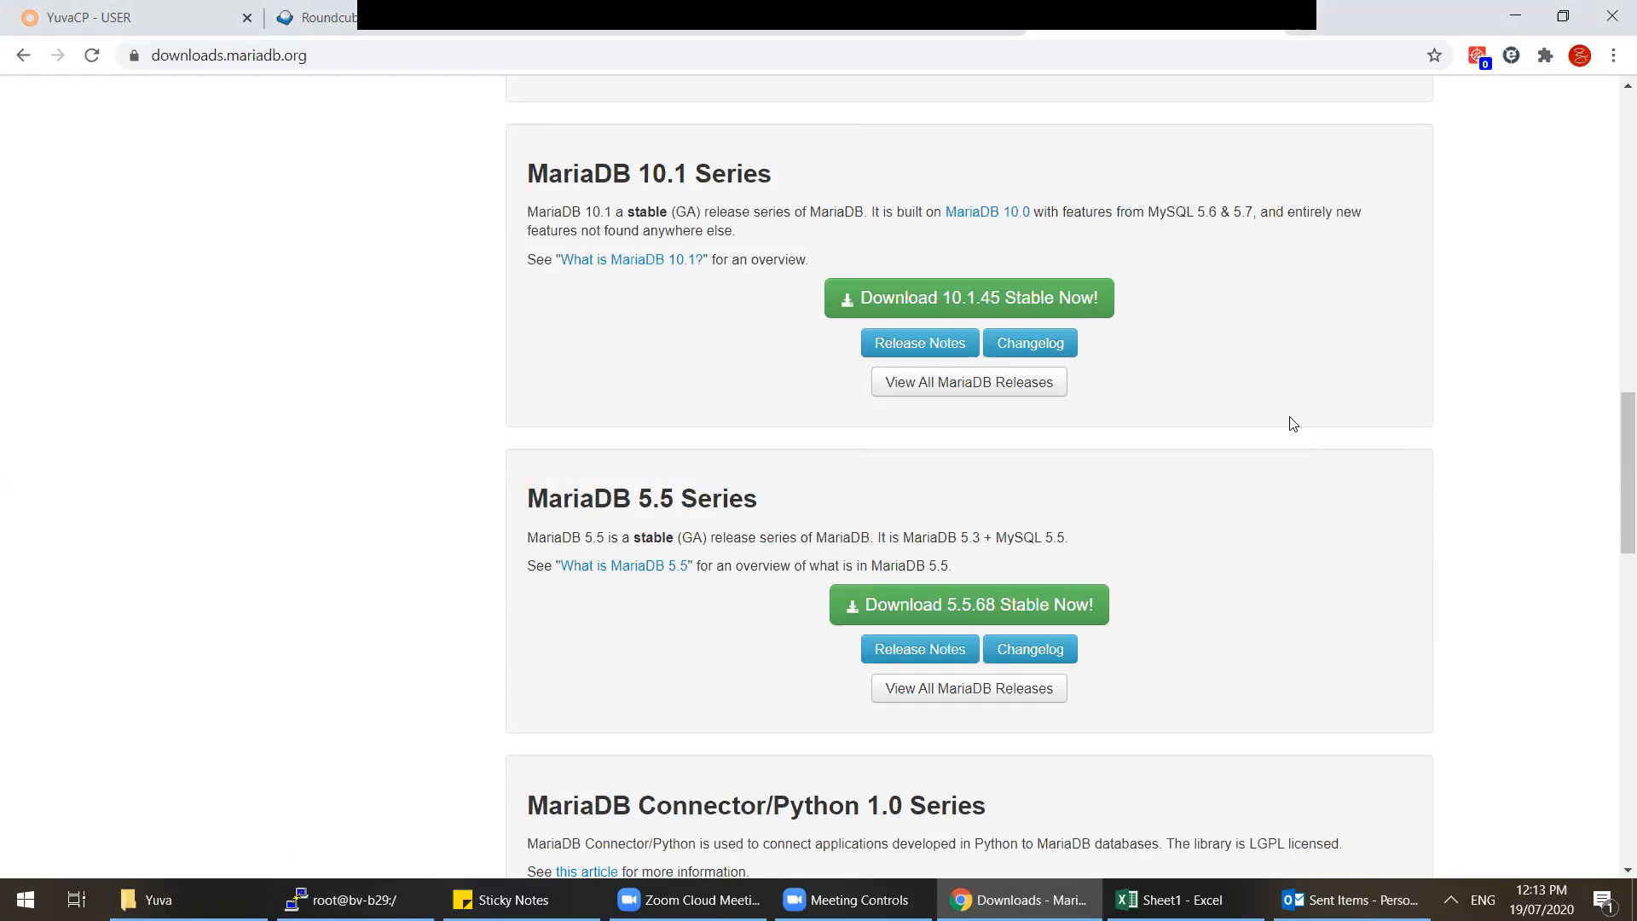
left_click(1304, 19)
Step: Search for 'mysql' and open mysql.com's Downloads page and its Customer Download area
type("mysql")
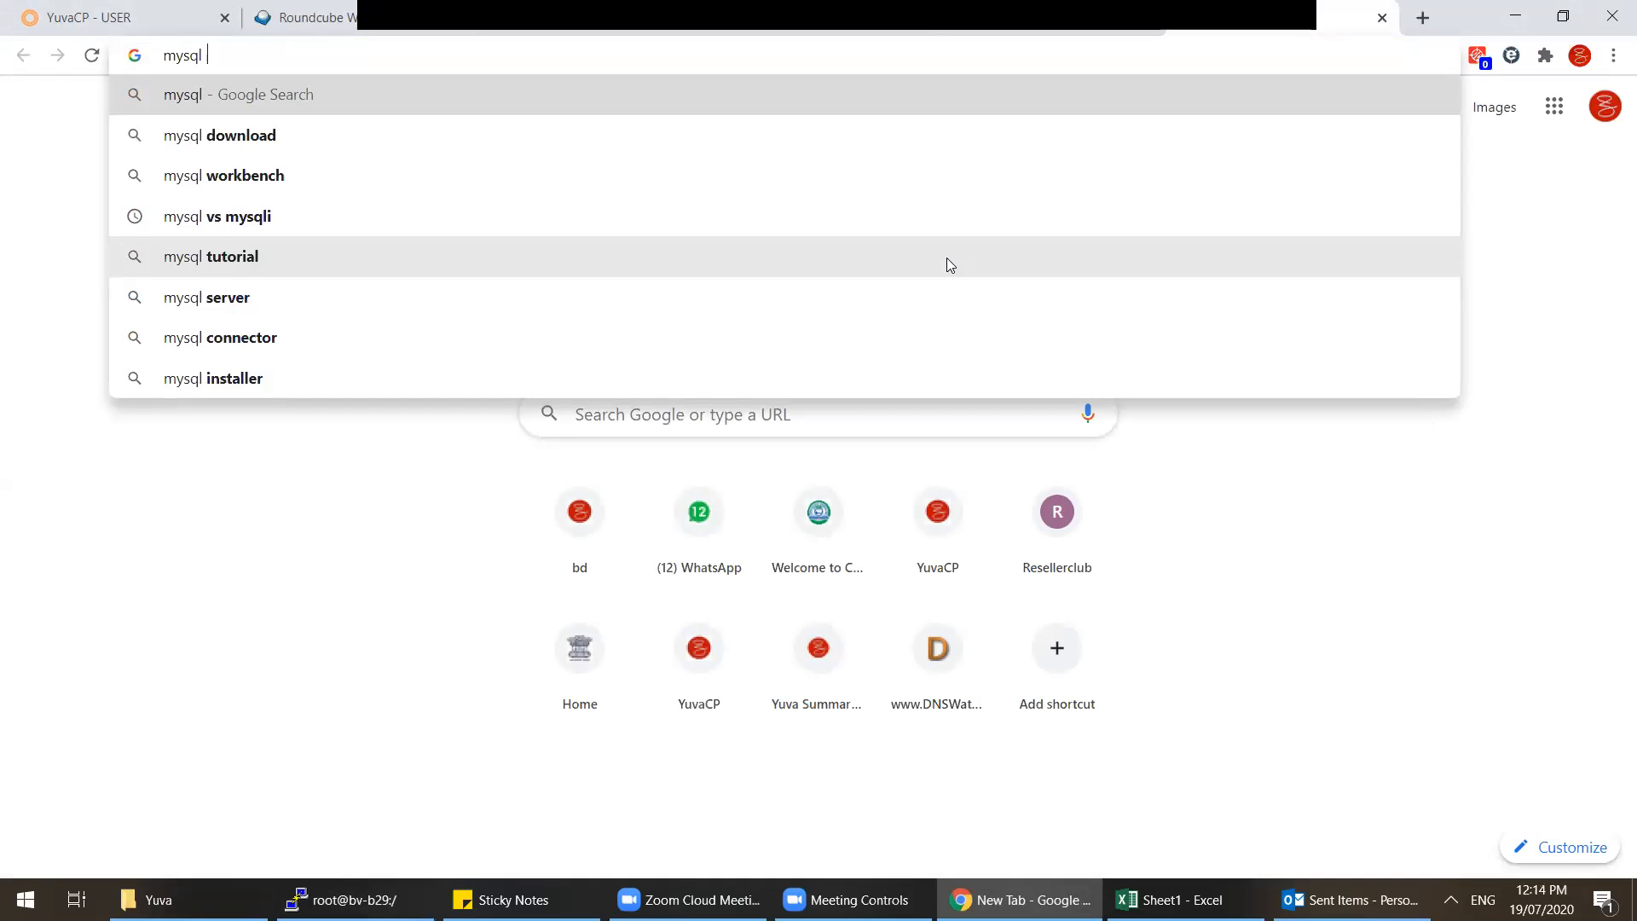
key("Return")
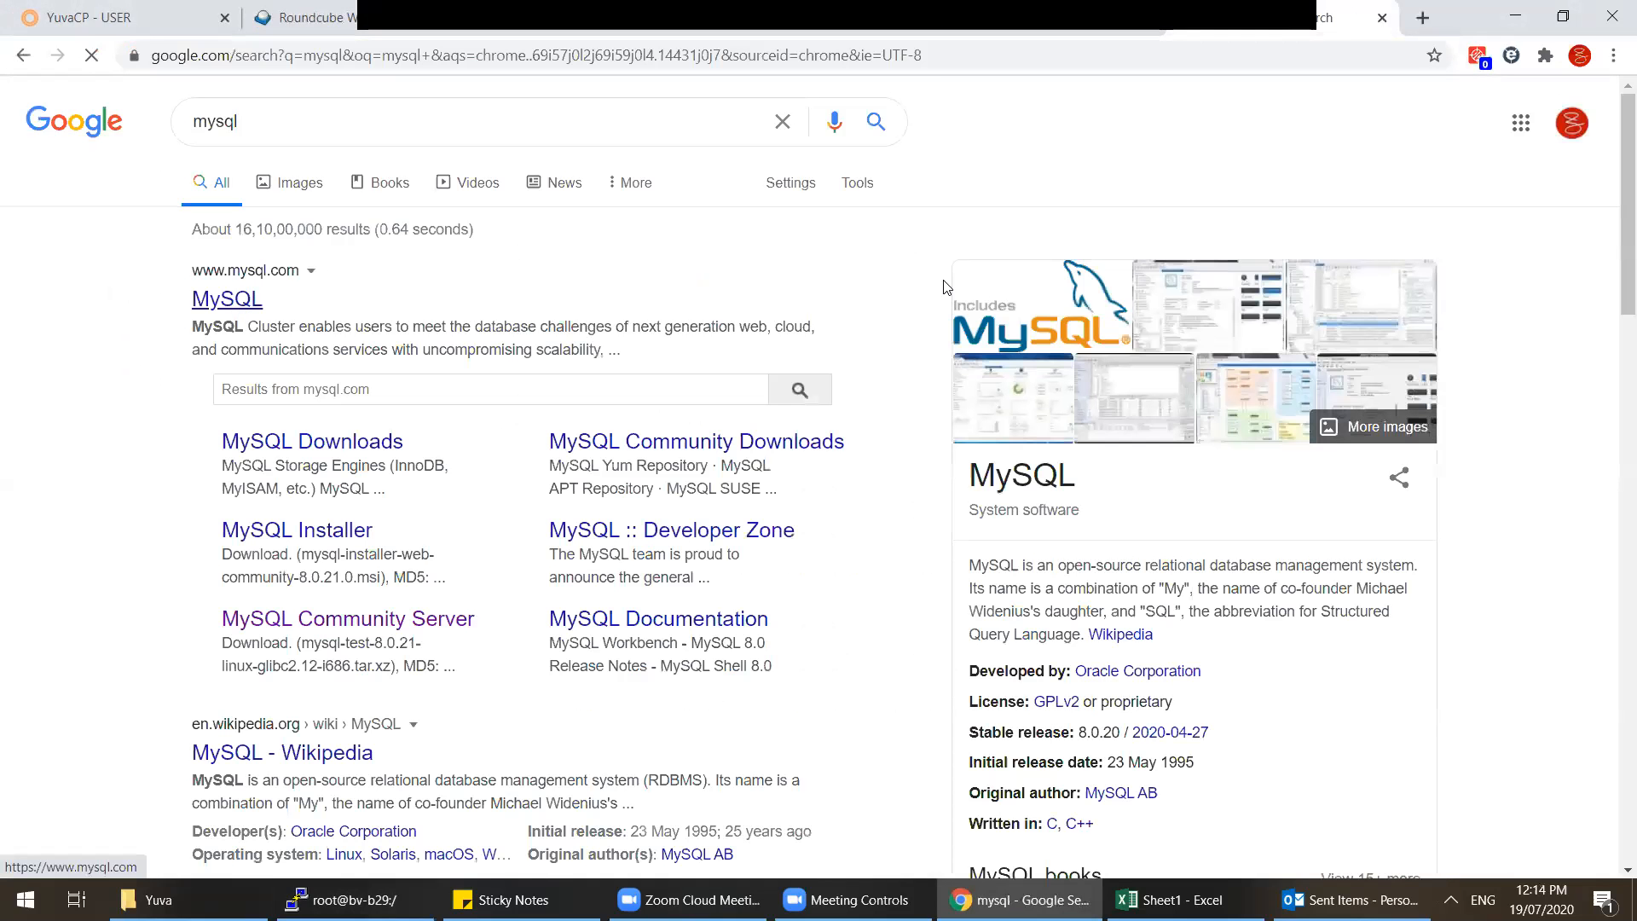
left_click(238, 307)
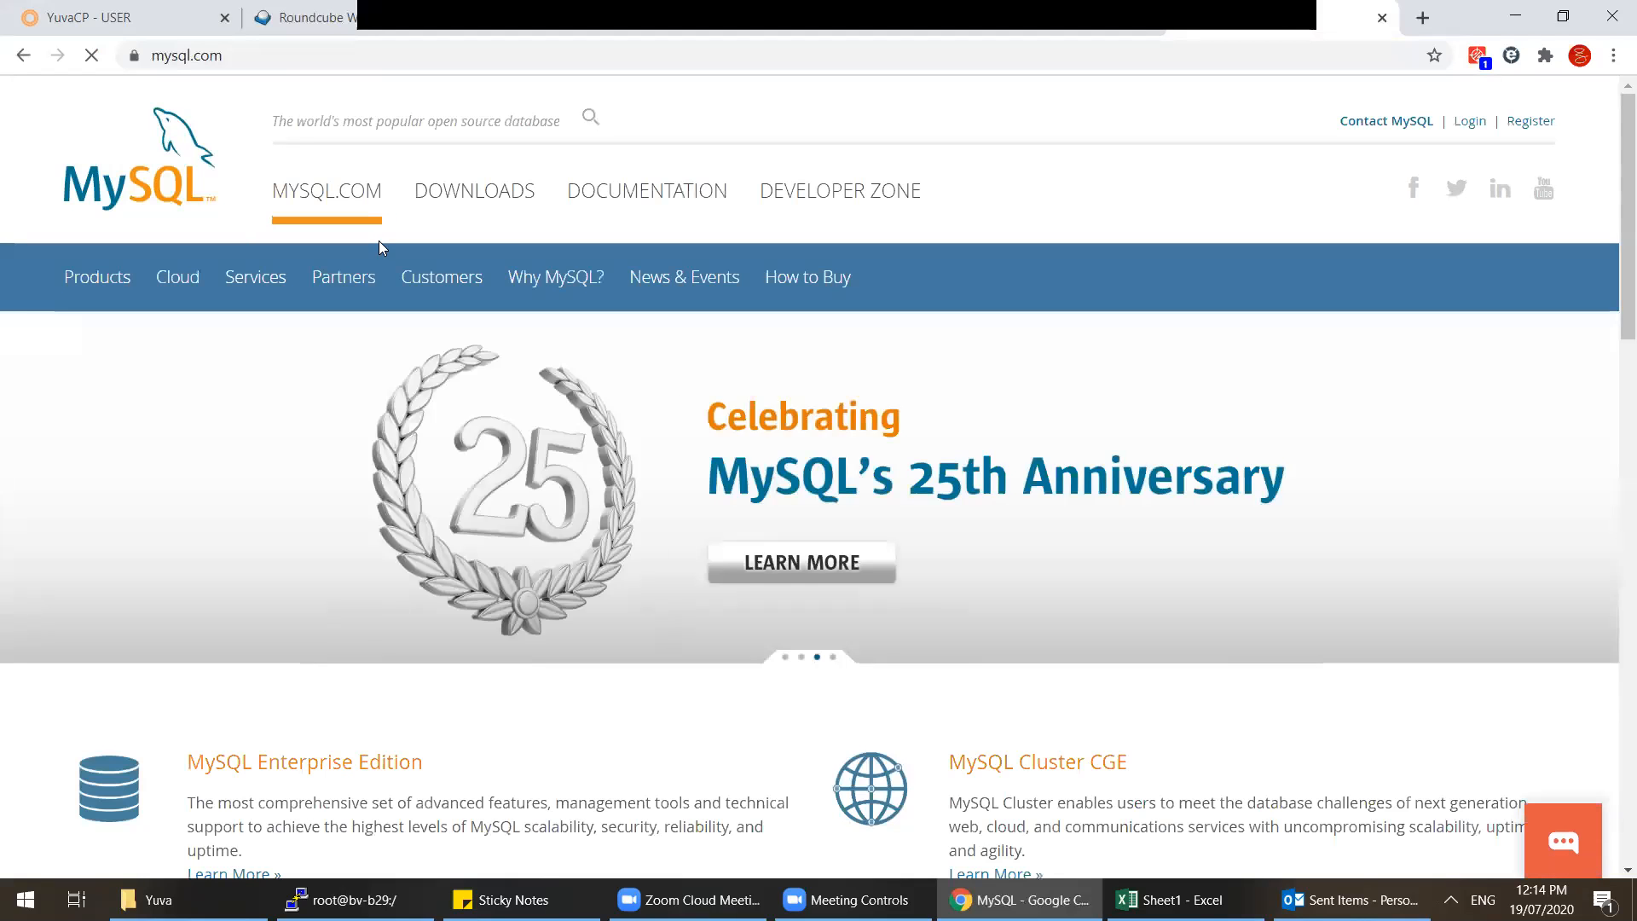
left_click(503, 203)
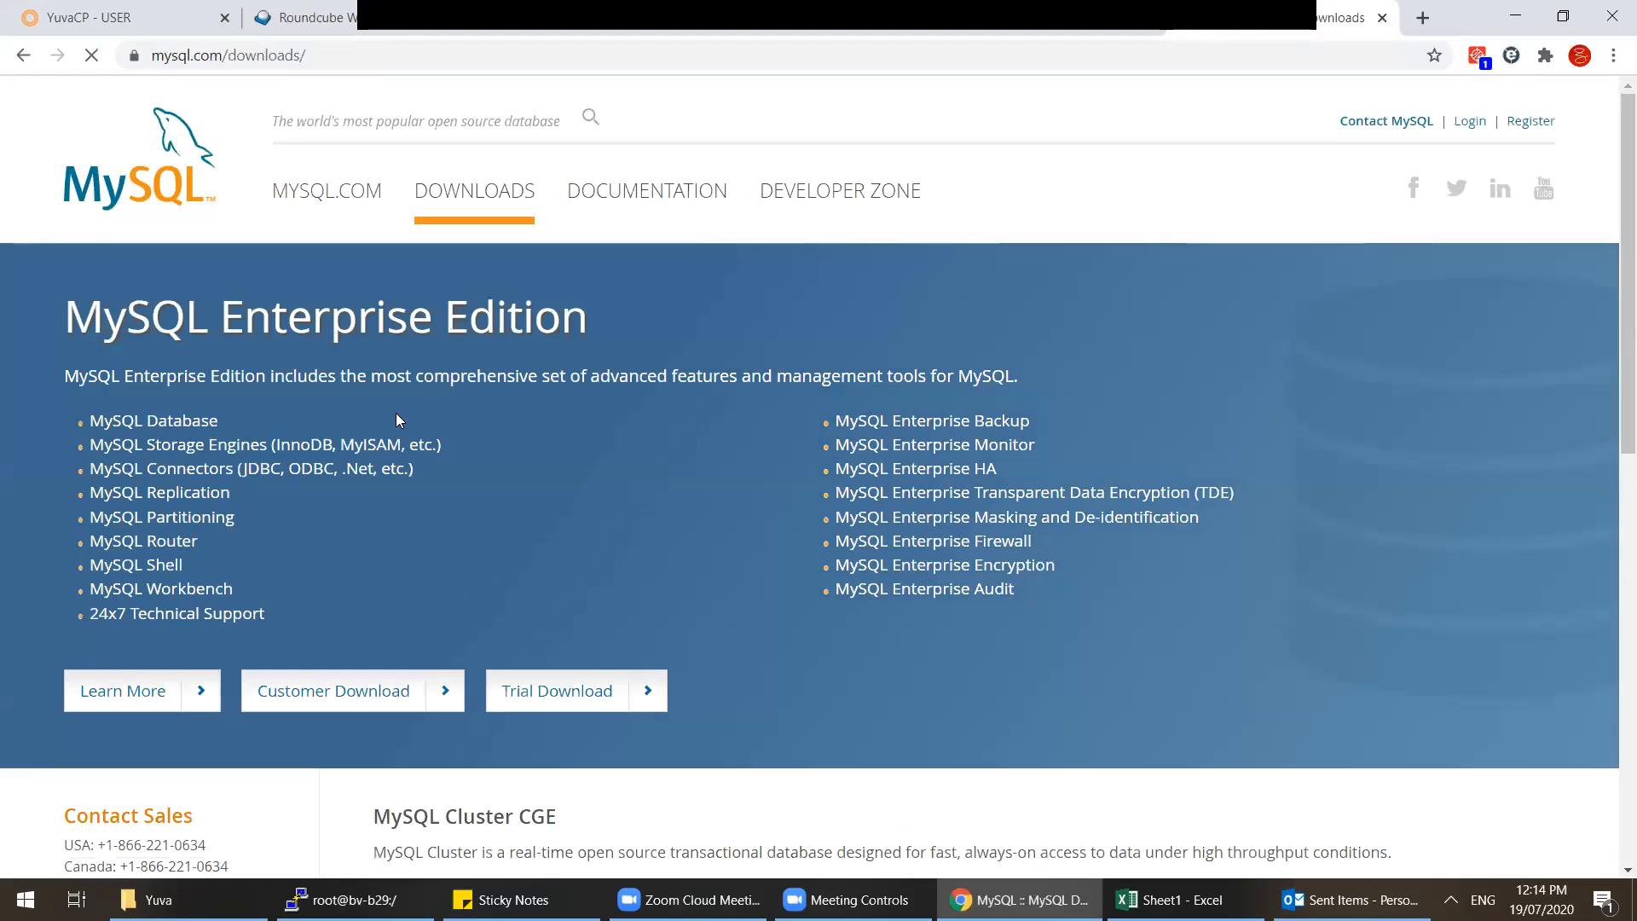
scroll(127, 420, "down", 5)
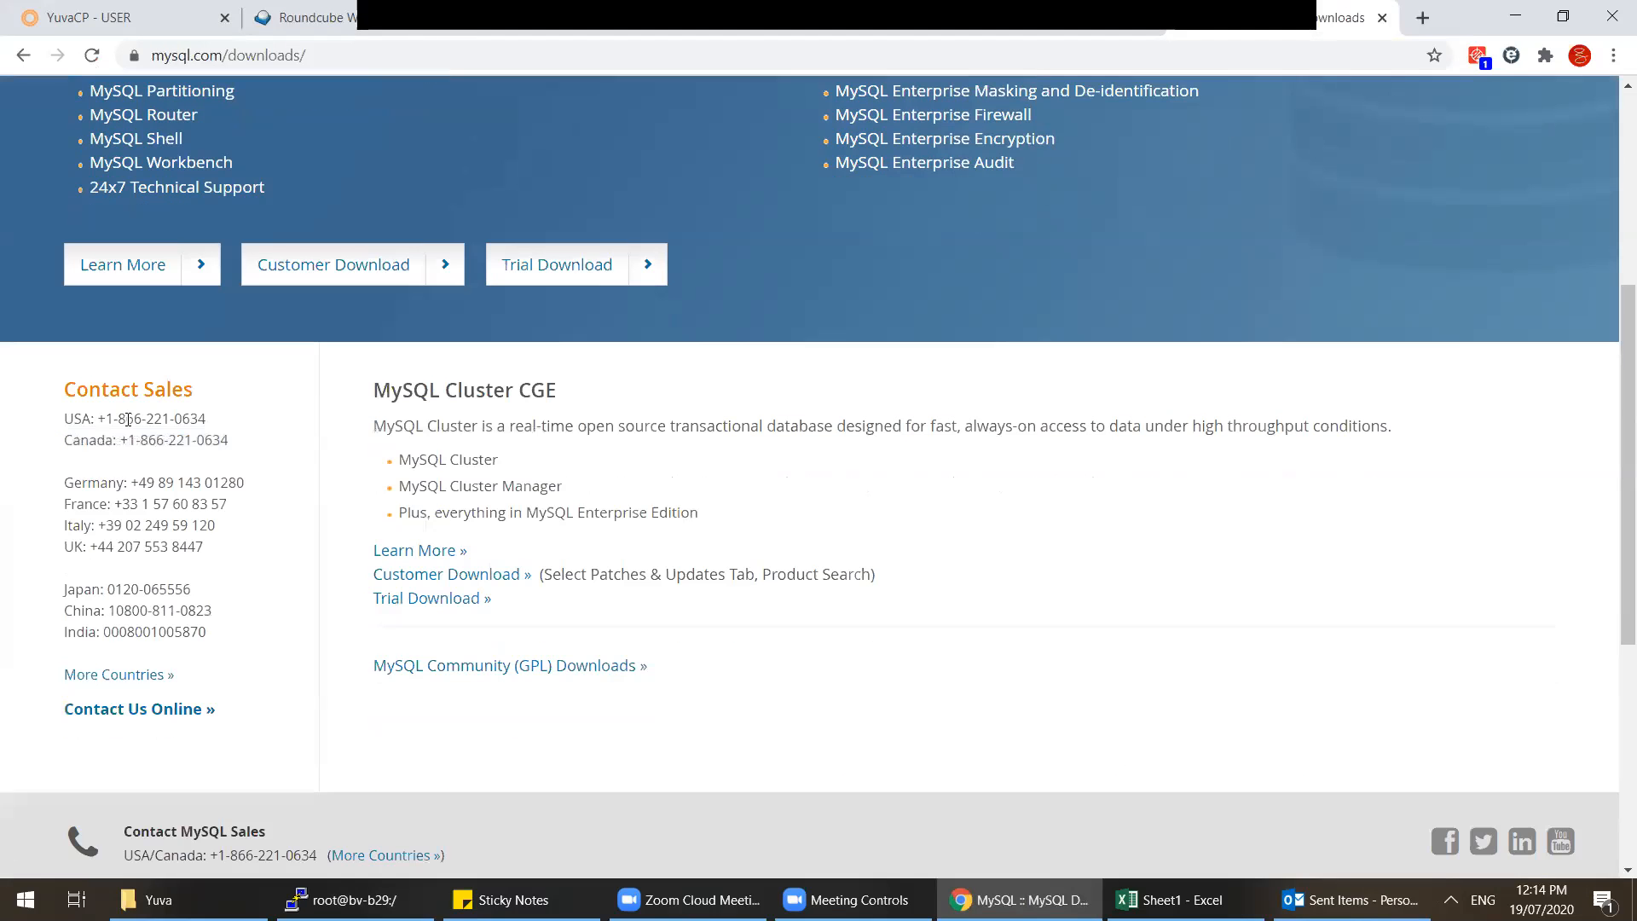
scroll(128, 420, "up", 5)
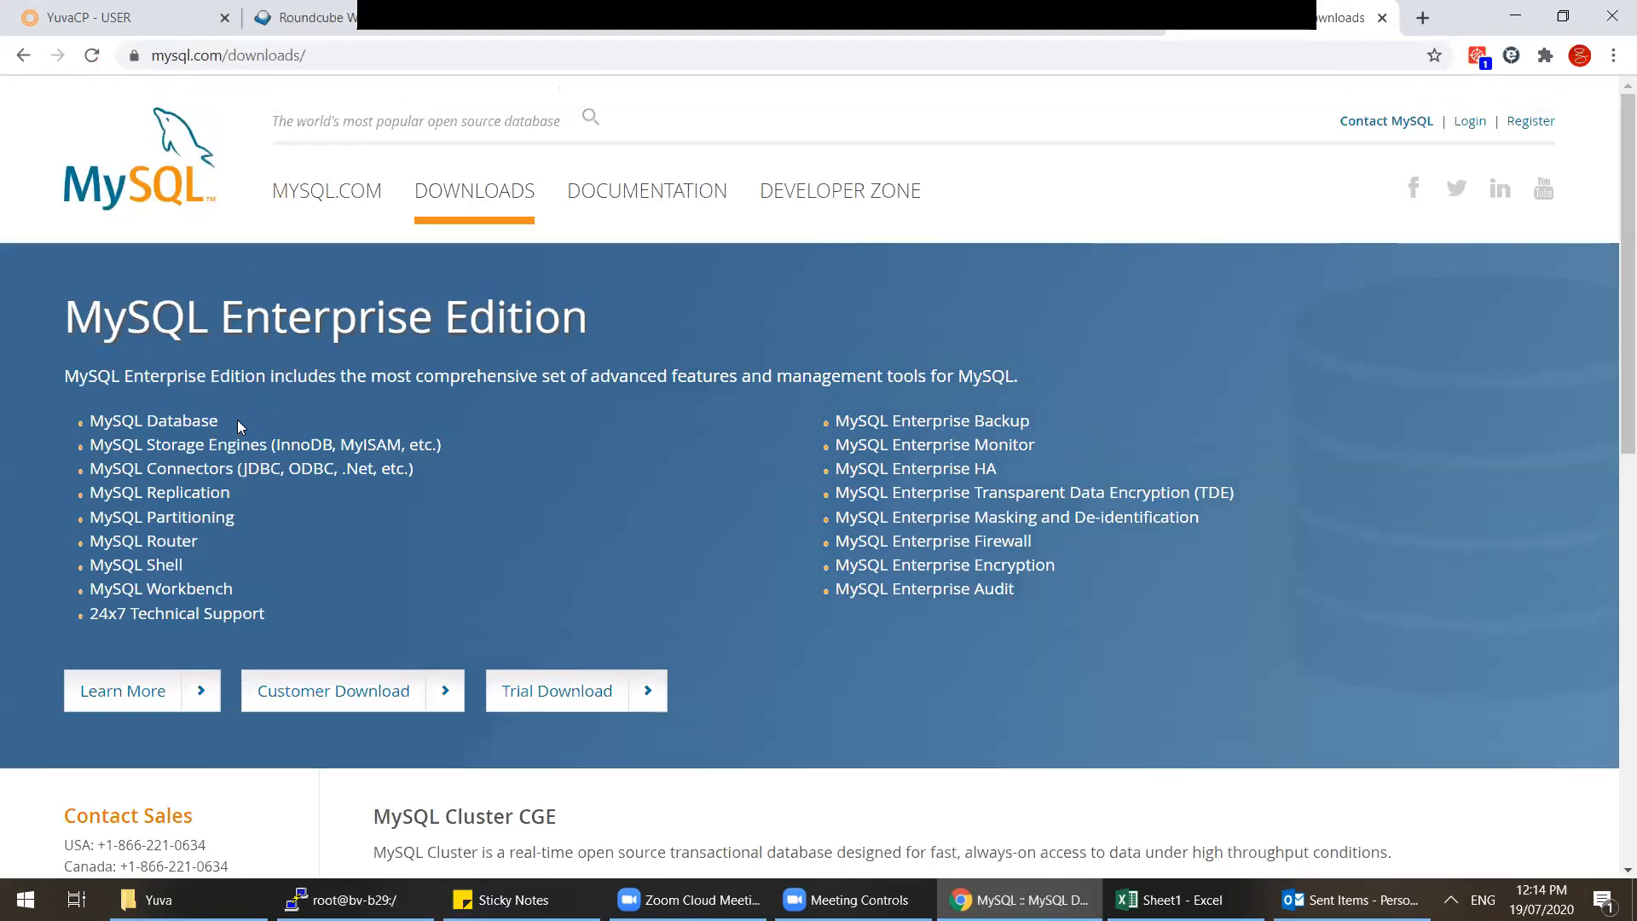
left_click(366, 712)
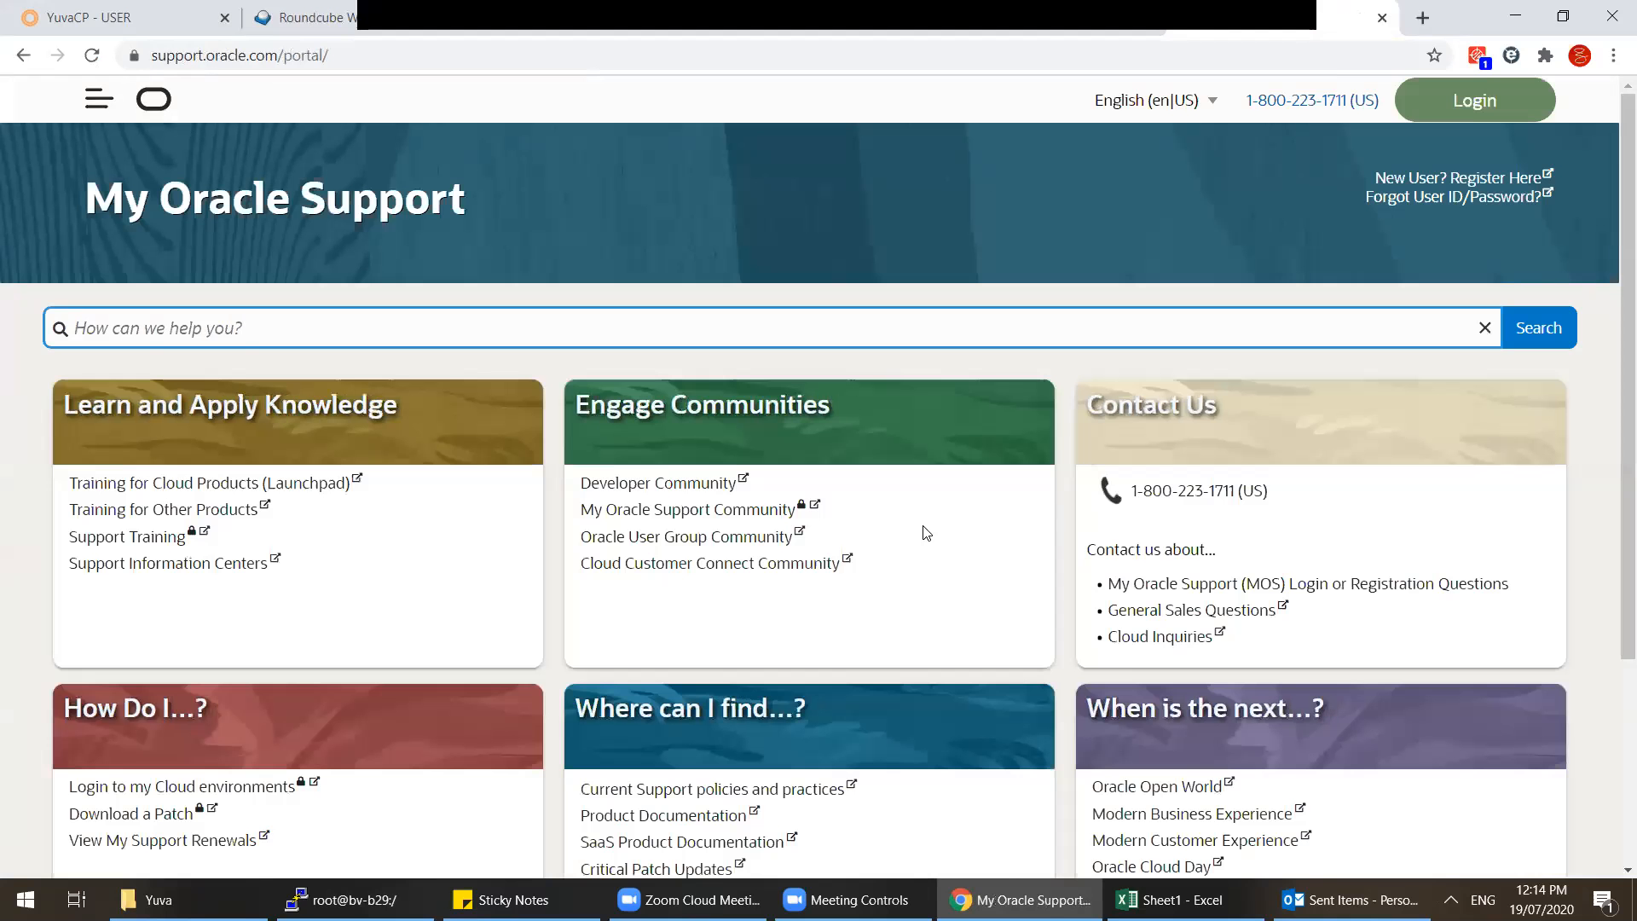
Step: Search the web for 'mysql download' from the address bar
key("ctrl+l")
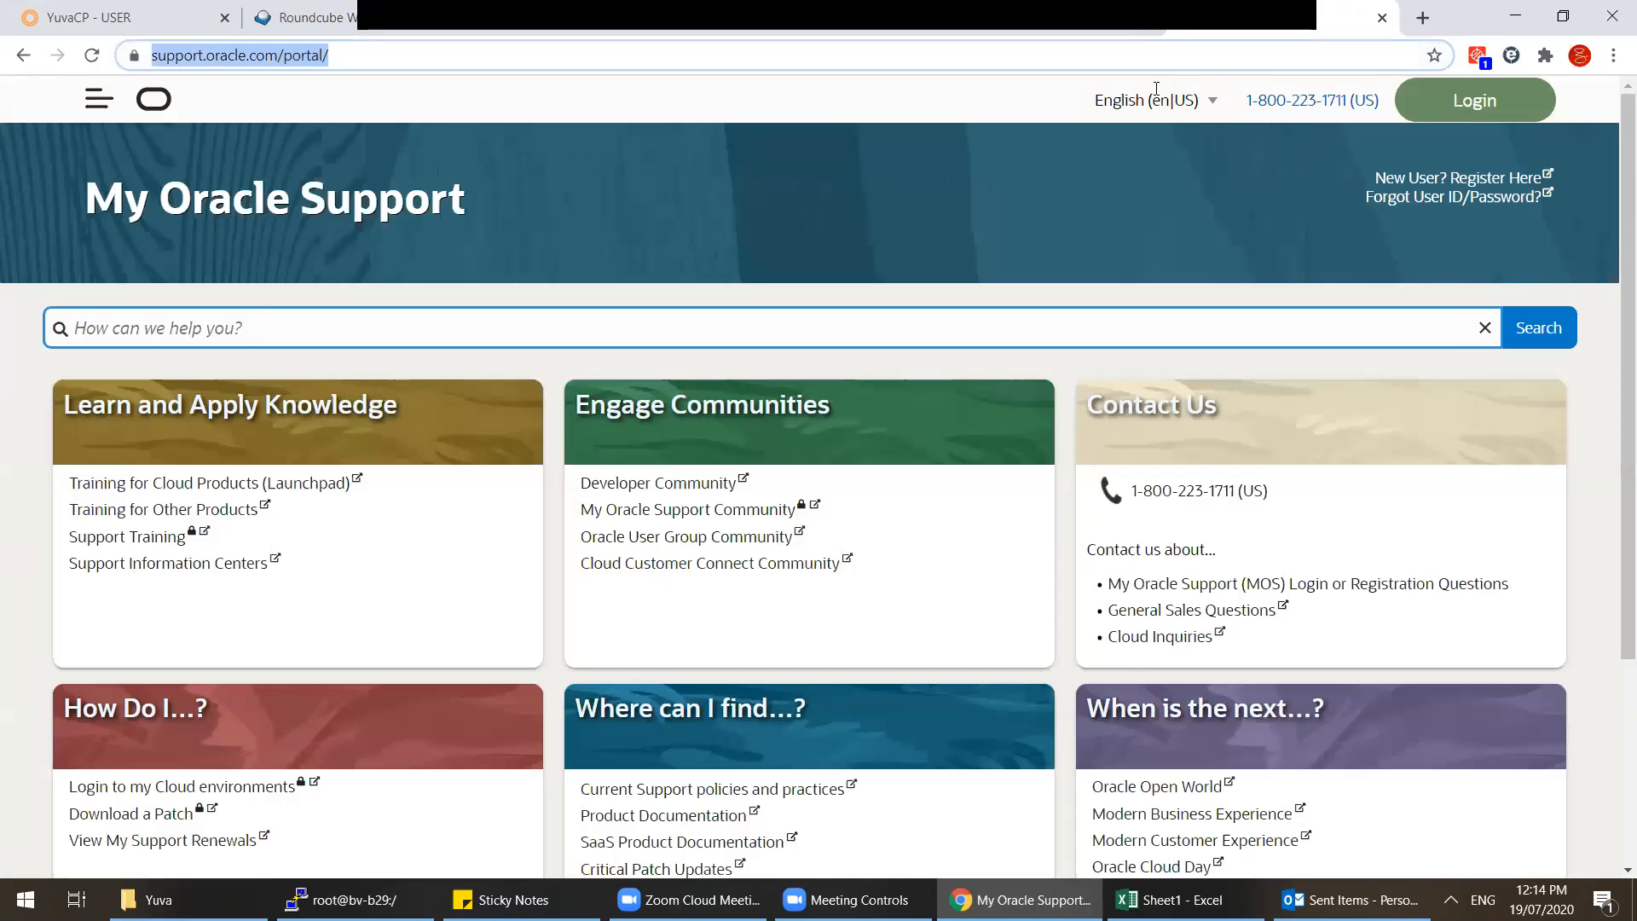
type("mysql download")
key("Return")
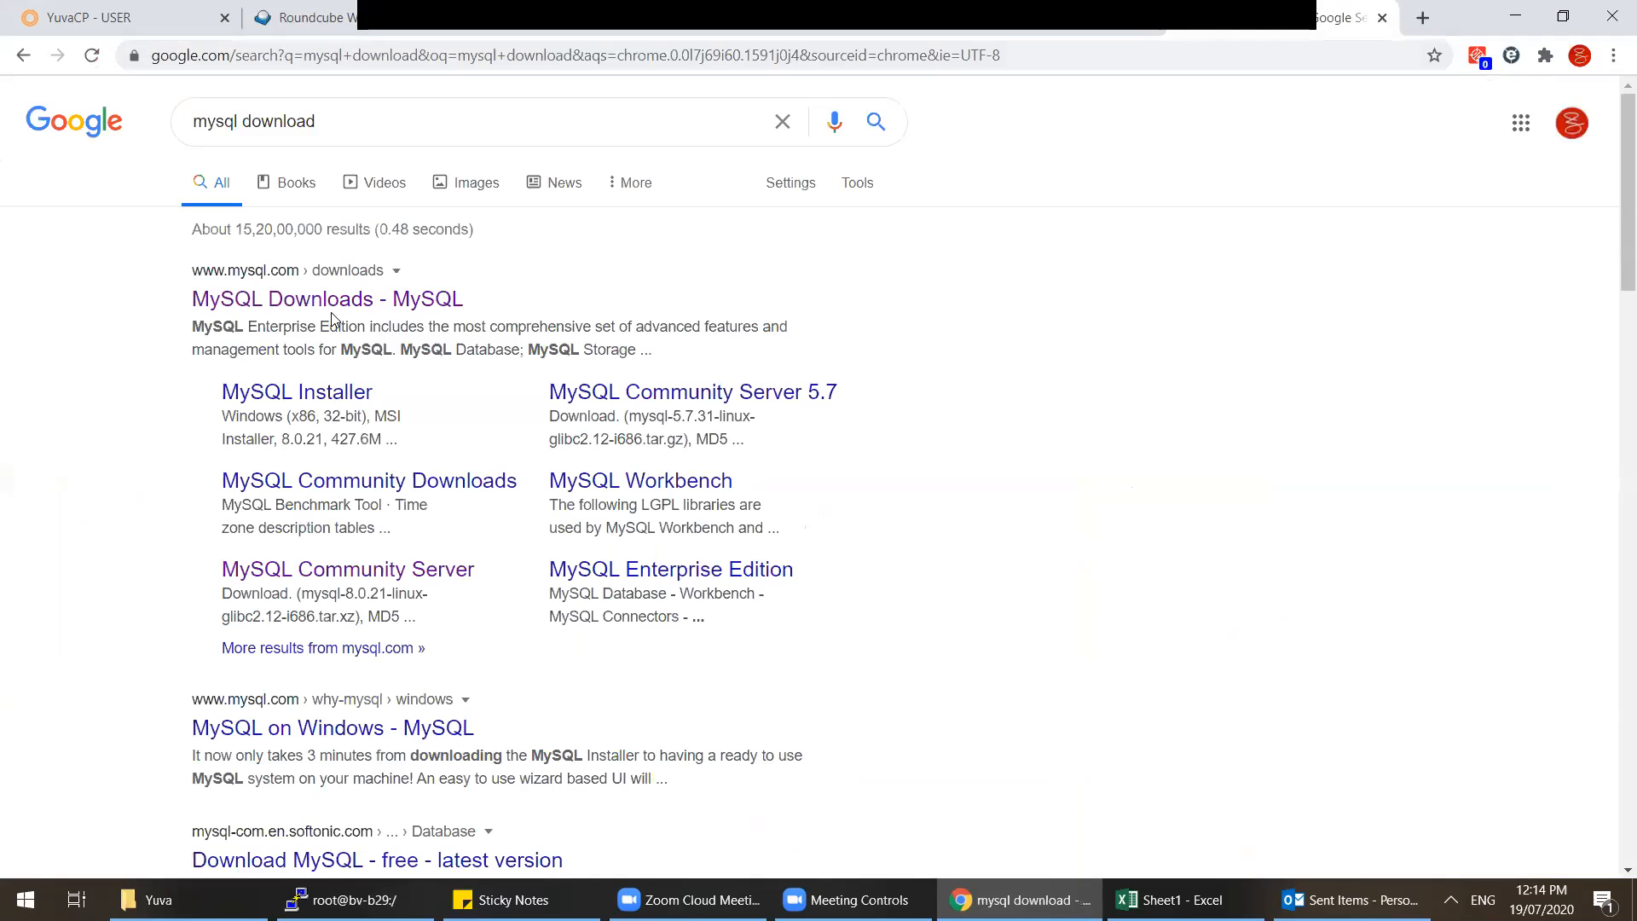
Step: Open the MySQL Downloads result and visit its Enterprise trial and Customer Download links
left_click(339, 310)
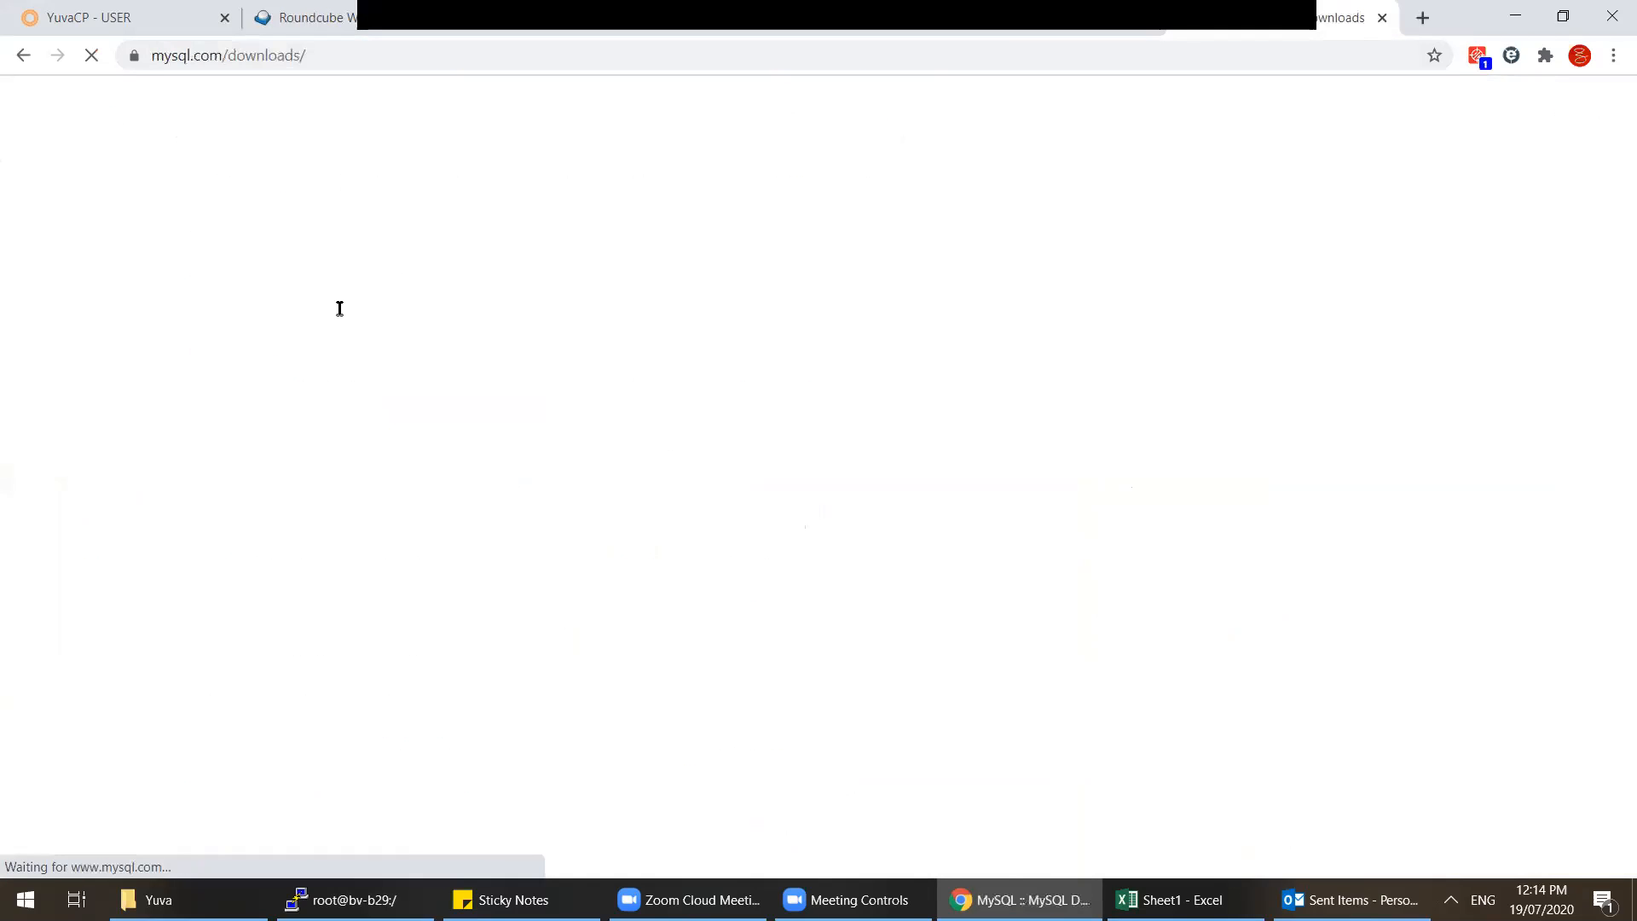
scroll(478, 426, "down", 10)
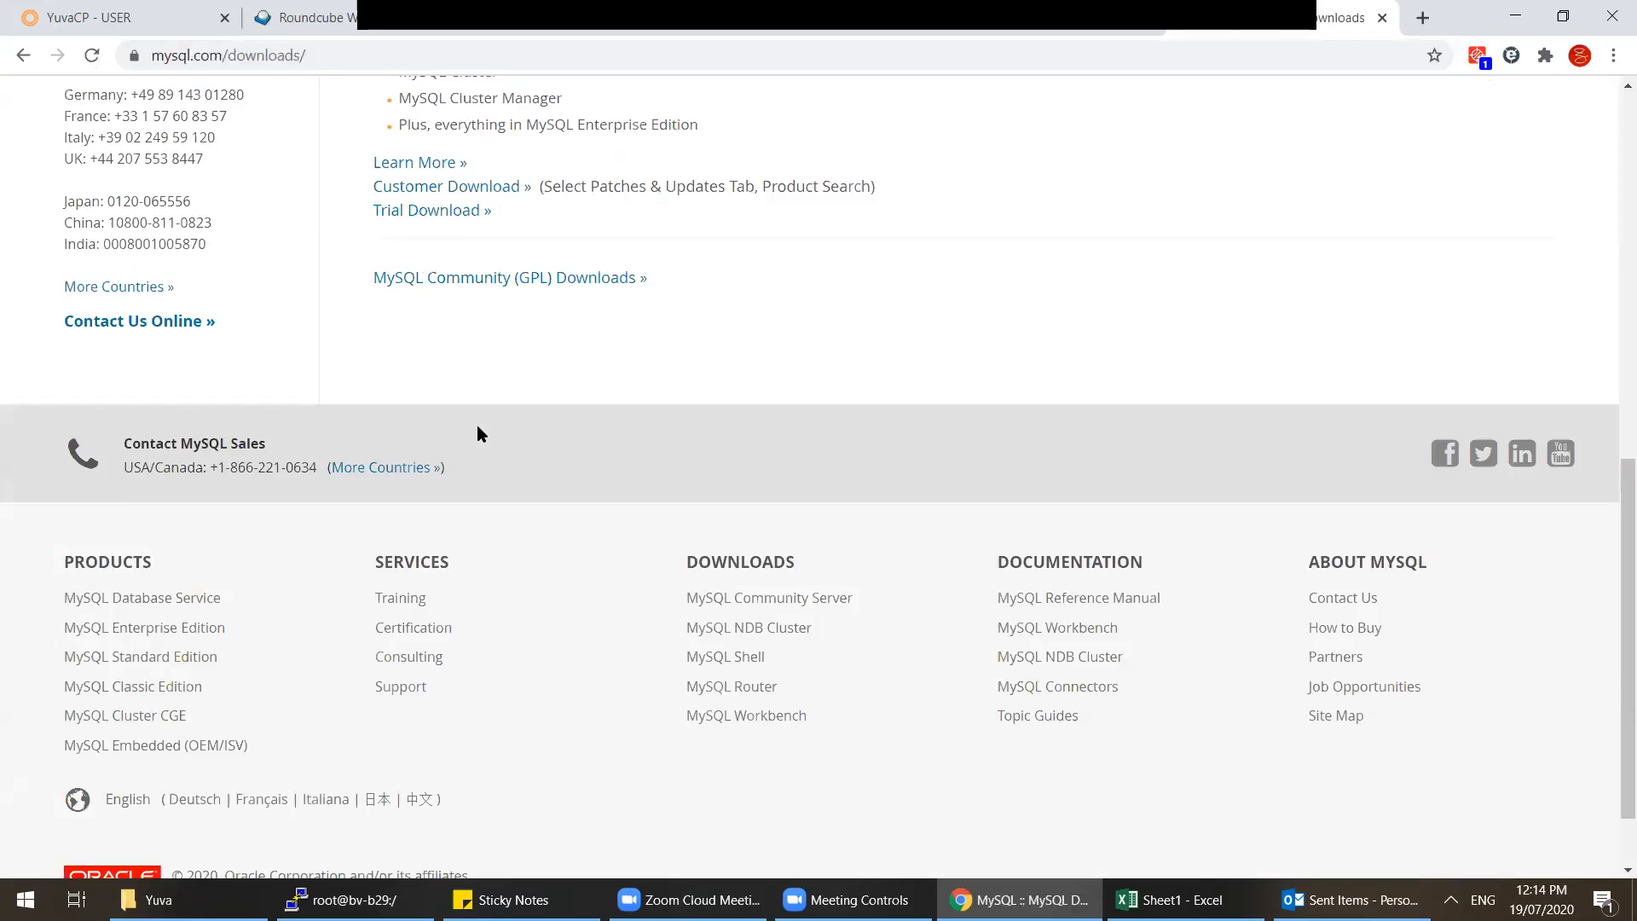
scroll(477, 426, "up", 3)
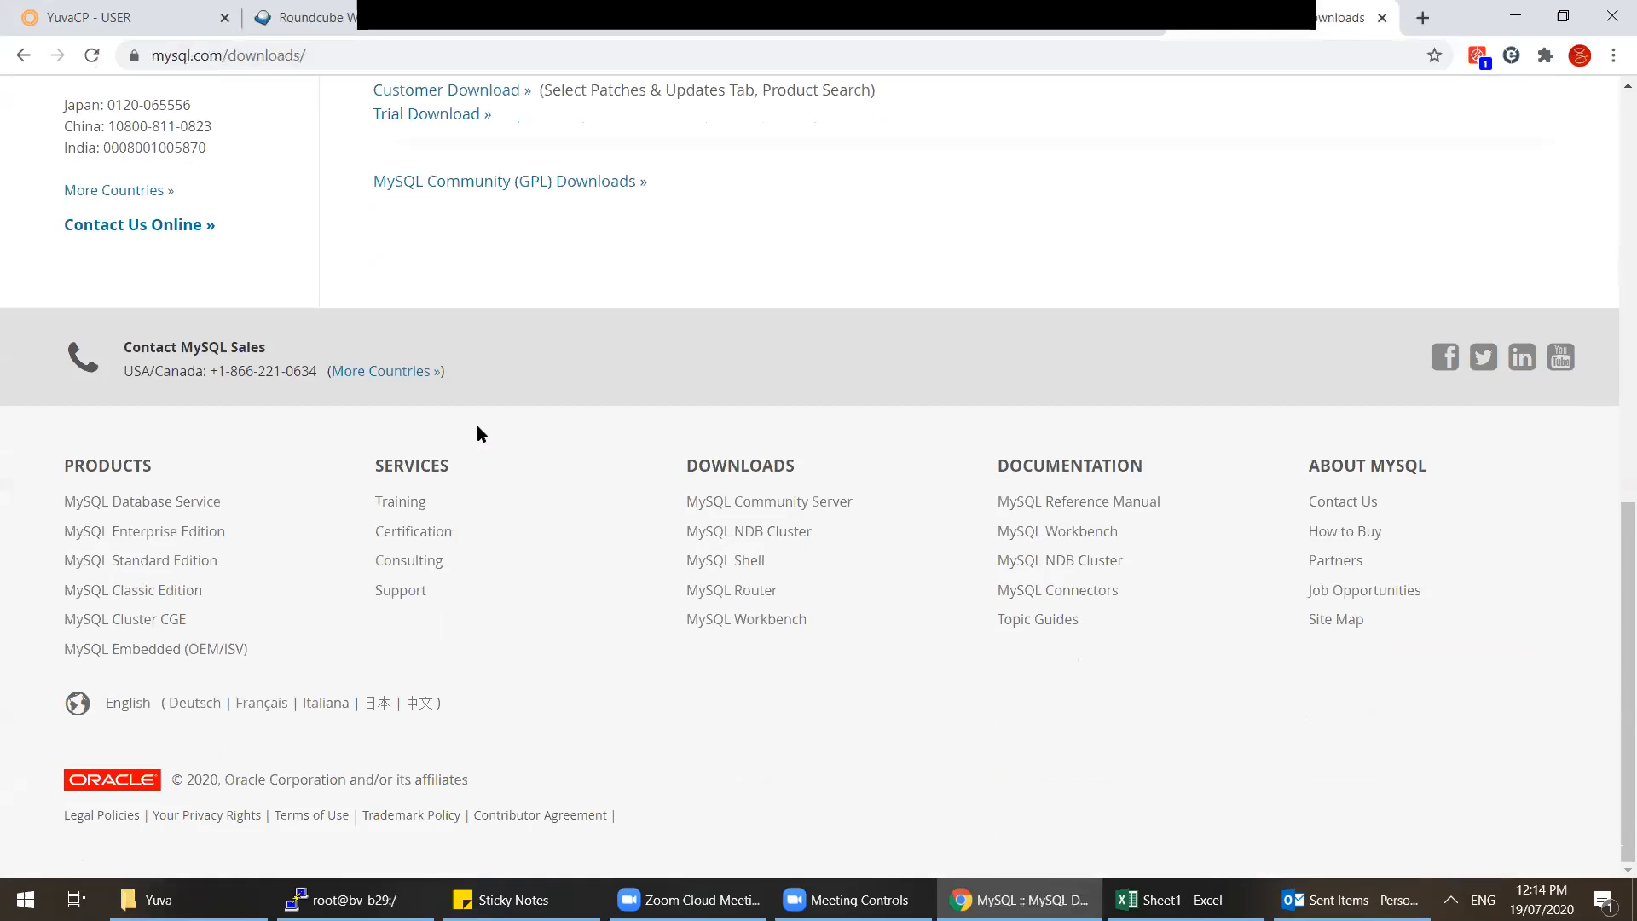
scroll(1070, 352, "up", 9)
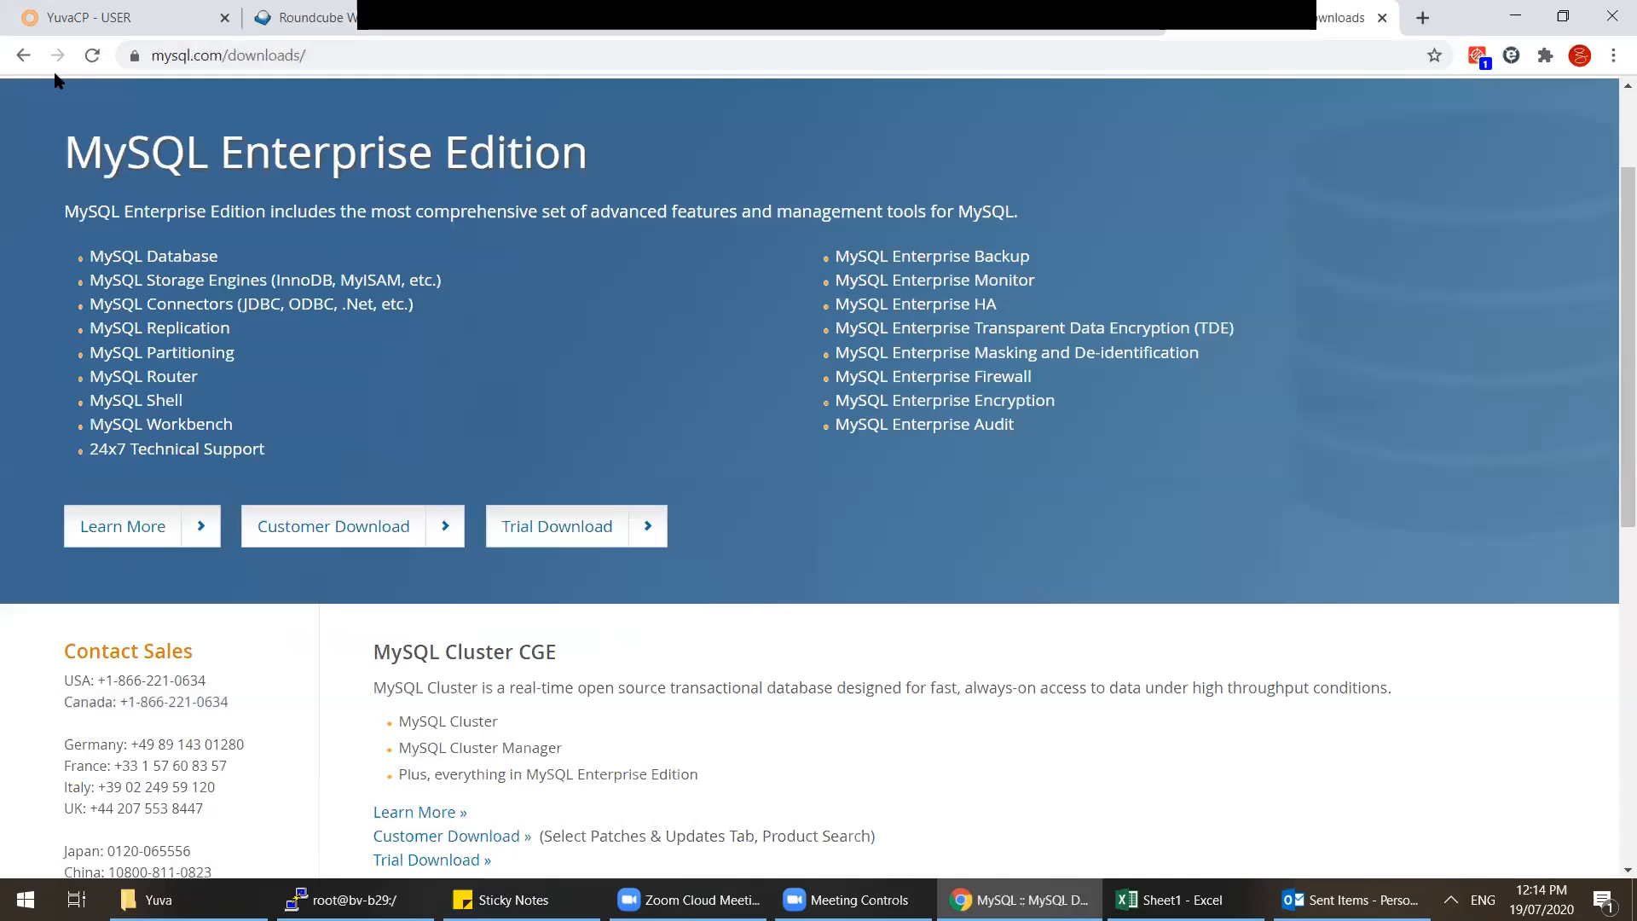
scroll(115, 152, "up", 2)
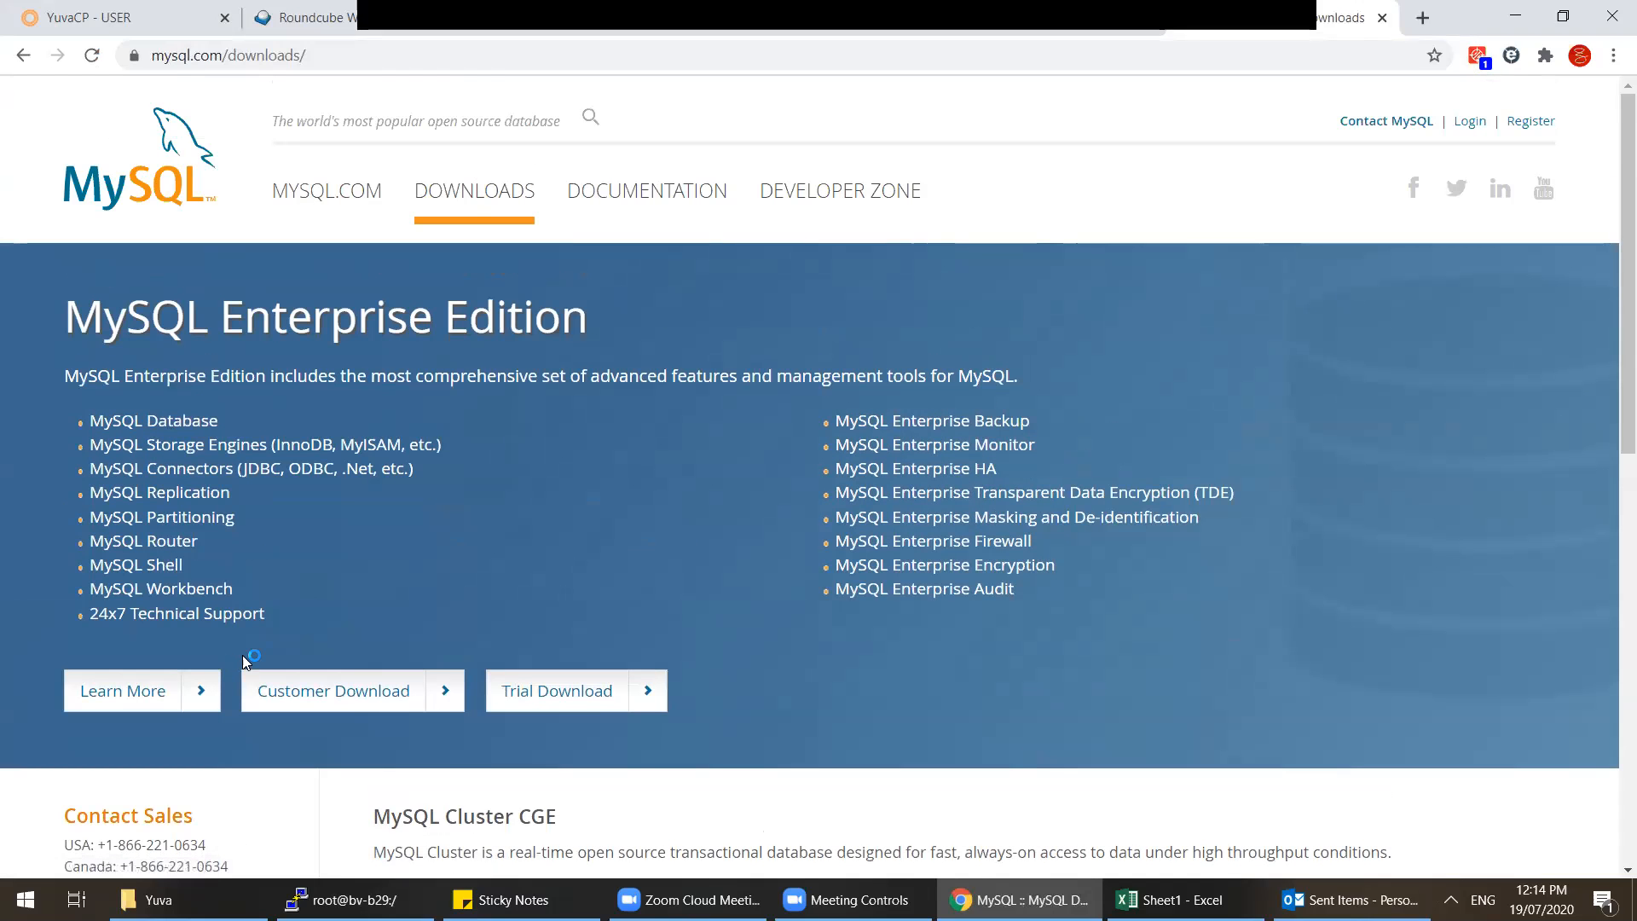
left_click(583, 701)
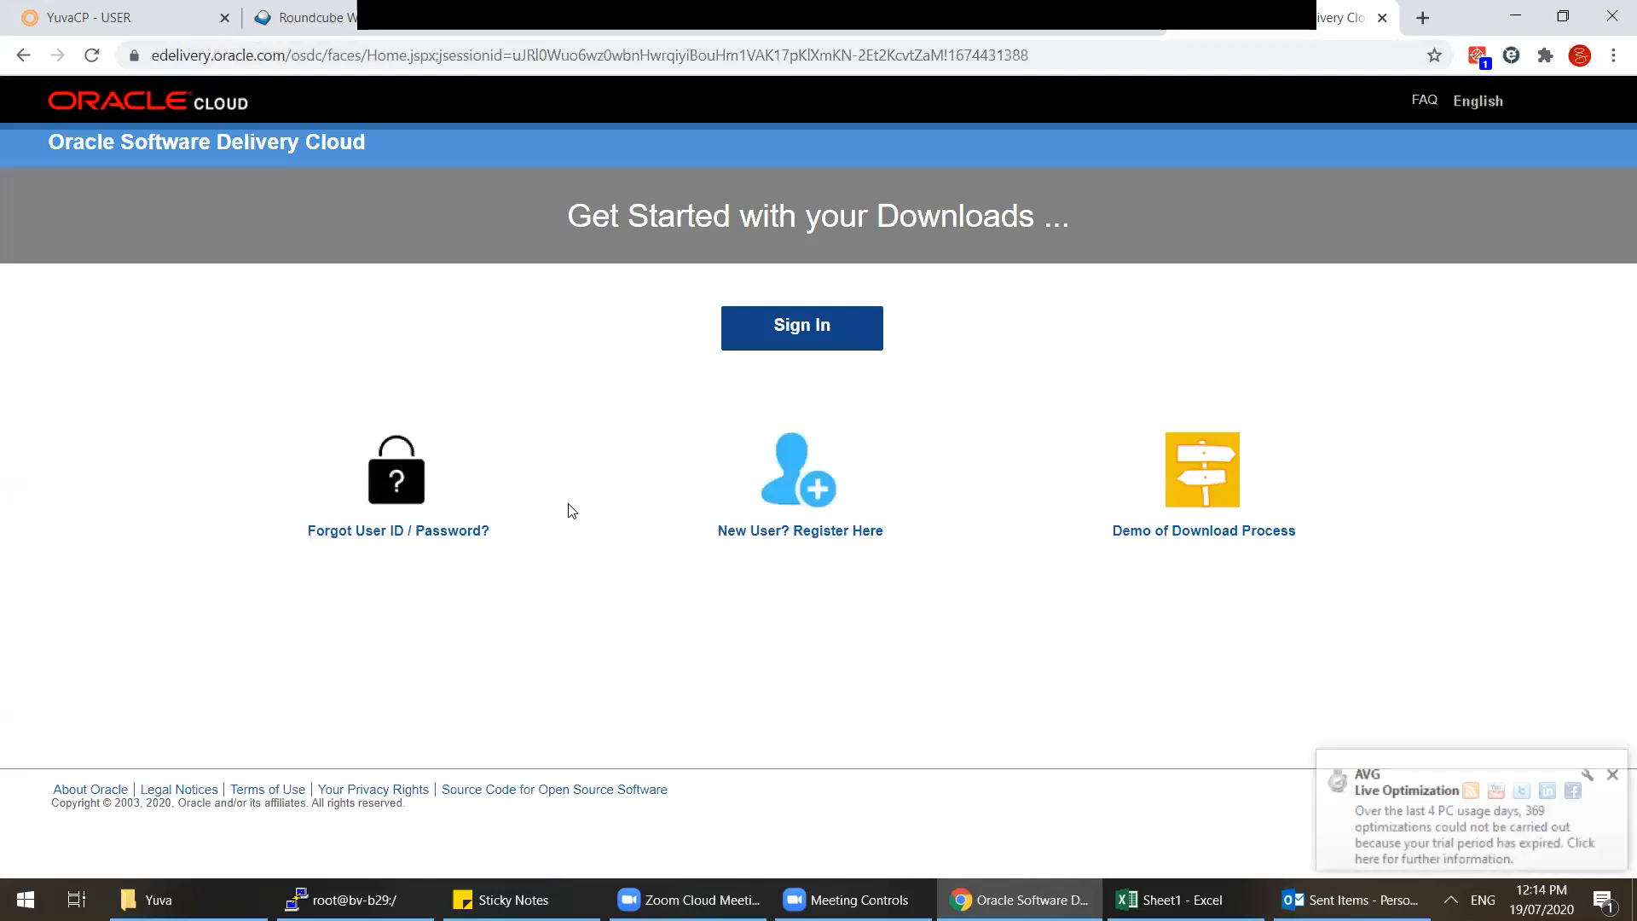
left_click(21, 55)
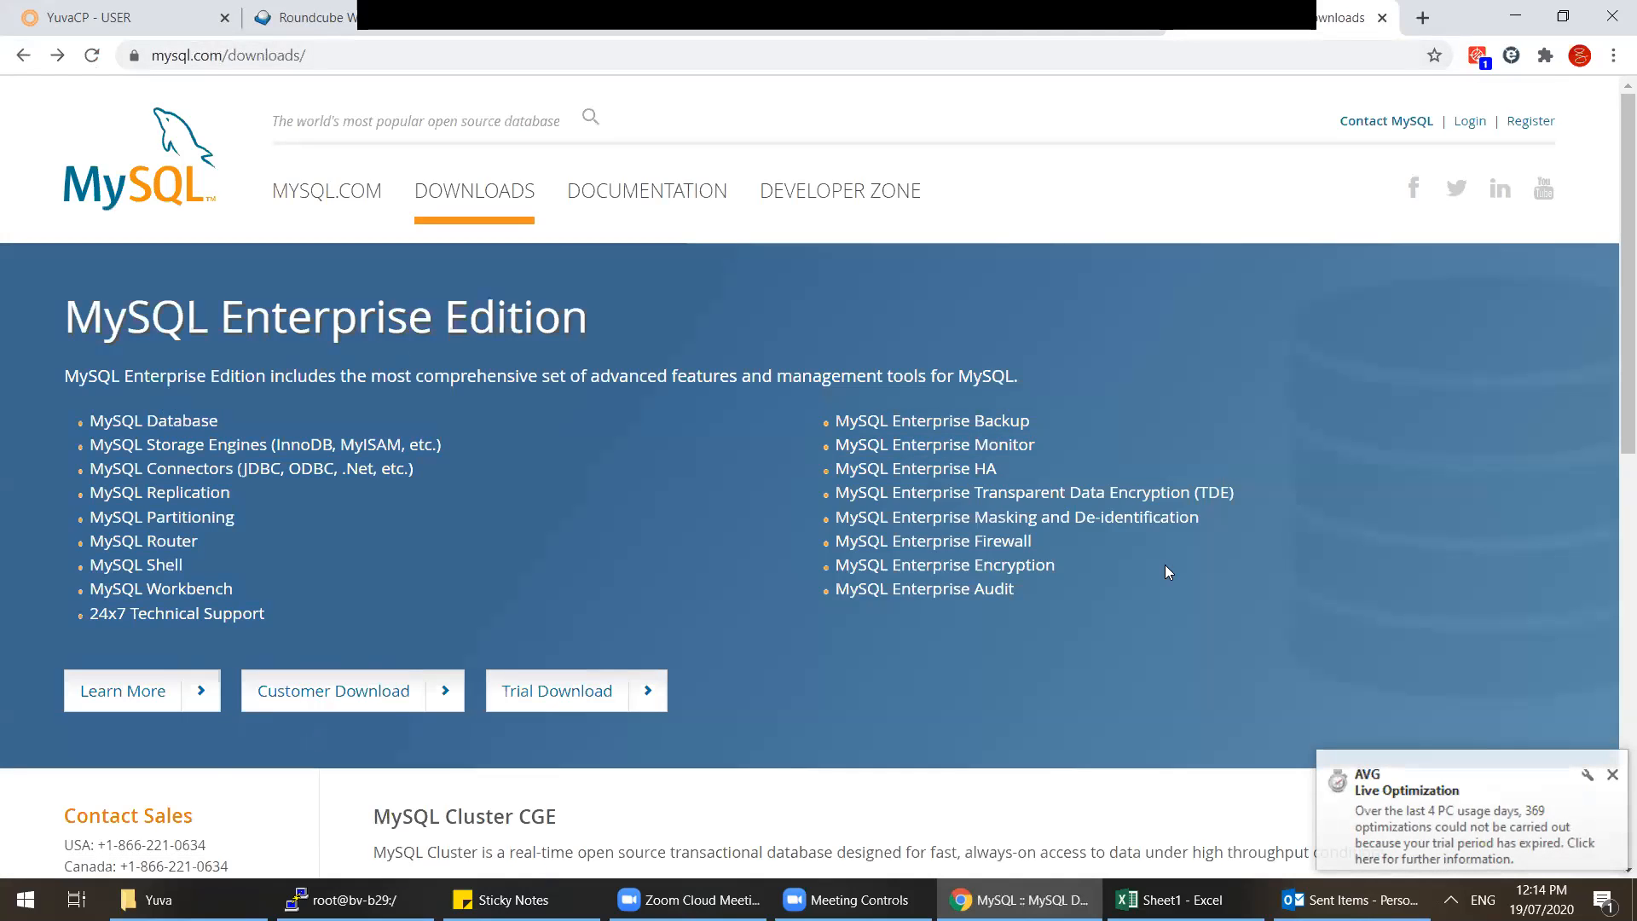
left_click(369, 701)
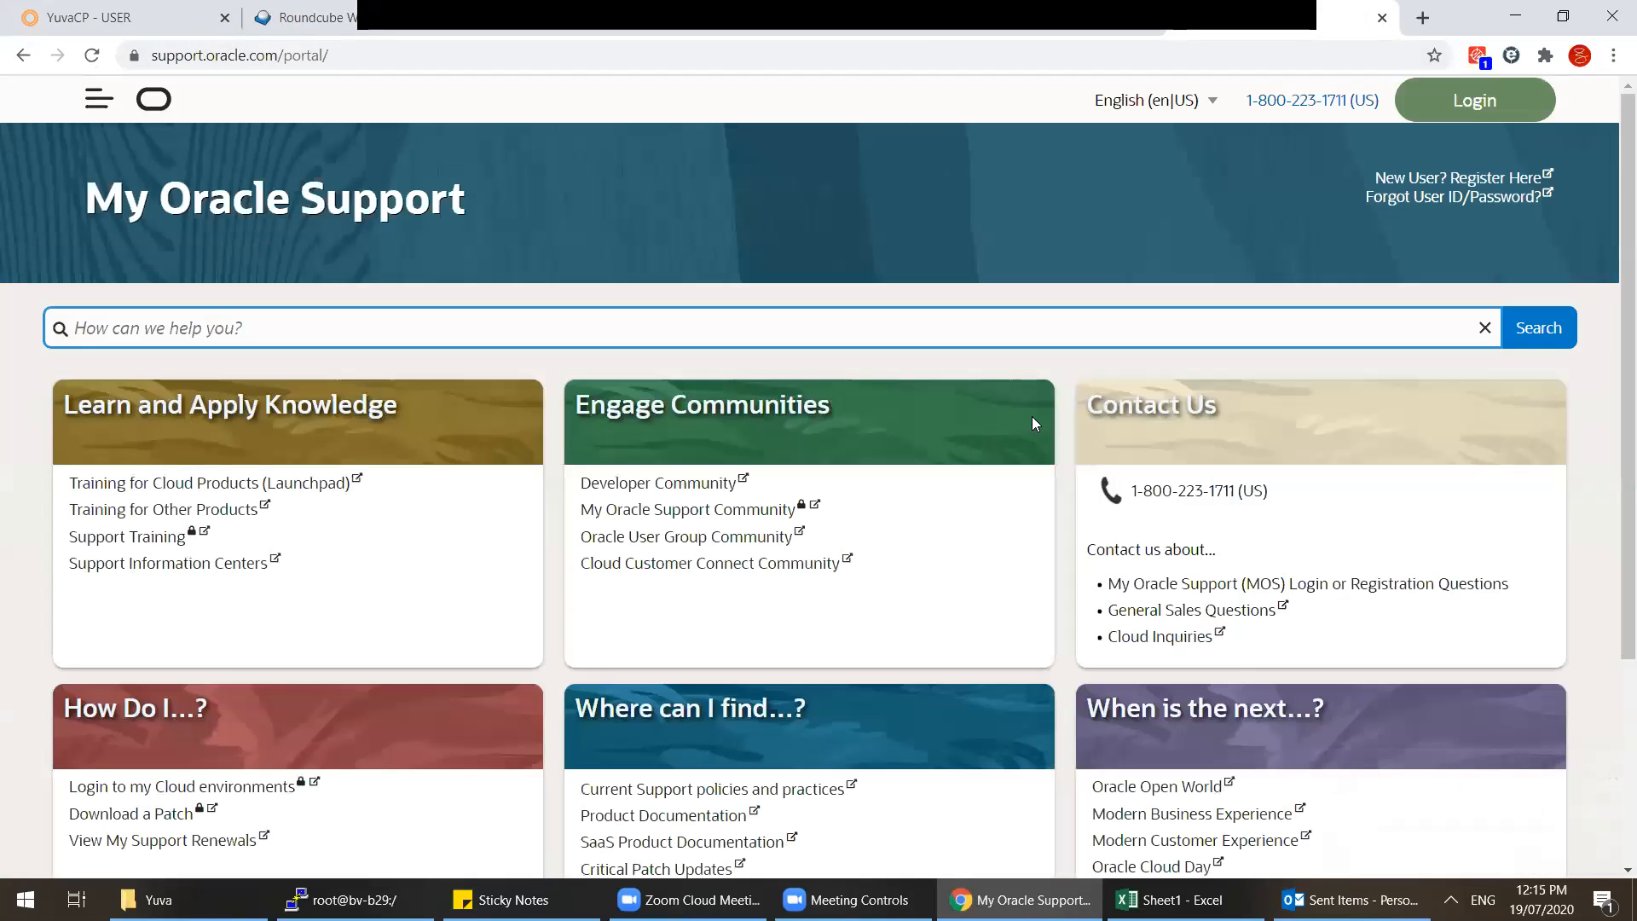
Step: Search the web for 'mysql community server' from the address bar
key("ctrl+l")
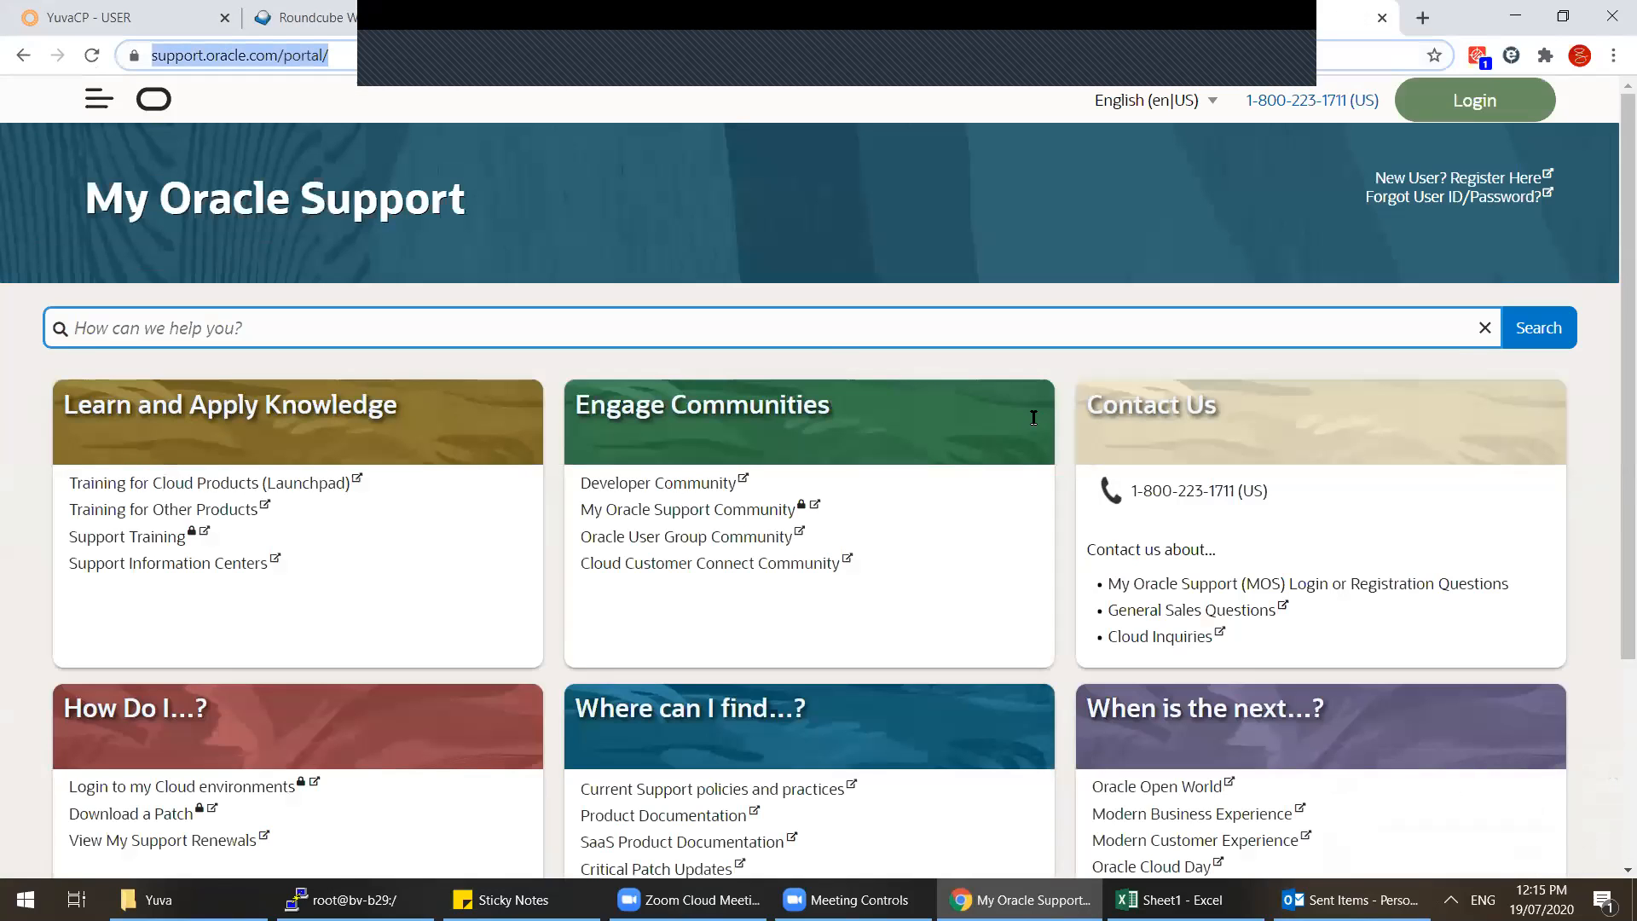
type("mysql community")
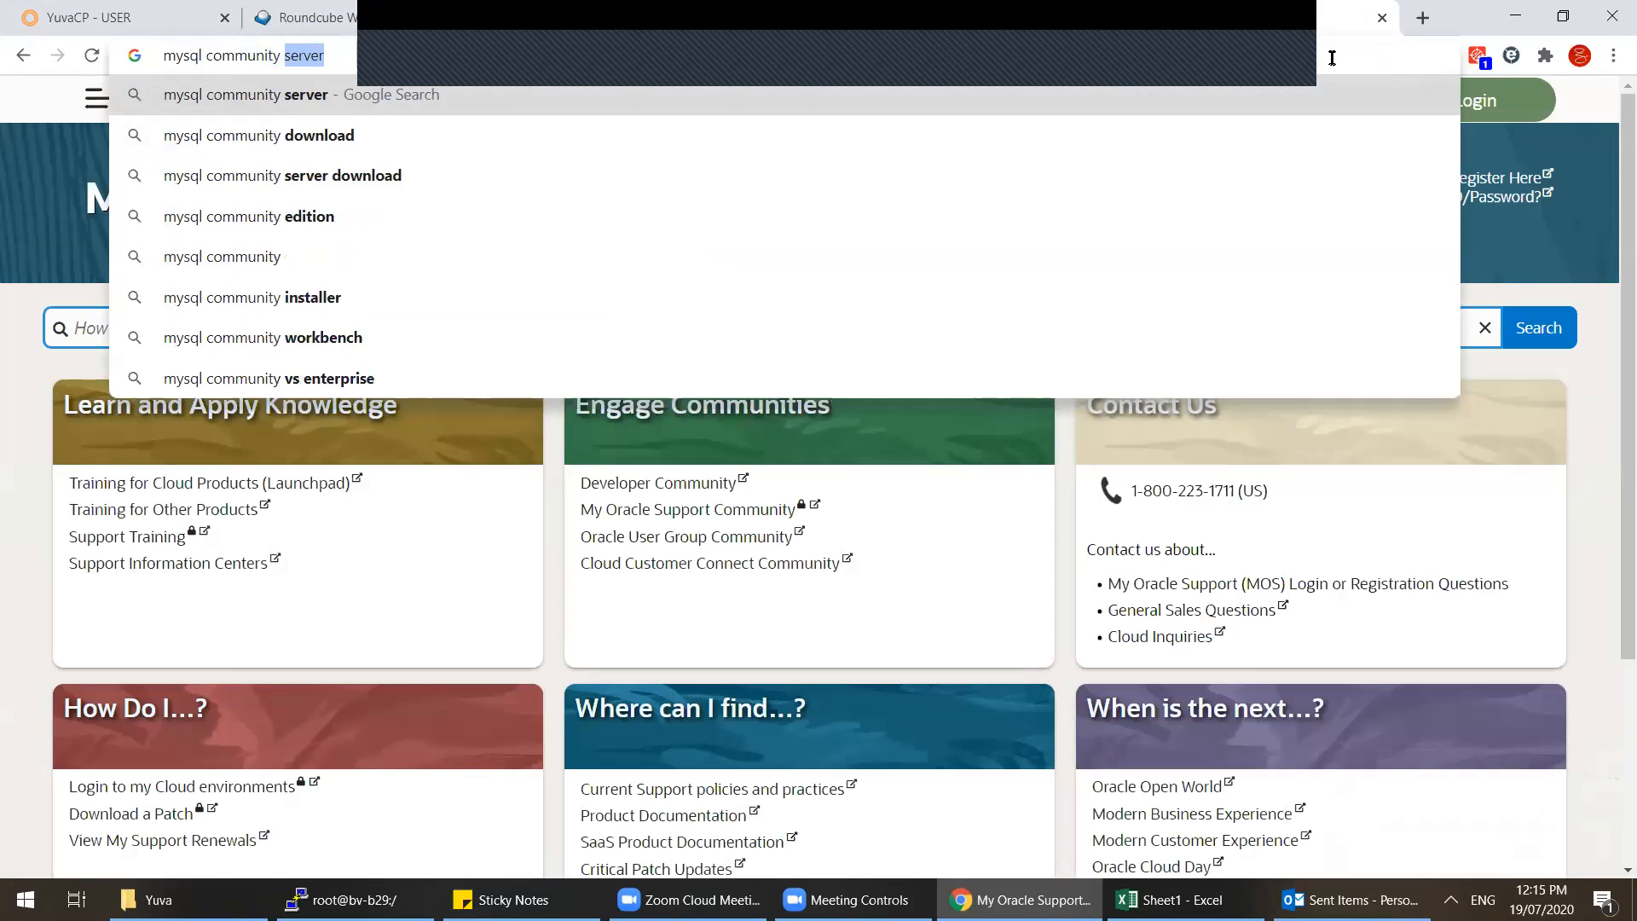
key("Return")
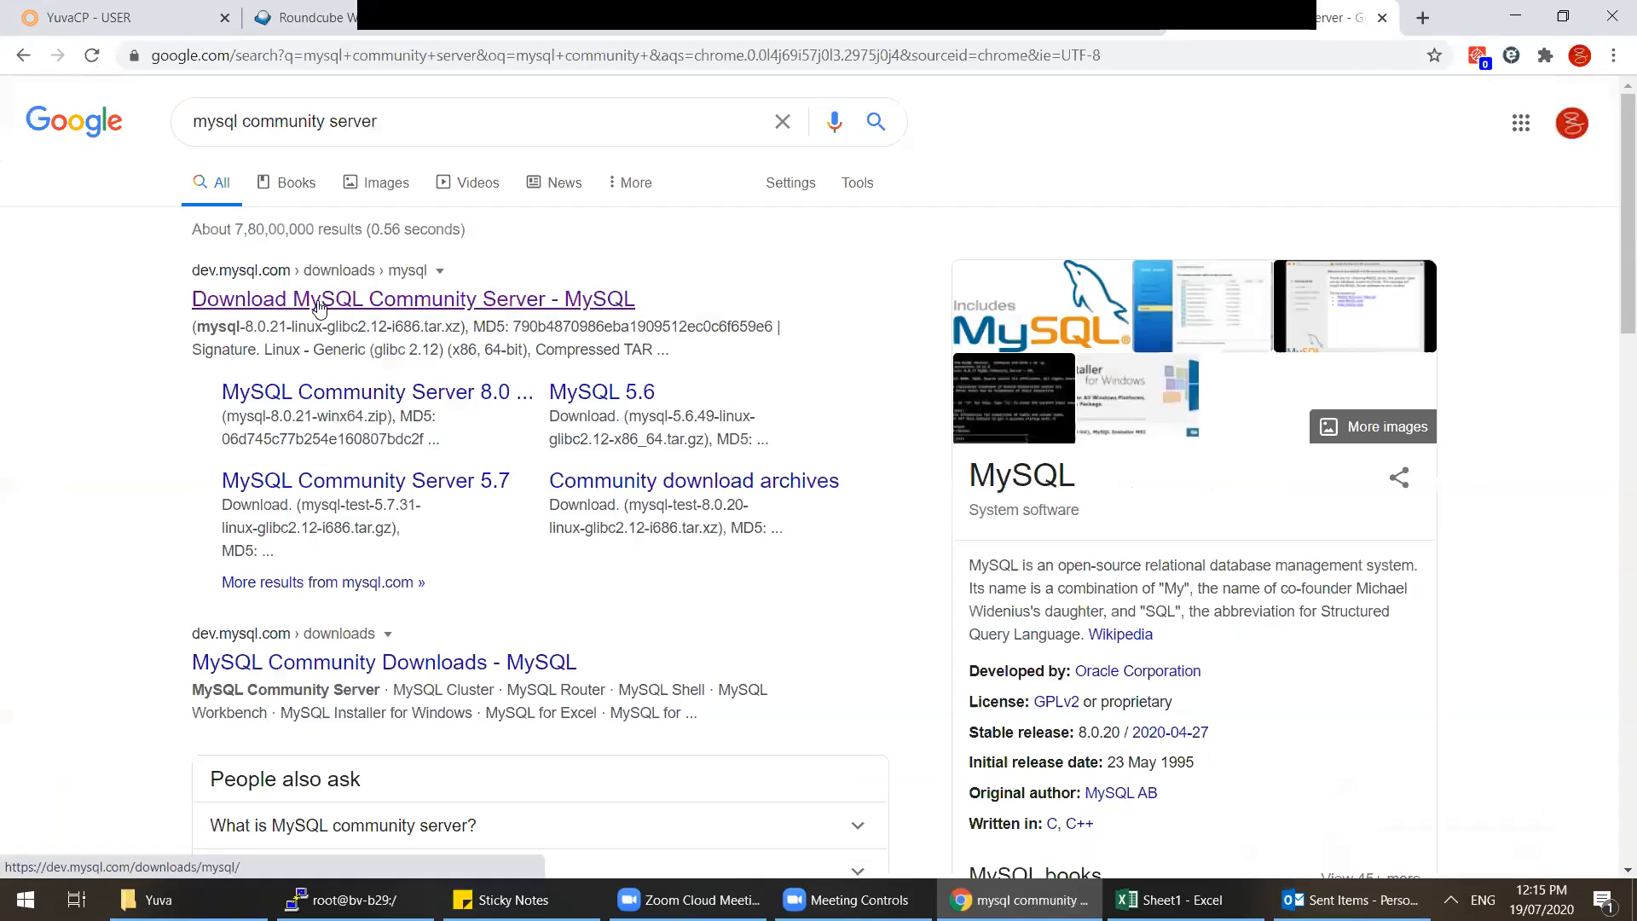
Step: Open the MySQL Community Server download page result and browse it
left_click(320, 309)
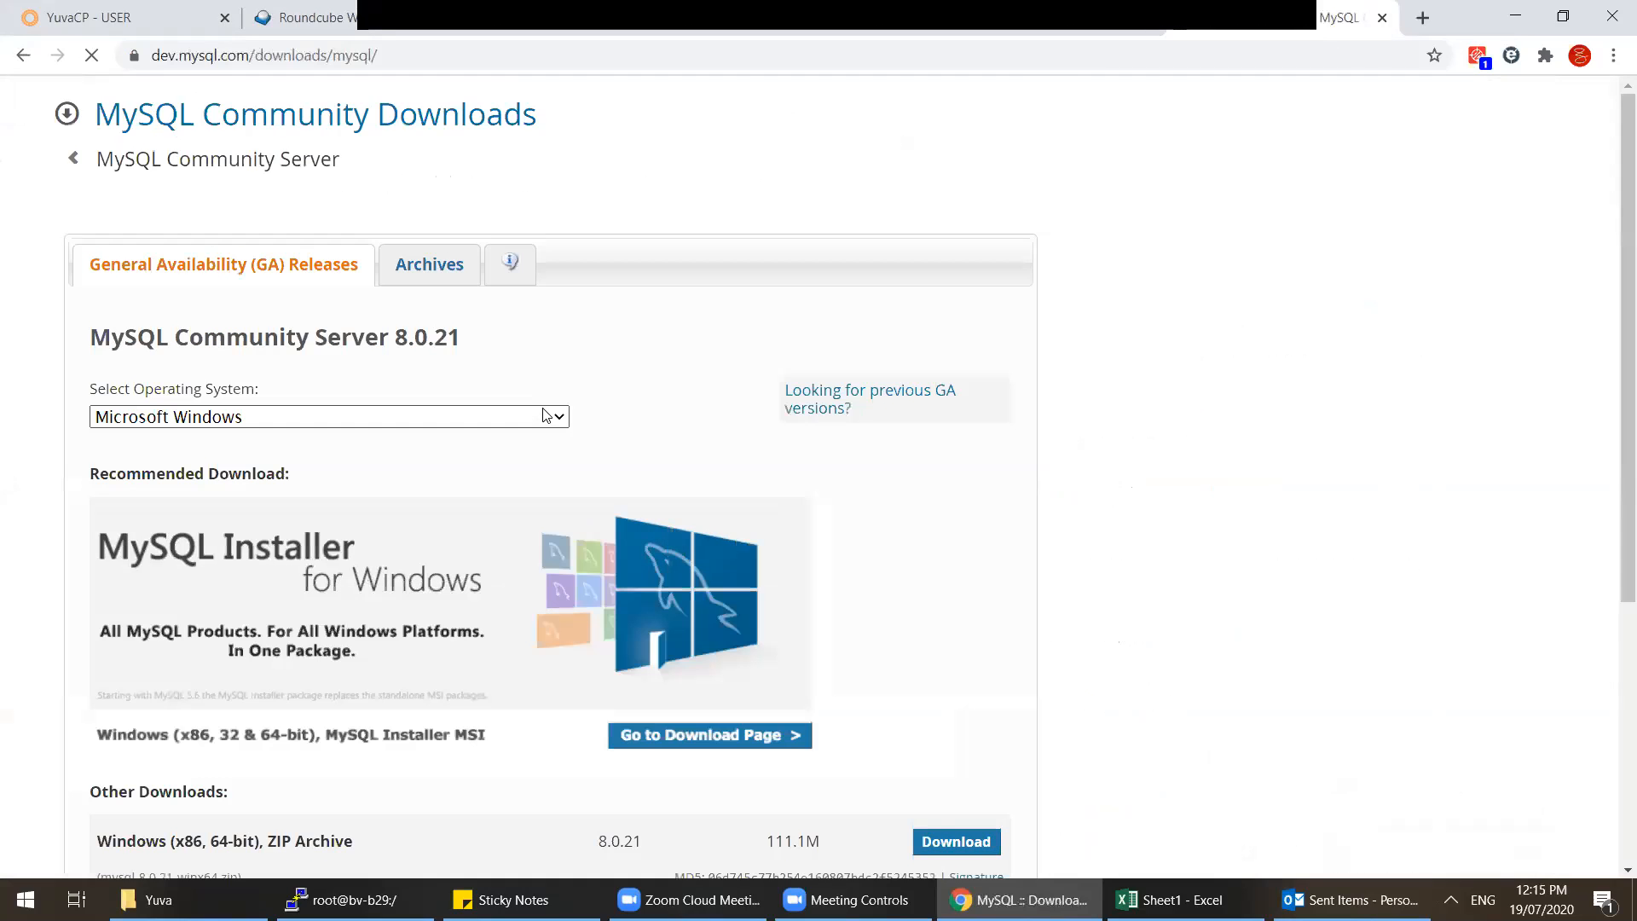
scroll(546, 415, "down", 5)
scroll(540, 412, "up", 5)
left_click_drag(493, 352, 406, 341)
scroll(697, 535, "down", 5)
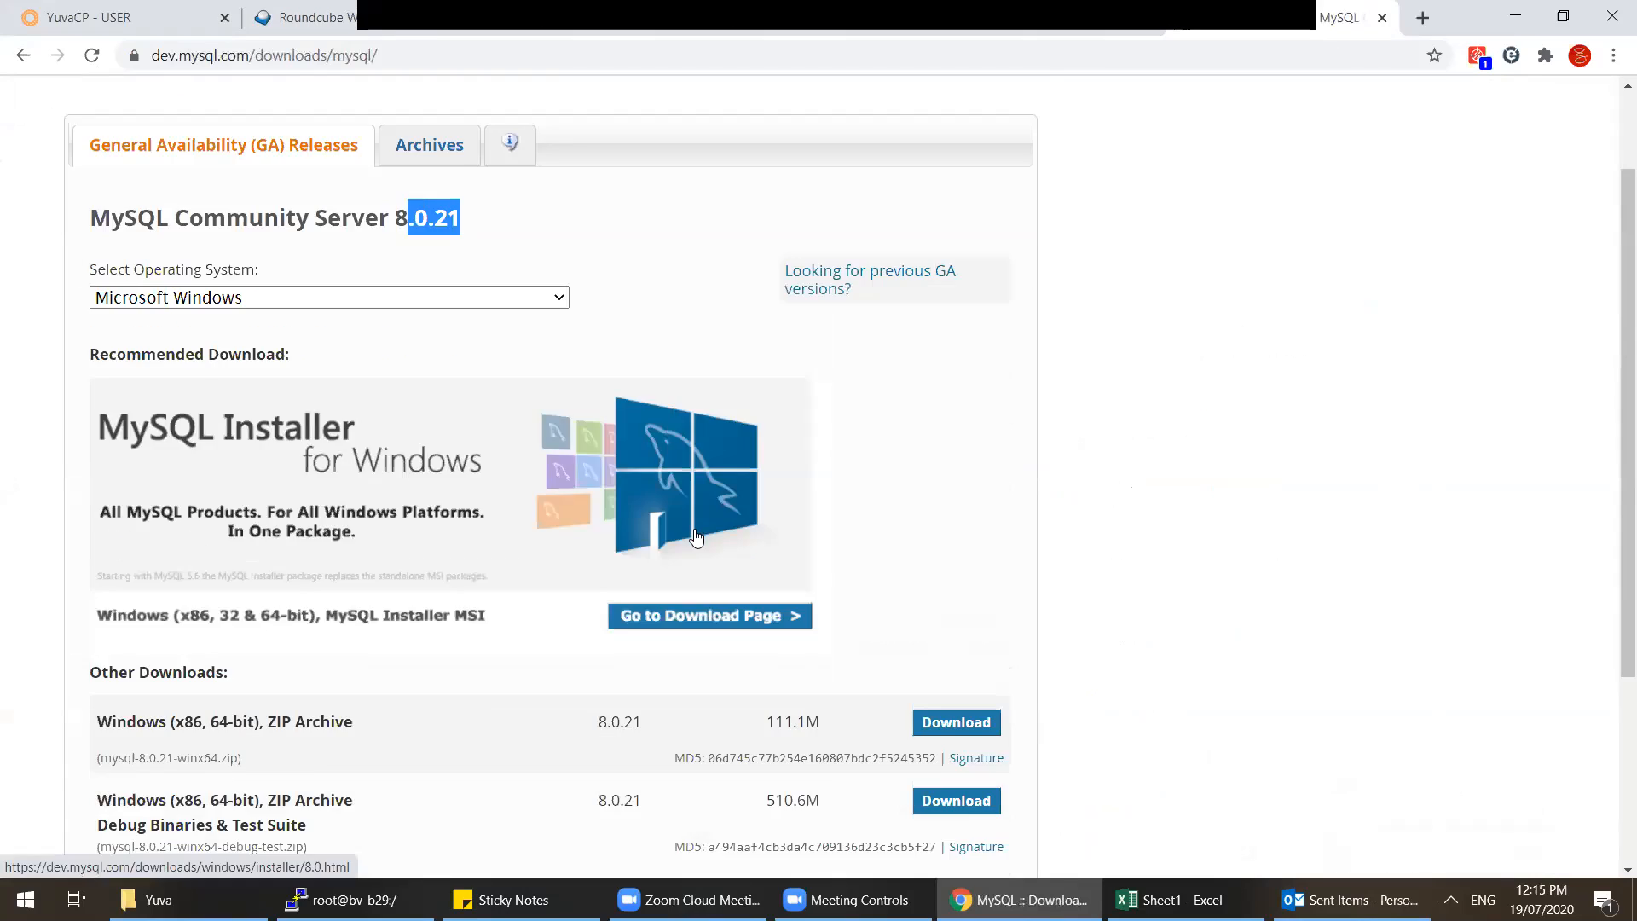
scroll(698, 535, "up", 5)
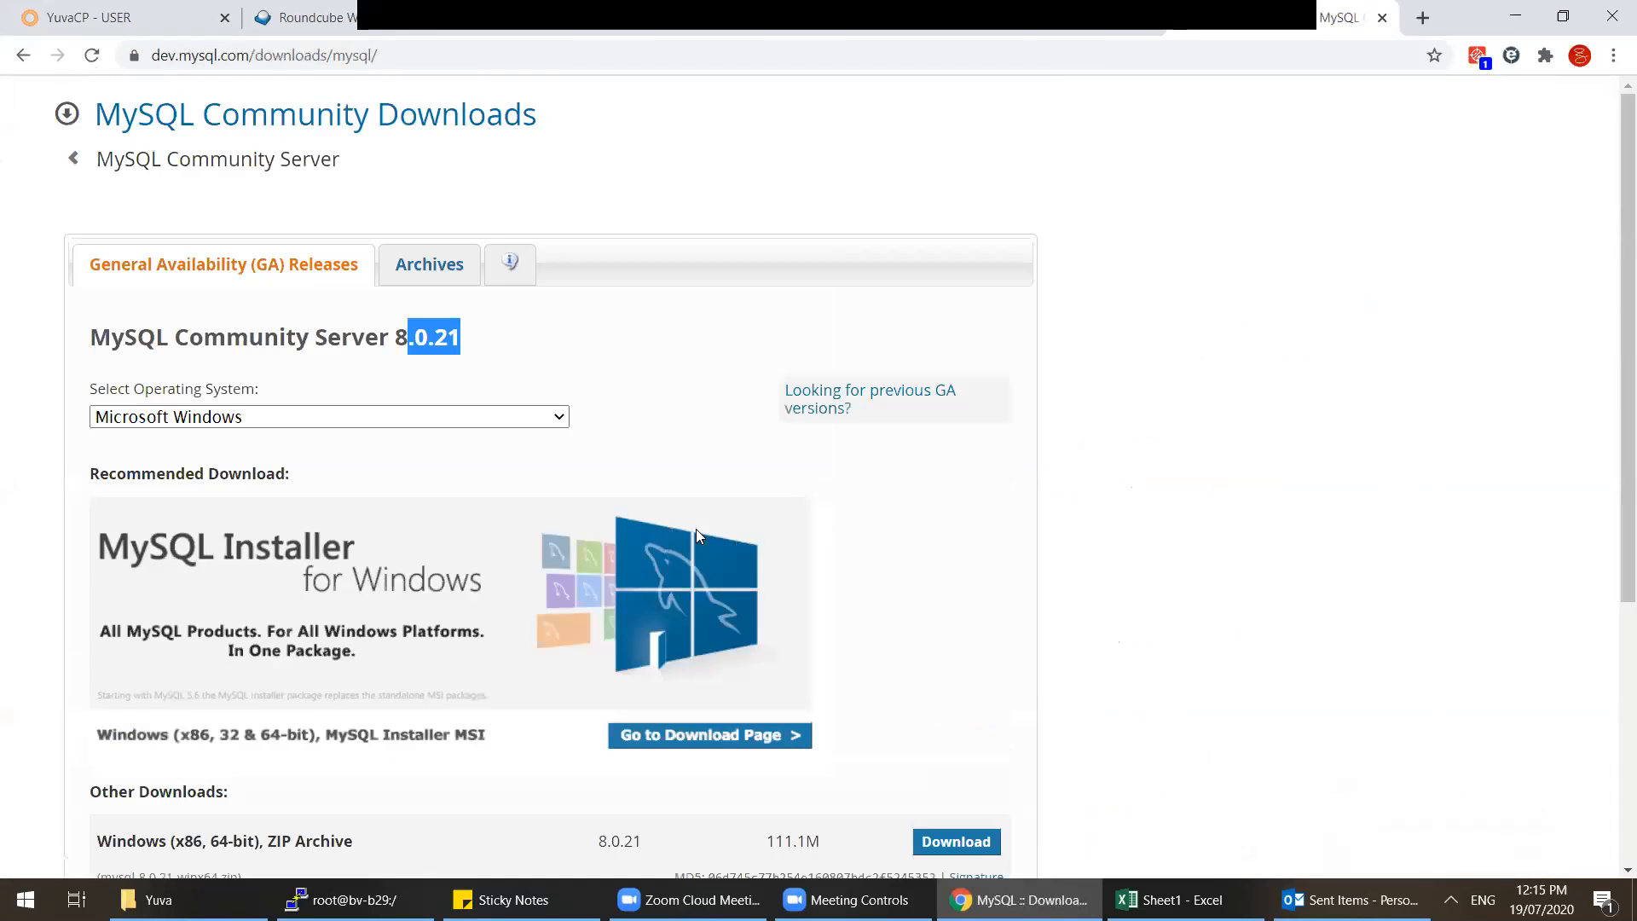
scroll(779, 480, "down", 5)
scroll(776, 479, "up", 5)
Step: Open MySQL Community Server's previous GA versions, keep 5.7.31, and scroll to its ZIP downloads
left_click(68, 159)
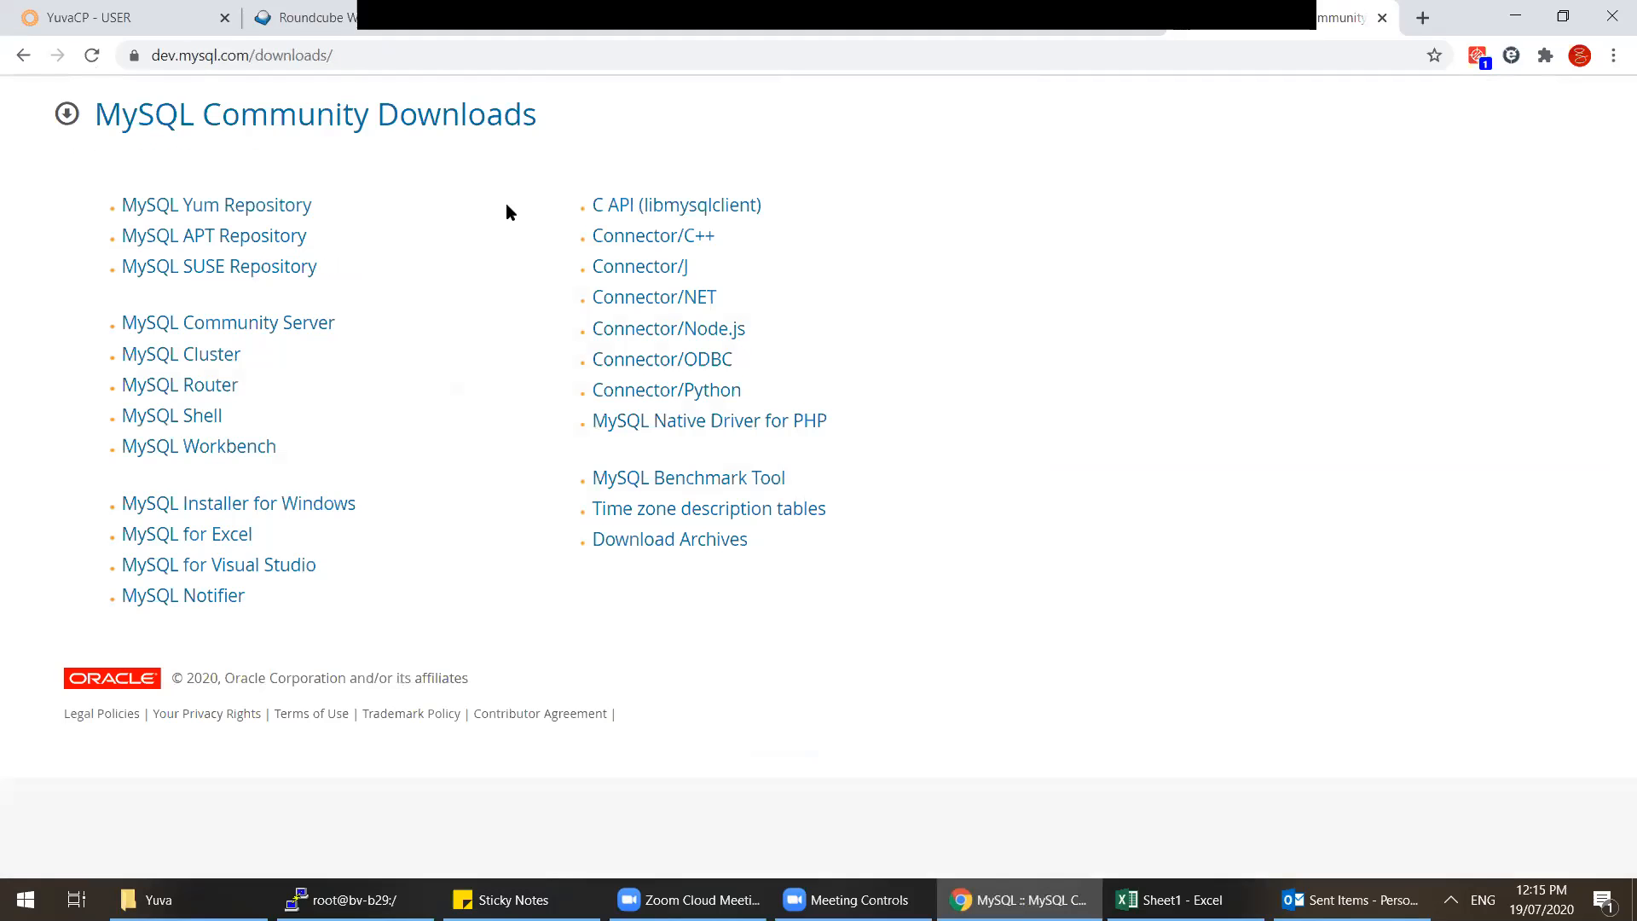
left_click(326, 325)
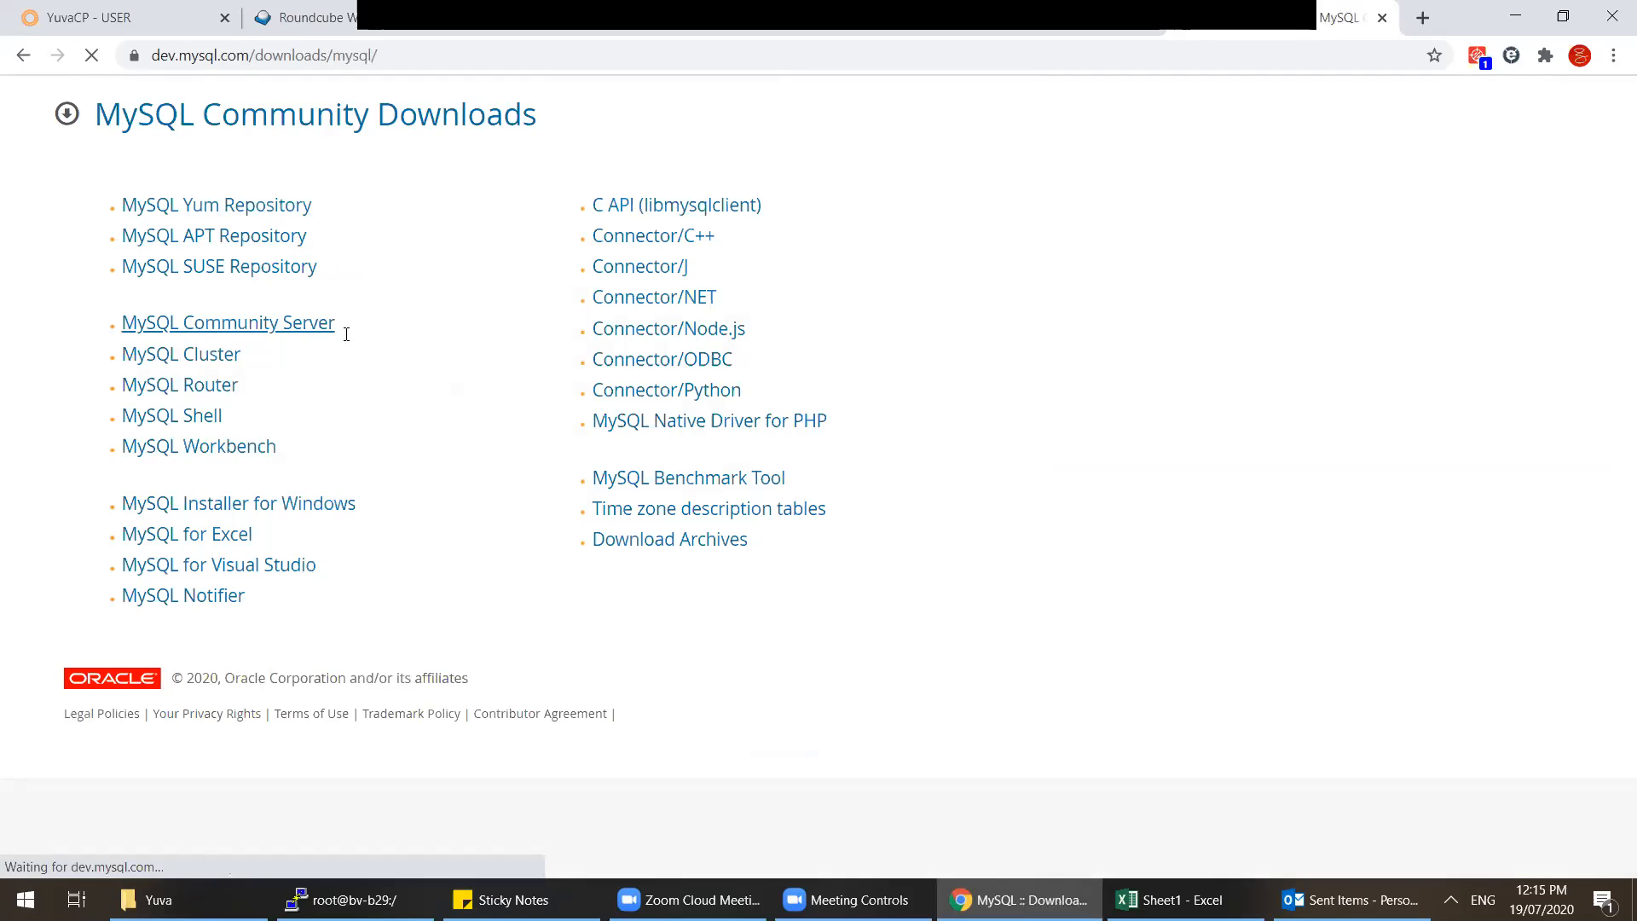
scroll(375, 340, "down", 5)
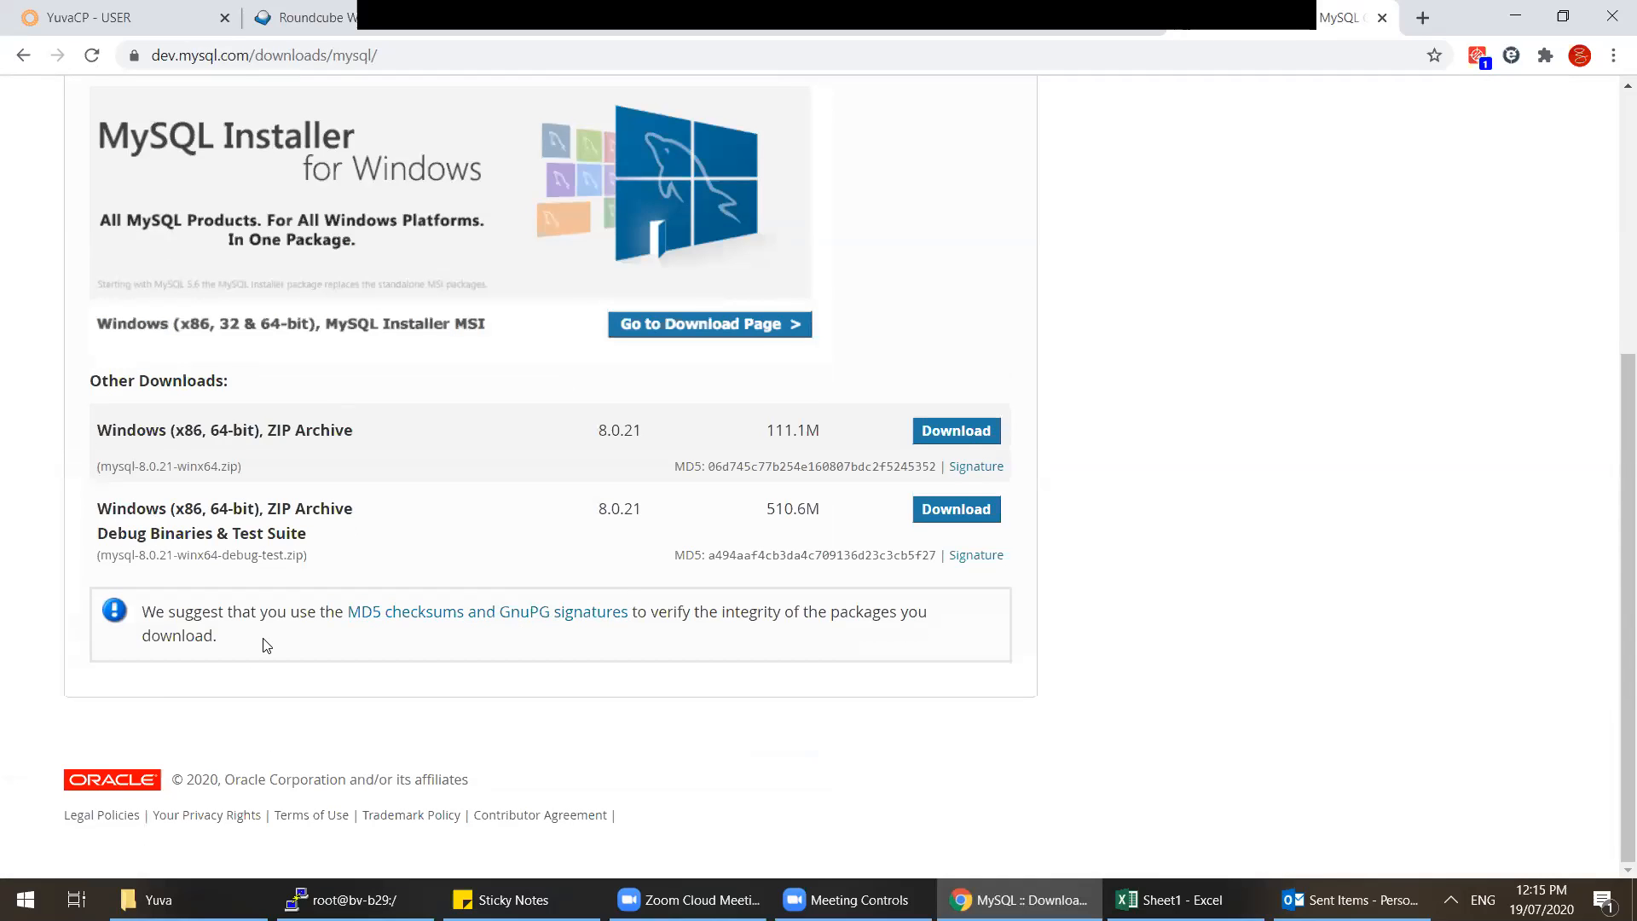
scroll(472, 563, "up", 5)
left_click(355, 418)
left_click(413, 416)
left_click(866, 398)
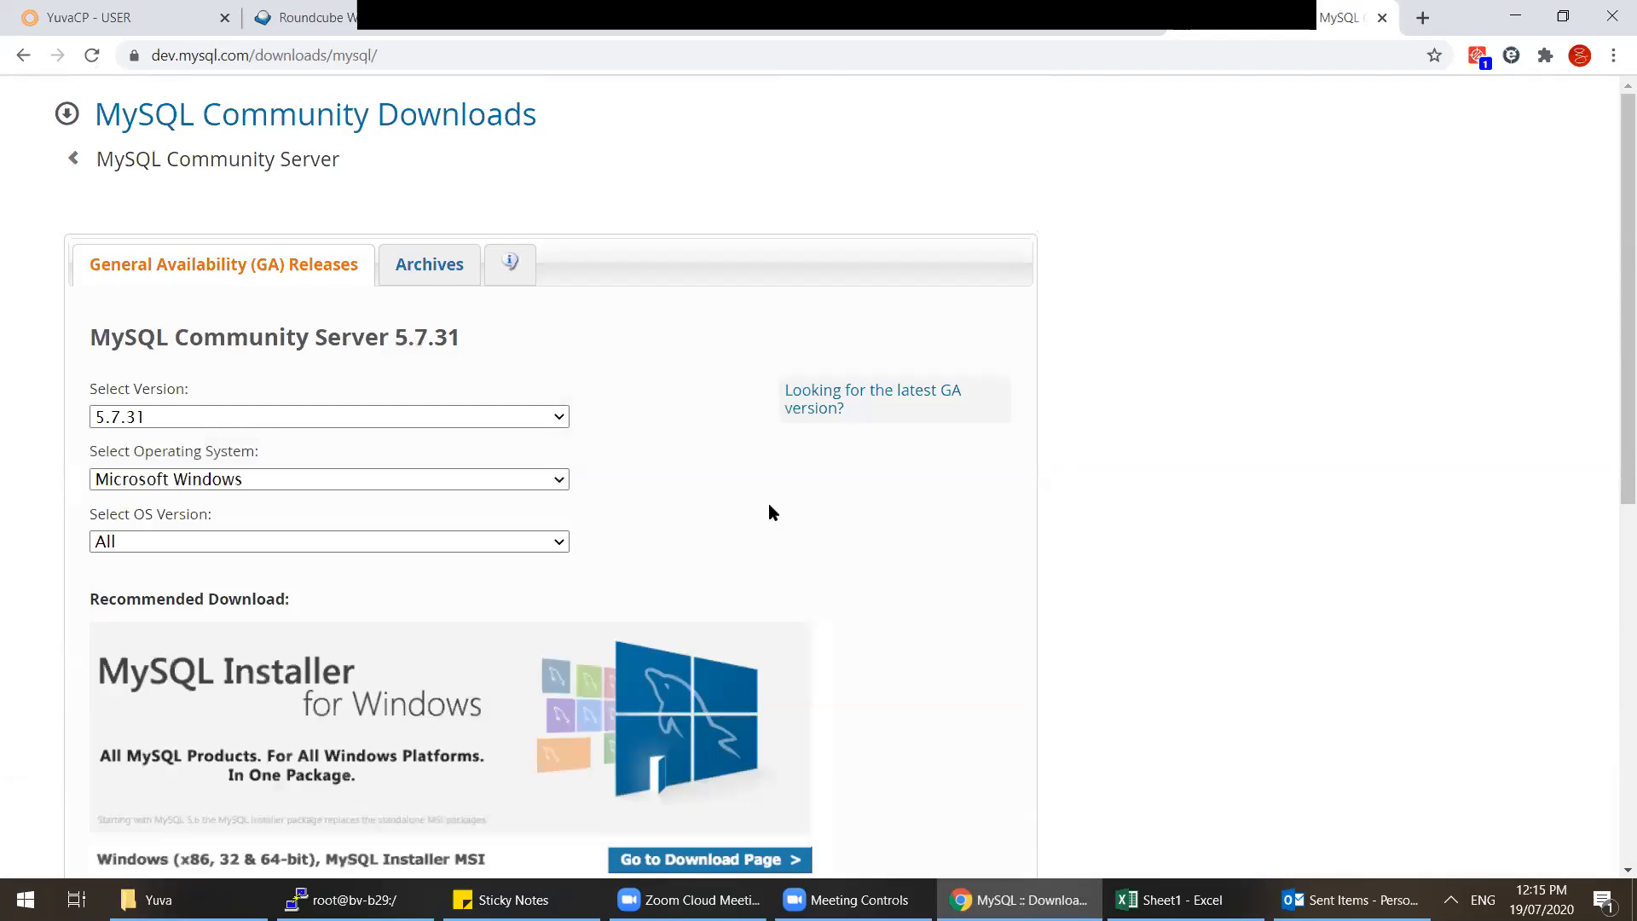
left_click(193, 416)
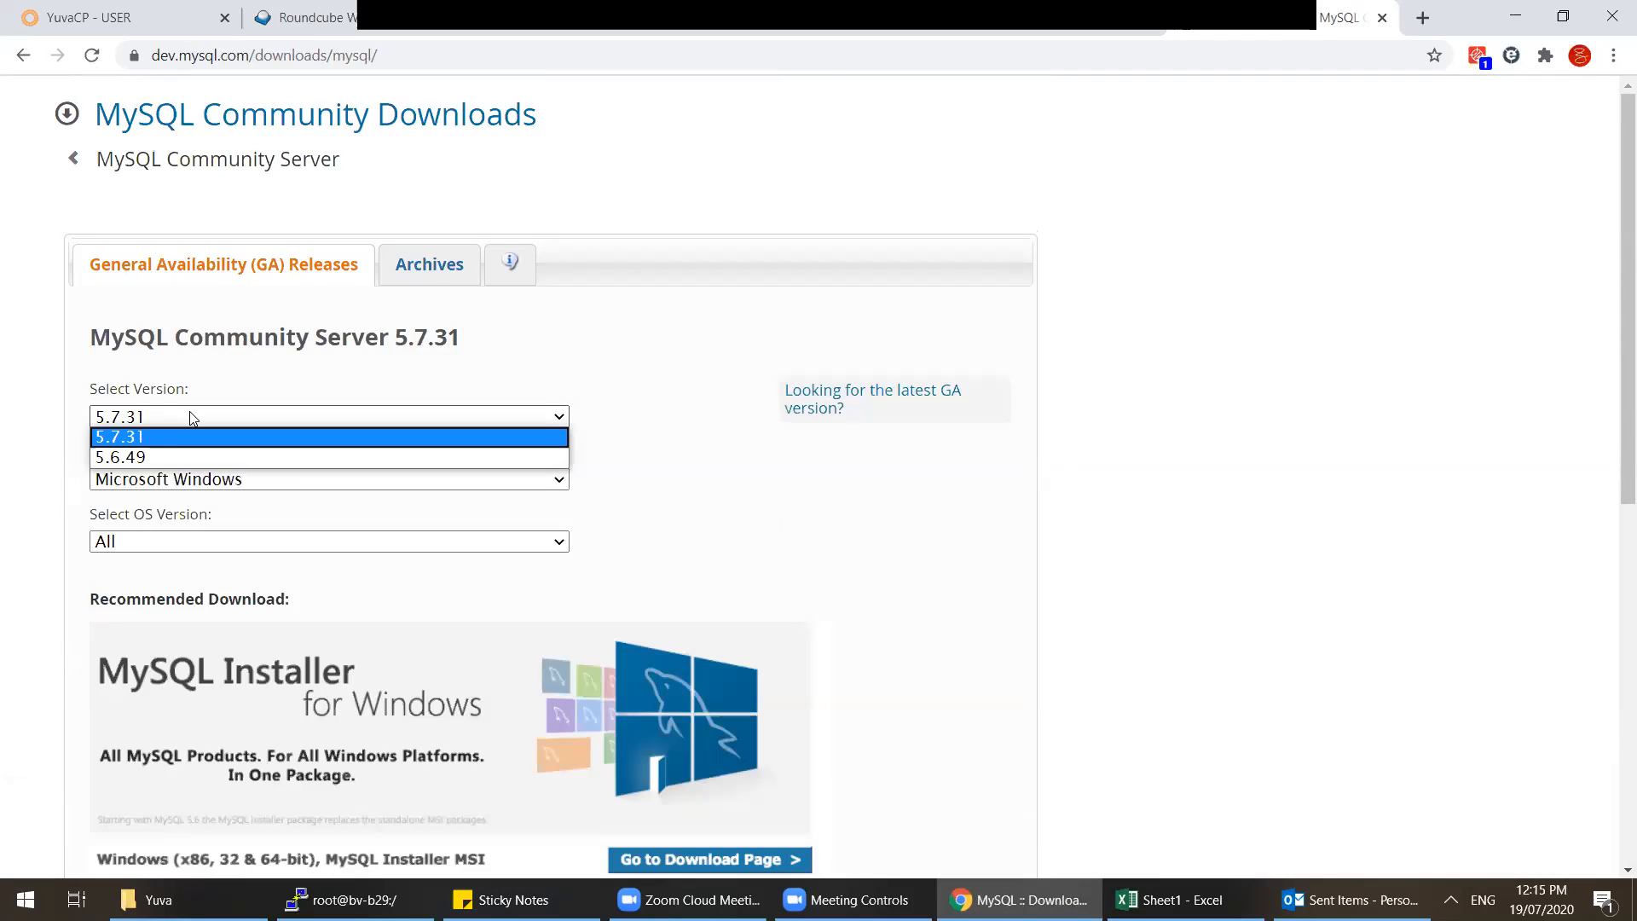
left_click(193, 416)
scroll(726, 465, "down", 6)
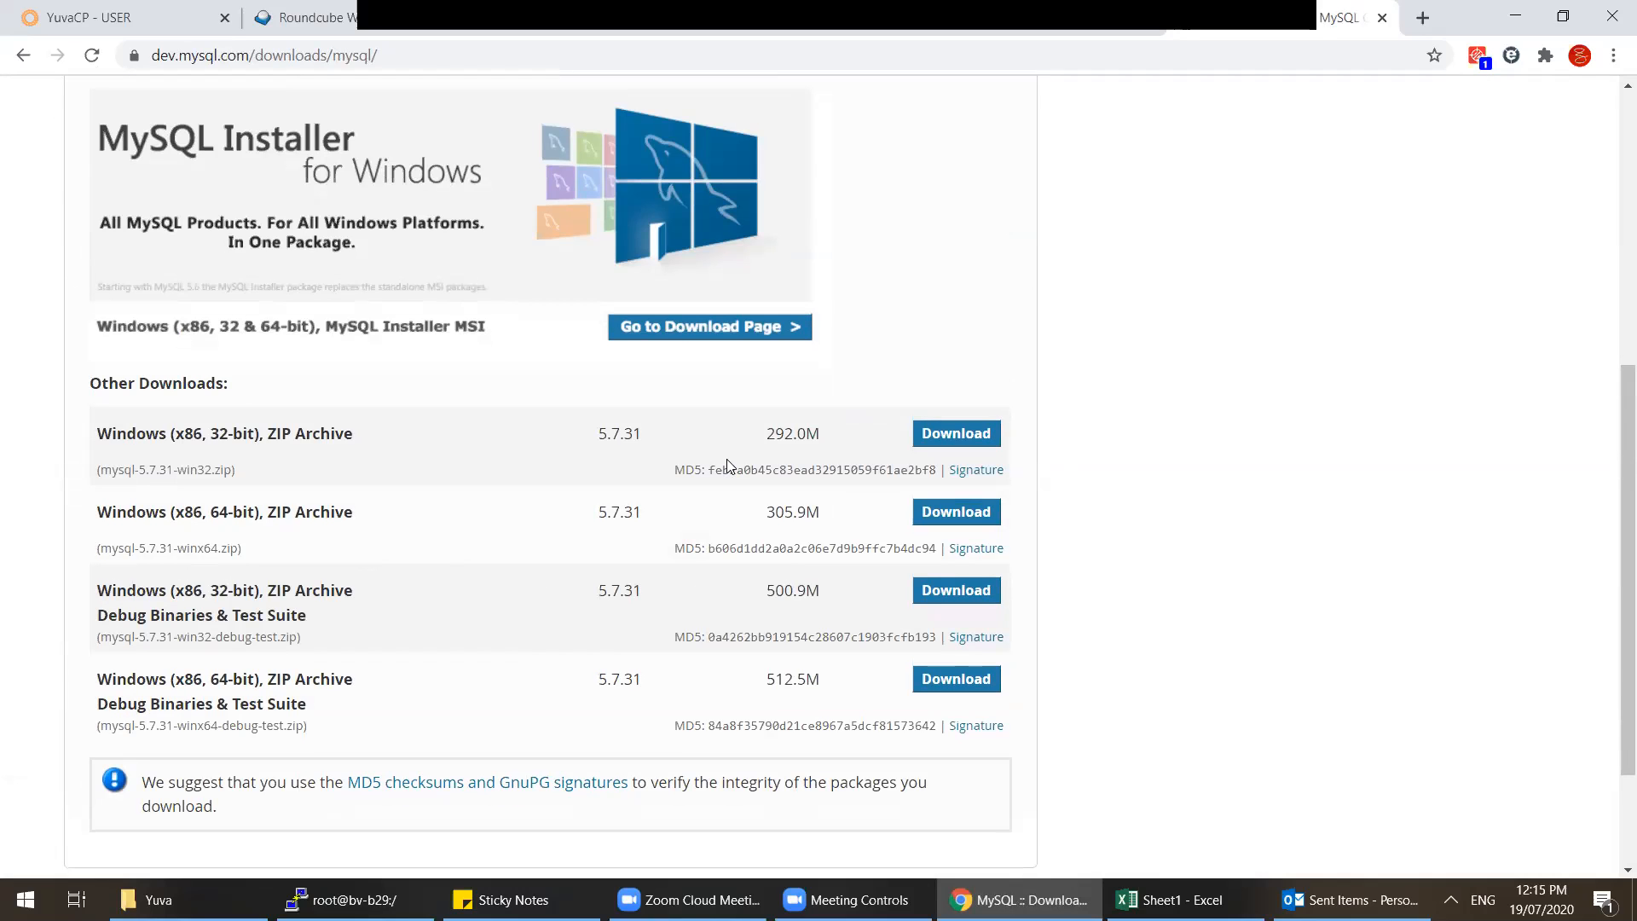
scroll(728, 465, "down", 2)
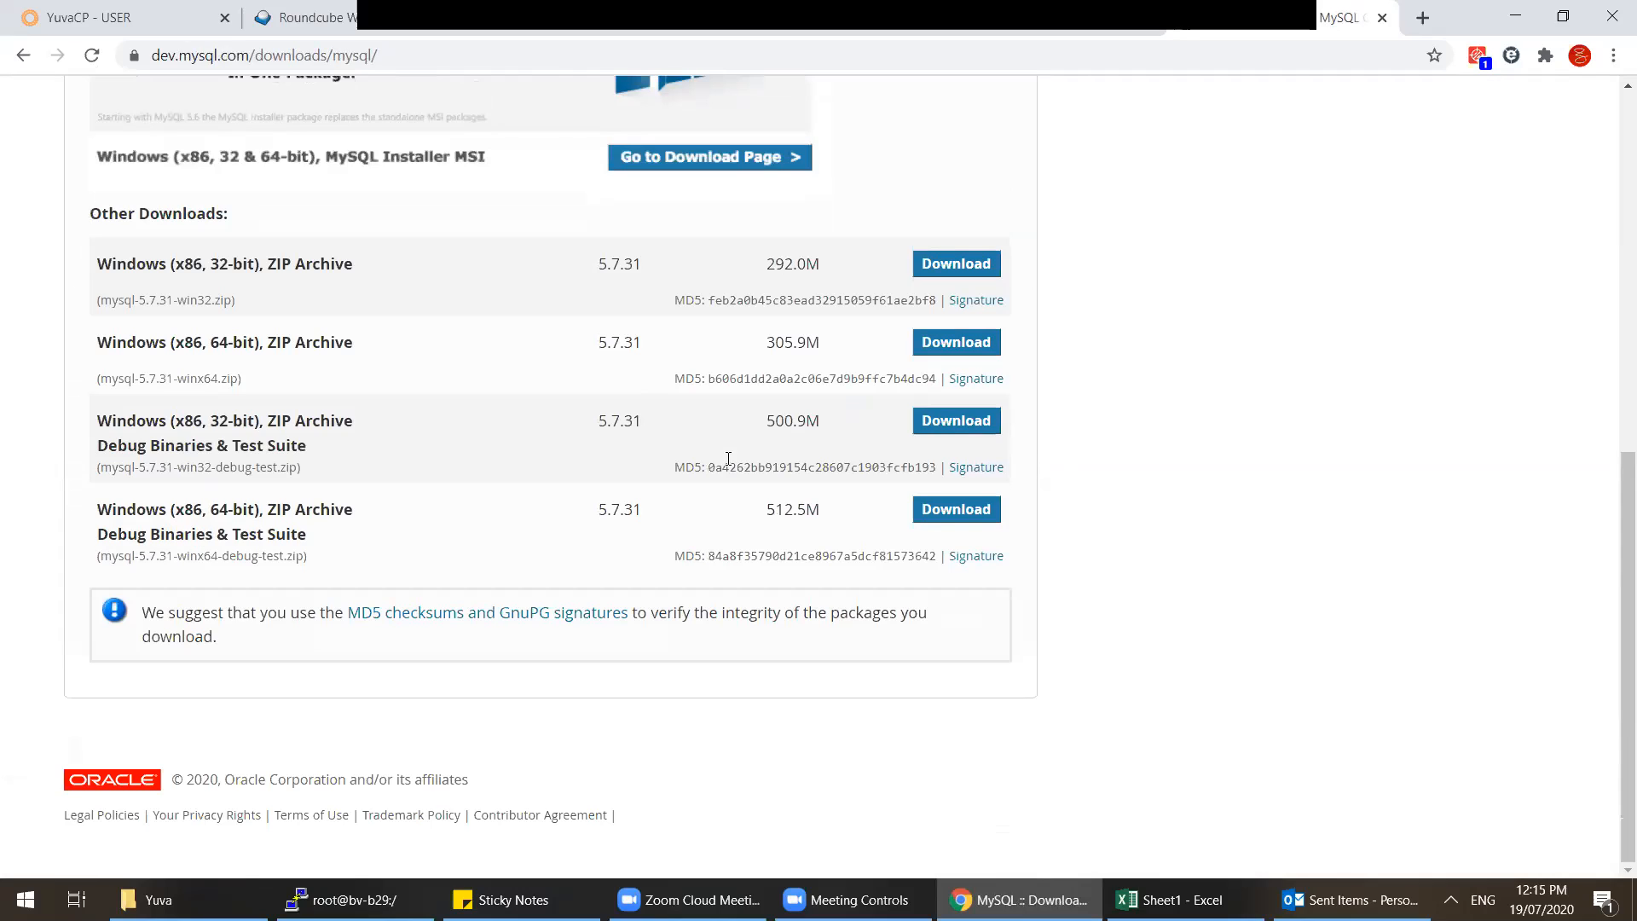
left_click(350, 900)
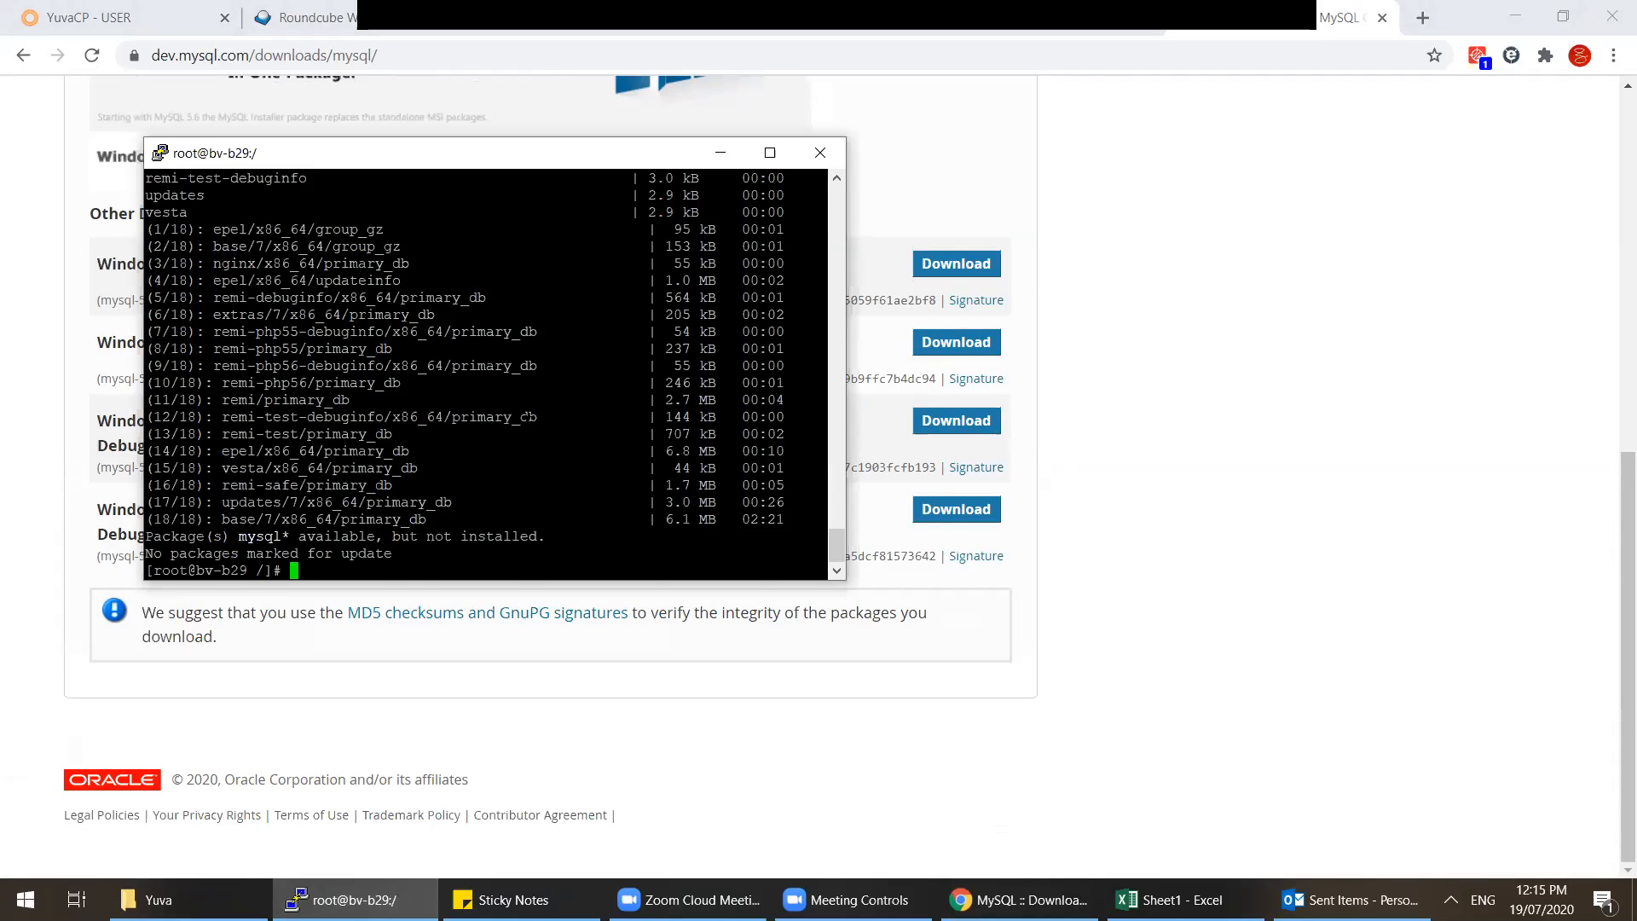
Step: Run the 'yum upgrade mysql*' check and confirm no packages are marked for update
scroll(486, 374, "up", 15)
scroll(486, 374, "down", 8)
scroll(486, 374, "up", 4)
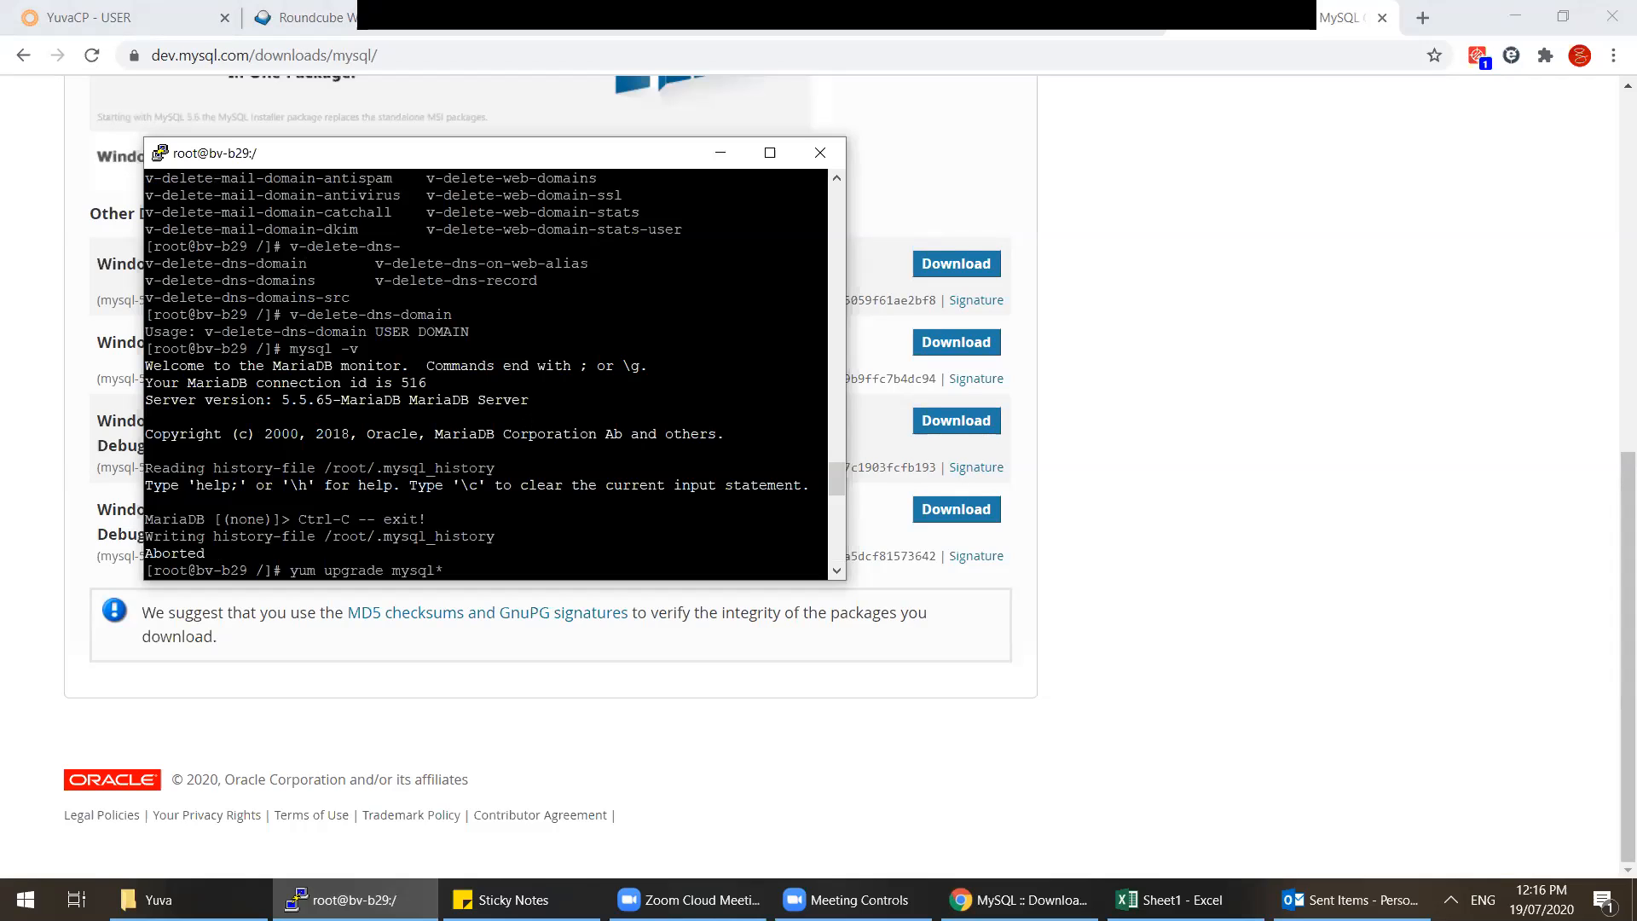
scroll(486, 375, "down", 4)
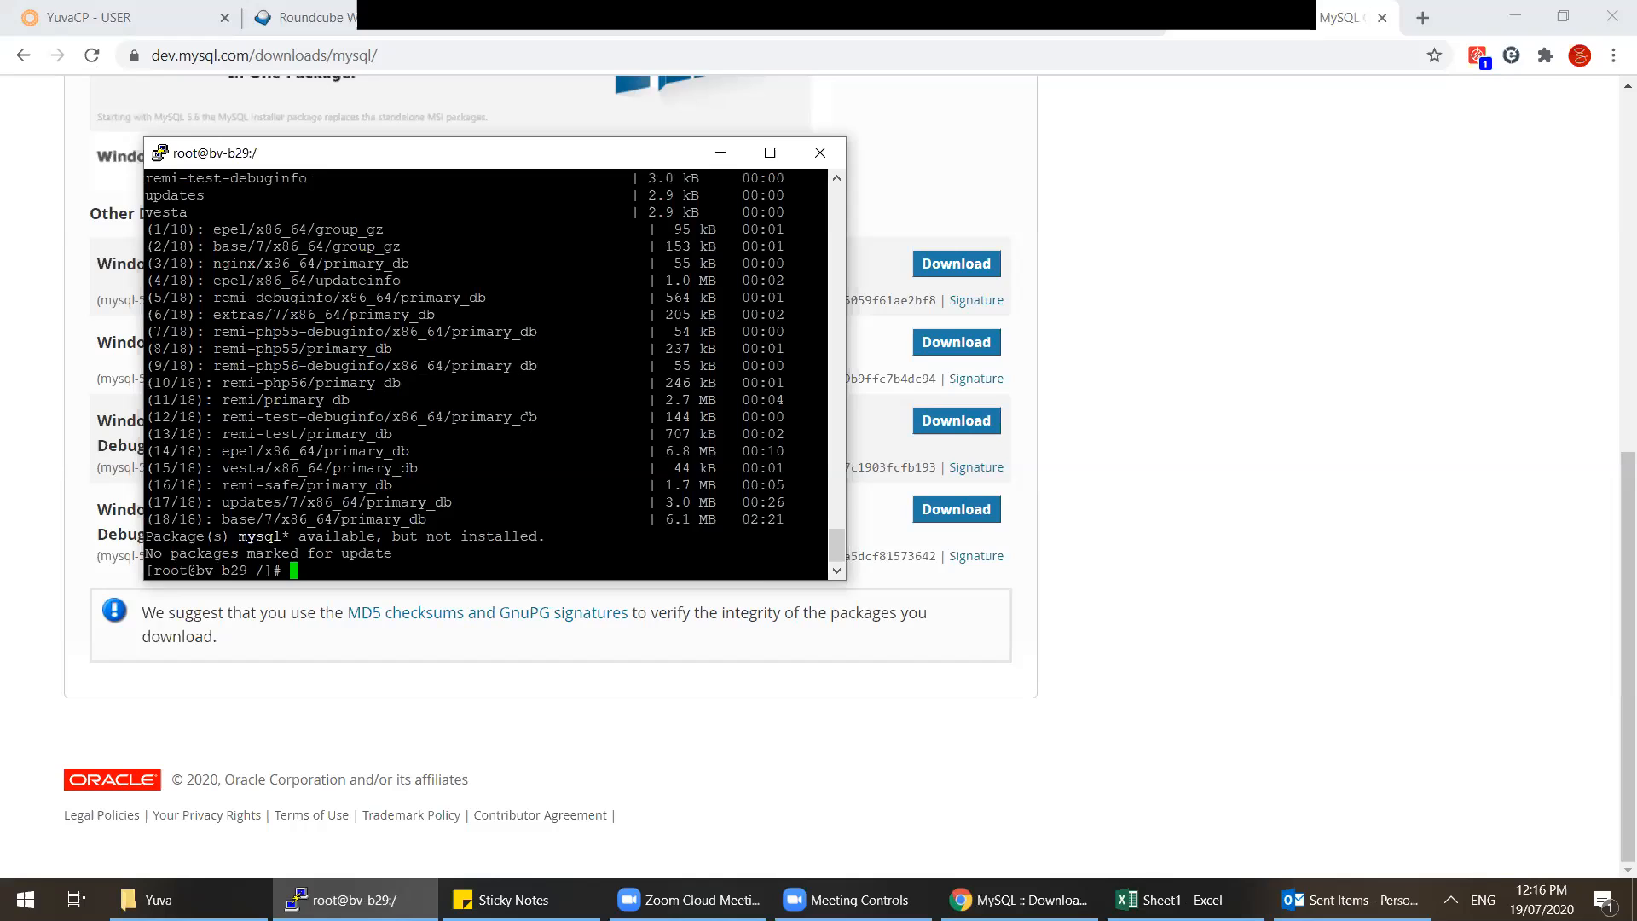
scroll(487, 375, "up", 3)
scroll(487, 375, "up", 4)
scroll(486, 376, "down", 12)
scroll(486, 375, "up", 10)
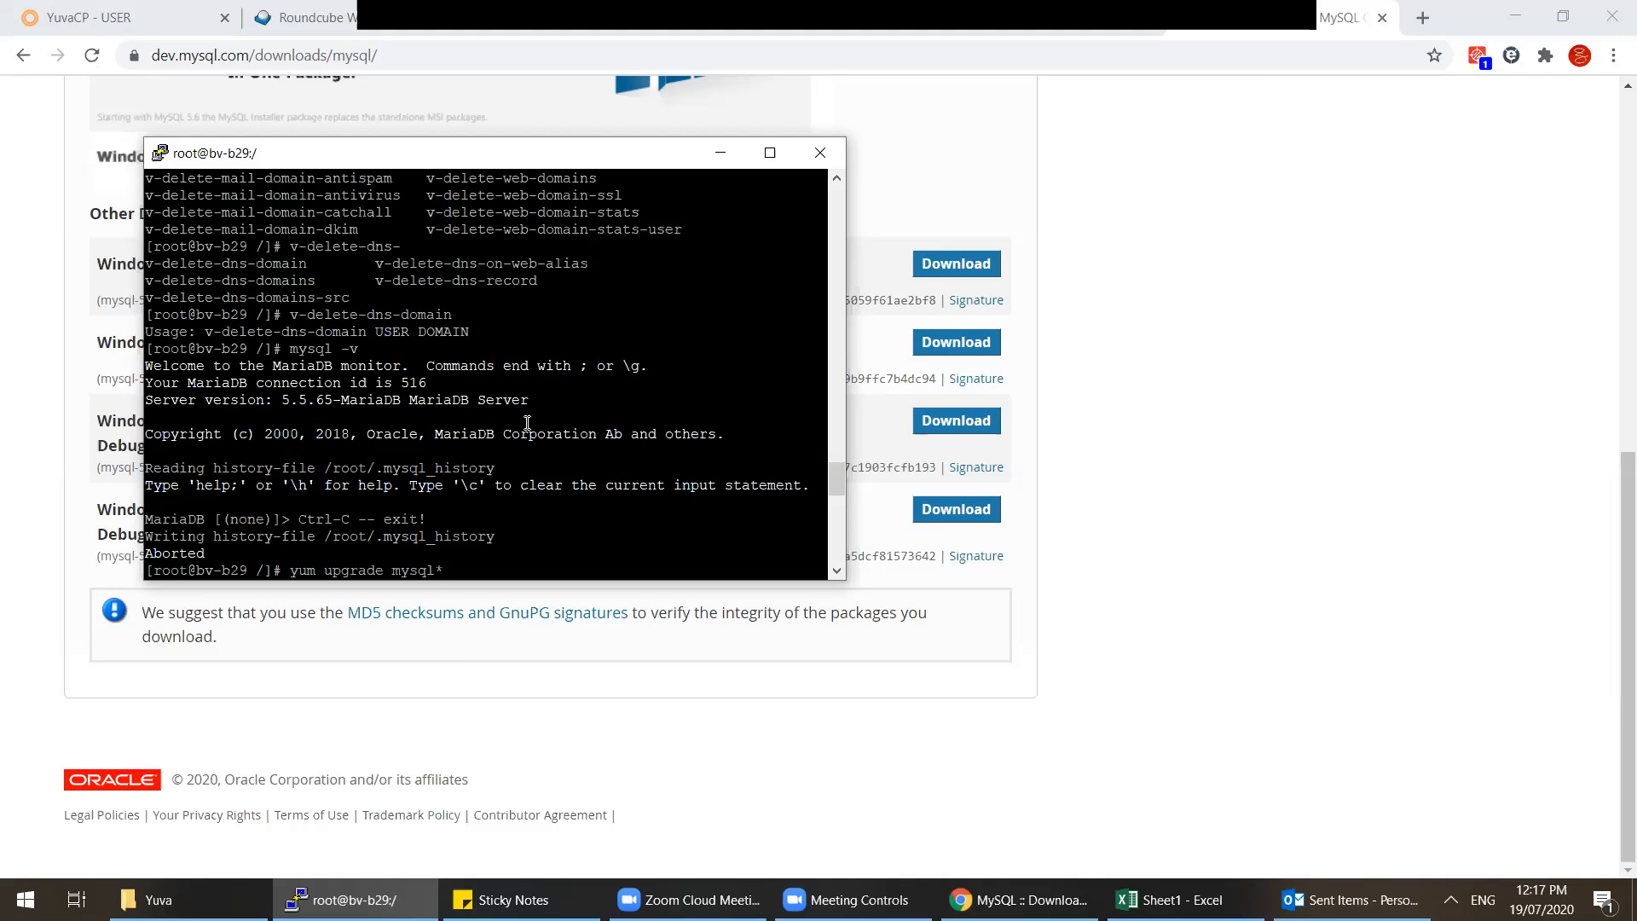
key("Return")
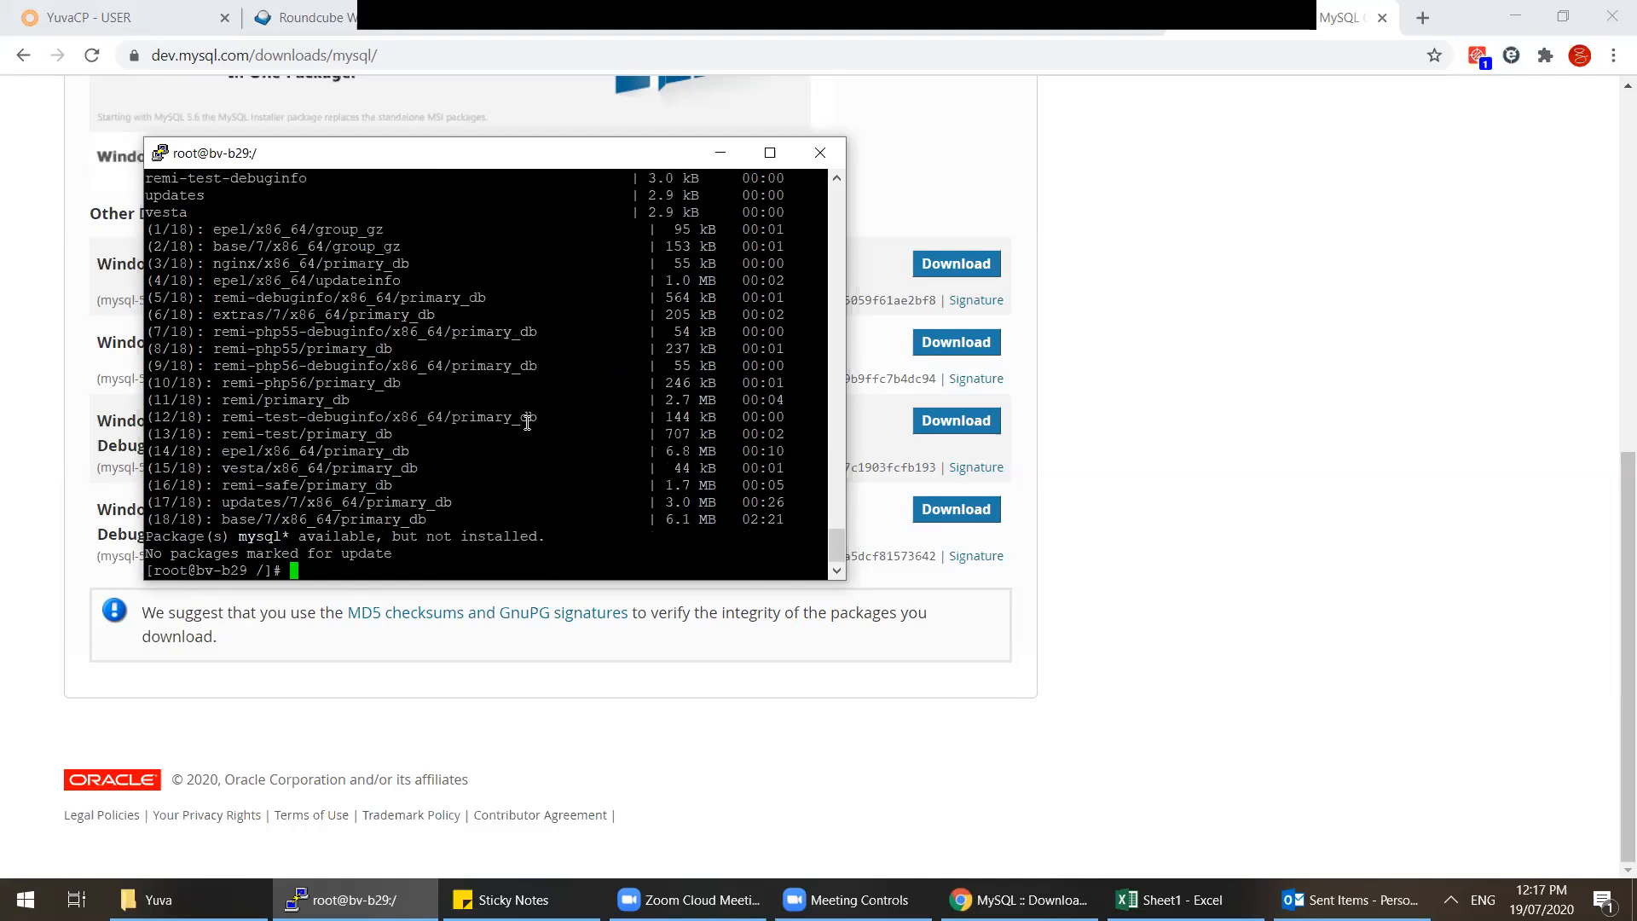
scroll(527, 423, "up", 15)
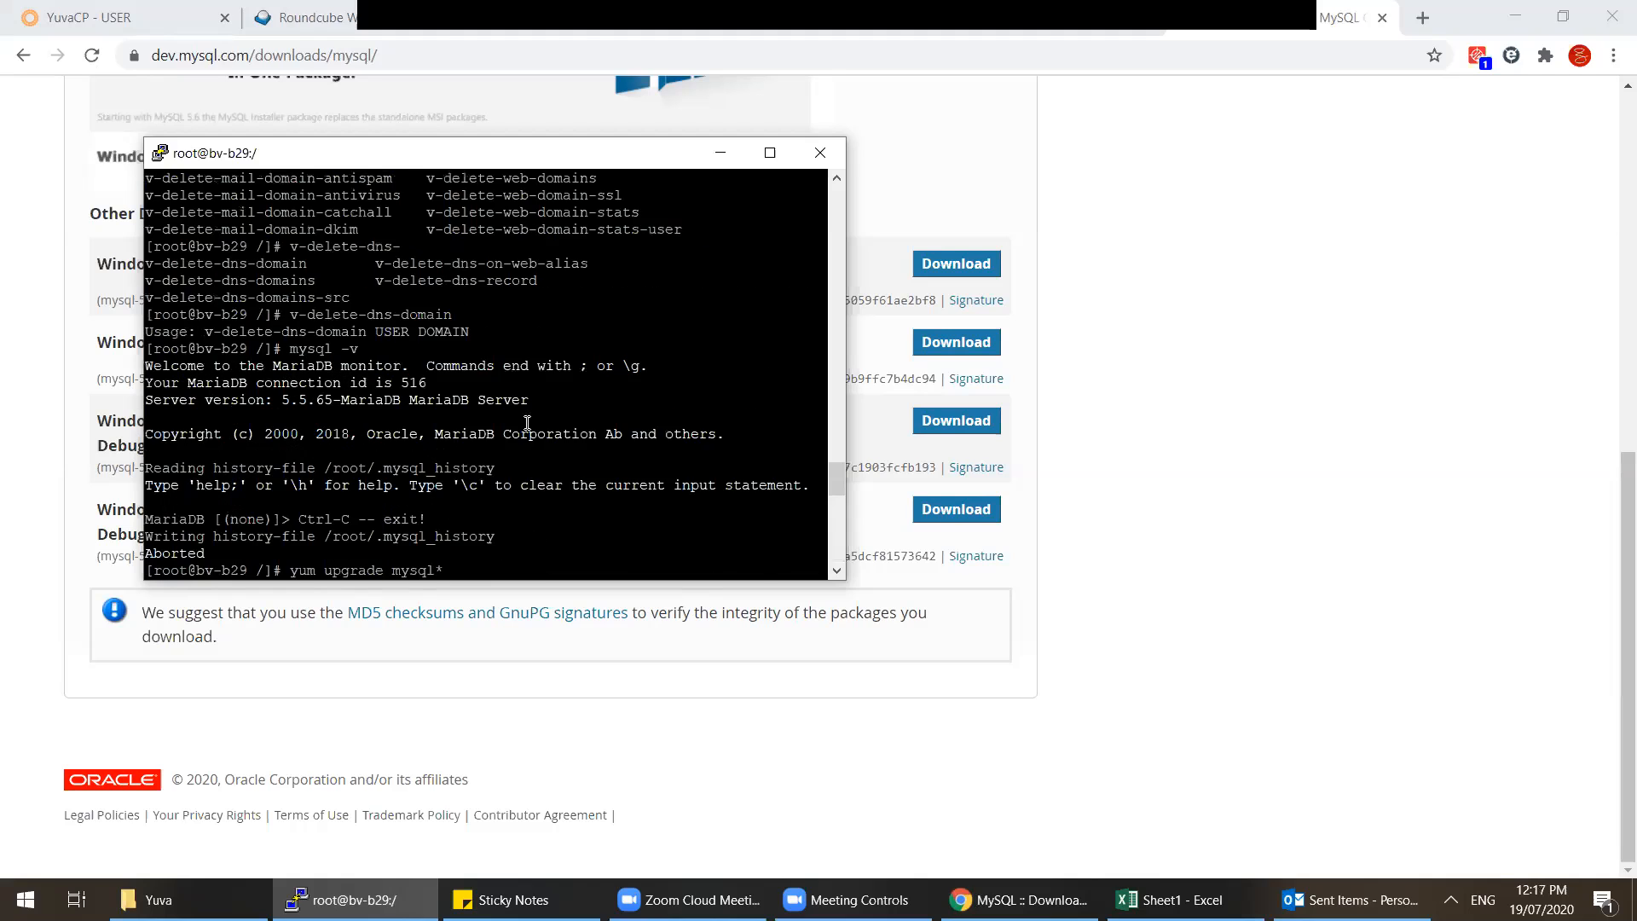
scroll(527, 423, "down", 15)
Step: Type 'yum install docker' at a fresh root prompt
key("Return")
key("Return")
key("Return")
key("Return")
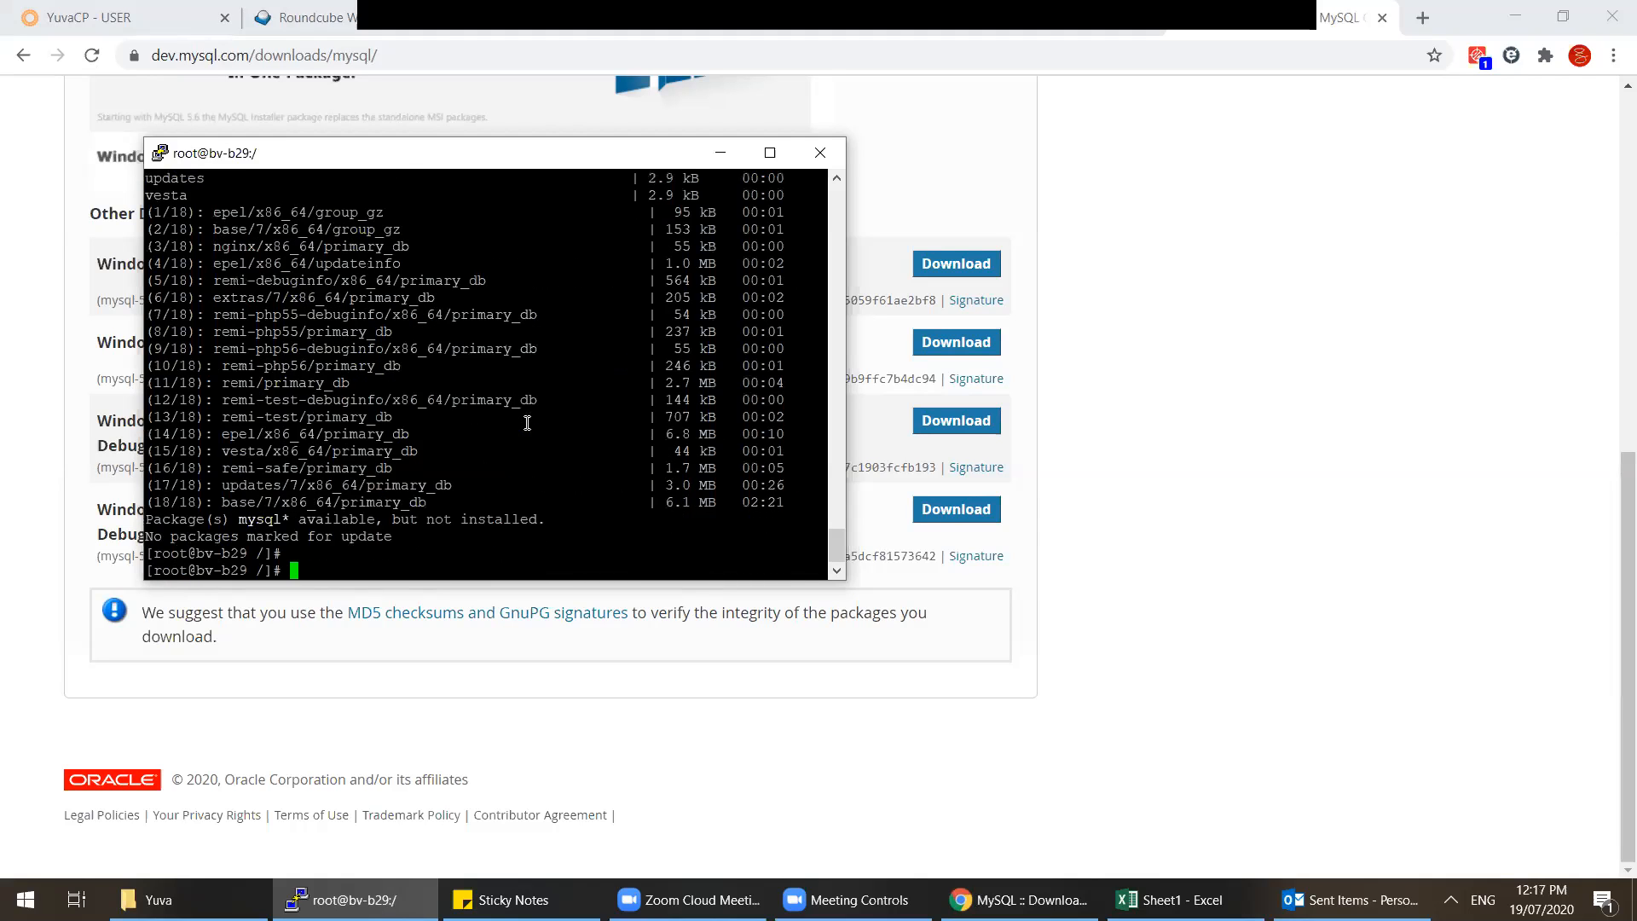
type("exit")
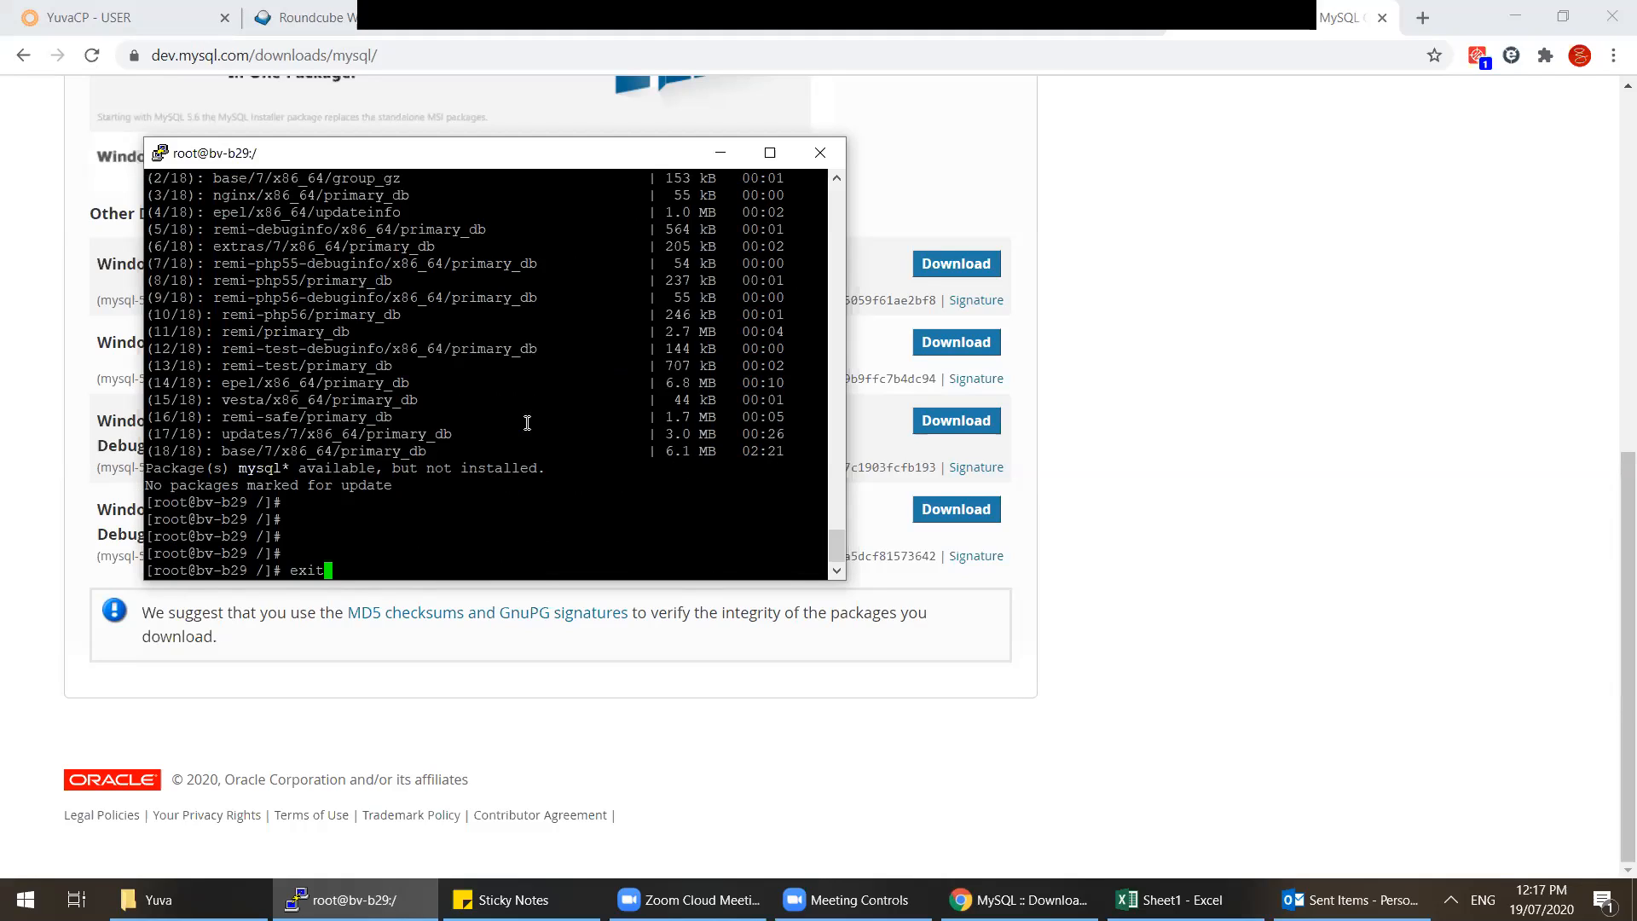
key("BackSpace")
key("BackSpace")
key("BackSpace")
key("BackSpace")
type("yum install docker")
Step: Run 'yum install docker', review the 32-dependency 27 M transaction, and decline it with N
key("Return")
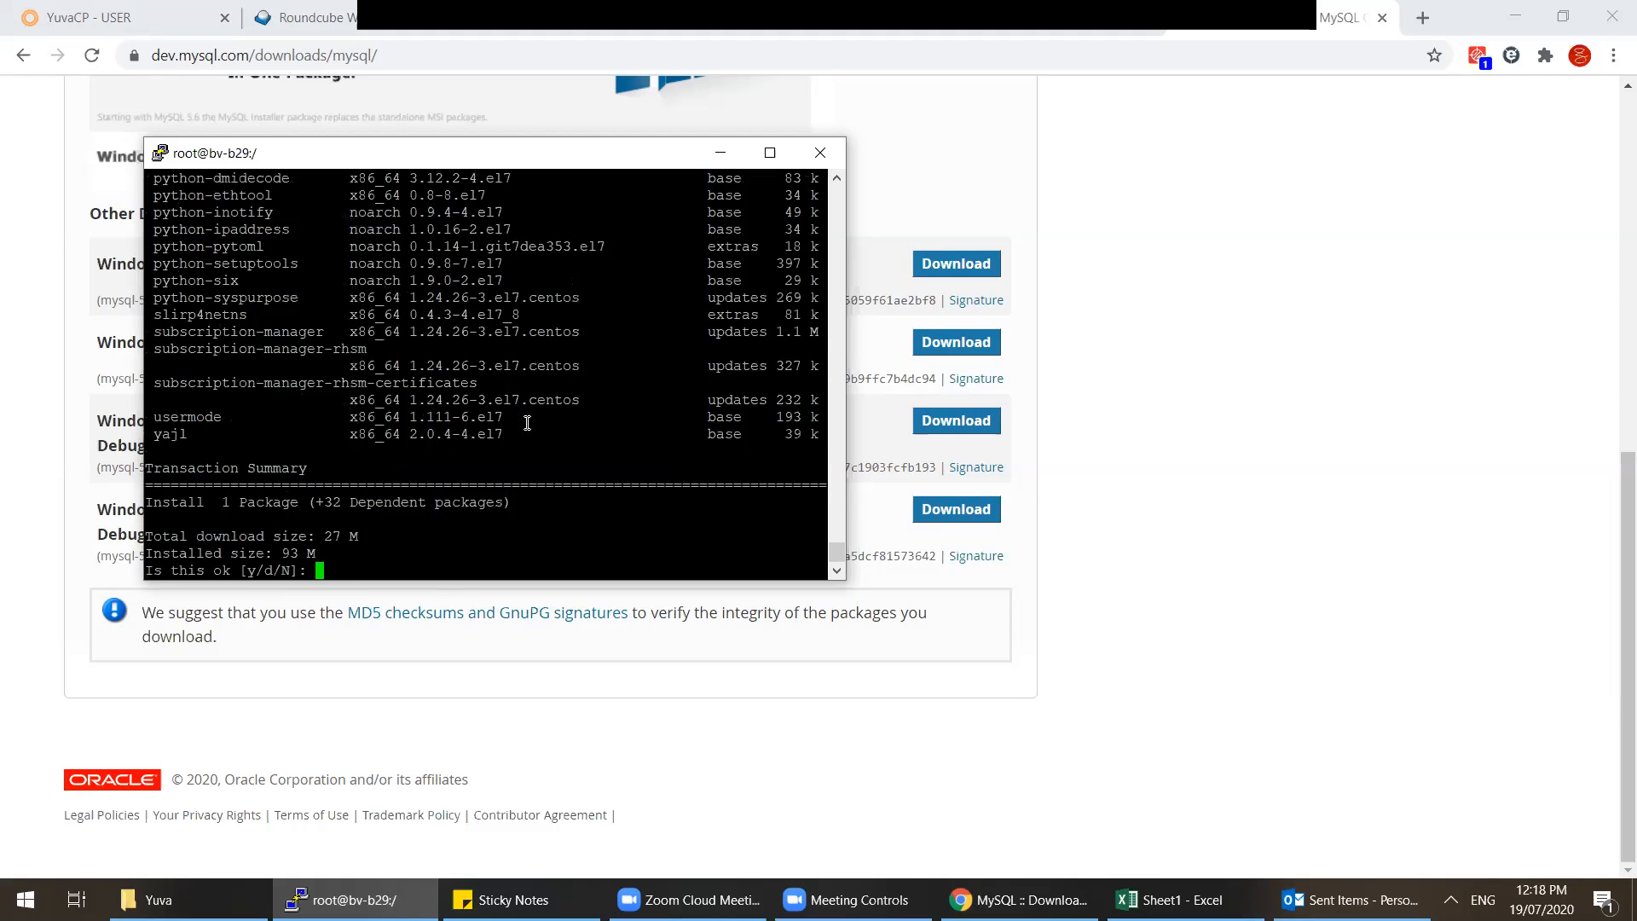
scroll(527, 423, "up", 10)
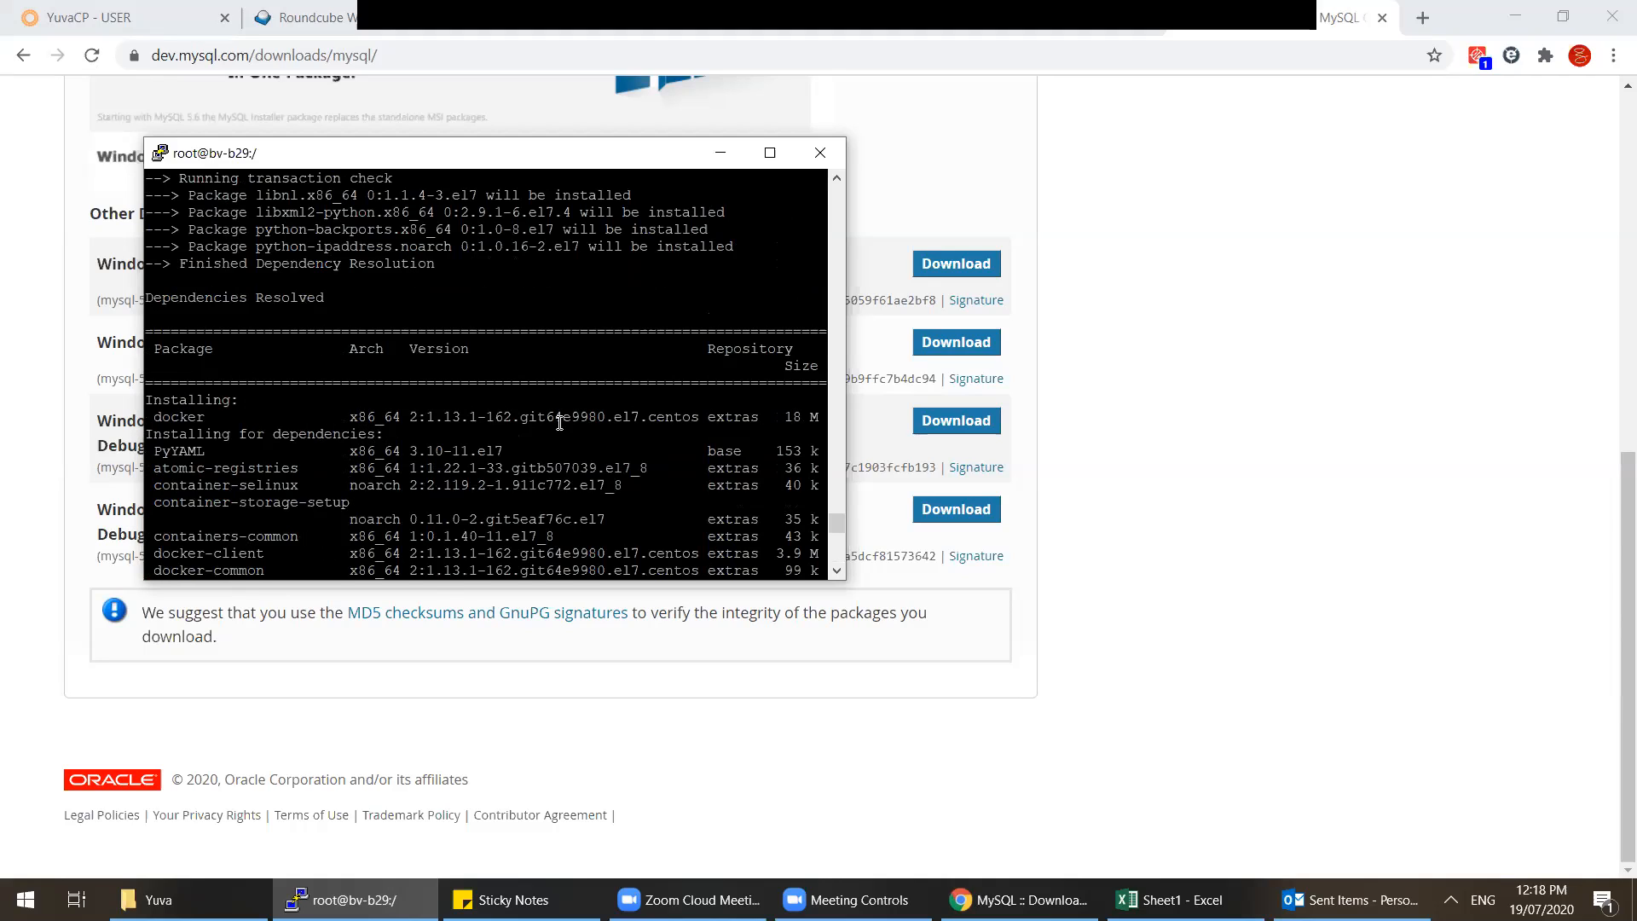
left_click_drag(700, 414, 353, 416)
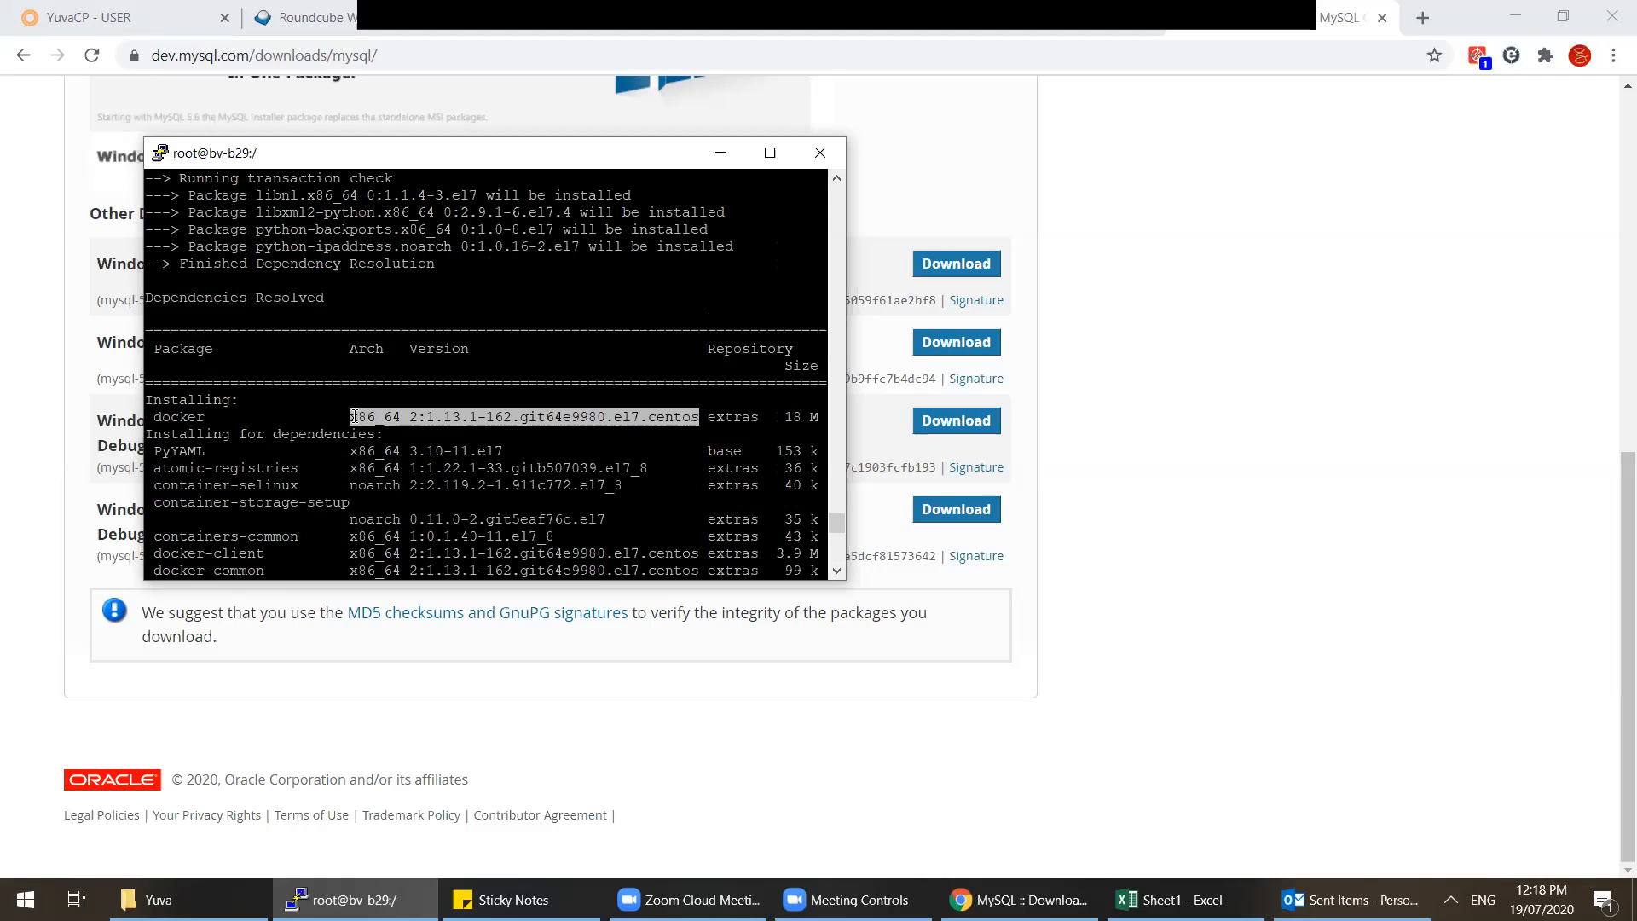
scroll(333, 431, "down", 4)
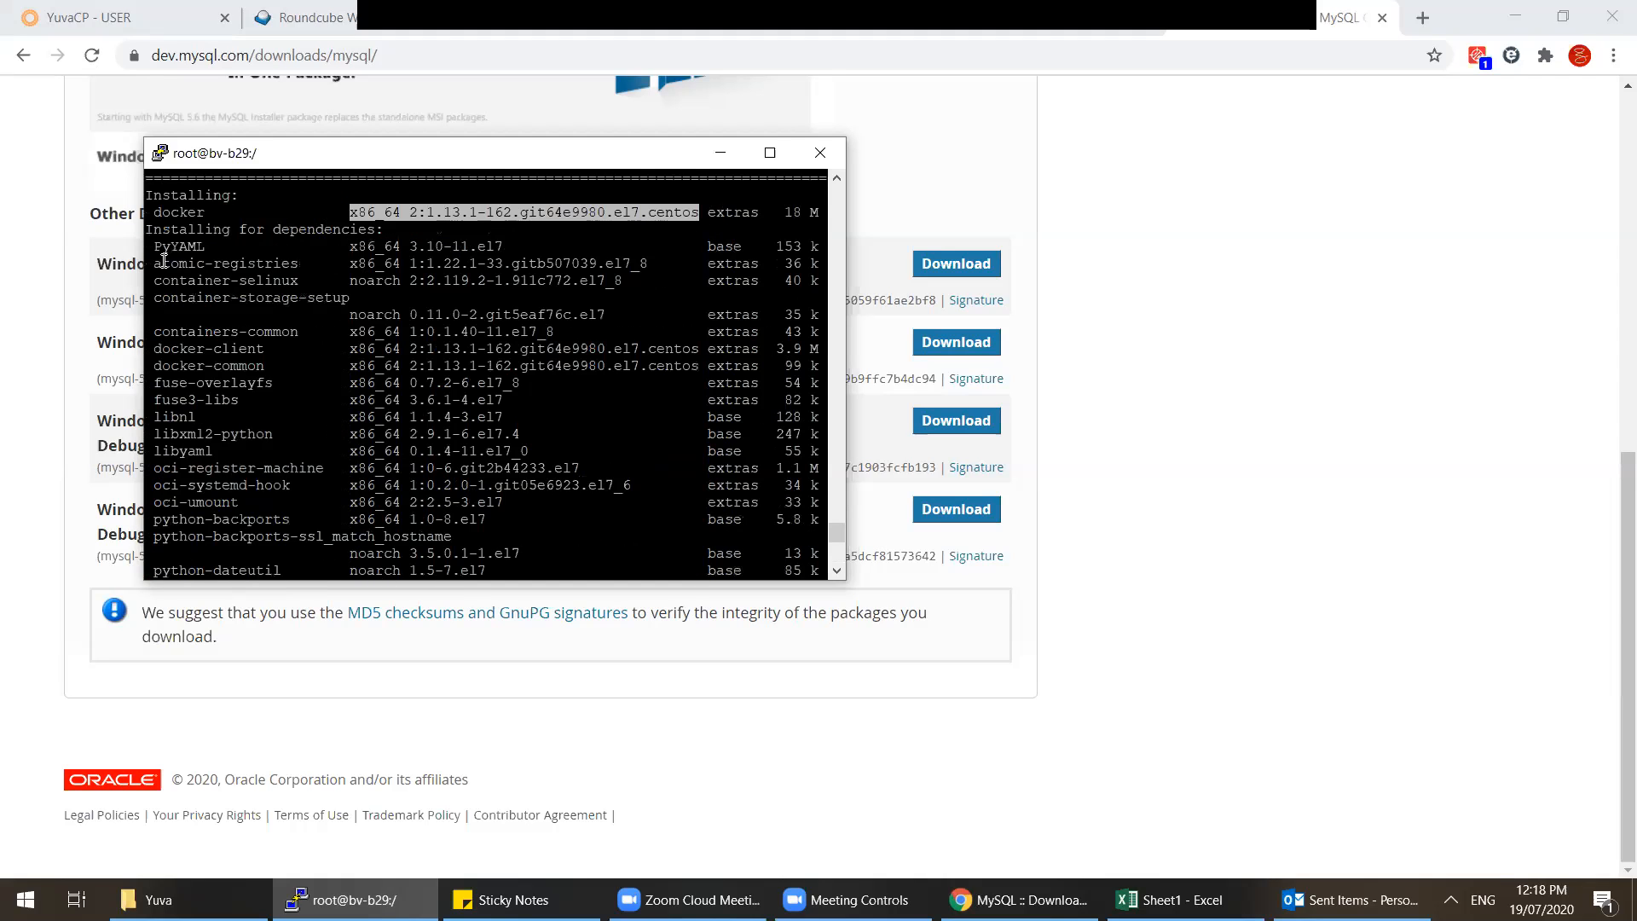
scroll(380, 414, "down", 8)
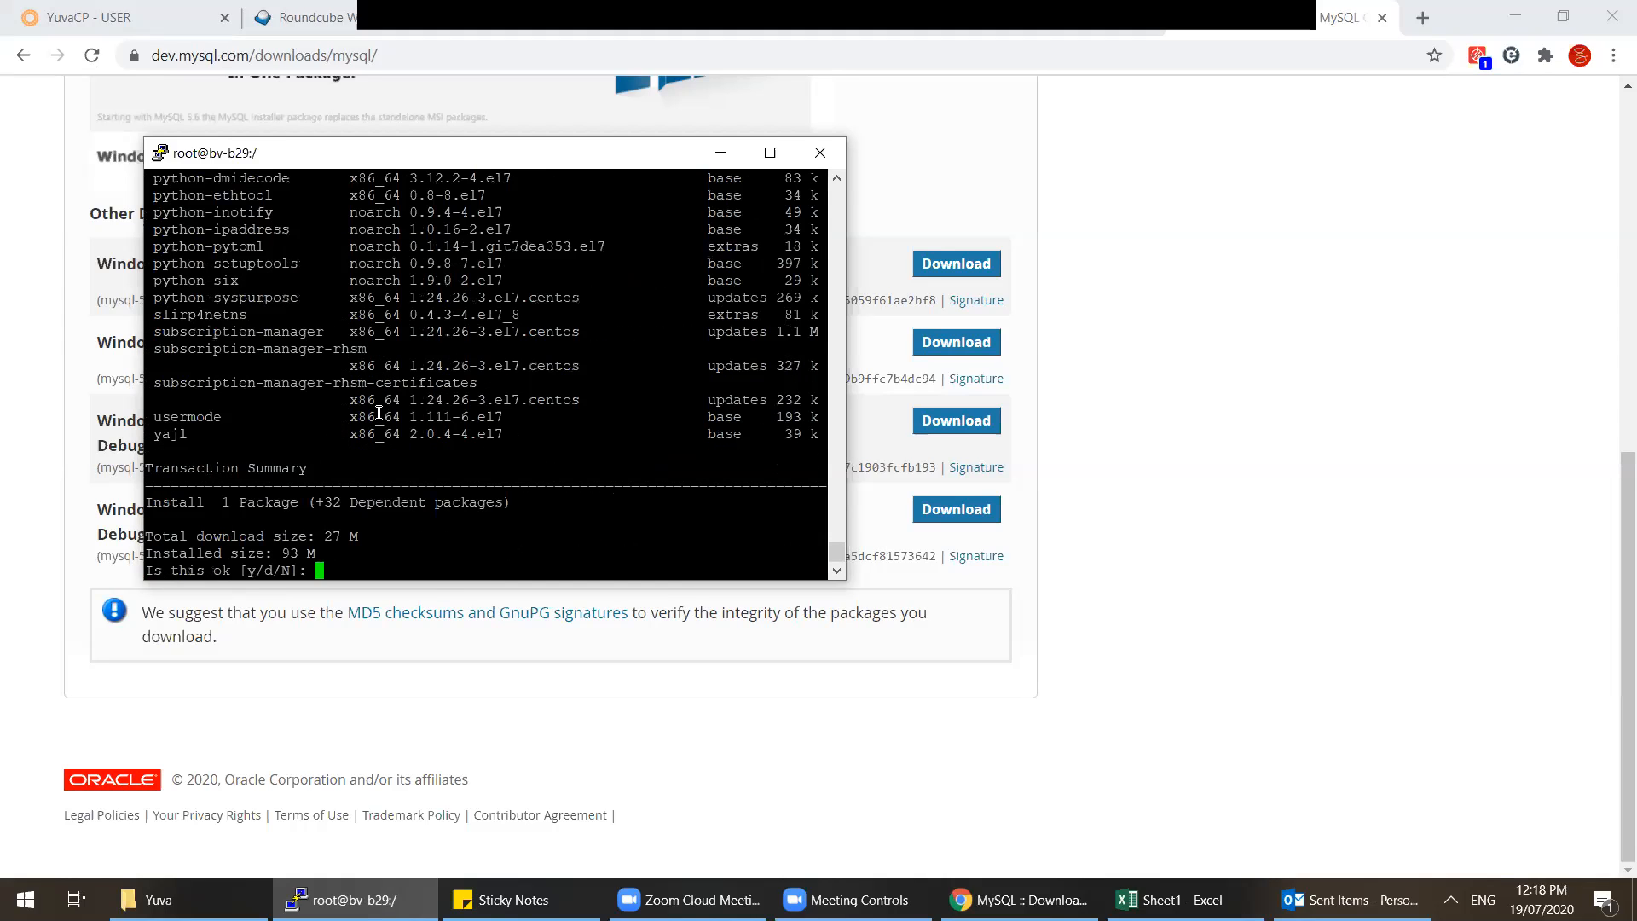
type("N")
key("Return")
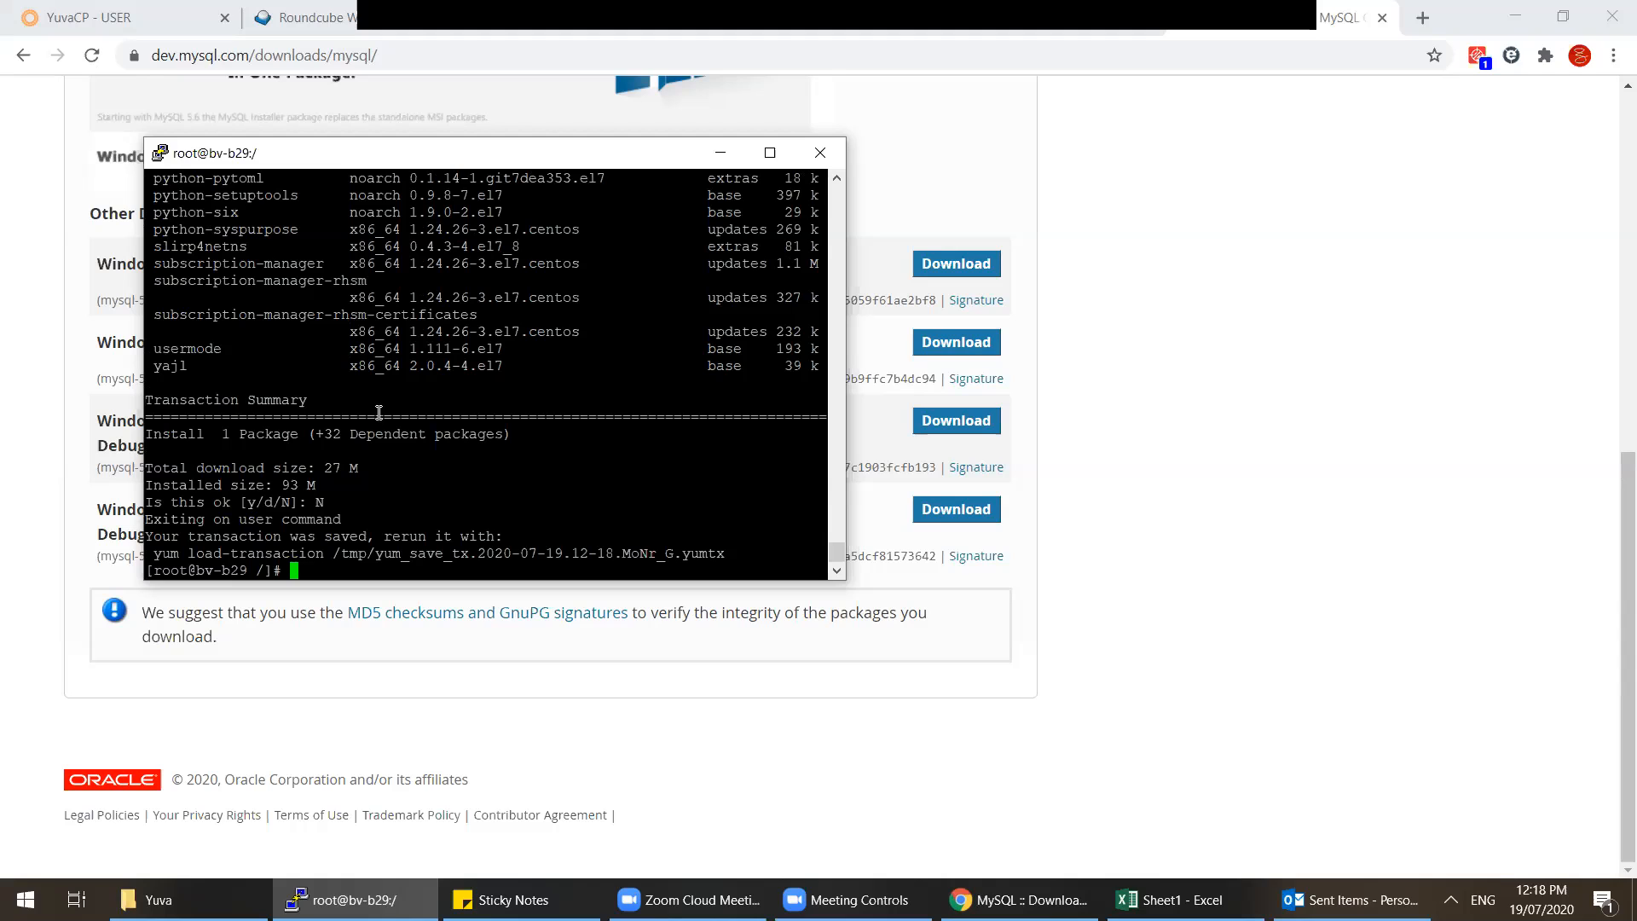
left_click(159, 900)
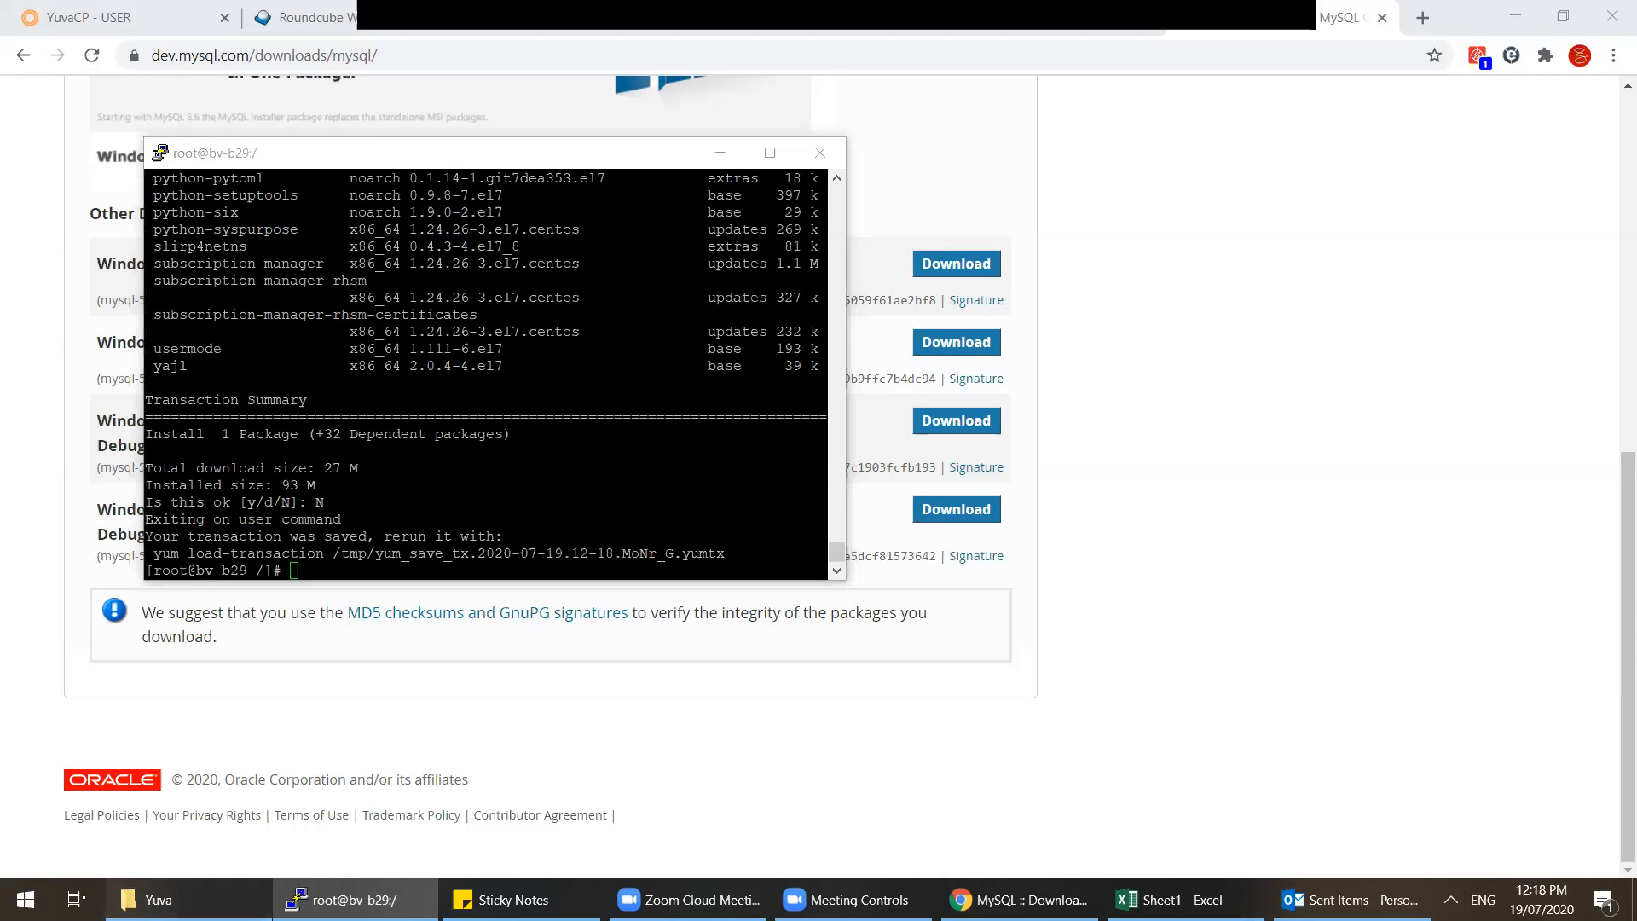
Step: Close the Yuva folder window and the Roundcube mail tab
key("alt+F4")
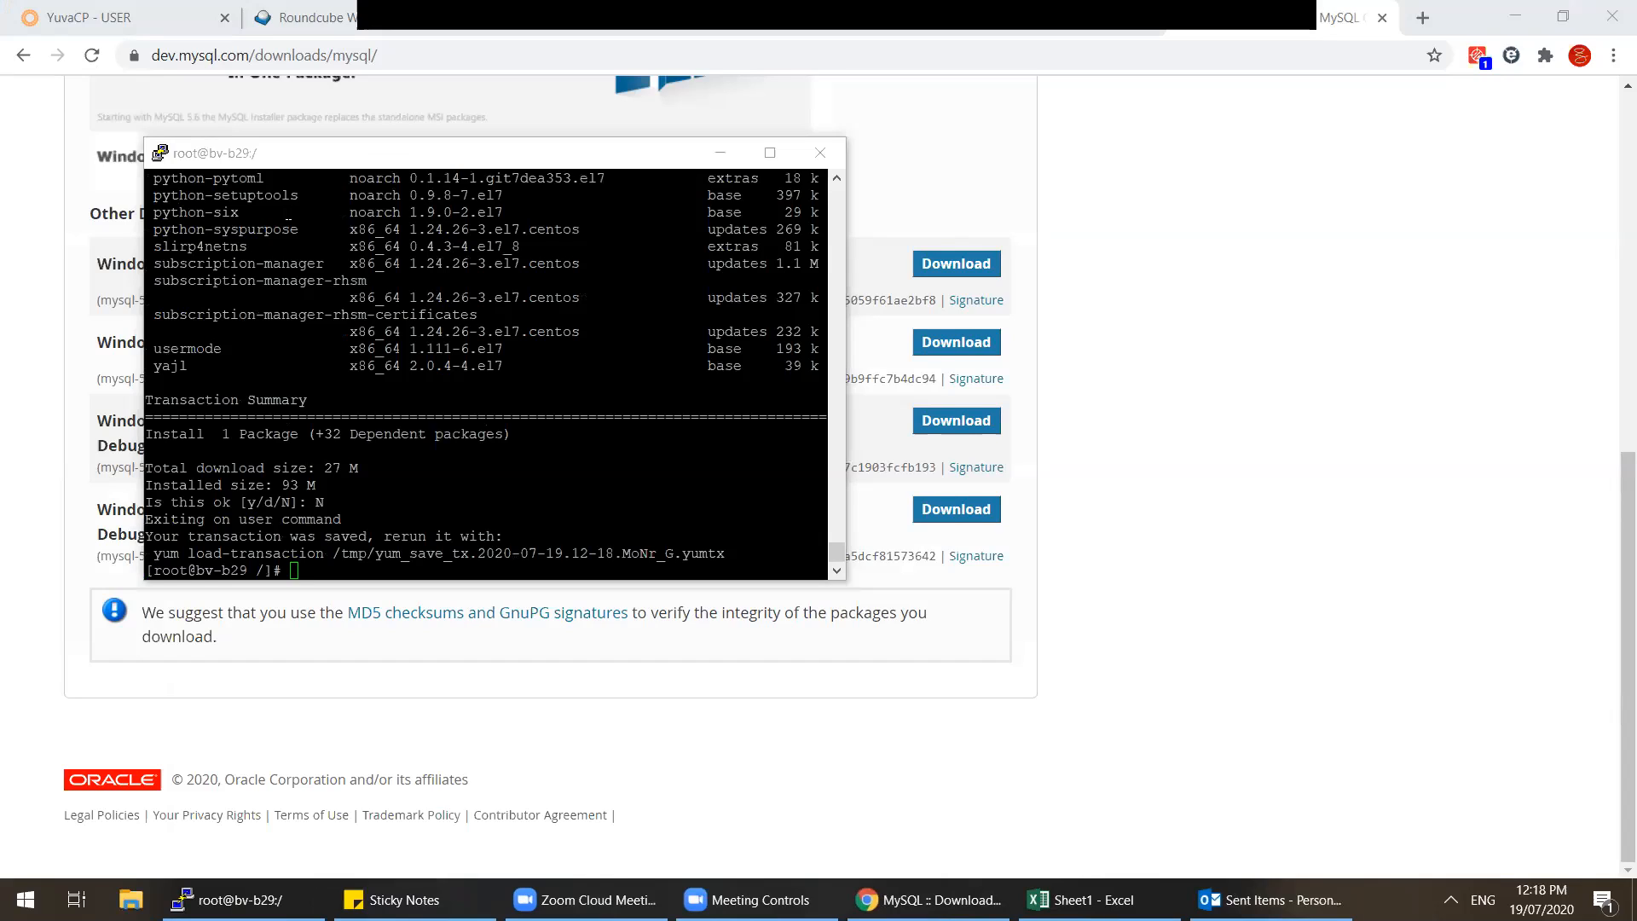
left_click(438, 15)
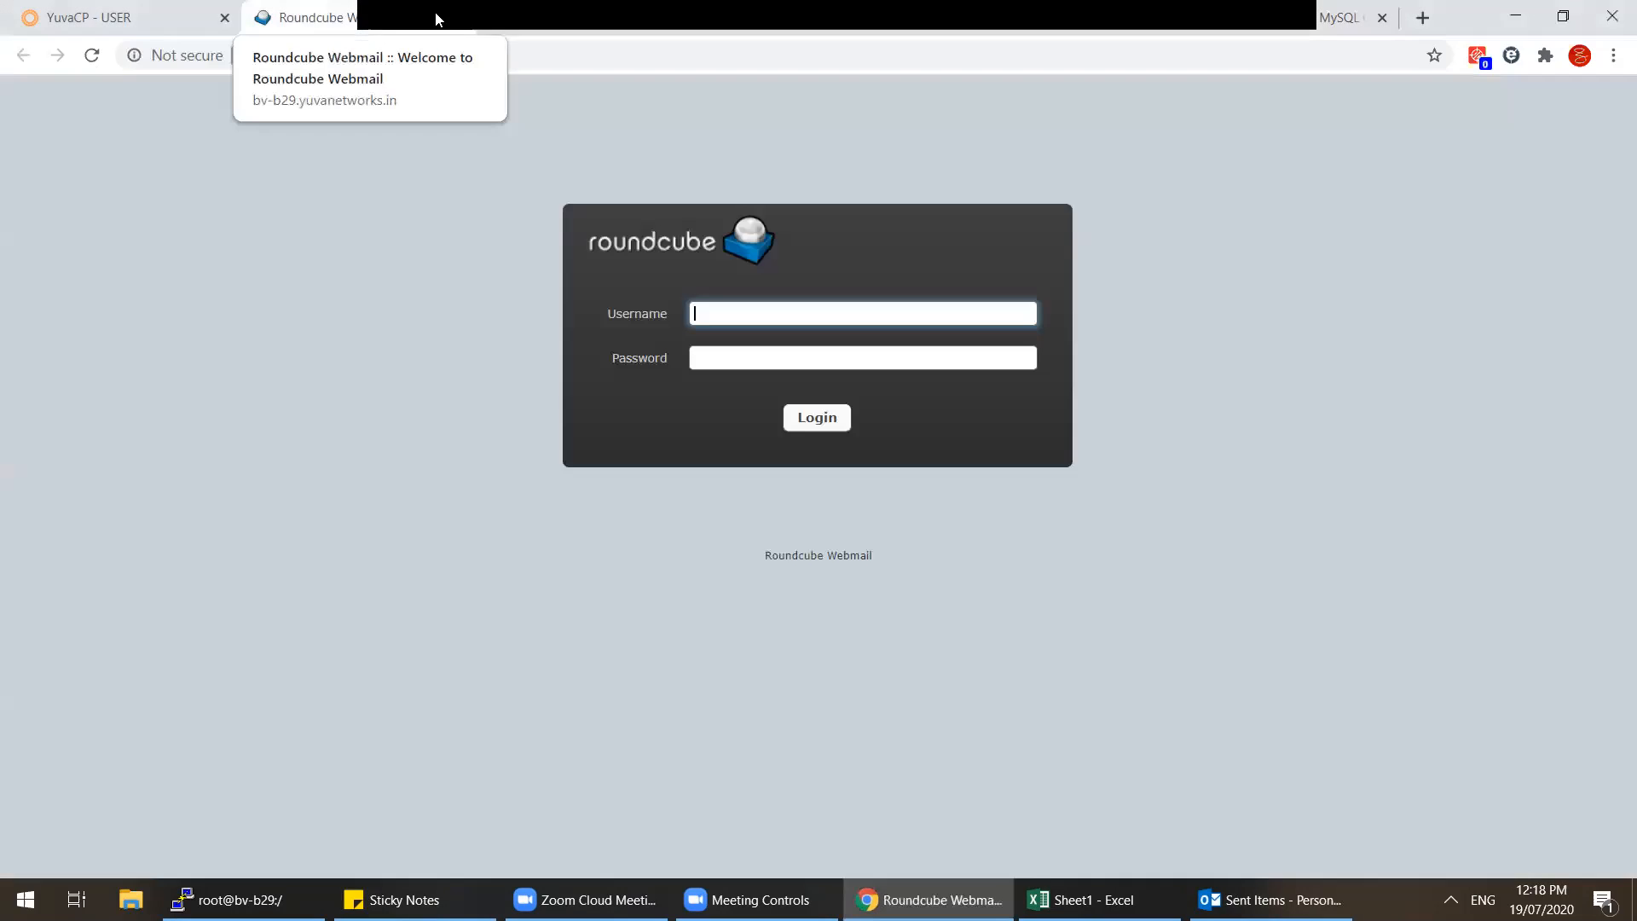
left_click(456, 18)
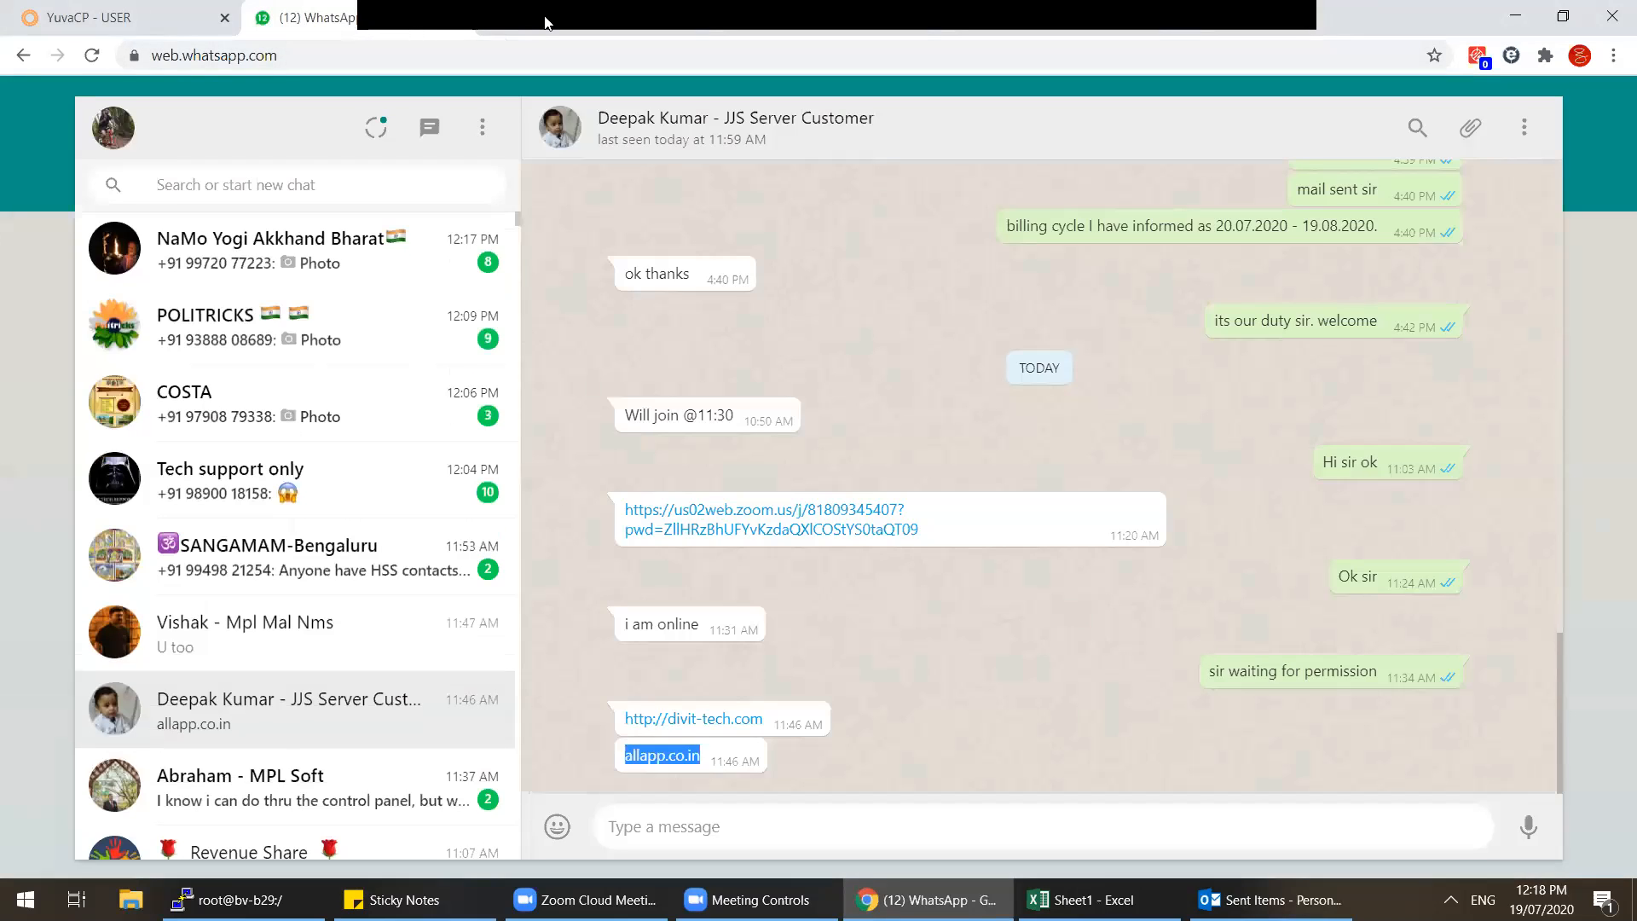
left_click(412, 627)
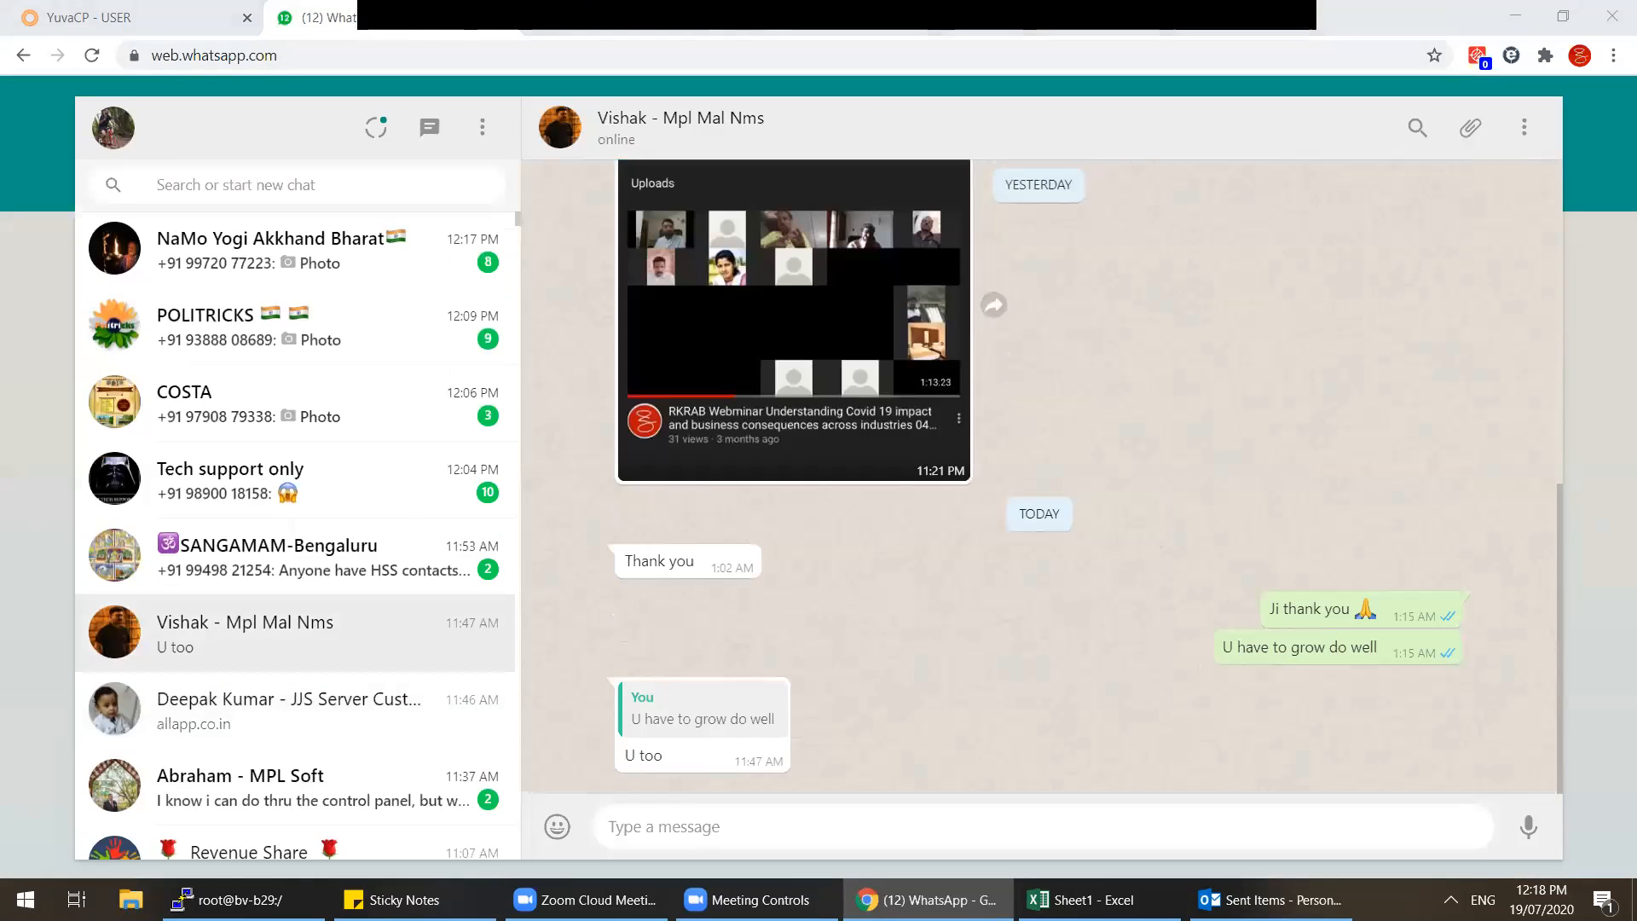
Step: Close the DNS lookup tab and re-maximize Chrome on the MariaDB downloads page
left_click(578, 21)
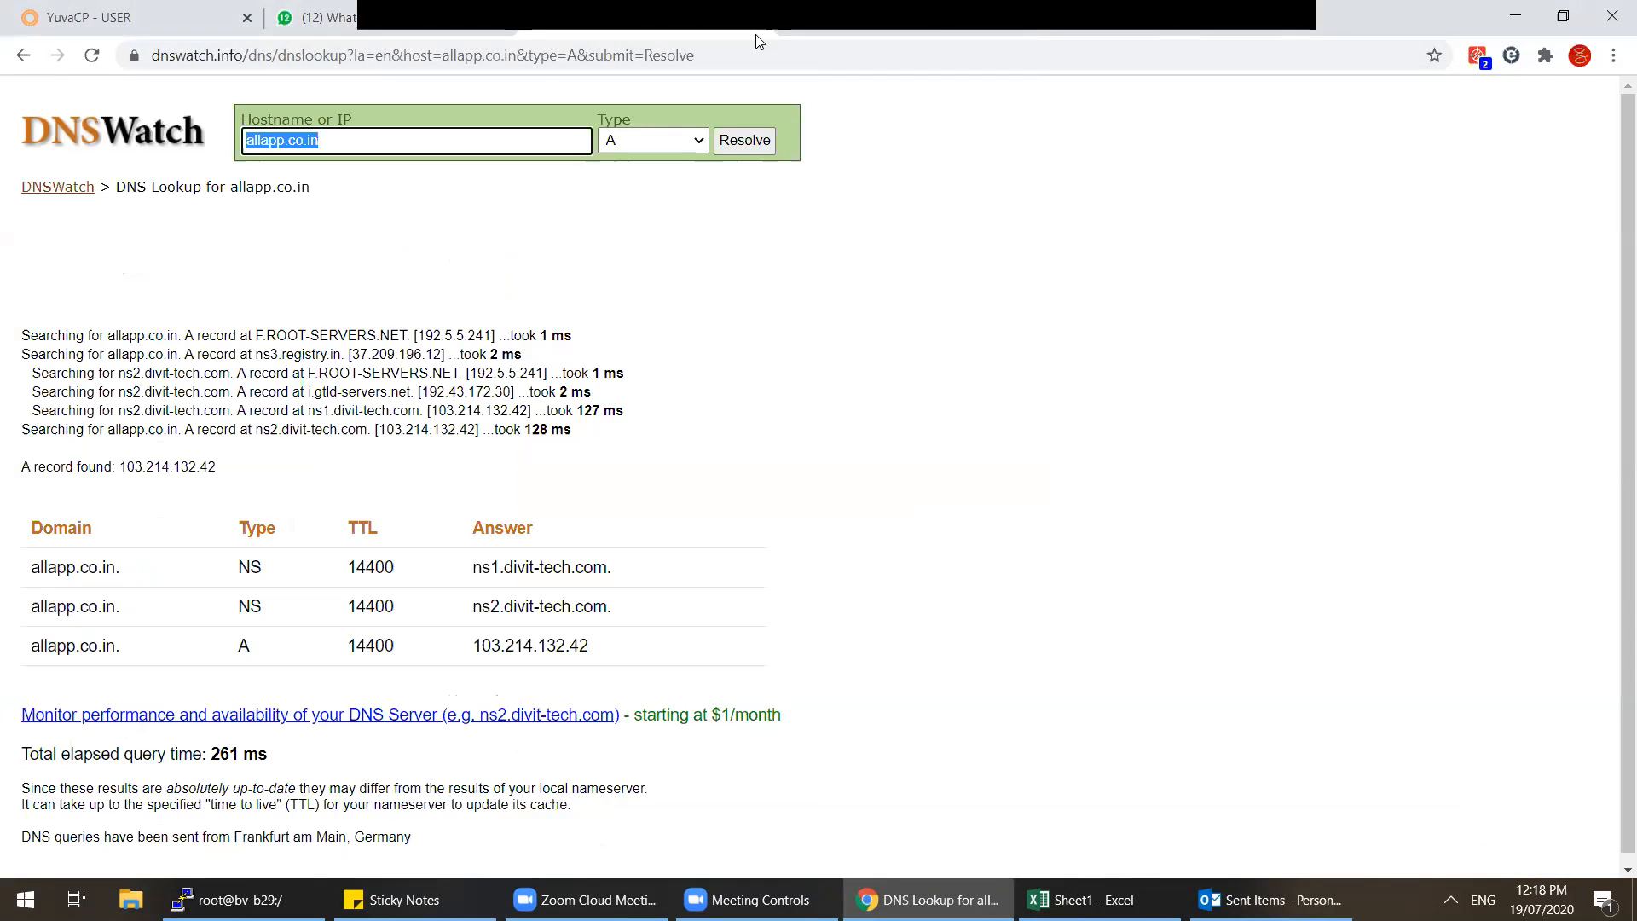
left_click_drag(756, 35, 642, 285)
left_click(558, 280)
left_click(865, 271)
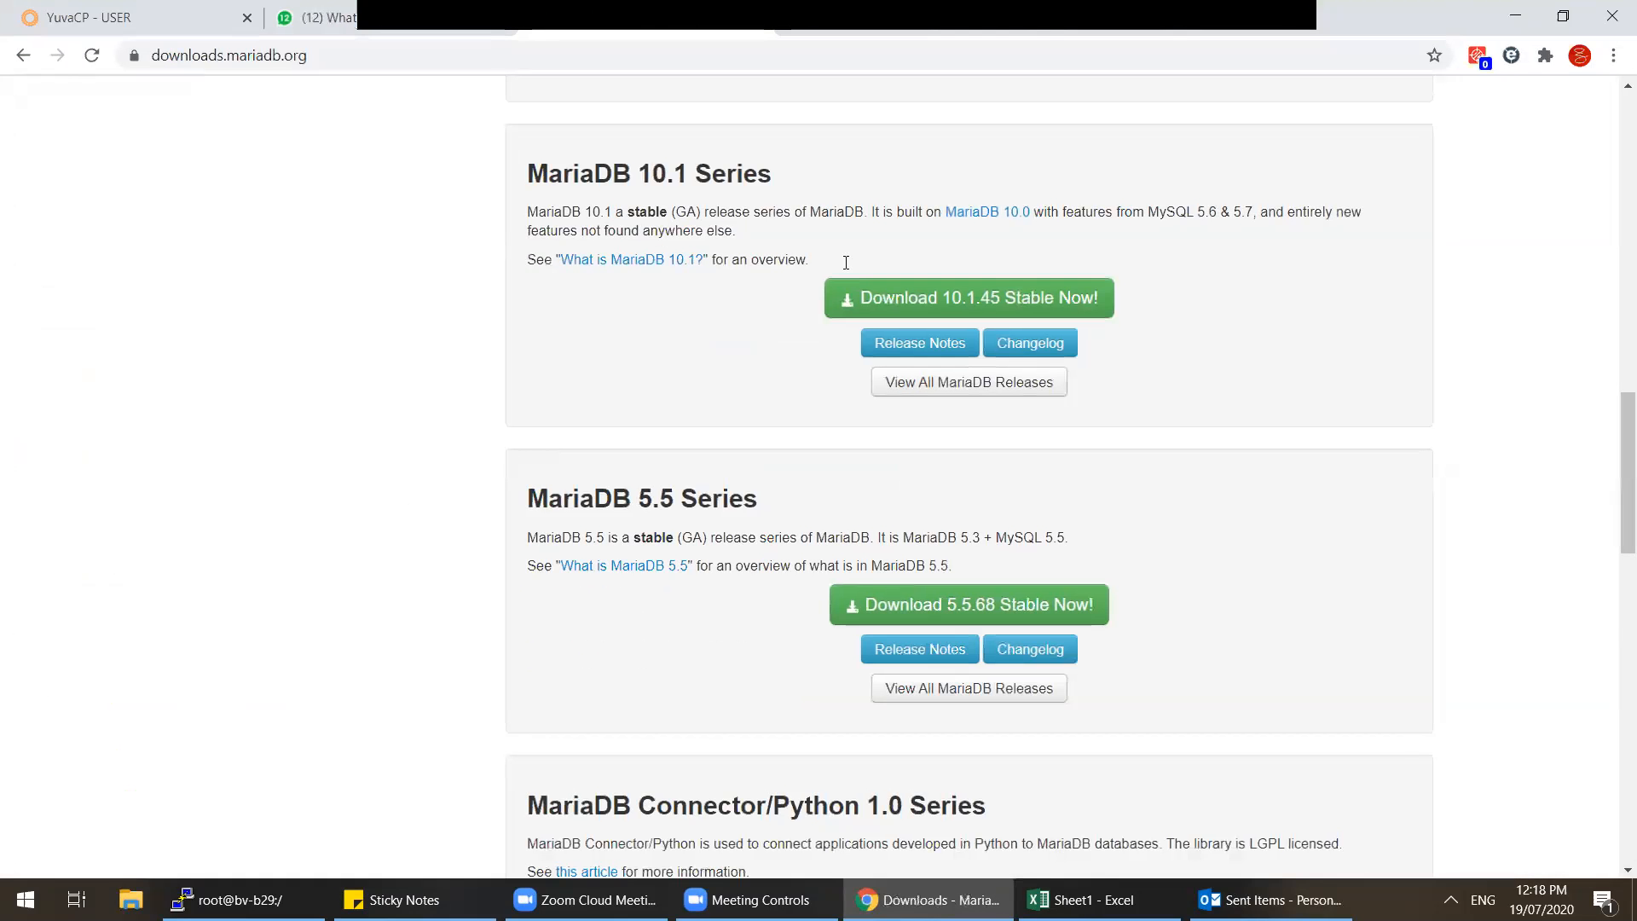
right_click(569, 19)
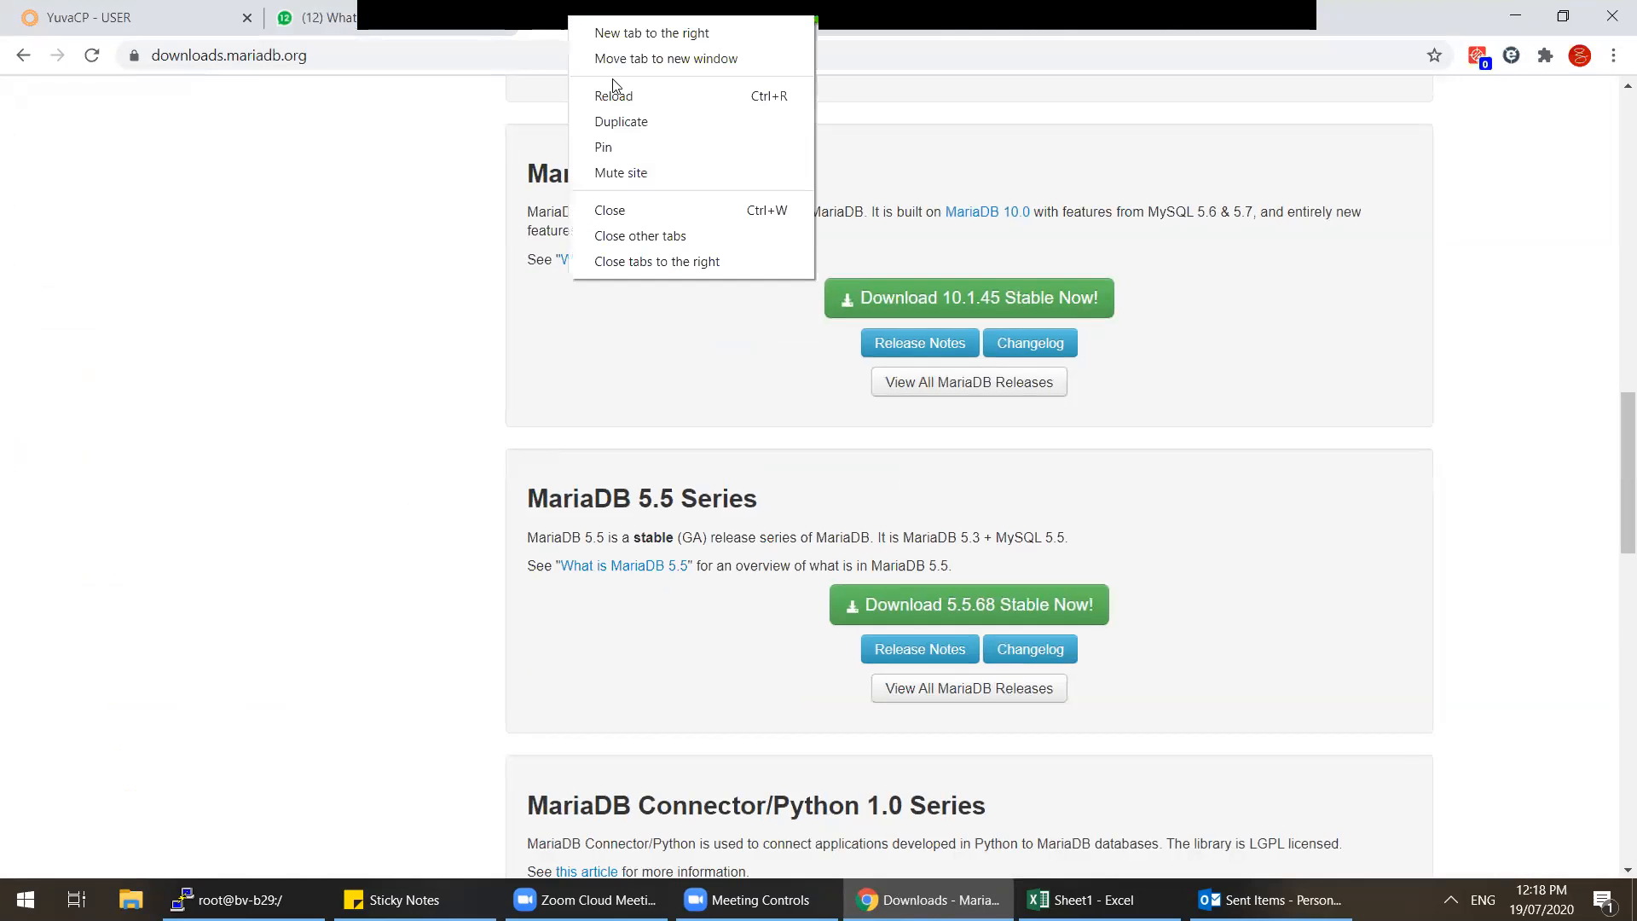
Step: Close the MariaDB tab and save the MySQL 5.7.31 64-bit Windows ZIP archive
left_click(653, 215)
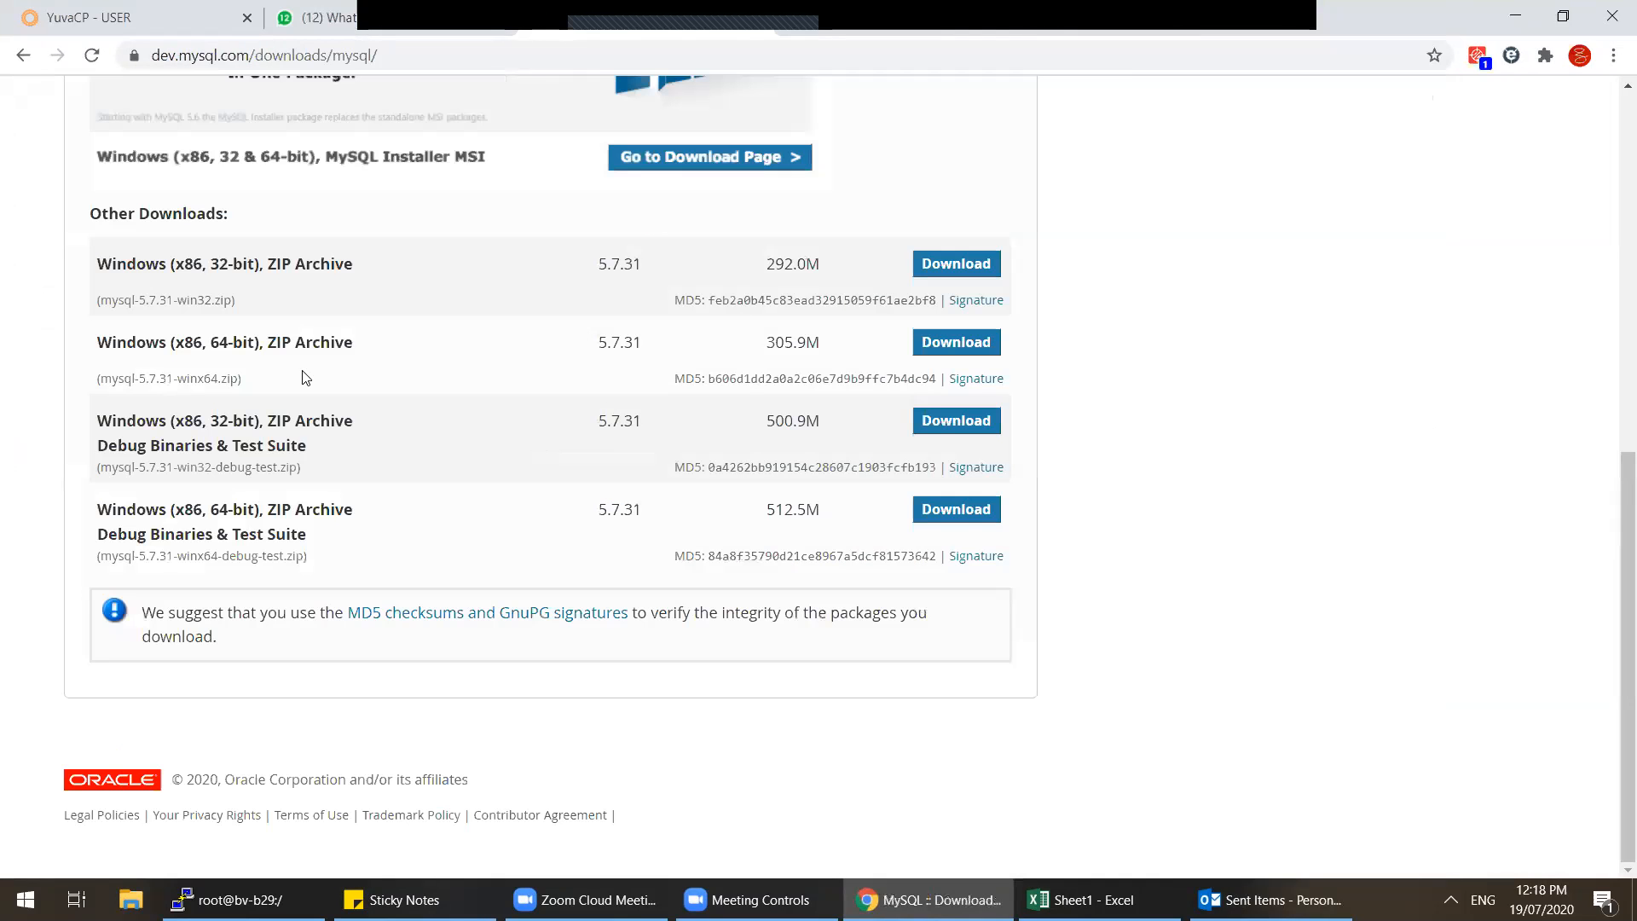
left_click(948, 344)
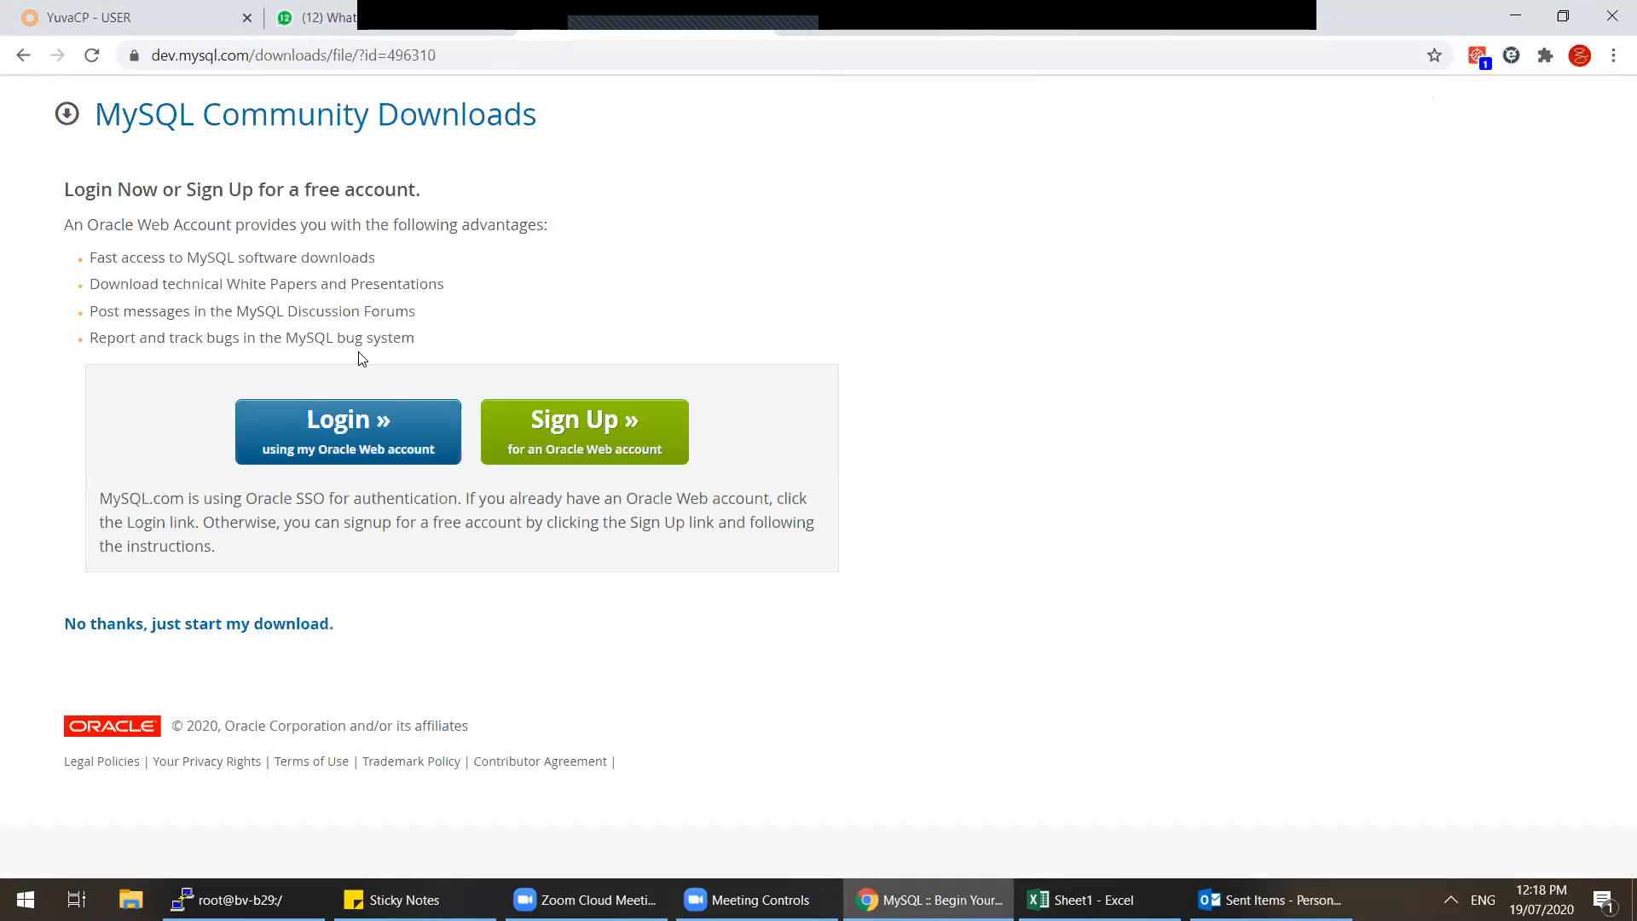
left_click(209, 624)
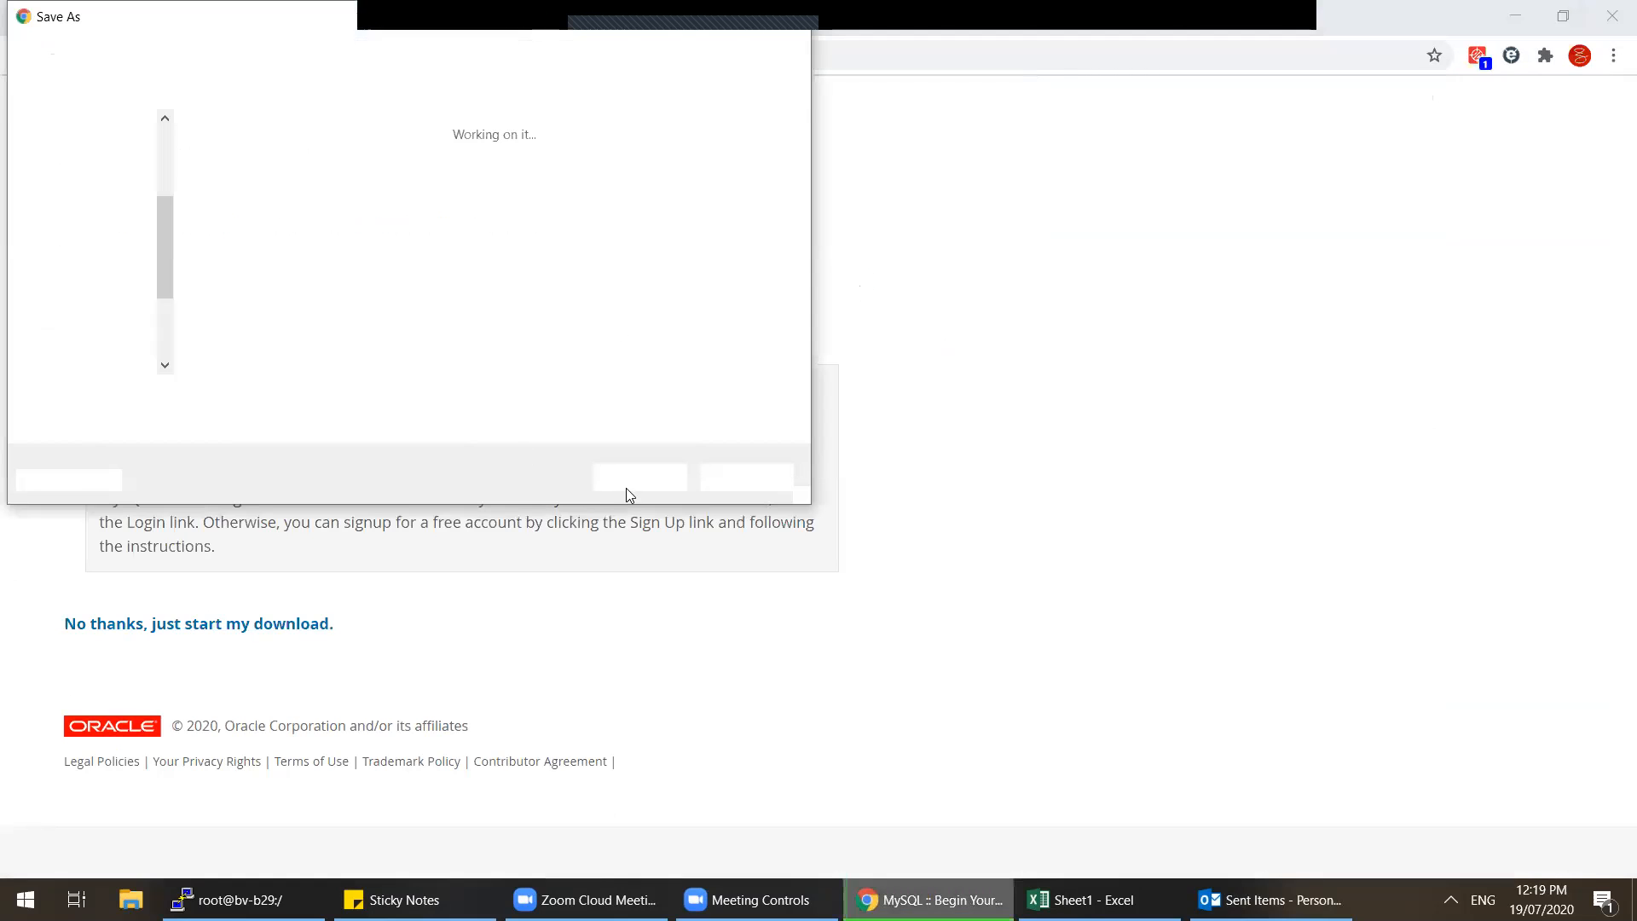
left_click(641, 479)
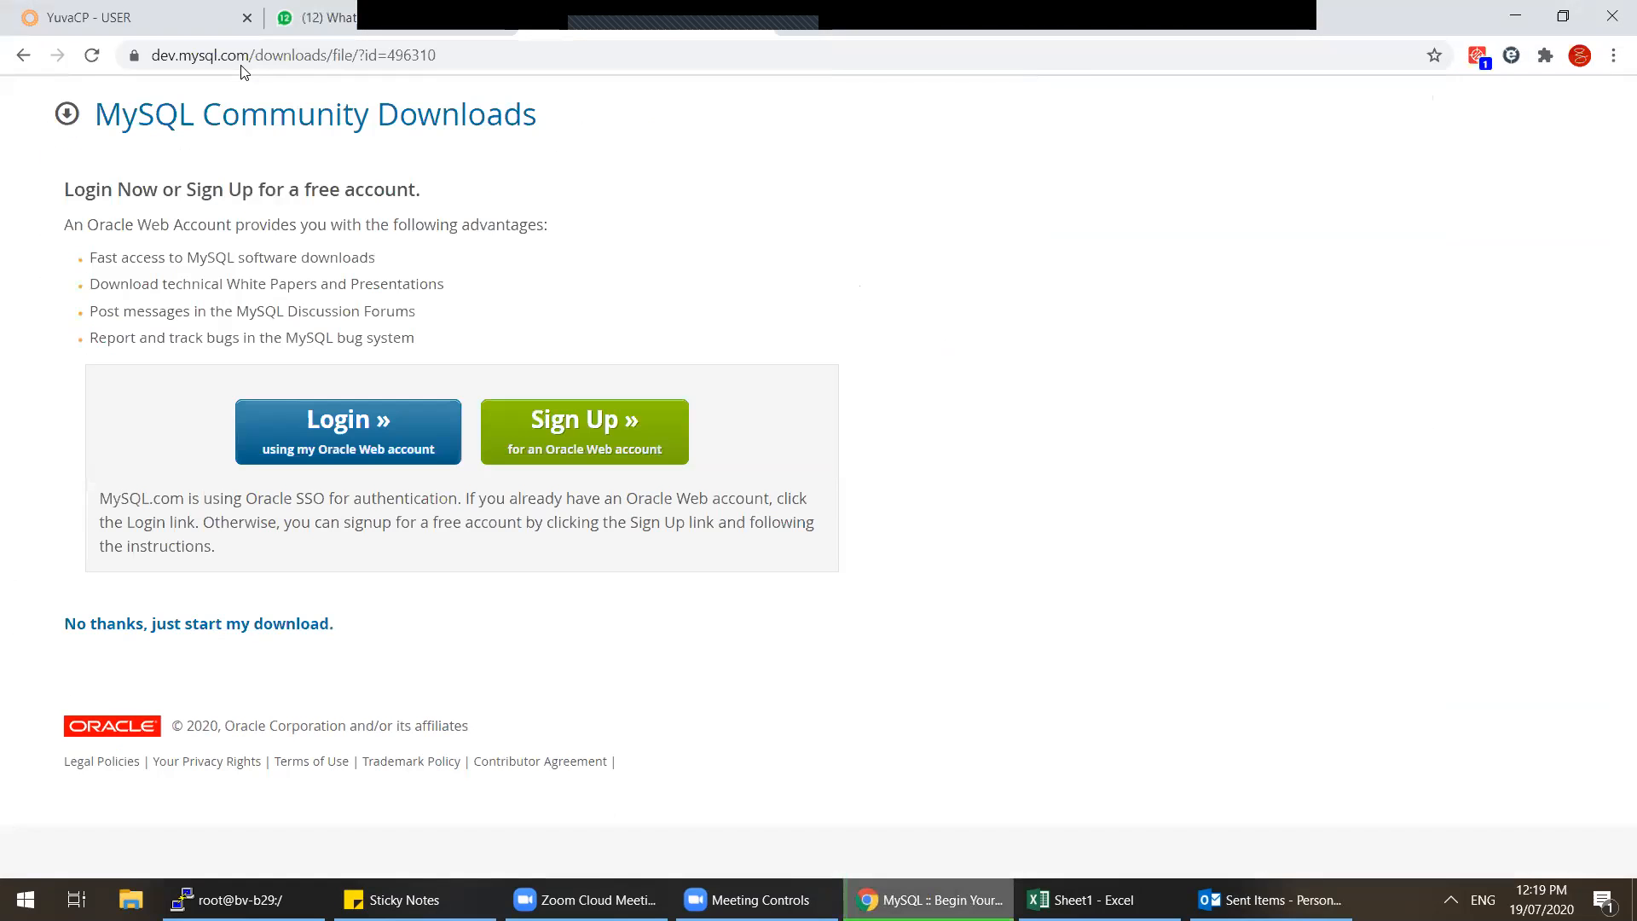
Step: Save the 5.7.31 32-bit Windows ZIP archive, then return to the previous GA versions page
key("alt+Left")
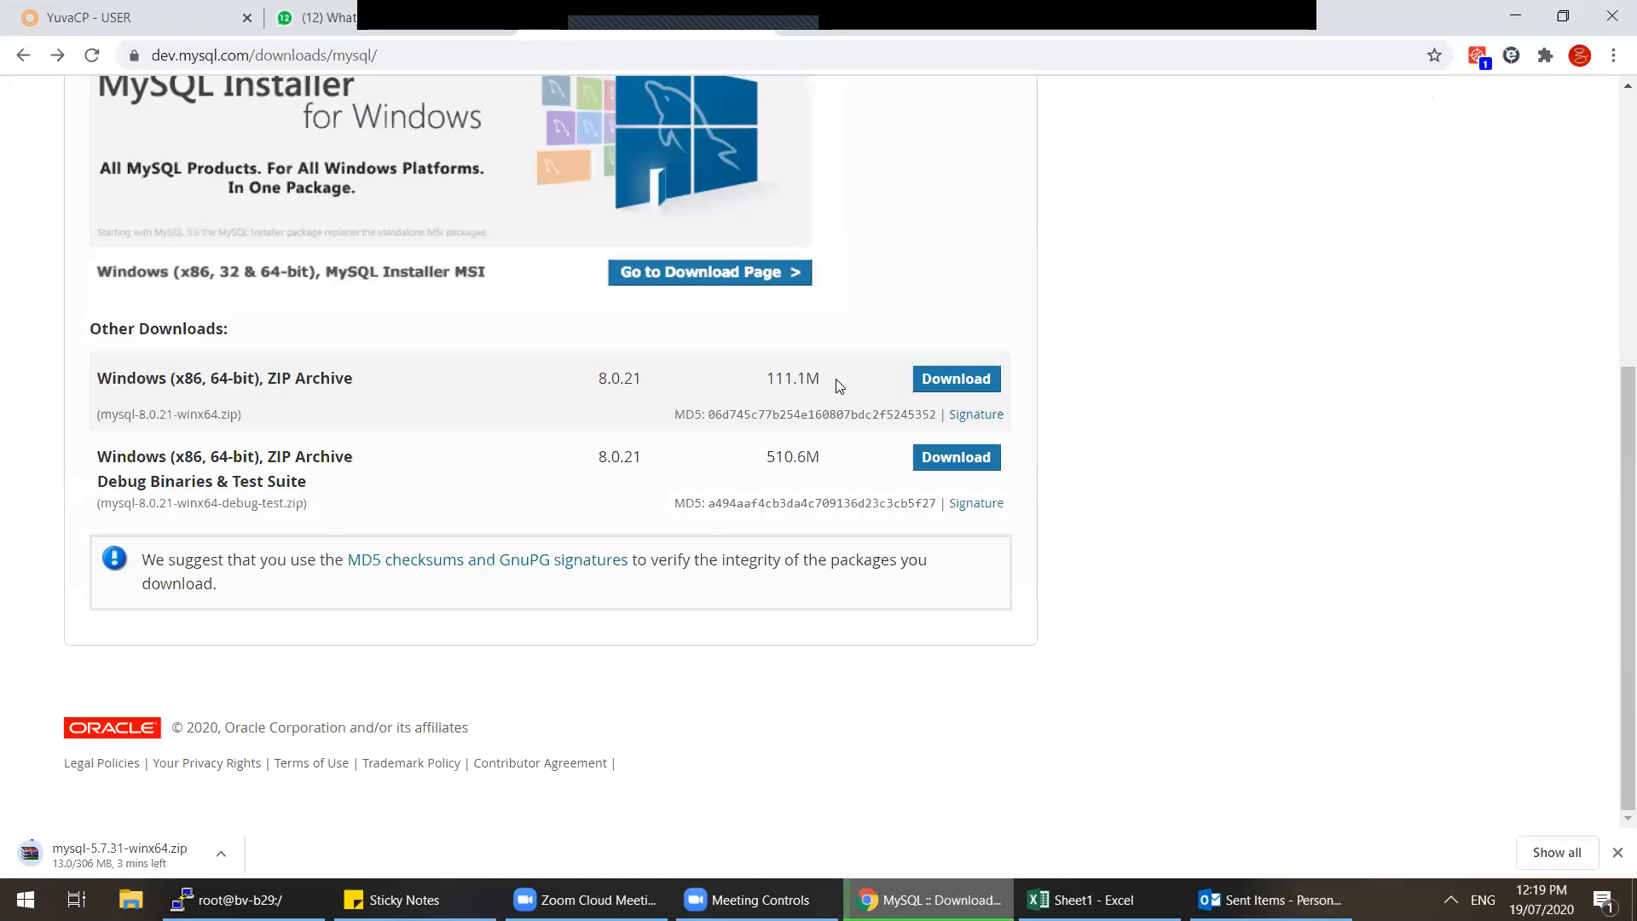
scroll(840, 386, "up", 2)
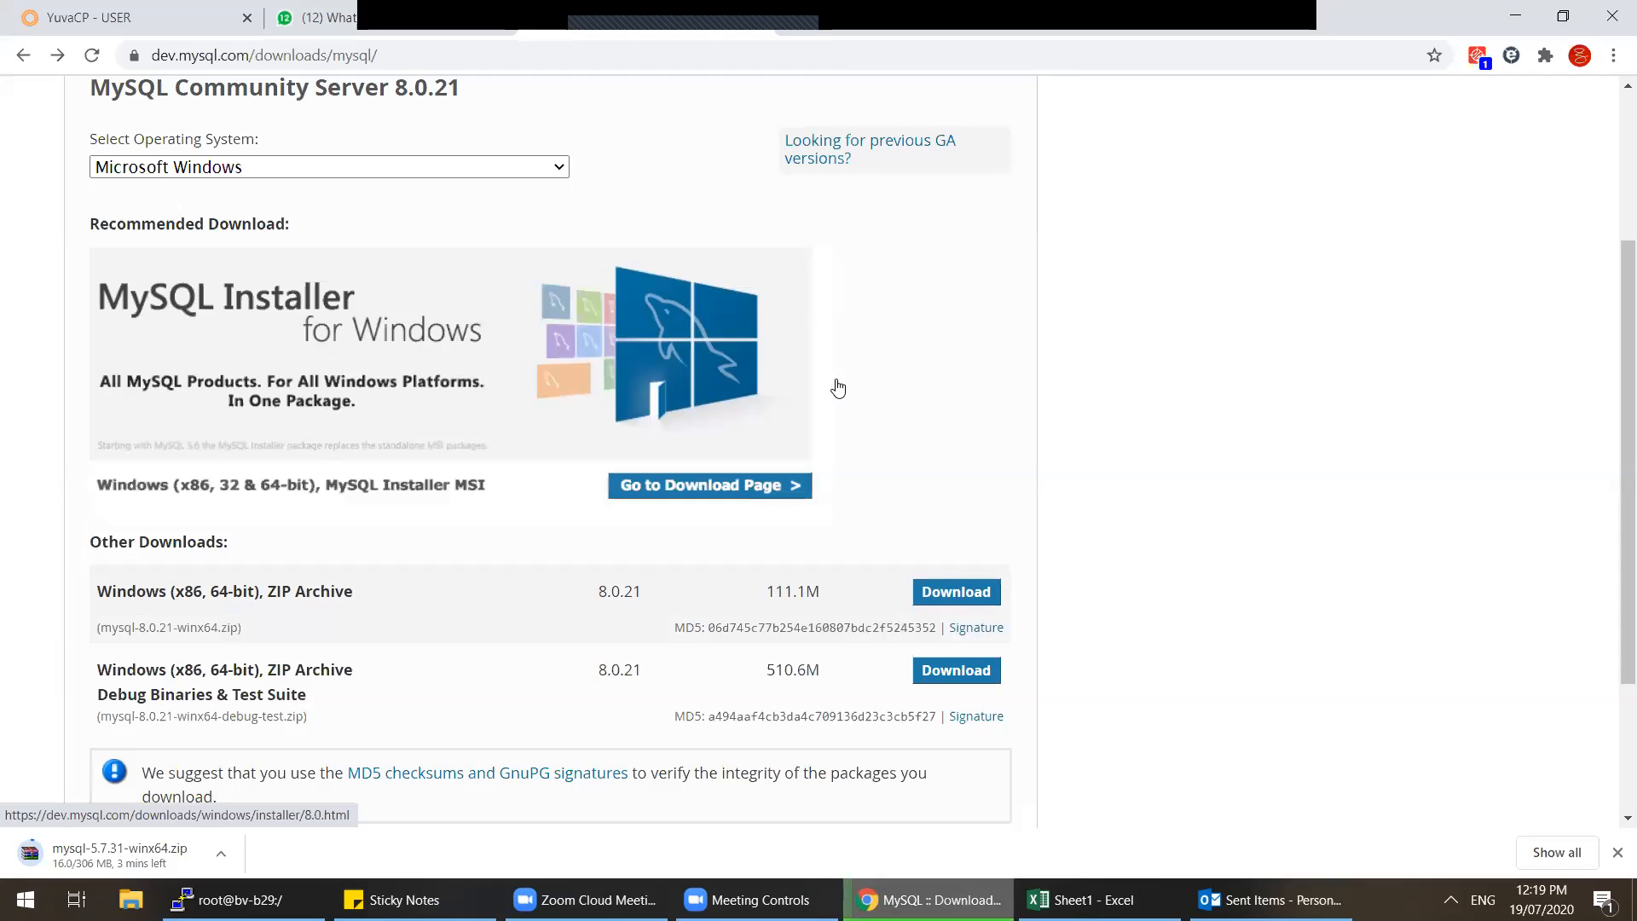
left_click(844, 142)
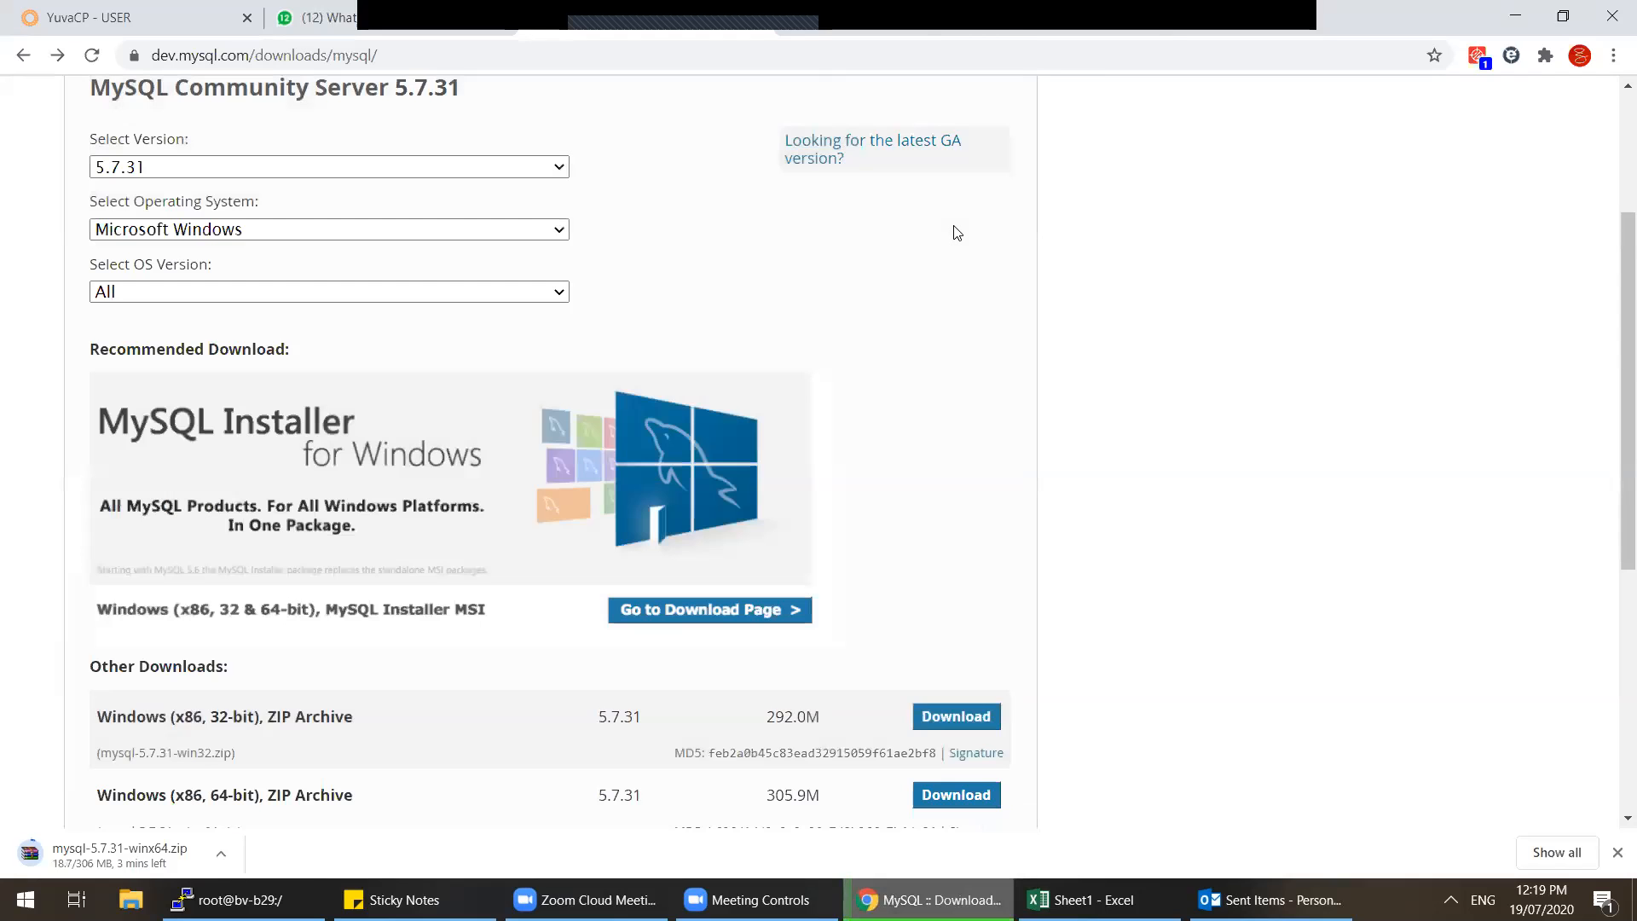
scroll(956, 232, "down", 2)
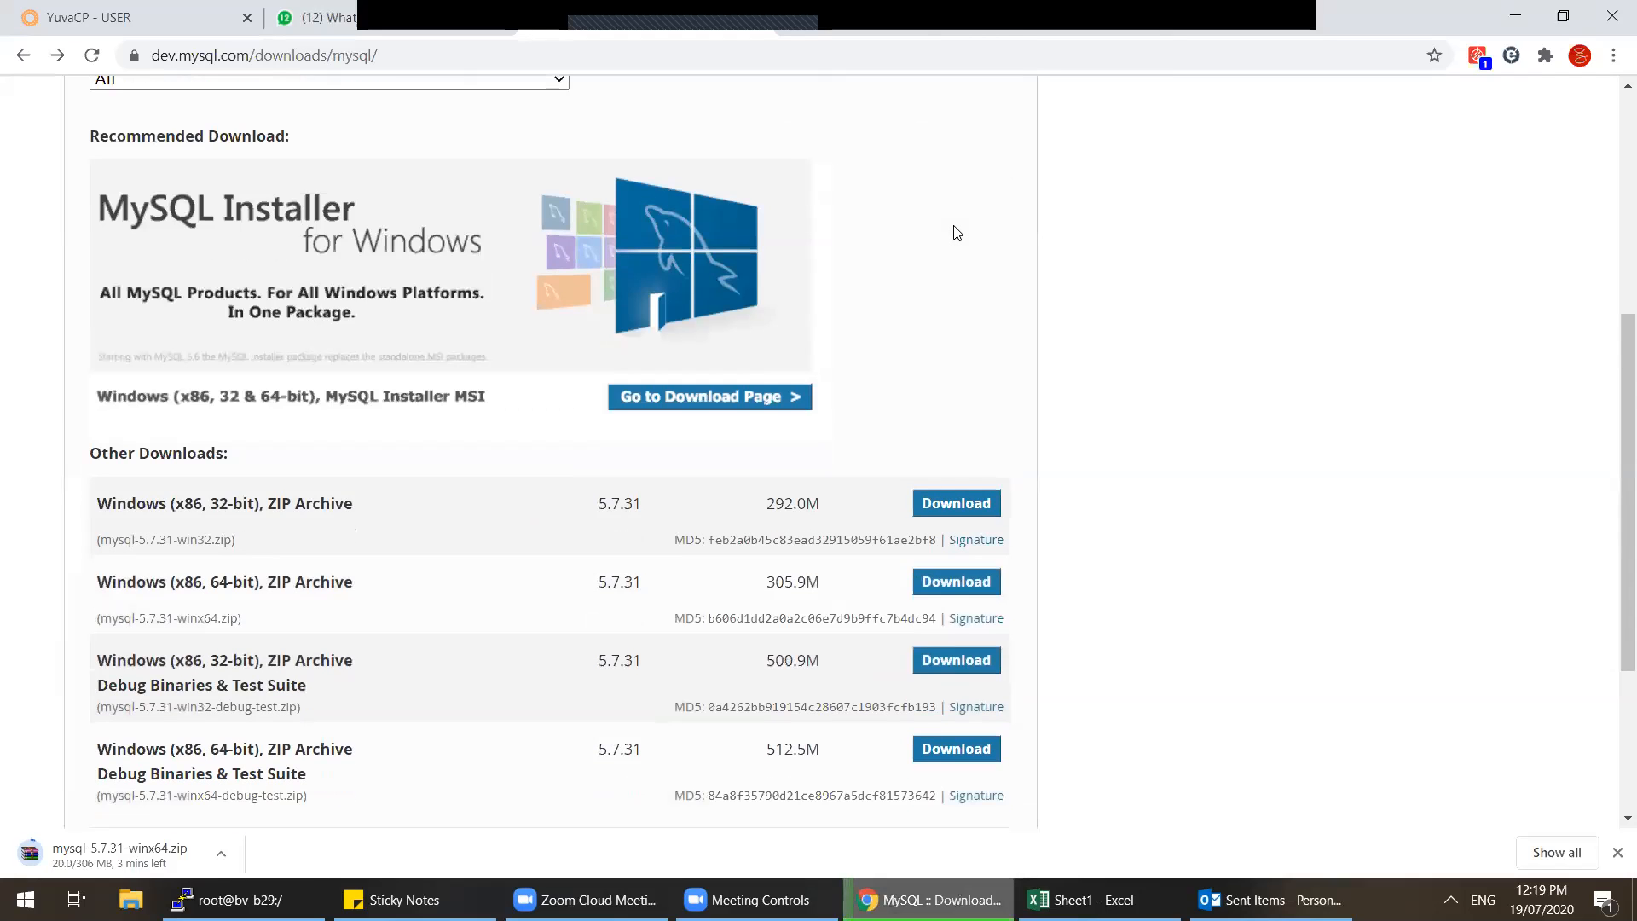
left_click(957, 504)
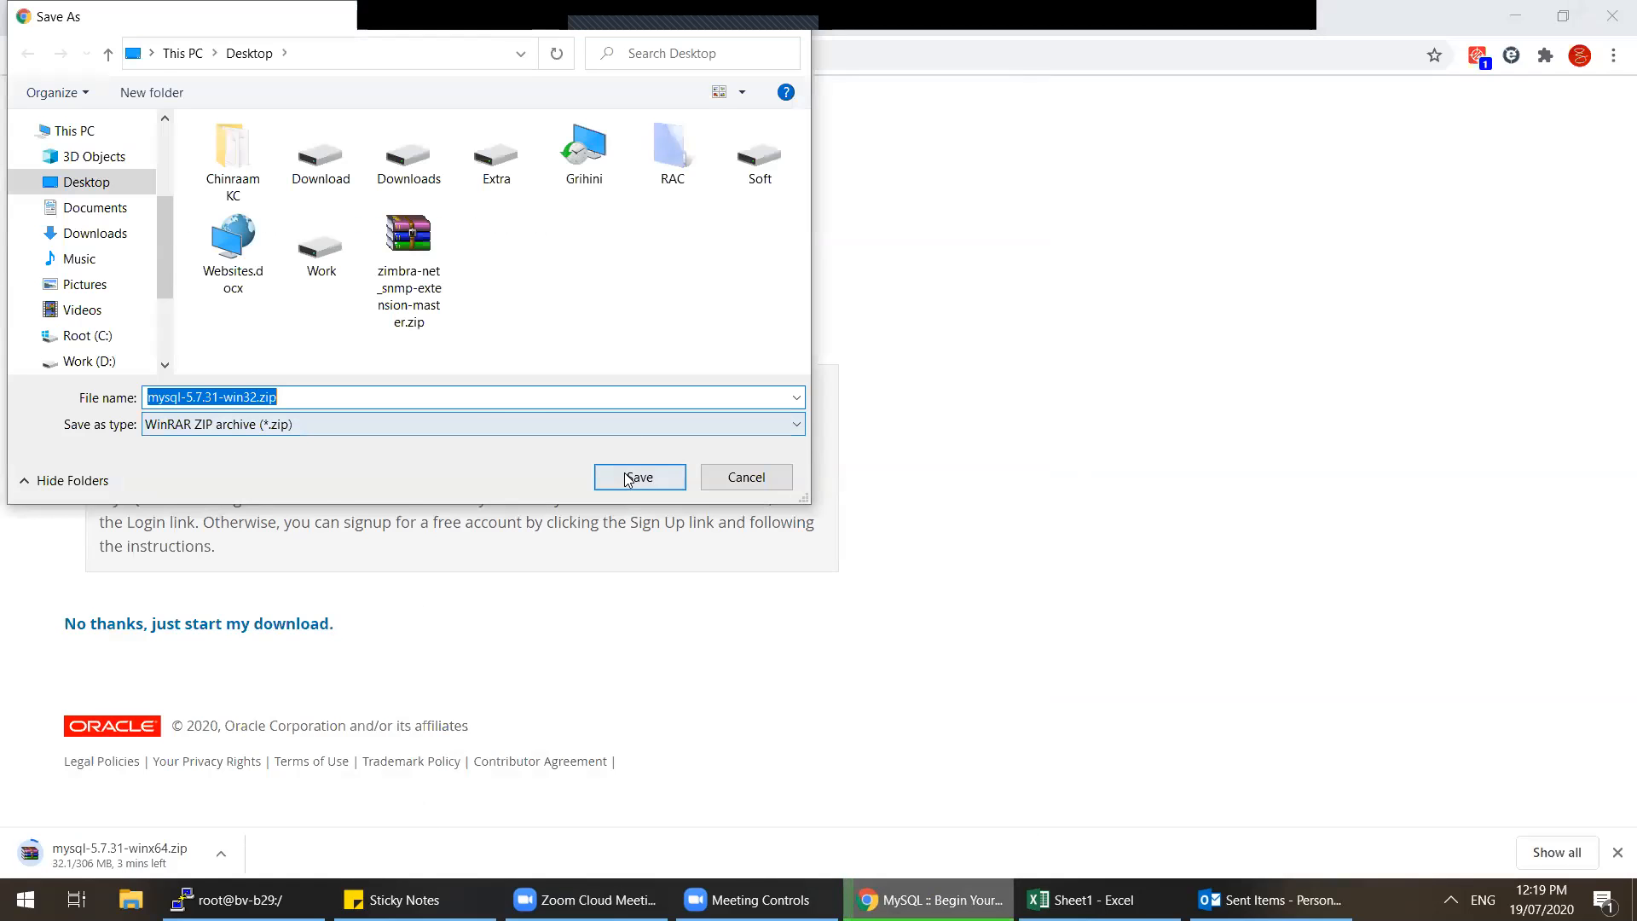
left_click(627, 470)
left_click(22, 58)
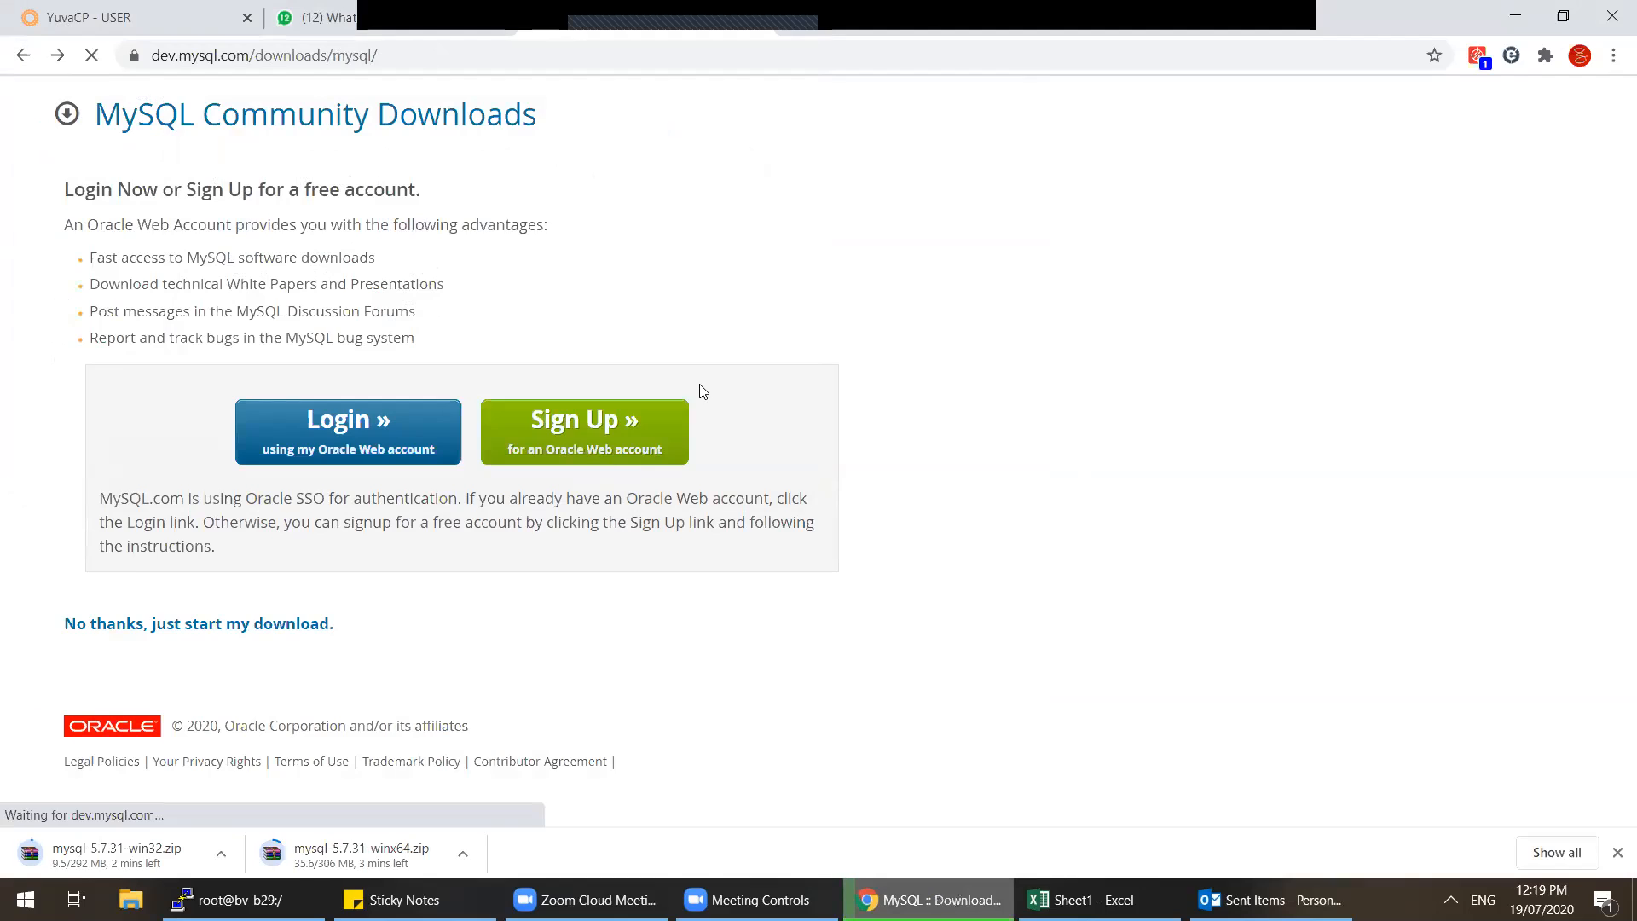
scroll(848, 270, "up", 1)
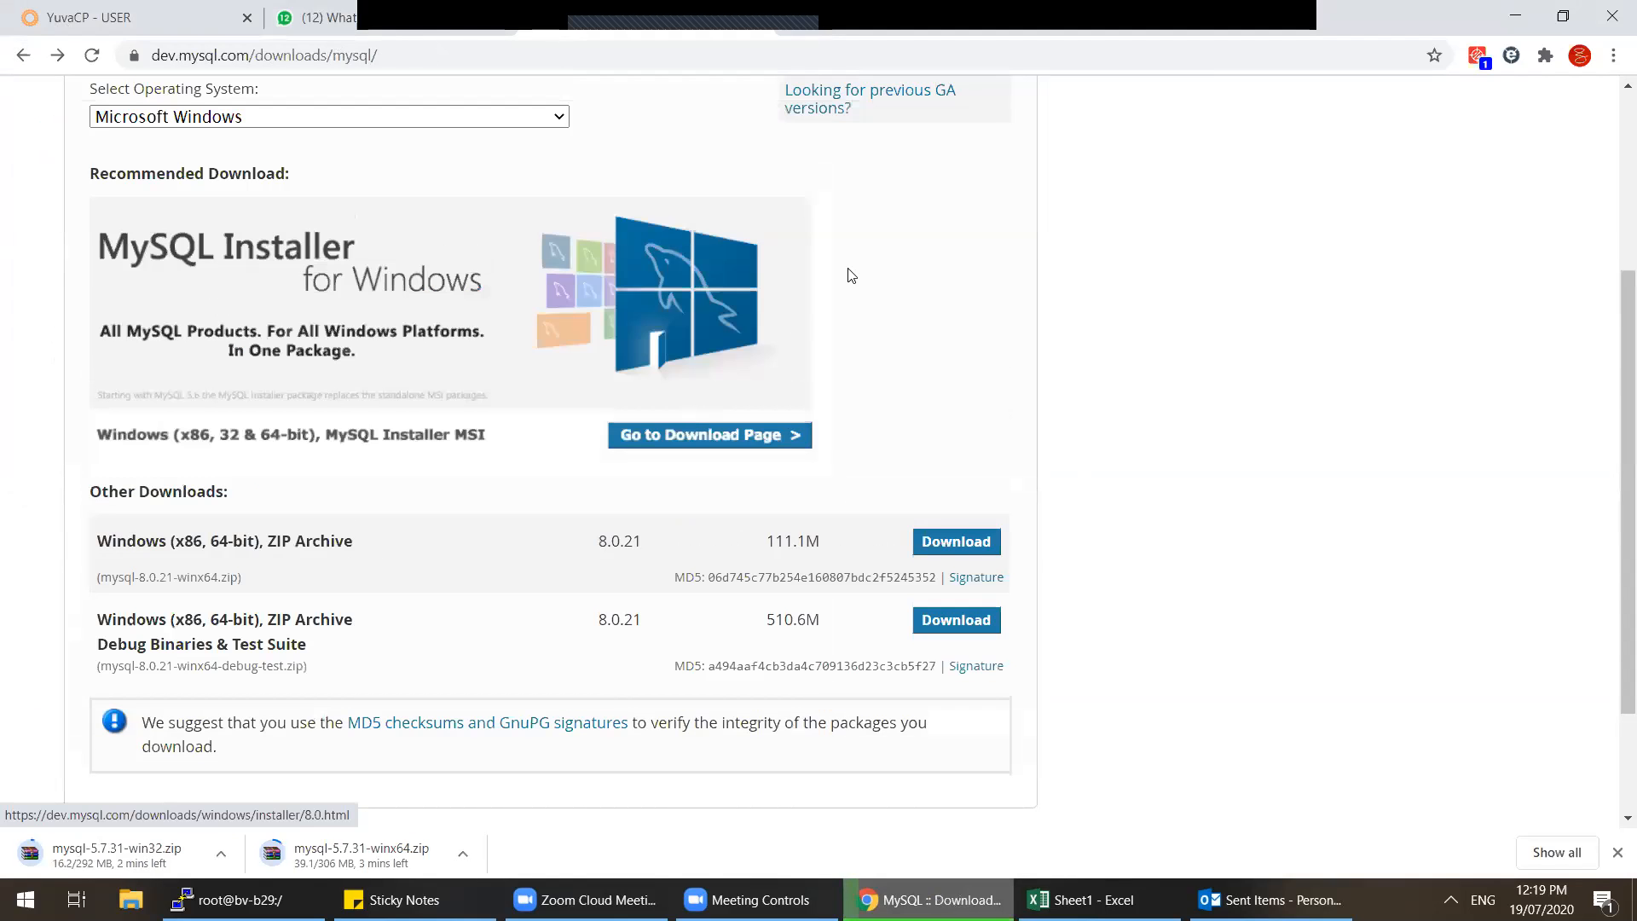
left_click(856, 183)
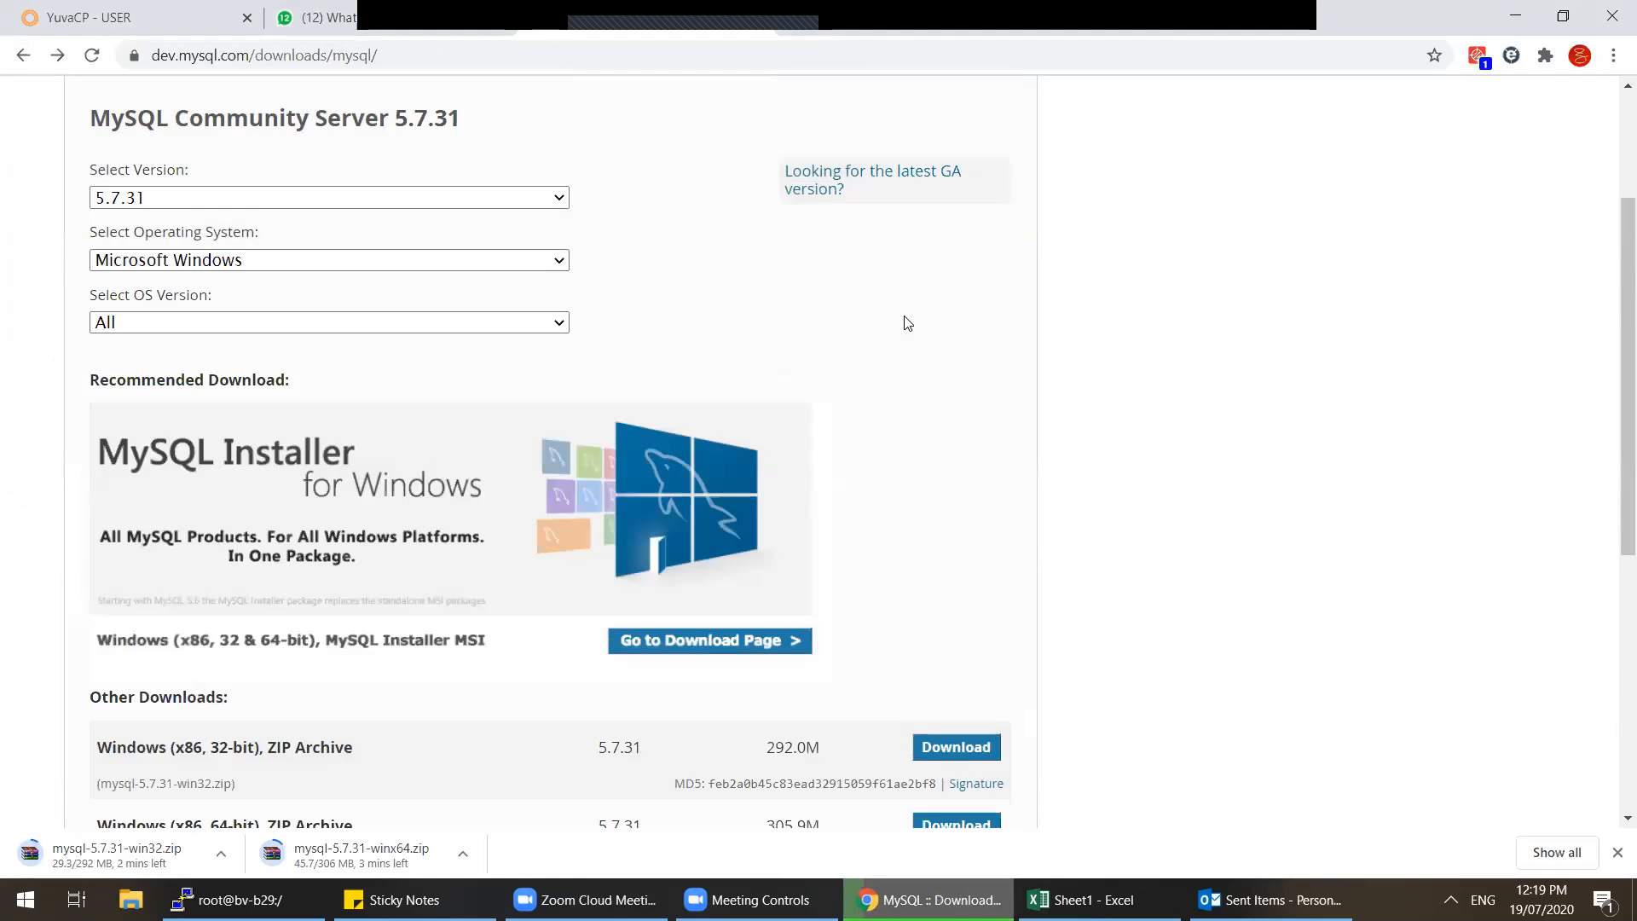
Step: Switch the version to 5.6.49 and back to 5.7.31, then list Debian Linux packages
scroll(908, 323, "down", 3)
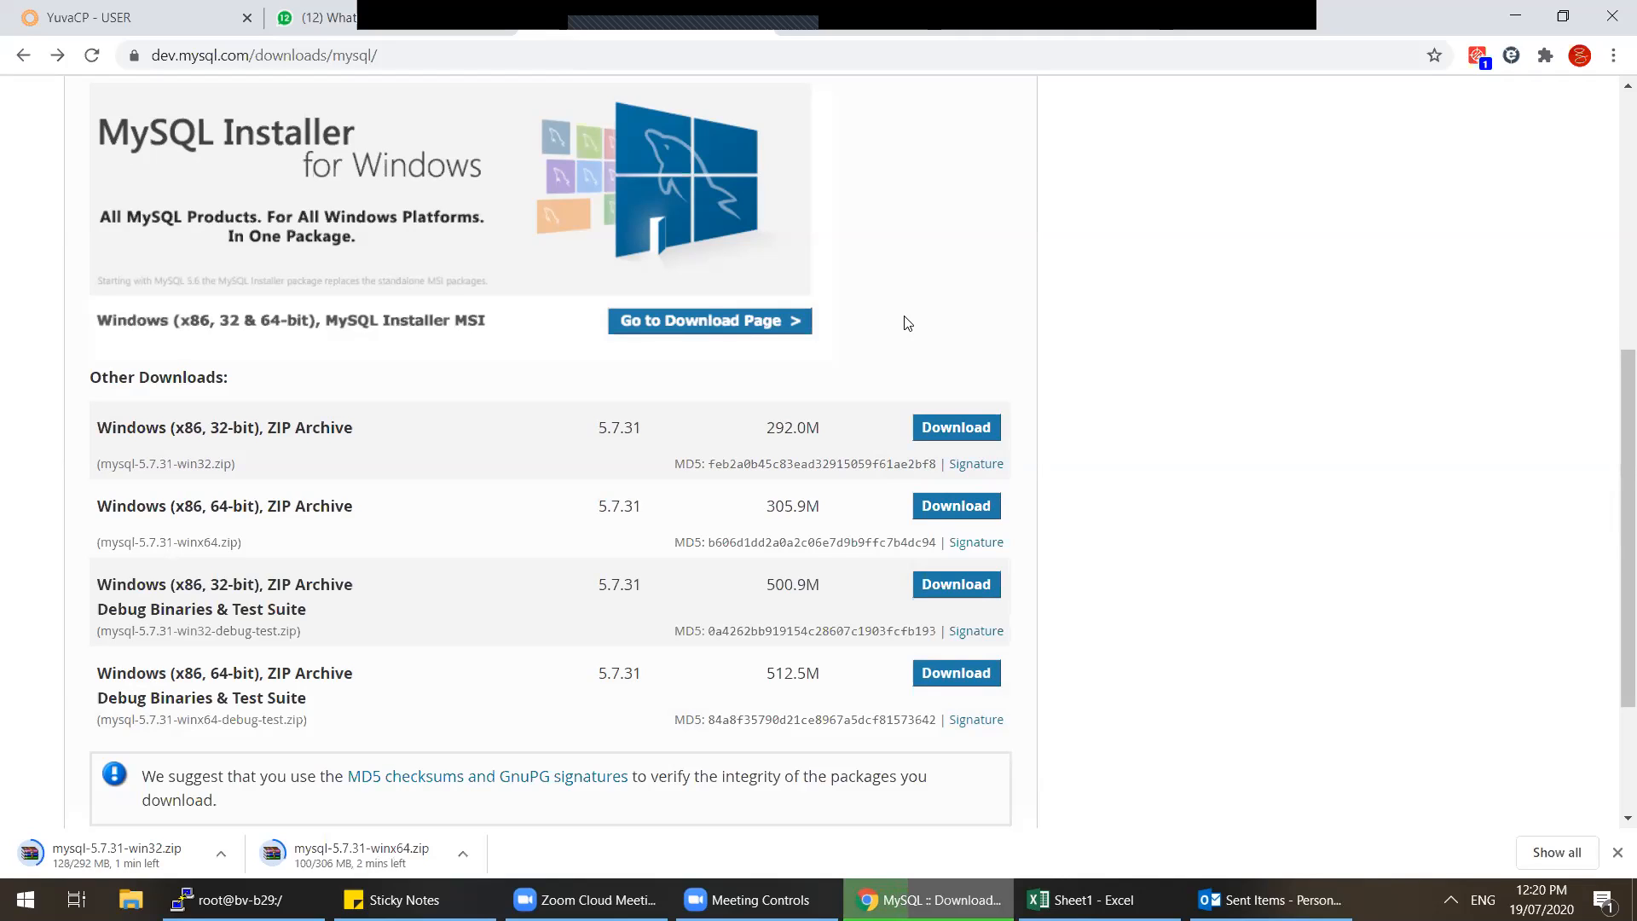
scroll(906, 322, "down", 1)
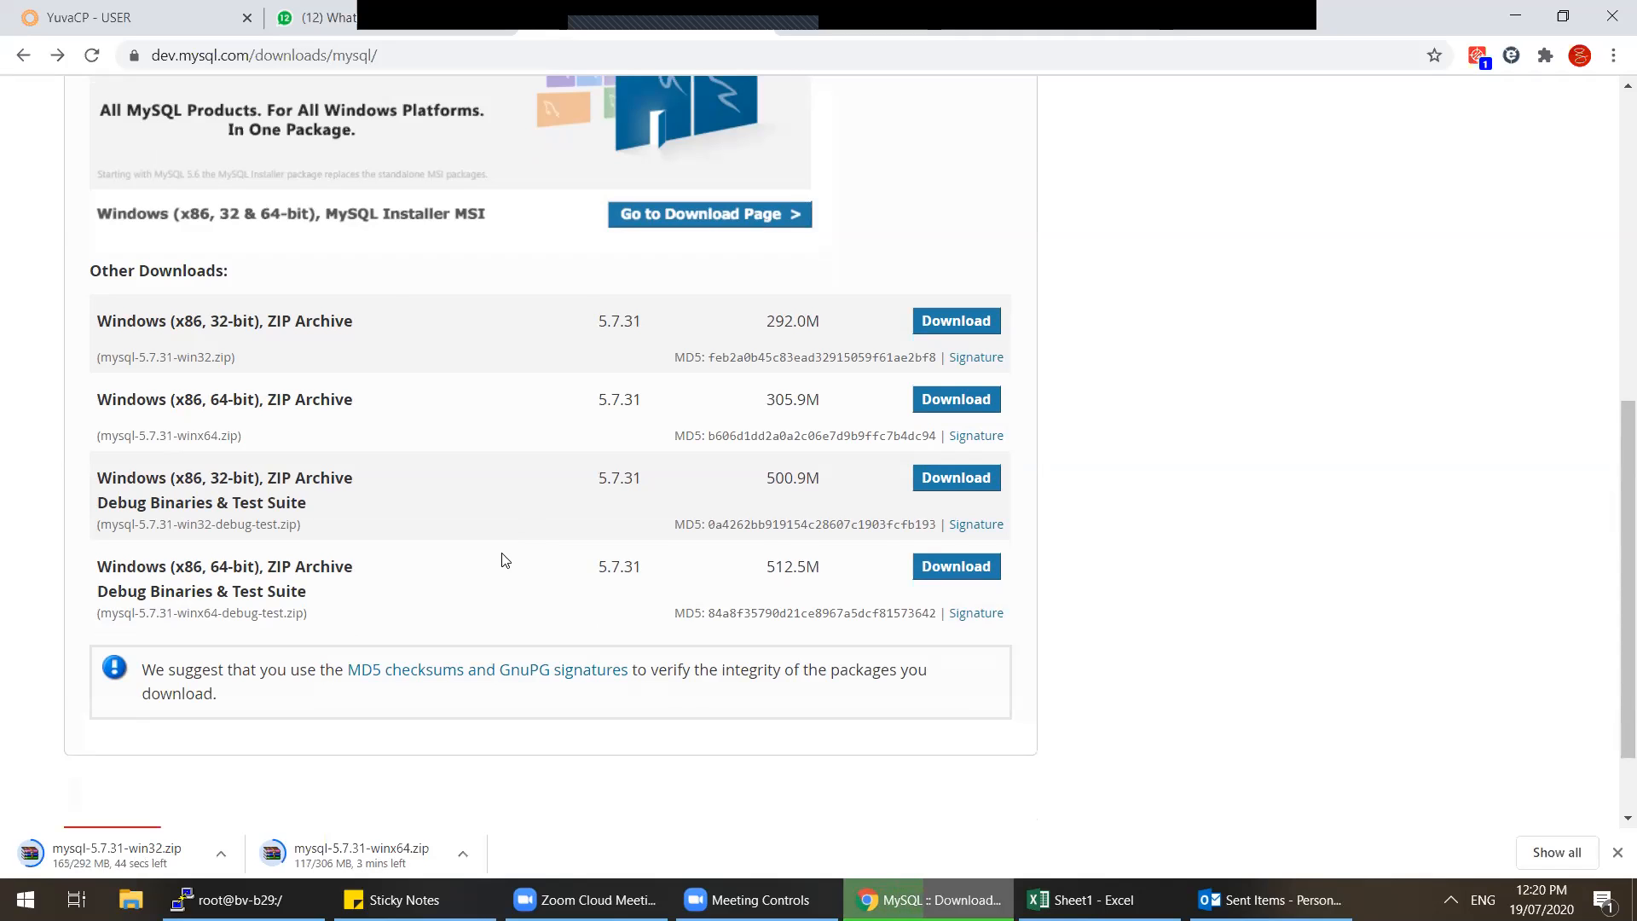
scroll(504, 561, "up", 5)
left_click(285, 205)
left_click(273, 234)
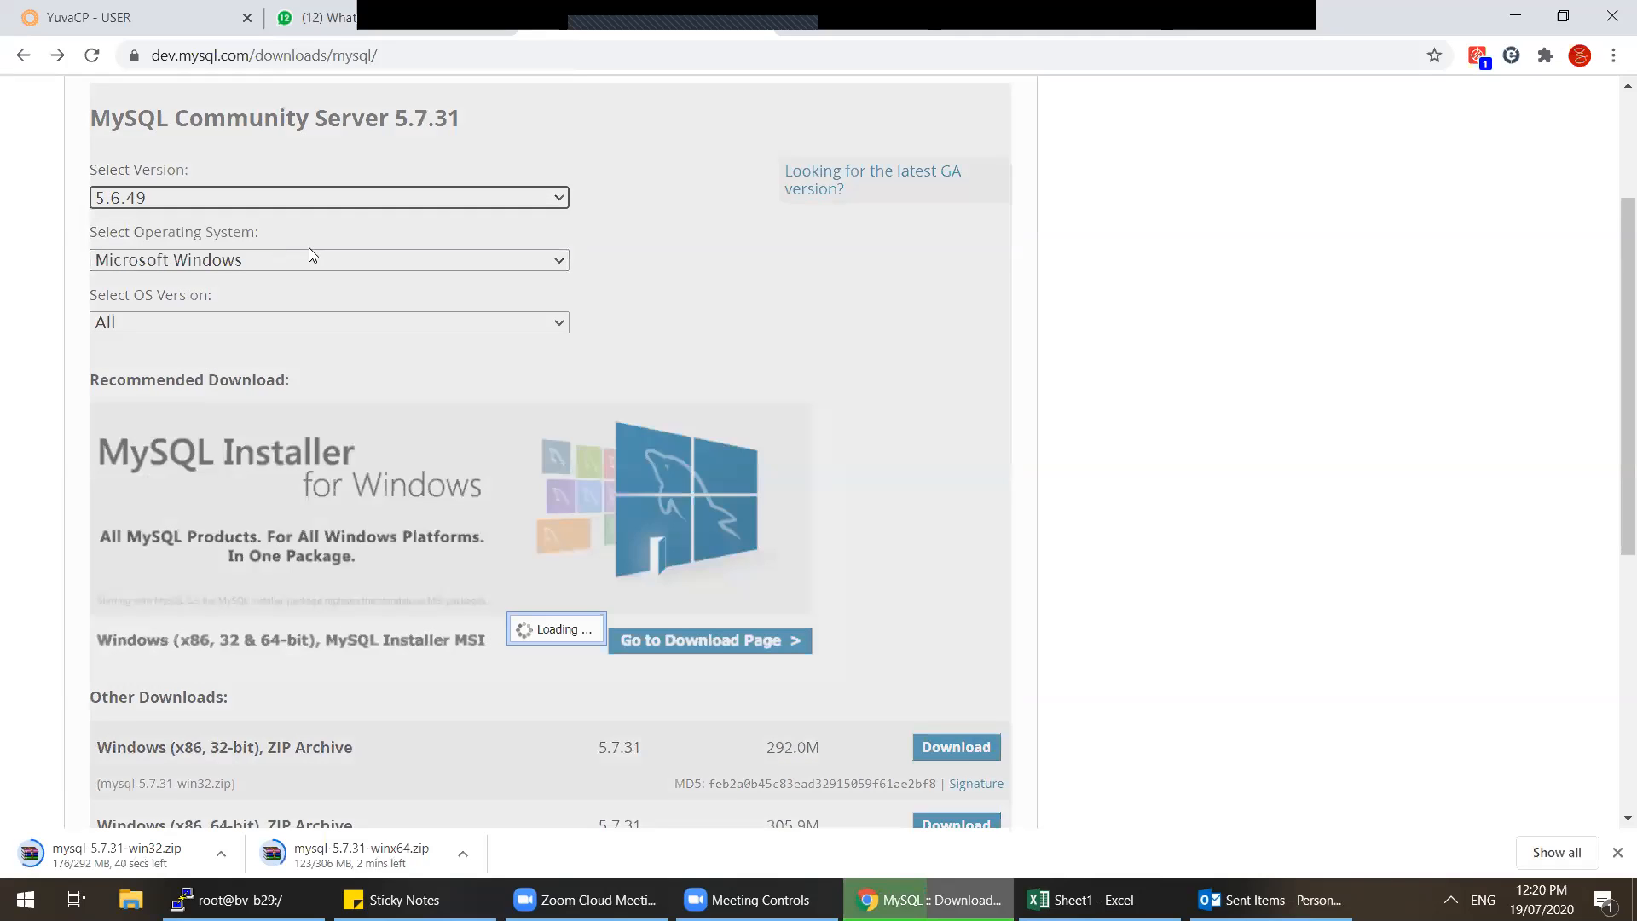
left_click(344, 203)
left_click(339, 215)
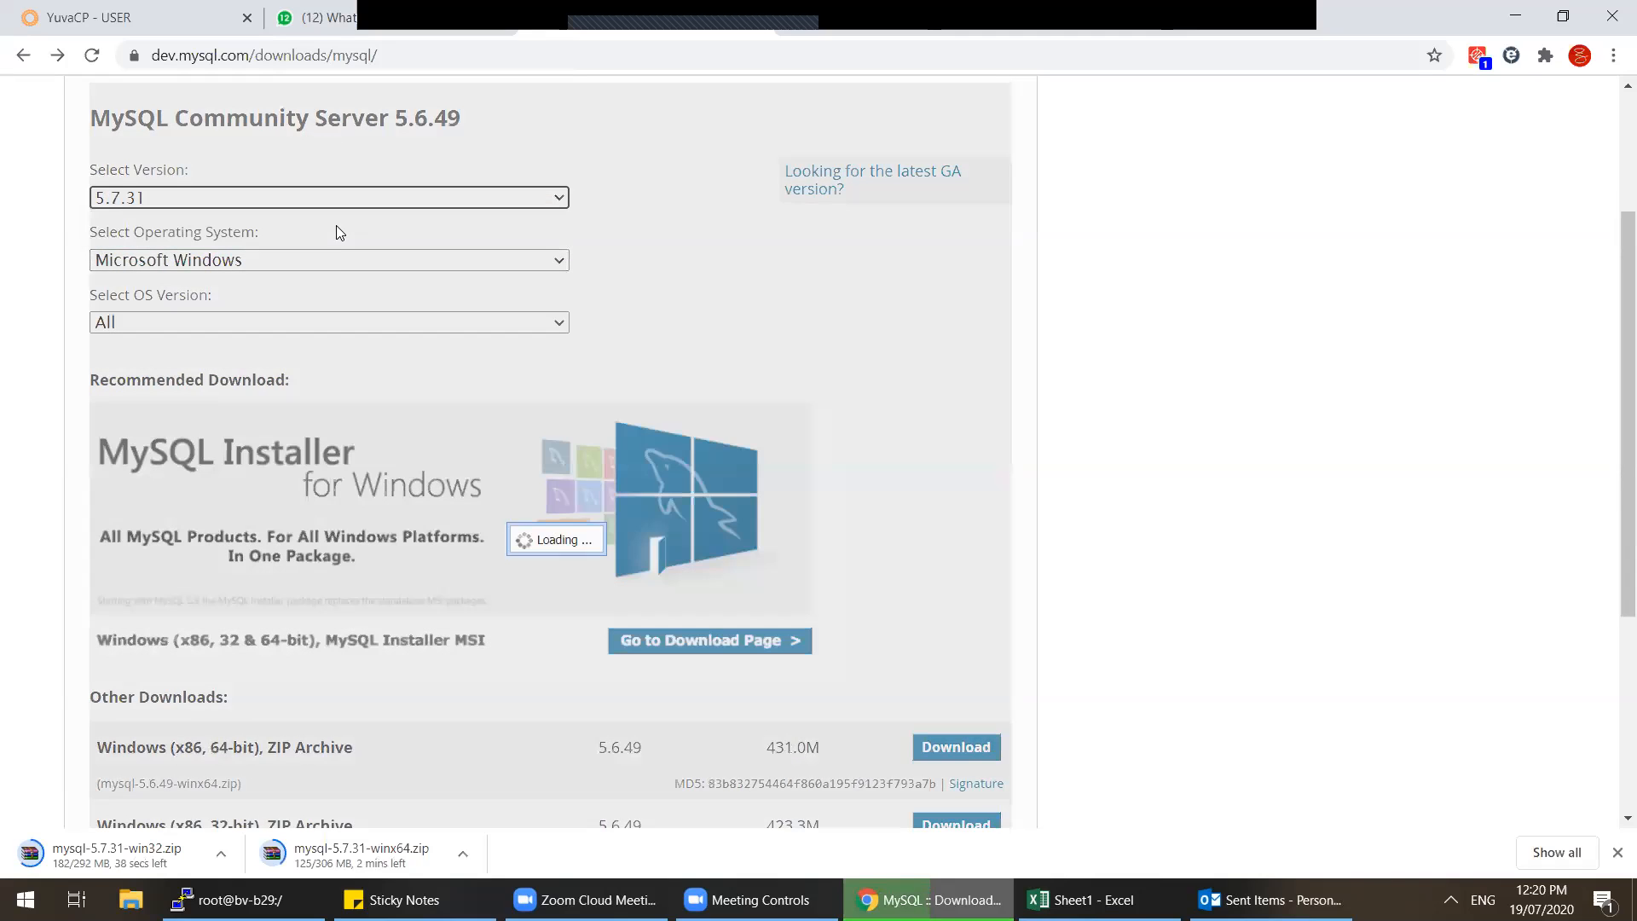
left_click(333, 264)
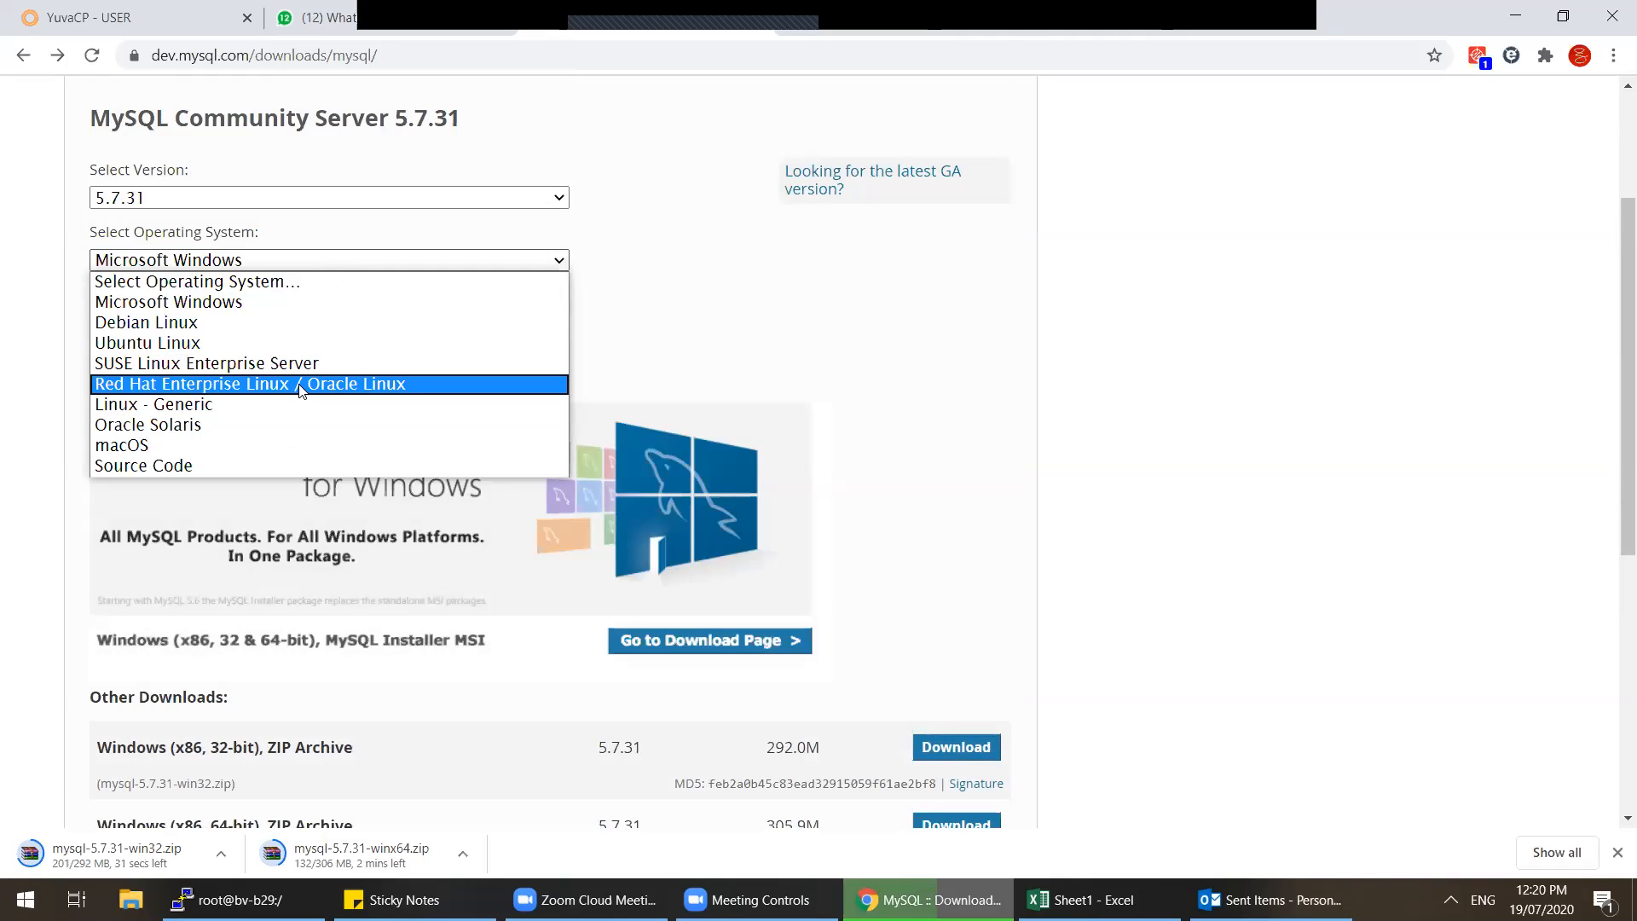
left_click(305, 324)
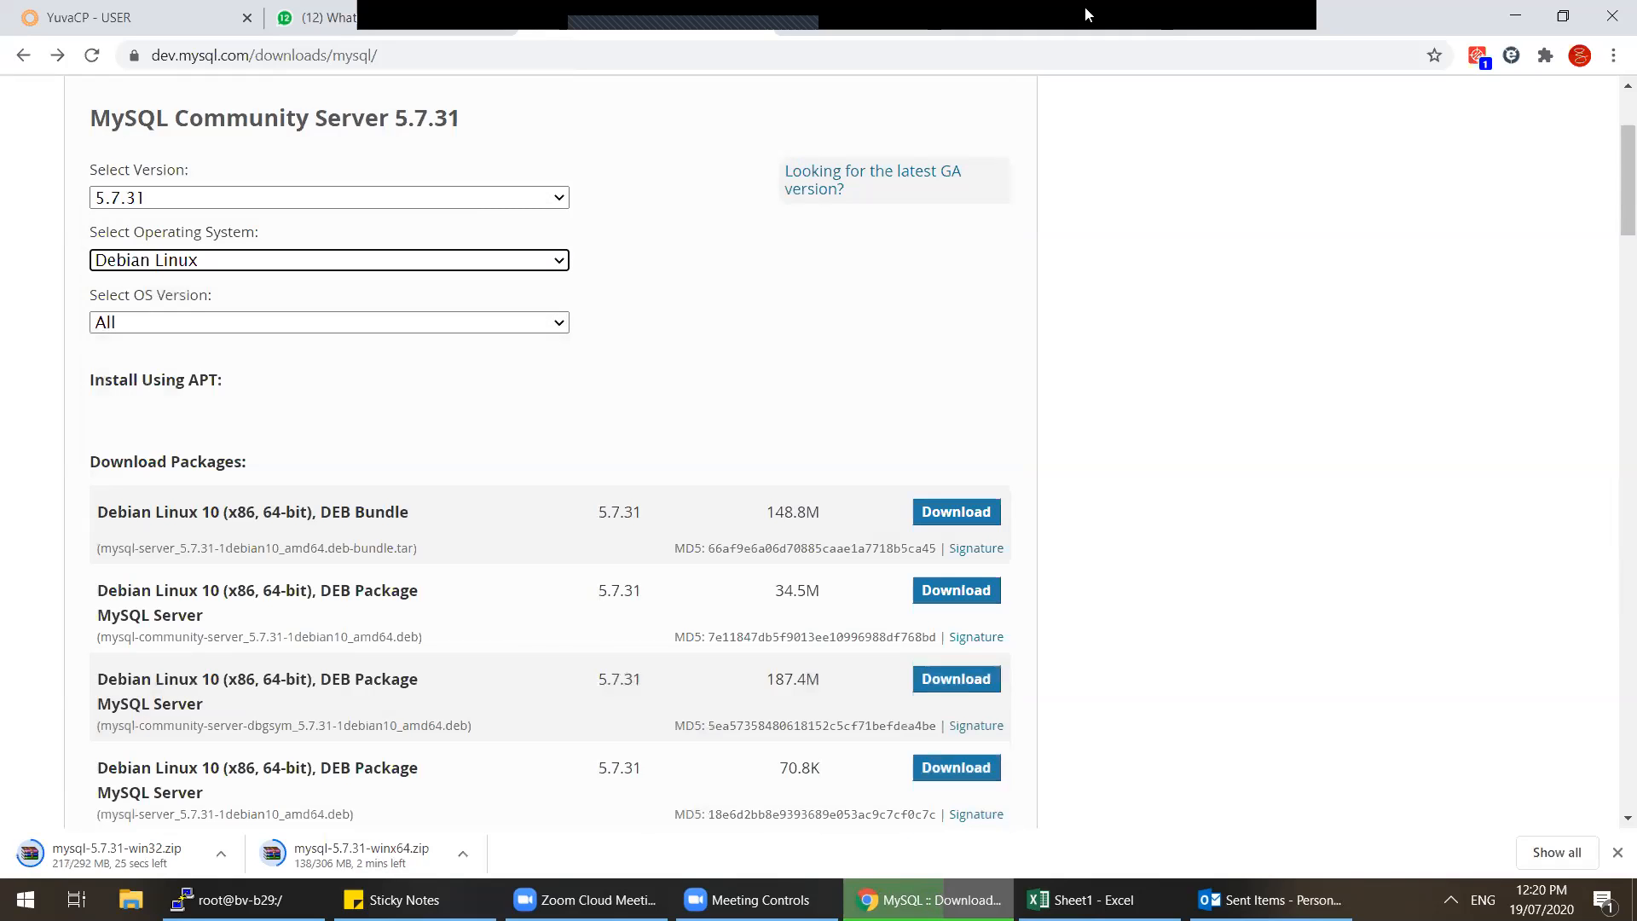